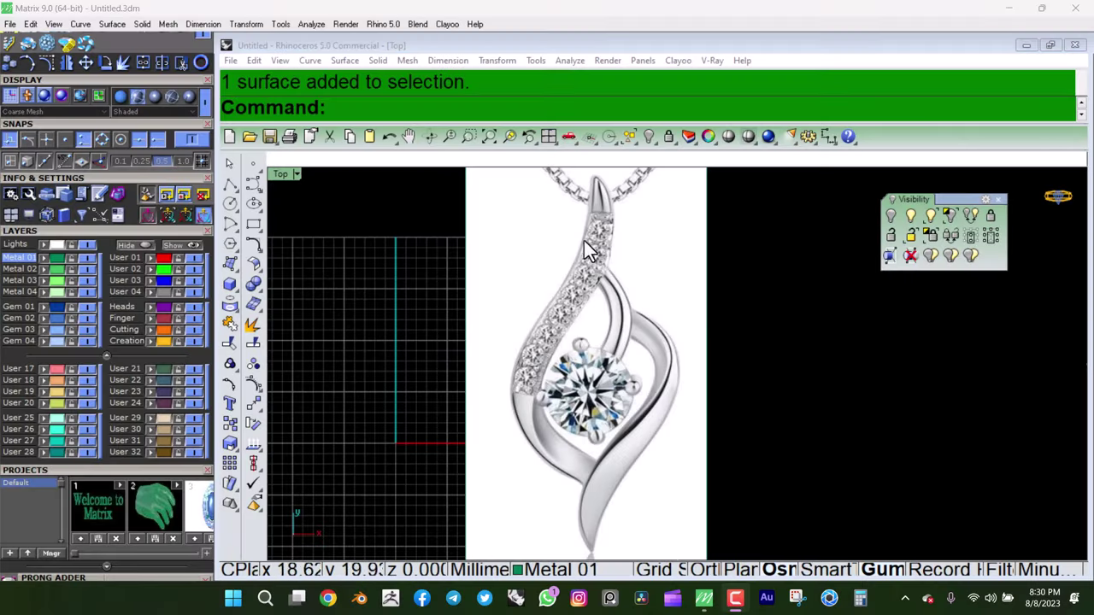
- Pan and zoom the Top viewport to recentre the pendant reference image
scroll(666, 303, down, 2)
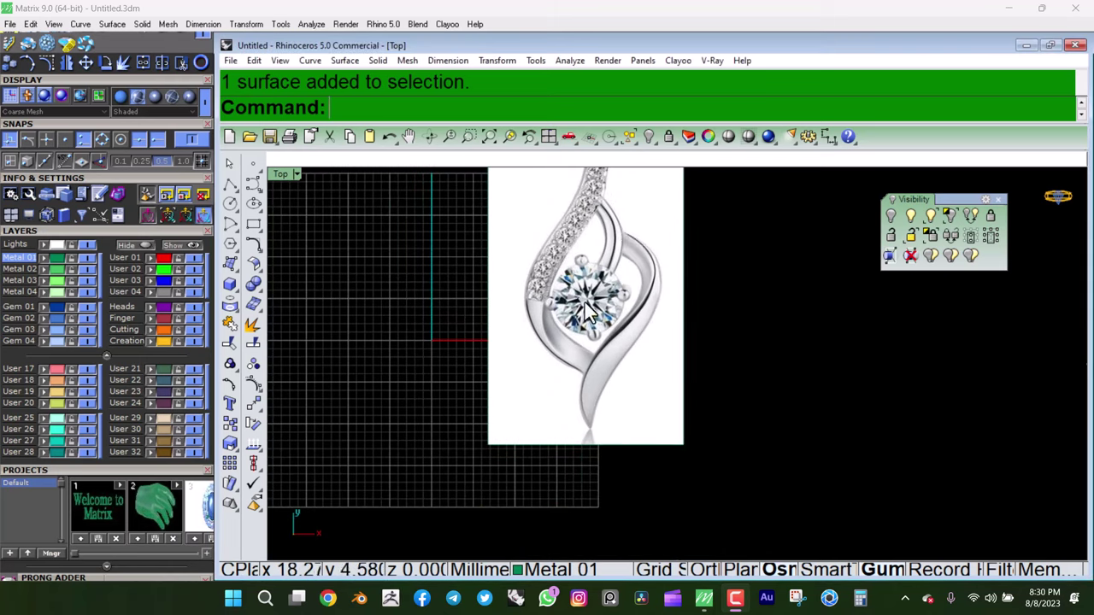
scroll(517, 288, up, 3)
right_drag(635, 252, 628, 330)
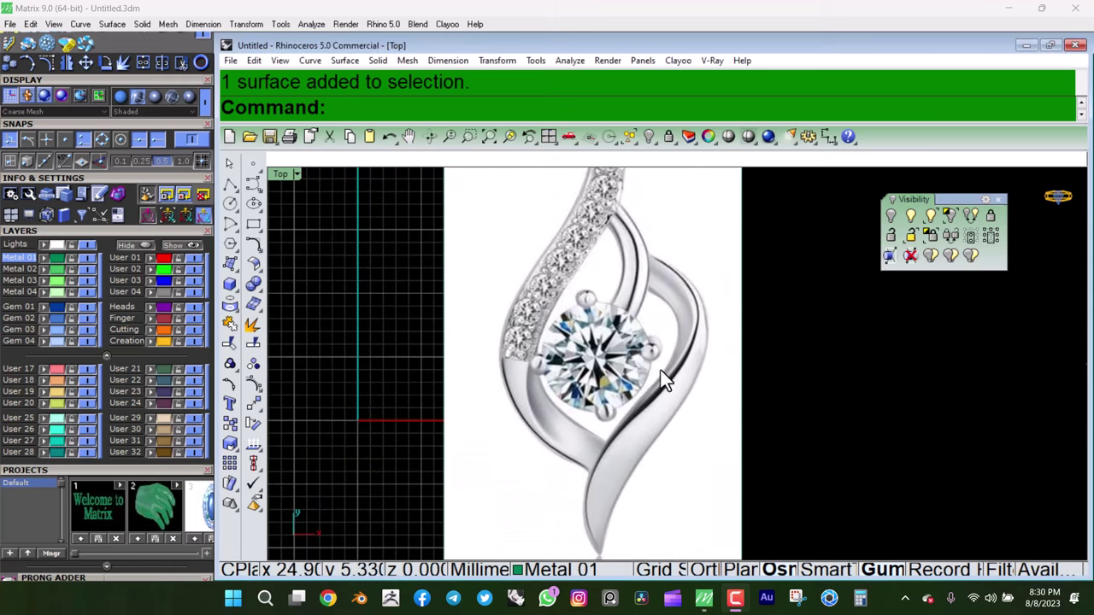
scroll(688, 306, down, 1)
scroll(653, 276, up, 1)
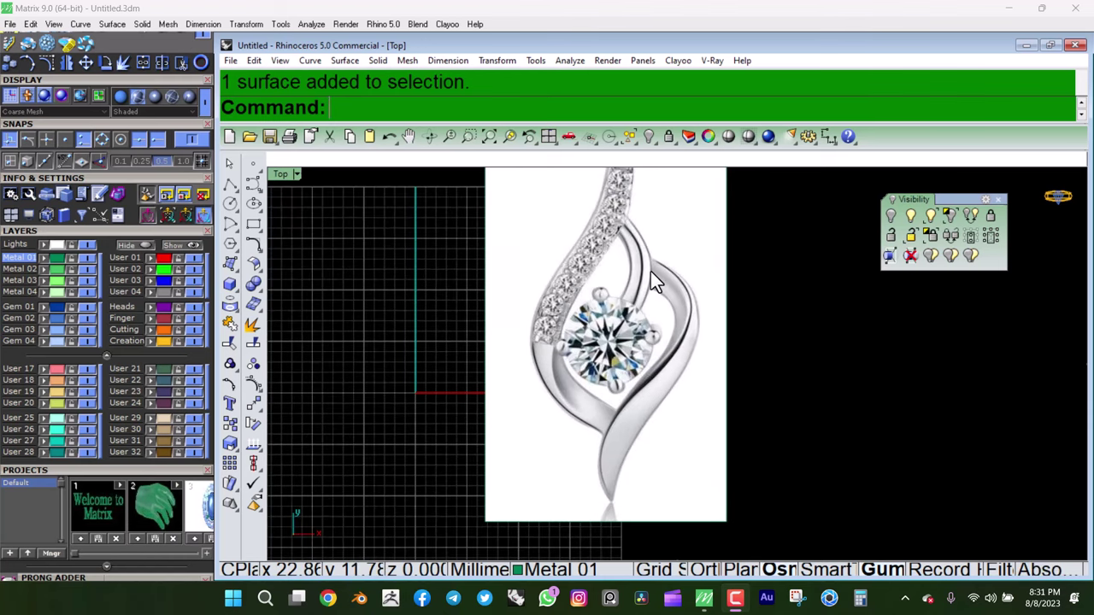
mouse_move(655, 272)
right_down()
mouse_move(641, 345)
mouse_move(636, 335)
right_up()
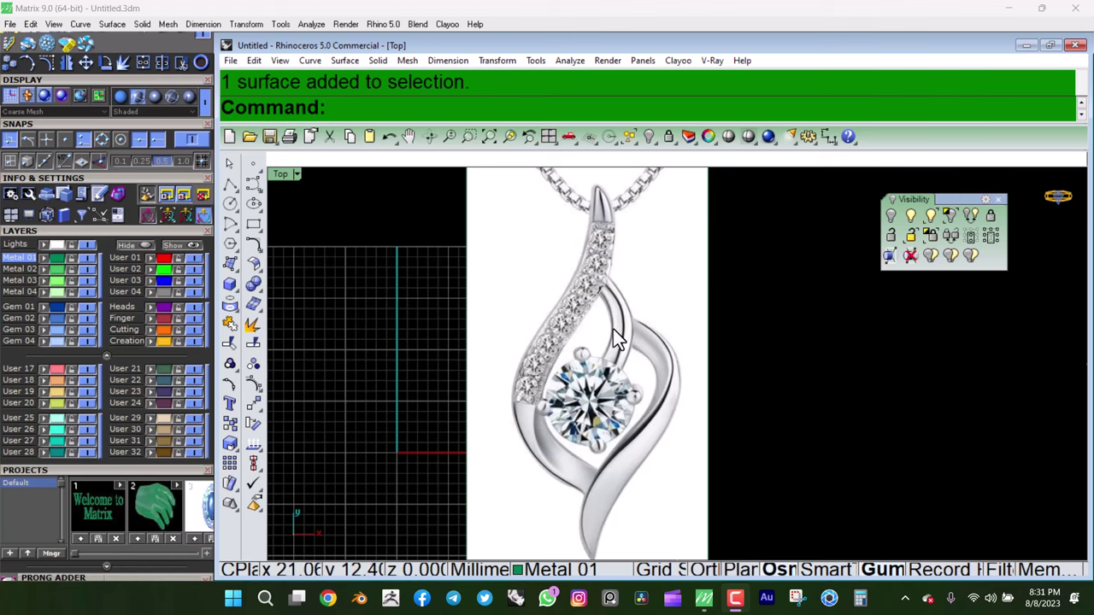
scroll(604, 305, down, 1)
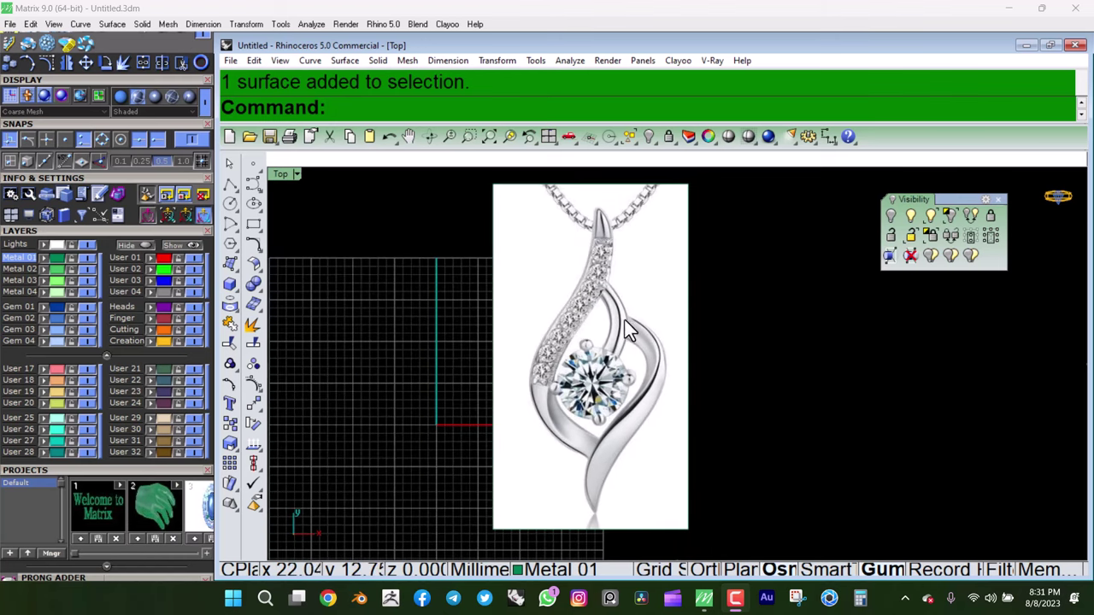
scroll(621, 335, up, 1)
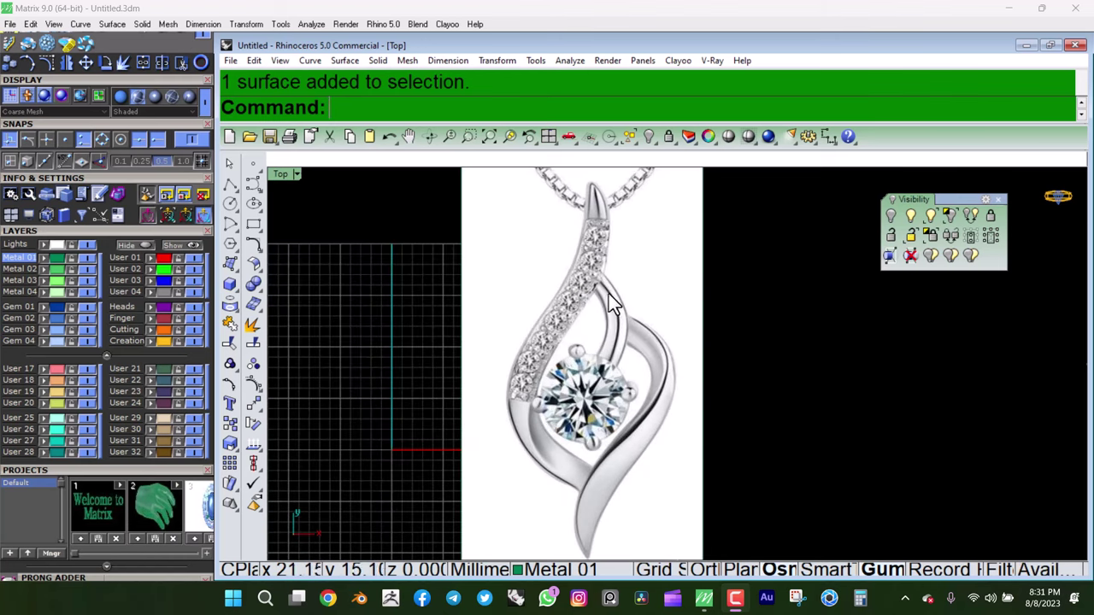
scroll(628, 257, down, 2)
scroll(633, 229, up, 3)
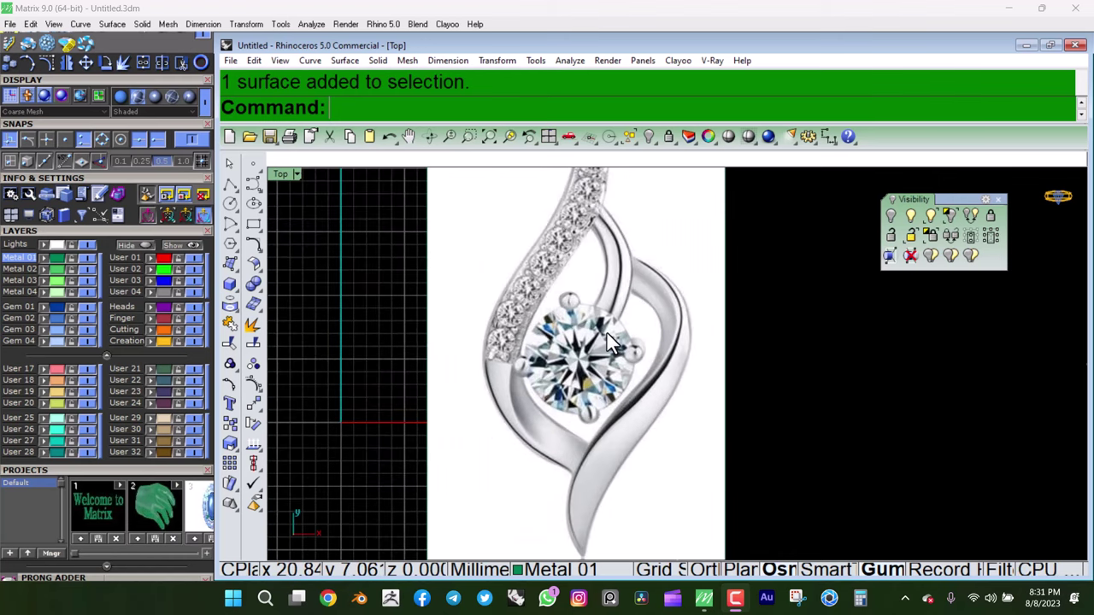
scroll(605, 336, down, 1)
scroll(582, 325, up, 2)
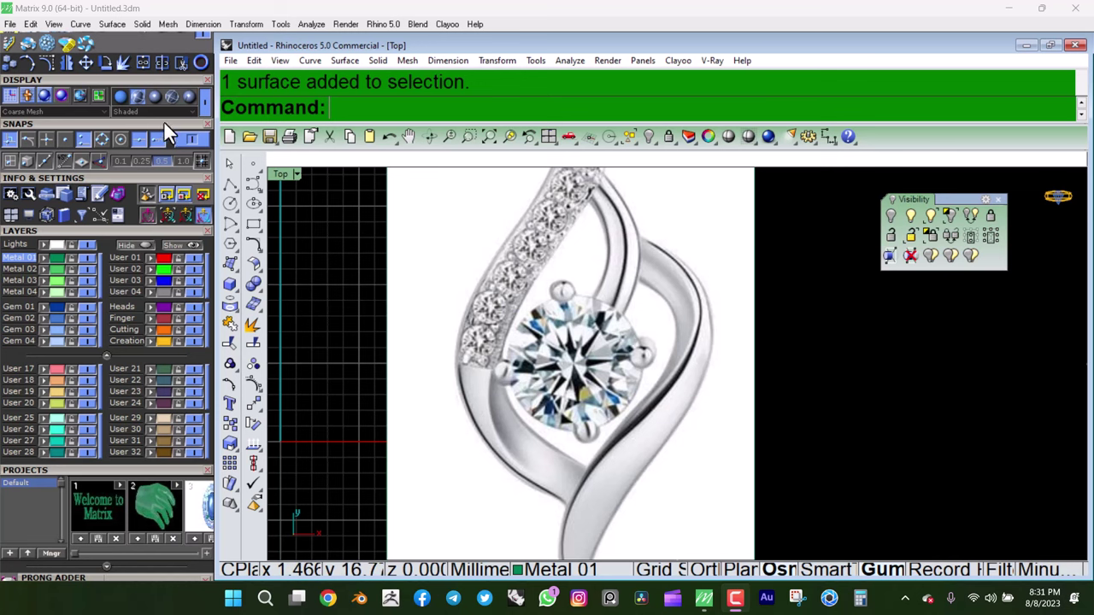
- Zoom in close on the round centre stone and start the Circle command
scroll(163, 120, up, 3)
scroll(608, 362, up, 2)
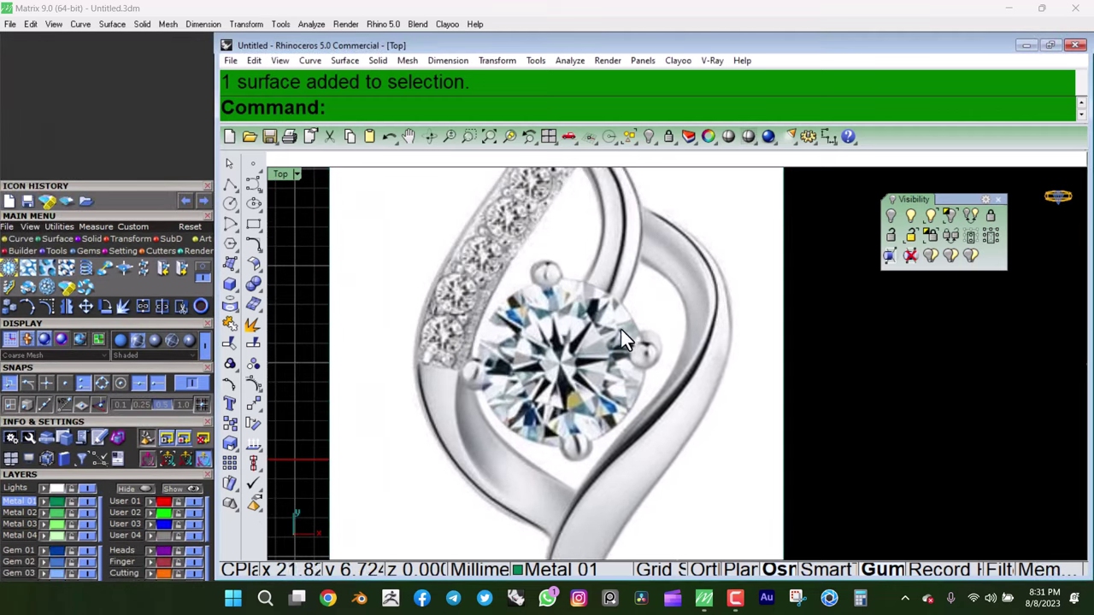
scroll(621, 330, down, 2)
scroll(596, 283, down, 1)
scroll(586, 425, up, 1)
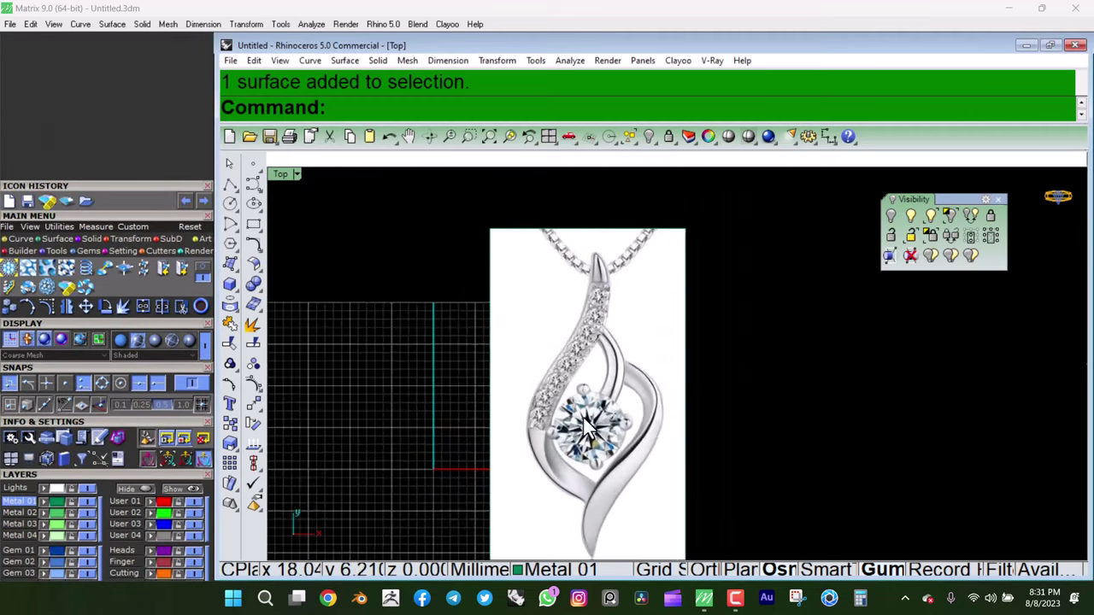
scroll(615, 423, up, 2)
scroll(593, 336, up, 1)
scroll(595, 282, up, 2)
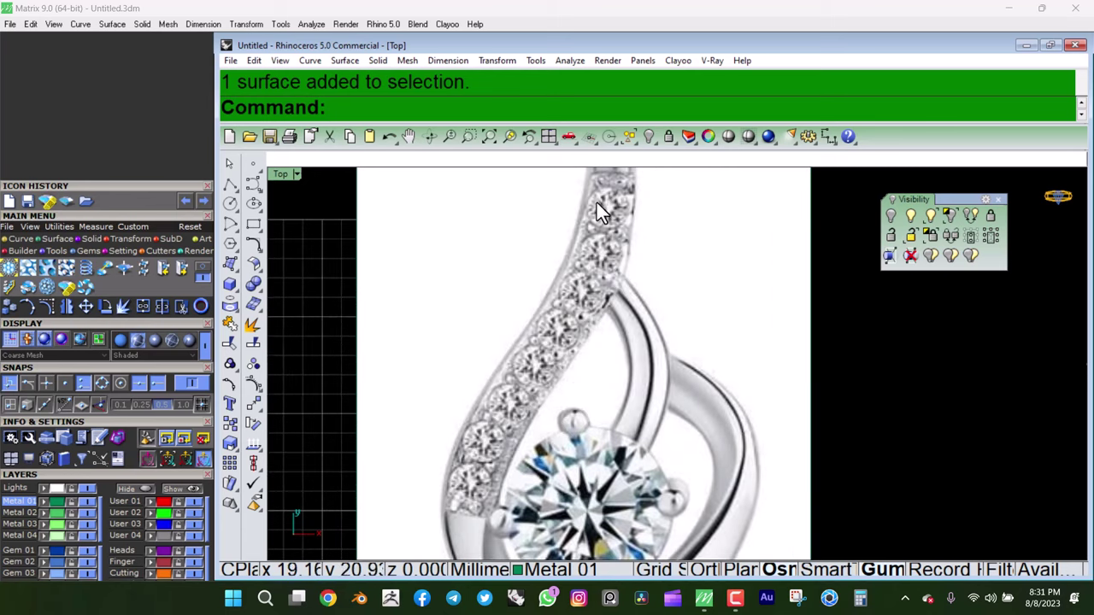
scroll(542, 346, down, 2)
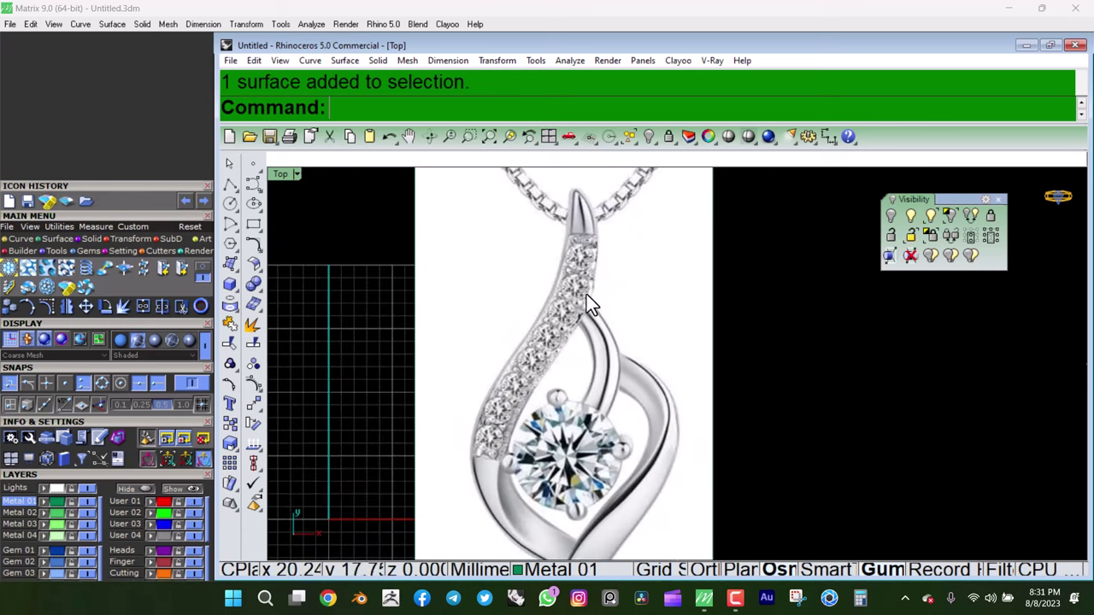
scroll(591, 386, up, 1)
scroll(588, 359, up, 1)
scroll(587, 330, up, 1)
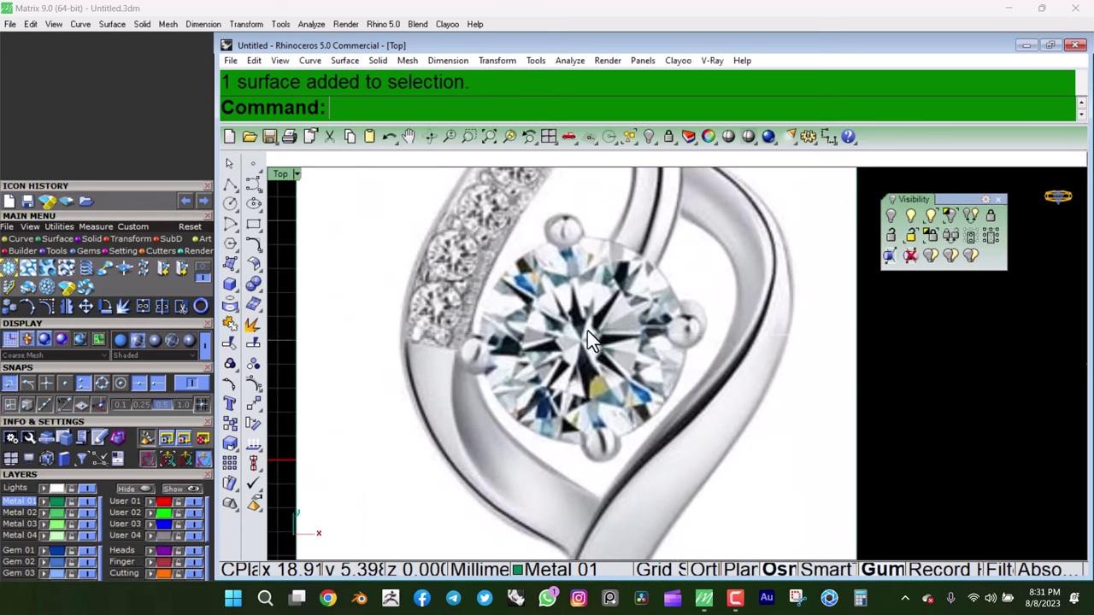
scroll(585, 347, up, 2)
key(Return)
- Draw a 5 mm diameter circle centred on the stone, on layer User 02
scroll(584, 347, up, 1)
click(581, 315)
scroll(598, 314, down, 1)
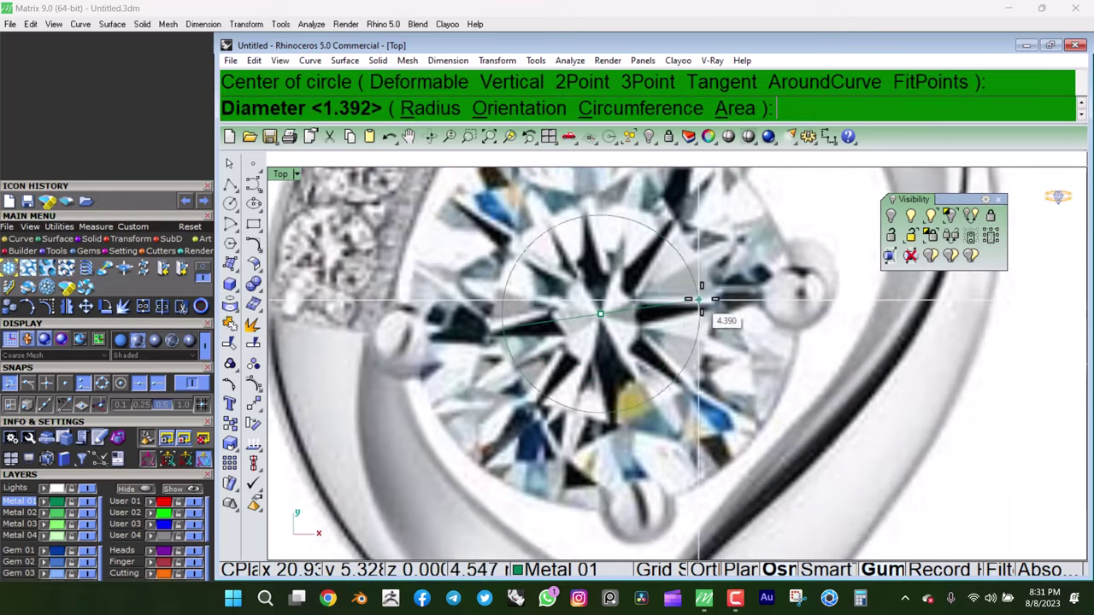
key(Escape)
click(229, 203)
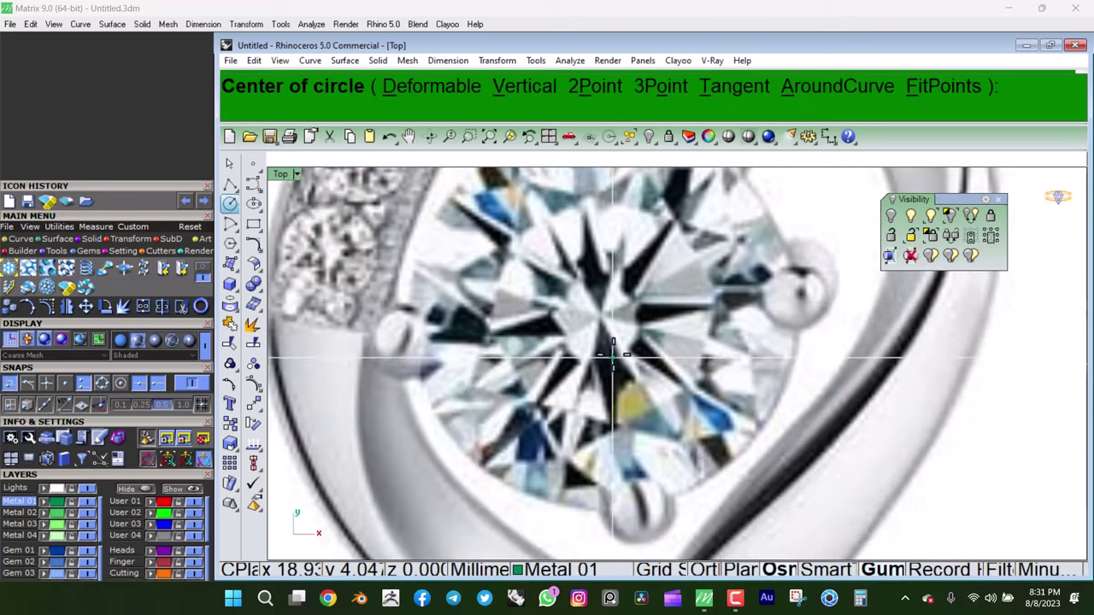
click(607, 314)
scroll(598, 376, down, 2)
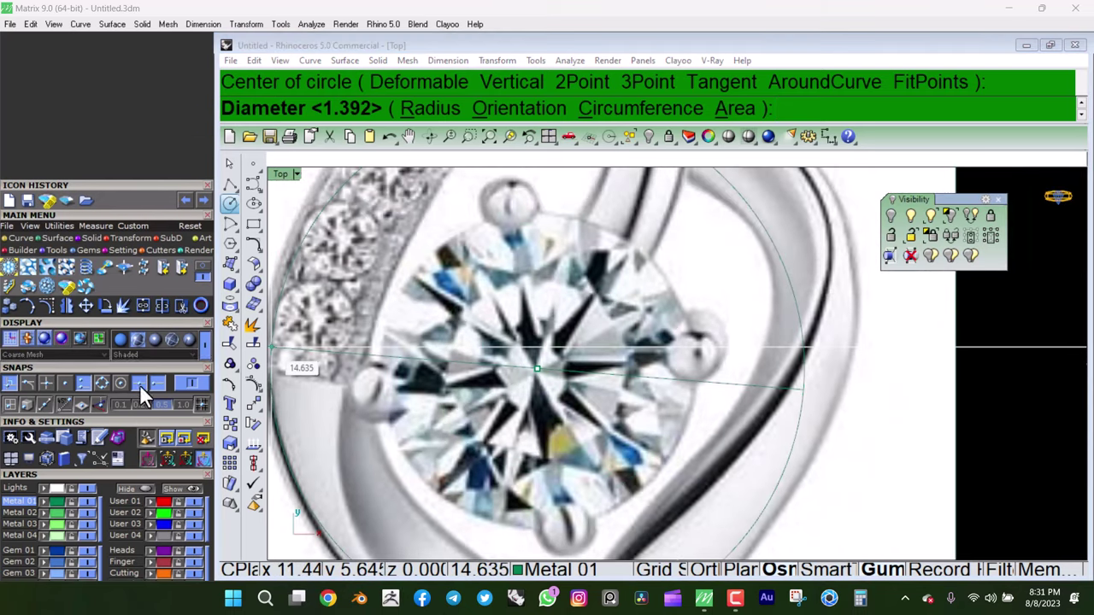
scroll(171, 358, down, 3)
click(132, 313)
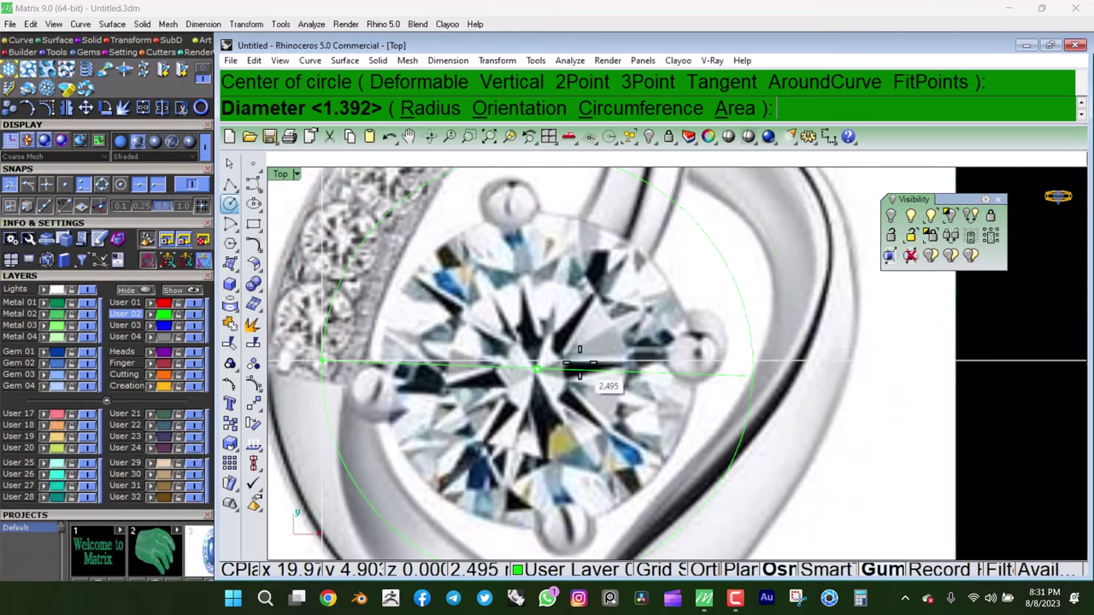
text(5)
key(Return)
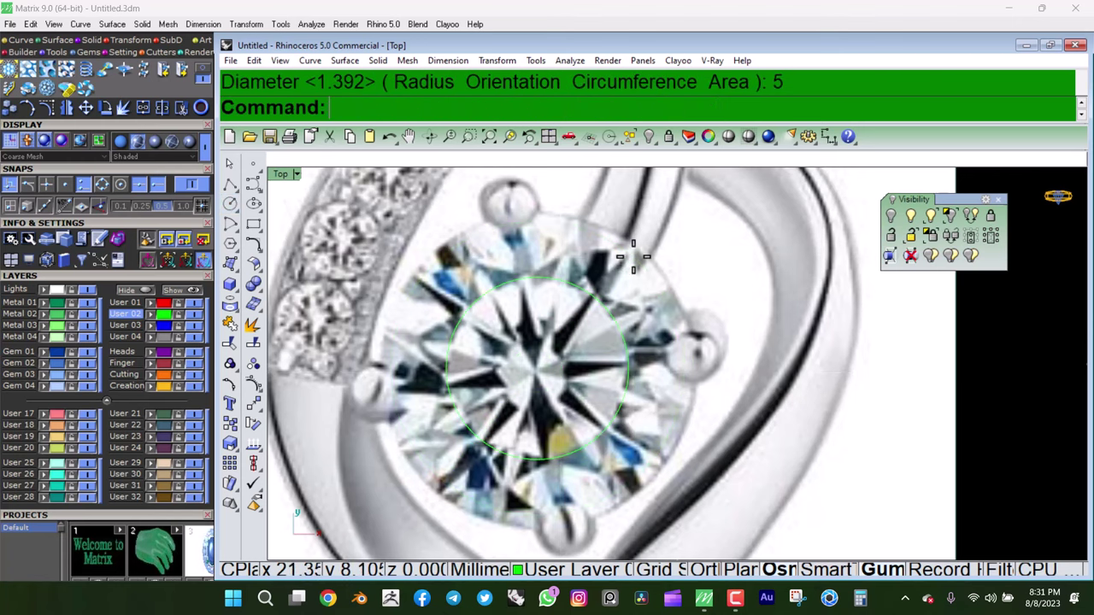
- Add a Ø5.00 diameter dimension label beside the stone circle
scroll(602, 306, up, 2)
click(650, 298)
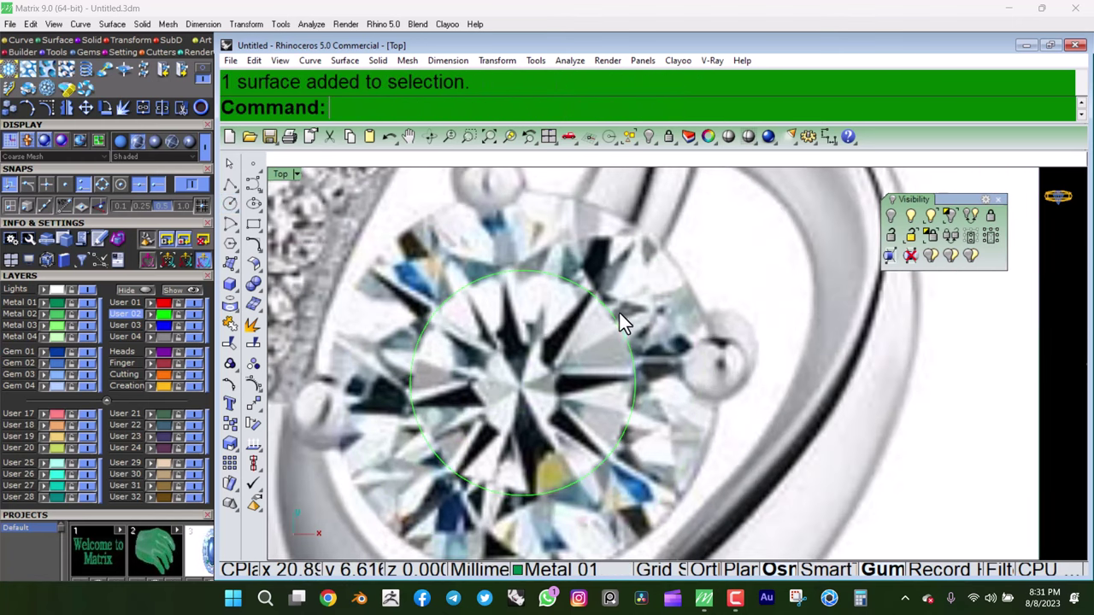
click(613, 313)
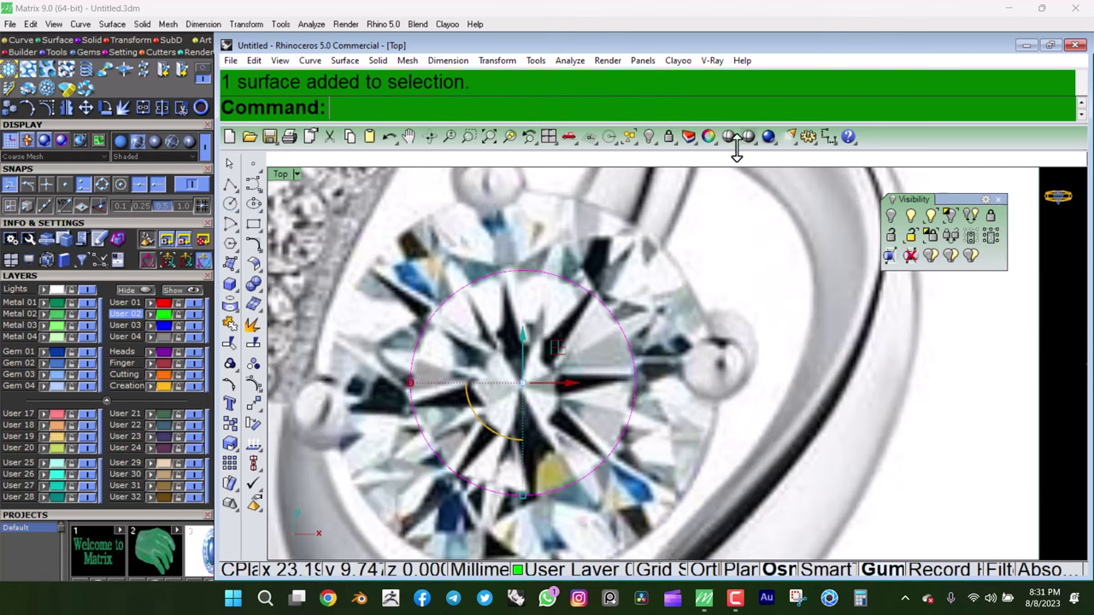
click(829, 137)
click(843, 184)
scroll(647, 271, down, 2)
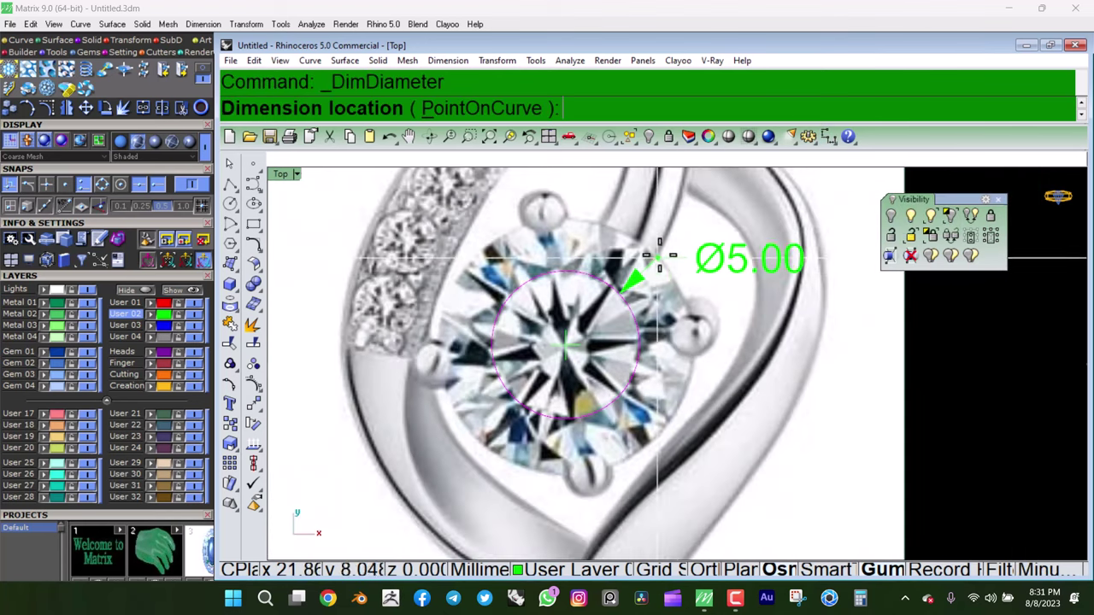
click(645, 249)
click(601, 272)
scroll(592, 308, down, 1)
scroll(592, 308, up, 2)
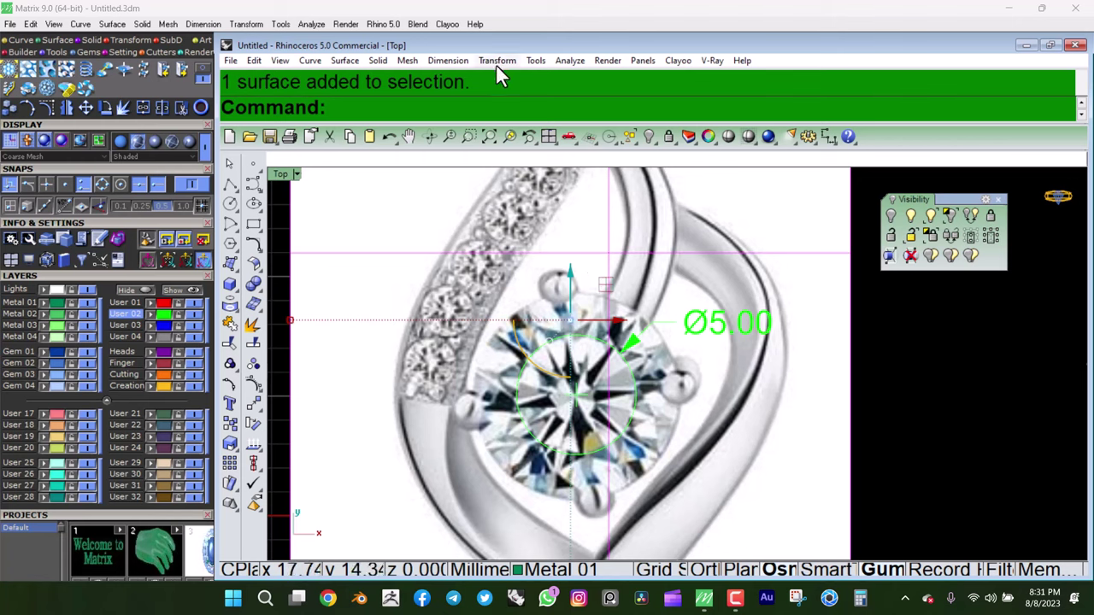
- Scale the reference image with Scale 3-D about the diamond centre
click(704, 329)
key(Escape)
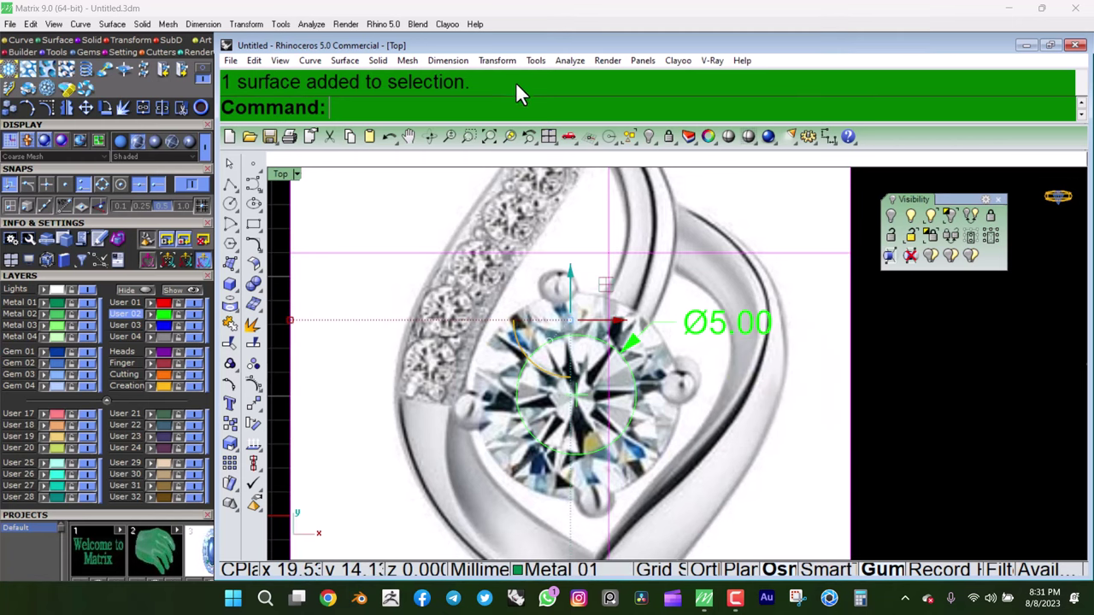
click(502, 62)
mouse_move(510, 139)
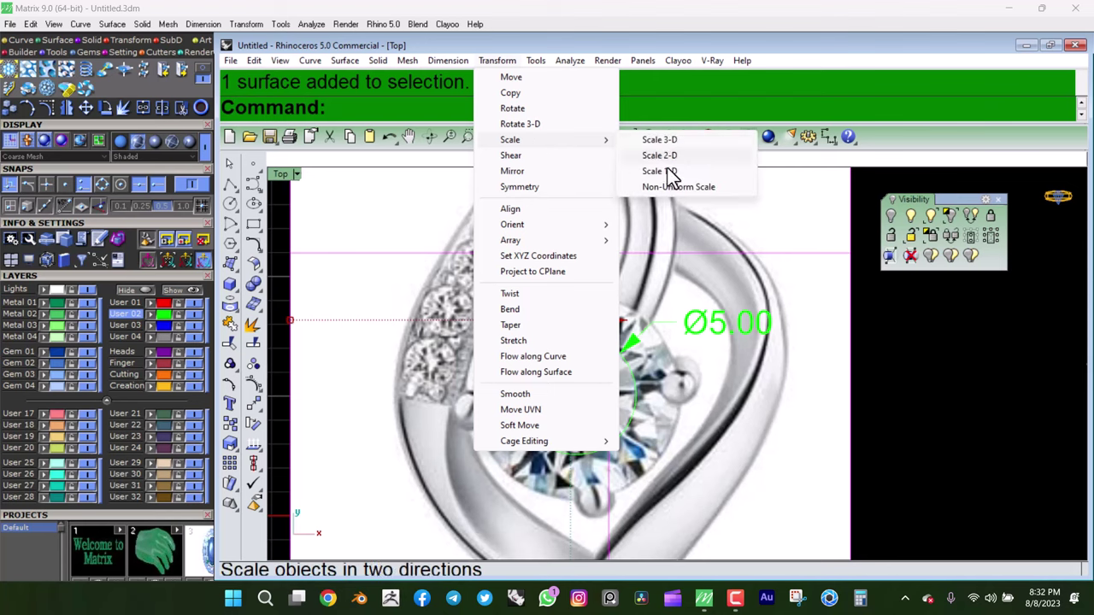
click(659, 140)
scroll(559, 440, up, 3)
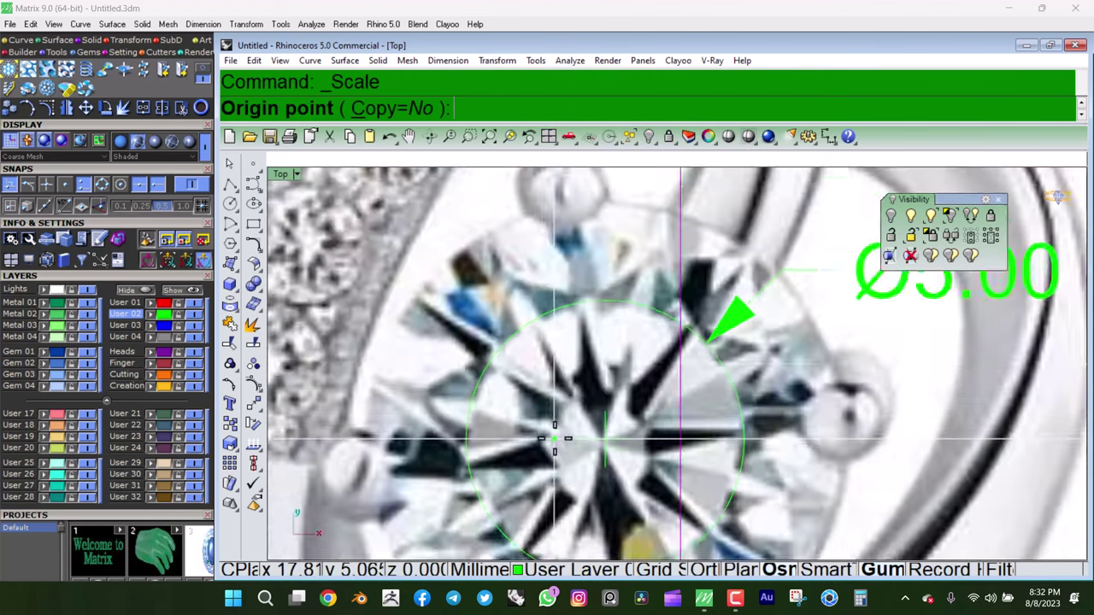
scroll(615, 440, up, 3)
click(621, 437)
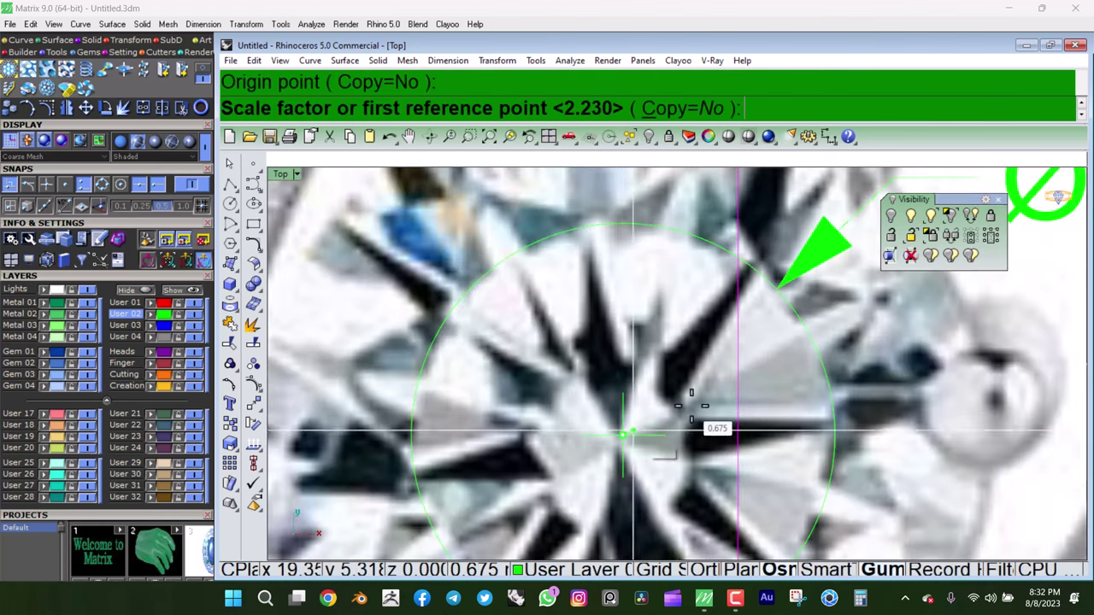
scroll(632, 441, down, 2)
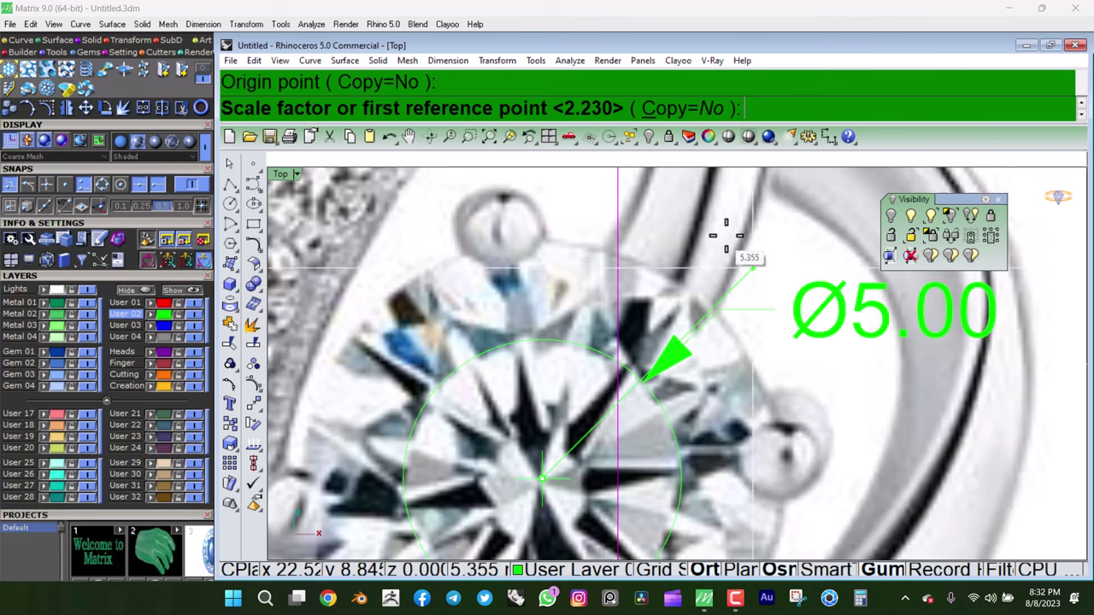
click(756, 265)
scroll(658, 304, down, 2)
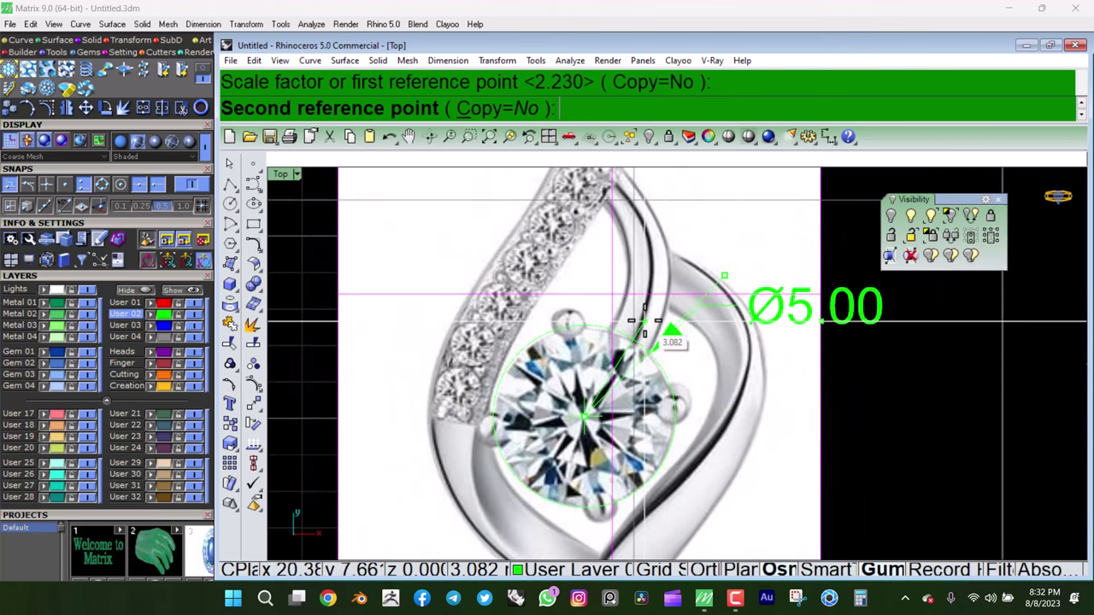
click(644, 322)
scroll(589, 342, up, 3)
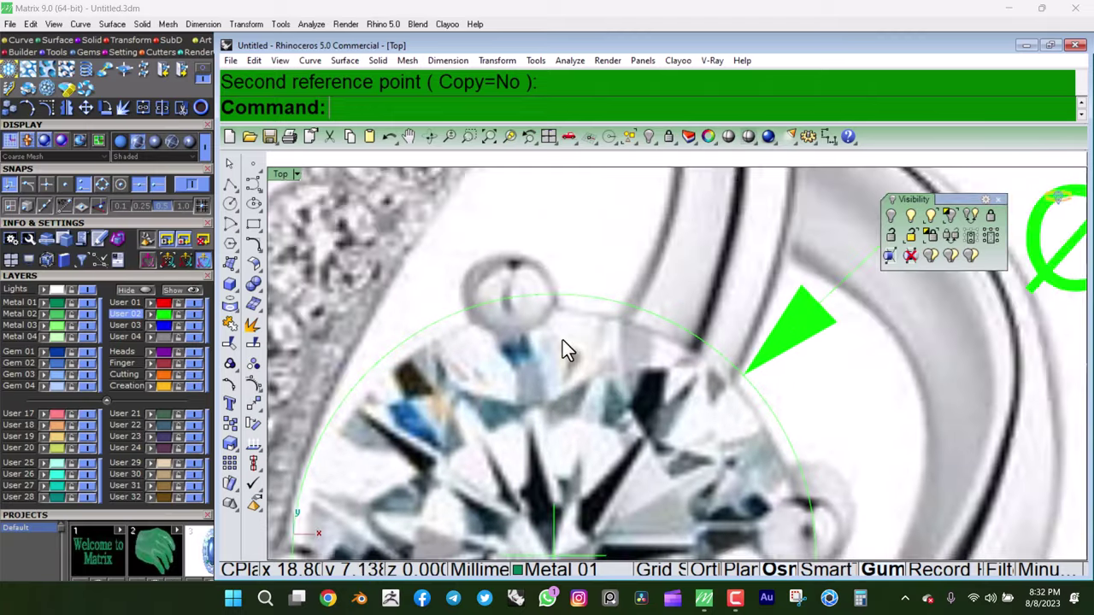
scroll(581, 282, up, 2)
scroll(738, 362, down, 2)
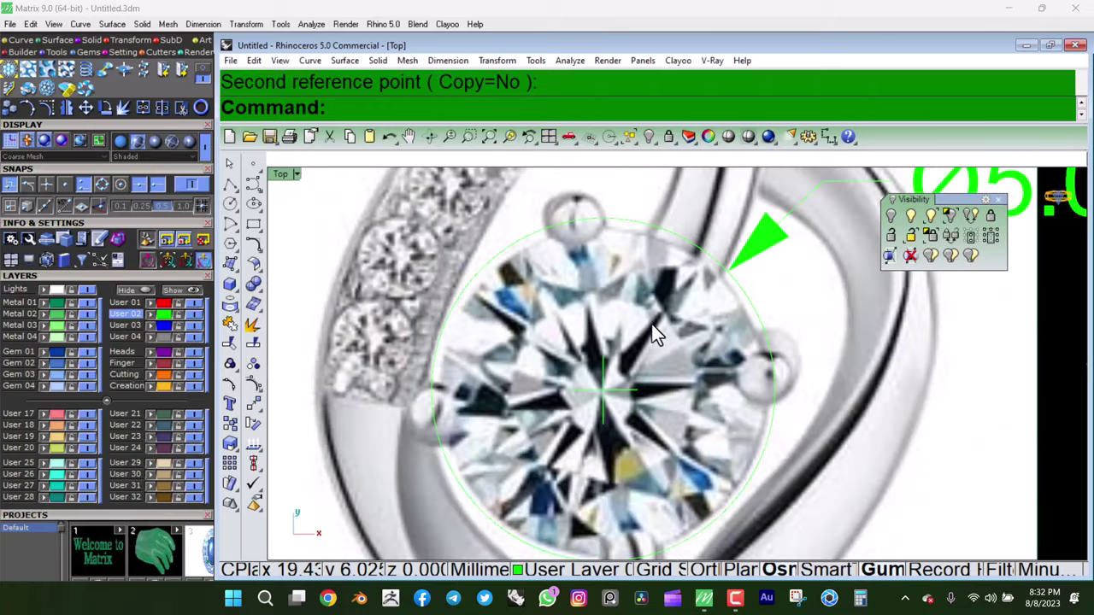
- Repeat the scale so the diamond edge meets the 5 mm circle
key(Return)
click(603, 391)
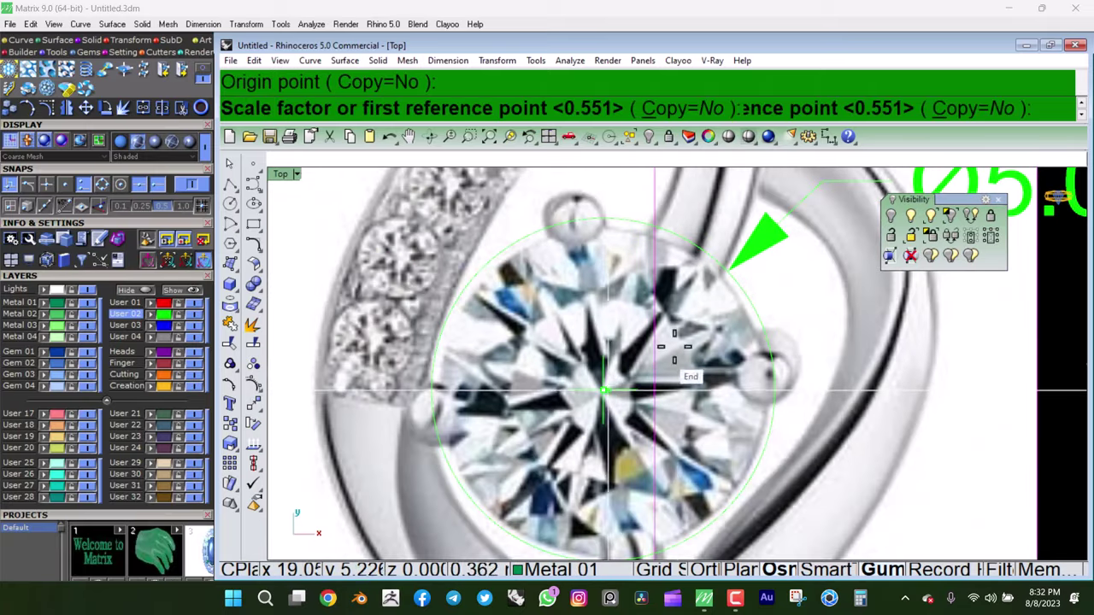
click(779, 291)
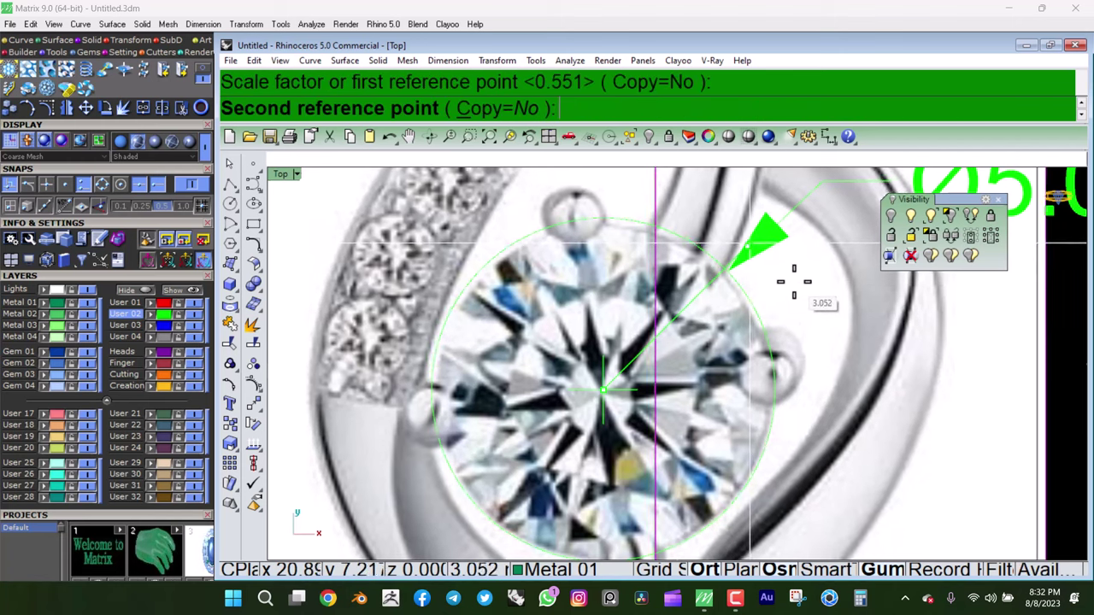
click(794, 286)
scroll(793, 283, down, 3)
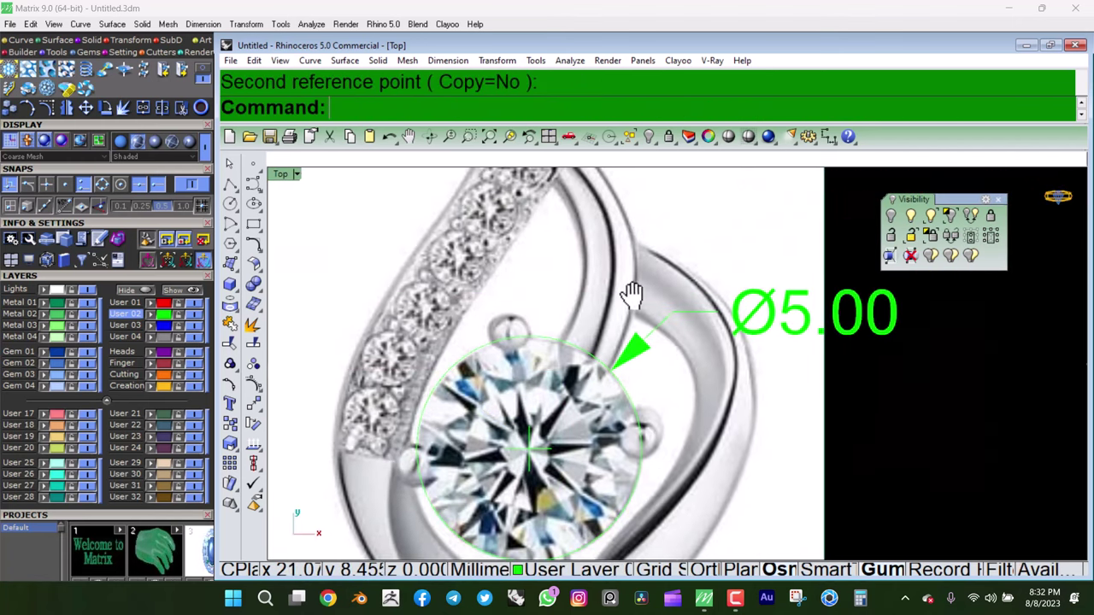
scroll(804, 294, down, 2)
- Delete the Ø5.00 dimension and select the picture together with the stone circle
click(745, 309)
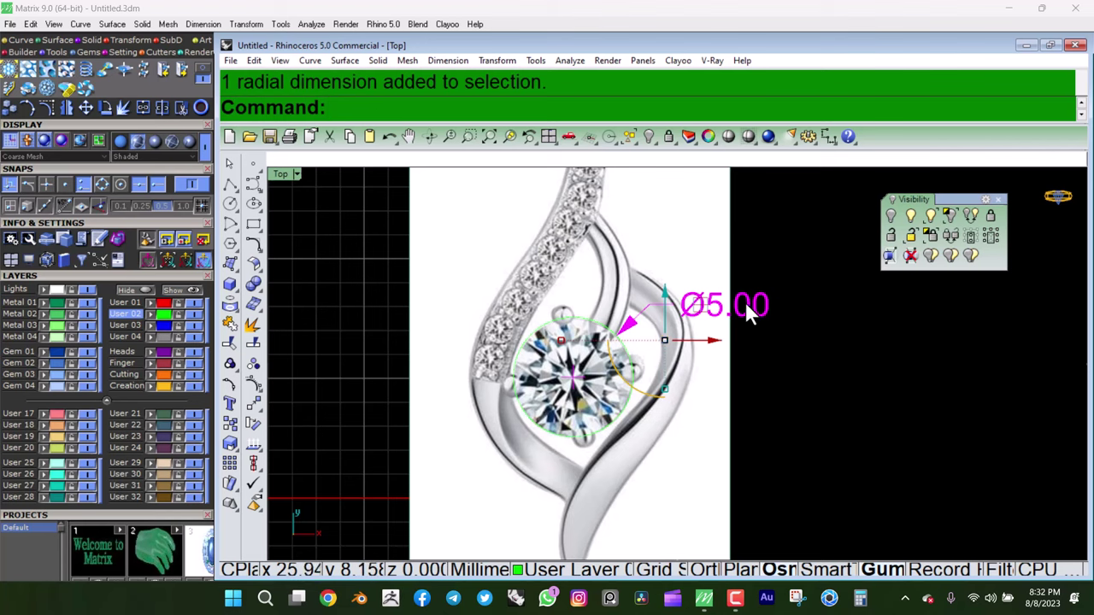
key(Delete)
scroll(698, 328, down, 1)
drag(809, 308, 630, 294)
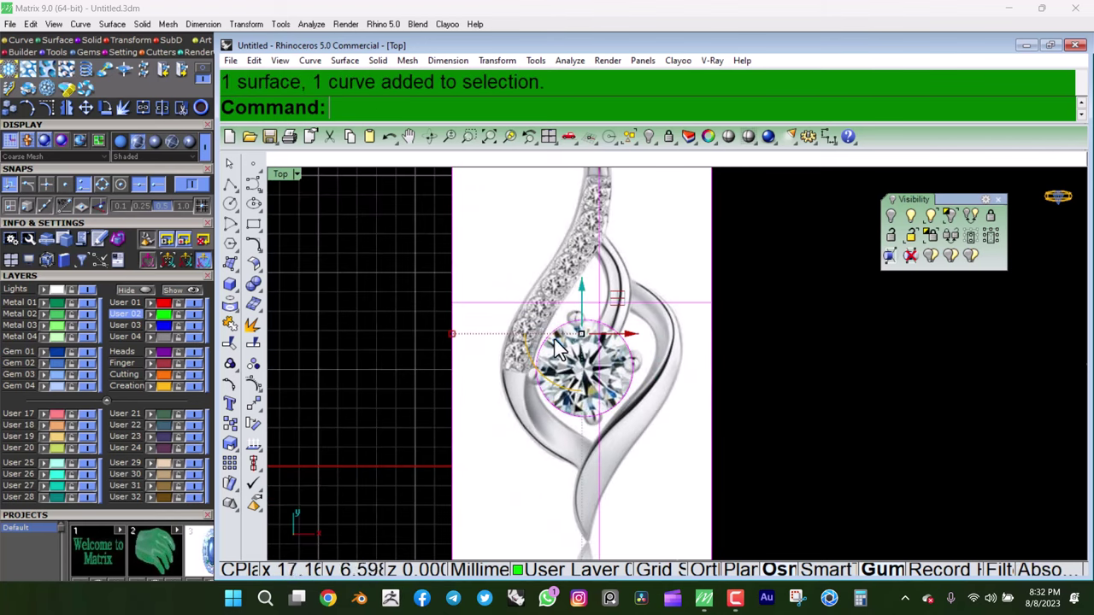
scroll(630, 293, up, 2)
scroll(619, 333, up, 1)
scroll(613, 364, down, 2)
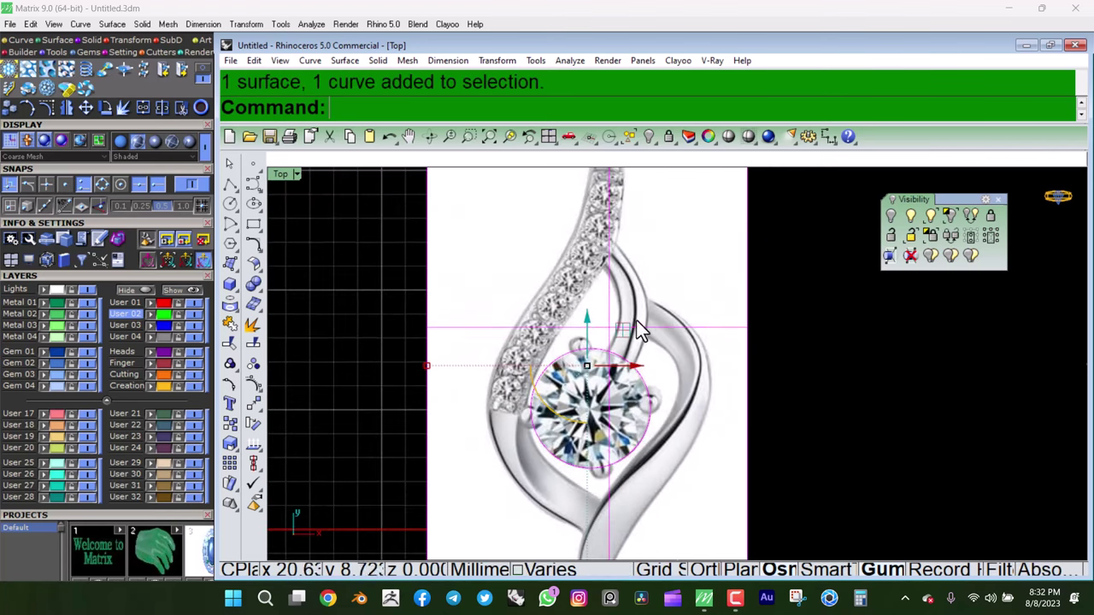
right_drag(636, 329, 637, 440)
scroll(589, 504, up, 3)
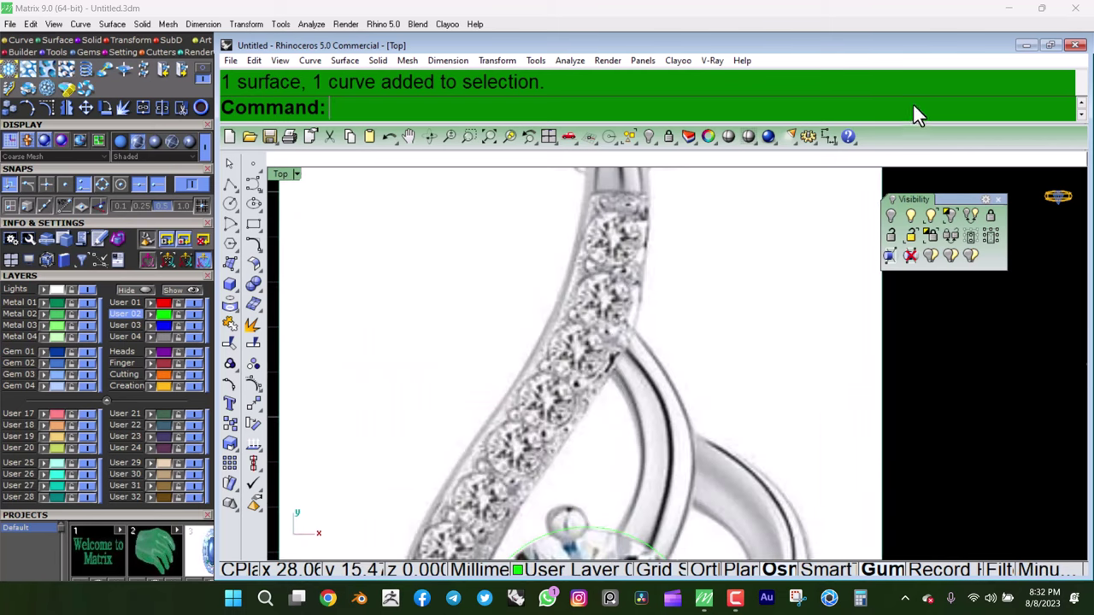
click(229, 203)
scroll(452, 297, up, 3)
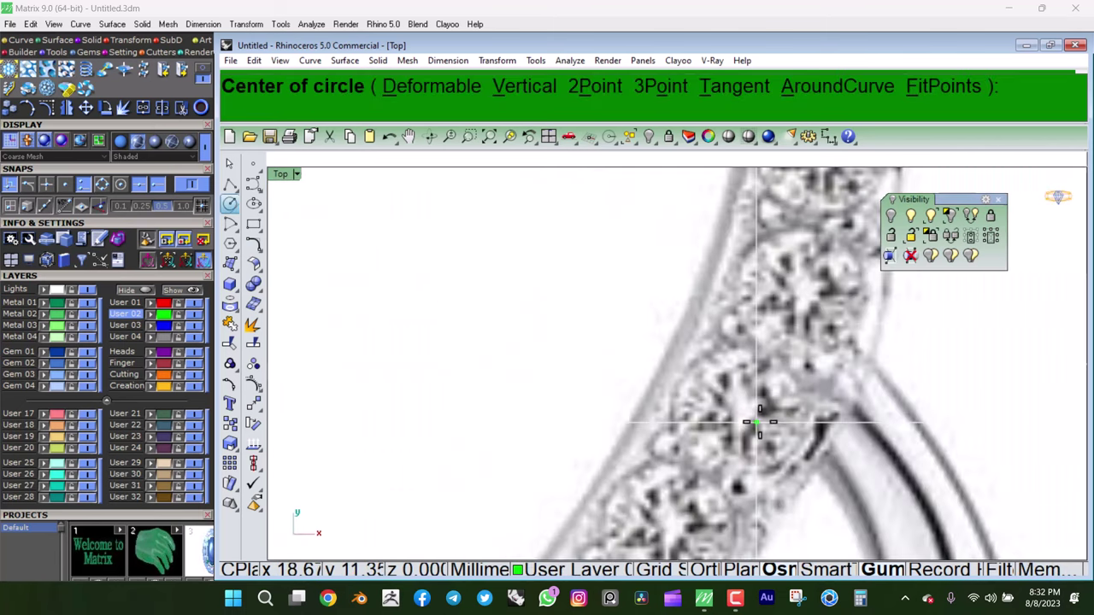
click(743, 414)
click(801, 368)
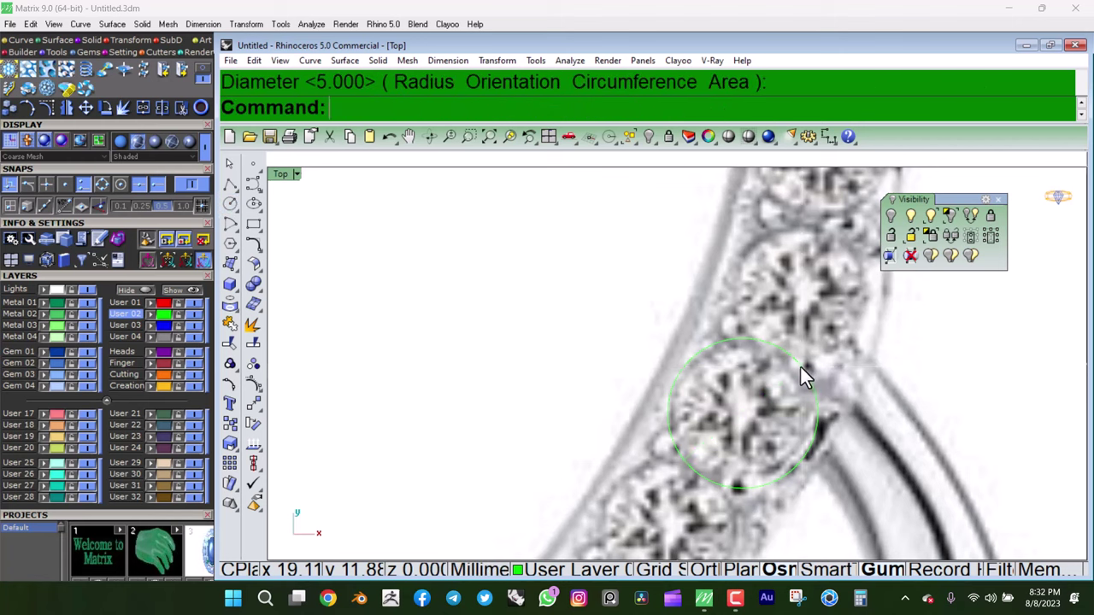
click(800, 366)
click(850, 404)
scroll(763, 349, down, 3)
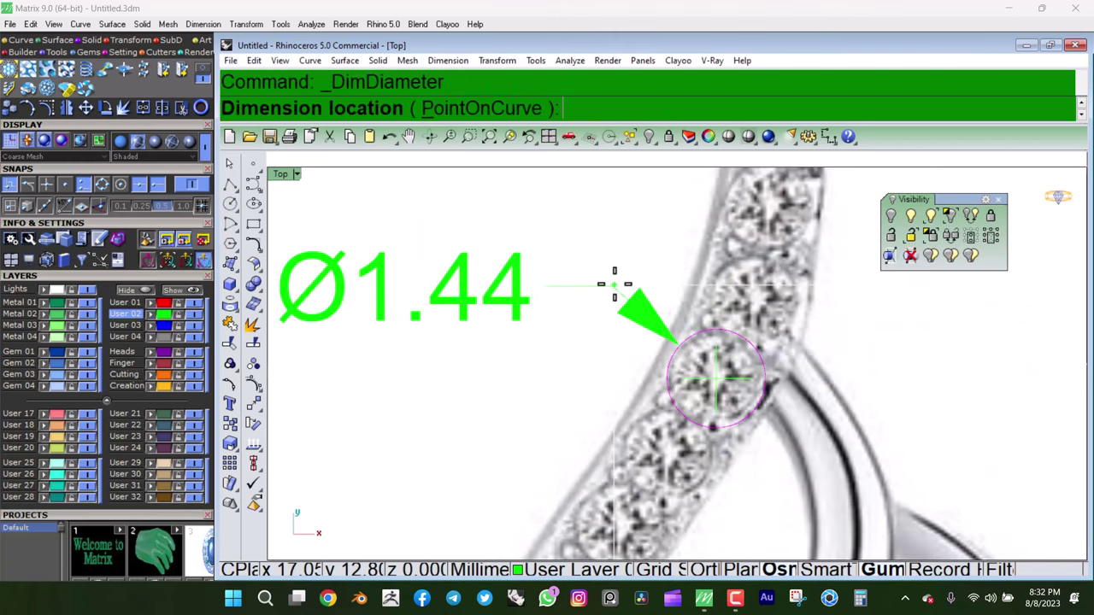
key(Escape)
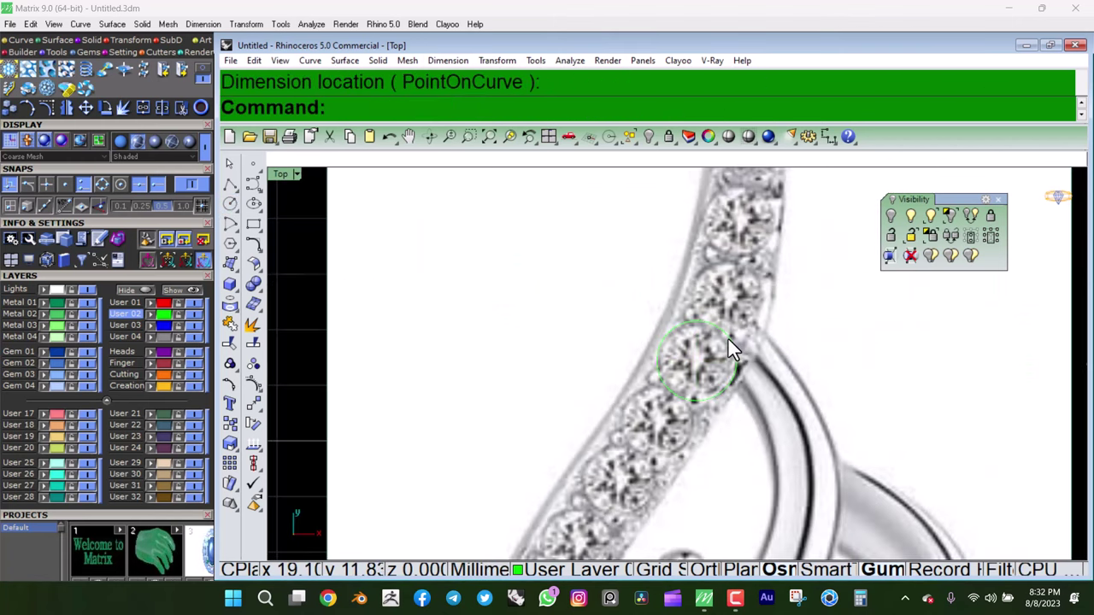
key(Delete)
scroll(725, 355, down, 3)
scroll(708, 334, down, 2)
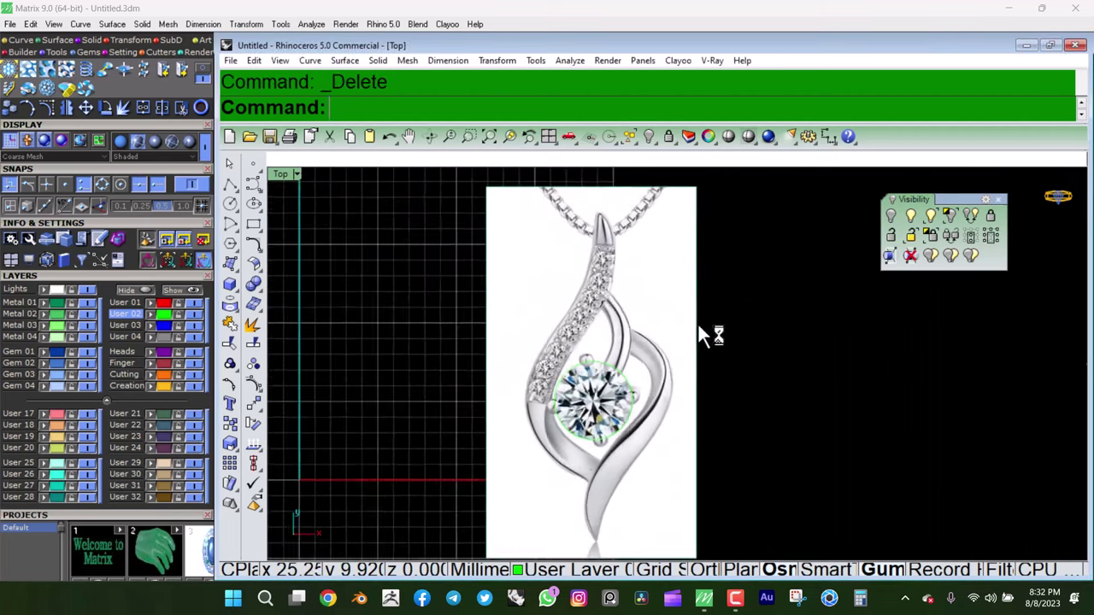
drag(708, 334, 537, 451)
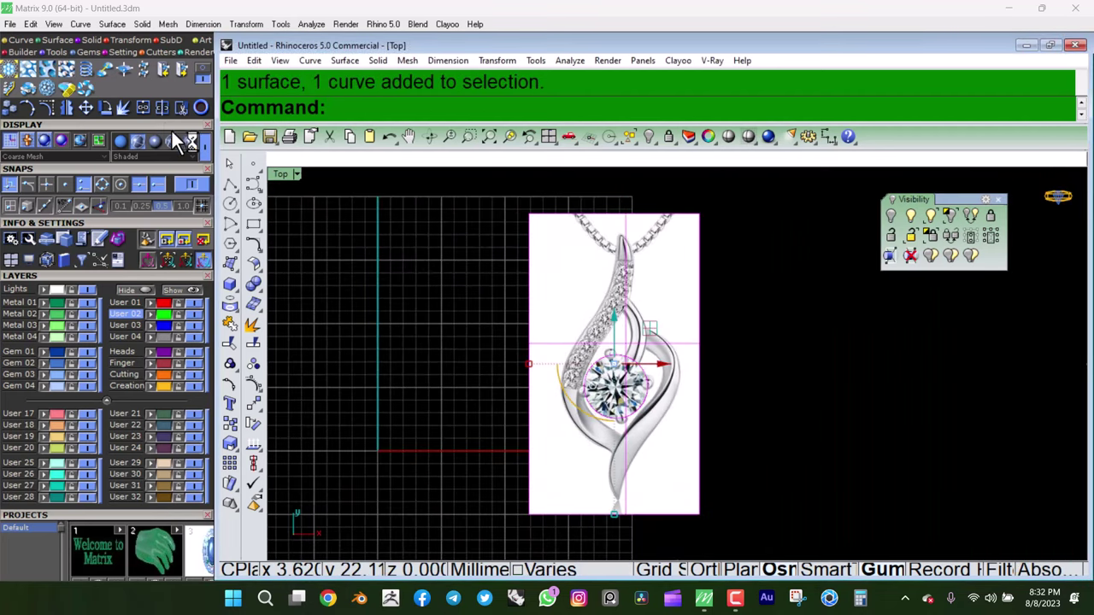
- Move the picture and 5 mm circle to the origin with Utilities > Center Object
scroll(165, 214, up, 2)
scroll(155, 230, up, 1)
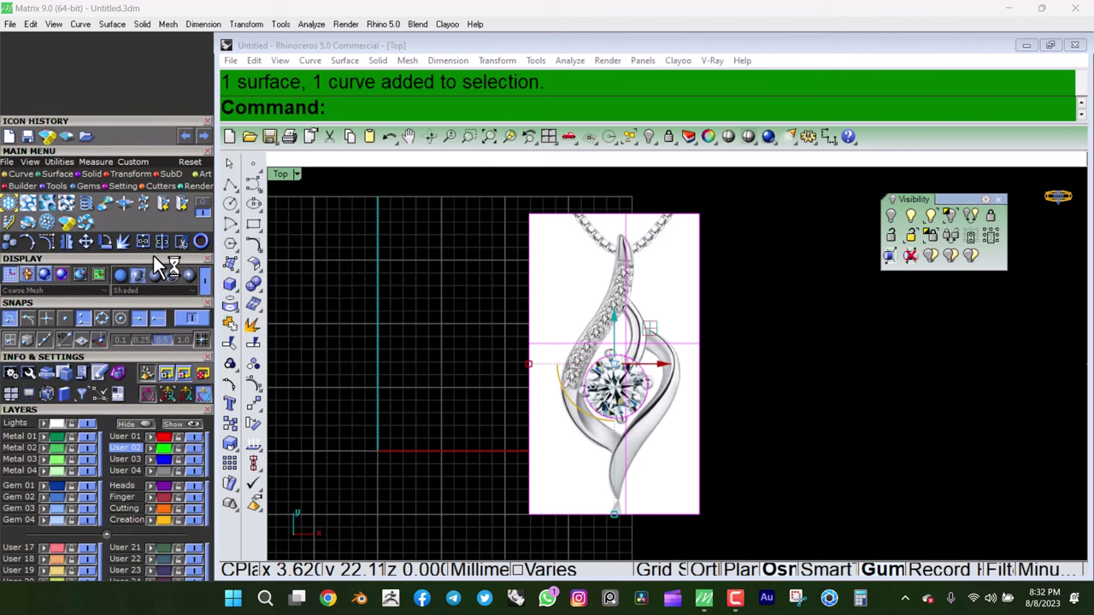
click(59, 163)
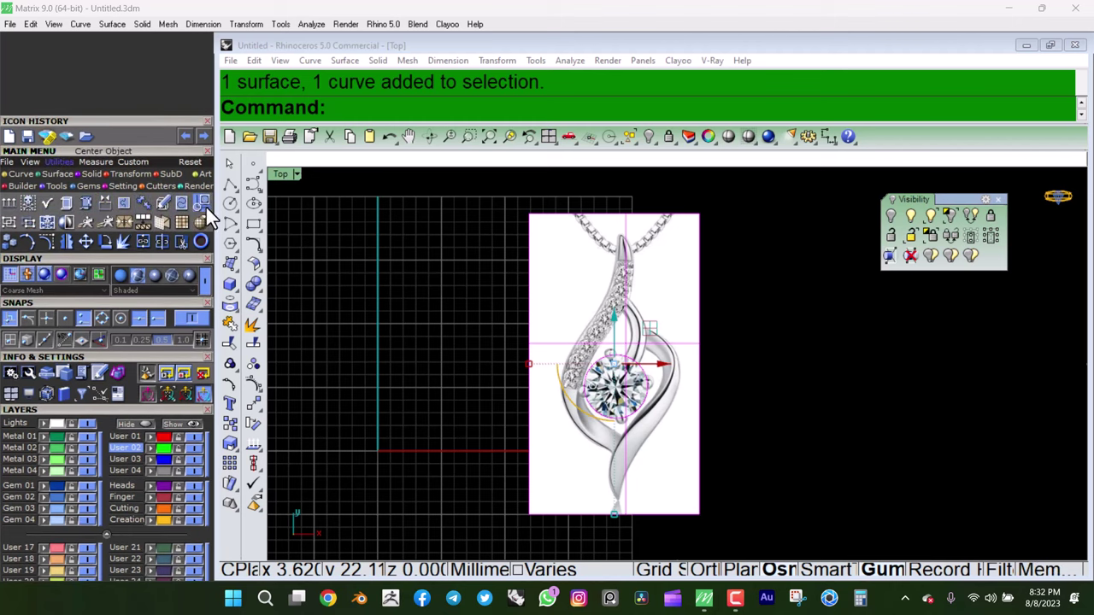
click(203, 206)
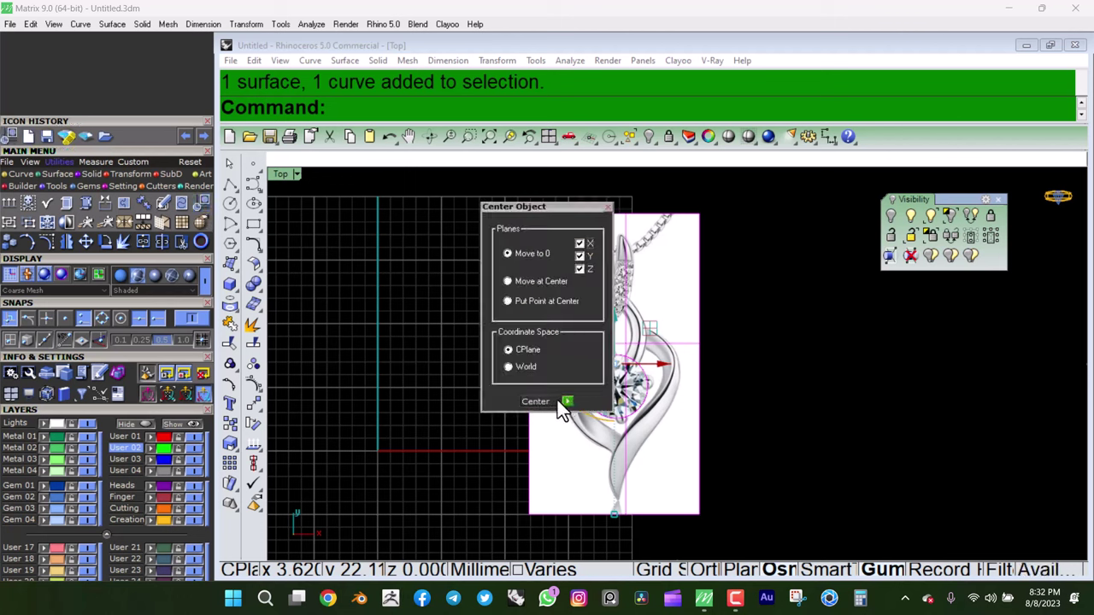
click(569, 404)
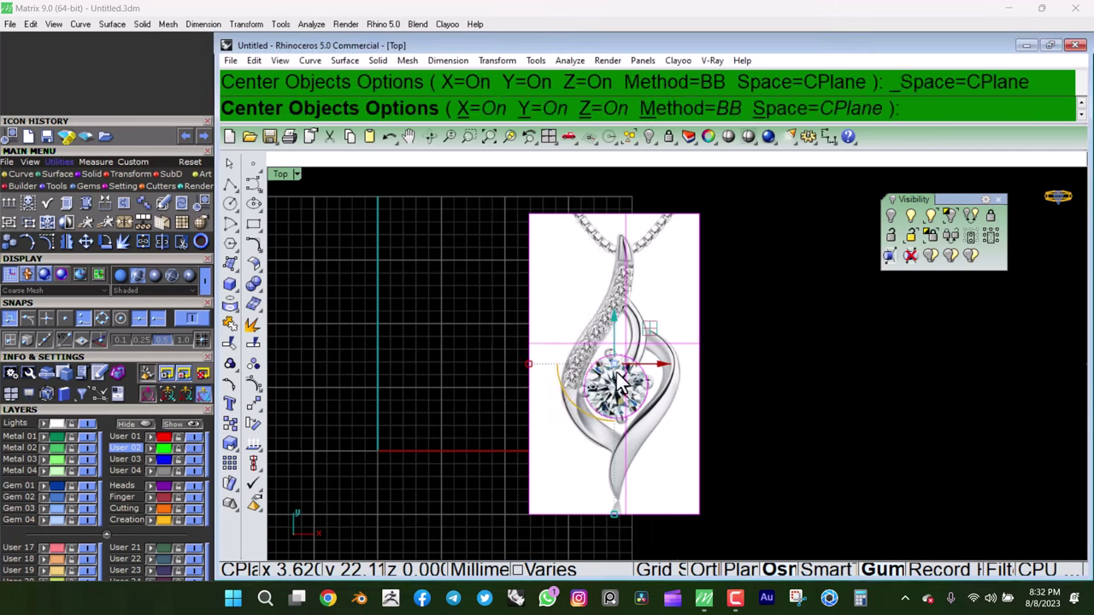
right_drag(620, 383, 581, 327)
scroll(593, 283, up, 2)
scroll(556, 313, down, 2)
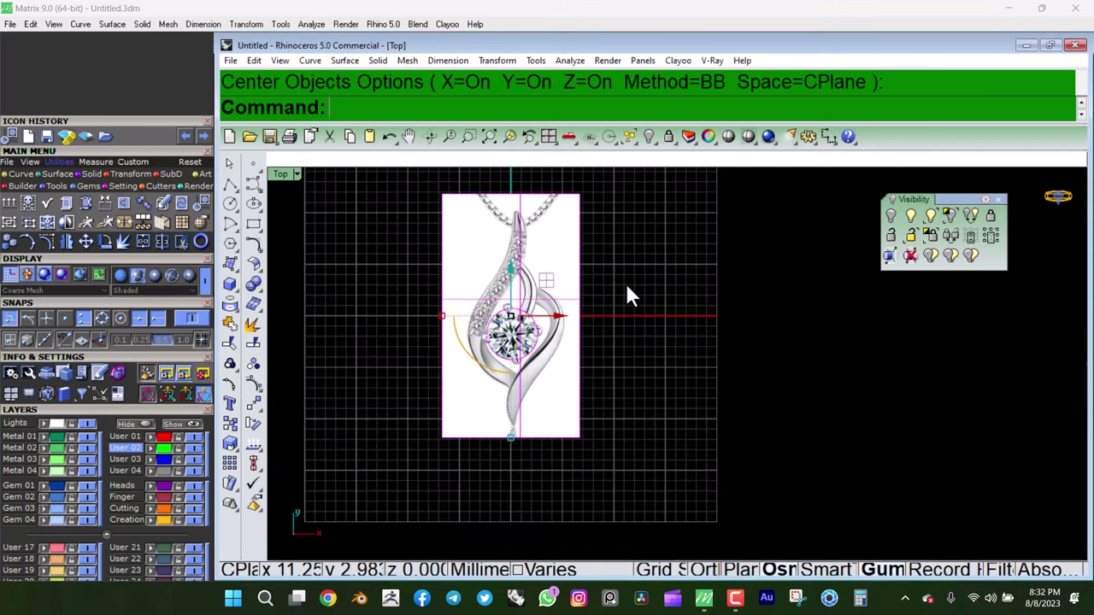
right_drag(625, 281, 659, 281)
- Select the reference picture, orbit to inspect it, then return to the flat Top view
scroll(593, 314, up, 3)
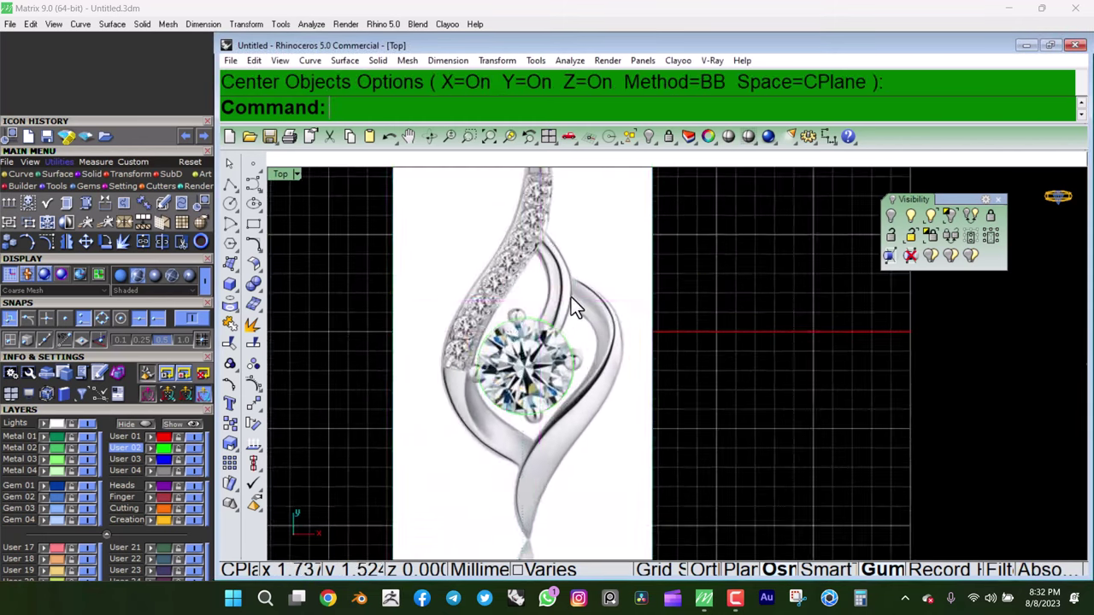
click(571, 299)
right_drag(577, 298, 655, 312)
ctrl+shift+right_drag(655, 435, 601, 278)
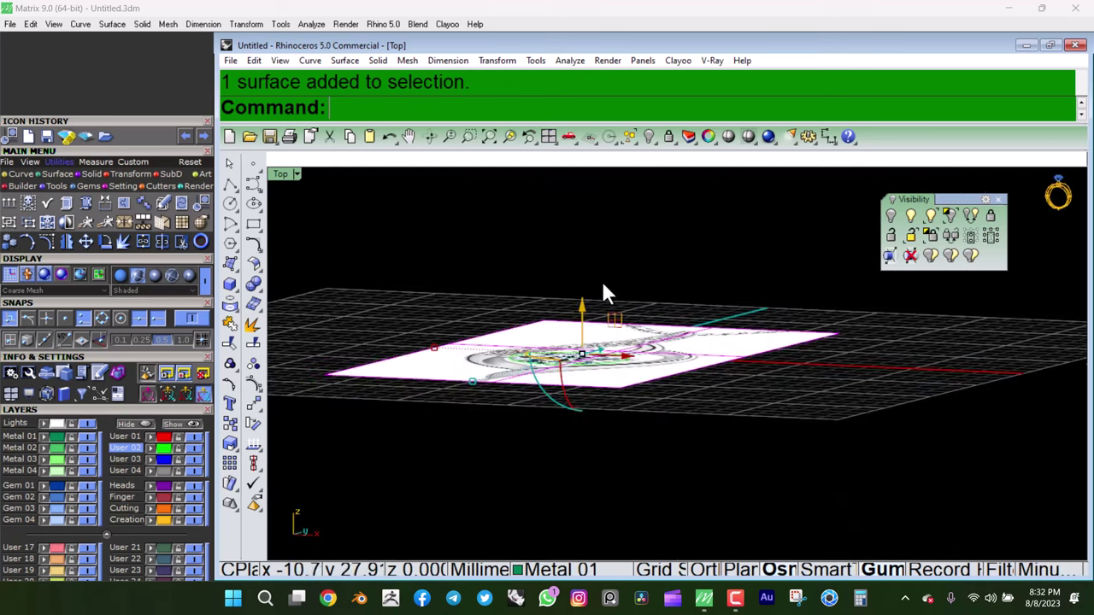
drag(582, 312, 658, 308)
scroll(574, 468, up, 5)
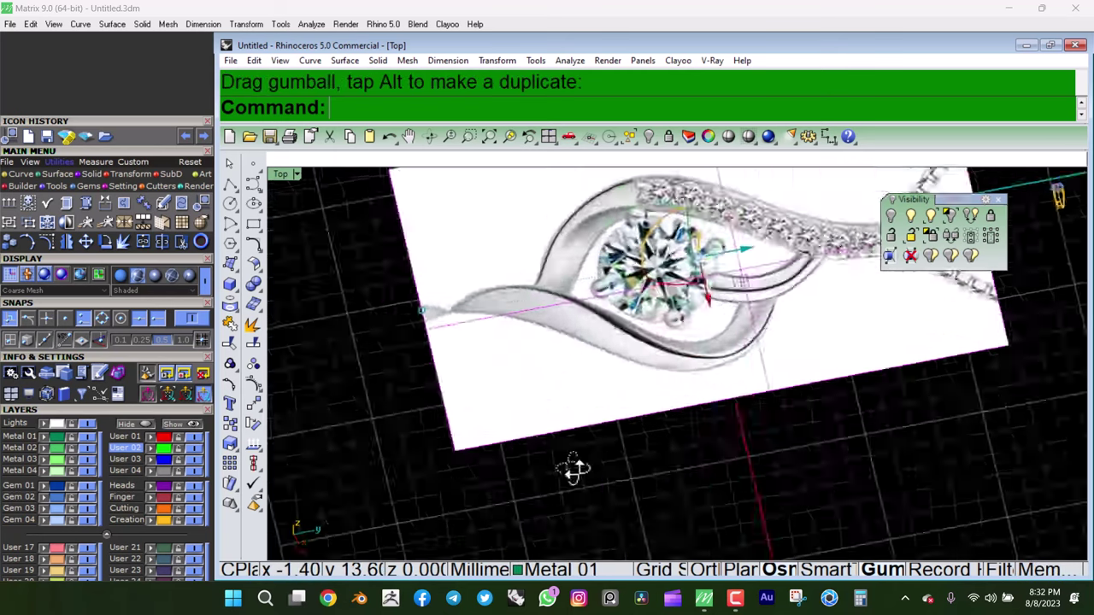
key(ctrl+F1)
- Make Metal 04 the current layer in the Layers panel
click(684, 329)
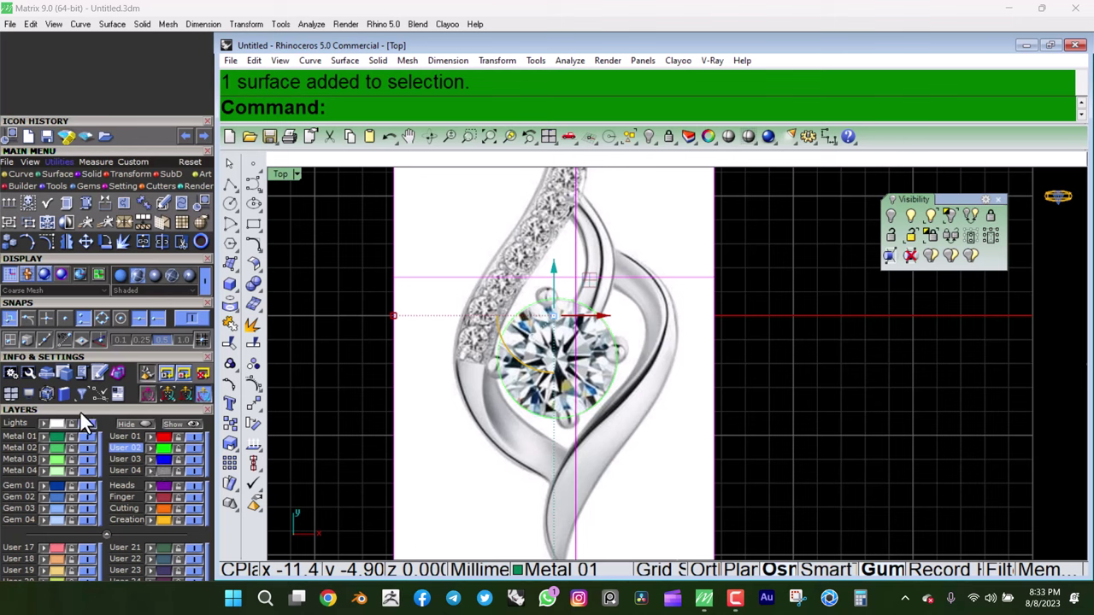
drag(81, 411, 60, 236)
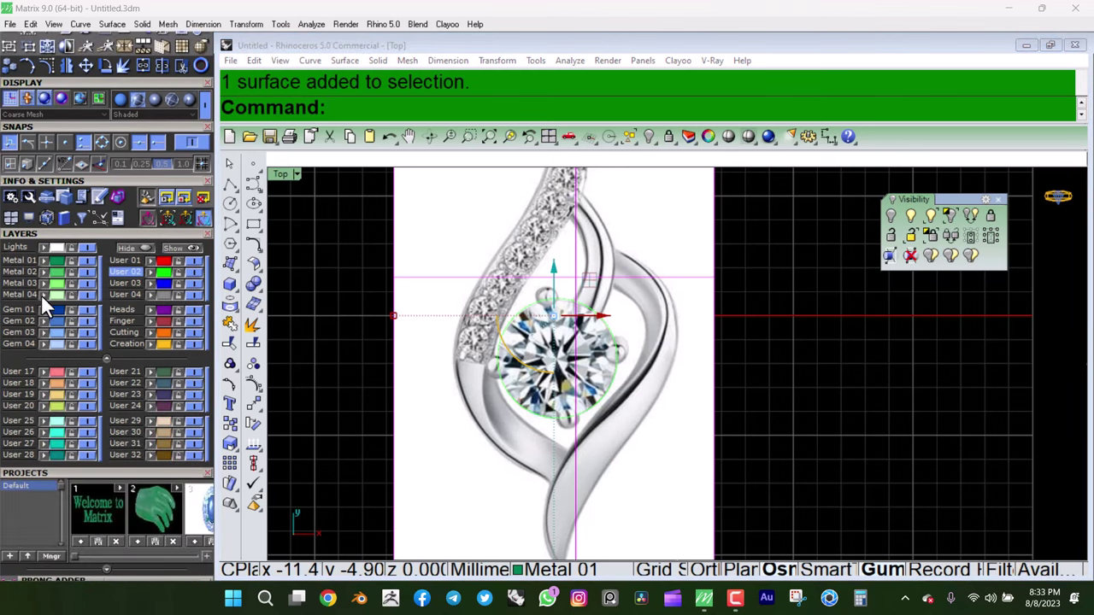
click(42, 293)
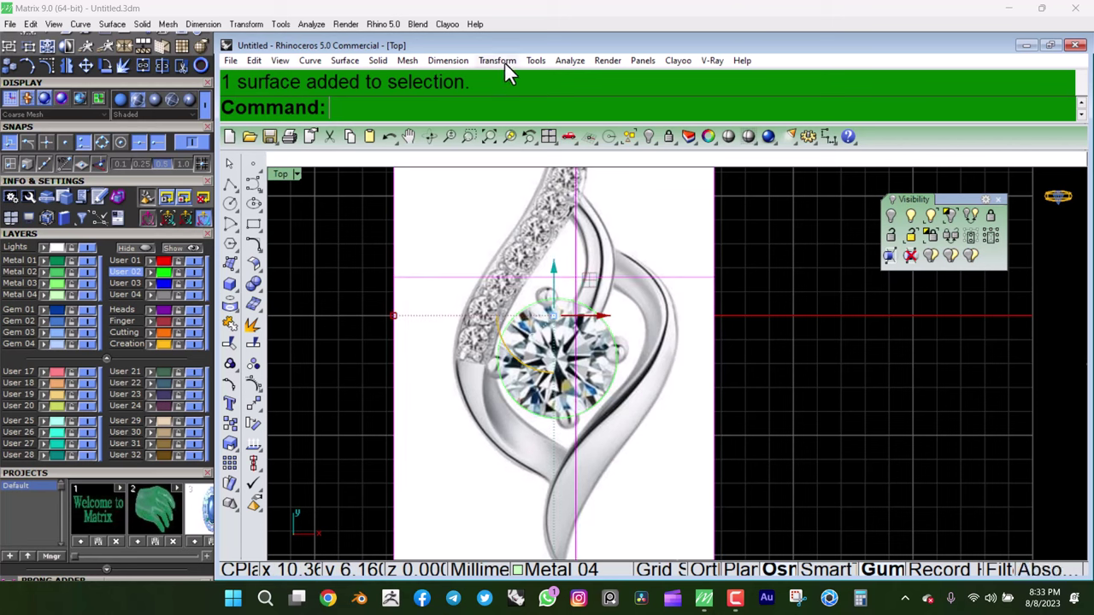
- Set the reference picture's material Transparency to 66% in the Display panel, then close it
click(645, 62)
click(689, 139)
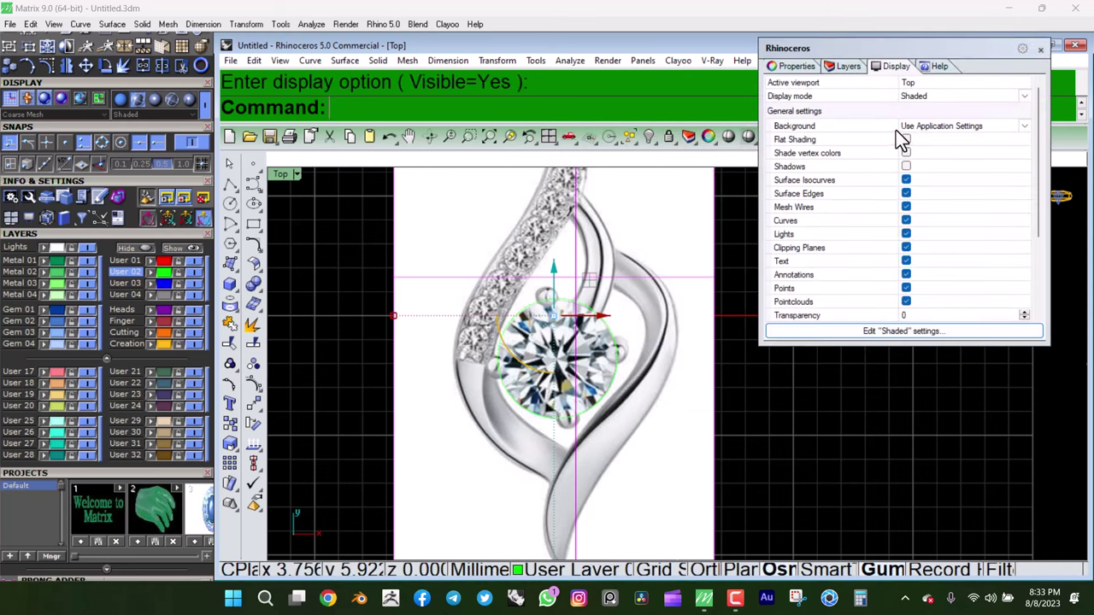
click(791, 67)
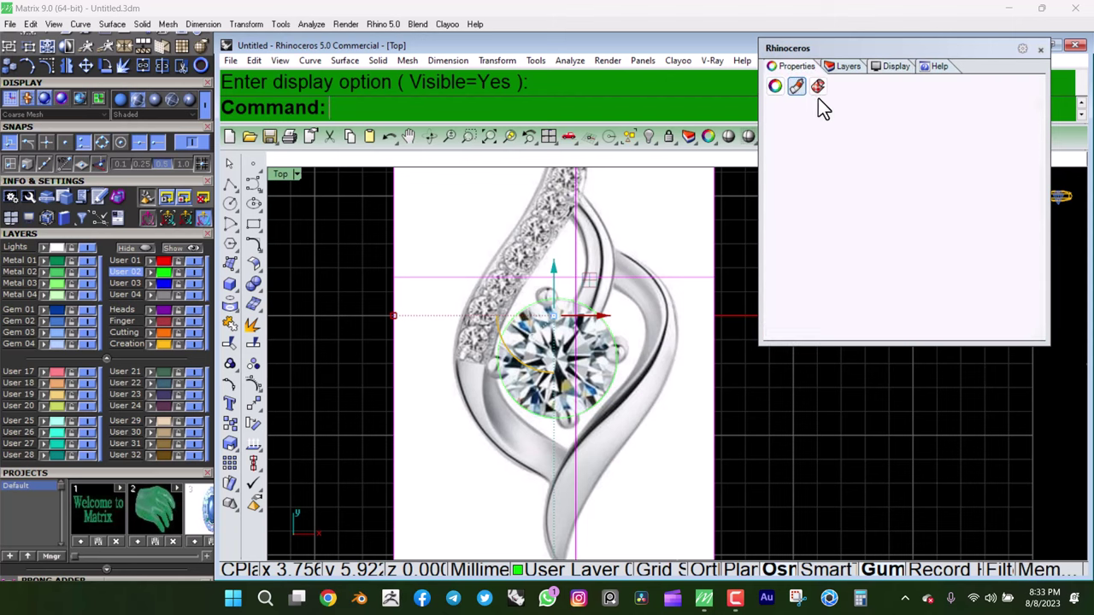
scroll(840, 236, down, 1)
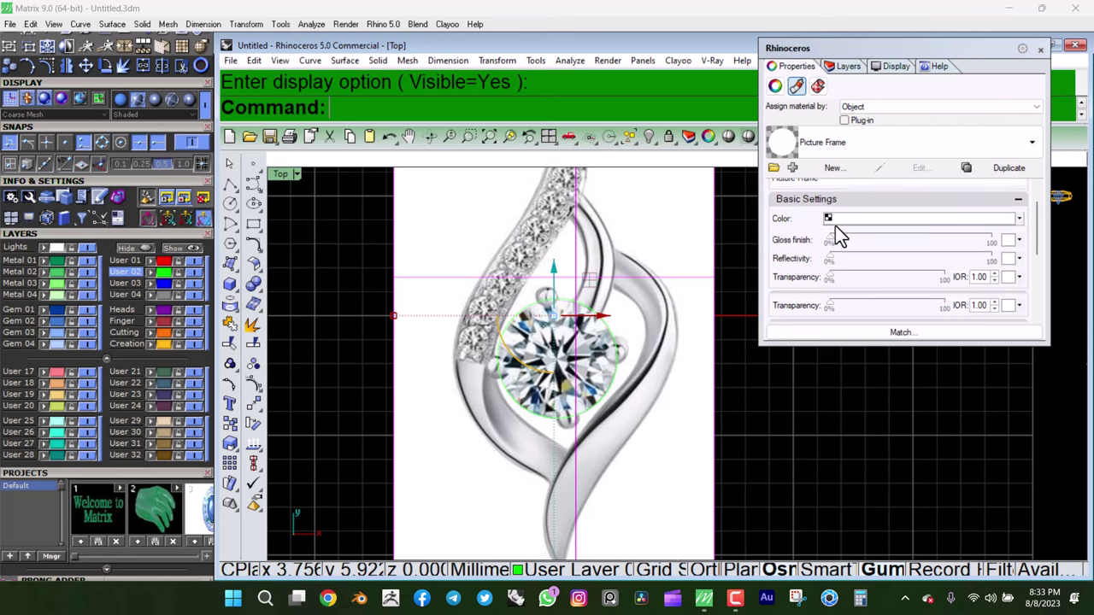
scroll(840, 235, down, 2)
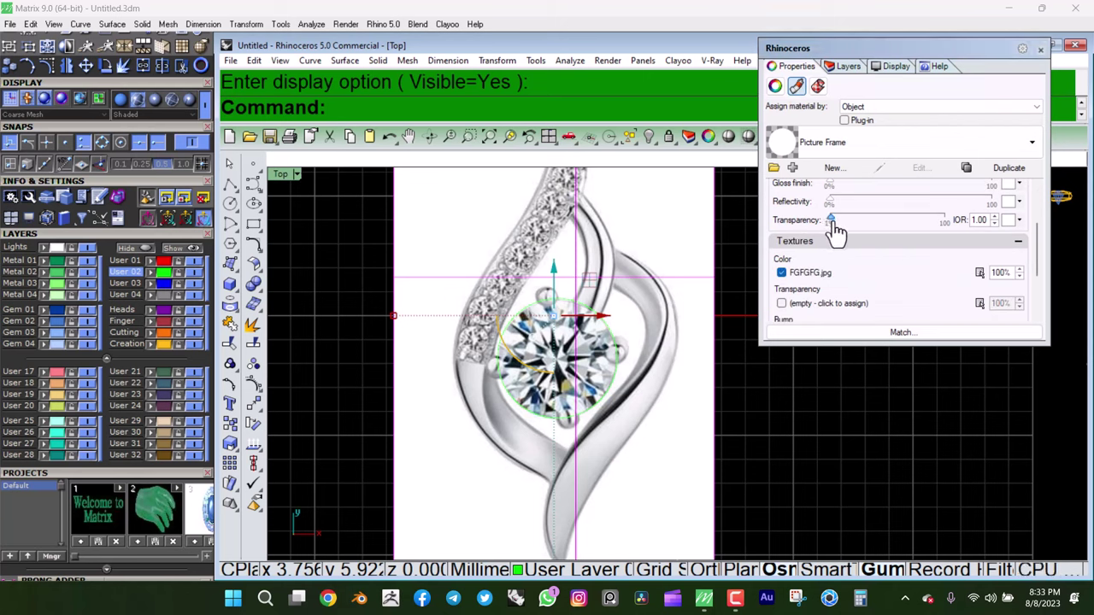
drag(834, 224, 906, 221)
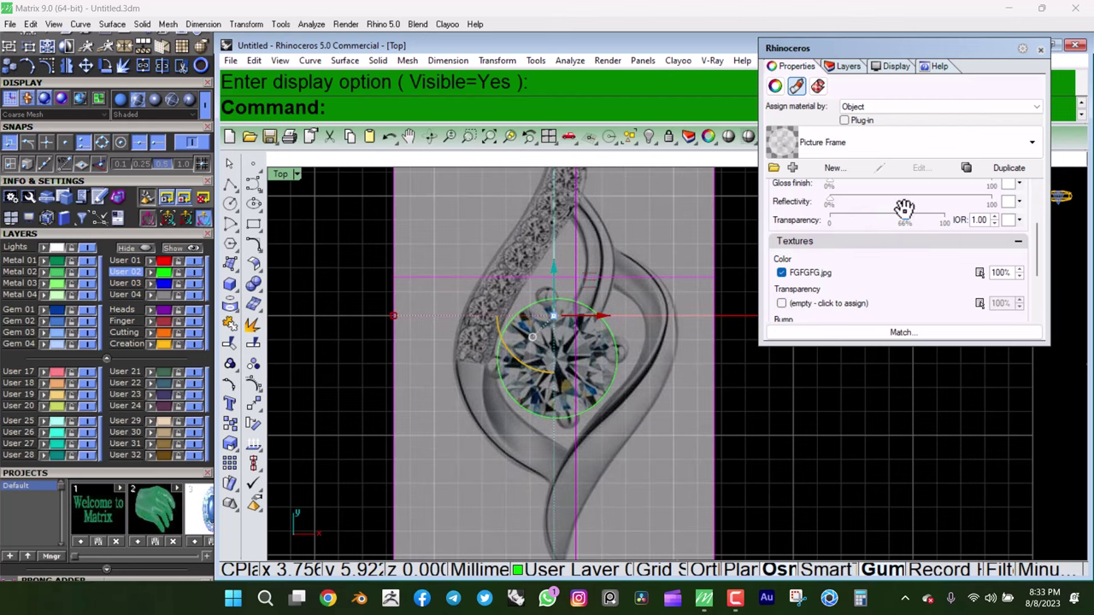
right_drag(658, 290, 647, 294)
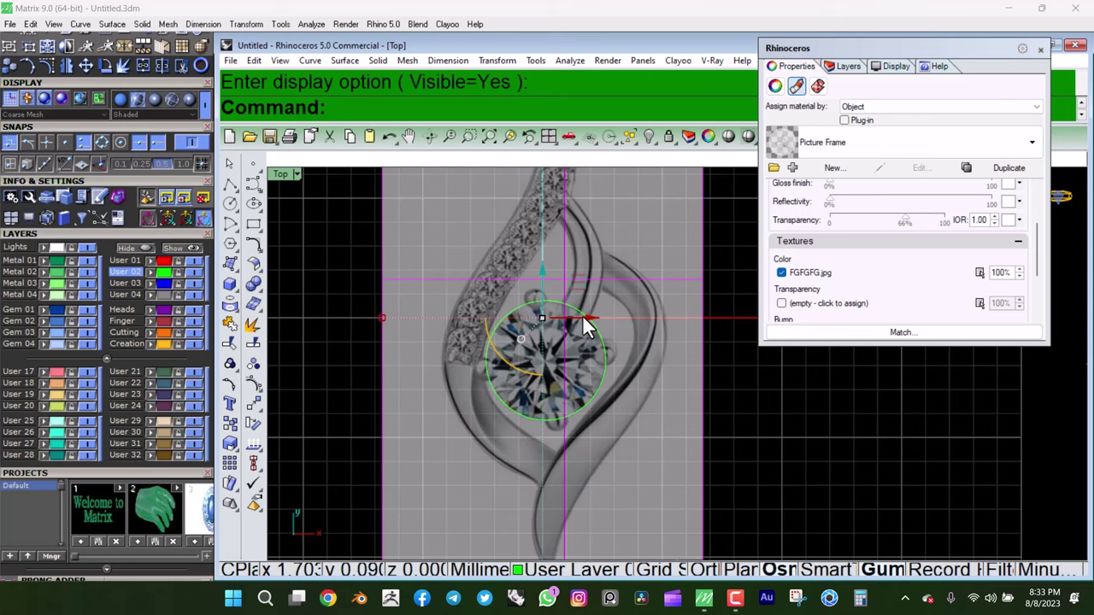
drag(972, 44, 982, 19)
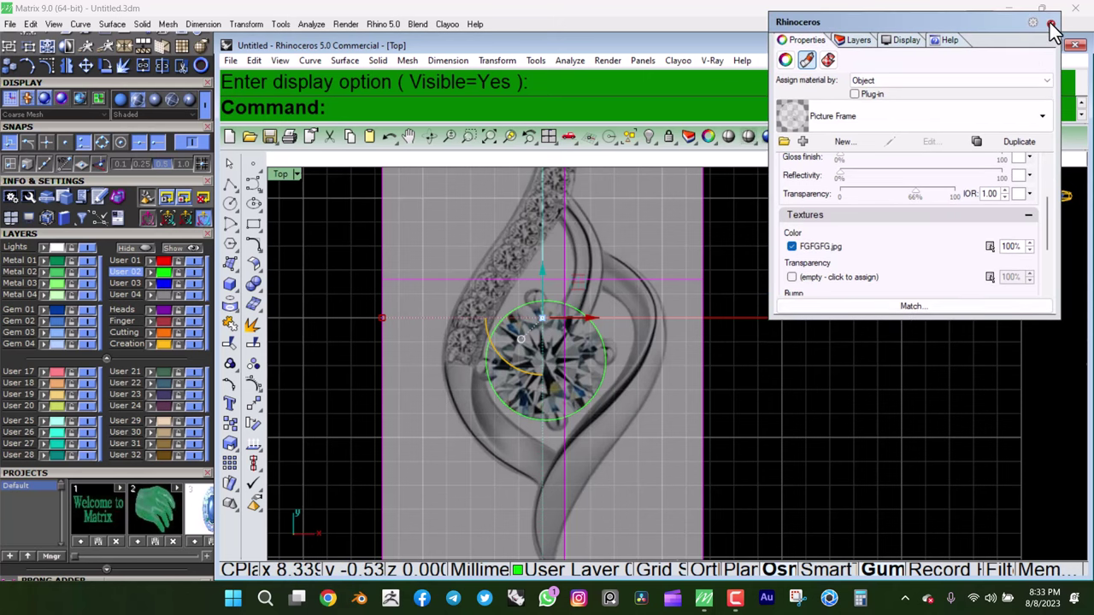
click(1051, 23)
click(654, 302)
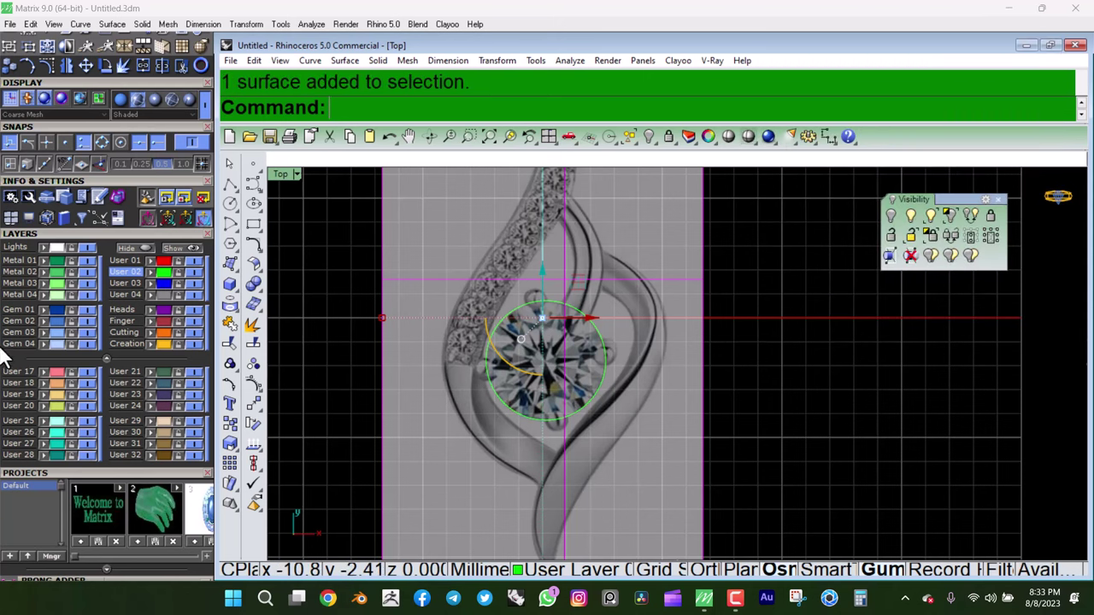
scroll(616, 341, down, 5)
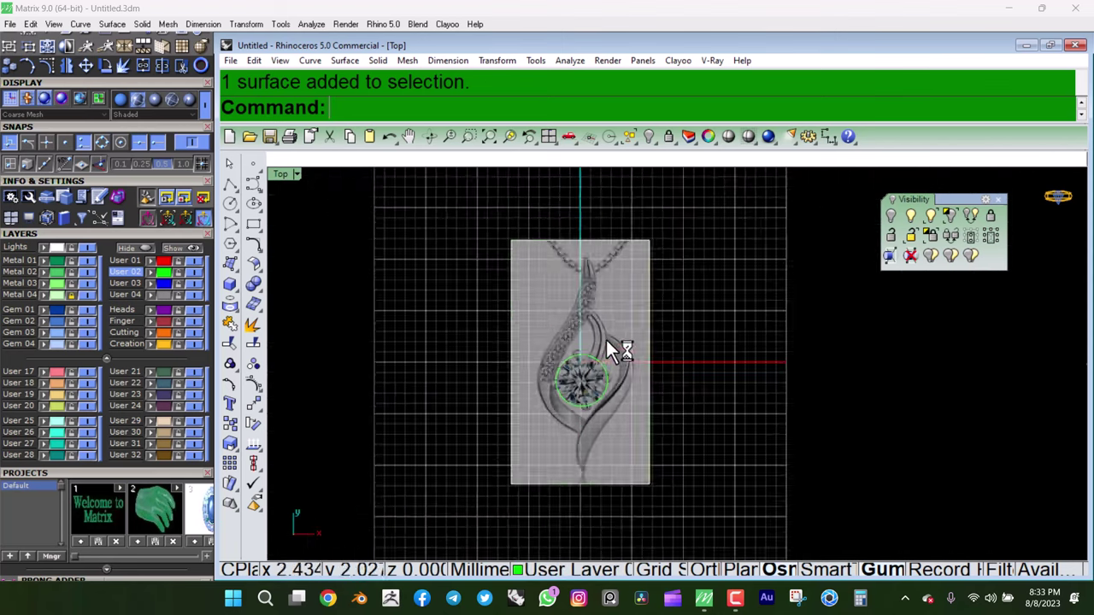
scroll(611, 346, up, 6)
scroll(620, 333, down, 3)
scroll(581, 299, up, 2)
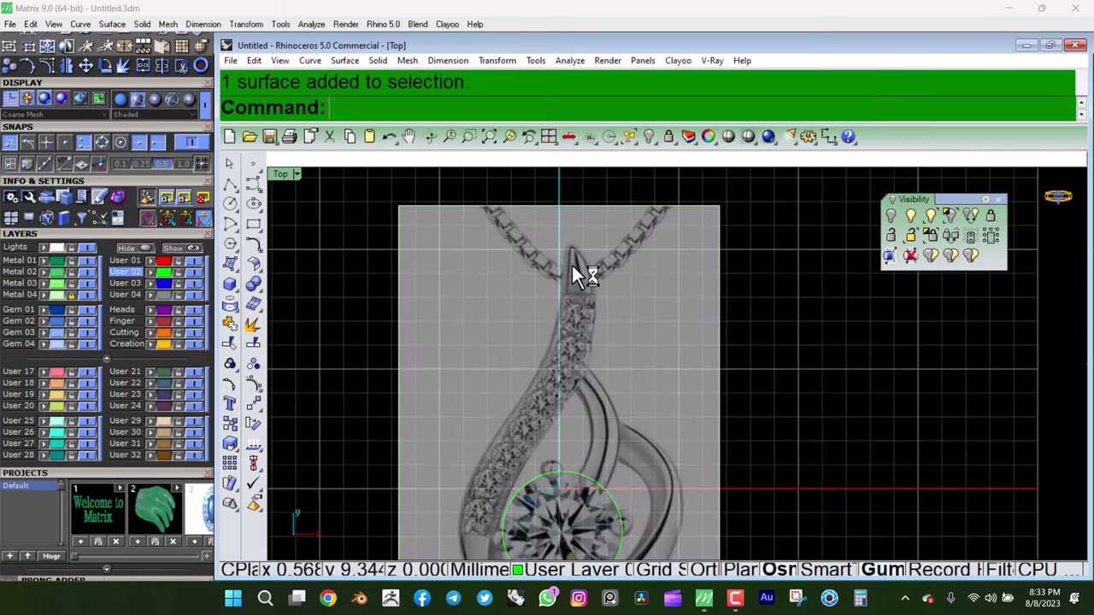
click(825, 136)
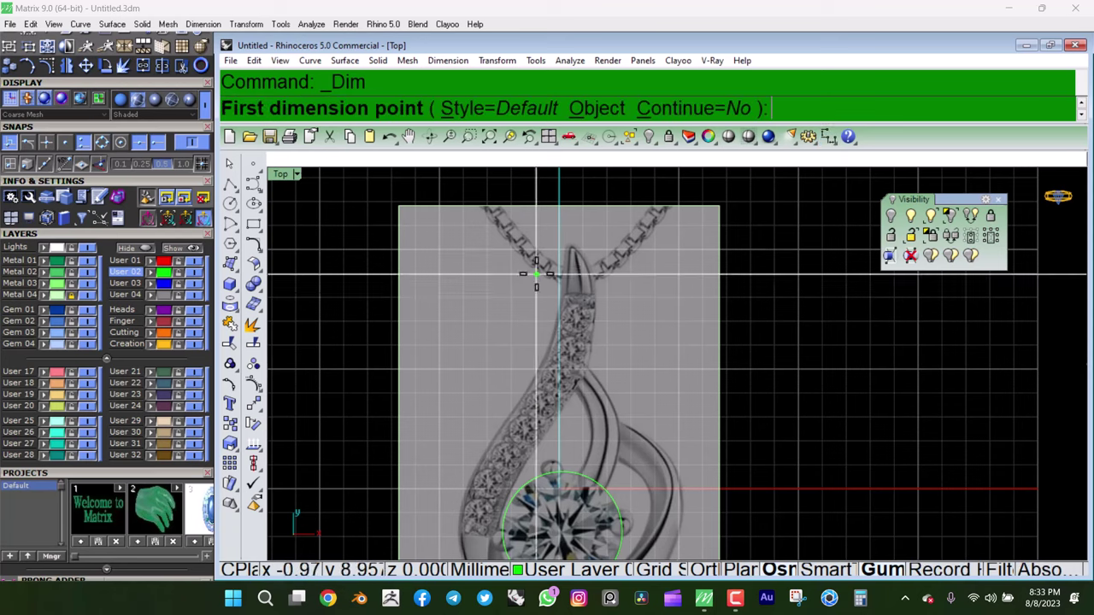
click(574, 246)
scroll(598, 359, down, 2)
scroll(593, 410, down, 2)
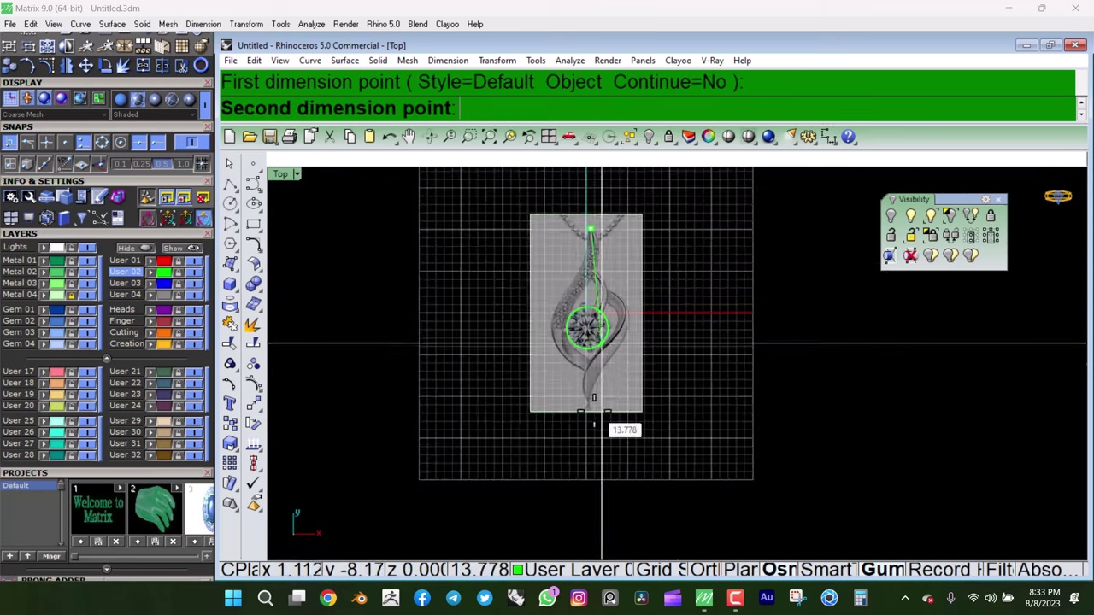
scroll(590, 401, up, 4)
scroll(581, 389, up, 2)
click(580, 385)
scroll(590, 410, down, 5)
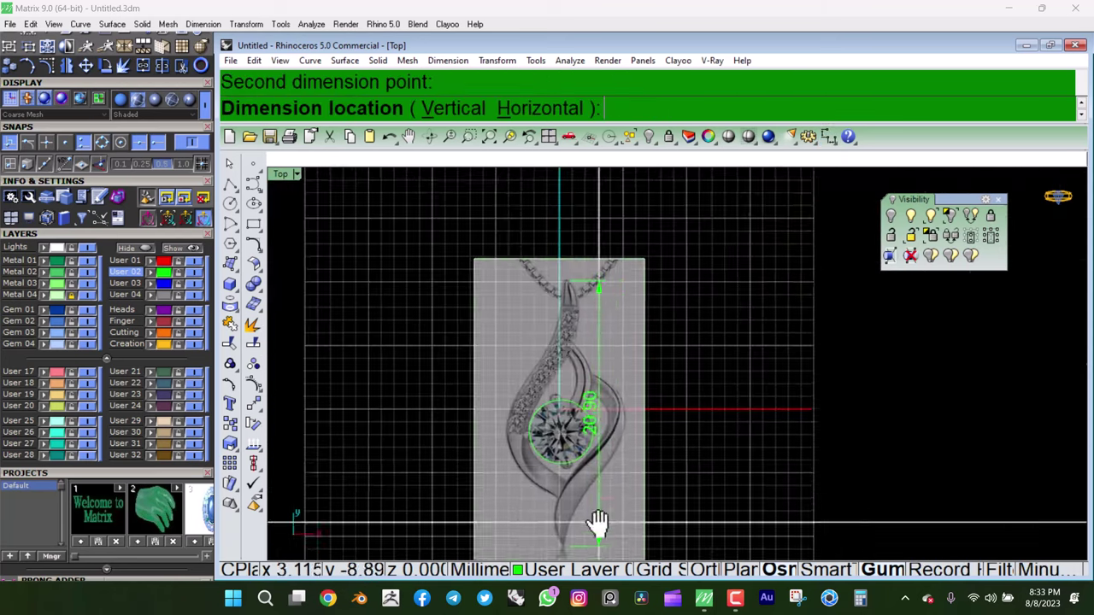
click(671, 423)
click(665, 431)
scroll(671, 376, up, 2)
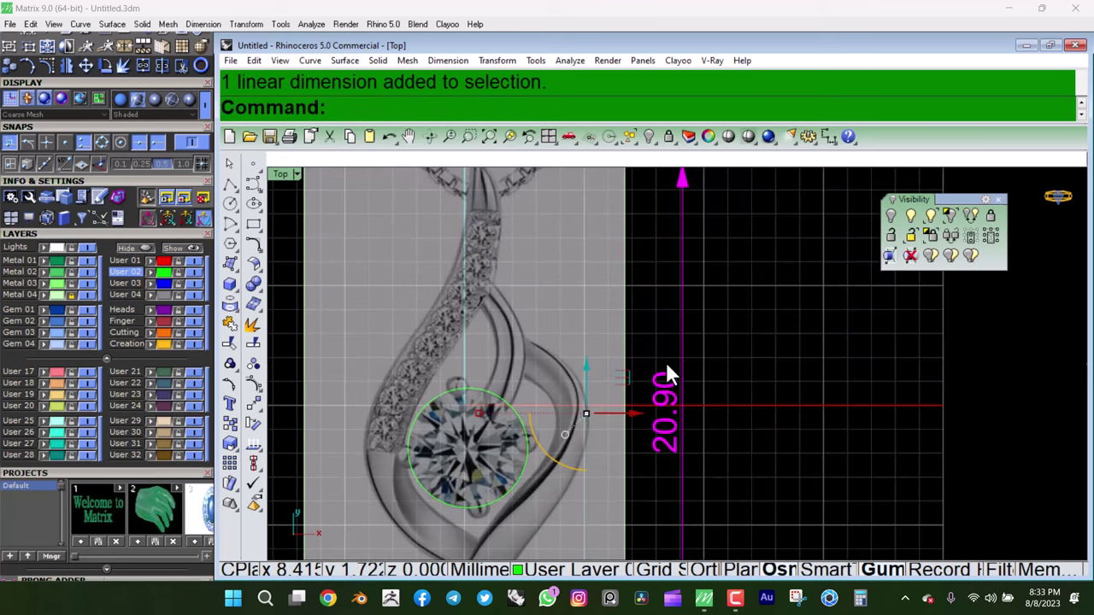
scroll(676, 342, up, 1)
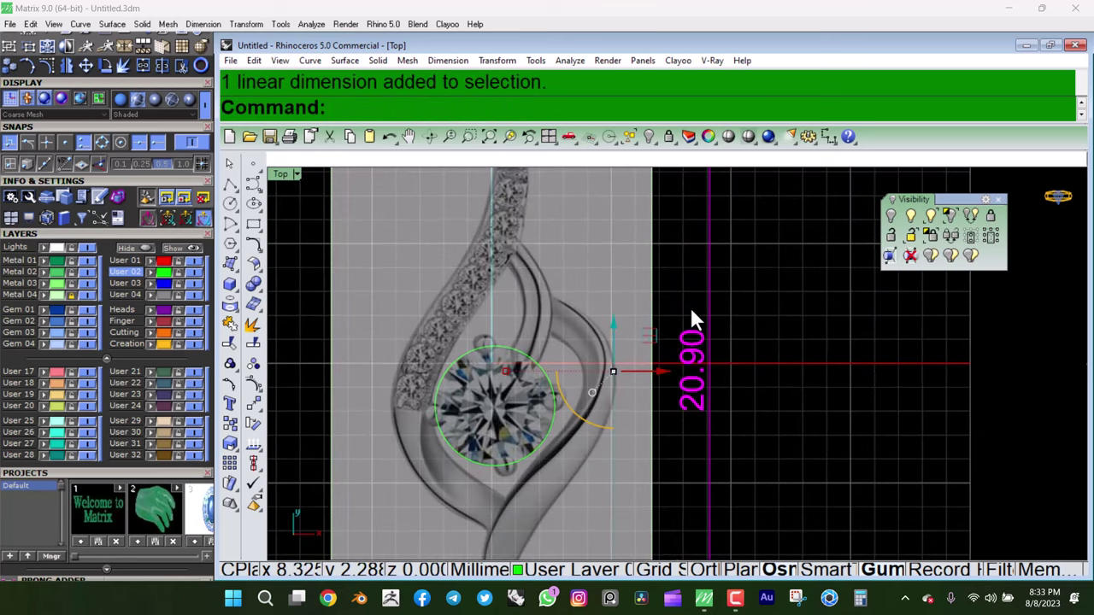
key(Delete)
scroll(692, 320, down, 2)
- Recentre the pendant in view, then start and cancel a polyline at the origin
right_drag(640, 313, 703, 288)
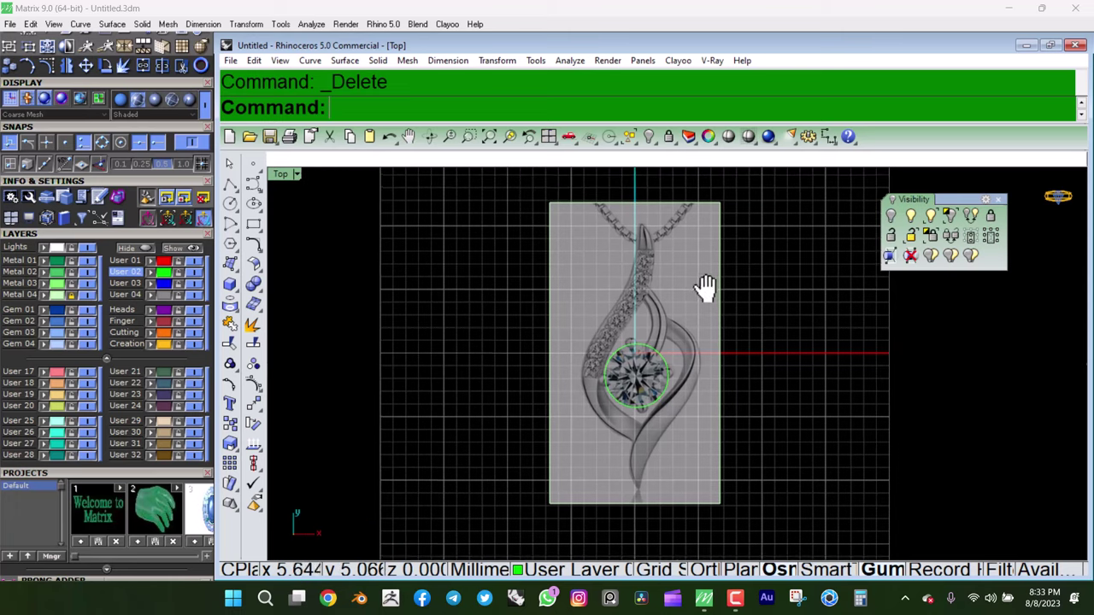
scroll(662, 298, up, 2)
scroll(628, 247, down, 1)
scroll(617, 261, down, 1)
scroll(605, 257, up, 1)
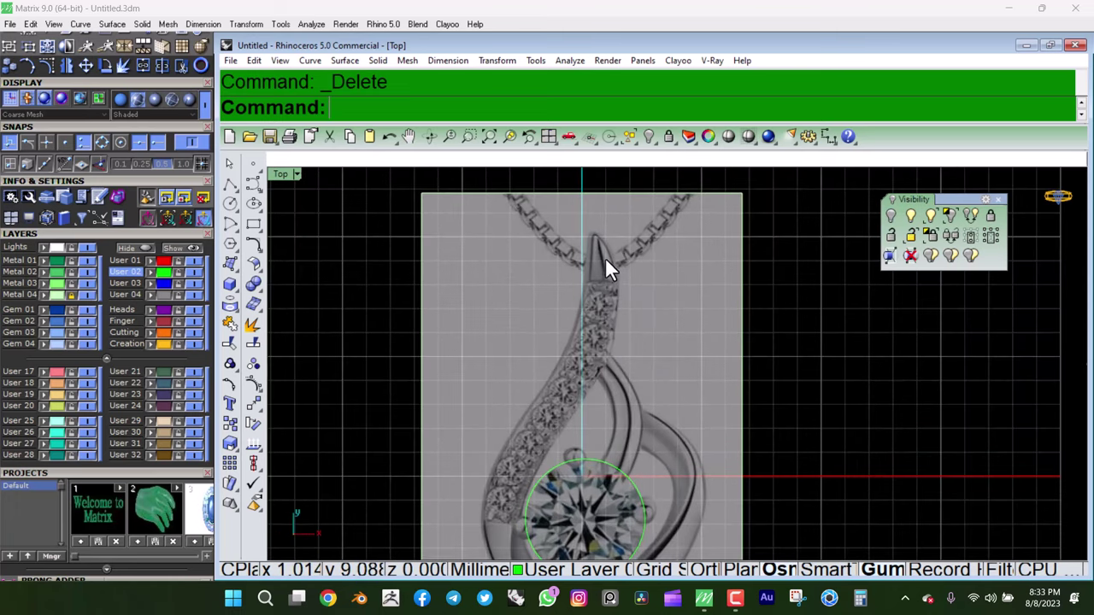
scroll(605, 253, down, 1)
right_drag(615, 275, 612, 246)
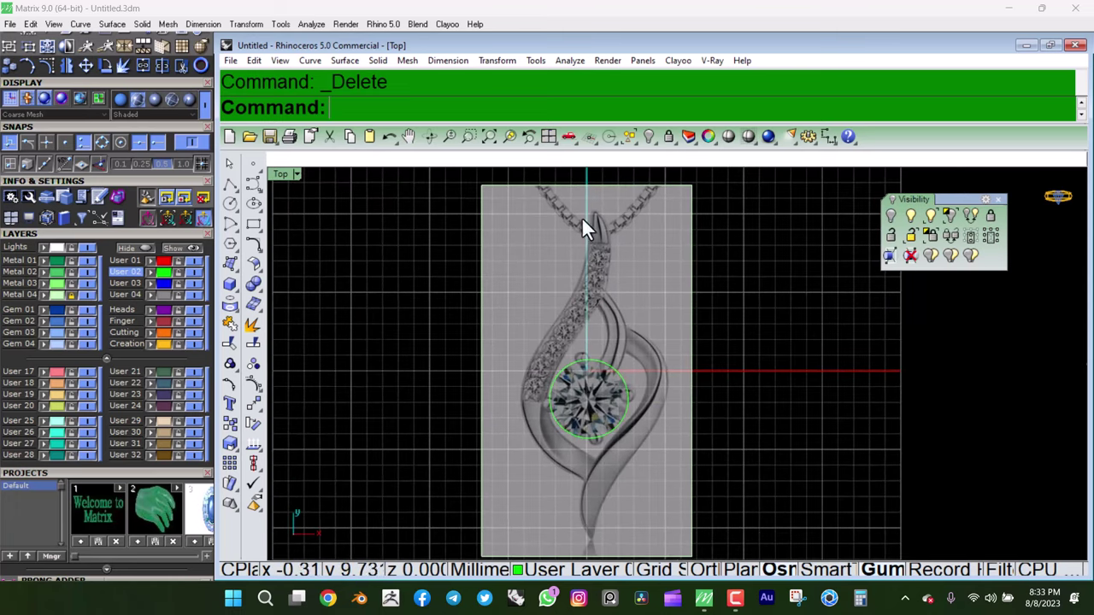
click(239, 185)
text(0)
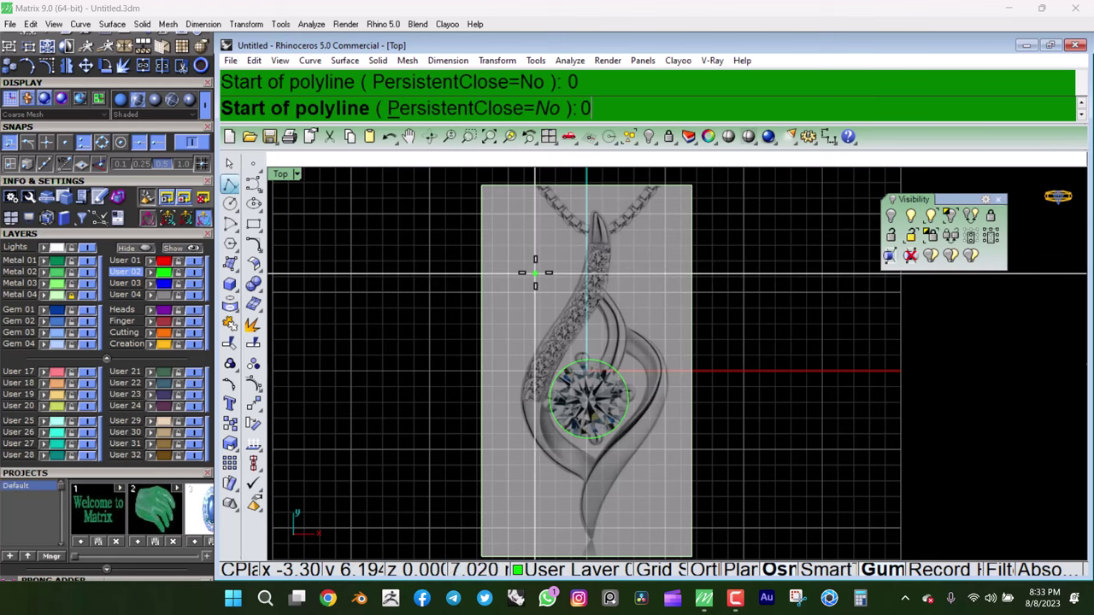
key(Return)
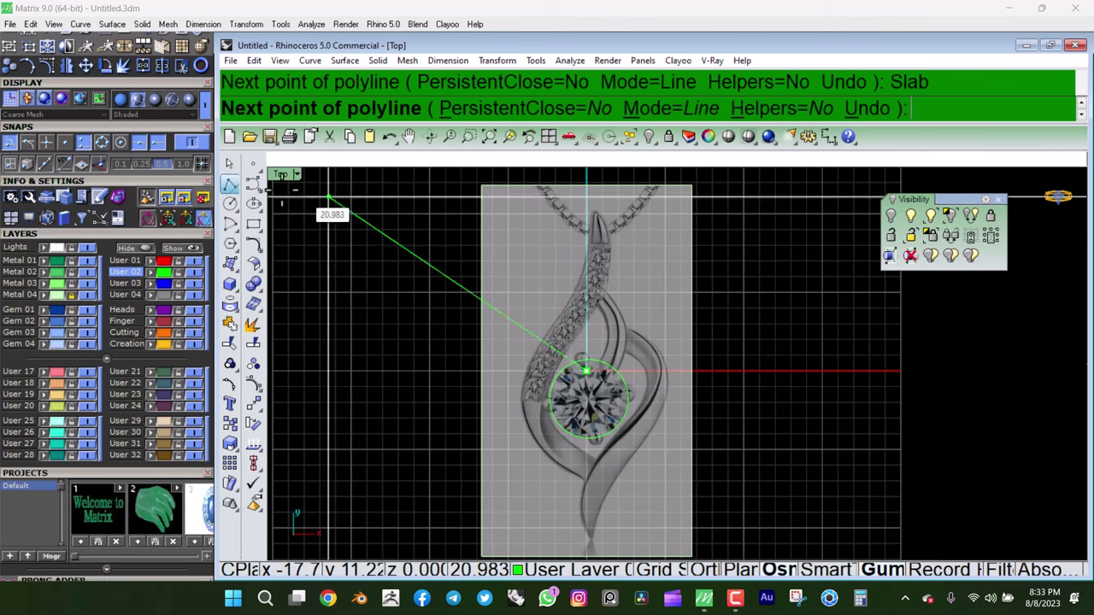
key(Escape)
- Draw a vertical line from its midpoint at the stone centre to the top of the bail
click(239, 188)
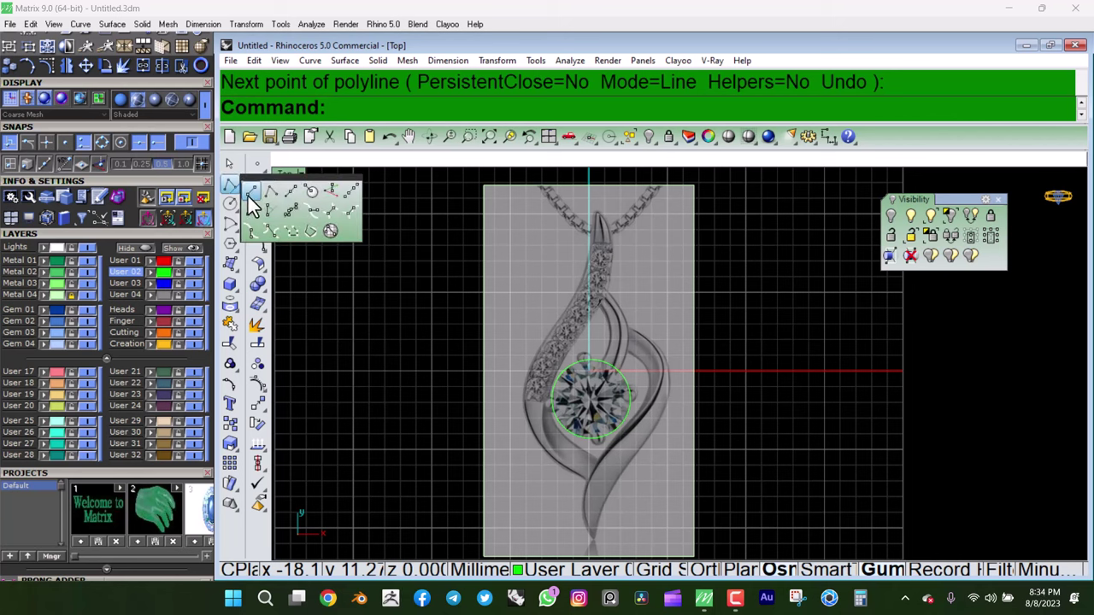
click(288, 195)
click(589, 371)
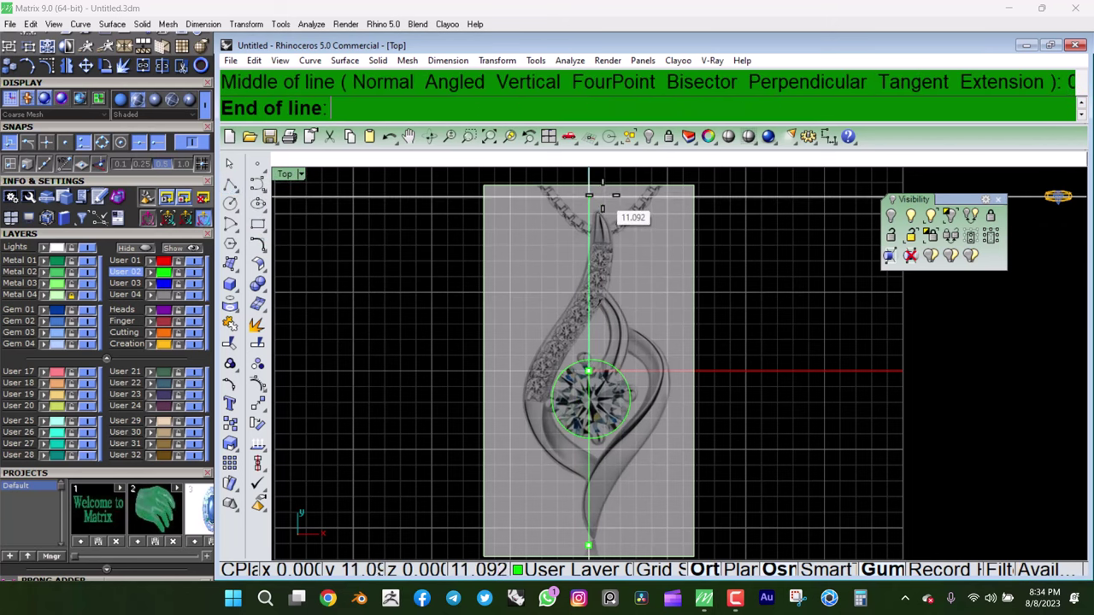
scroll(590, 200, up, 3)
click(590, 198)
scroll(594, 208, down, 3)
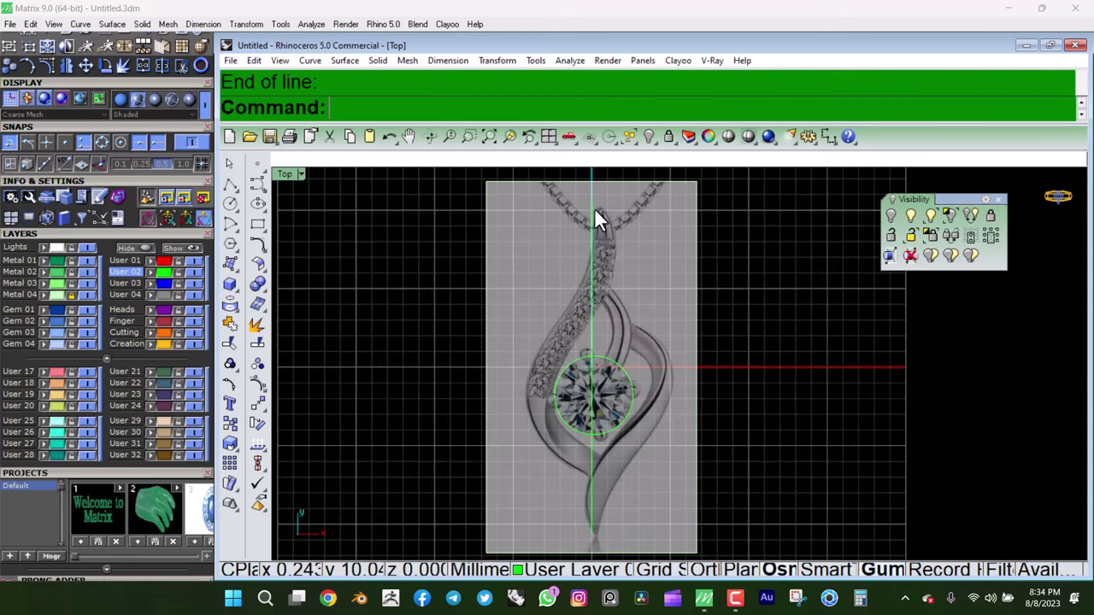
scroll(619, 274, down, 1)
scroll(564, 256, up, 1)
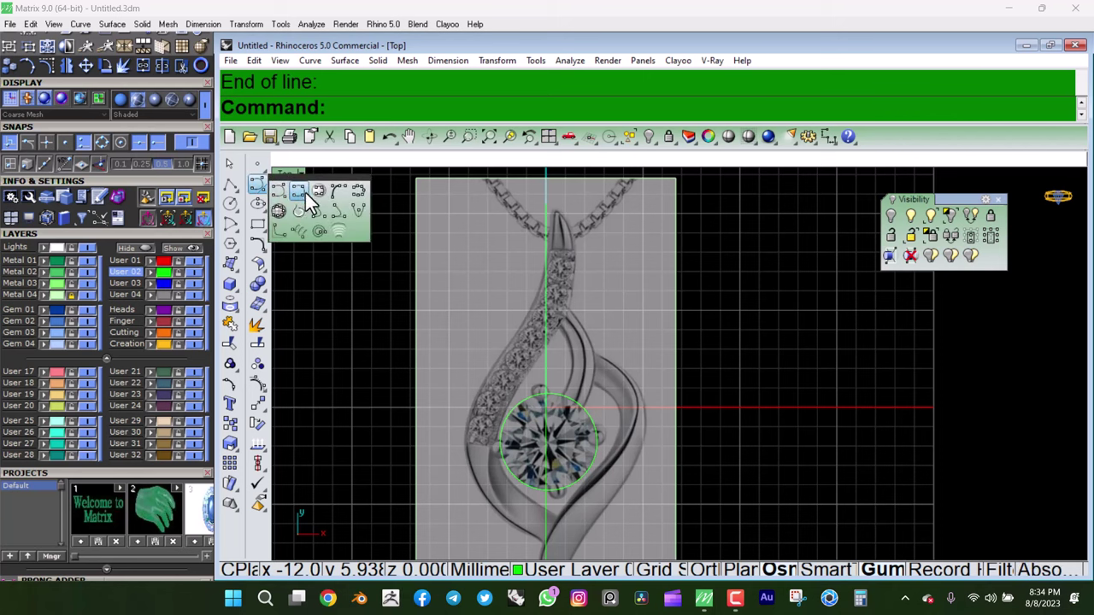
- Tear off the Curve flyout as a floating palette and choose Interpolate Curve
click(305, 192)
scroll(554, 240, up, 3)
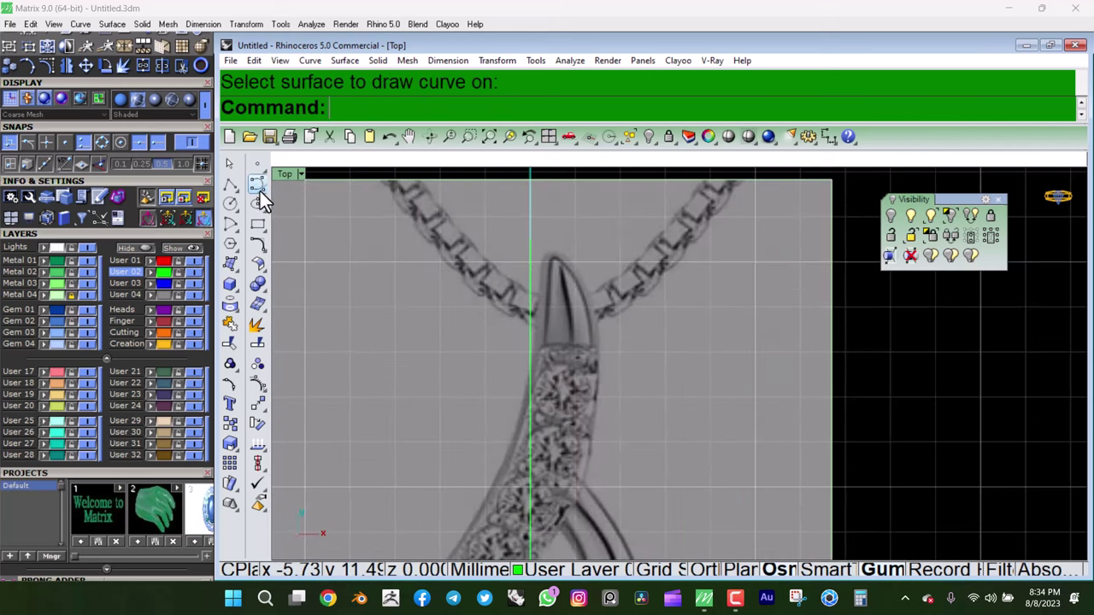
click(260, 191)
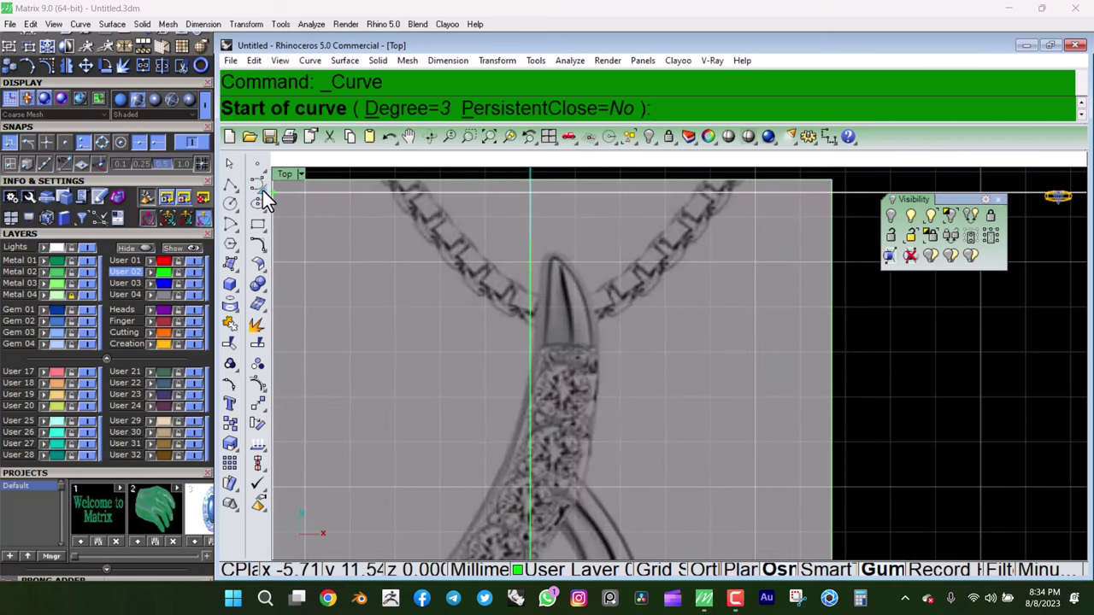
drag(290, 178, 770, 206)
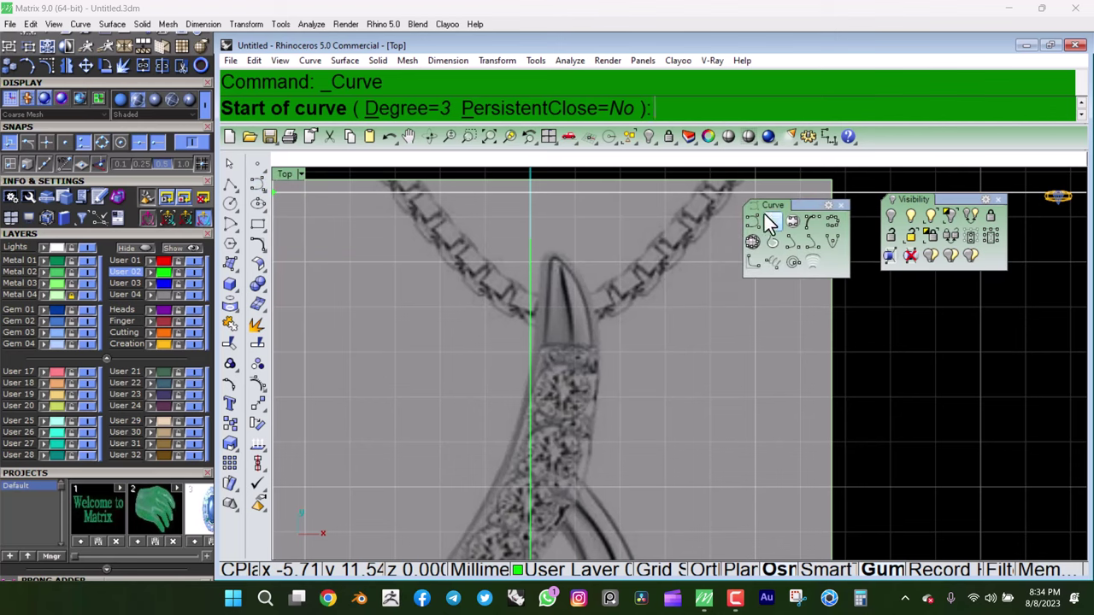
click(770, 222)
scroll(571, 221, up, 2)
- Start the curve at the bail tip, adding points along the bail's edge and the pavé band
click(519, 191)
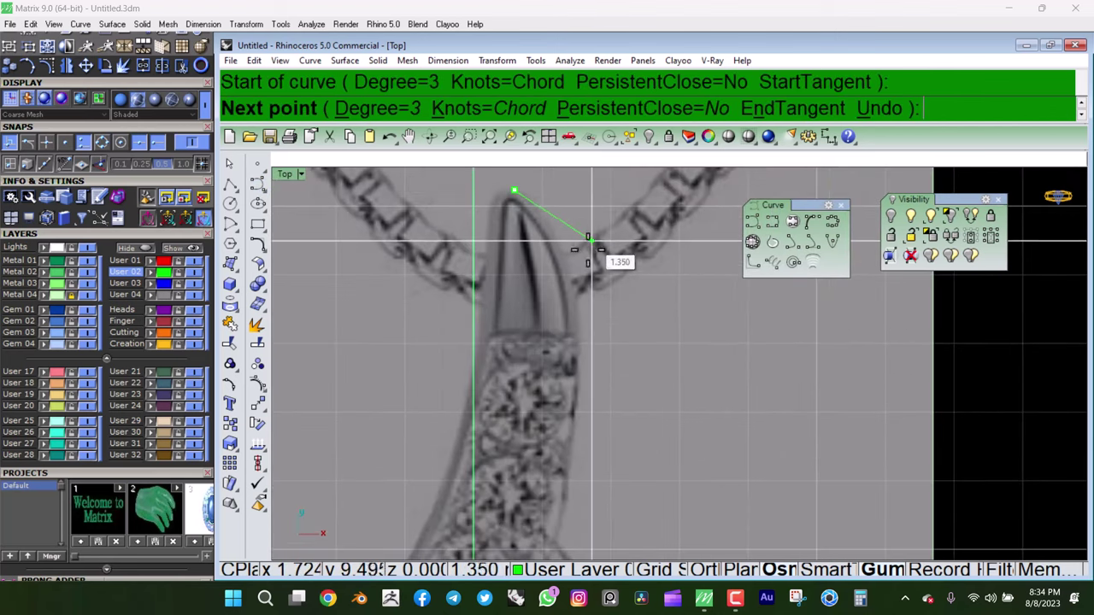
scroll(547, 282, down, 2)
click(580, 276)
scroll(585, 291, down, 2)
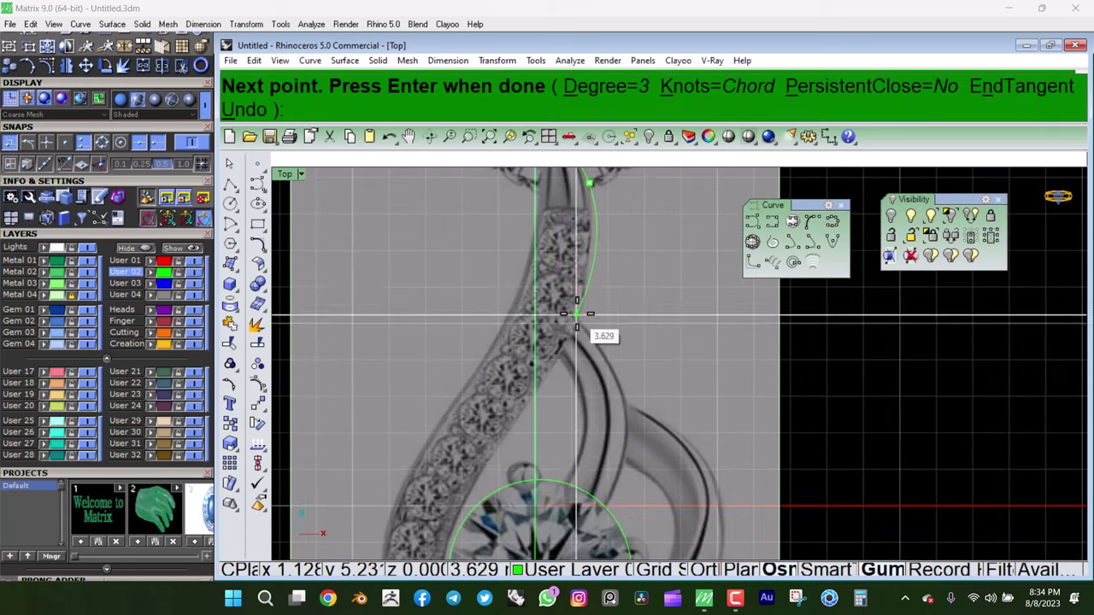
scroll(561, 325, up, 2)
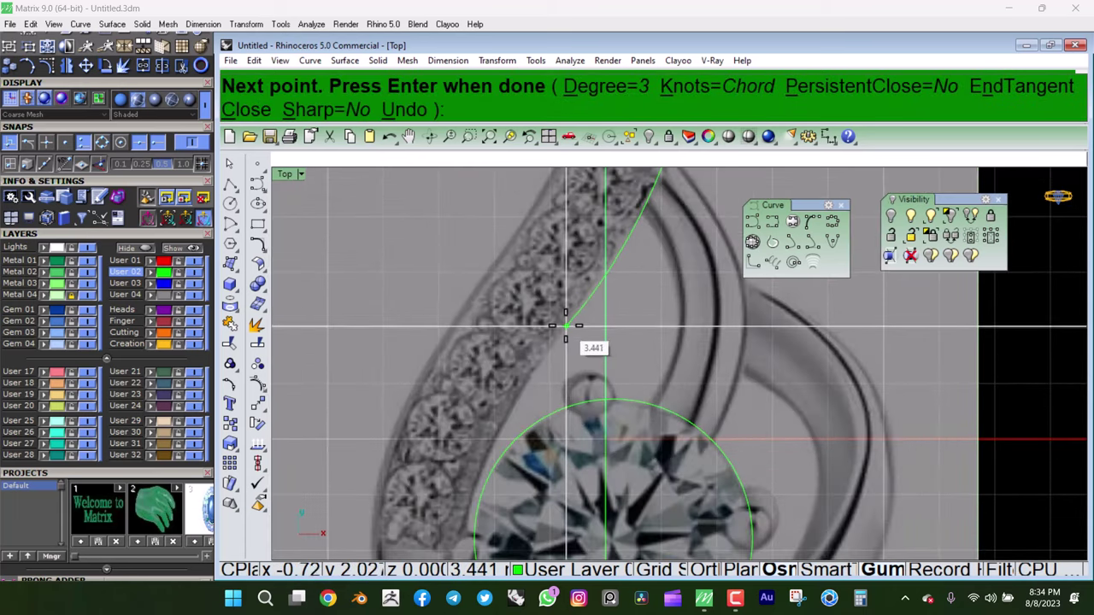
click(513, 413)
scroll(547, 282, down, 2)
scroll(547, 290, up, 2)
scroll(522, 299, down, 2)
scroll(517, 301, up, 2)
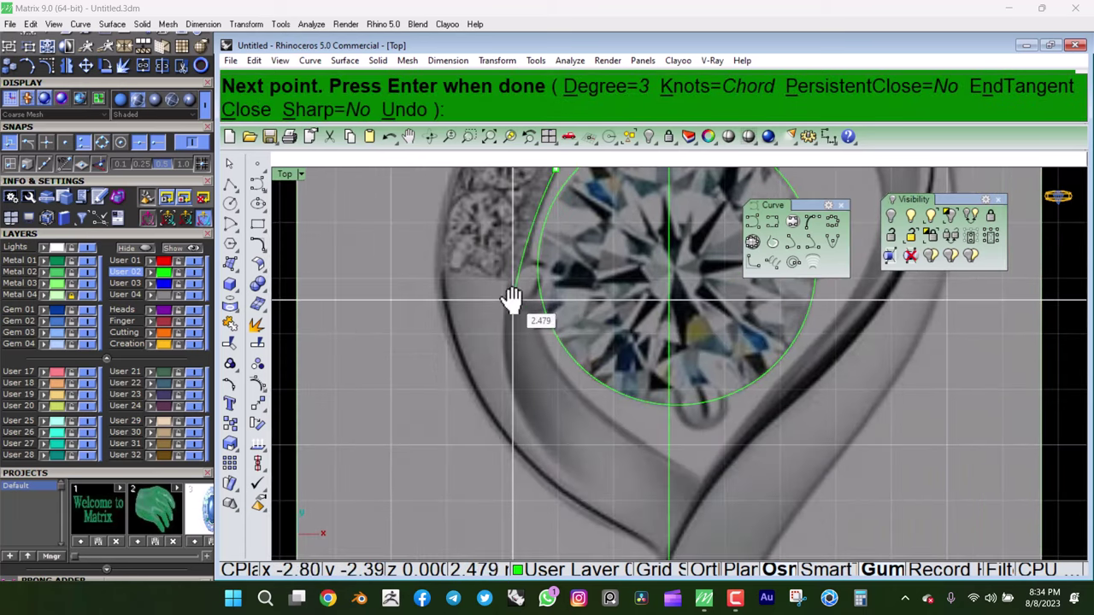
scroll(524, 302, up, 1)
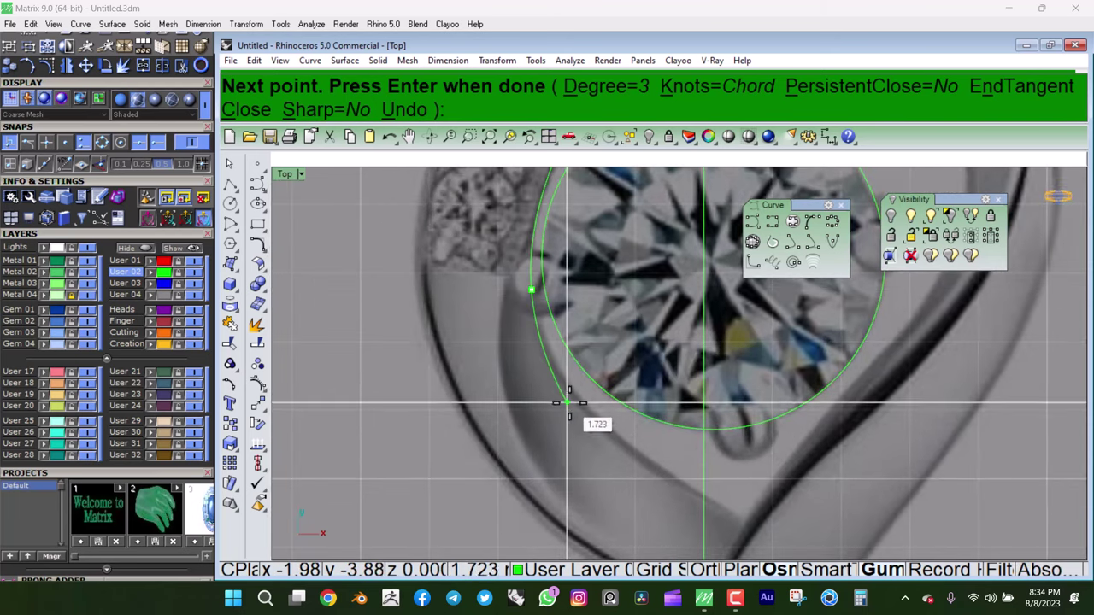
- Continue the curve past the stone's left side and below it, finish it, and select it
click(586, 441)
right_drag(598, 453, 496, 308)
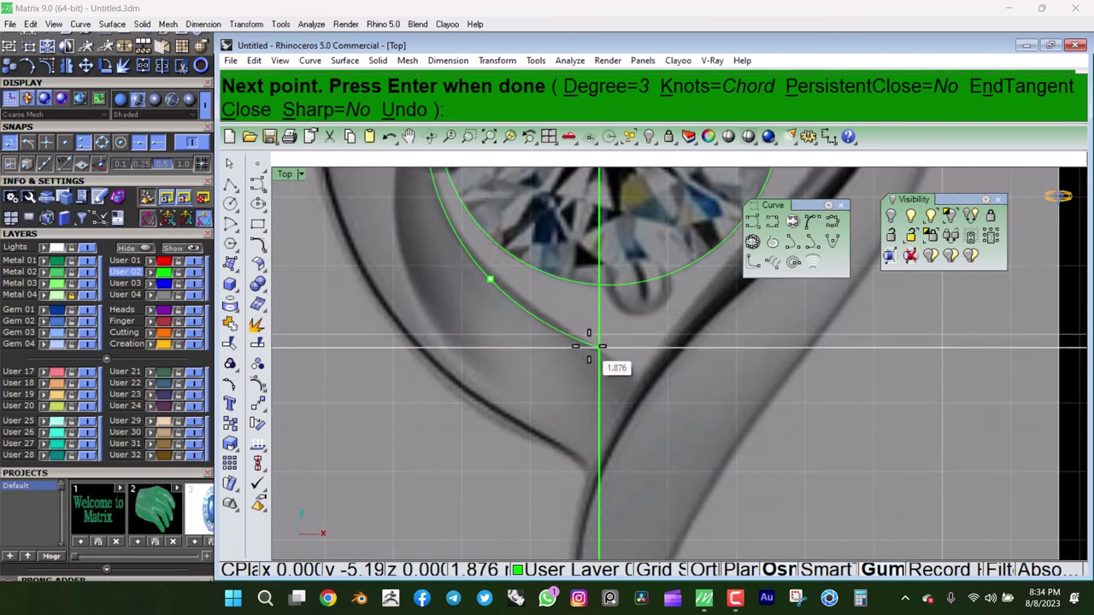
click(619, 361)
click(667, 389)
key(Return)
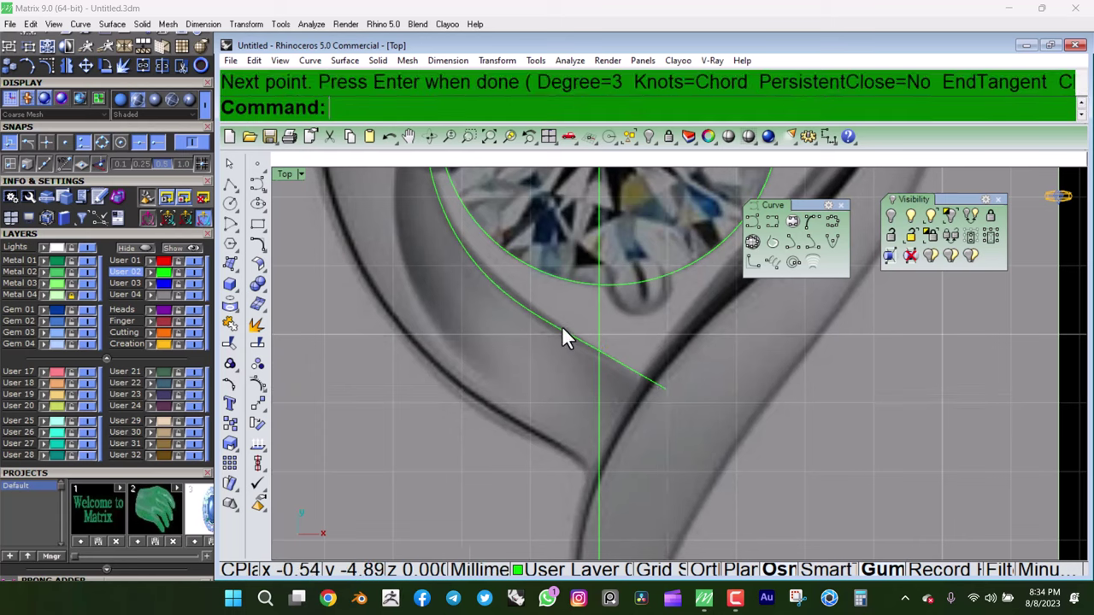
click(561, 326)
right_drag(562, 325, 551, 400)
- Show the curve's control points, drag the upper and lower points onto the reference edge, then hide them
click(254, 385)
right_drag(450, 327, 517, 419)
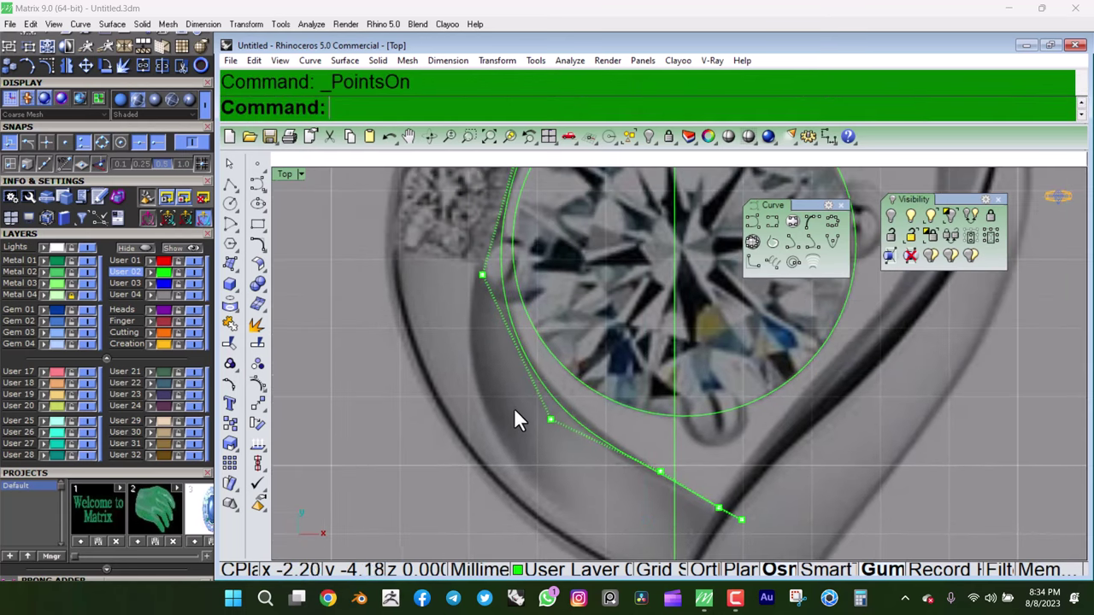
drag(600, 391, 589, 382)
click(481, 273)
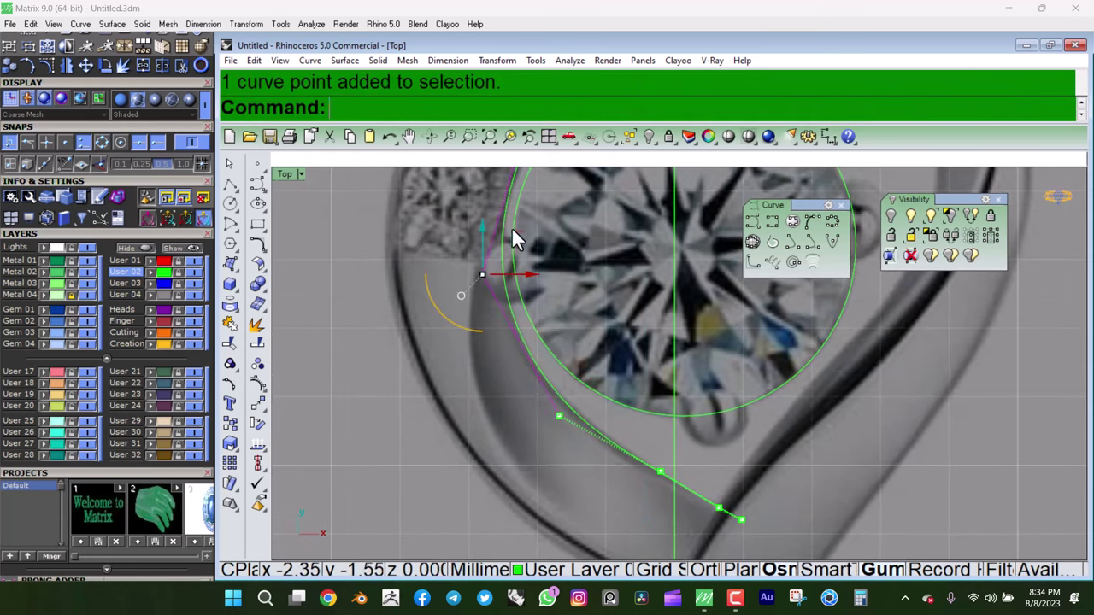
drag(516, 237, 525, 243)
right_drag(651, 465, 642, 393)
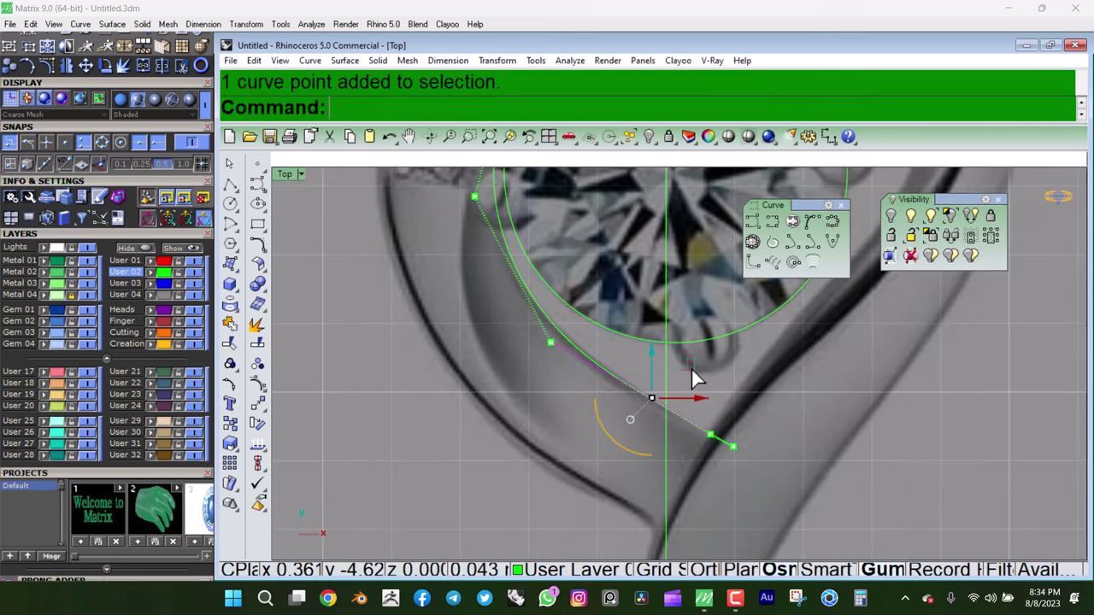
scroll(691, 368, down, 1)
scroll(598, 376, down, 3)
scroll(547, 367, up, 2)
scroll(554, 333, up, 1)
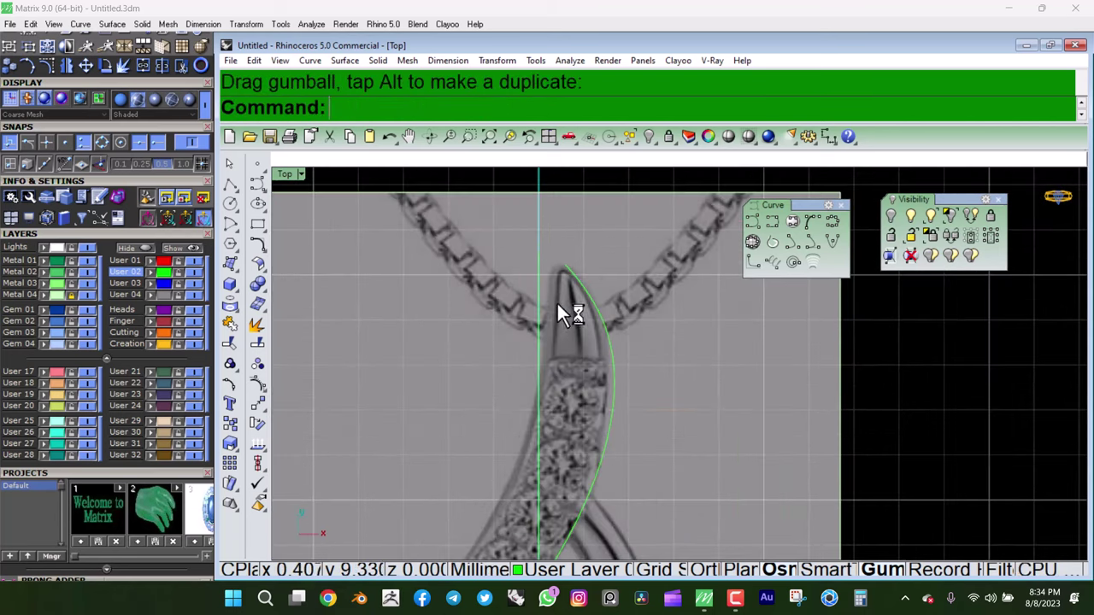
click(153, 209)
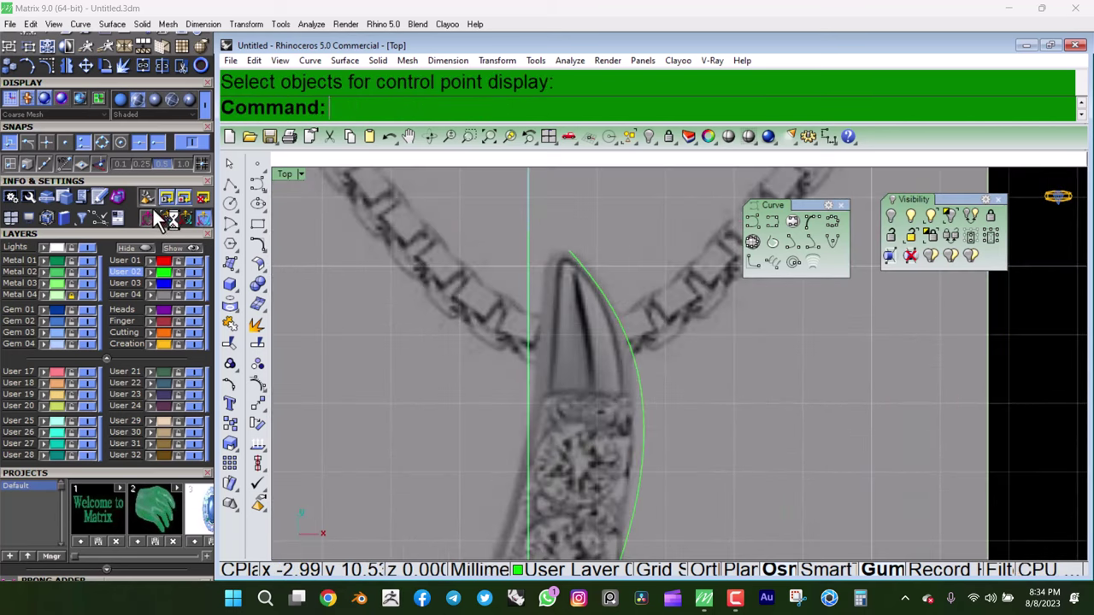
- Begin a second interpolated curve at the bail tip, adding points along the pavé band toward the stone's upper left
click(771, 222)
scroll(589, 273, up, 1)
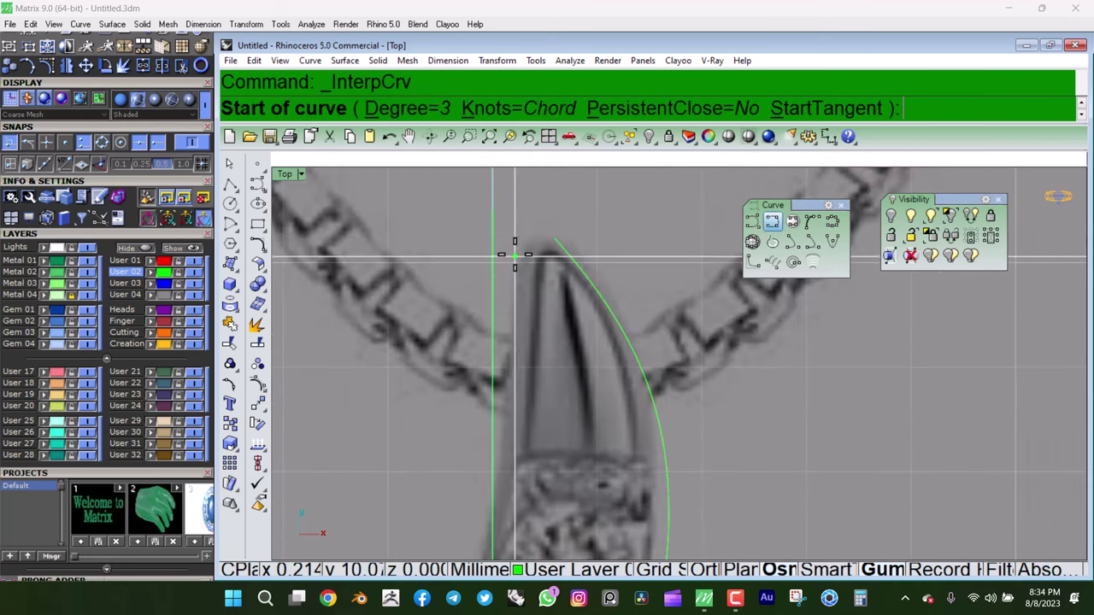
click(514, 254)
scroll(521, 291, down, 1)
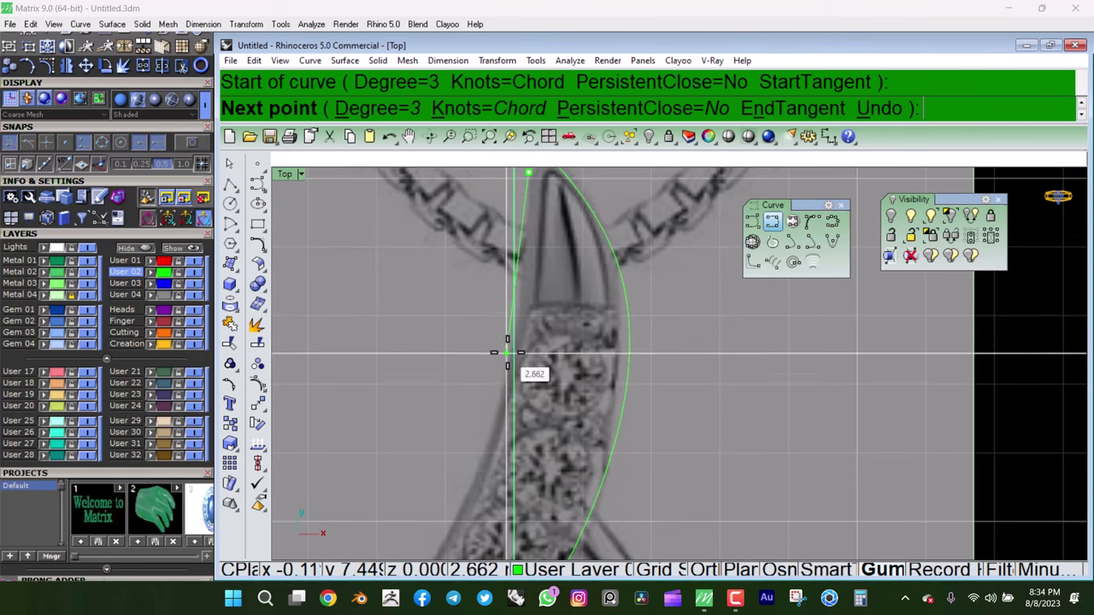
right_drag(453, 445, 513, 342)
click(505, 296)
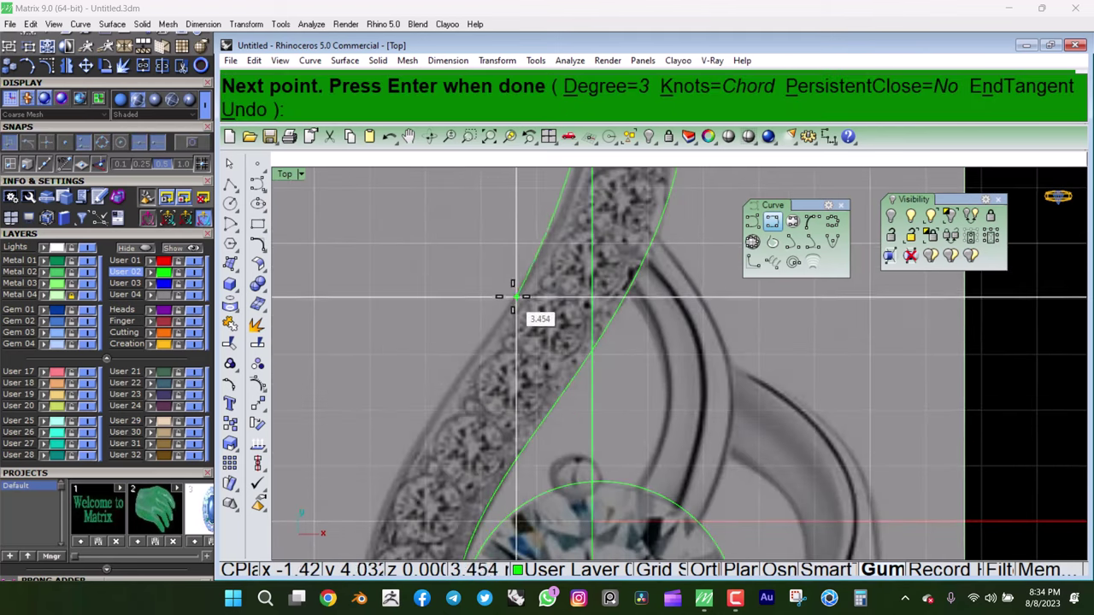
click(444, 387)
scroll(507, 242, down, 2)
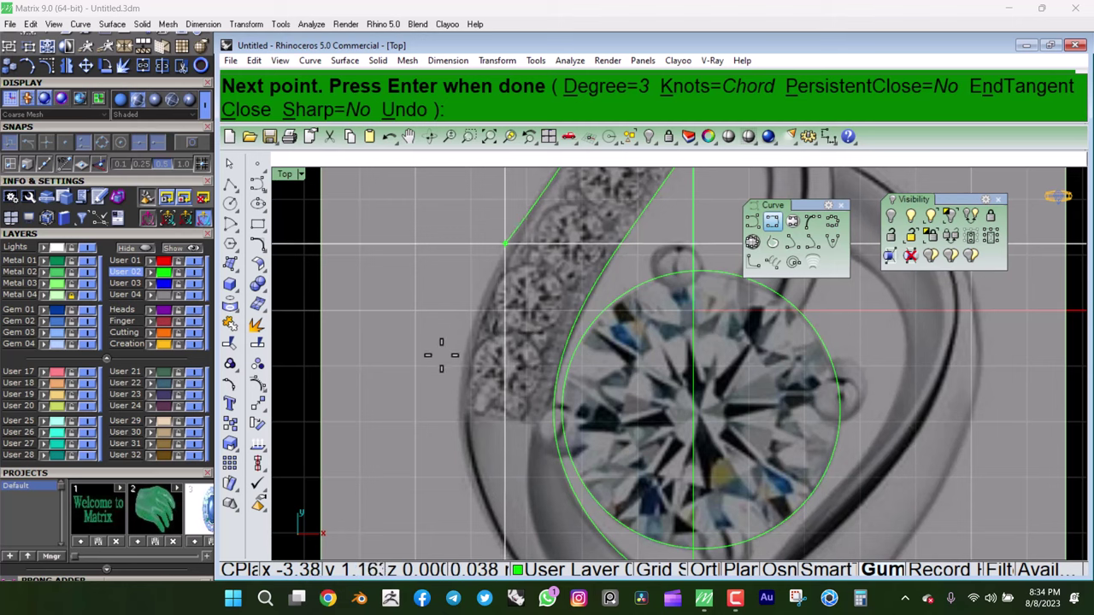
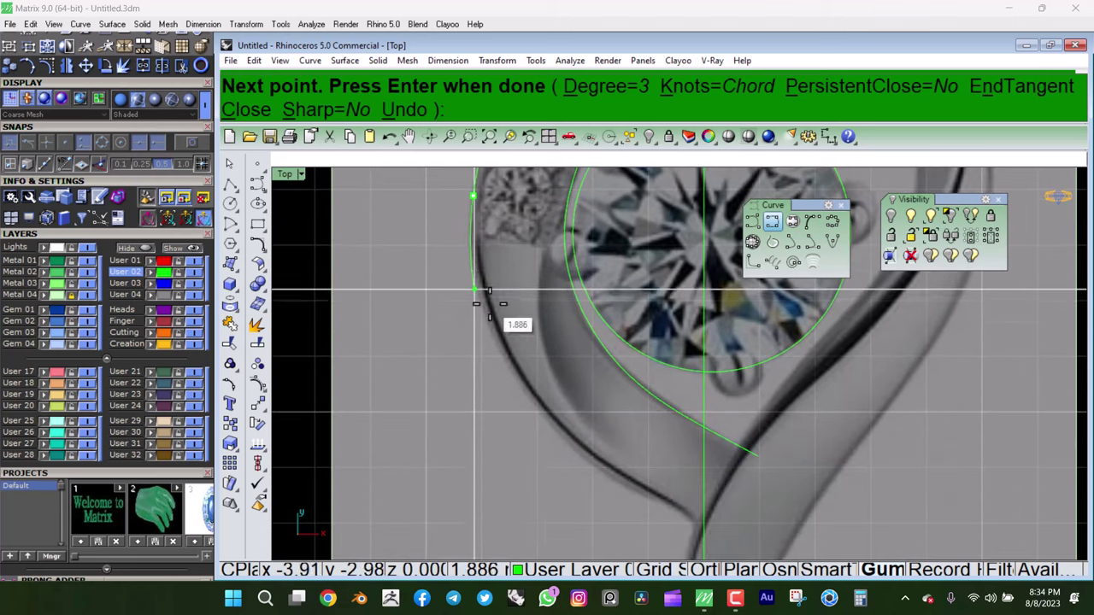
- Finish the outline curve with three more points ending at the pendant's bottom tip
click(493, 336)
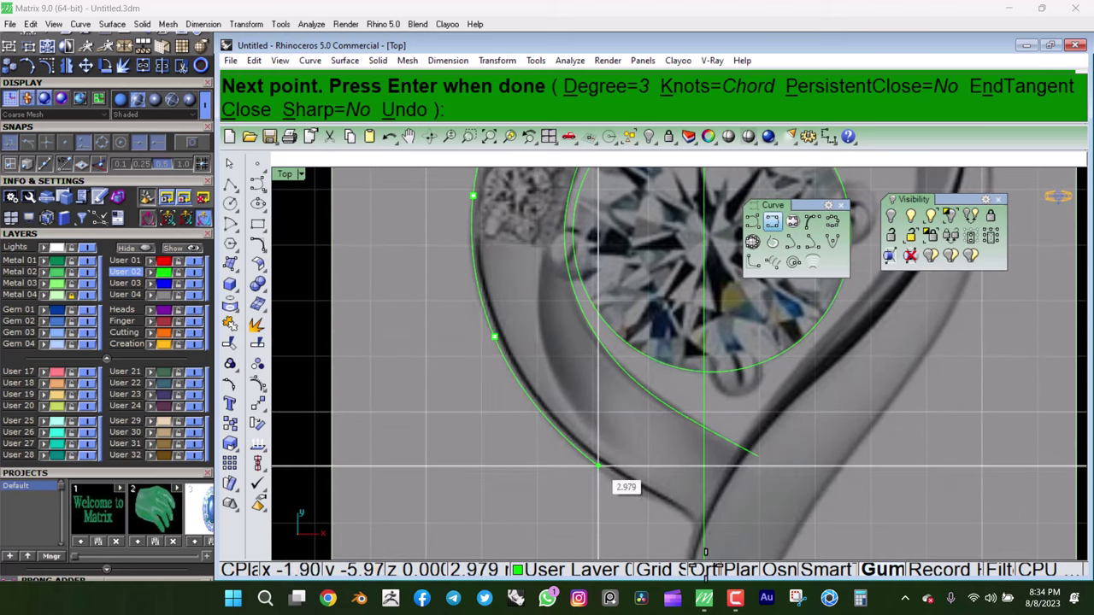
click(598, 466)
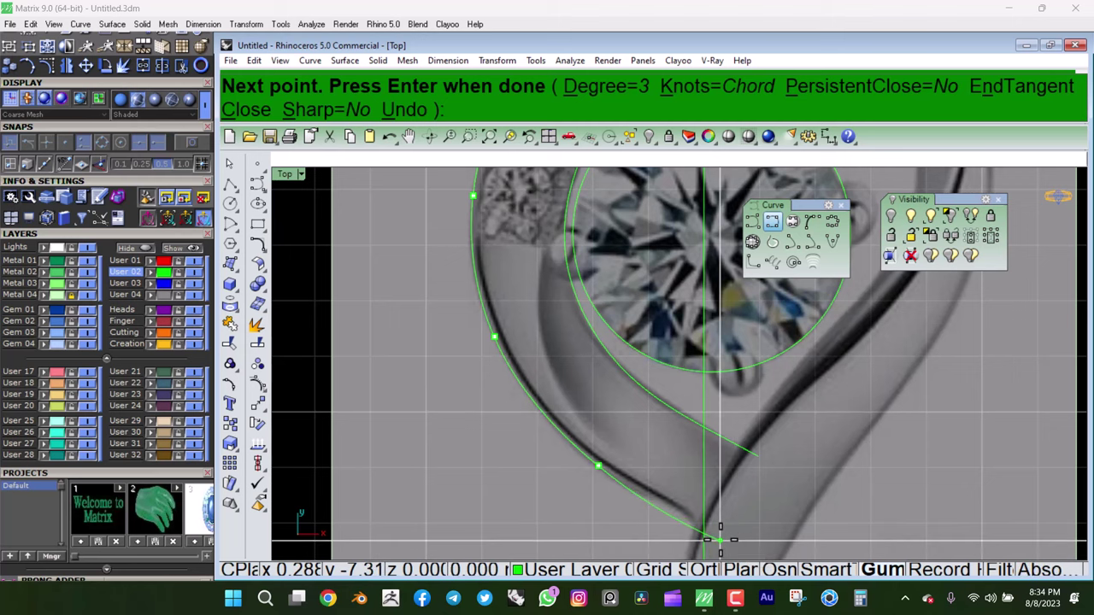
click(720, 540)
scroll(683, 441, up, 1)
key(Return)
- Show both outline curves' control points and drag them to refine the band and tip shape
click(682, 389)
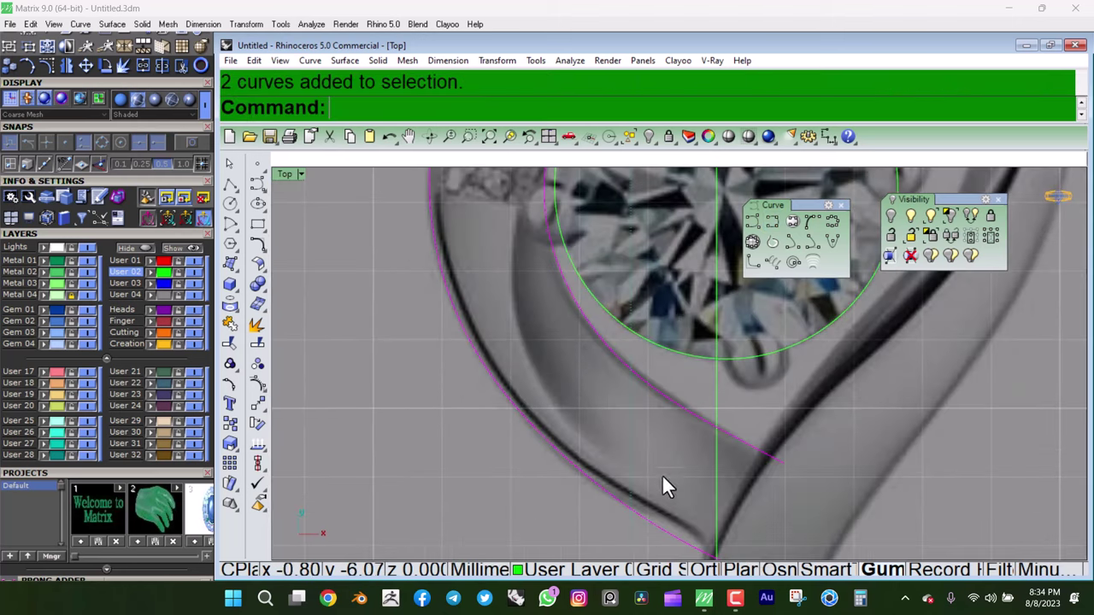
scroll(669, 483, up, 2)
key(F10)
scroll(499, 418, up, 2)
scroll(536, 408, up, 2)
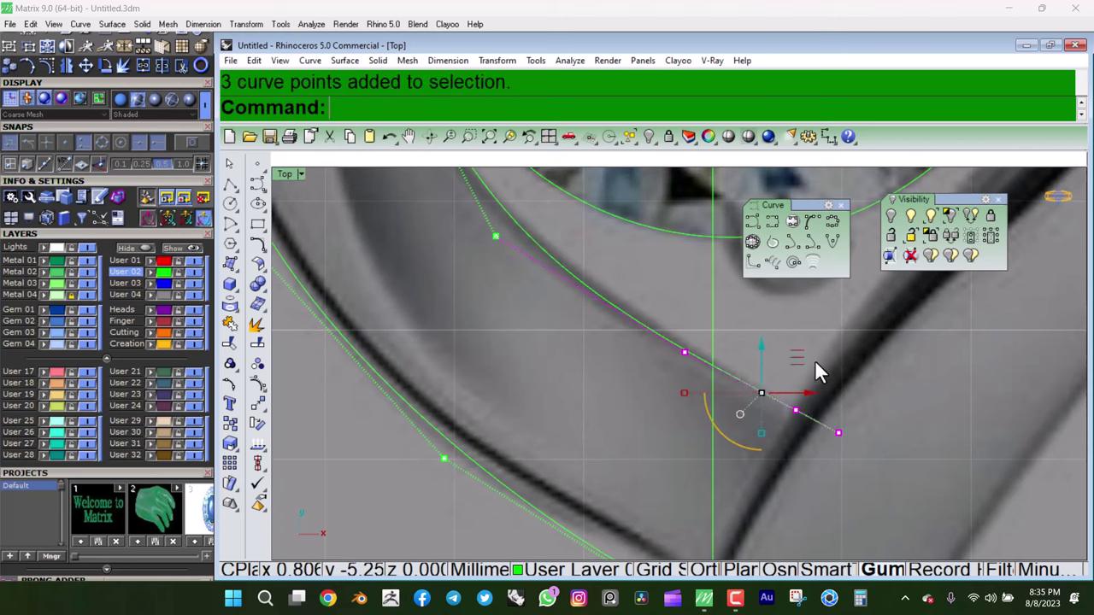
drag(814, 360, 800, 369)
scroll(652, 392, down, 2)
key(Escape)
scroll(739, 428, down, 1)
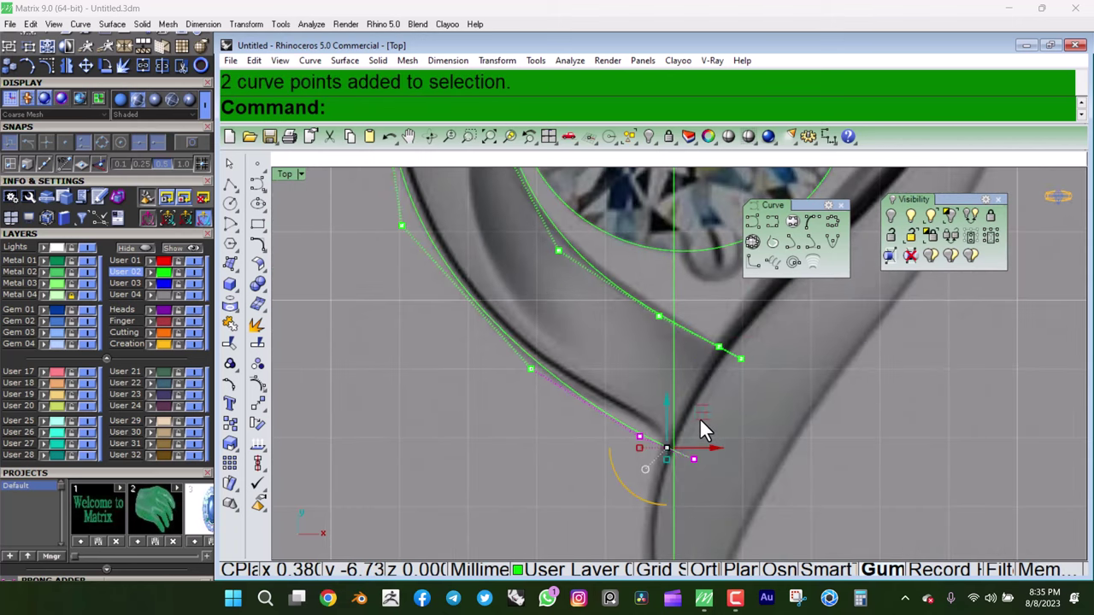
mouse_move(701, 419)
mouse_down()
mouse_move(646, 374)
mouse_move(452, 265)
mouse_up()
key(Escape)
scroll(586, 256, down, 2)
scroll(645, 338, up, 1)
- Rebuild both band outline curves, reaching a 0.003113 maximum deviation
text(rebuild)
key(Return)
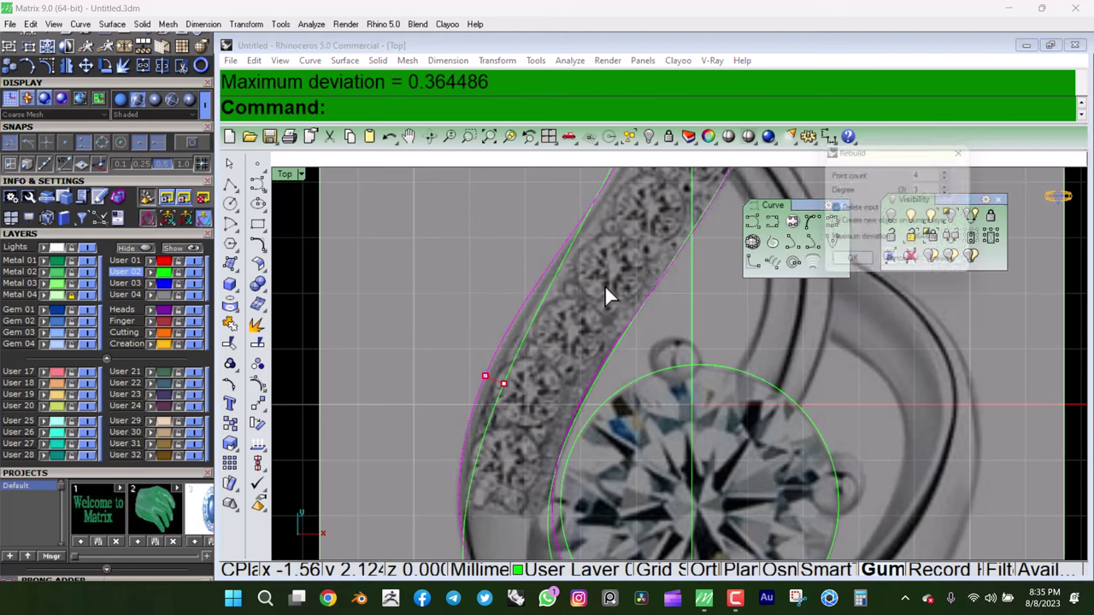
drag(875, 149, 897, 158)
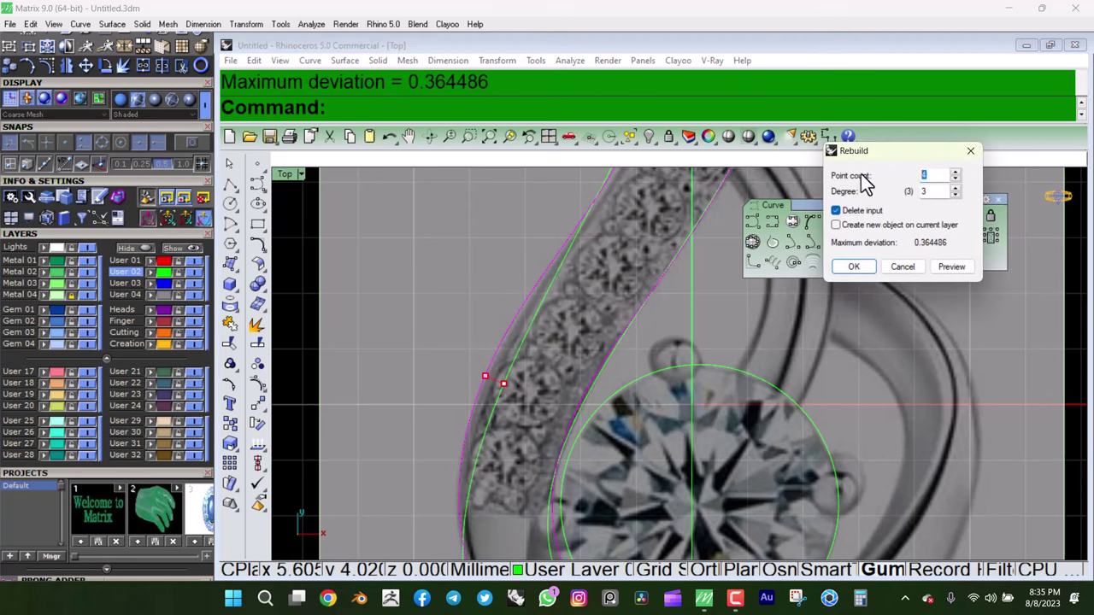
click(853, 265)
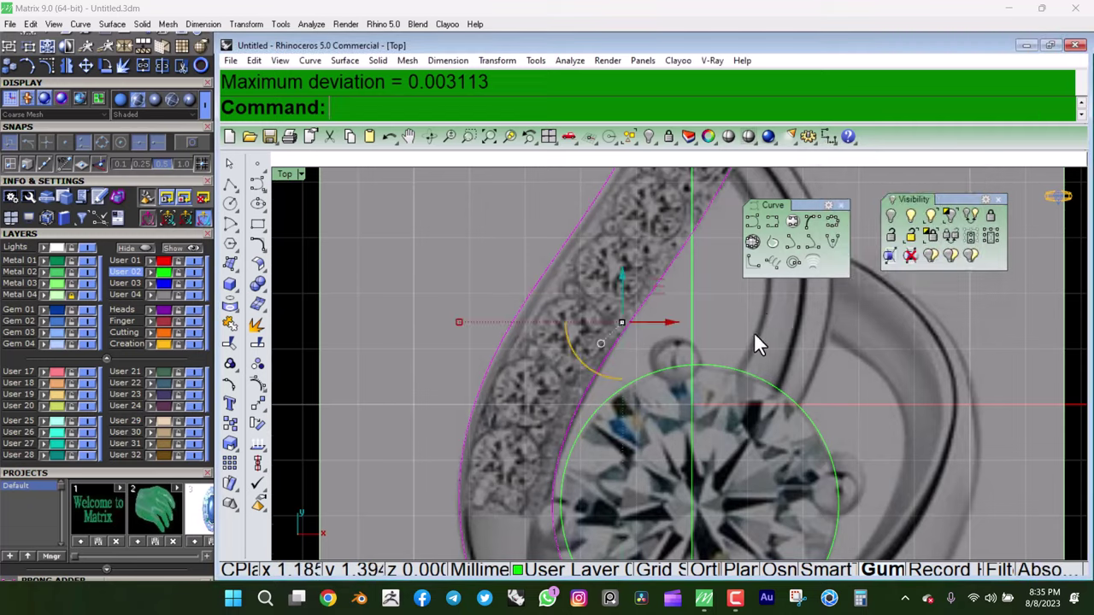
scroll(752, 332, down, 2)
scroll(589, 290, up, 3)
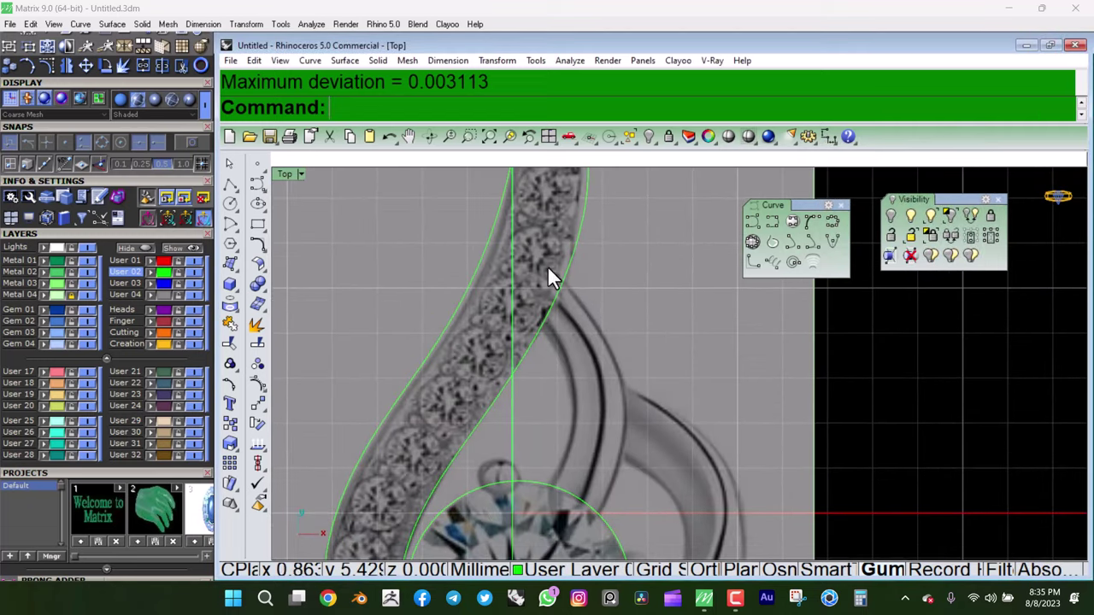
scroll(549, 272, up, 1)
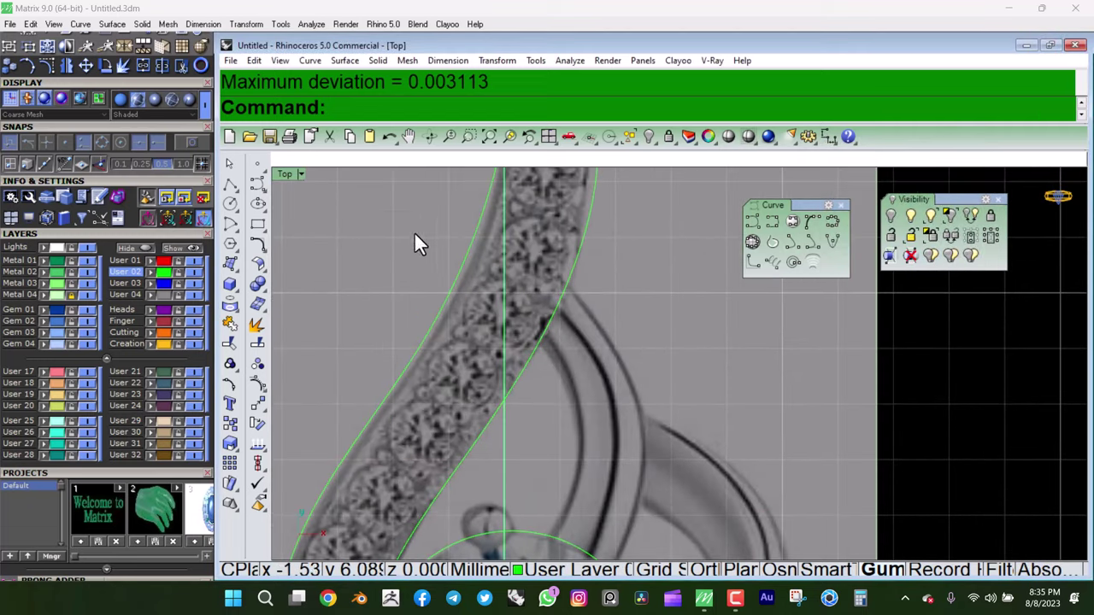
- Trace two short interpolated curves along the second swirl arm's edges
click(773, 222)
click(547, 230)
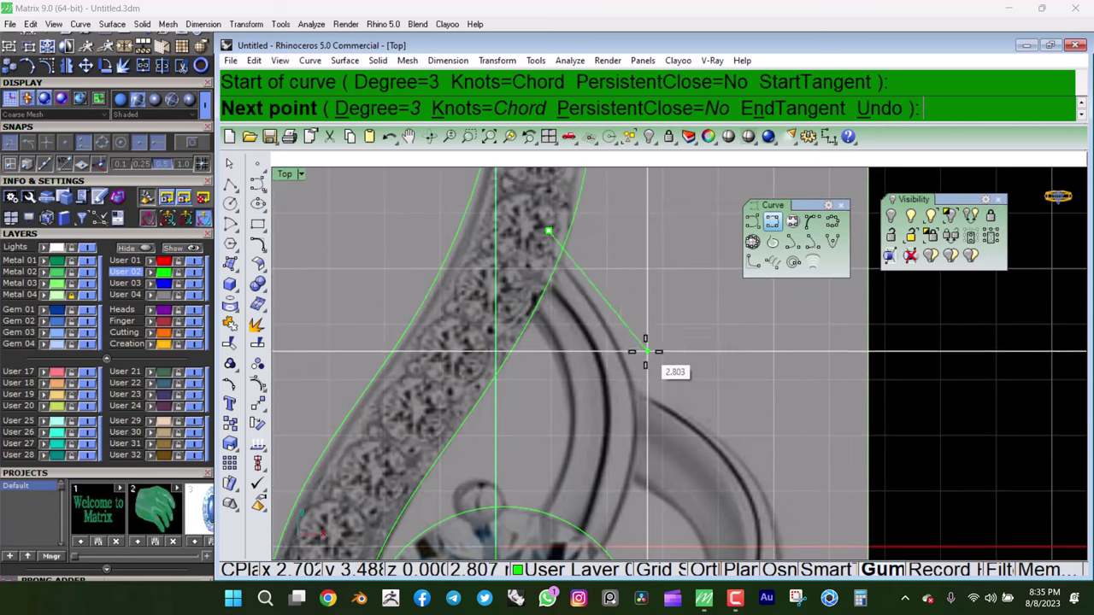
scroll(637, 376, up, 1)
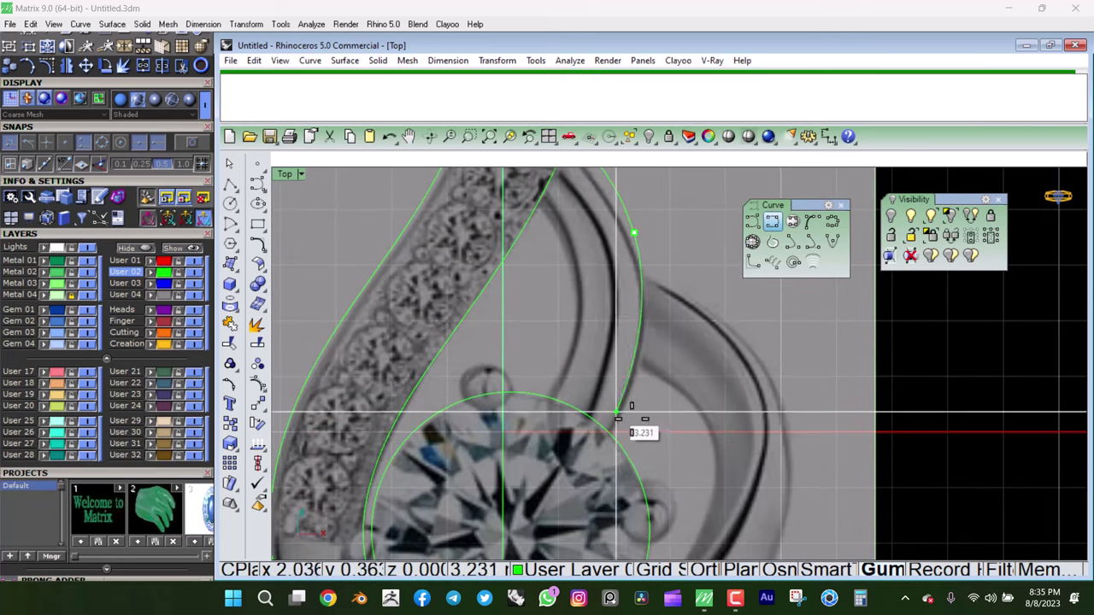
click(606, 457)
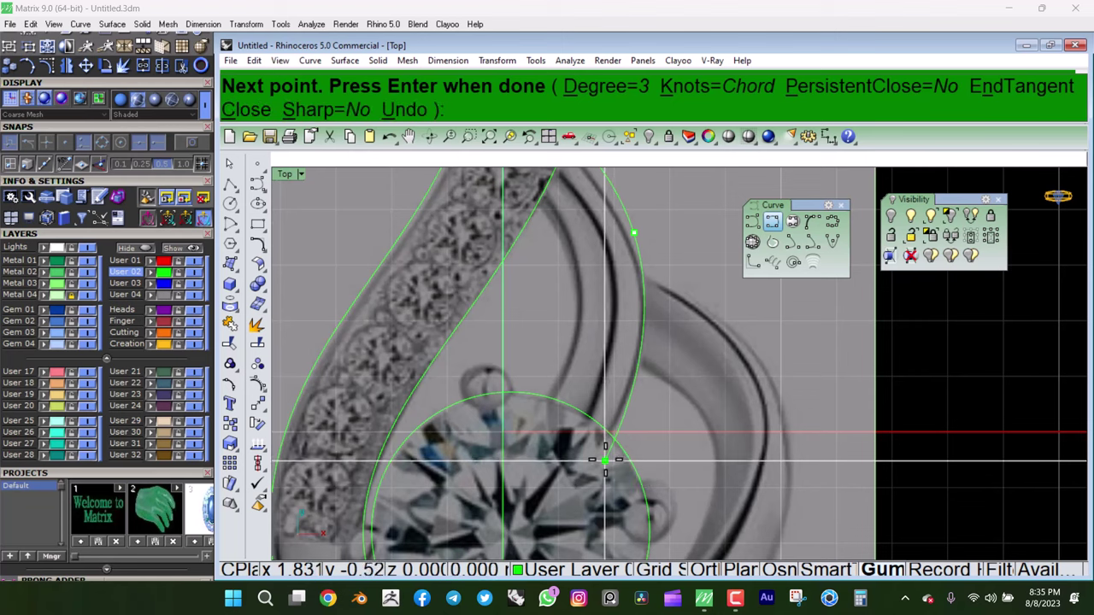
key(Return)
key(Return)
click(544, 265)
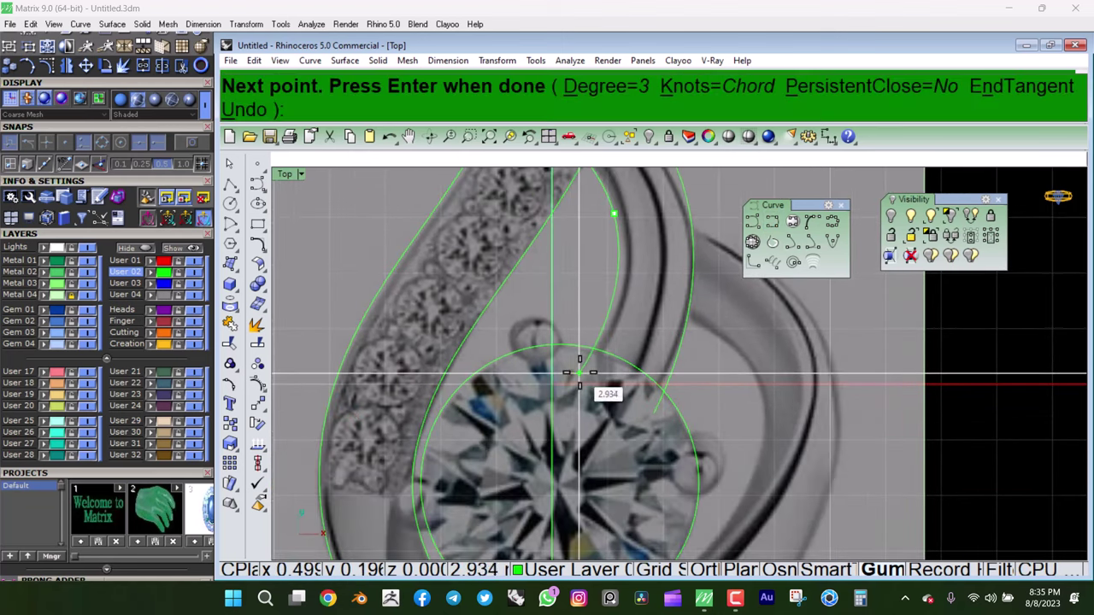
click(580, 373)
key(Return)
key(Return)
- Trace the second arm's outer edge with a four-point curve down toward the bottom tip
click(584, 254)
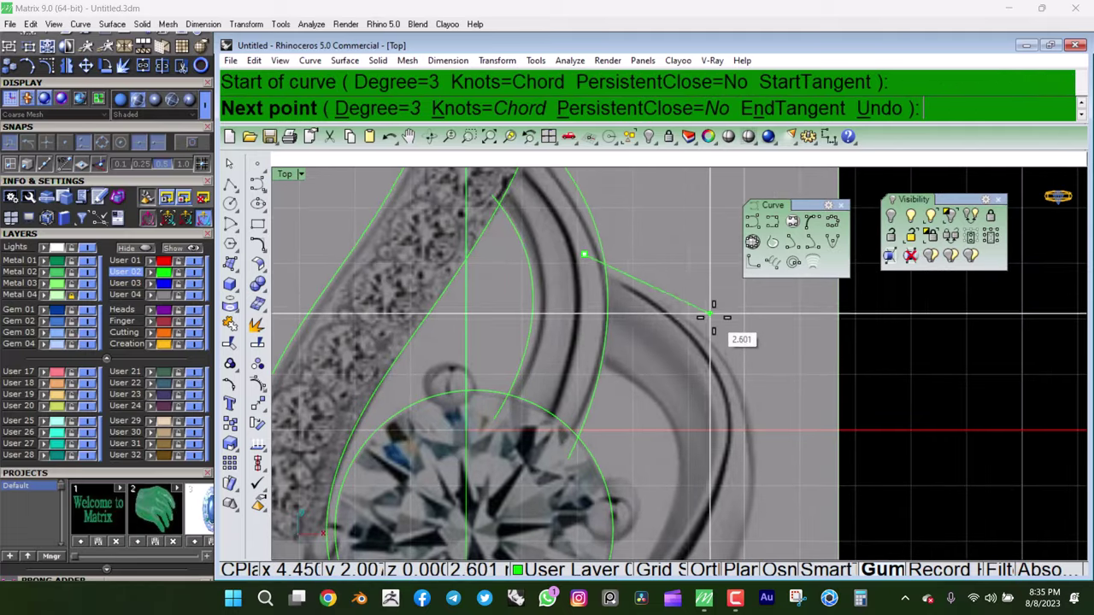
click(715, 328)
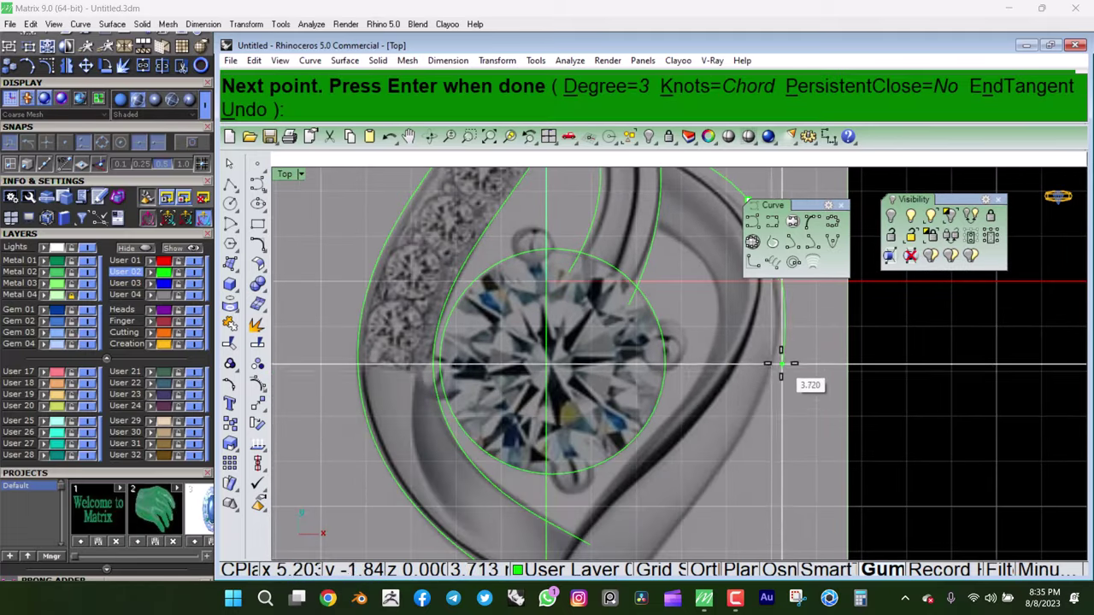
click(709, 487)
scroll(720, 313, down, 3)
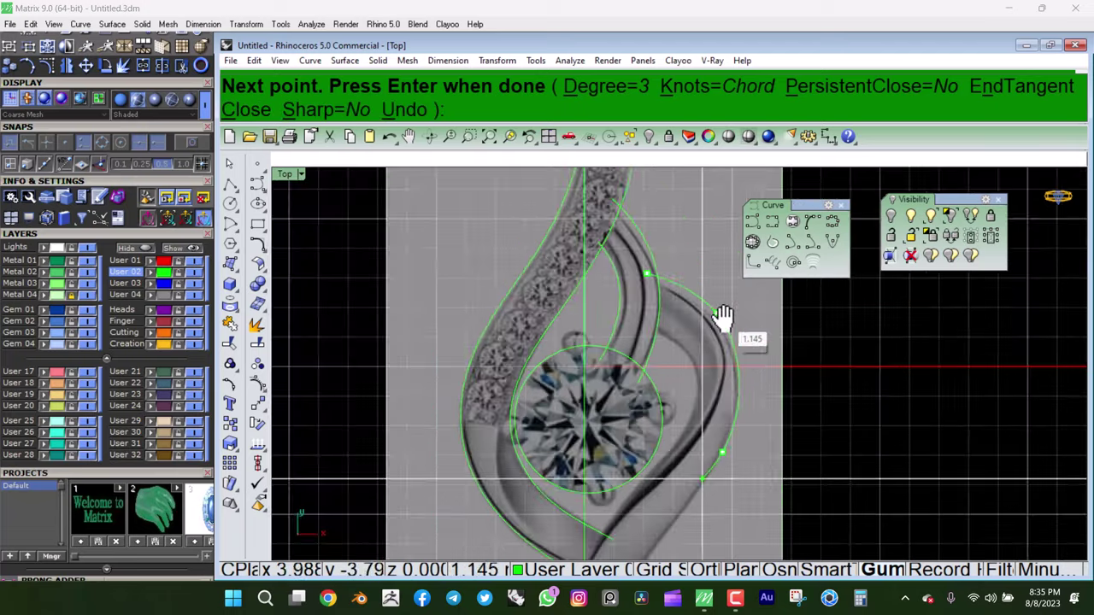
scroll(709, 379, up, 3)
right_drag(665, 460, 684, 342)
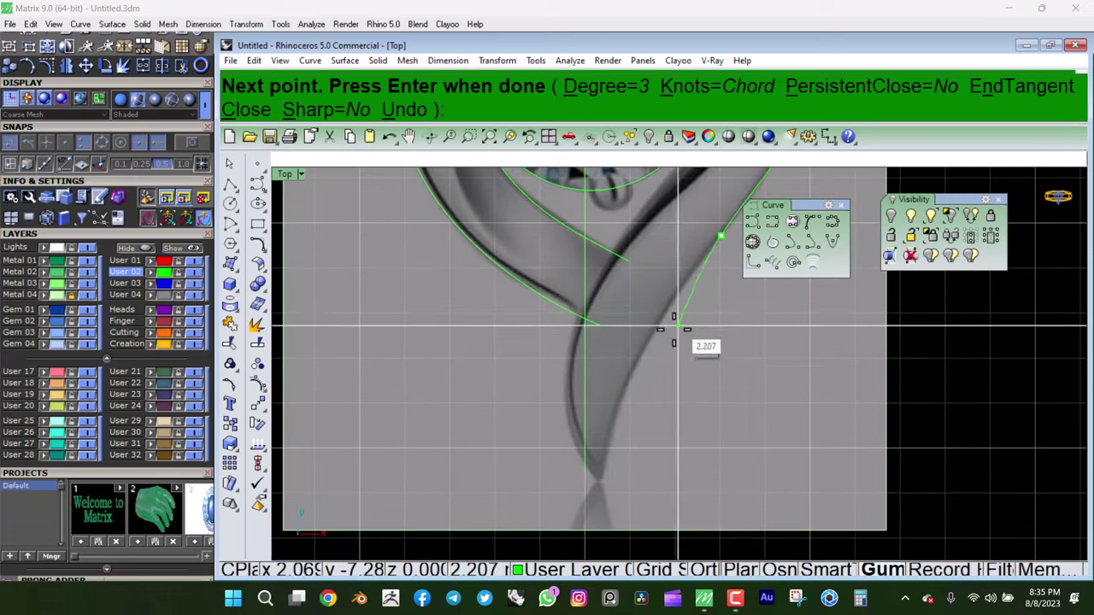
click(644, 359)
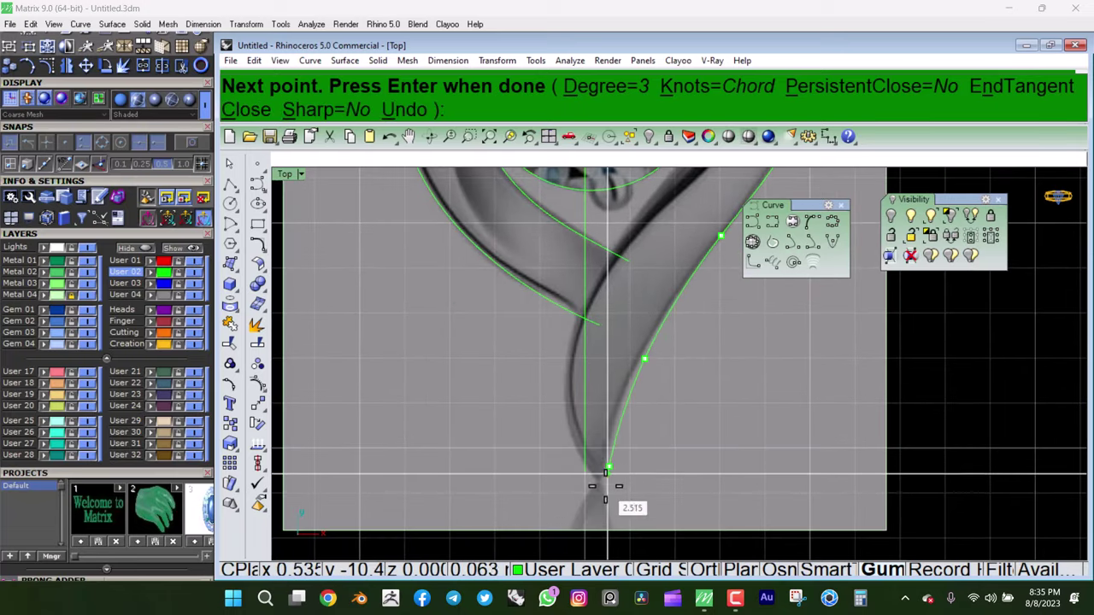
scroll(616, 453, down, 3)
key(Return)
scroll(649, 359, up, 3)
- Start the inner band edge curve with points running down below the diamond
key(Return)
scroll(633, 308, up, 2)
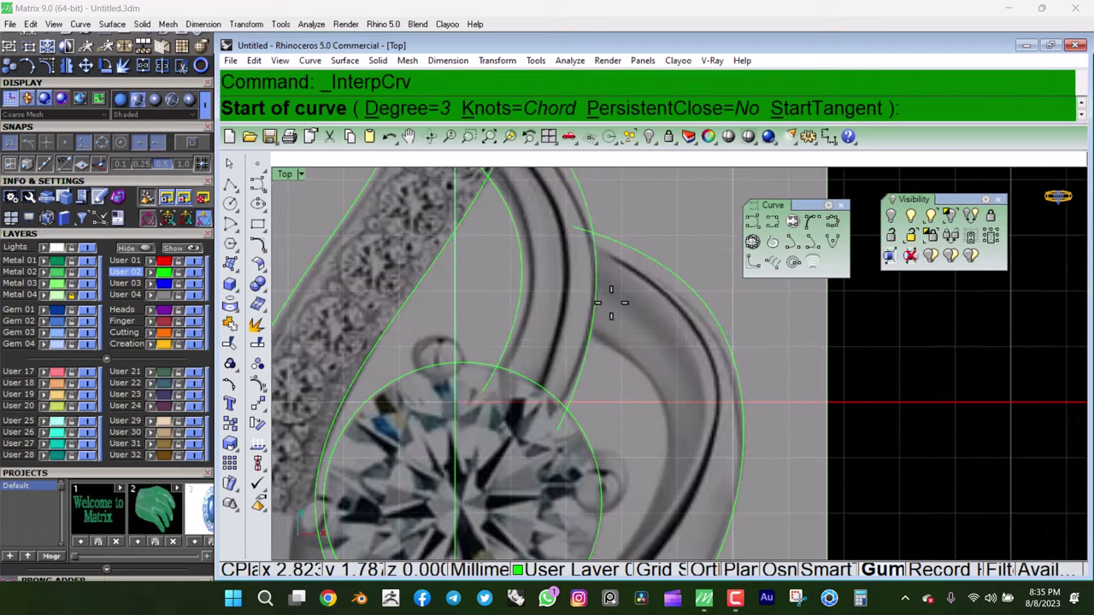
click(588, 335)
click(643, 375)
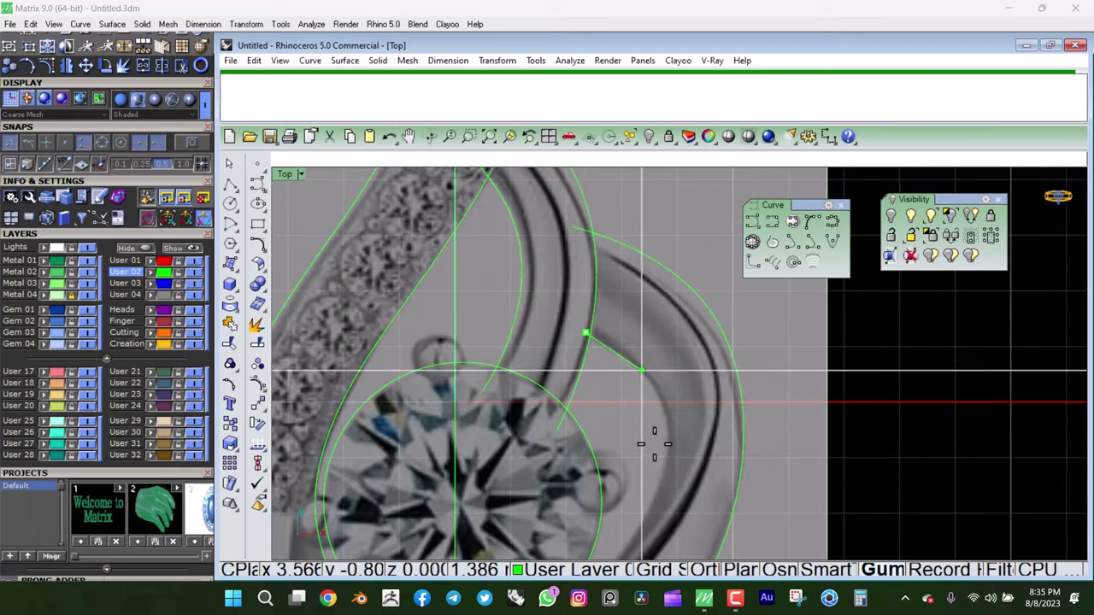
scroll(655, 428, down, 2)
right_drag(658, 335, 671, 334)
scroll(672, 334, up, 1)
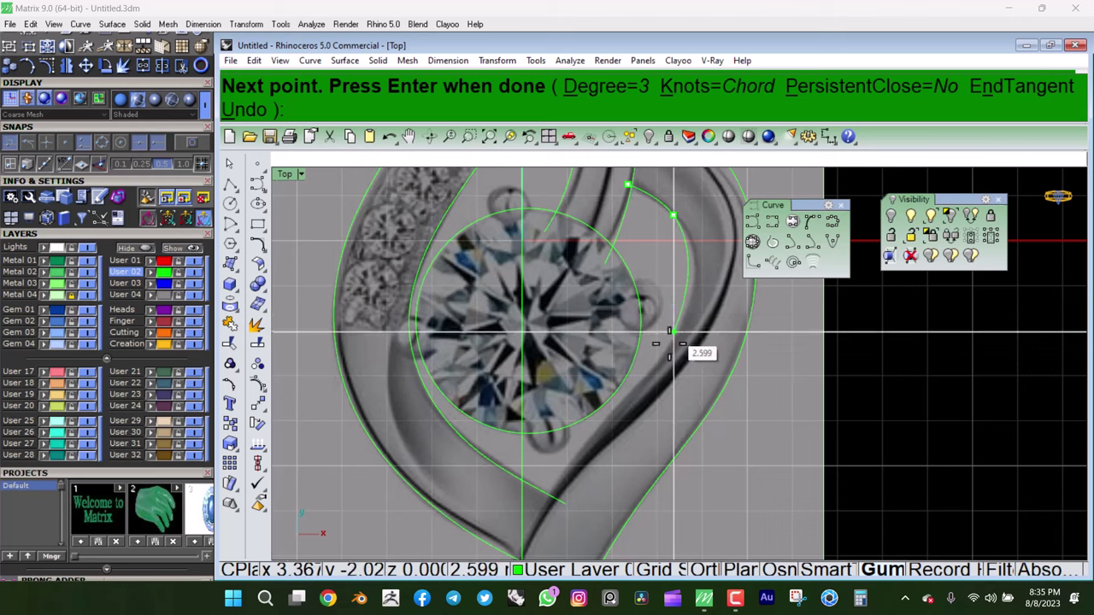
scroll(679, 342, up, 2)
click(672, 373)
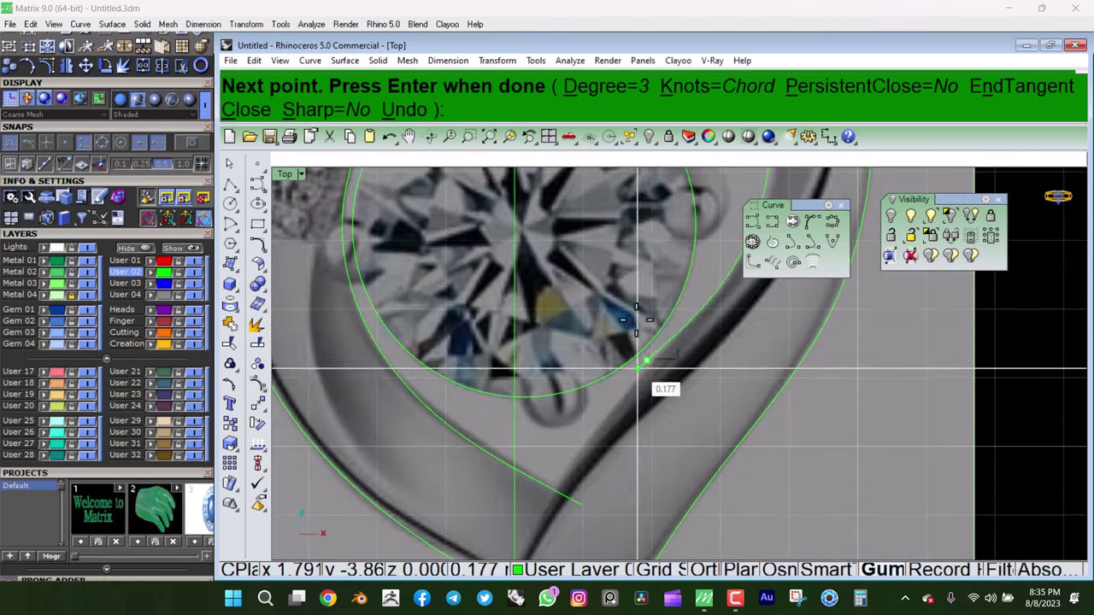
- Snap the inner curve's end to the bottom tip, then show its control points
scroll(641, 304, up, 2)
right_drag(639, 293, 630, 310)
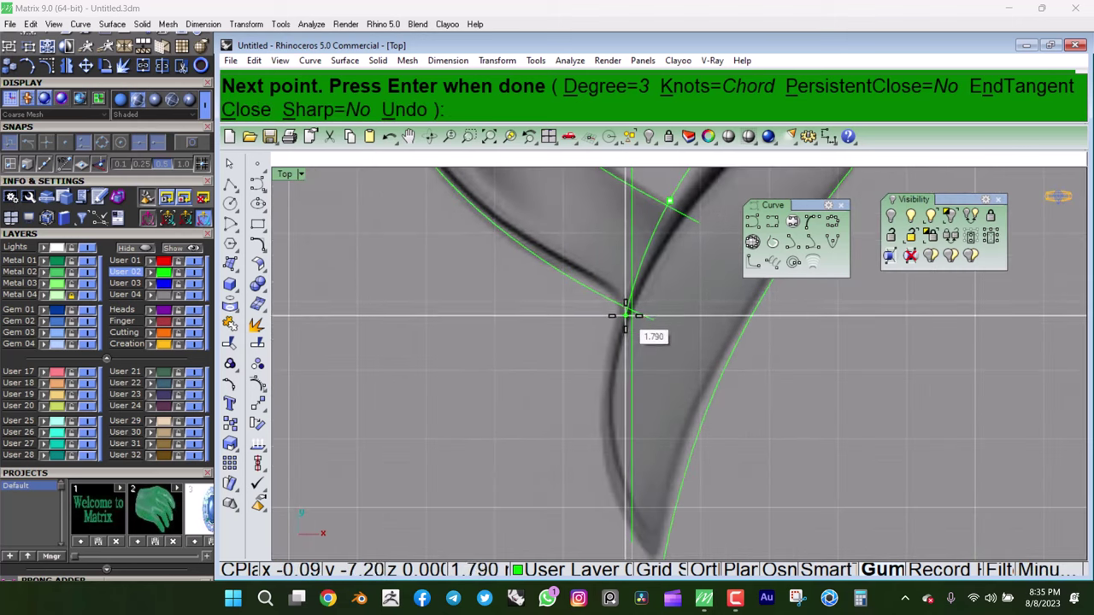
scroll(589, 302, up, 1)
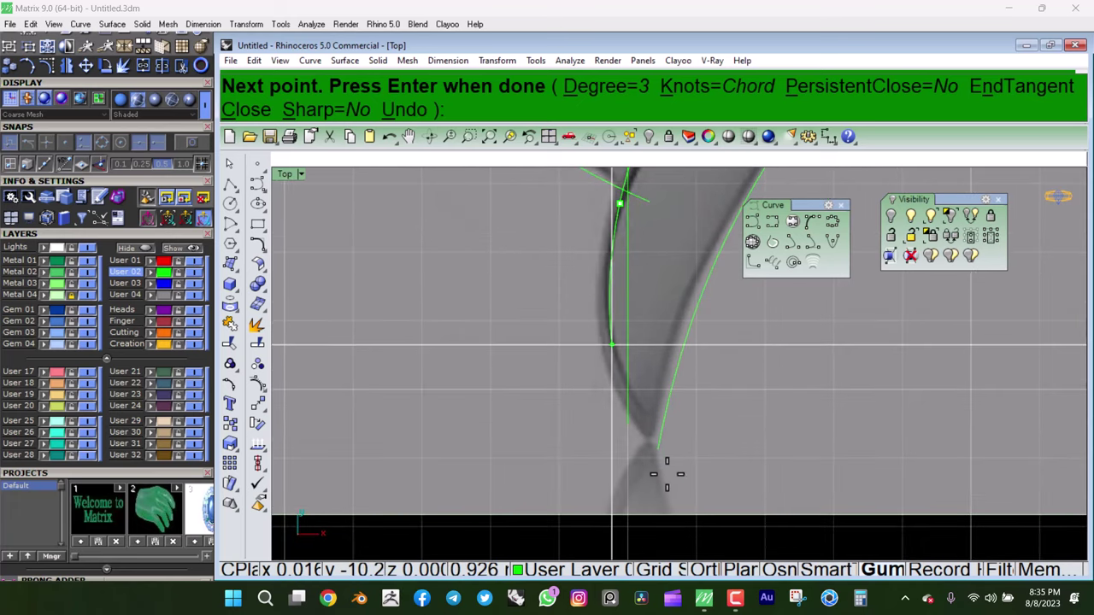
click(612, 344)
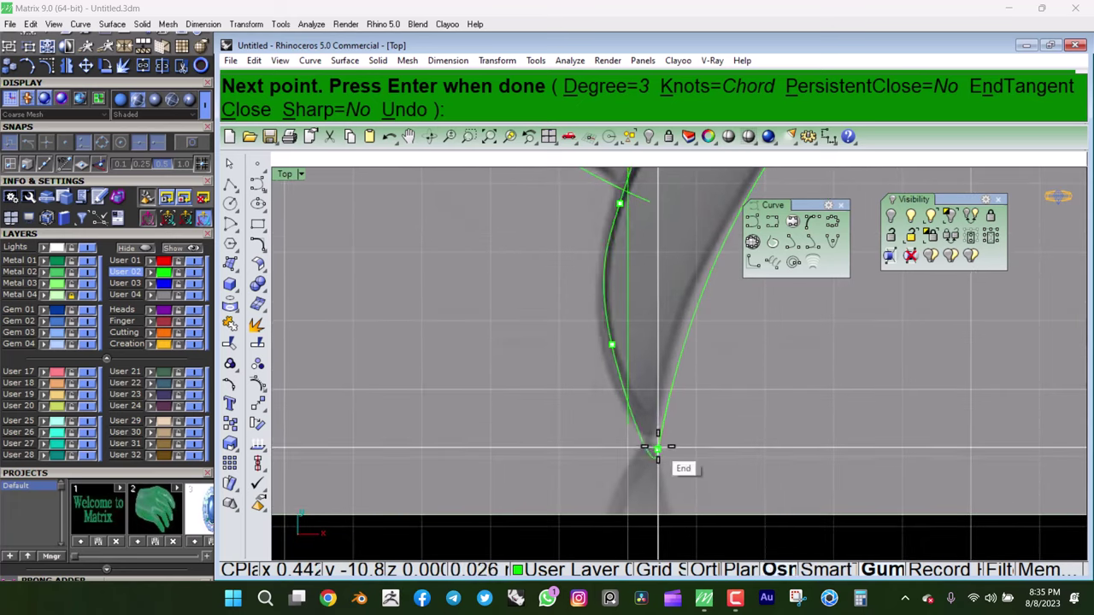
click(656, 446)
key(Return)
click(610, 343)
key(F10)
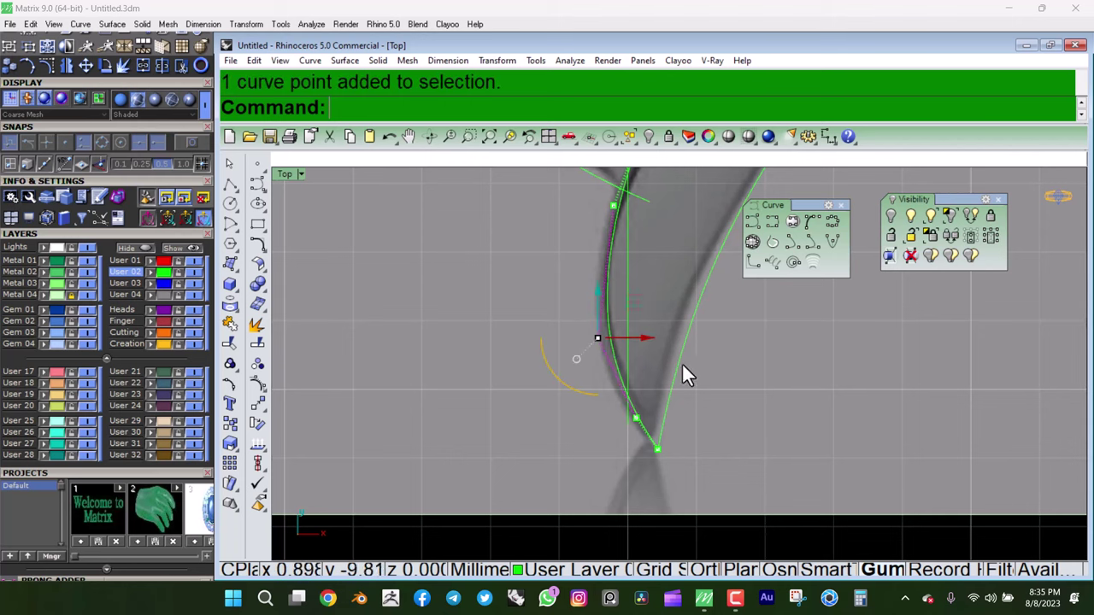
- Drag the outer arc curve's control points onto the reference image edge
drag(650, 339, 646, 352)
right_drag(647, 352, 576, 359)
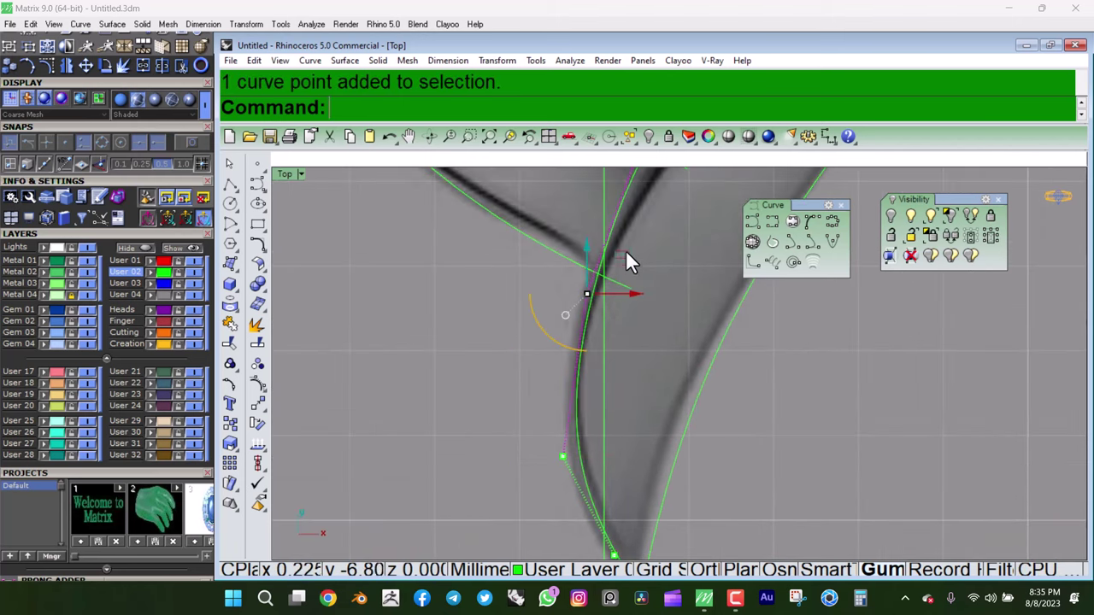
right_drag(626, 261, 596, 406)
drag(629, 415, 646, 408)
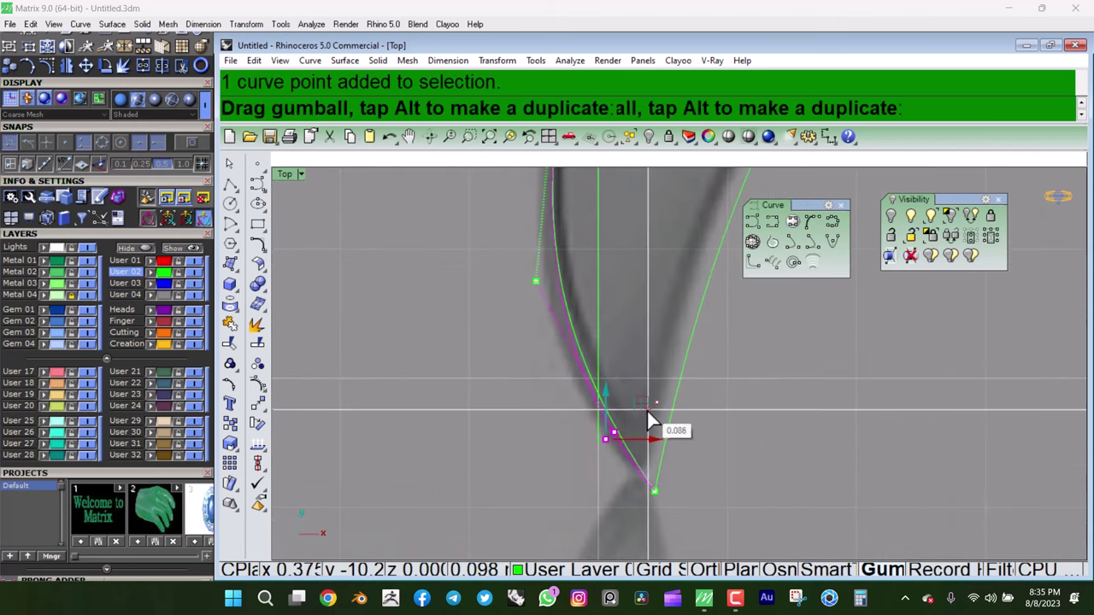
scroll(598, 513, down, 3)
scroll(596, 416, down, 3)
scroll(610, 414, up, 4)
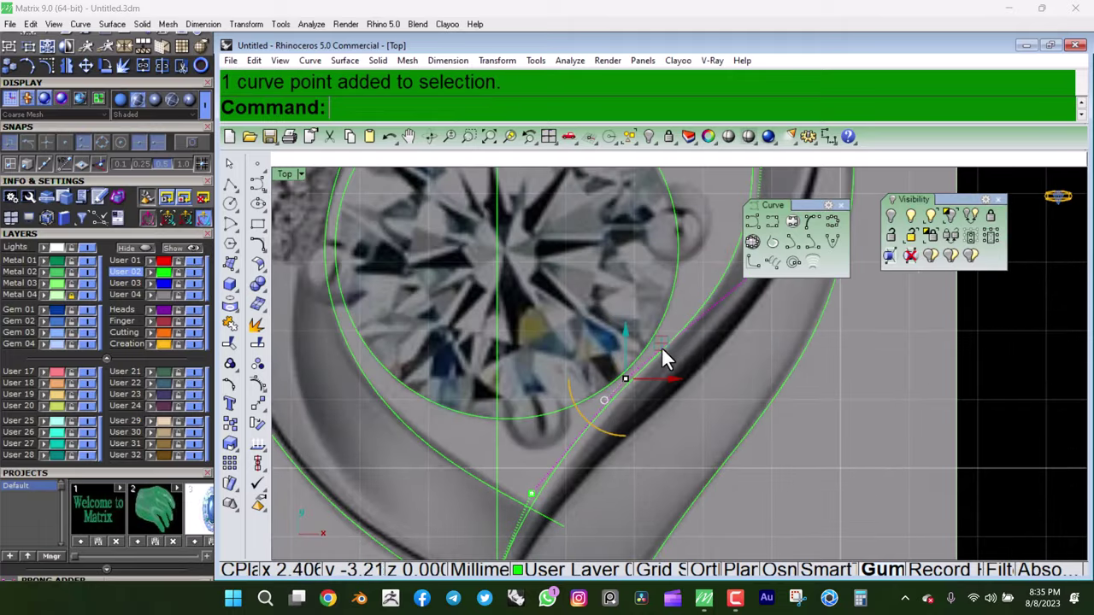
drag(661, 347, 684, 371)
right_drag(708, 323, 636, 382)
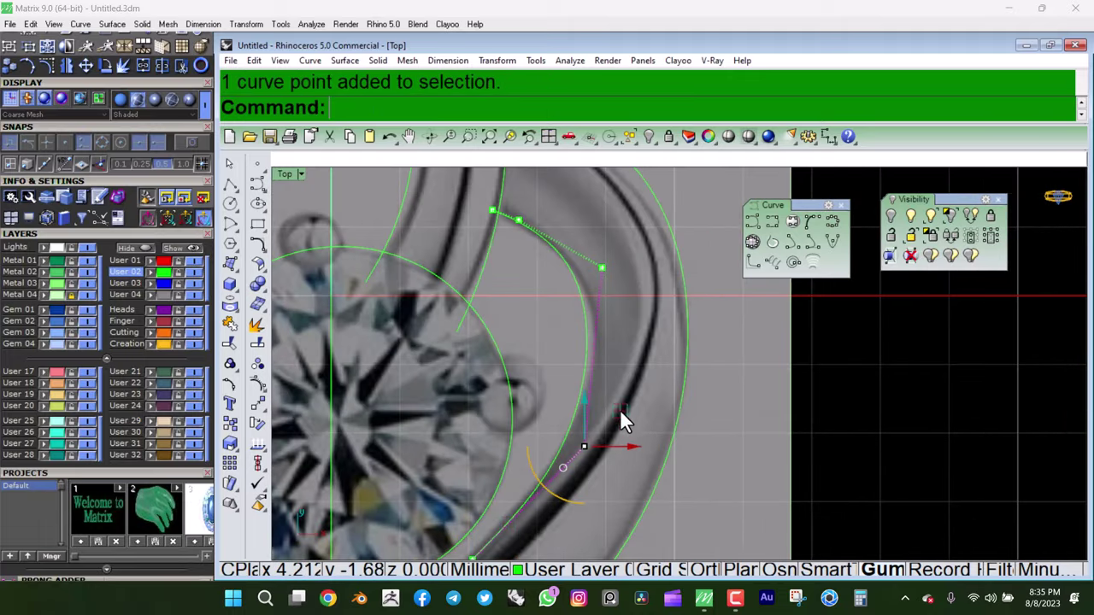
mouse_move(621, 413)
mouse_down()
mouse_move(610, 321)
mouse_move(556, 354)
mouse_up()
scroll(512, 401, up, 5)
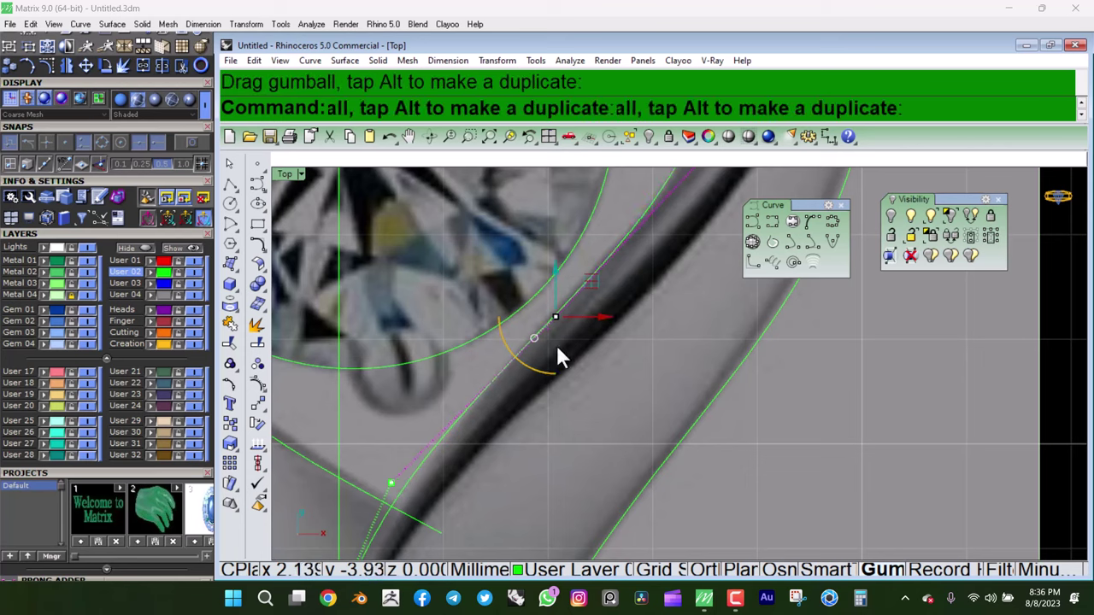
right_drag(556, 354, 656, 253)
mouse_move(525, 359)
mouse_down()
mouse_move(547, 364)
mouse_move(538, 358)
mouse_up()
scroll(618, 311, down, 4)
- Rebuild both new swirl curves to 20 points, degree 3
click(620, 388)
text(build)
key(Return)
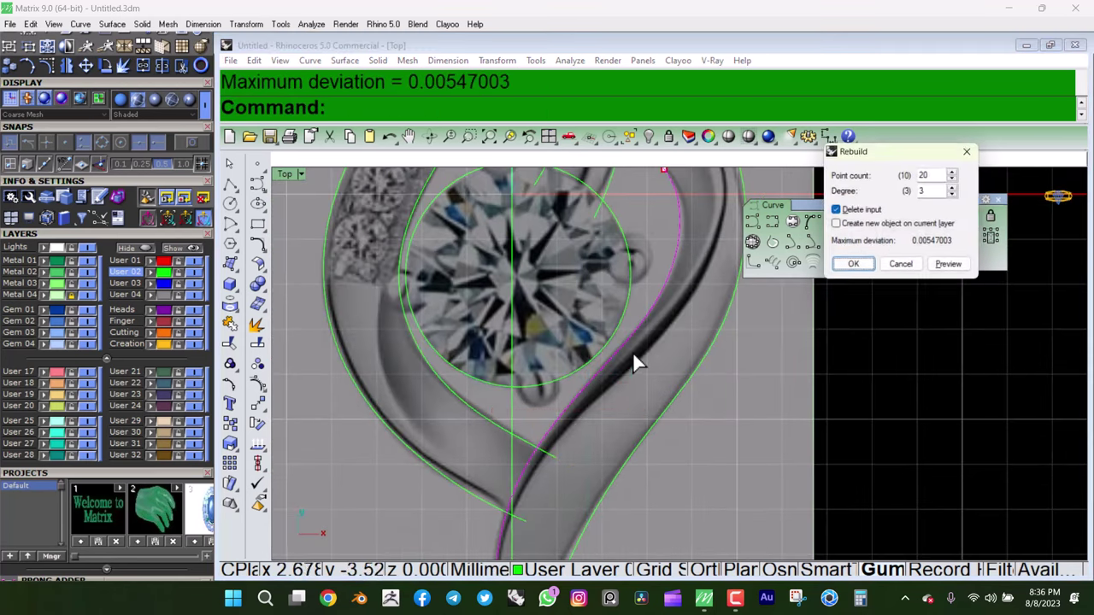
click(859, 267)
right_drag(859, 266, 674, 416)
right_click(676, 266)
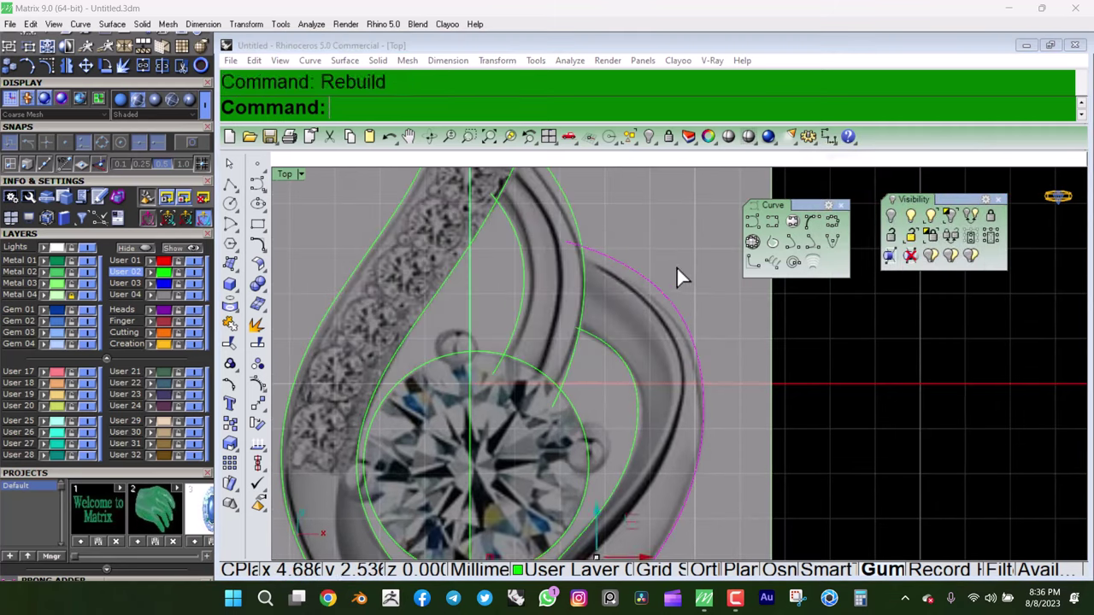
key(Return)
key(F10)
scroll(632, 307, up, 2)
scroll(663, 295, up, 2)
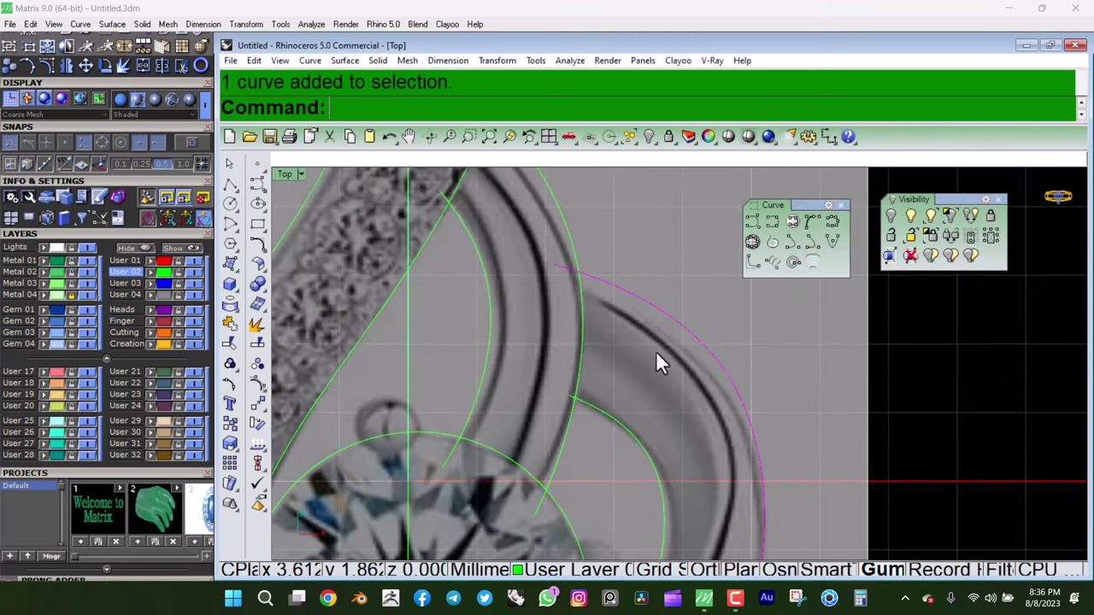
right_click(675, 338)
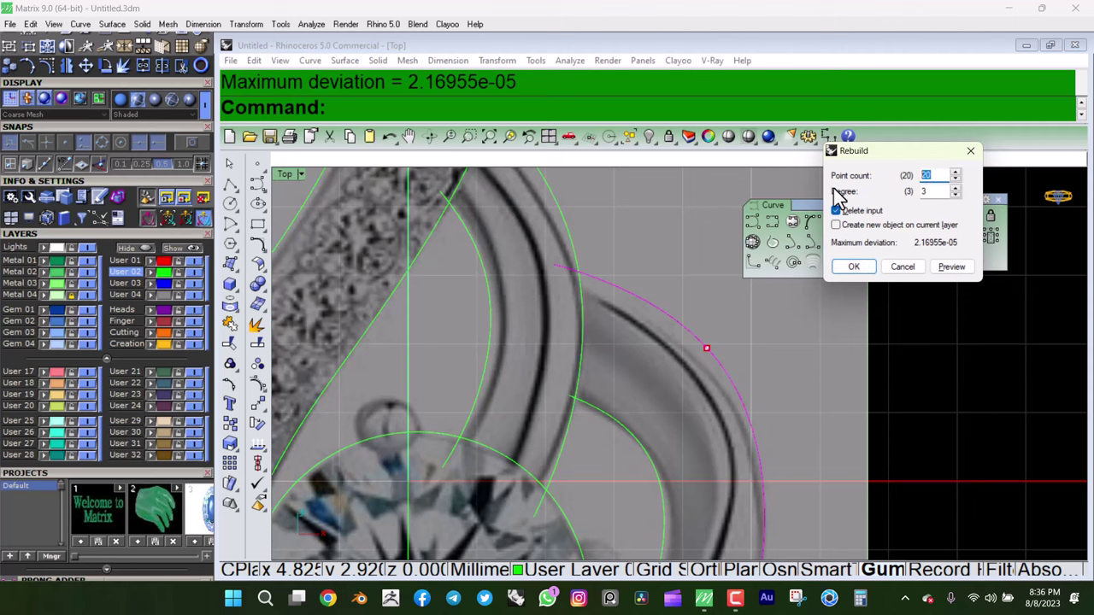
key(Return)
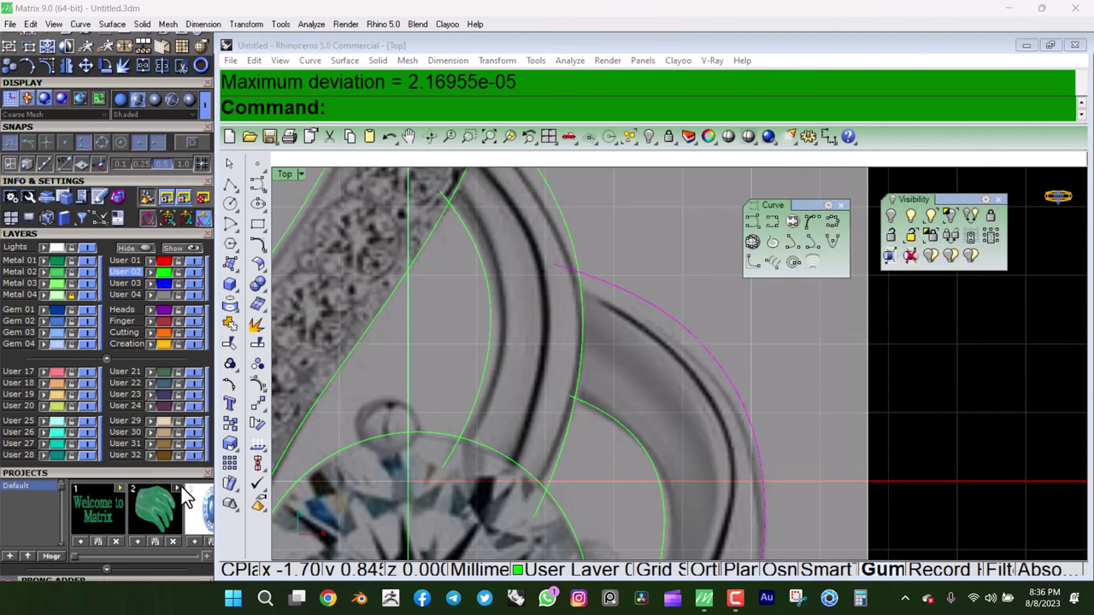
- Nudge the arc's control points up onto the swirl's reference edge
right_drag(314, 376, 307, 386)
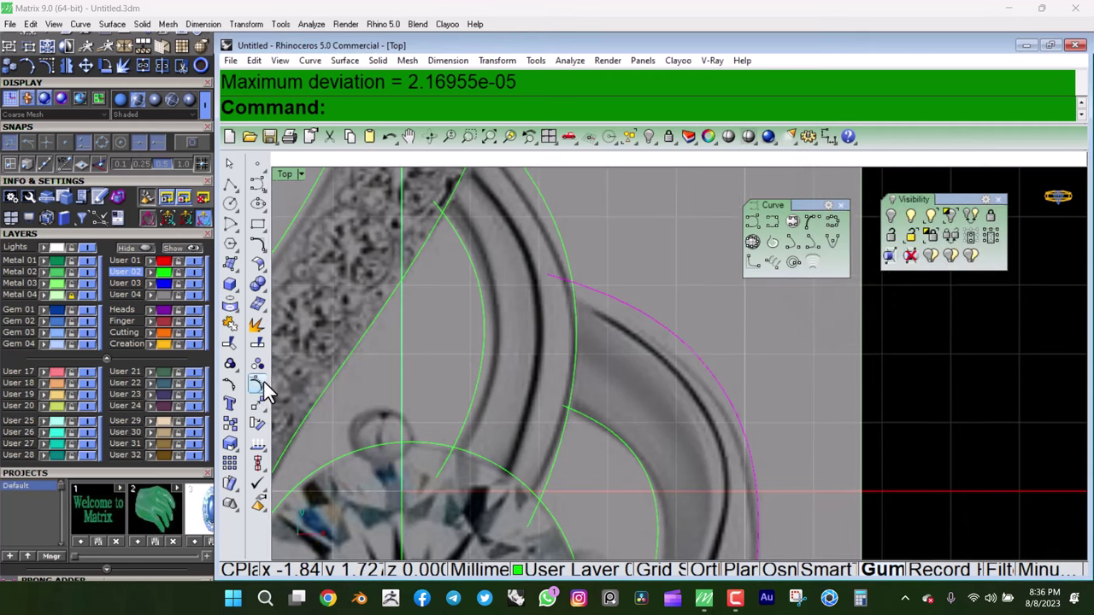
right_drag(590, 301, 595, 319)
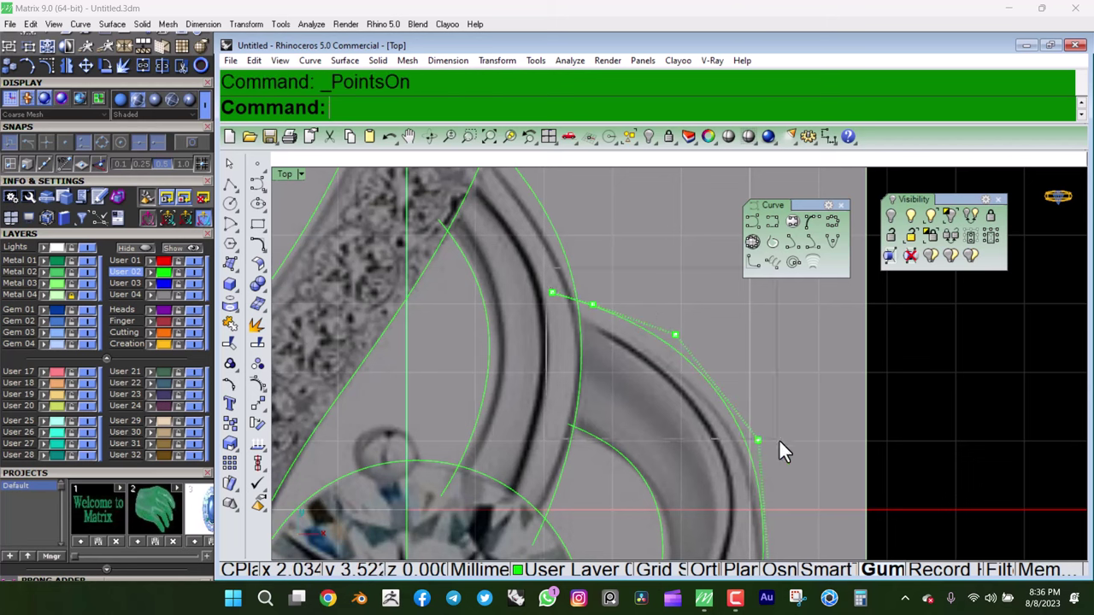
drag(648, 286, 649, 295)
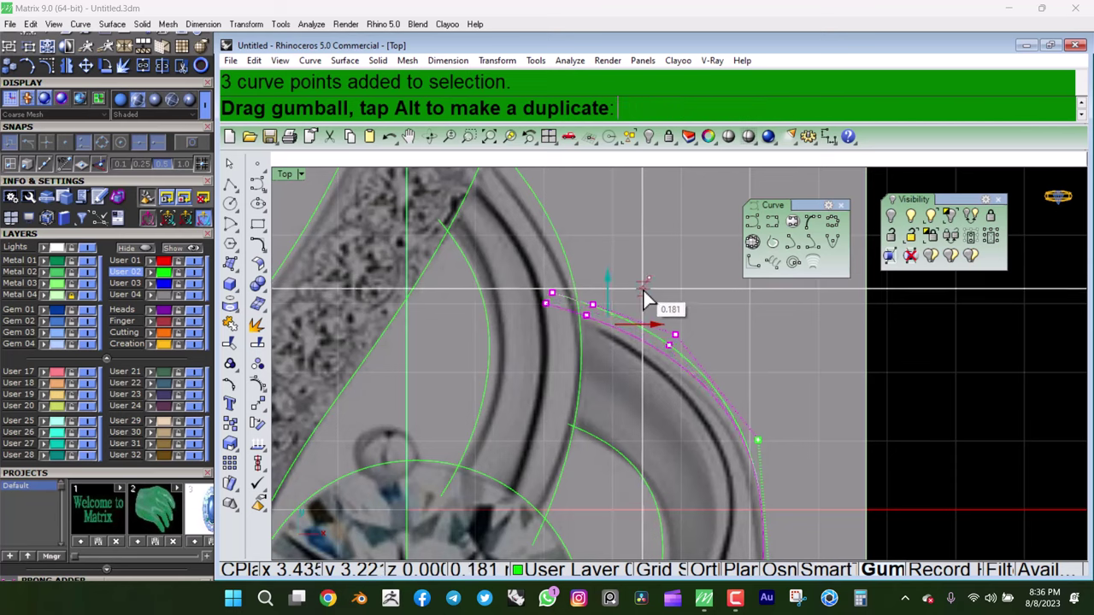
right_drag(649, 295, 701, 367)
click(729, 345)
drag(770, 308, 760, 309)
scroll(590, 292, down, 3)
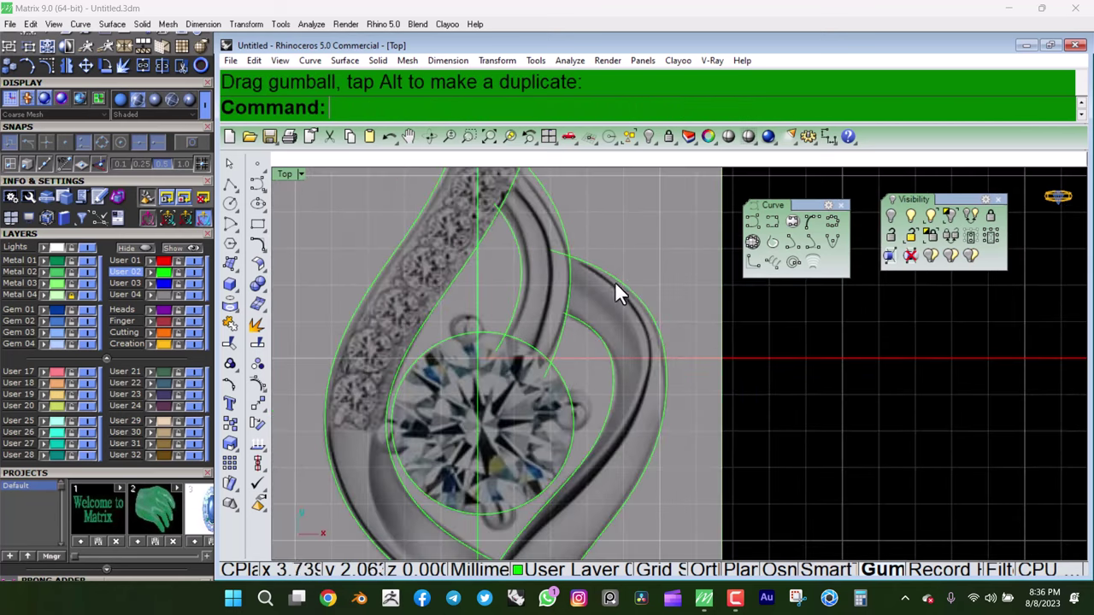
- Show the two upper right arc curves' control points and move them onto the edge
click(598, 337)
scroll(595, 320, up, 2)
key(F10)
scroll(568, 308, up, 2)
scroll(598, 432, up, 2)
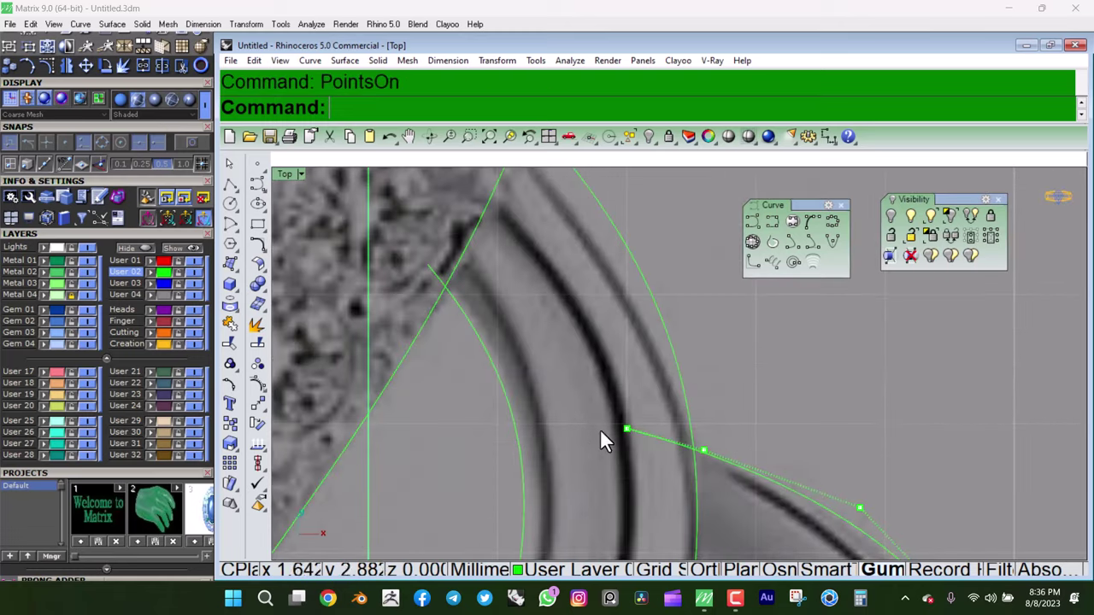
drag(666, 403, 704, 420)
right_drag(703, 419, 740, 334)
scroll(691, 310, up, 2)
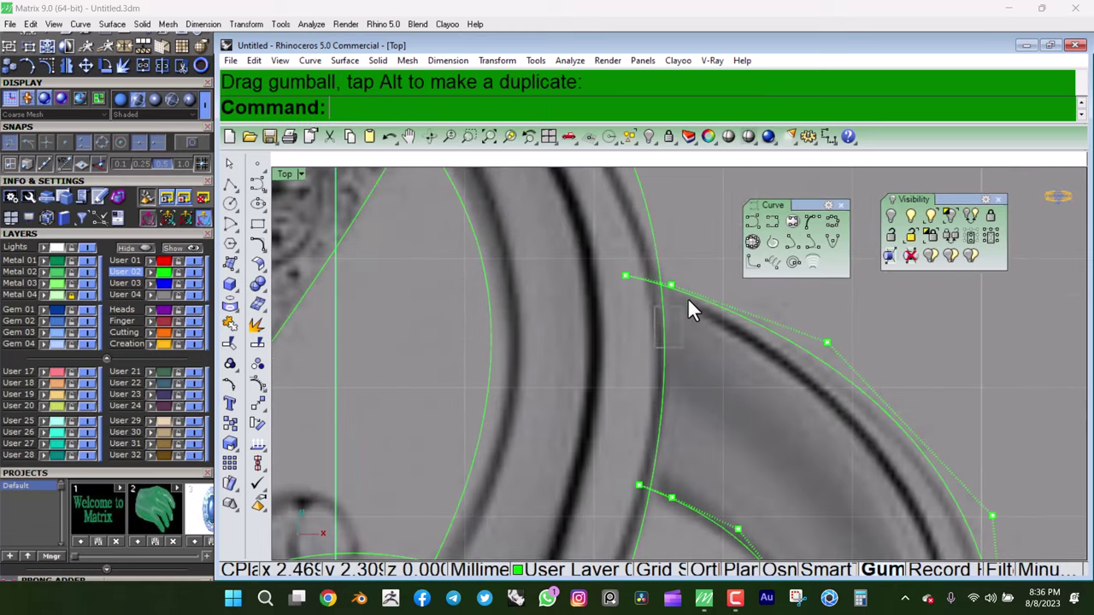
scroll(688, 368, up, 2)
scroll(683, 356, down, 3)
- Zoom out to the whole pendant, centered on the diamond
mouse_move(572, 363)
right_down()
mouse_move(572, 305)
mouse_move(592, 336)
right_up()
scroll(591, 336, down, 1)
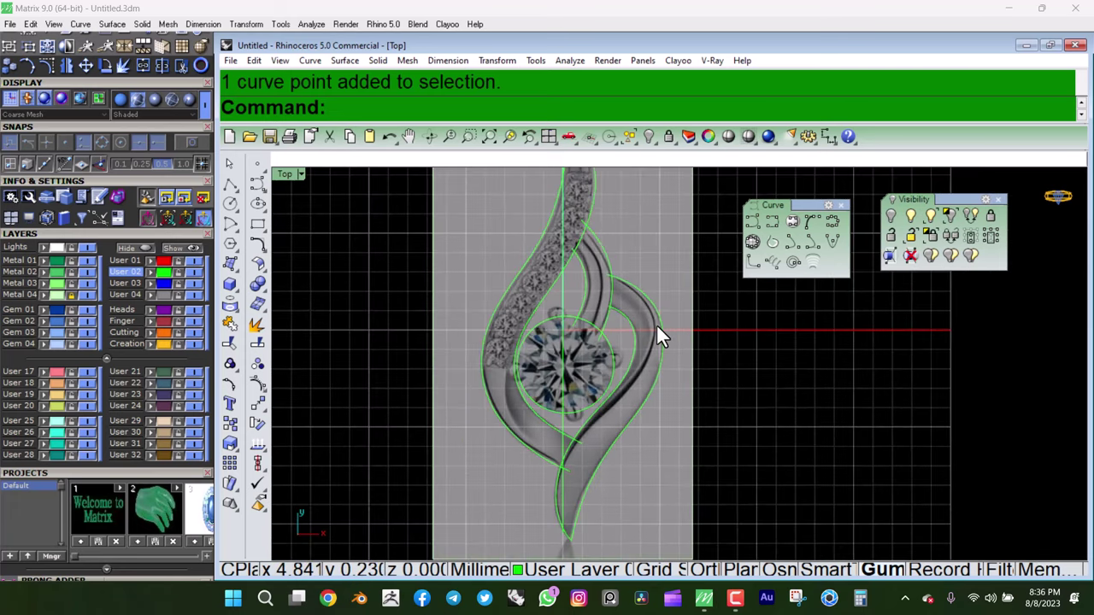
scroll(654, 334, up, 1)
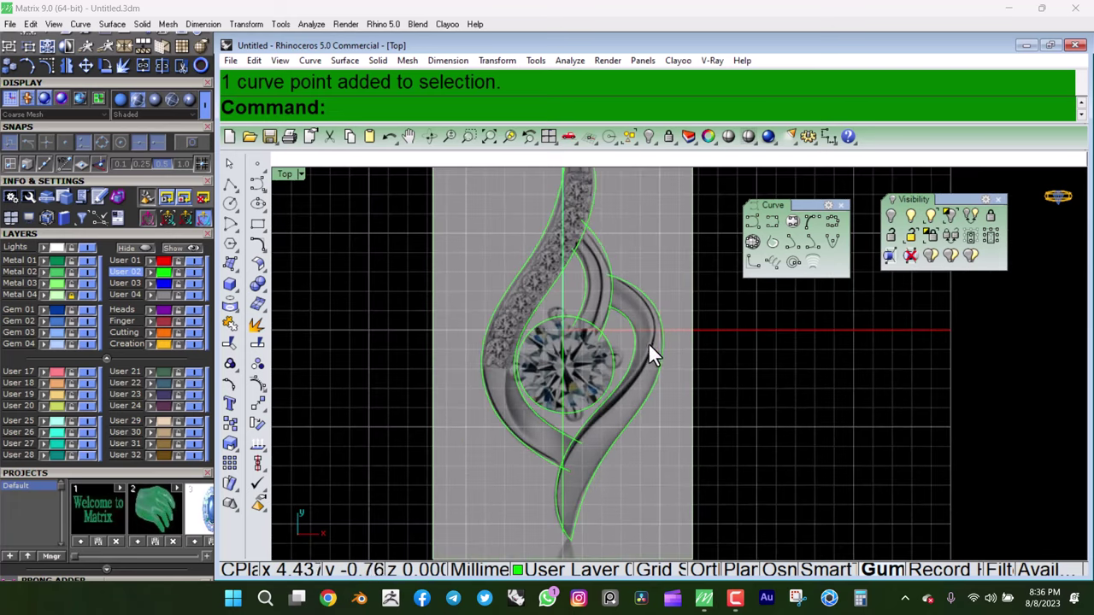
scroll(649, 354, up, 2)
mouse_move(421, 356)
right_down()
mouse_move(409, 415)
mouse_move(452, 293)
right_up()
scroll(453, 293, up, 2)
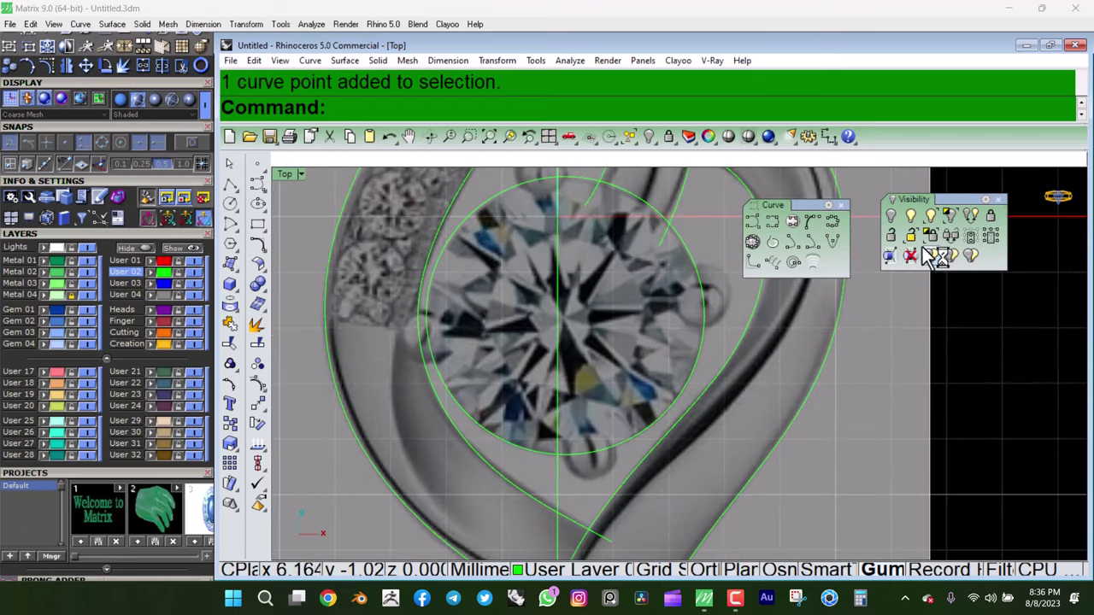
- Draw an interpolated curve down the left arm's inner edge to the lower crossing
click(772, 222)
scroll(426, 378, up, 1)
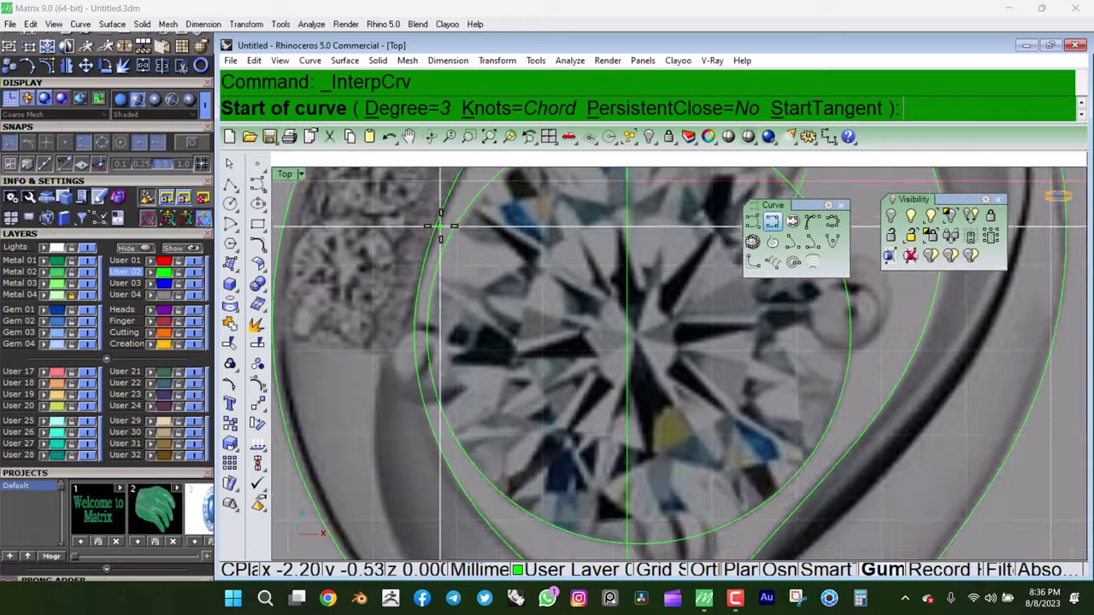
scroll(426, 379, up, 1)
scroll(425, 378, up, 1)
scroll(418, 364, down, 1)
scroll(410, 350, down, 1)
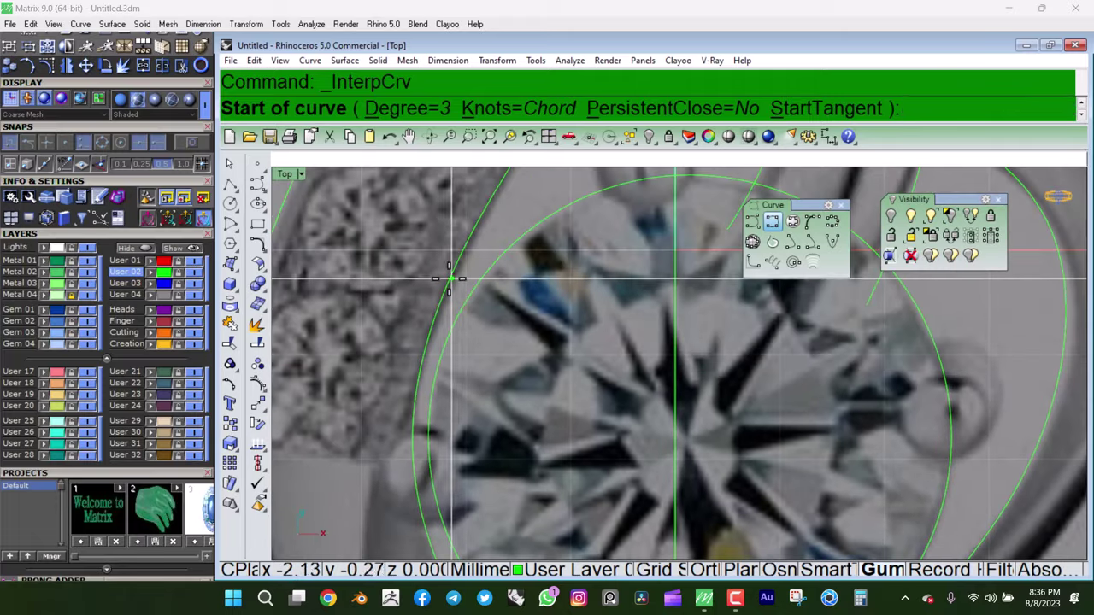
scroll(447, 276, down, 1)
scroll(456, 264, down, 1)
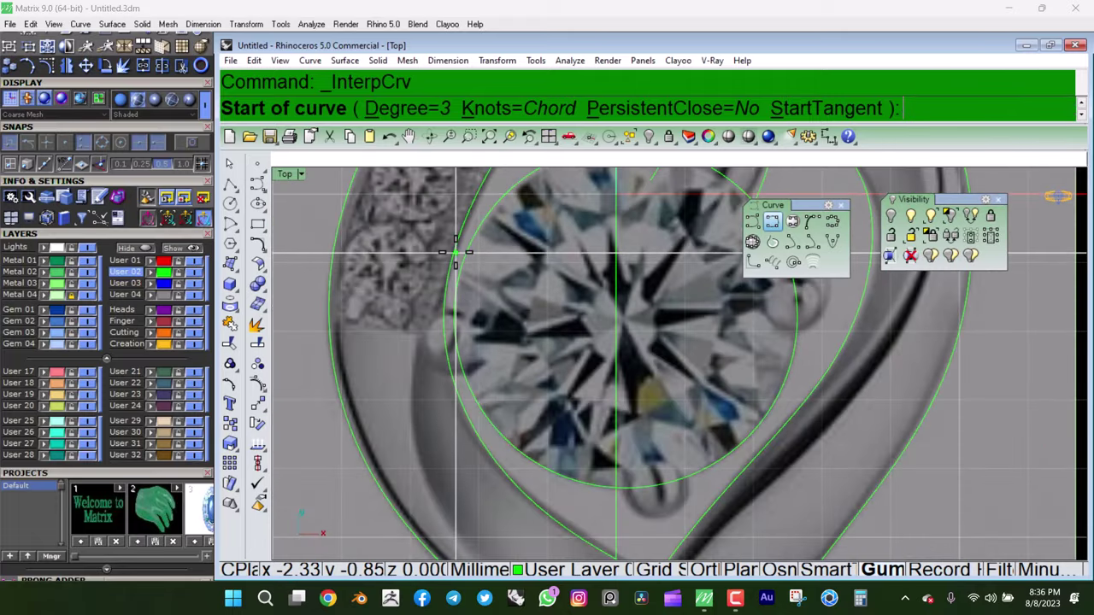
click(455, 253)
click(418, 343)
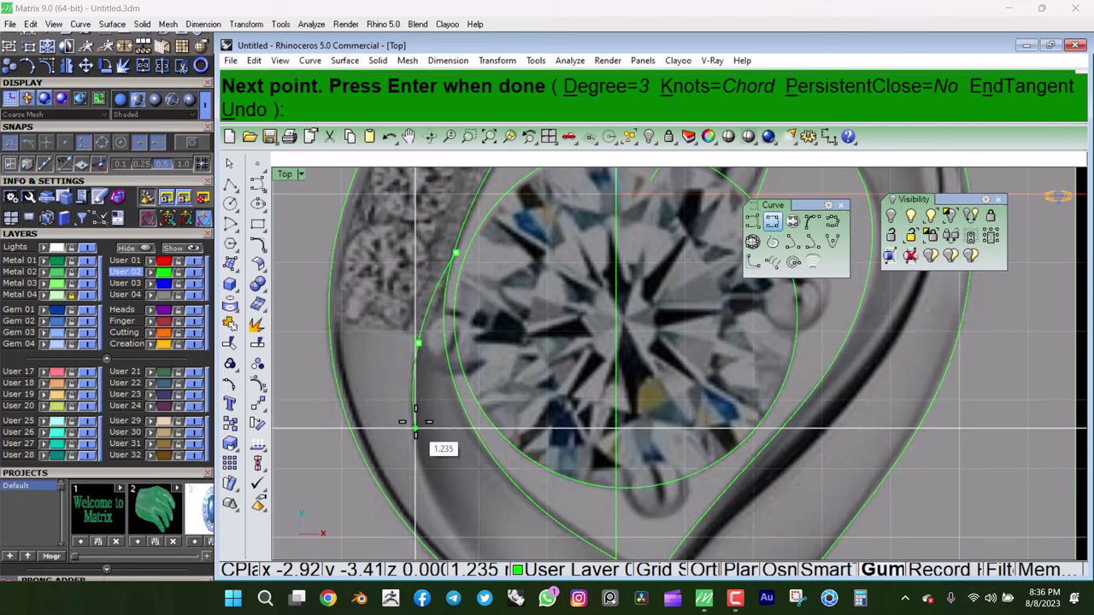
right_drag(415, 421, 416, 317)
scroll(415, 317, down, 1)
click(436, 345)
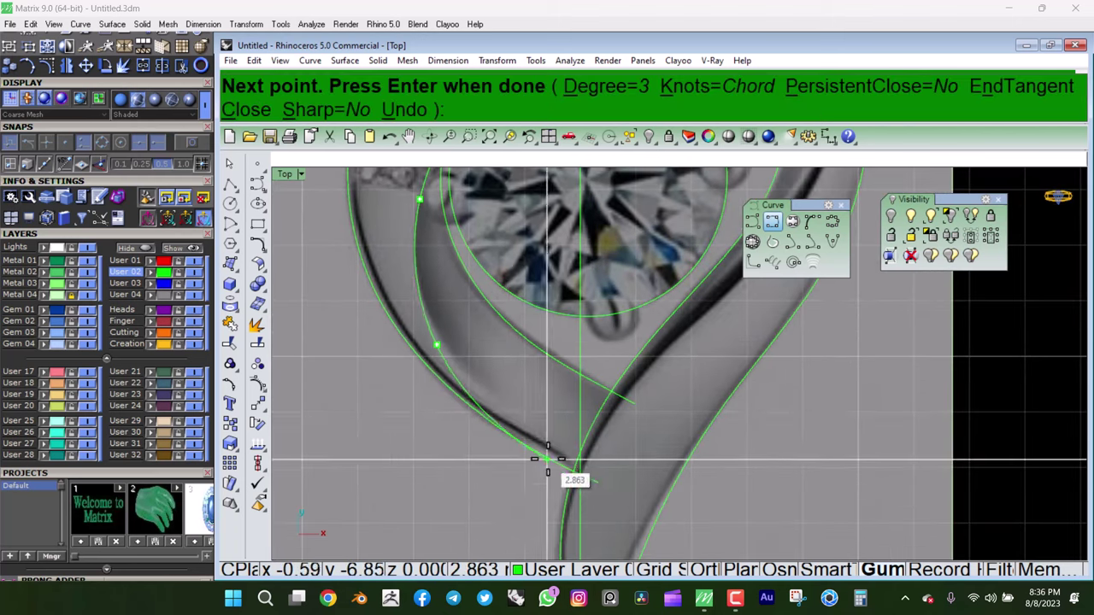
scroll(520, 440, up, 1)
scroll(530, 437, up, 1)
click(529, 435)
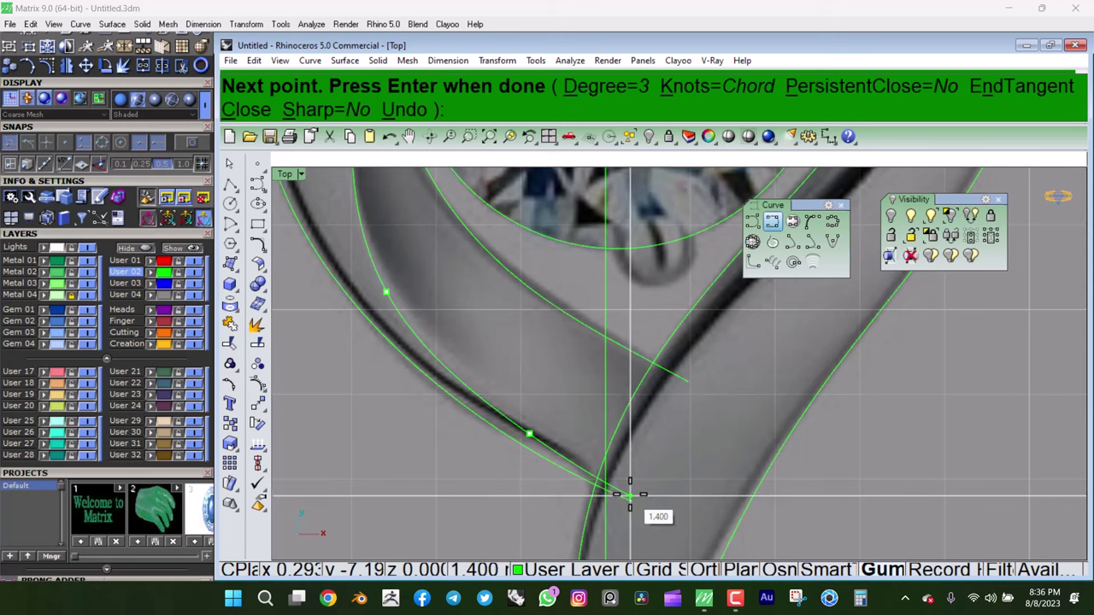
click(630, 494)
key(Return)
- Show the new curve's control points and drag them onto the reference edge
click(506, 421)
right_drag(531, 369, 548, 376)
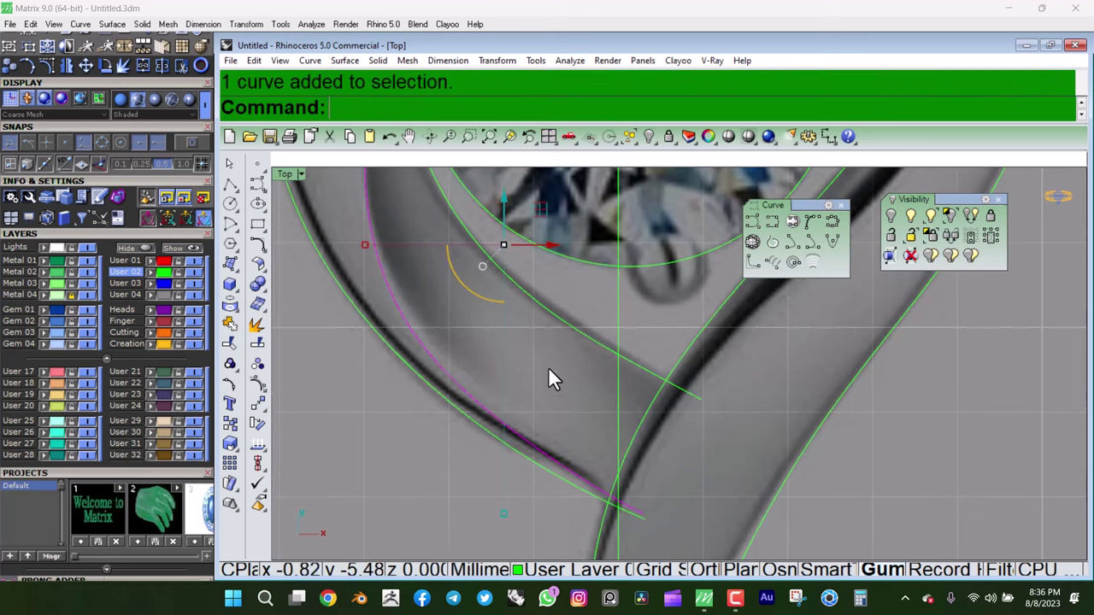
key(F10)
click(369, 319)
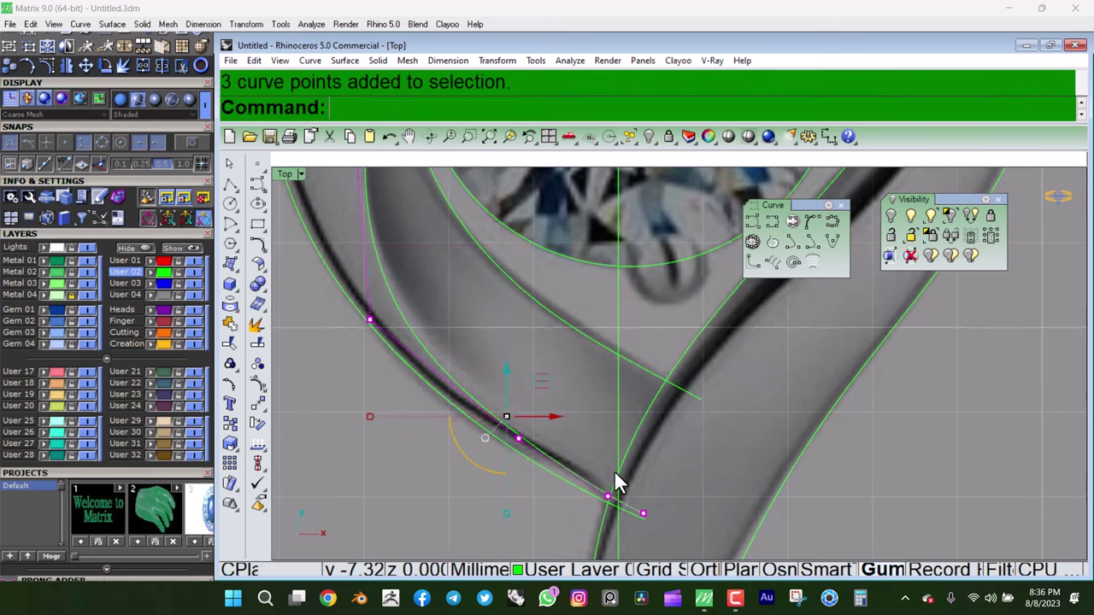
drag(547, 407, 540, 403)
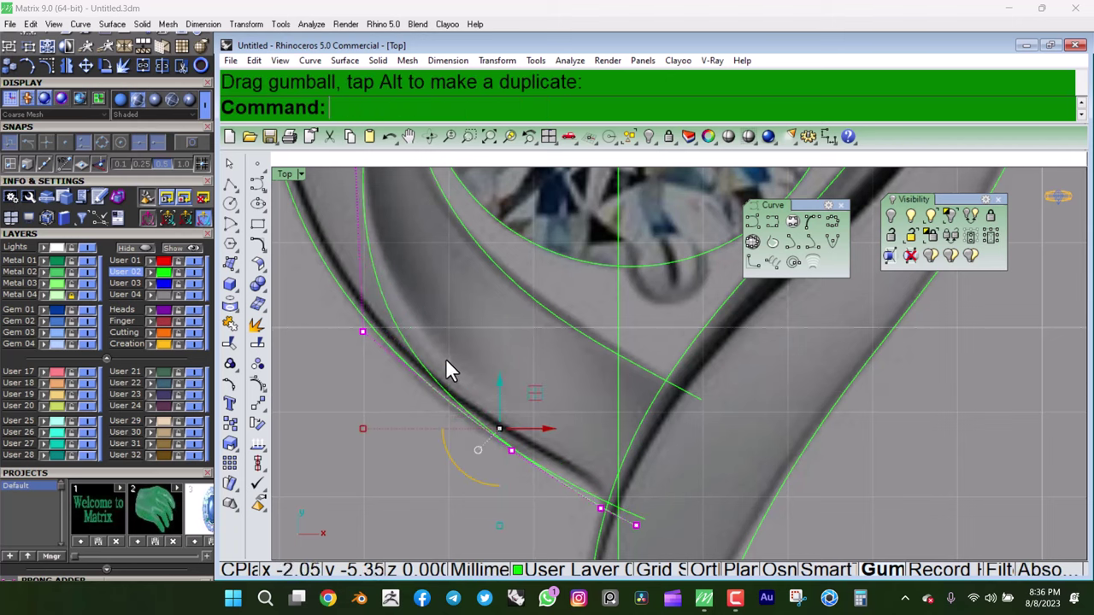
key(Left)
key(Left)
key(Up)
key(Up)
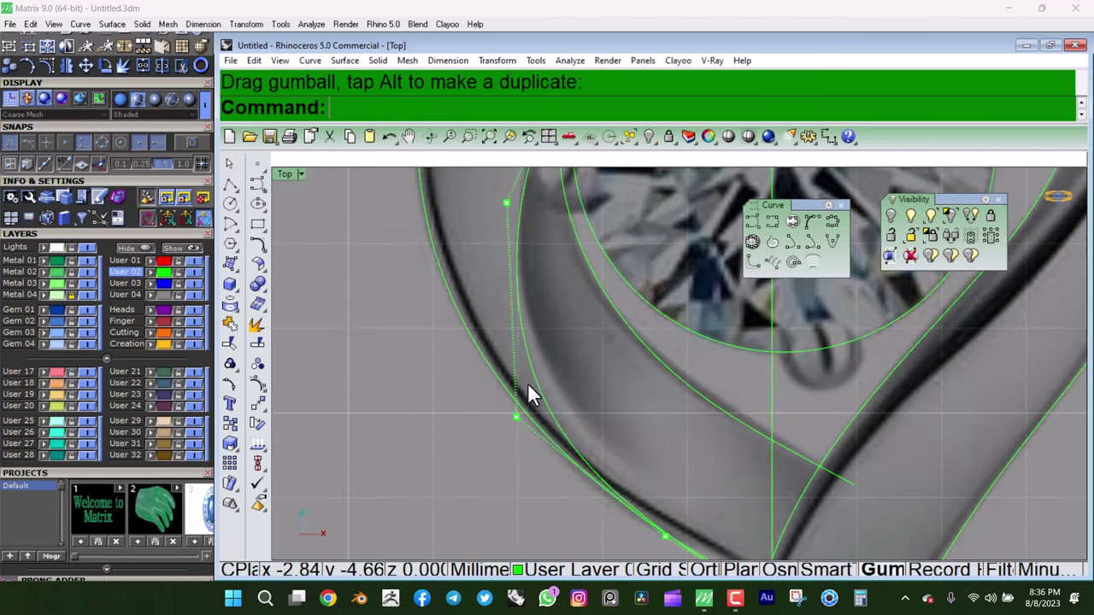
drag(540, 393, 555, 395)
key(Escape)
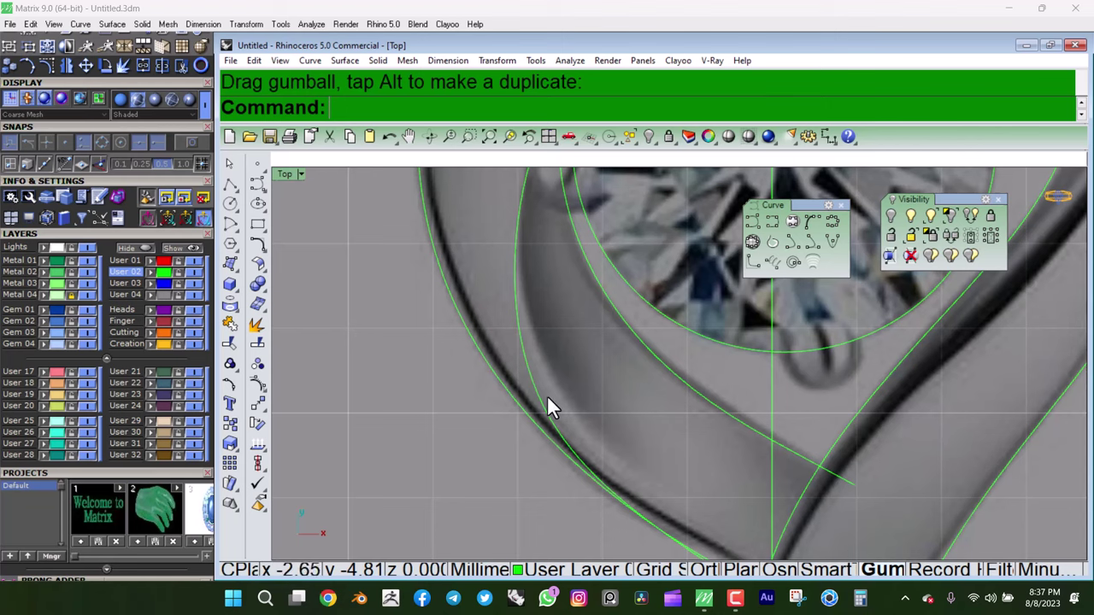
- Reselect the curve and adjust its end points at the crossing
click(530, 414)
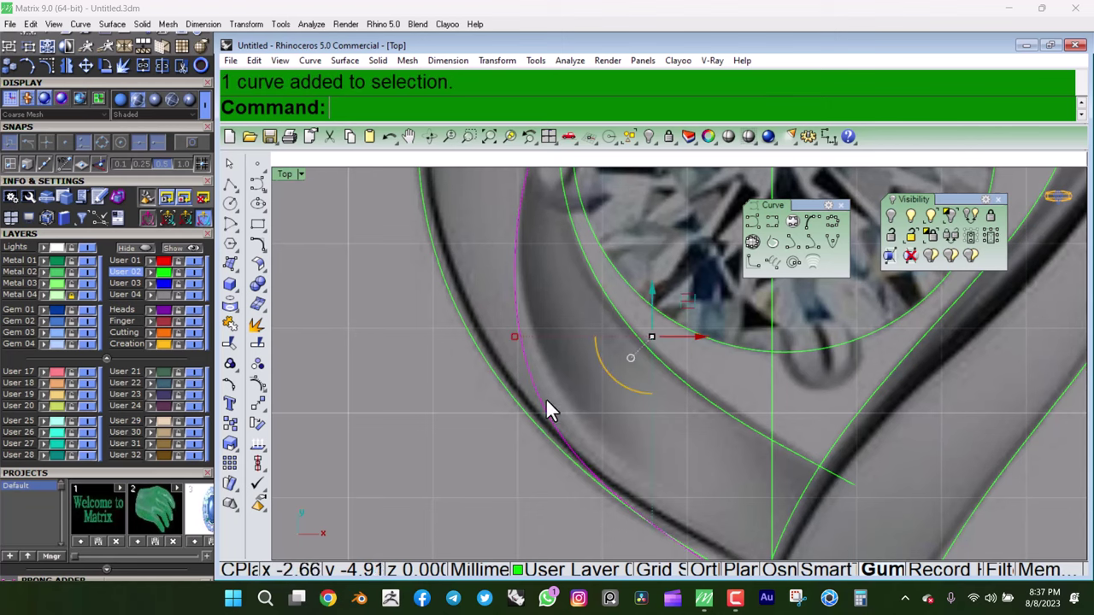
scroll(598, 381, up, 2)
scroll(641, 410, up, 2)
scroll(480, 357, down, 2)
scroll(482, 282, down, 2)
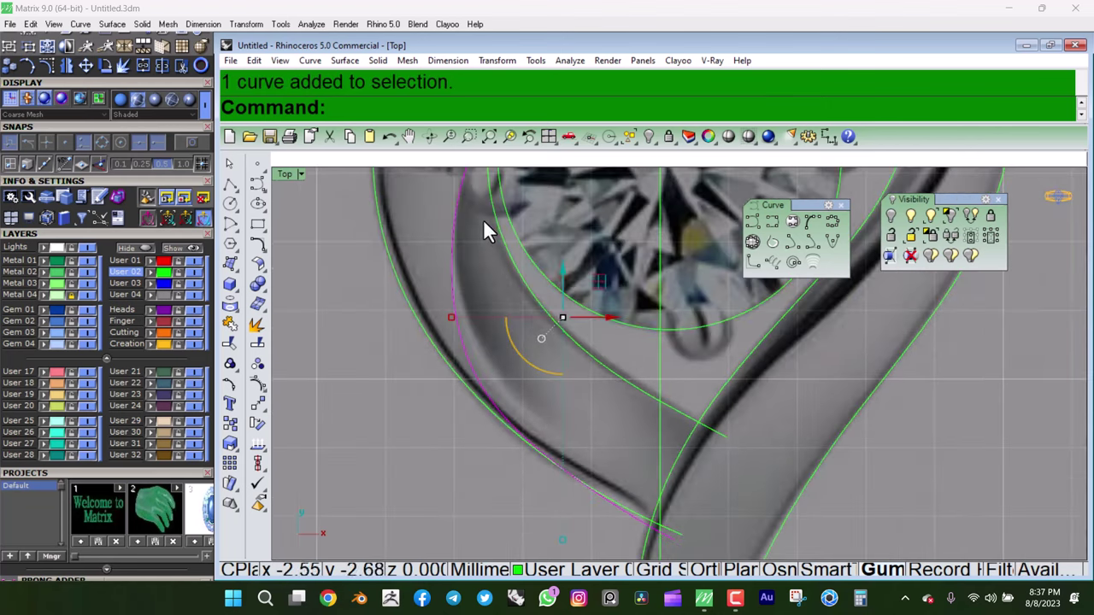
scroll(636, 513, up, 1)
key(F10)
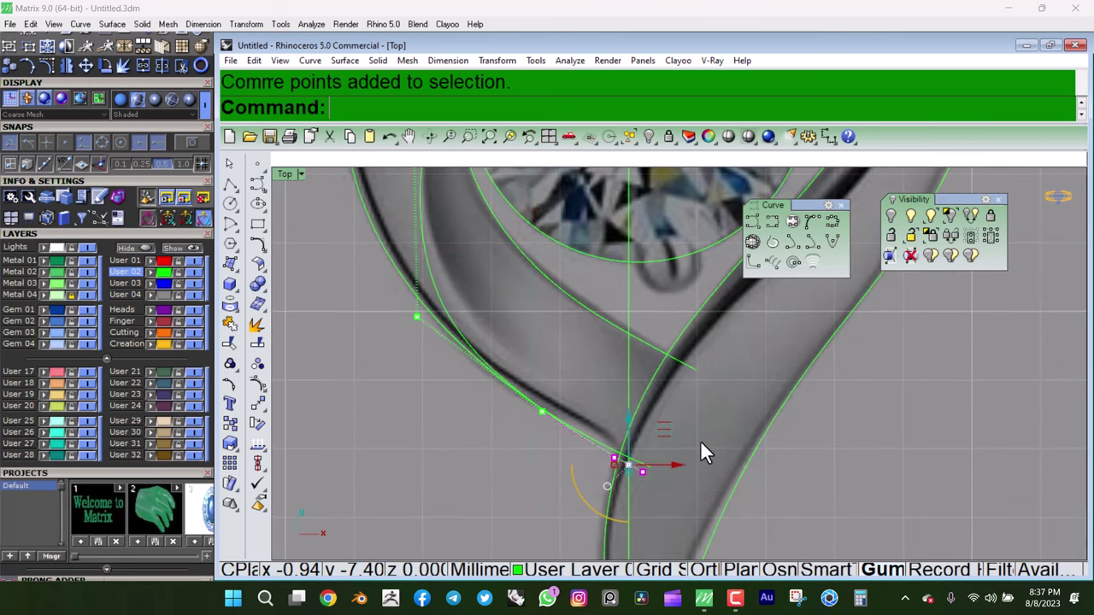
click(666, 436)
scroll(530, 384, down, 3)
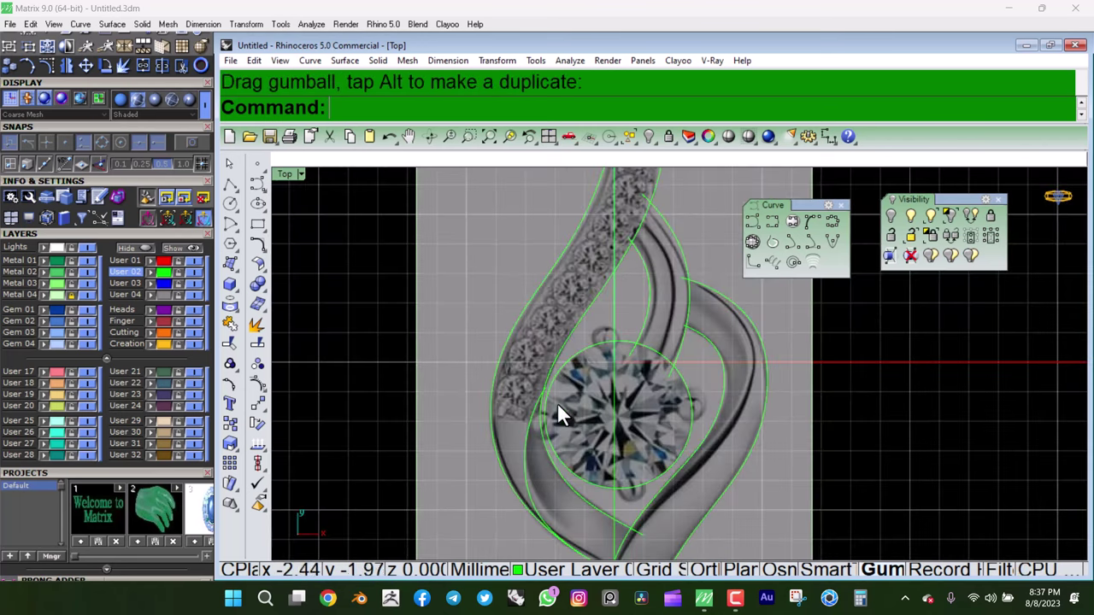
scroll(598, 376, up, 3)
- Draw an interpolated curve along the right arm's dark edge up to its tip
click(772, 221)
scroll(594, 320, up, 2)
scroll(594, 321, up, 2)
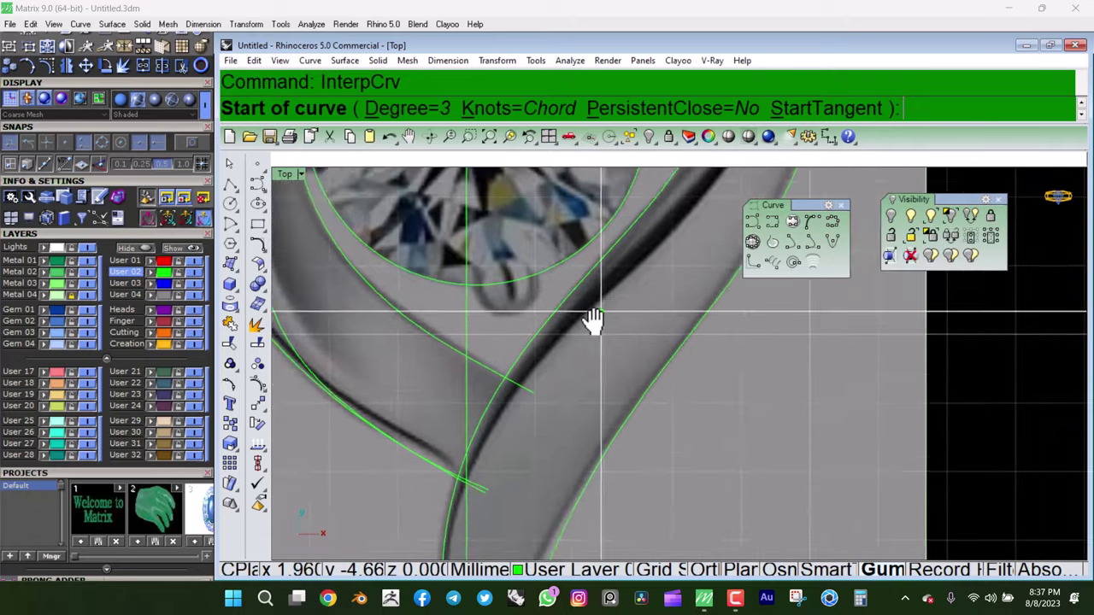
right_drag(594, 320, 517, 447)
click(435, 455)
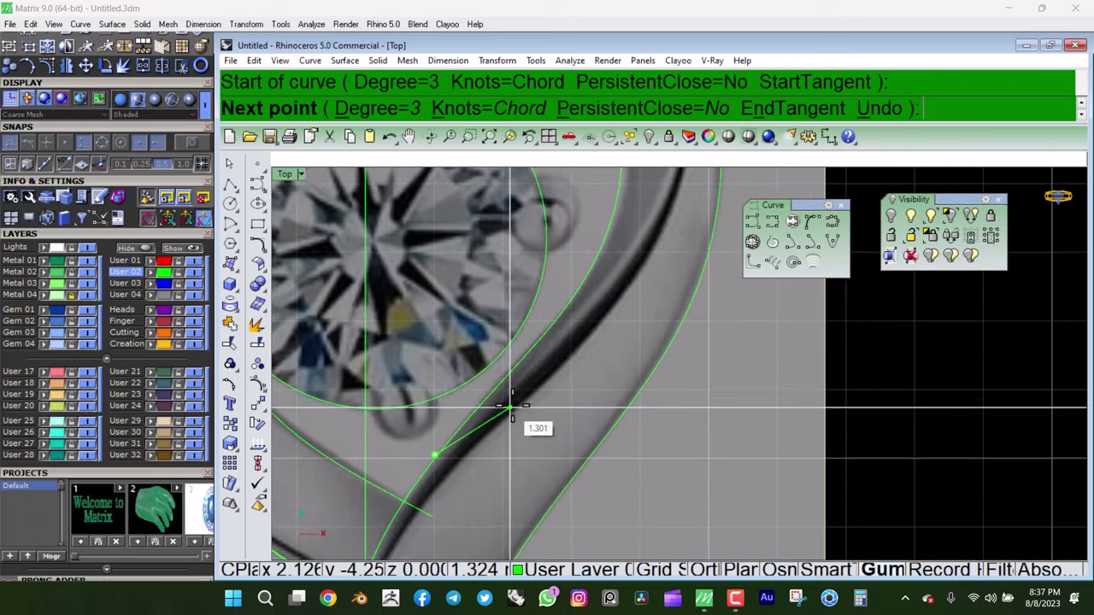
click(510, 408)
scroll(602, 334, up, 2)
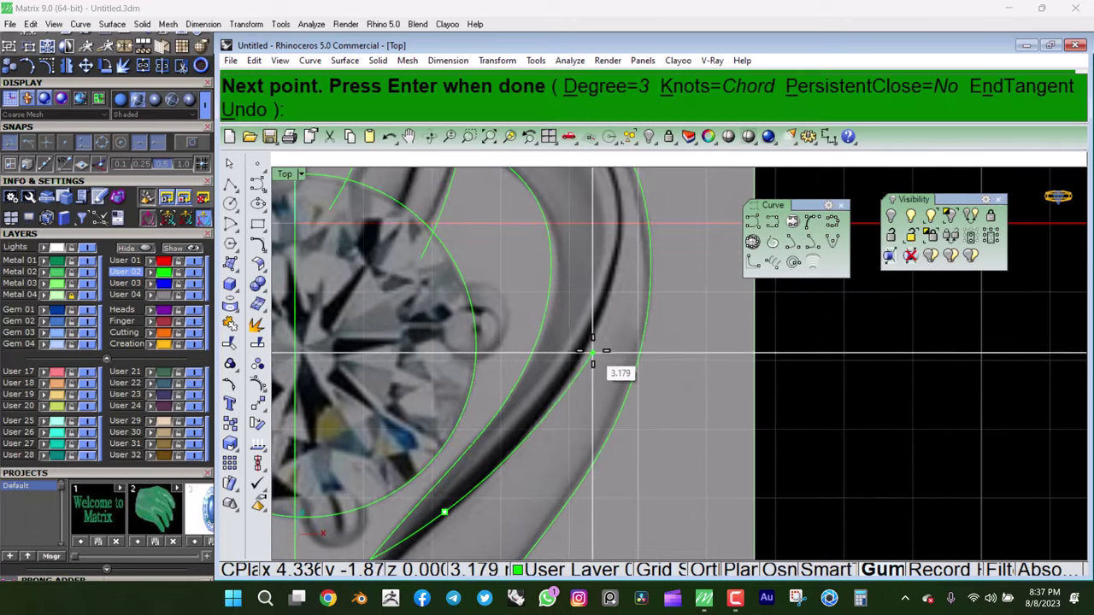
click(564, 378)
right_drag(564, 379, 604, 324)
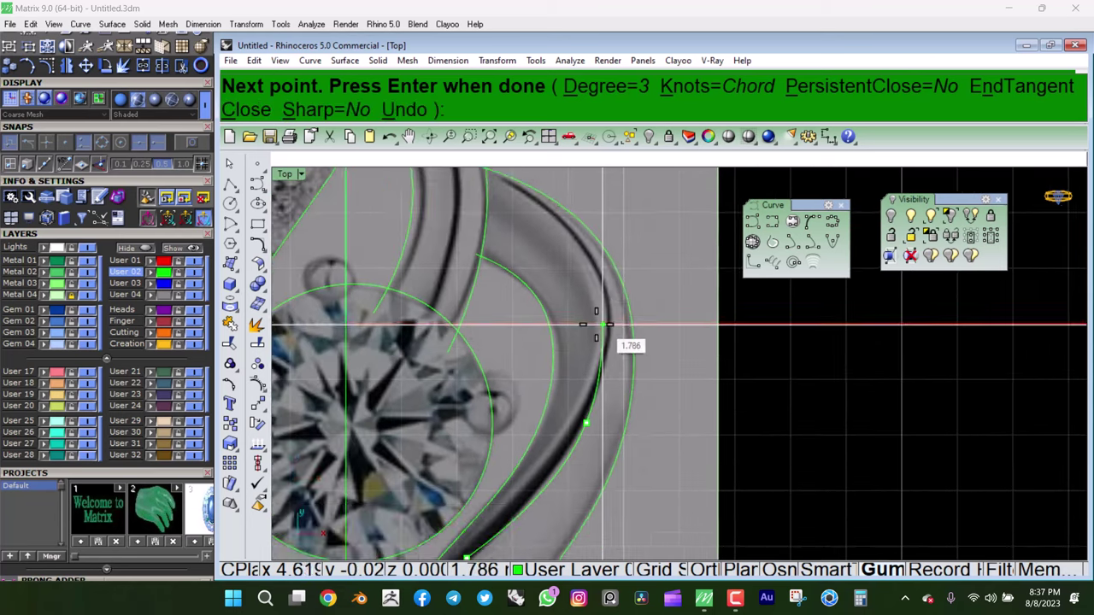
click(604, 325)
right_drag(568, 218, 587, 285)
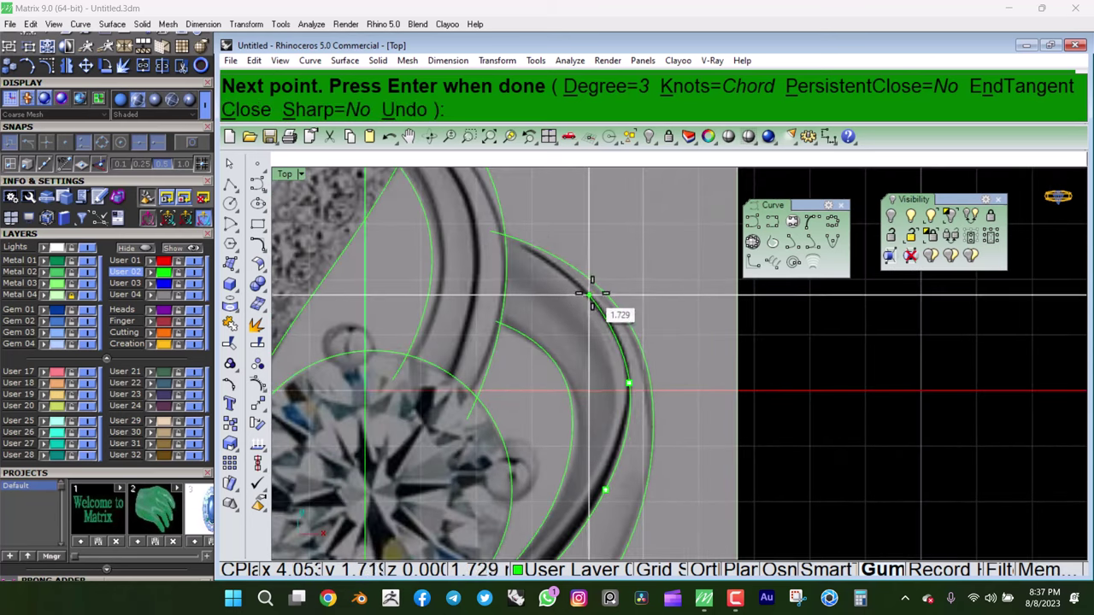
click(587, 292)
scroll(552, 269, up, 3)
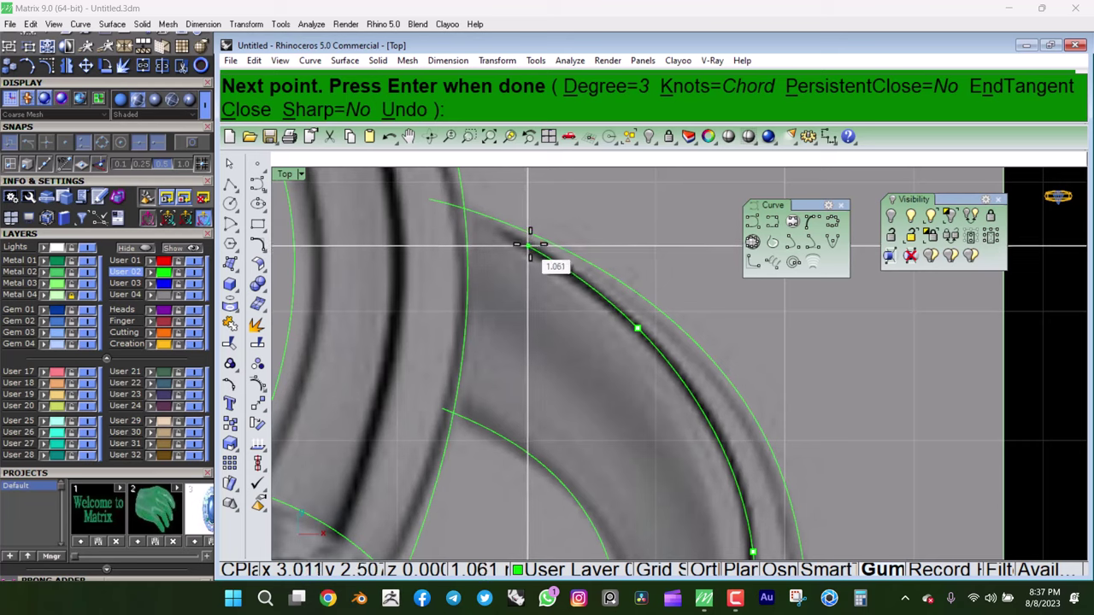
scroll(530, 248, down, 3)
scroll(542, 276, up, 2)
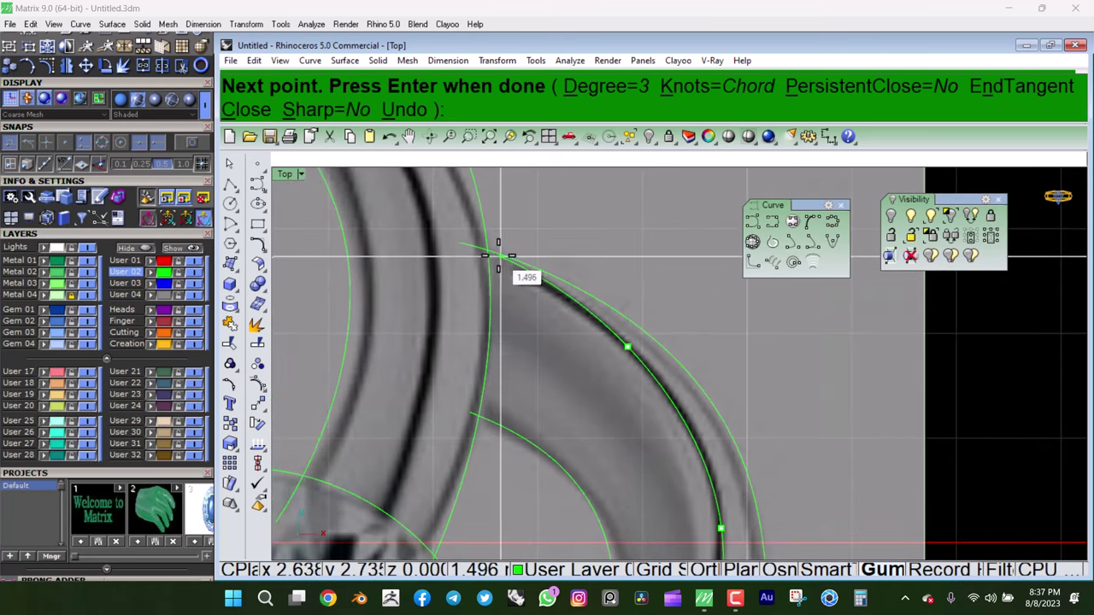
key(Return)
- Move the new curve's end and tip control points onto the band's dark edge
click(587, 312)
scroll(572, 301, down, 2)
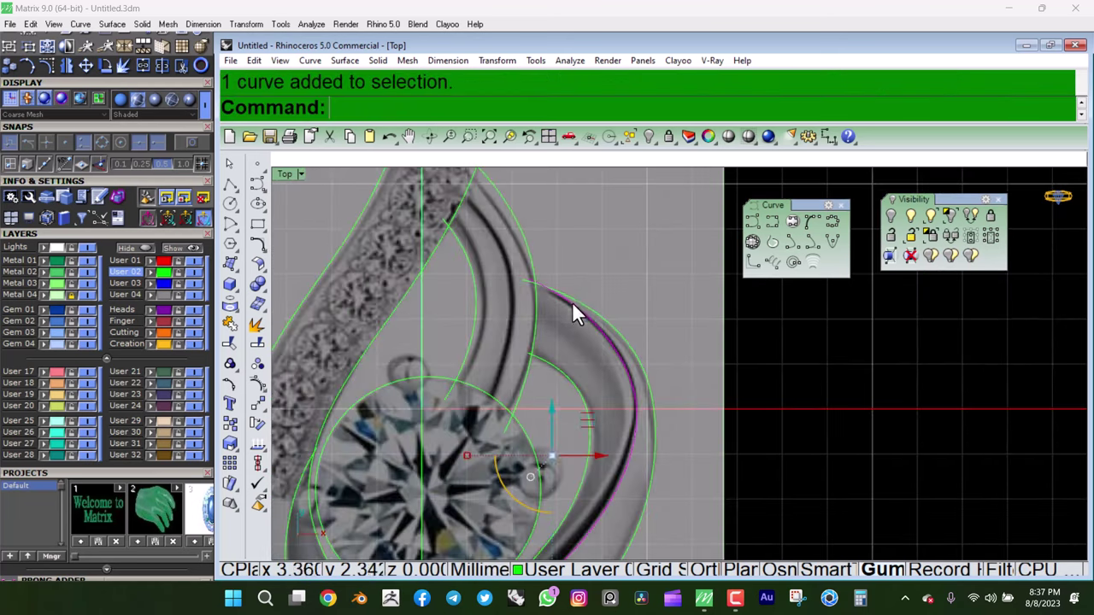
scroll(585, 302, down, 2)
scroll(587, 311, up, 2)
key(F10)
scroll(513, 312, up, 2)
scroll(604, 347, up, 2)
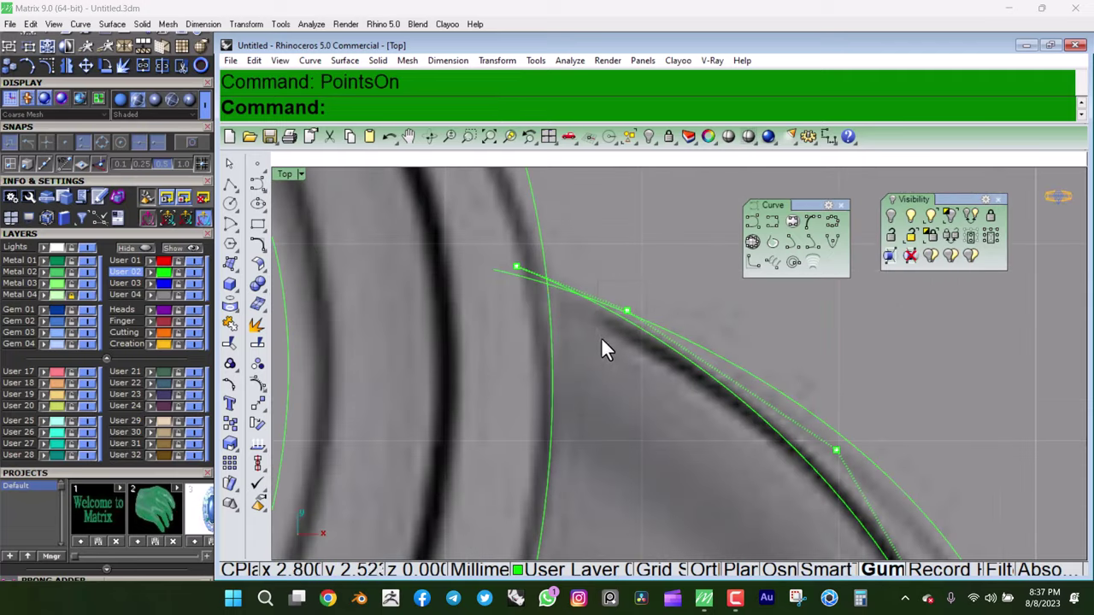
drag(662, 288, 610, 305)
scroll(610, 305, up, 3)
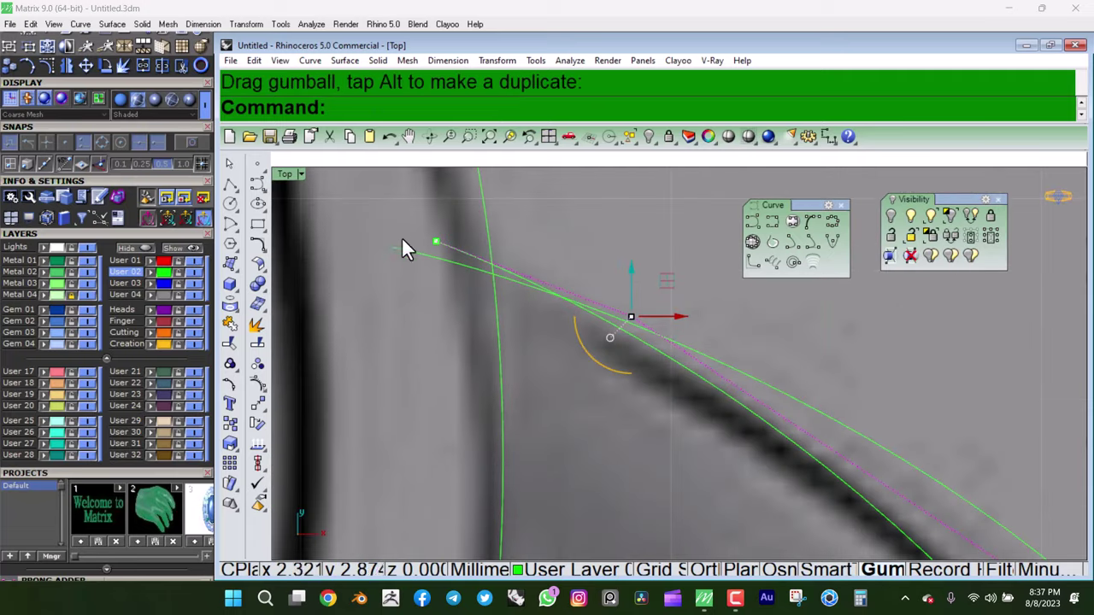
click(631, 318)
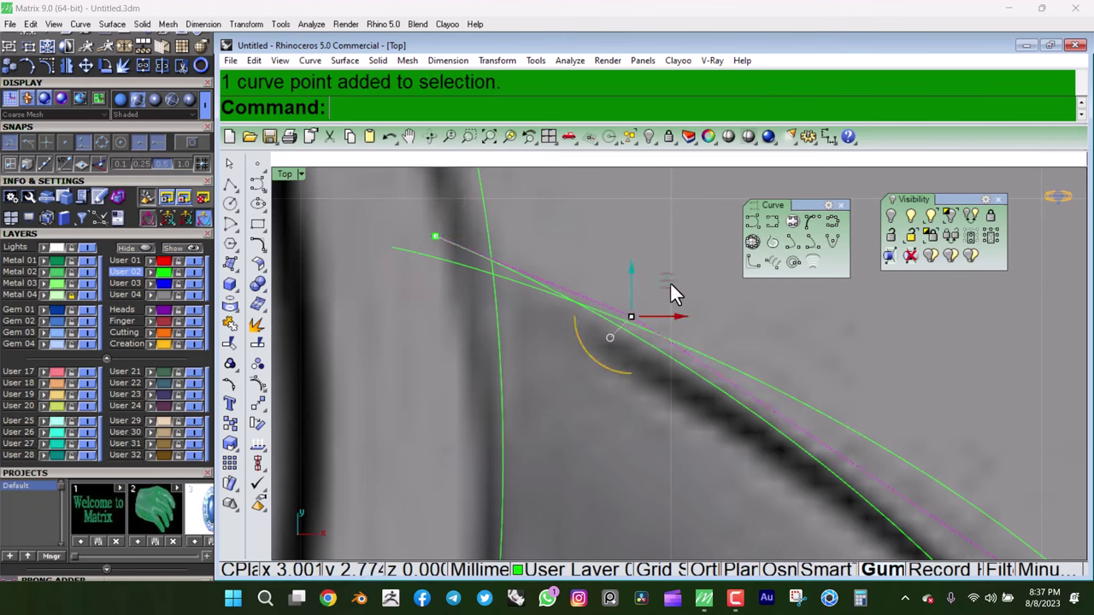
drag(670, 282, 681, 267)
right_drag(680, 267, 604, 269)
drag(768, 319, 760, 323)
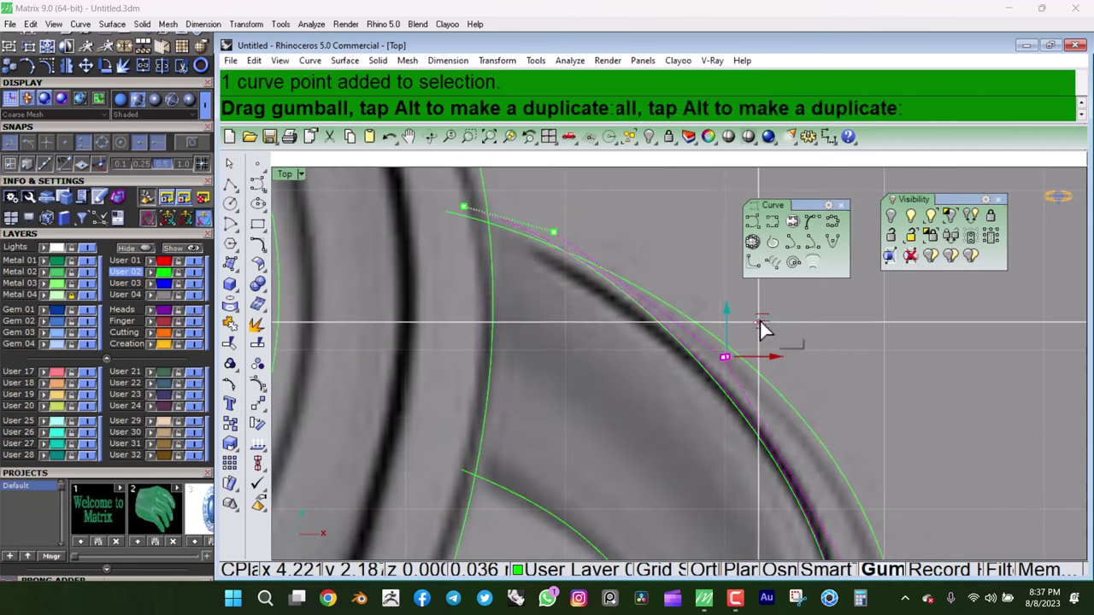
scroll(695, 316, down, 3)
scroll(733, 395, down, 3)
scroll(649, 408, up, 3)
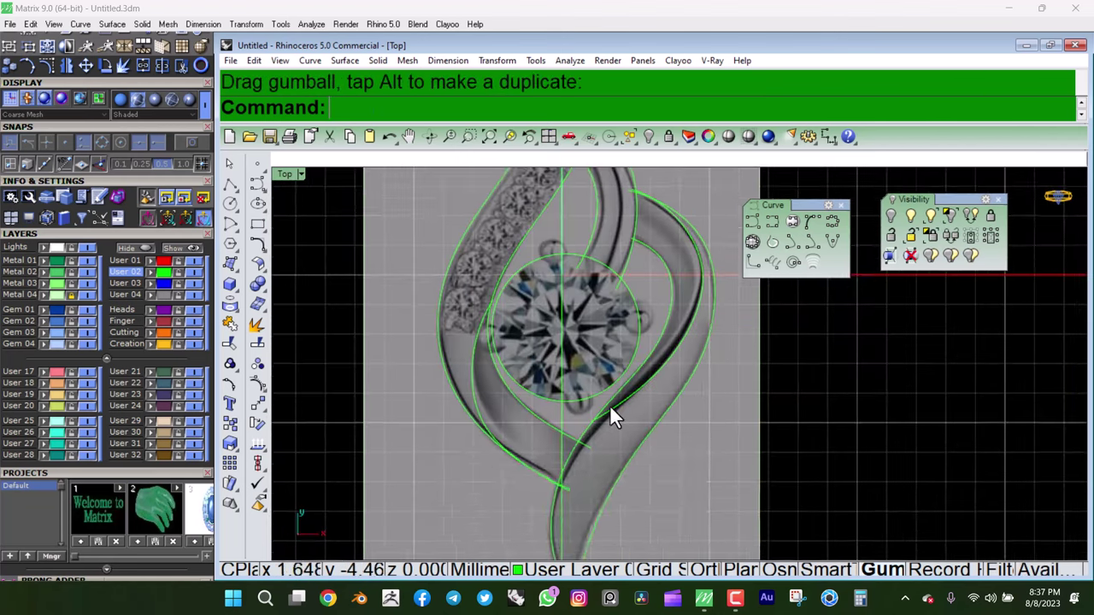
scroll(662, 385, up, 3)
- Reposition the right curve's lower-arm control points to follow the band edge
key(F10)
scroll(581, 444, up, 3)
scroll(585, 432, up, 2)
click(590, 405)
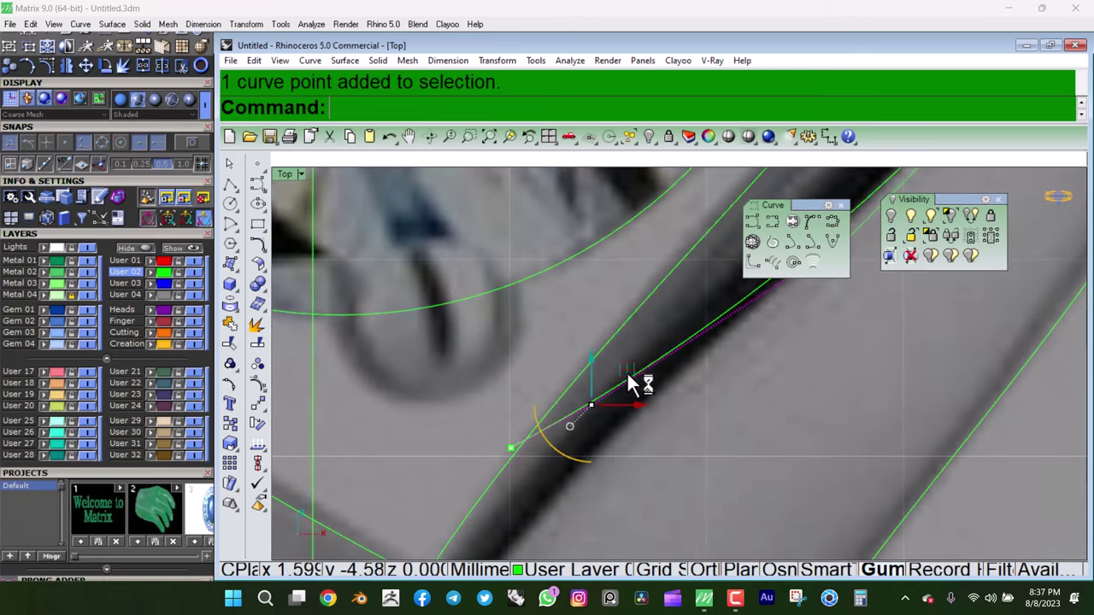
drag(635, 384, 630, 366)
scroll(744, 342, up, 2)
click(660, 457)
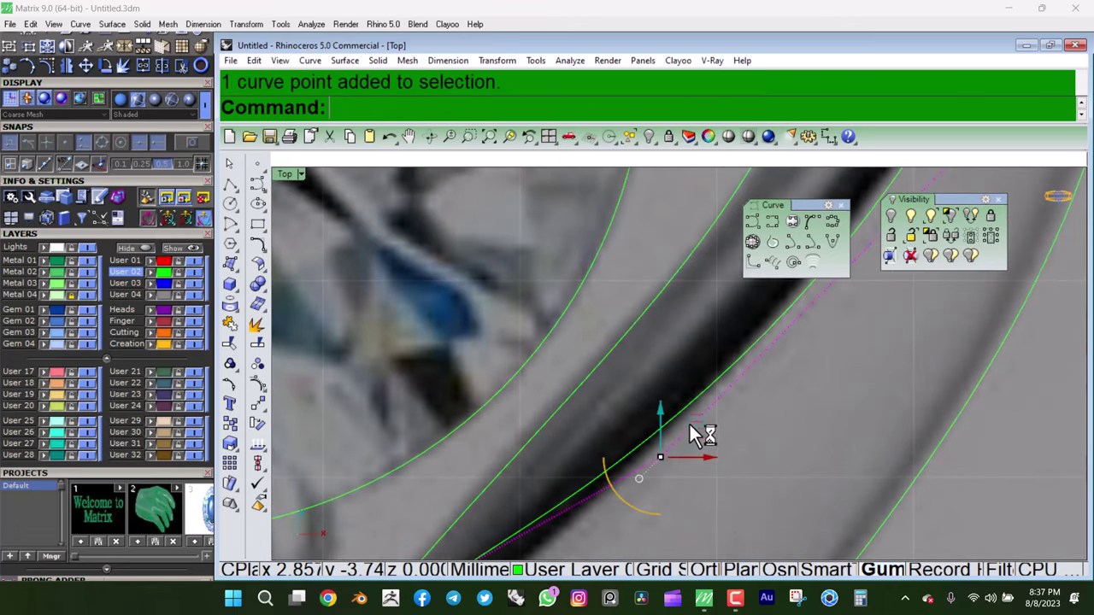
drag(689, 426, 696, 390)
scroll(654, 349, down, 3)
scroll(520, 365, up, 3)
click(557, 391)
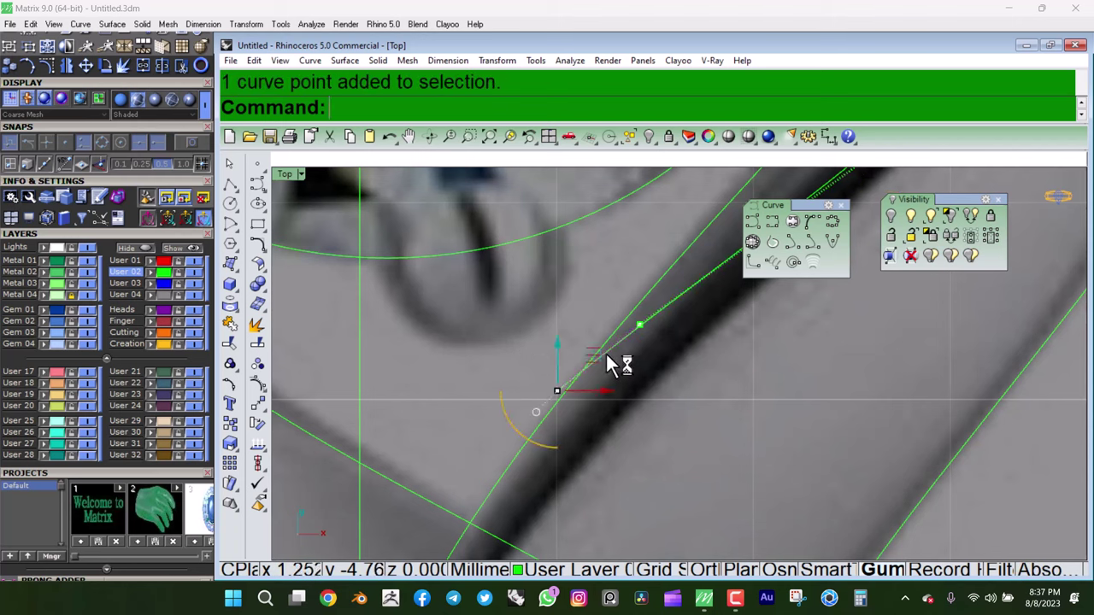
drag(598, 358, 559, 435)
scroll(564, 427, down, 3)
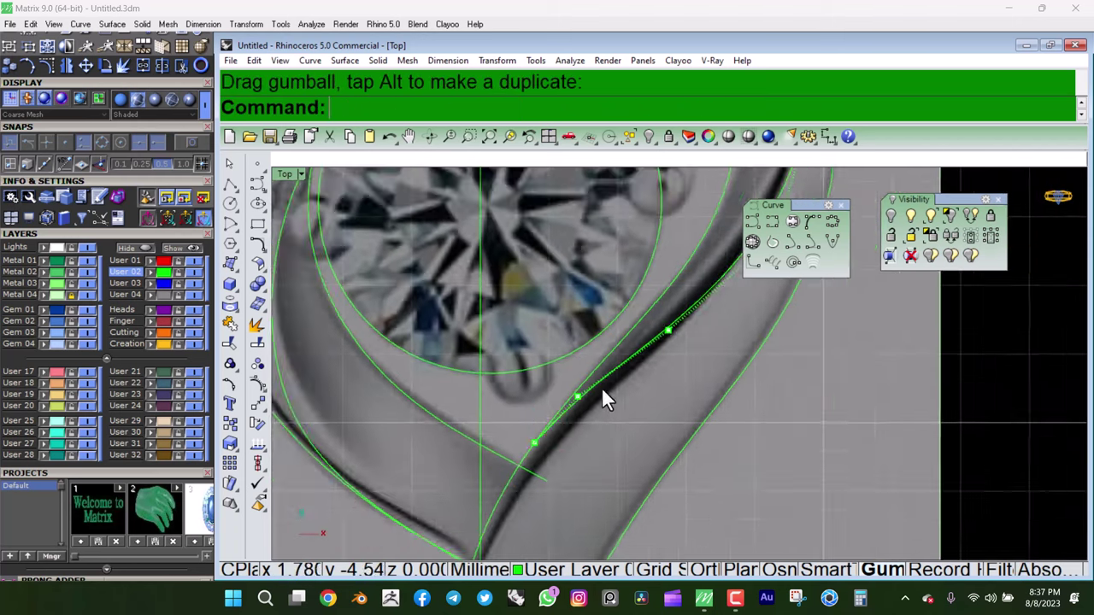
scroll(602, 401, down, 3)
- Move a control point on the right arm's outer curve up-right to match the edge
click(695, 280)
key(F10)
scroll(687, 280, up, 3)
scroll(666, 333, up, 2)
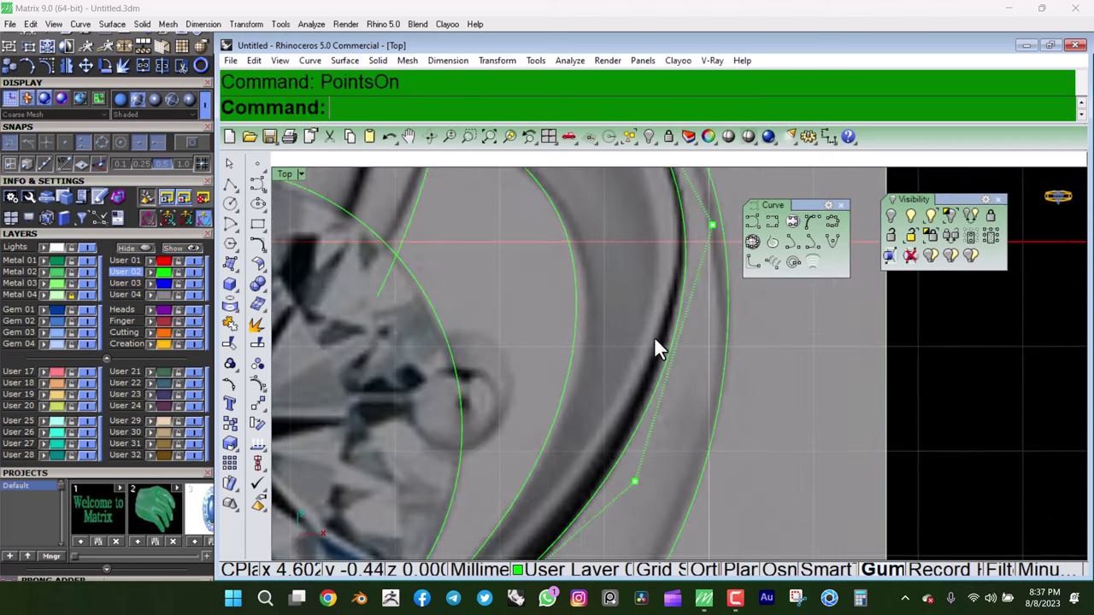
click(634, 481)
drag(666, 446, 668, 275)
scroll(716, 271, up, 2)
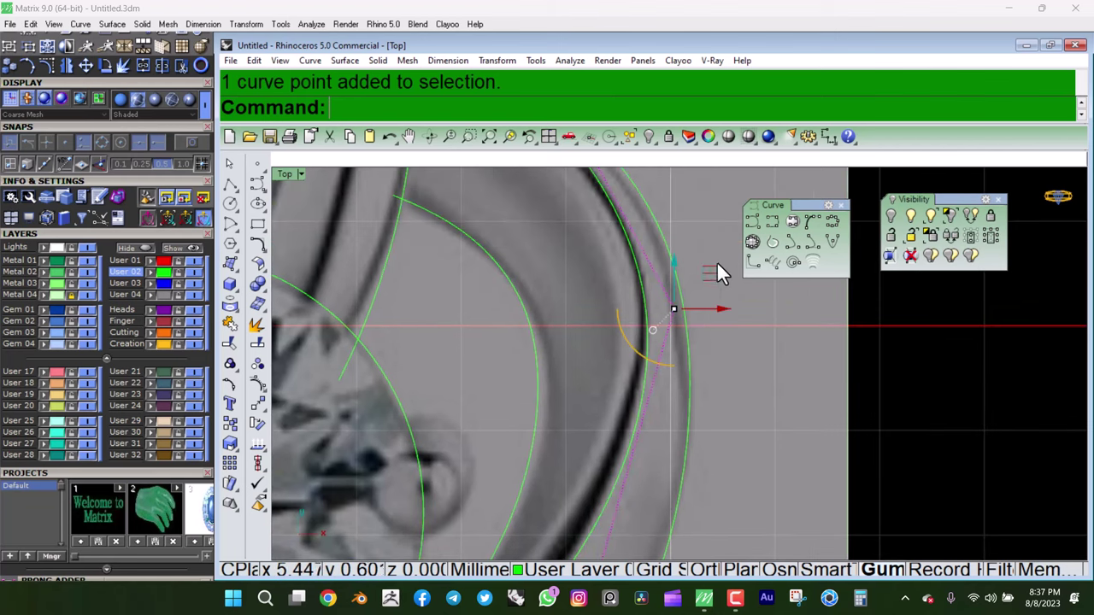
scroll(692, 278, down, 2)
scroll(656, 283, down, 3)
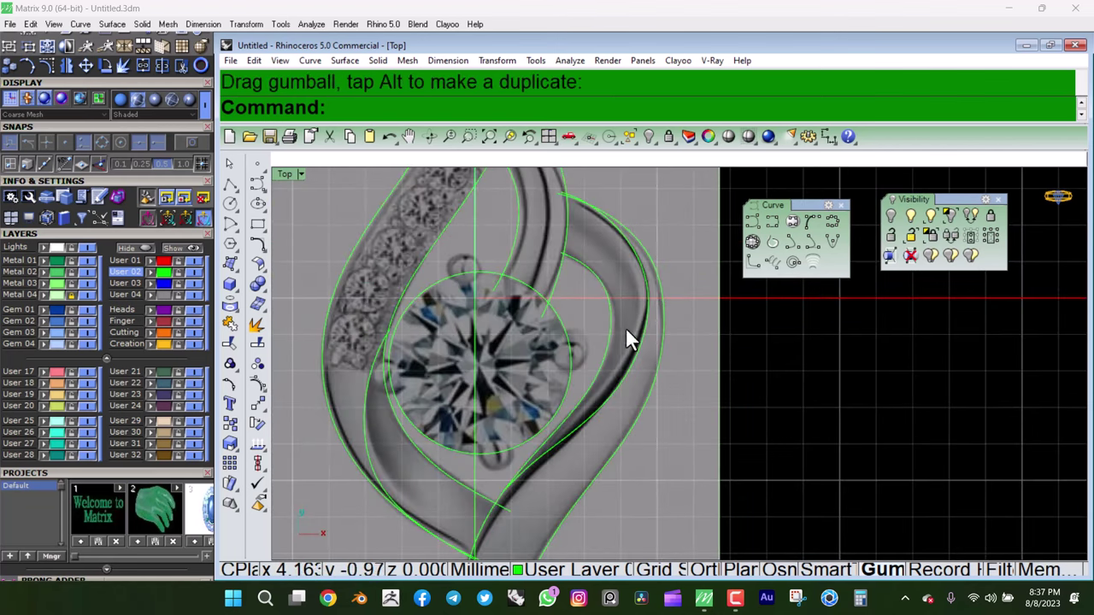
- Nudge control points on the curve left of the diamond to follow the left arm
scroll(376, 347, up, 4)
click(432, 346)
scroll(427, 363, up, 2)
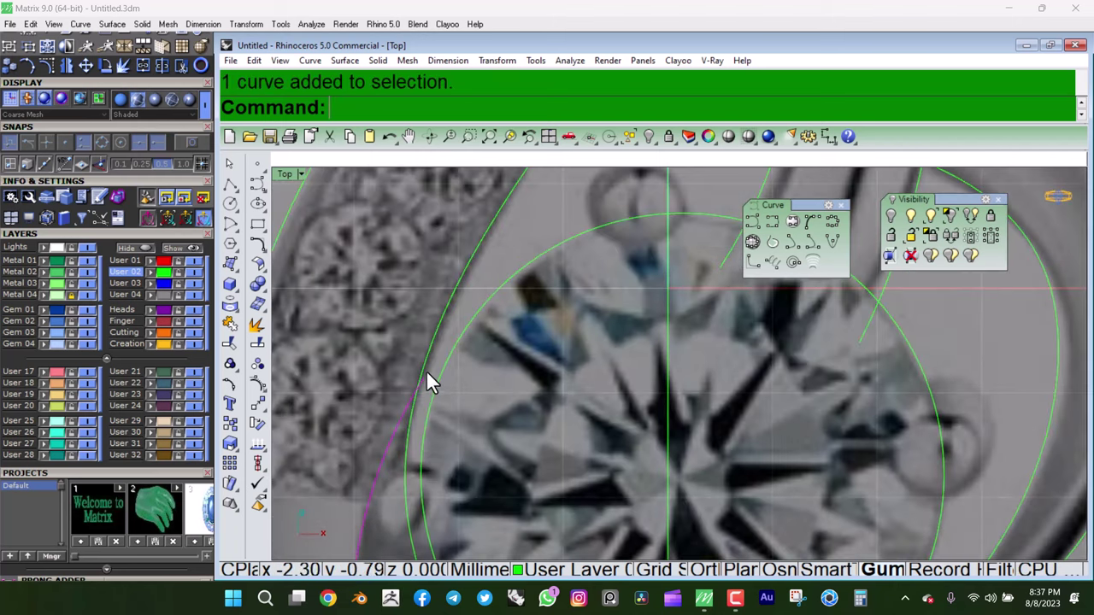
scroll(423, 370, up, 2)
key(F10)
click(418, 387)
drag(451, 355, 464, 354)
scroll(453, 367, down, 5)
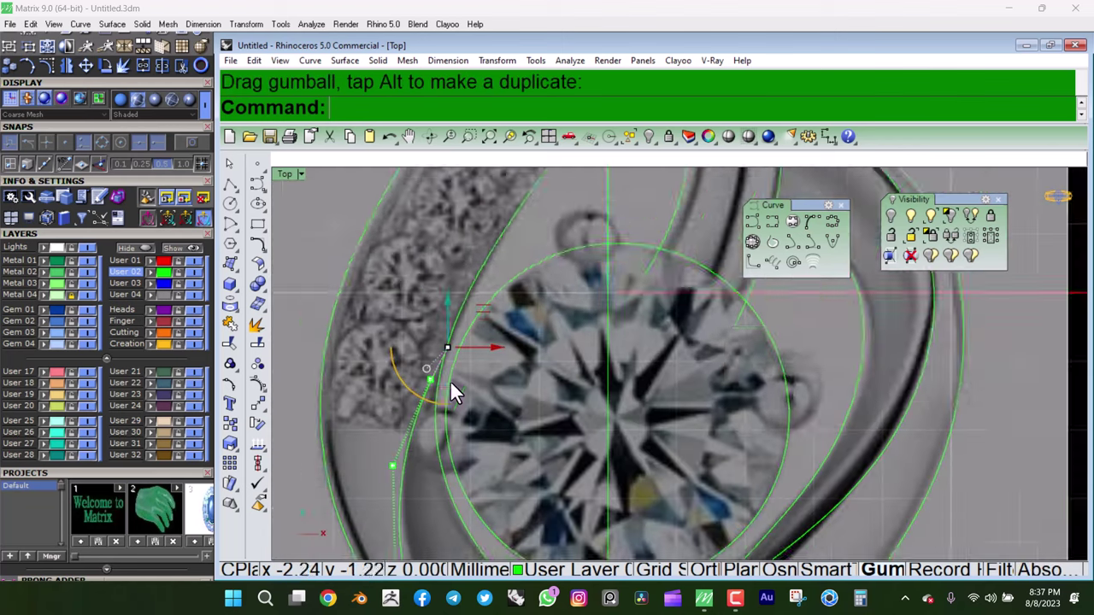
scroll(451, 377, up, 3)
click(428, 423)
drag(475, 392, 479, 389)
scroll(516, 349, down, 4)
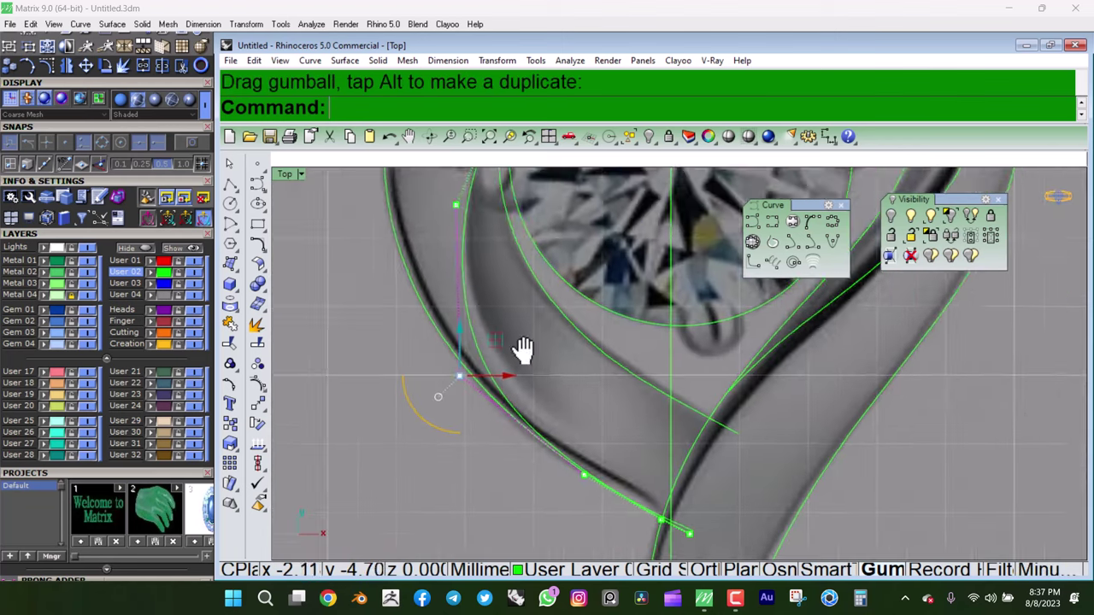
scroll(579, 407, up, 2)
scroll(559, 383, down, 3)
scroll(599, 288, down, 3)
scroll(598, 288, up, 3)
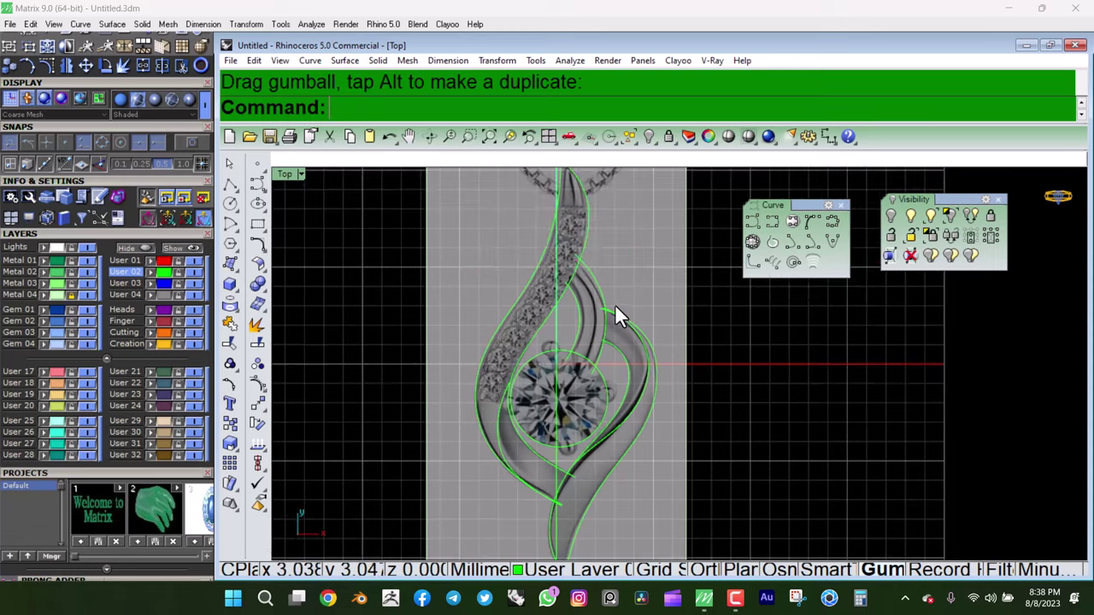
scroll(614, 308, up, 1)
scroll(566, 338, down, 2)
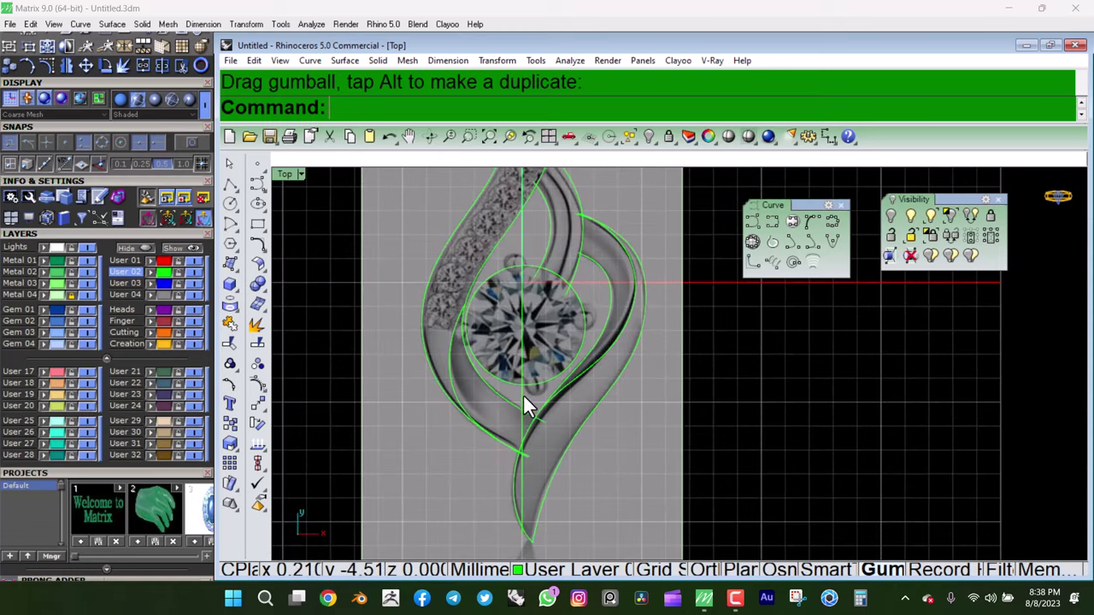
scroll(549, 294, down, 2)
scroll(570, 280, up, 1)
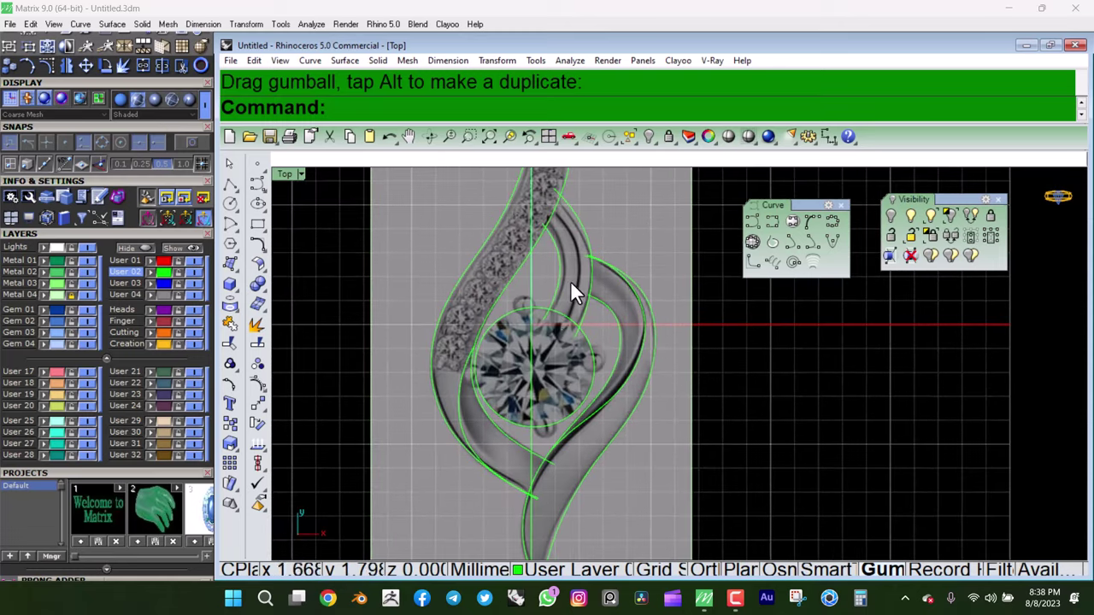
scroll(583, 312, up, 1)
scroll(578, 226, up, 2)
- Adjust the tip control points of the curve running up to the bail
click(581, 233)
key(F10)
scroll(571, 248, up, 2)
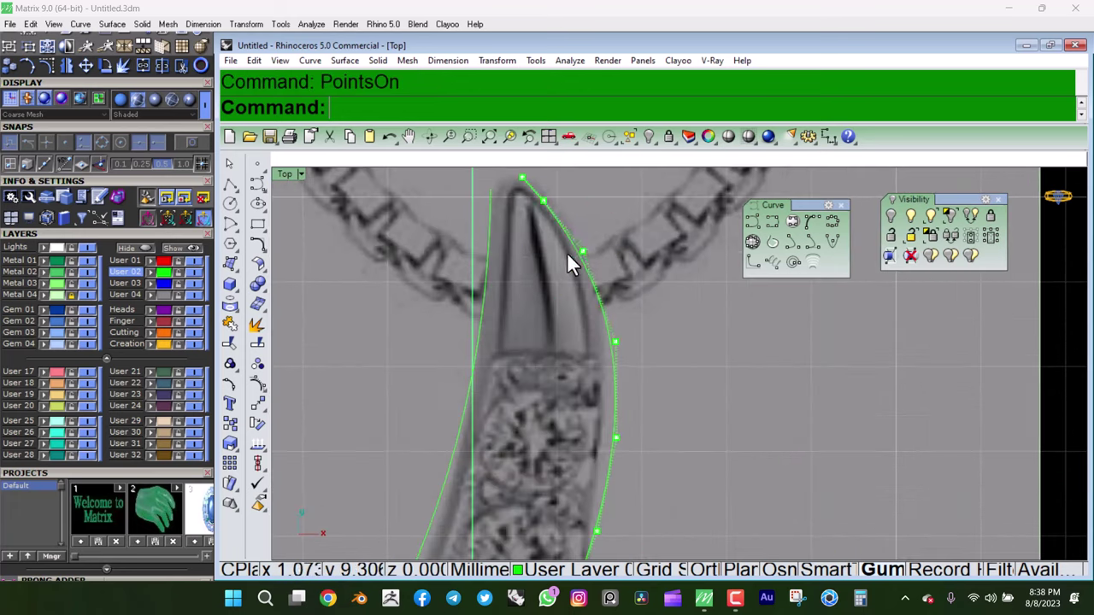
click(568, 255)
scroll(564, 274, up, 1)
right_drag(564, 276, 564, 293)
click(543, 266)
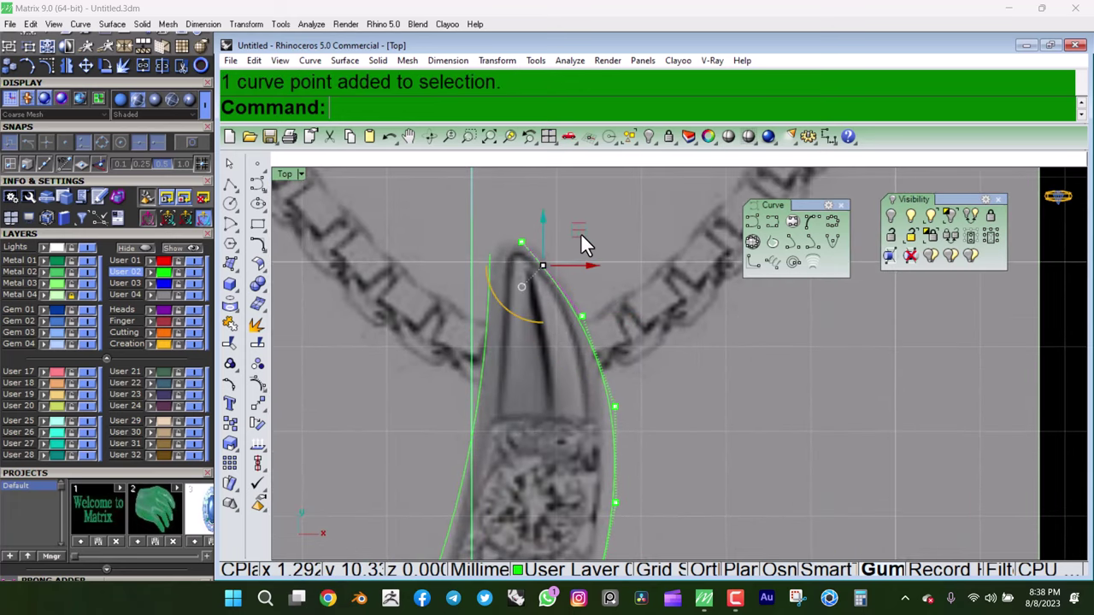
scroll(580, 233, down, 3)
scroll(559, 259, down, 2)
key(Escape)
- Hide the reference pendant image and the grid, then orbit to an oblique angle
click(526, 390)
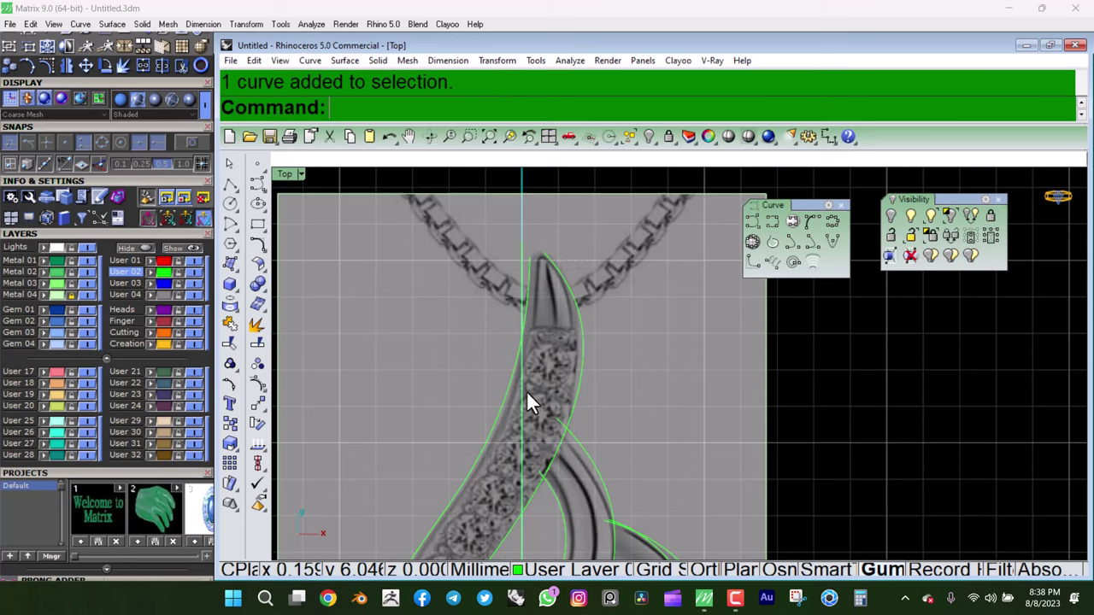
mouse_move(527, 391)
right_down()
mouse_move(520, 363)
mouse_move(582, 315)
right_up()
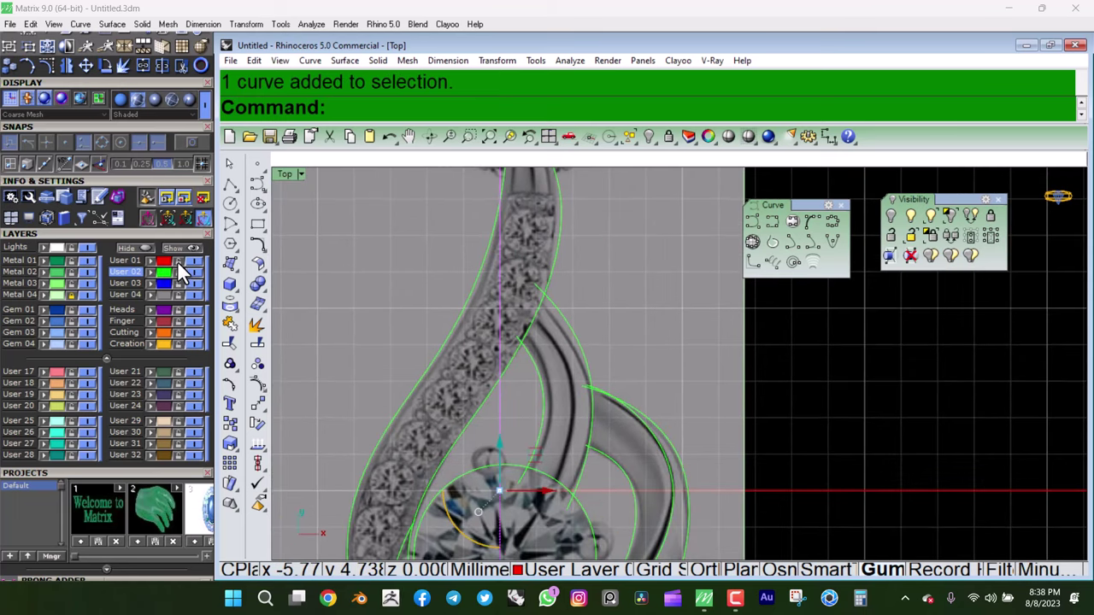
scroll(499, 205, down, 3)
scroll(538, 325, down, 1)
click(91, 294)
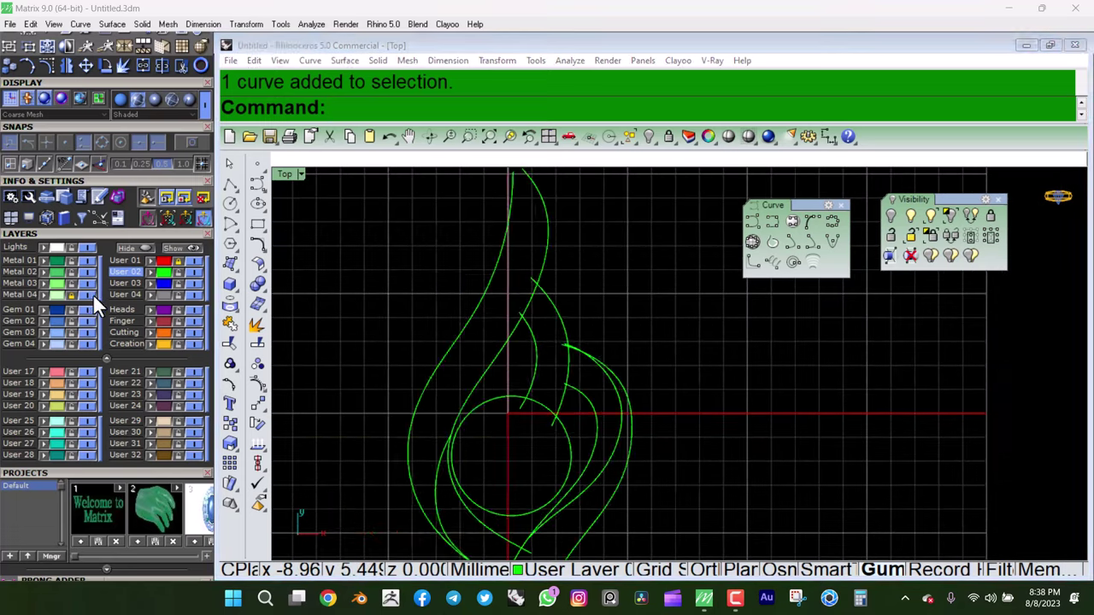
scroll(603, 340, down, 2)
key(F7)
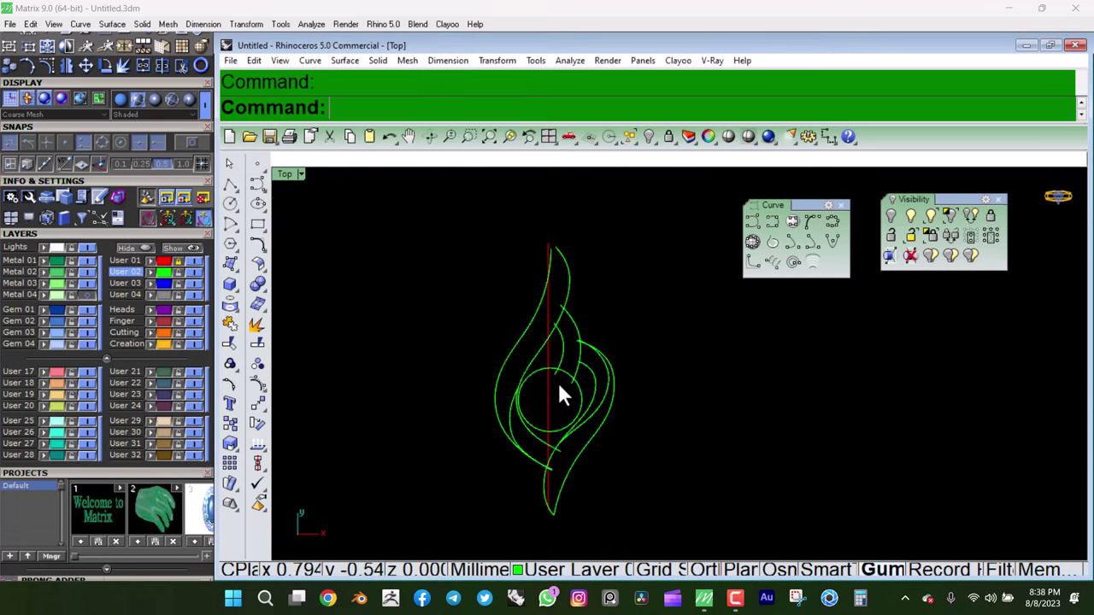
scroll(569, 336, up, 2)
scroll(599, 282, down, 1)
mouse_move(598, 282)
ctrl+shift+right_down()
mouse_move(496, 293)
mouse_move(359, 238)
mouse_move(606, 348)
ctrl+shift+right_up()
- Return to the Top view, select two flame curves and pan to their upper tips
key(ctrl+F1)
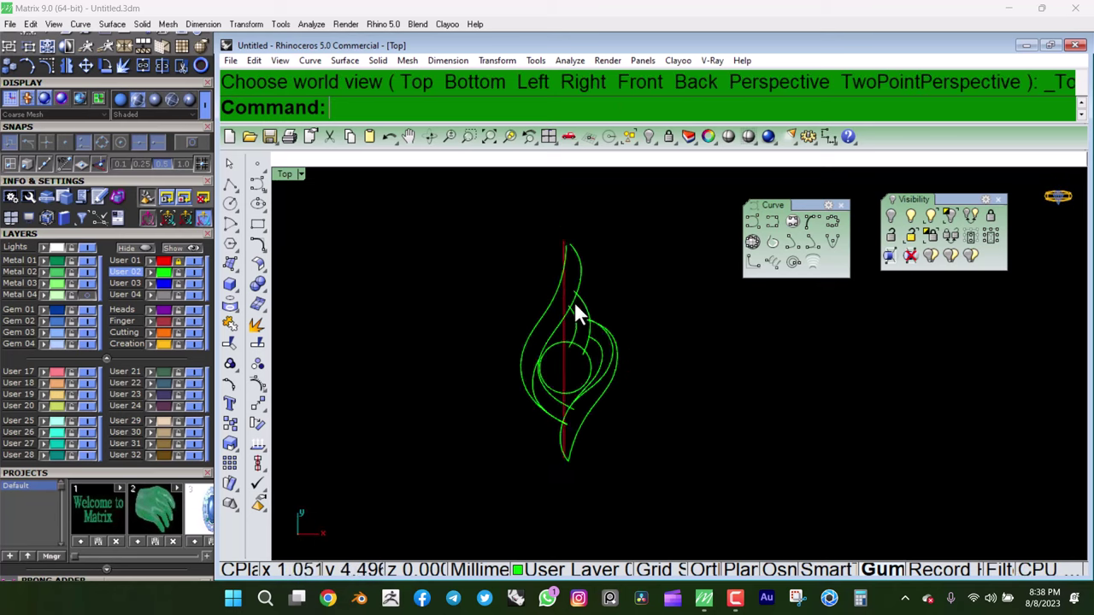
drag(571, 256, 573, 256)
ctrl+shift+right_drag(572, 256, 609, 295)
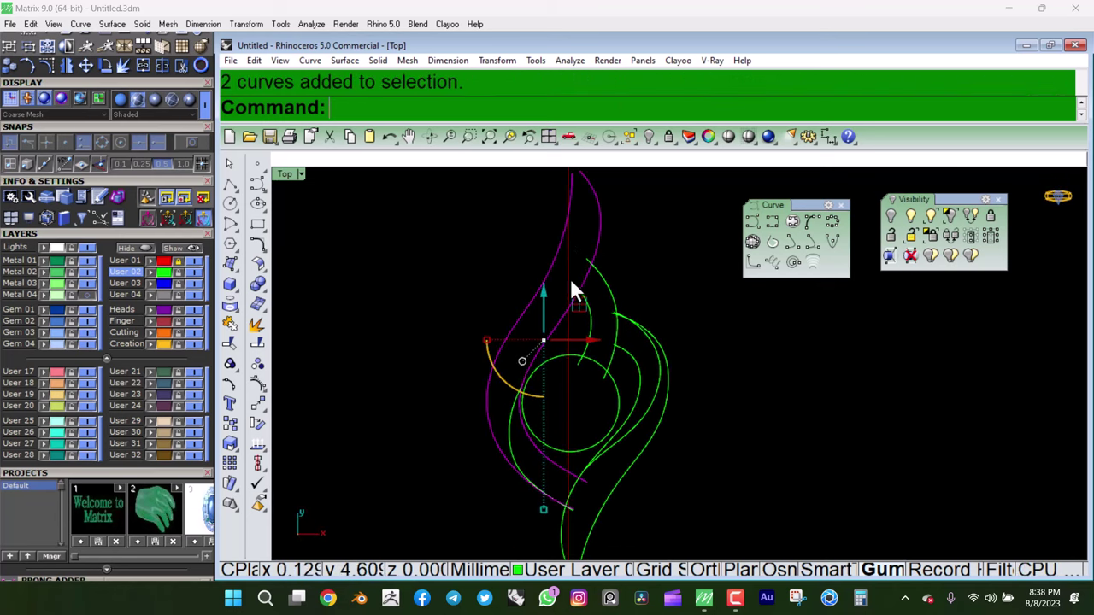
mouse_move(546, 231)
ctrl+shift+right_down()
mouse_move(593, 225)
mouse_move(569, 214)
mouse_move(335, 213)
ctrl+shift+right_up()
- Draw a short polyline joining the two curve ends at the band's top tip
click(229, 183)
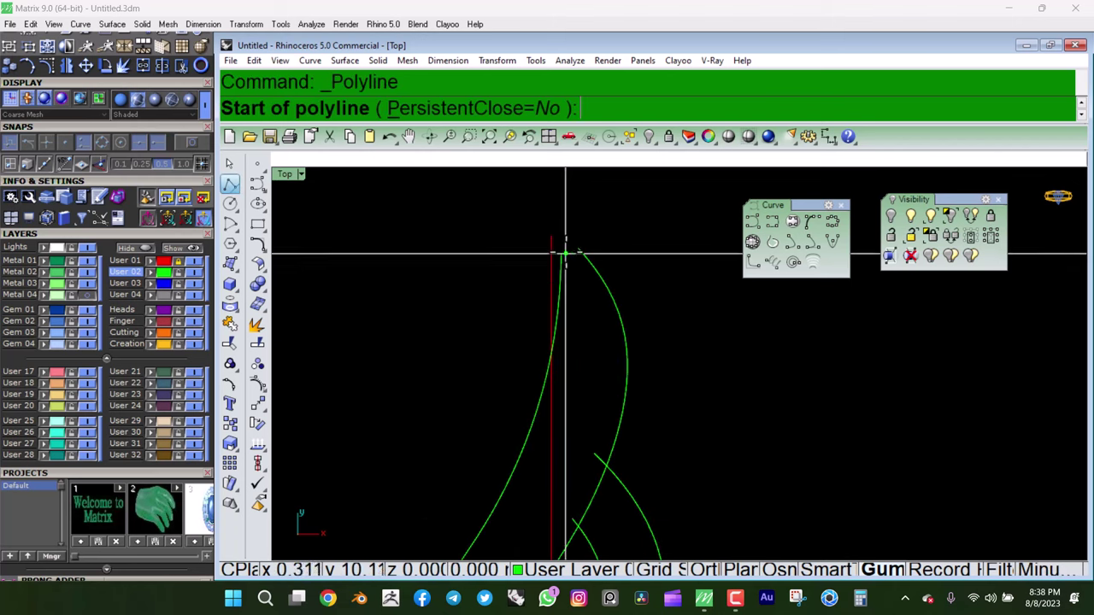
click(567, 251)
key(Escape)
click(229, 184)
scroll(649, 223, up, 3)
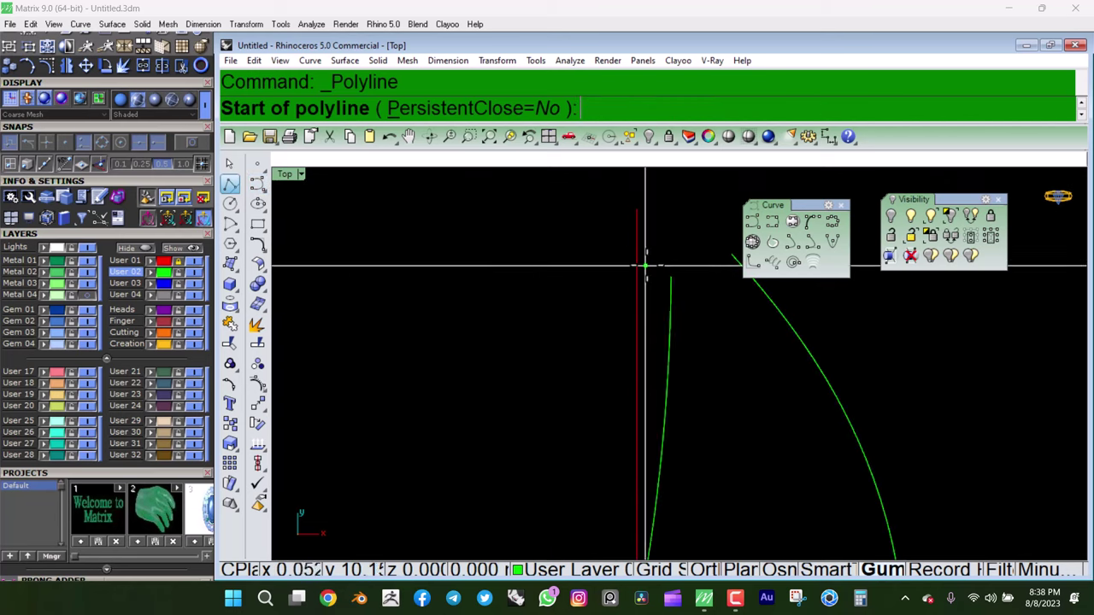
scroll(662, 273, up, 2)
click(671, 277)
scroll(671, 279, down, 3)
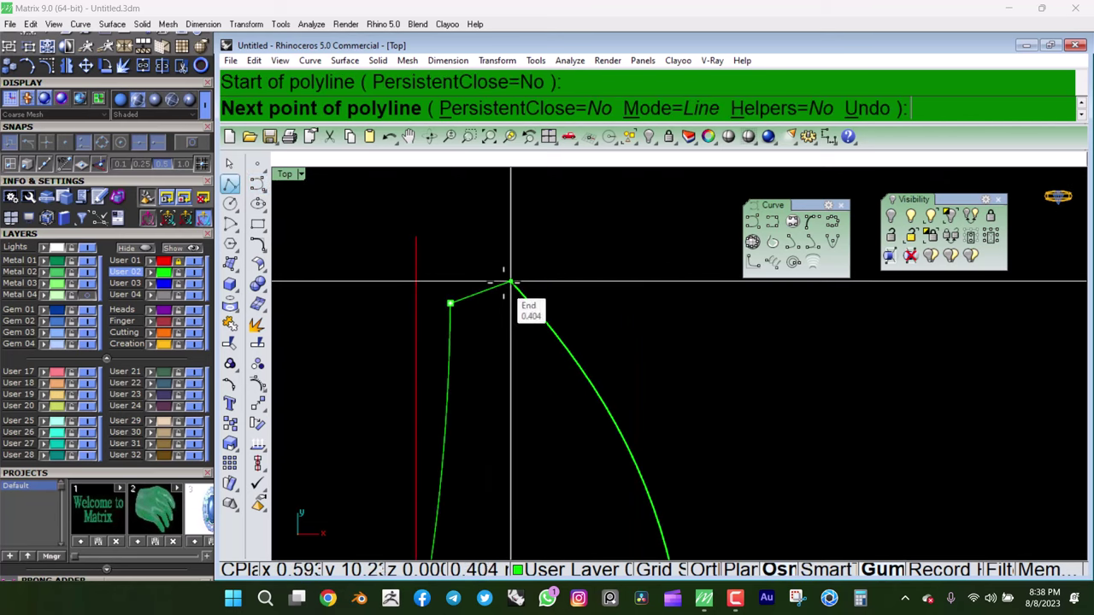
click(471, 295)
key(Return)
- Bring the lower curve ends into view and select the inner left flame curve
scroll(504, 316, down, 3)
scroll(517, 376, up, 2)
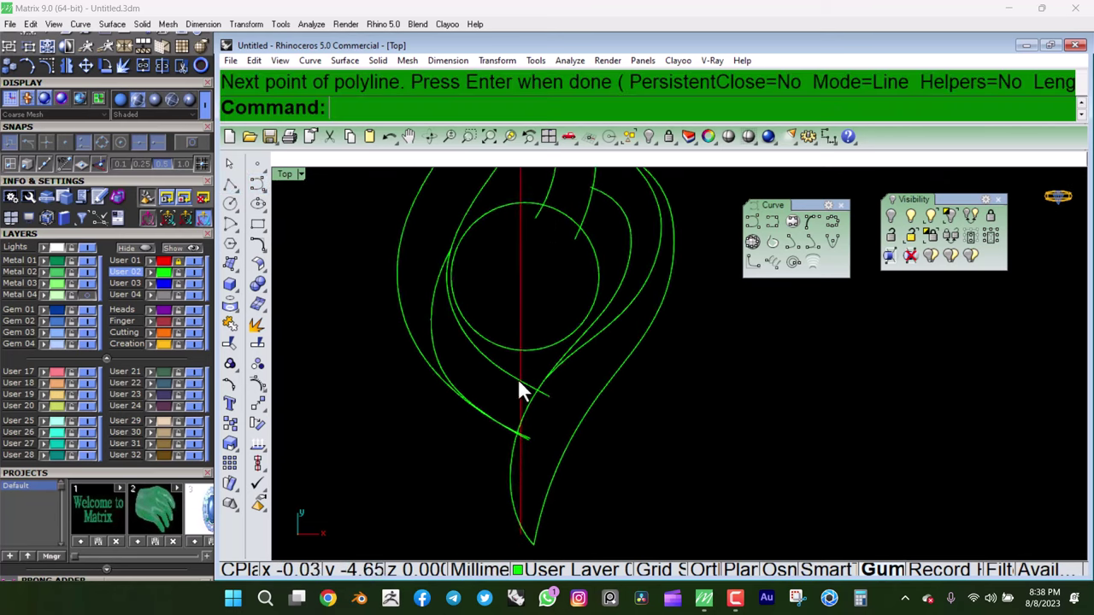
right_click(523, 402)
key(Escape)
right_drag(622, 504, 504, 256)
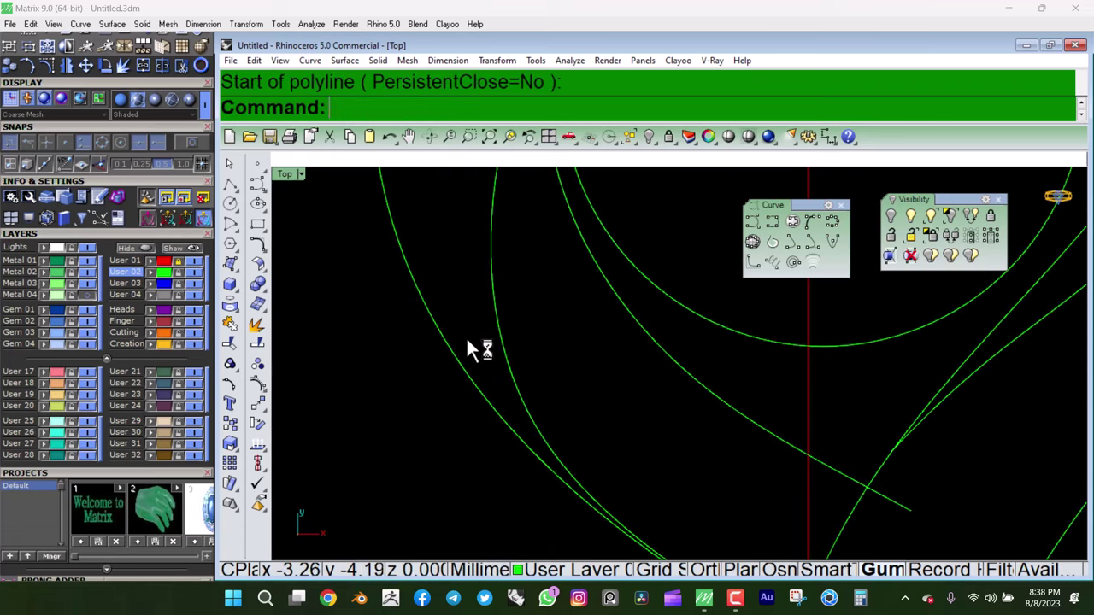
click(462, 369)
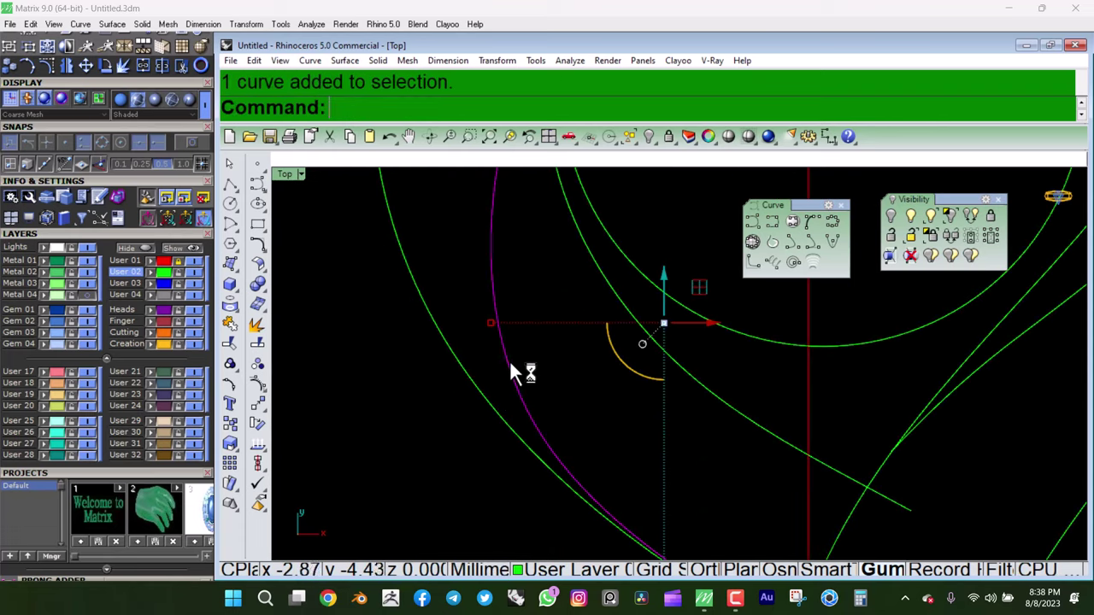
right_drag(518, 369, 453, 237)
scroll(574, 344, up, 3)
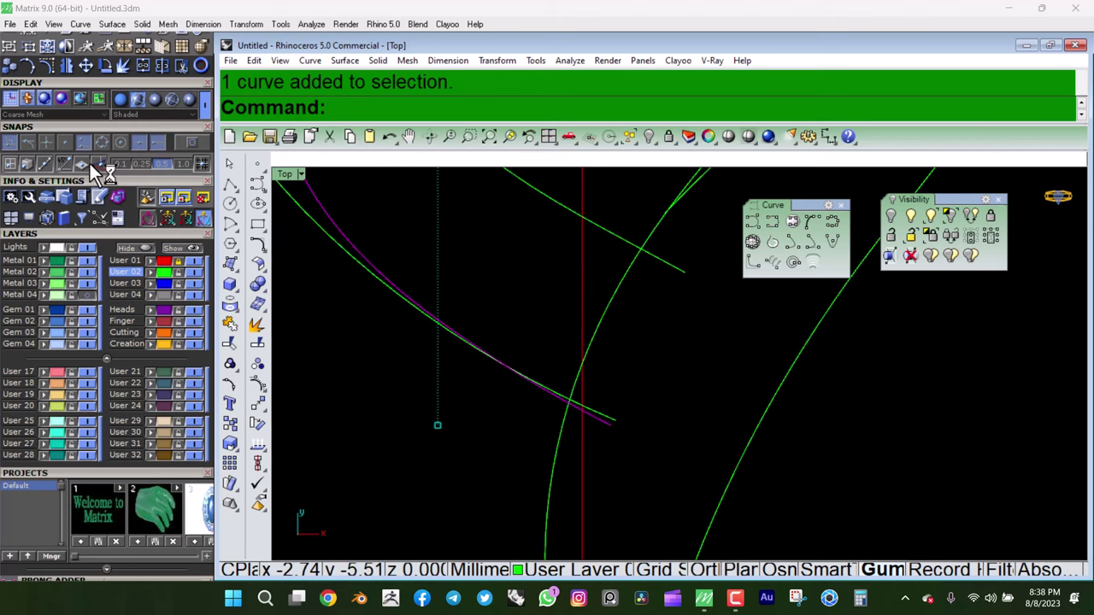
- Draw a short polyline joining the two curve ends at the pendant's bottom tip
click(230, 185)
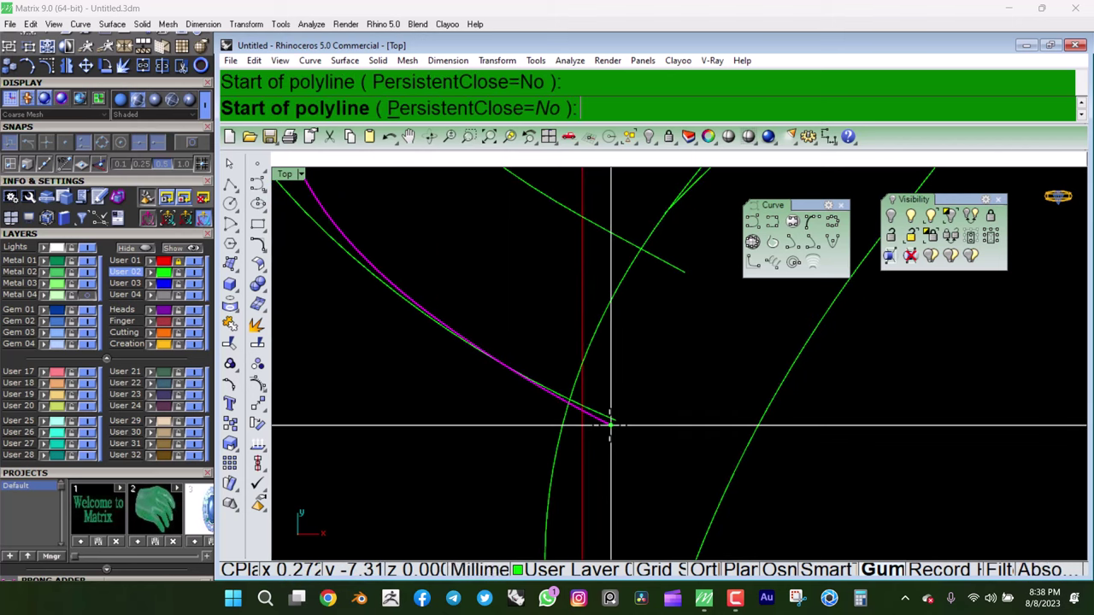
click(610, 424)
key(Escape)
key(Escape)
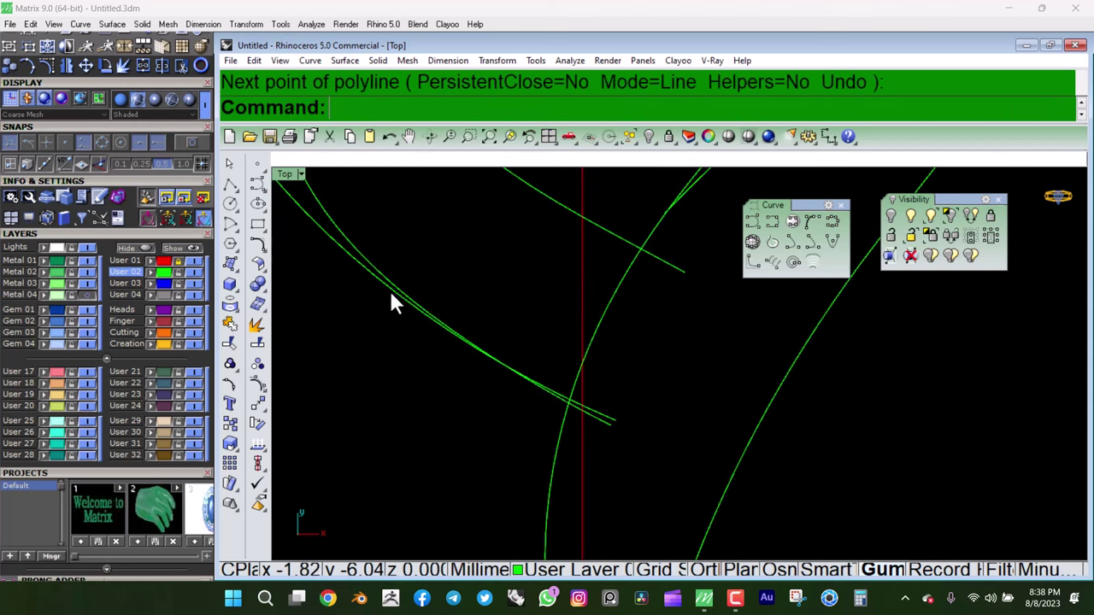
click(444, 298)
key(Return)
click(622, 428)
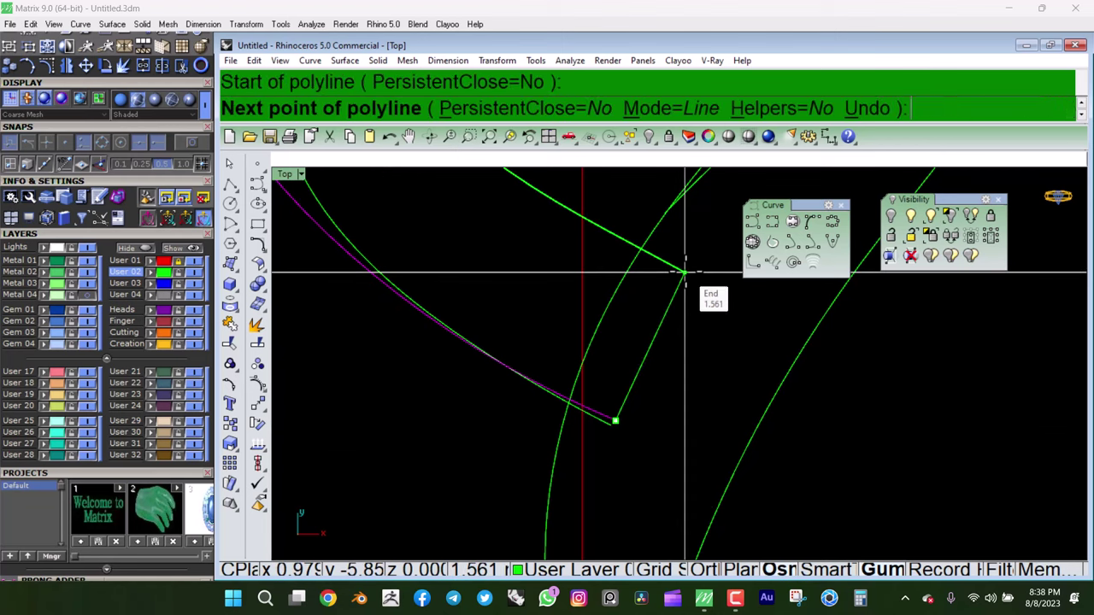
key(Escape)
key(Return)
click(611, 421)
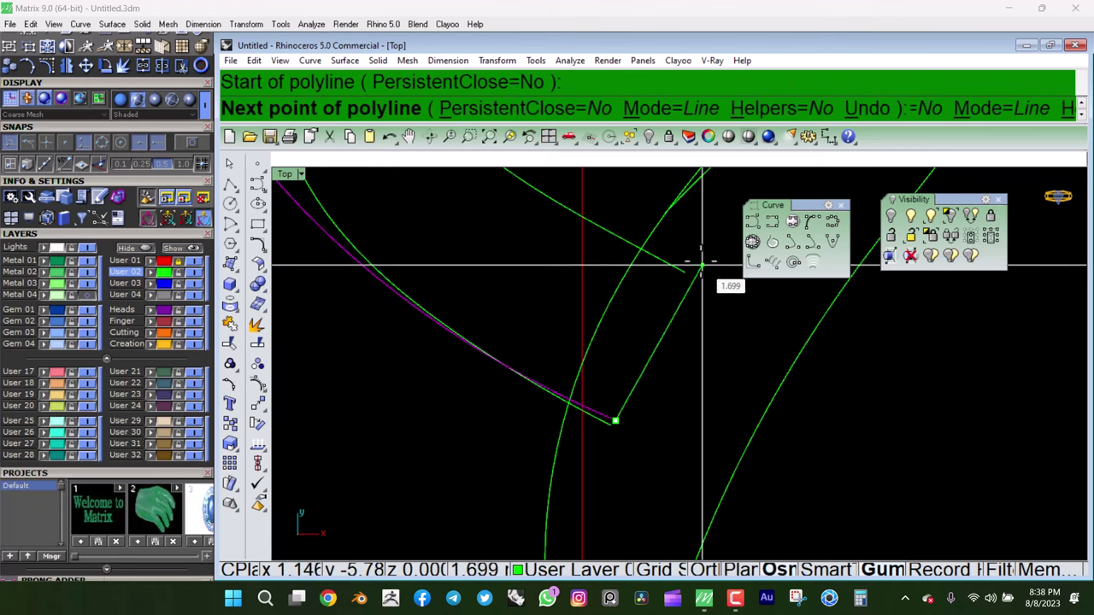
click(684, 272)
key(Return)
- Hide the leftover curve with Ctrl+H
scroll(536, 283, down, 2)
scroll(424, 335, down, 2)
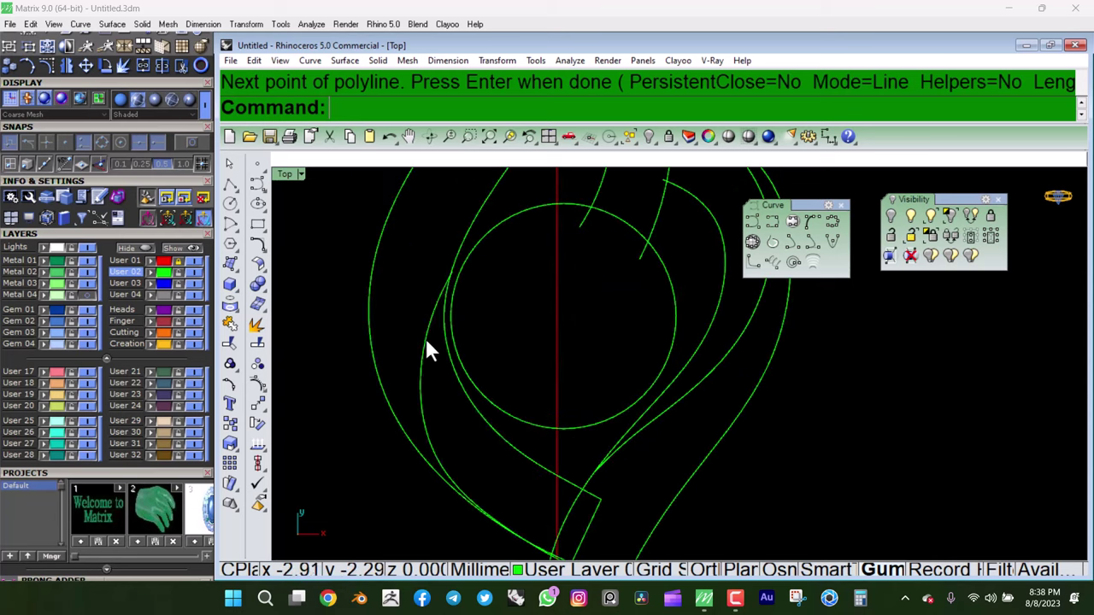
click(425, 338)
key(ctrl+h)
mouse_move(426, 337)
right_down()
mouse_move(515, 323)
mouse_move(482, 418)
right_up()
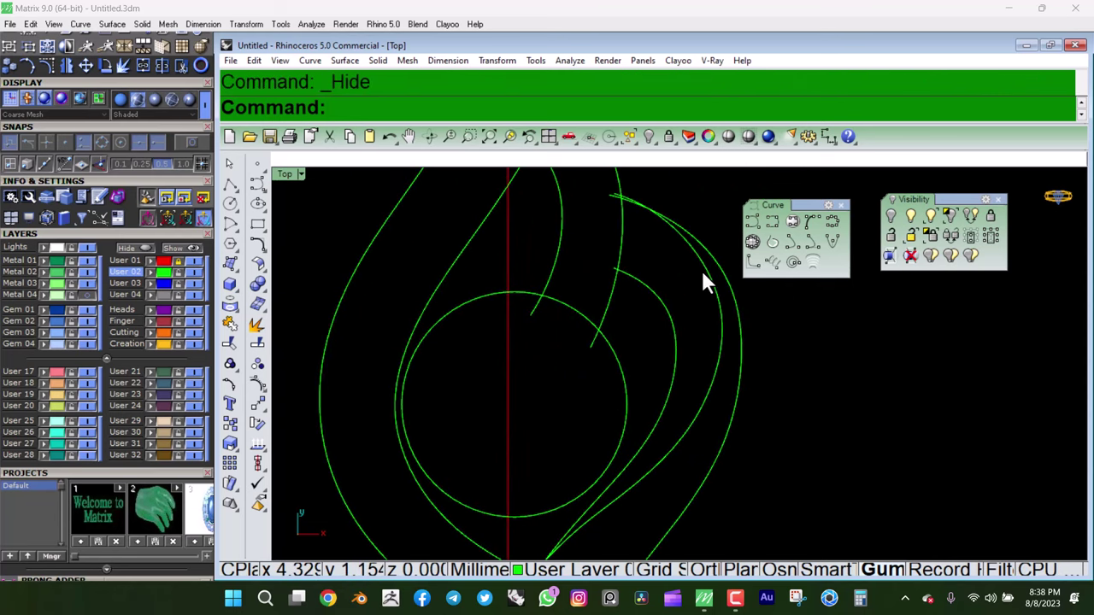
- Window-select five of the flame curves and hide them
scroll(527, 270, down, 3)
scroll(576, 239, up, 3)
scroll(593, 252, down, 1)
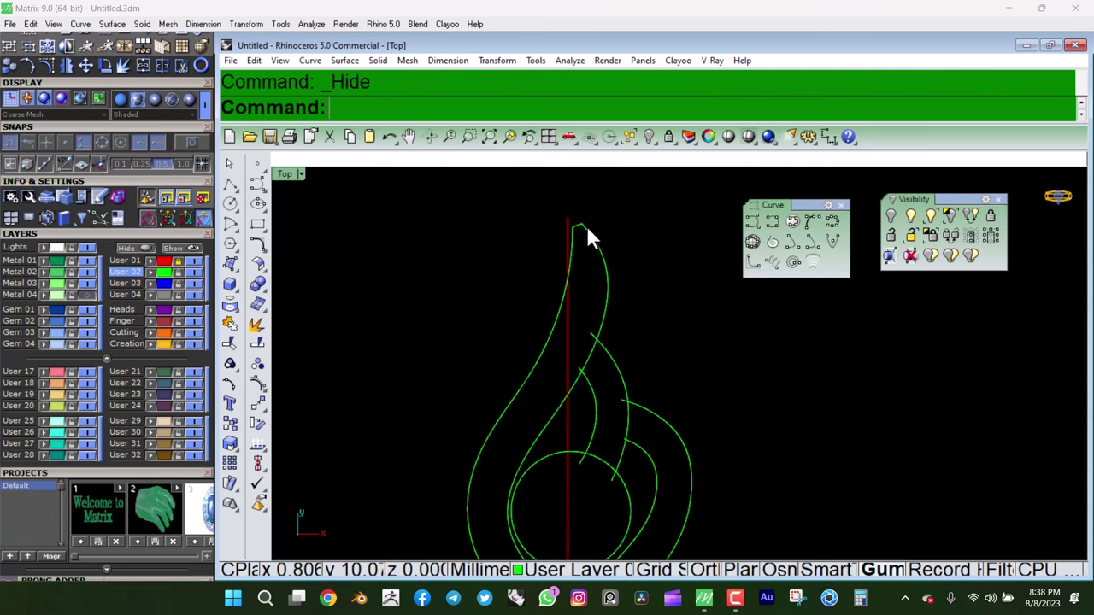
scroll(649, 299, down, 2)
scroll(709, 350, down, 2)
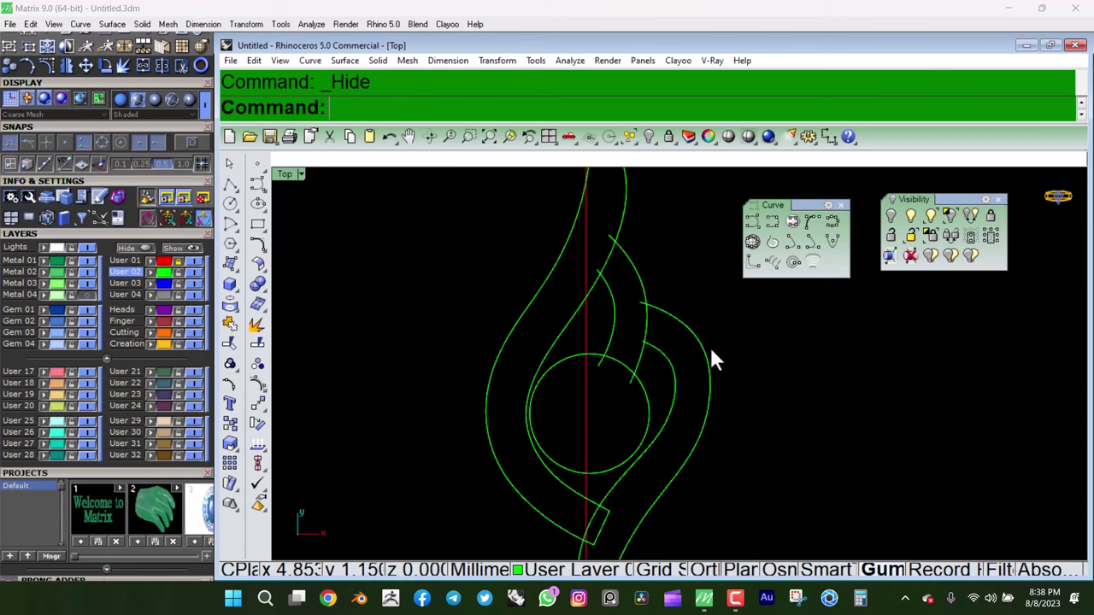
drag(612, 398, 614, 400)
scroll(666, 393, down, 2)
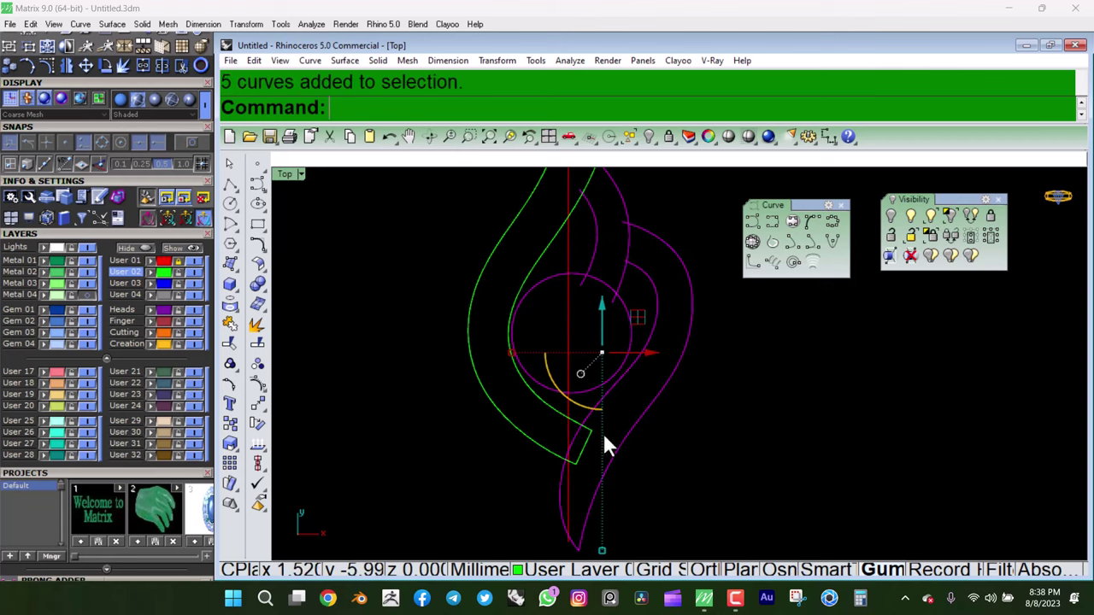
click(190, 285)
- Restore chosen hidden curves, remove the right-hand curve, and hide the stray extras
key(ctrl+shift+h)
key(Return)
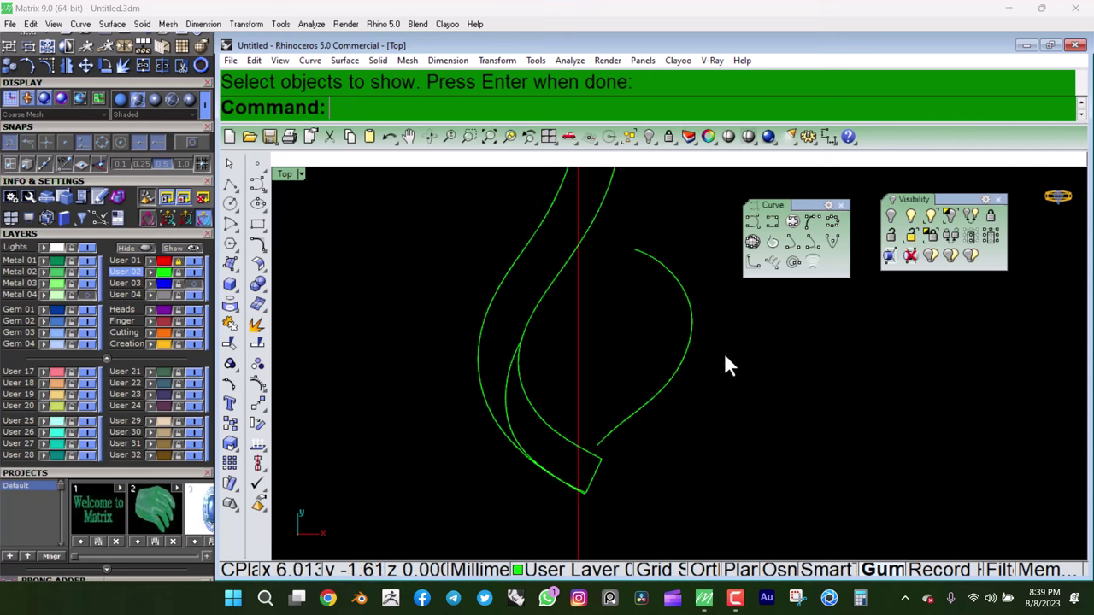
click(688, 342)
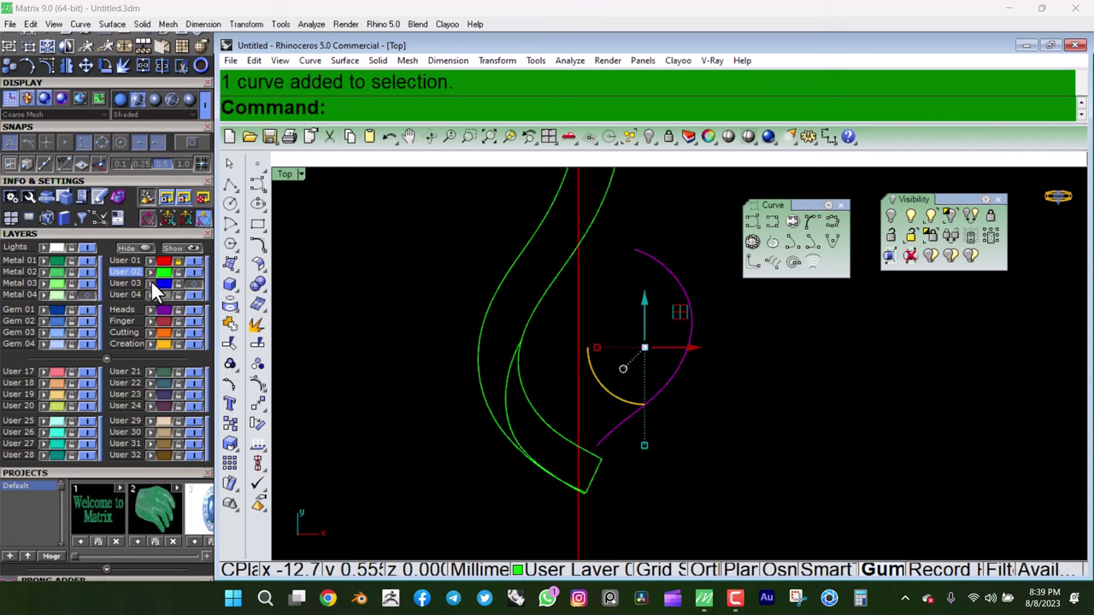
key(Delete)
scroll(793, 359, down, 2)
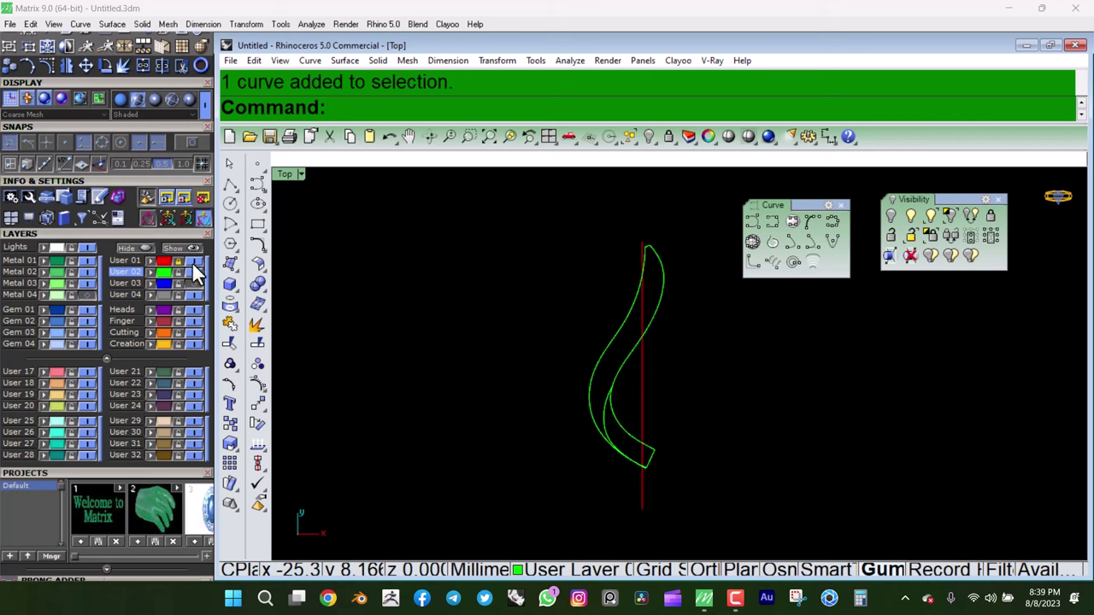
ctrl+shift+right_drag(781, 386, 557, 340)
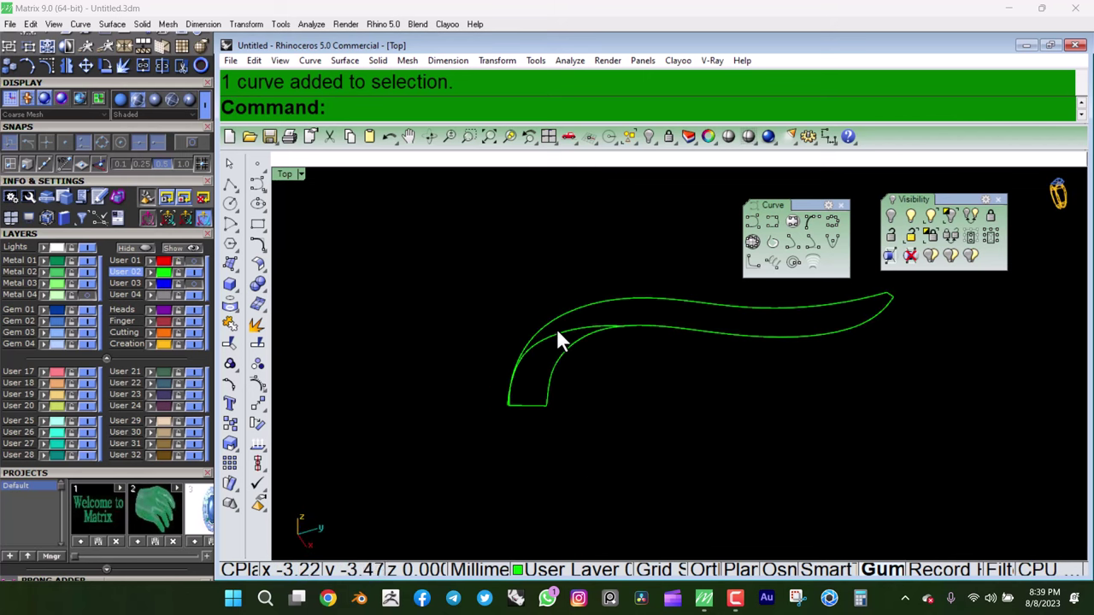
click(557, 339)
key(ctrl+h)
key(ctrl+F1)
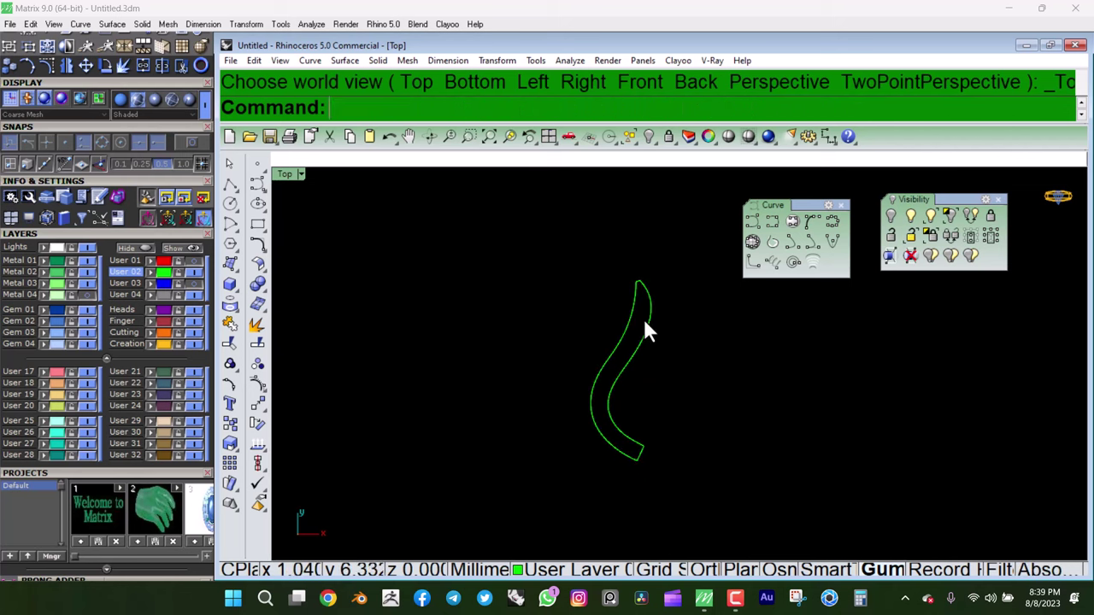
key(ctrl+shift+h)
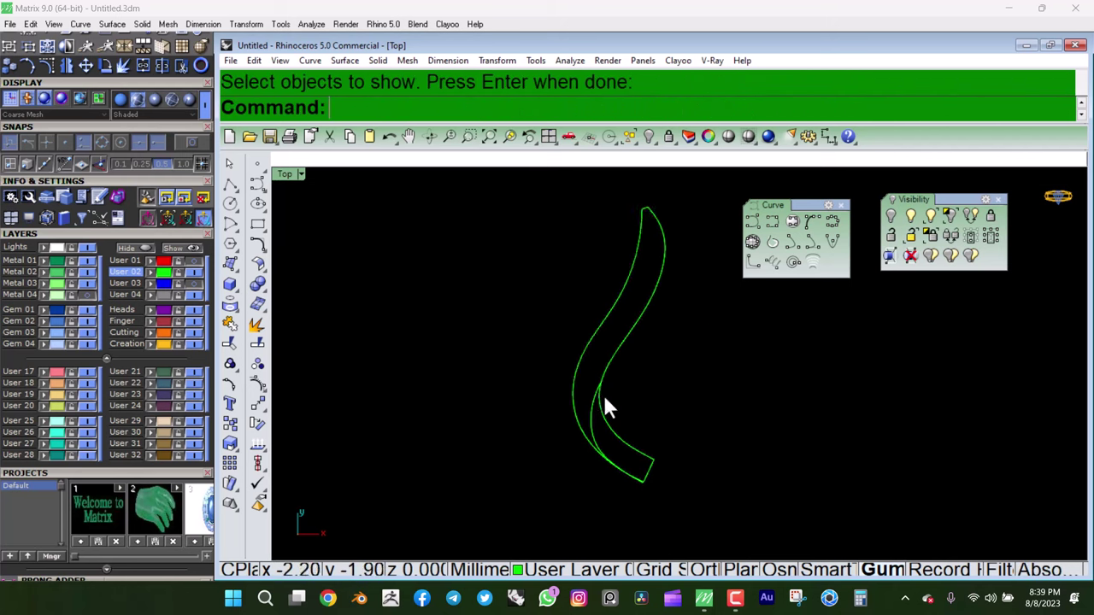
click(586, 376)
key(ctrl+h)
- Select all four curves of the S-shaped band outline
click(608, 228)
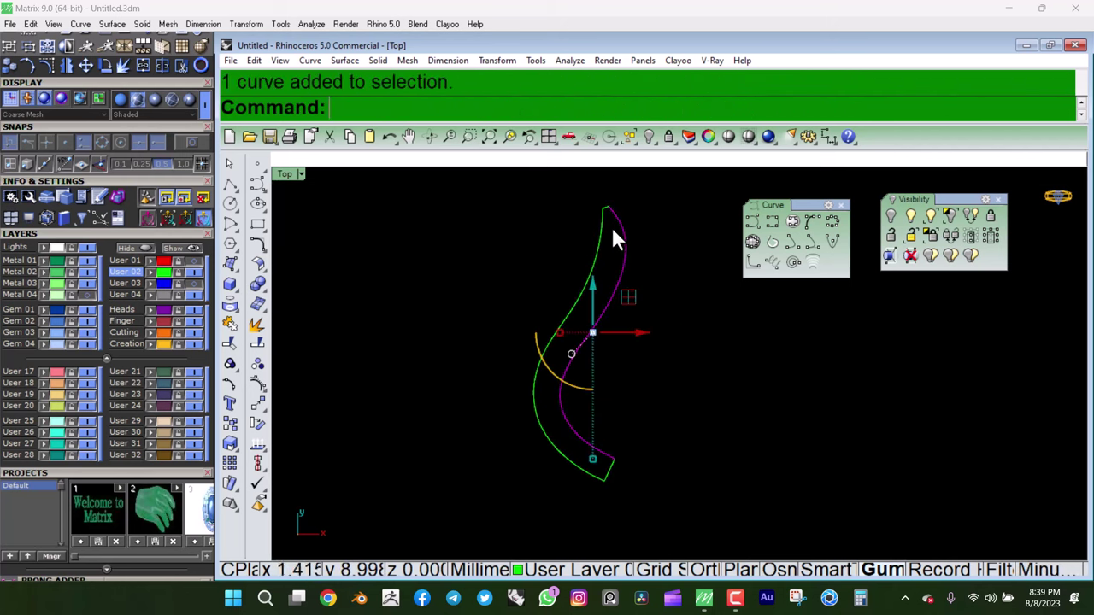
drag(470, 182, 679, 512)
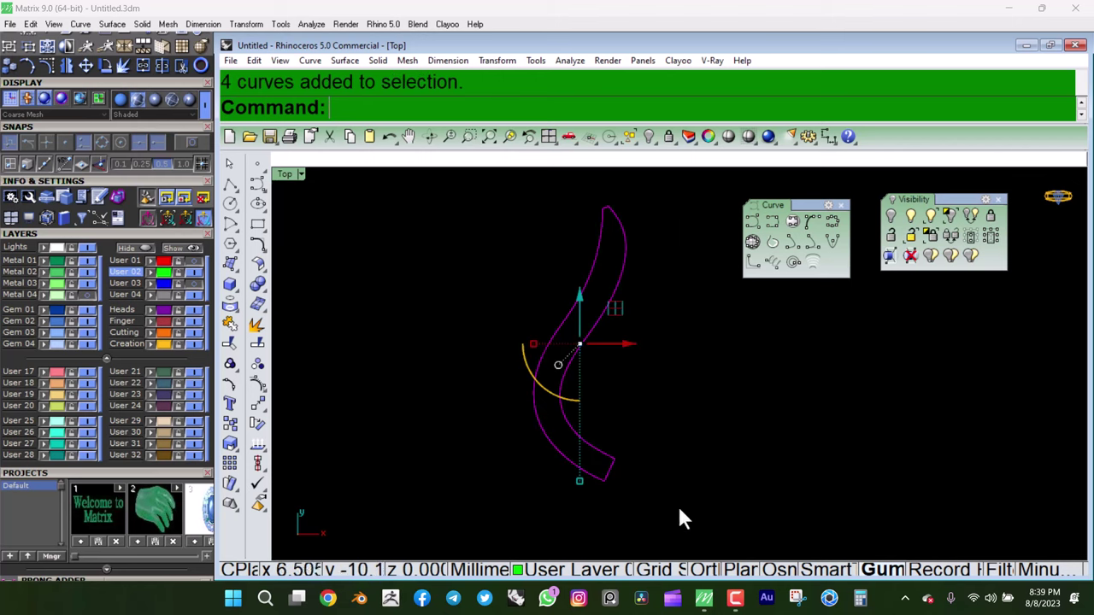
click(233, 266)
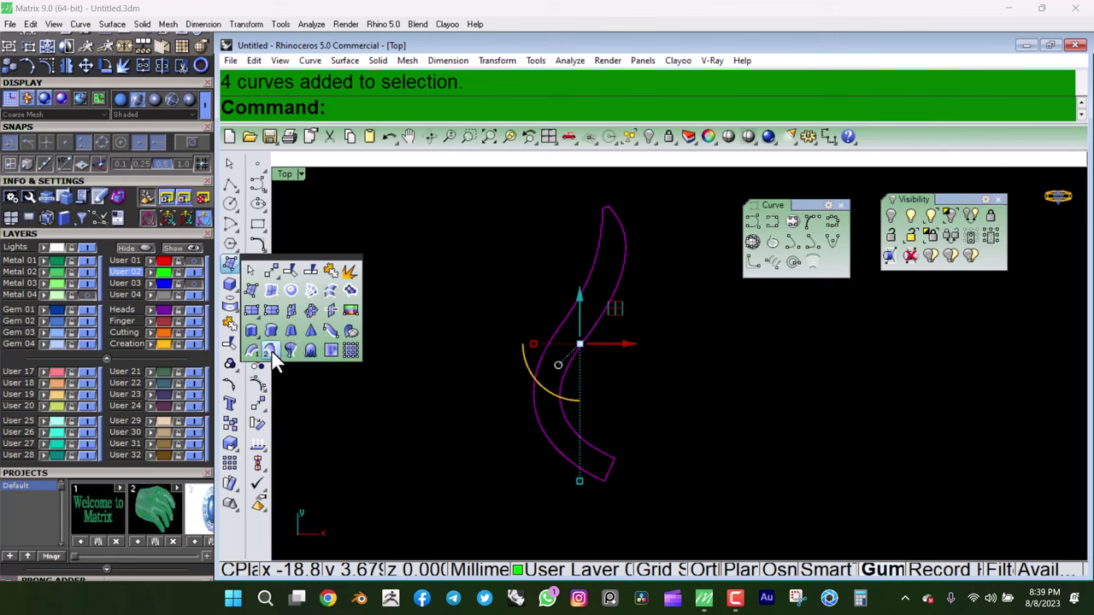
- Sweep2 a surface along the two band rails with three added slashes guiding the twist
click(270, 351)
scroll(547, 265, up, 5)
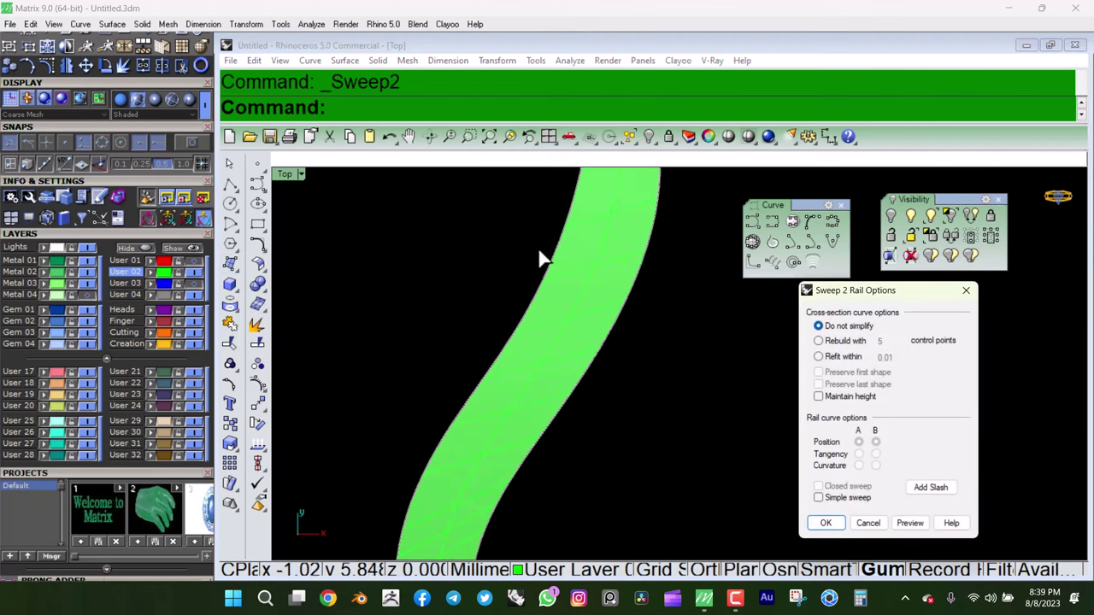
click(929, 490)
click(505, 341)
click(578, 354)
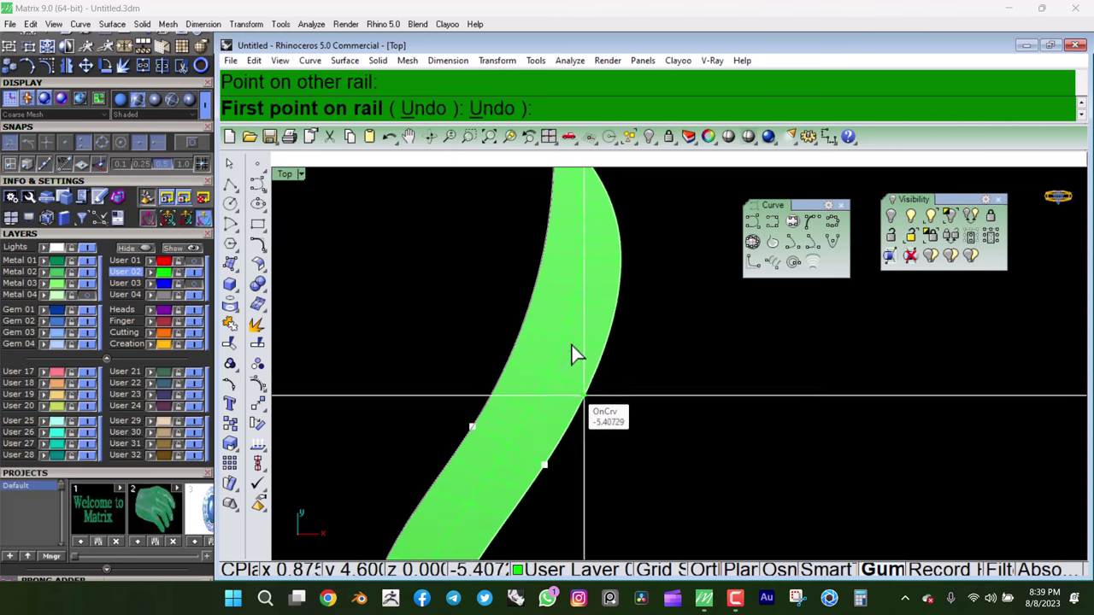
click(549, 304)
click(619, 333)
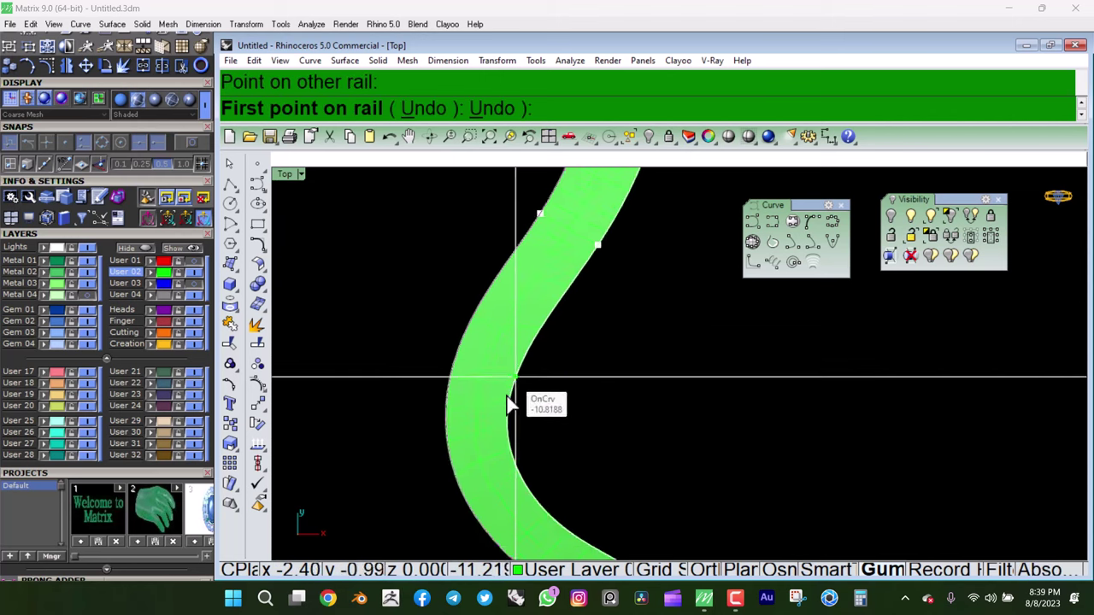
click(437, 415)
click(501, 430)
key(Return)
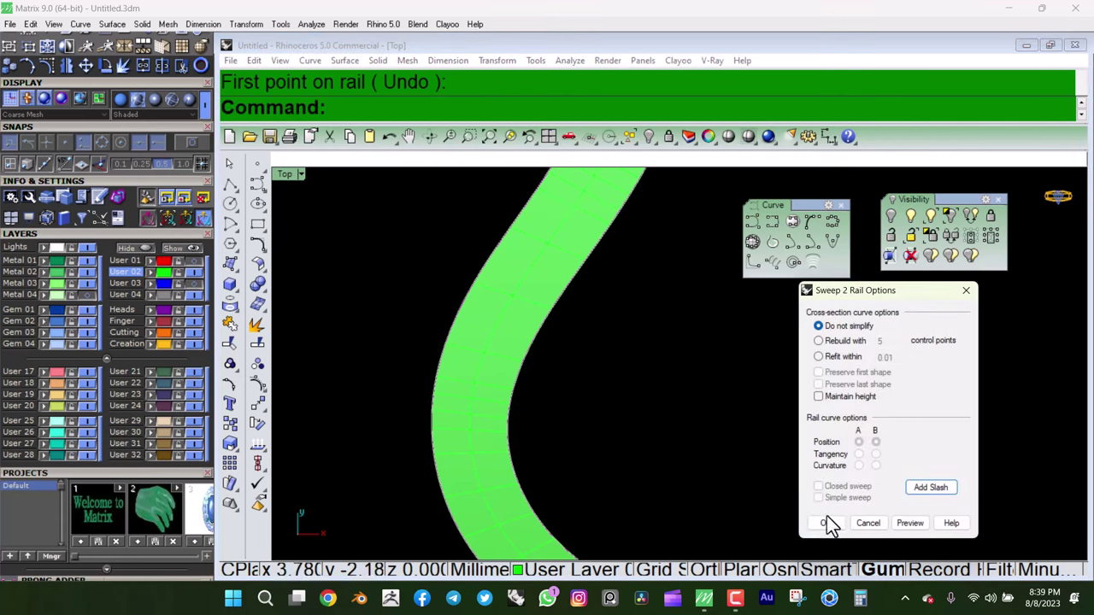
click(825, 523)
- Delete the rail and section curves, keeping only the new band surface
click(589, 269)
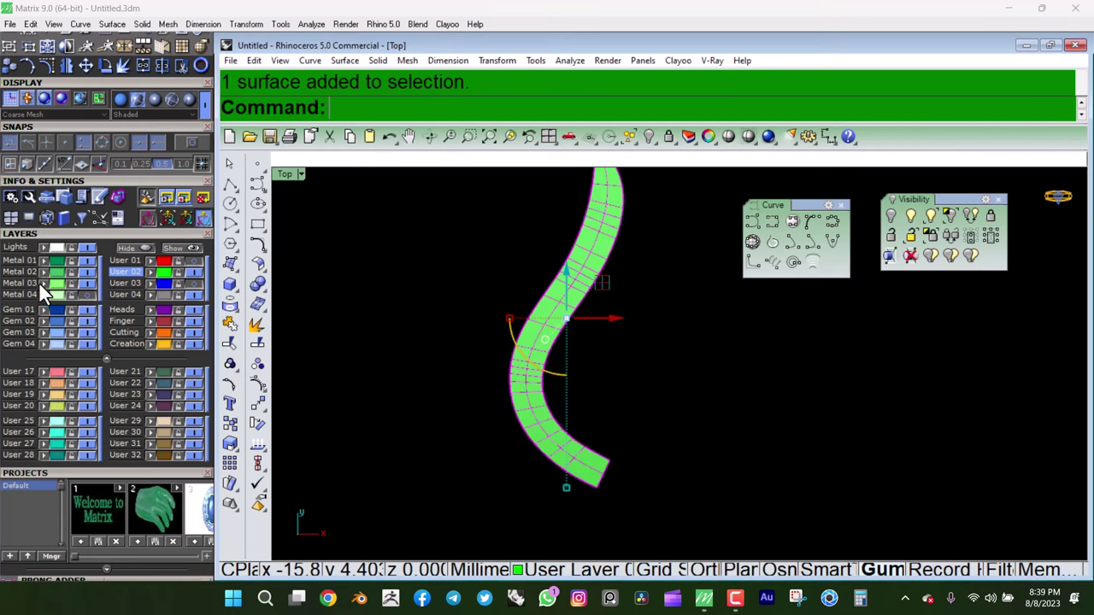
scroll(483, 237, down, 2)
key(ctrl+a)
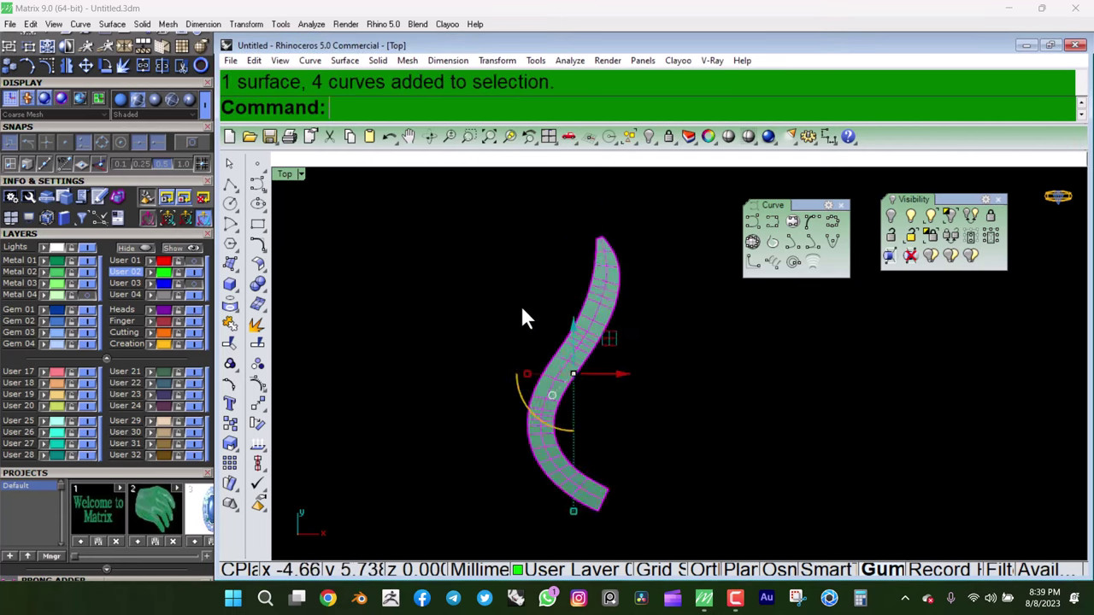
scroll(643, 278, up, 3)
ctrl+click(642, 267)
key(Delete)
mouse_move(640, 300)
ctrl+shift+right_down()
mouse_move(652, 293)
mouse_move(354, 251)
mouse_move(615, 330)
mouse_move(607, 257)
ctrl+shift+right_up()
click(648, 332)
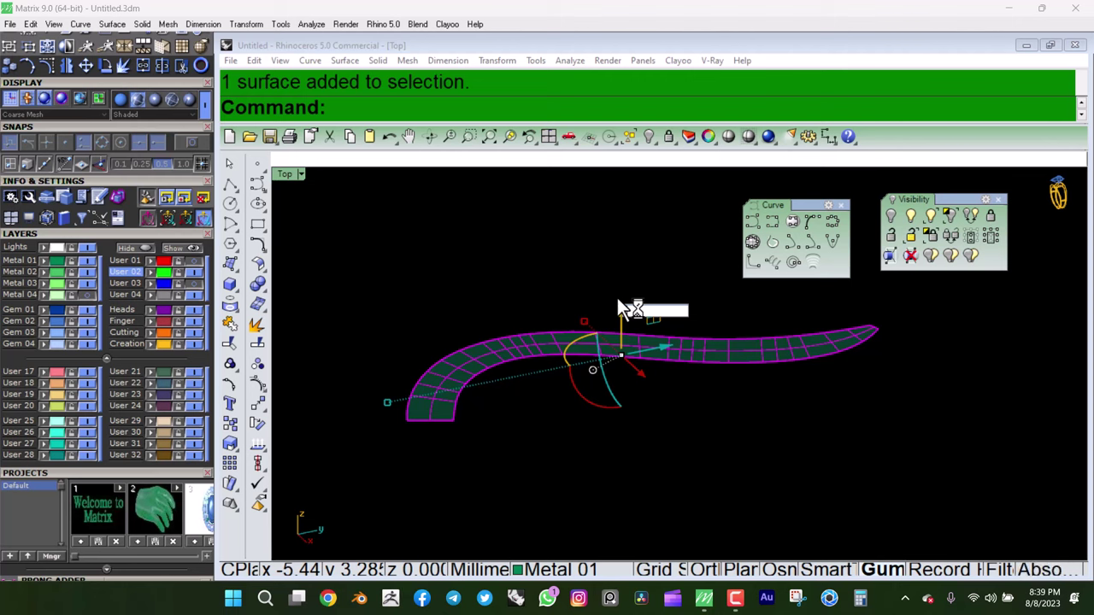
key(ctrl+z)
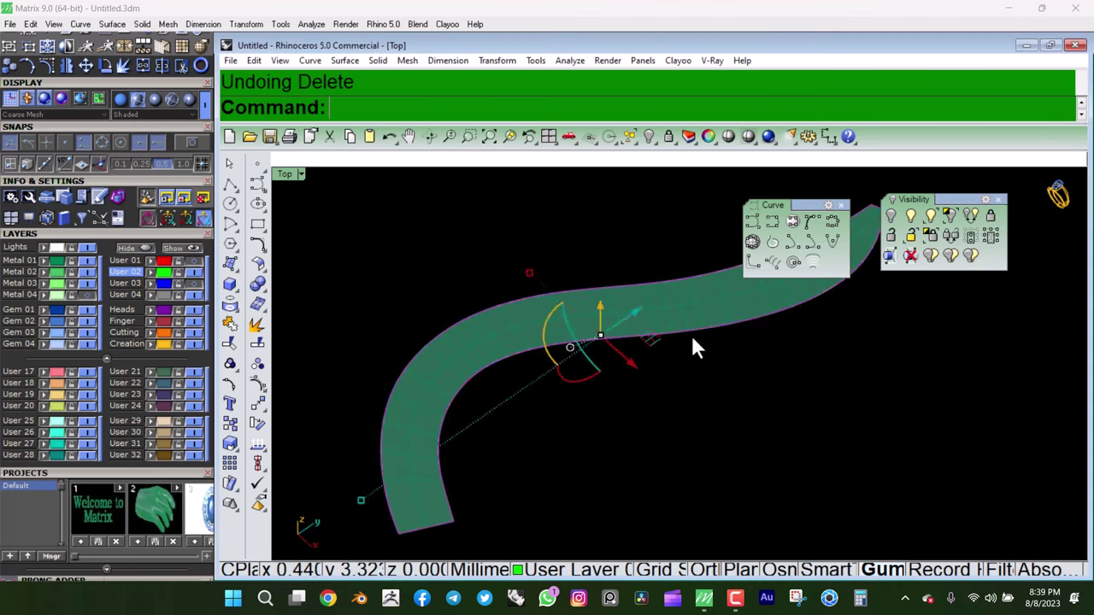
click(652, 313)
mouse_move(654, 298)
ctrl+shift+right_down()
mouse_move(606, 288)
mouse_move(647, 311)
mouse_move(588, 217)
ctrl+shift+right_up()
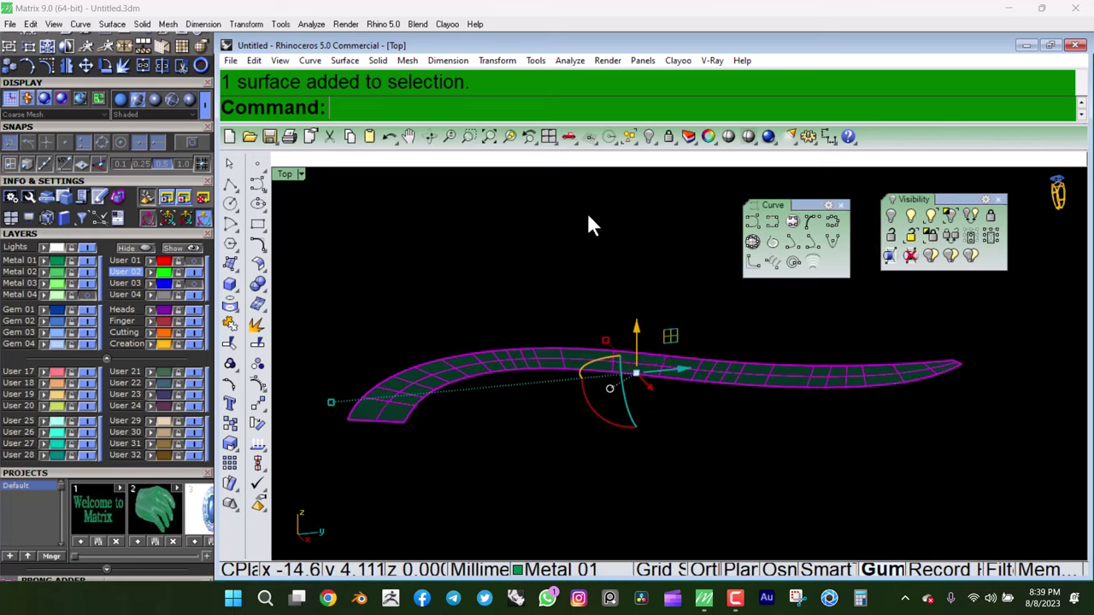
click(638, 323)
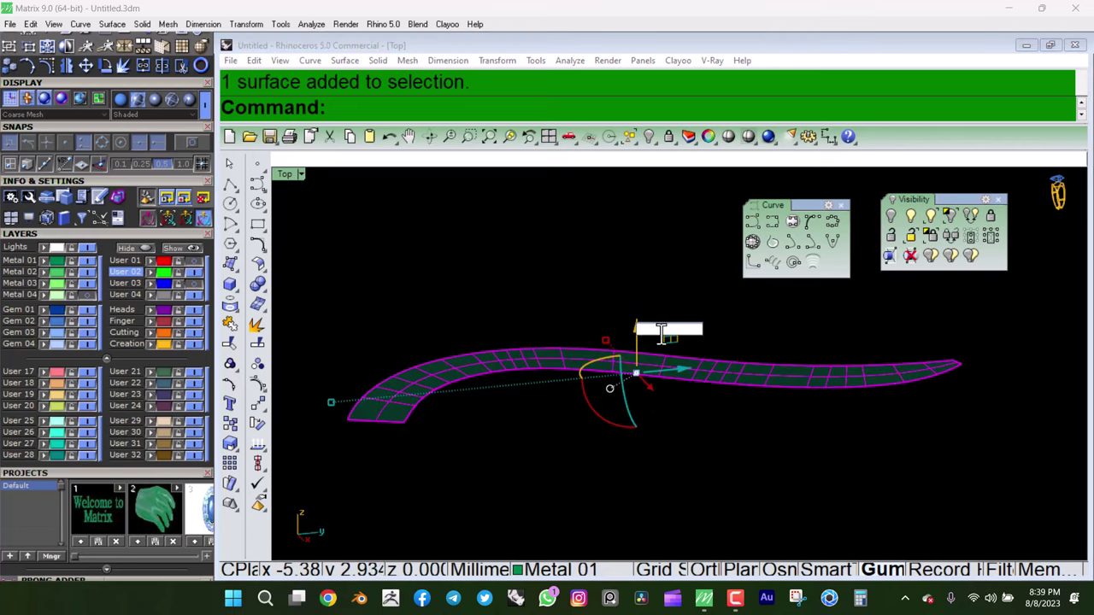
key(Escape)
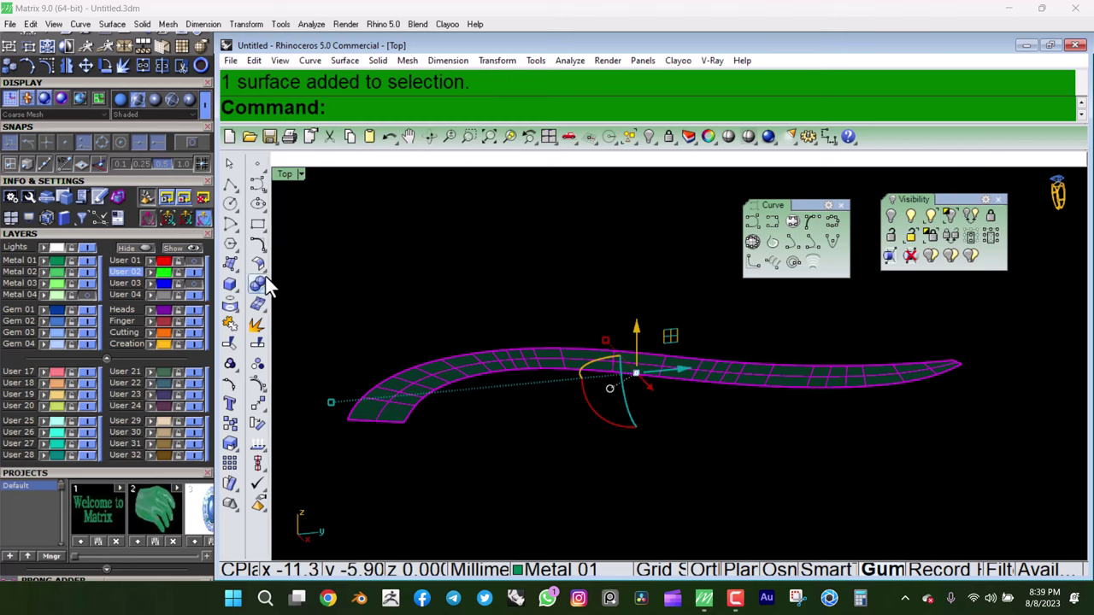
- Run OffsetSrf at distance 1.21 on the band, delete the original, and select the offset copy
click(264, 282)
click(289, 287)
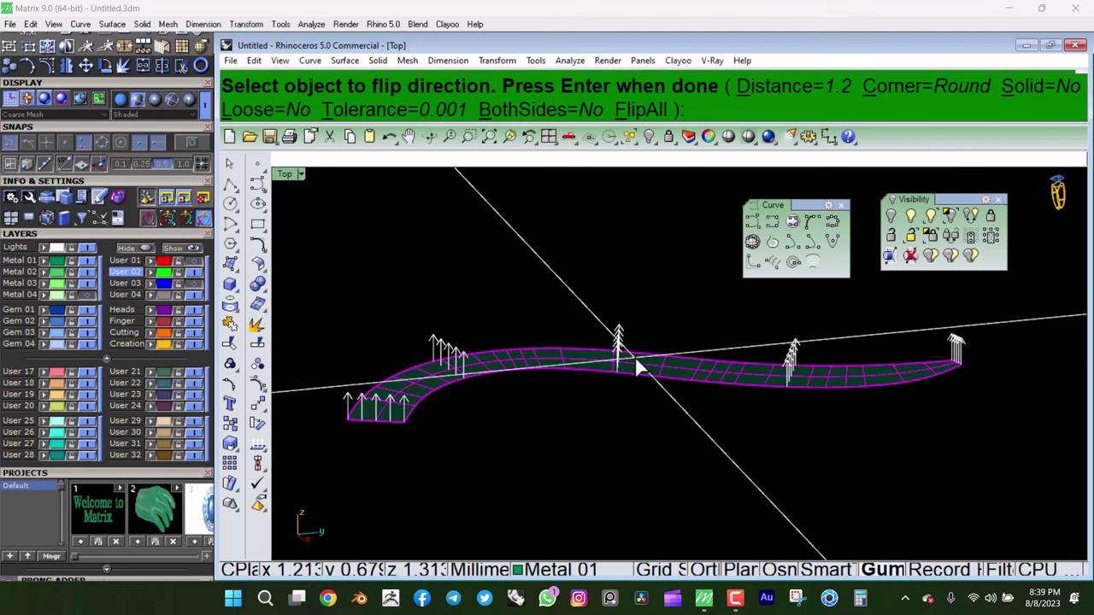
text(1.21)
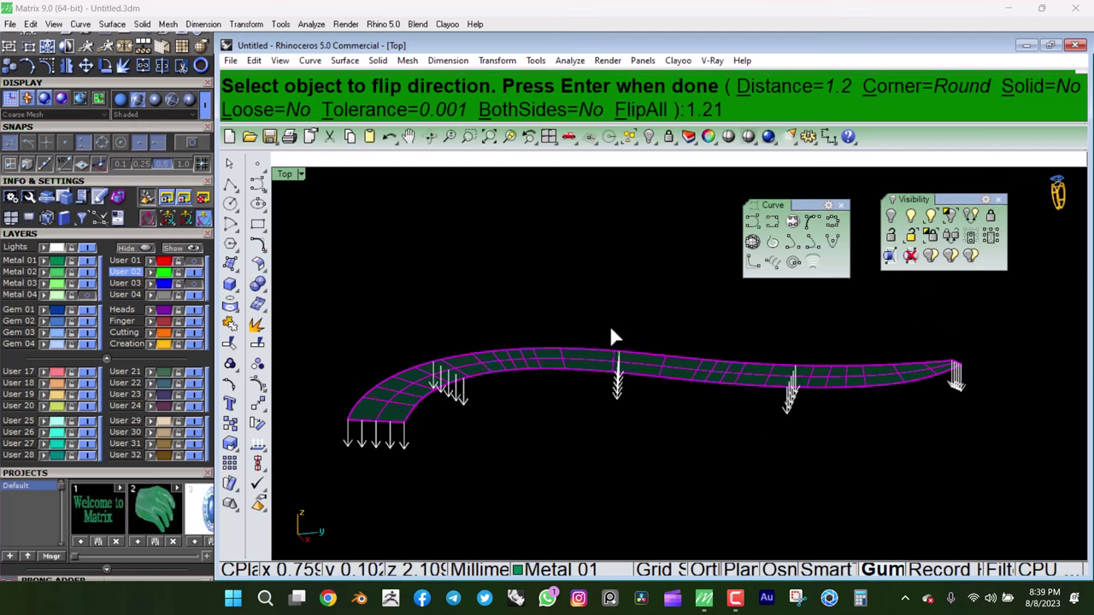
key(Return)
scroll(655, 363, up, 2)
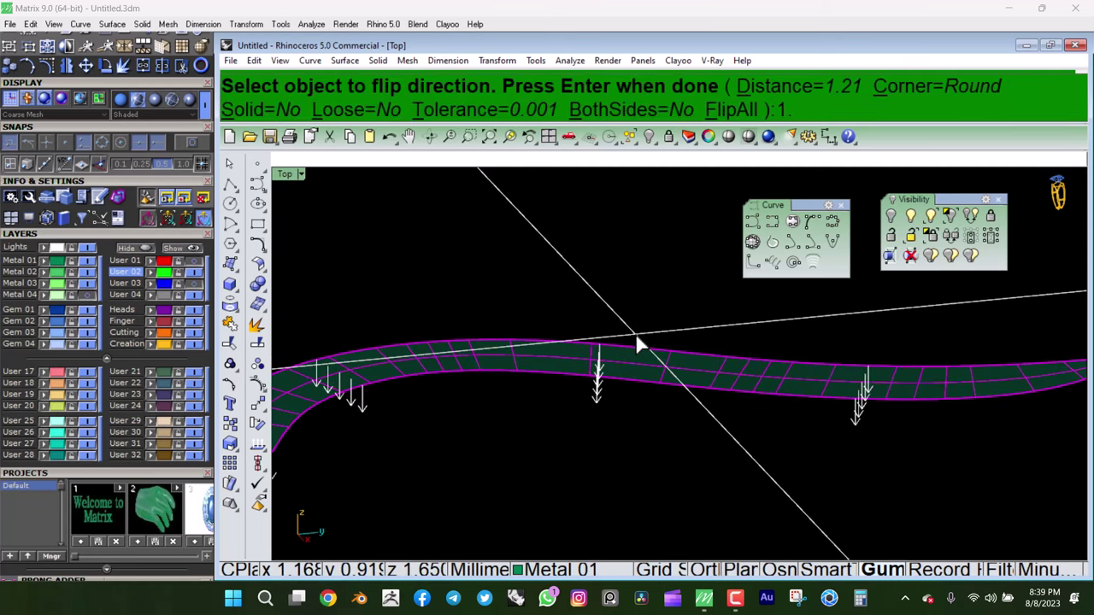
key(Return)
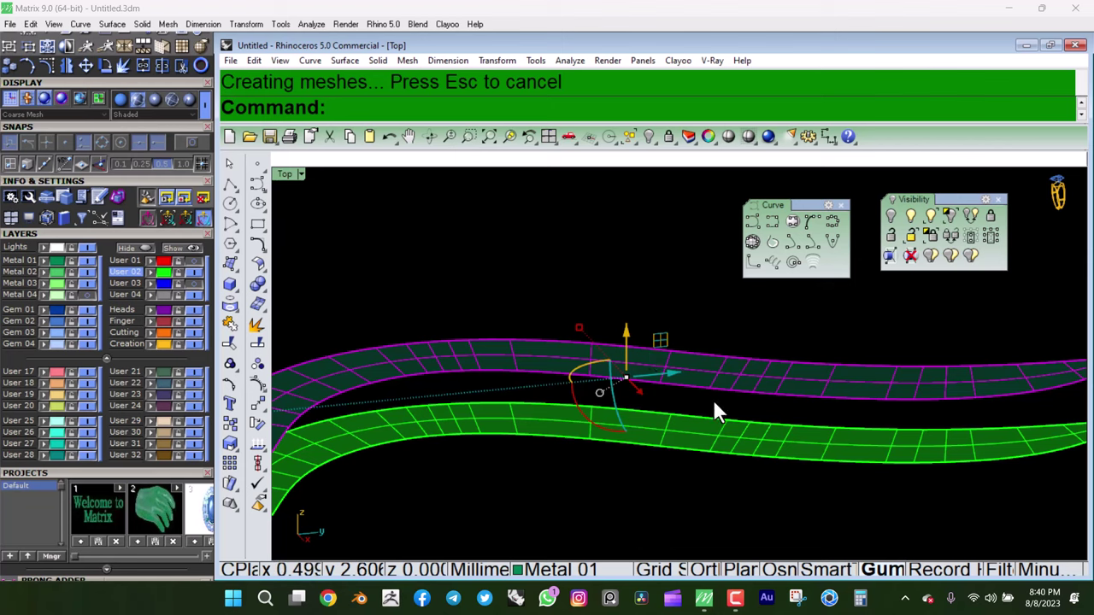
key(Delete)
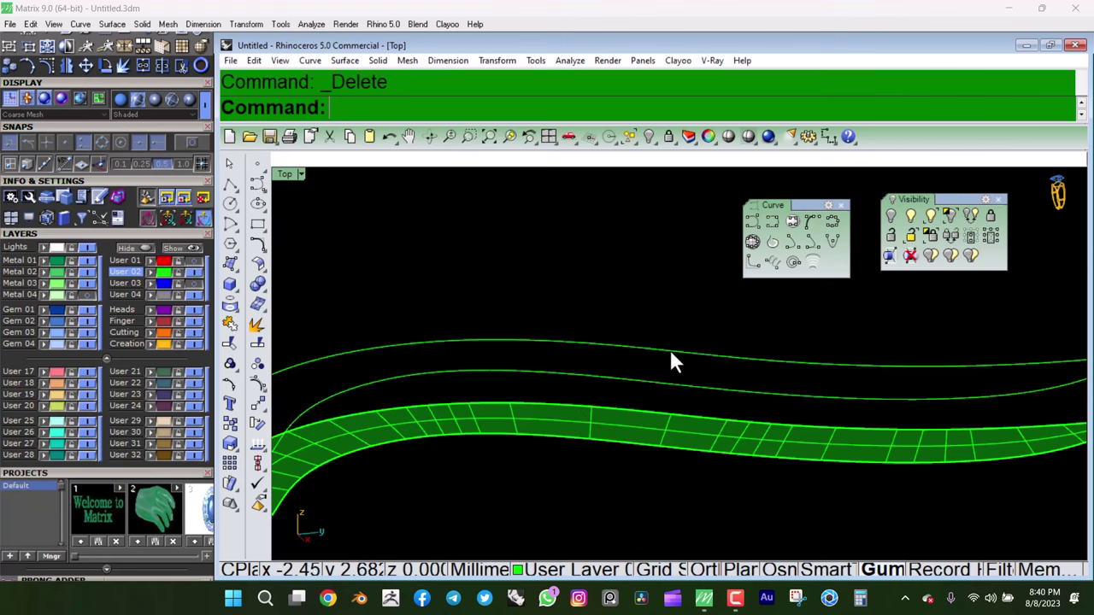
ctrl+shift+right_drag(718, 382, 675, 342)
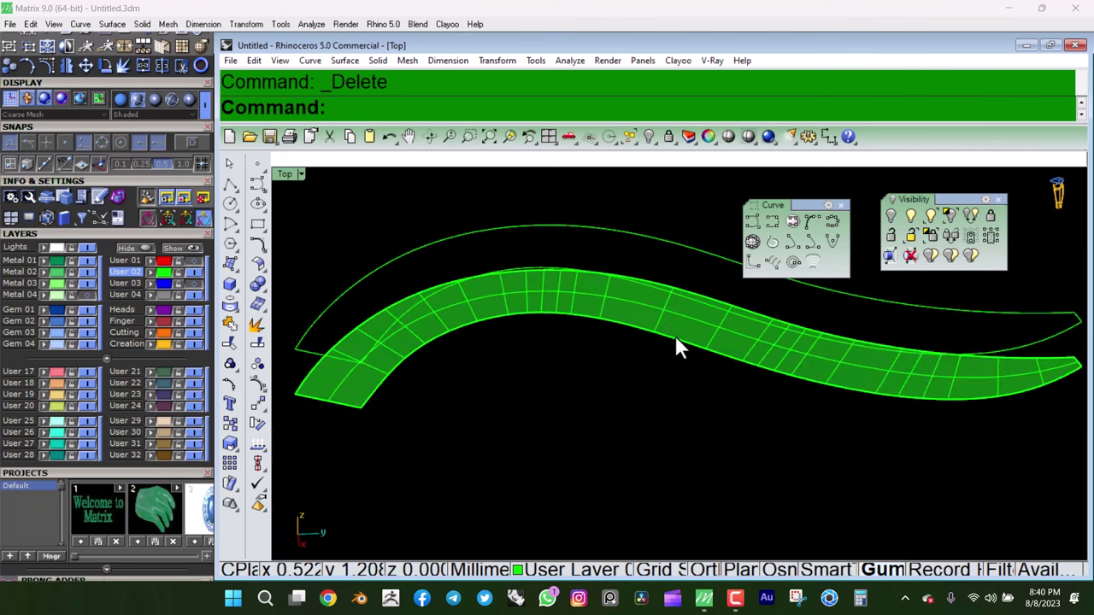
click(675, 335)
- Hide the offset band surface and orbit around its green edge curves to view them edge-on
click(151, 294)
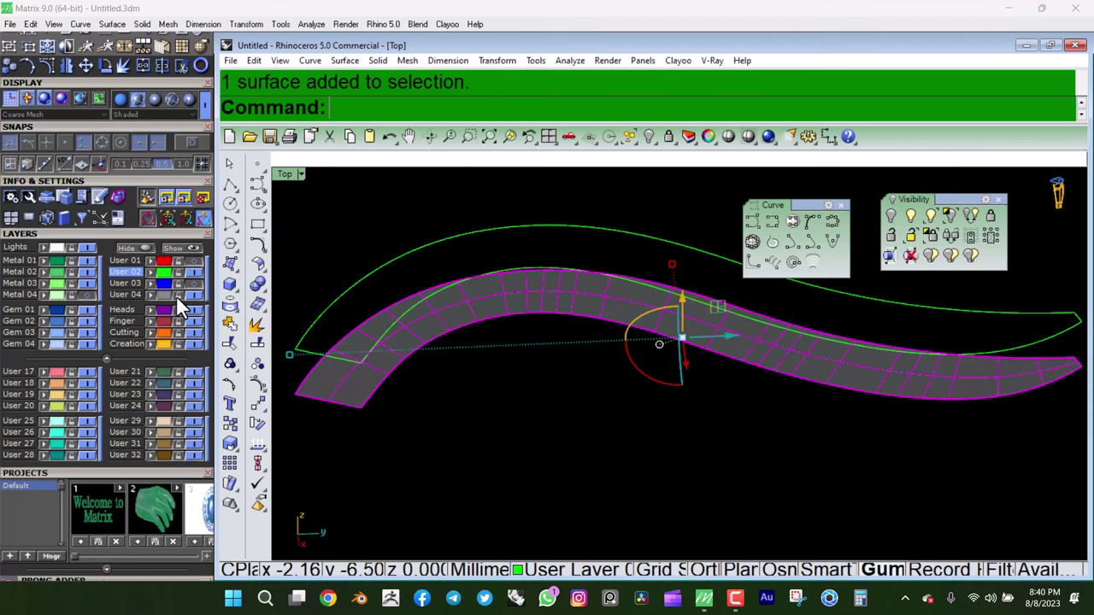
click(187, 294)
ctrl+shift+right_drag(787, 443, 651, 381)
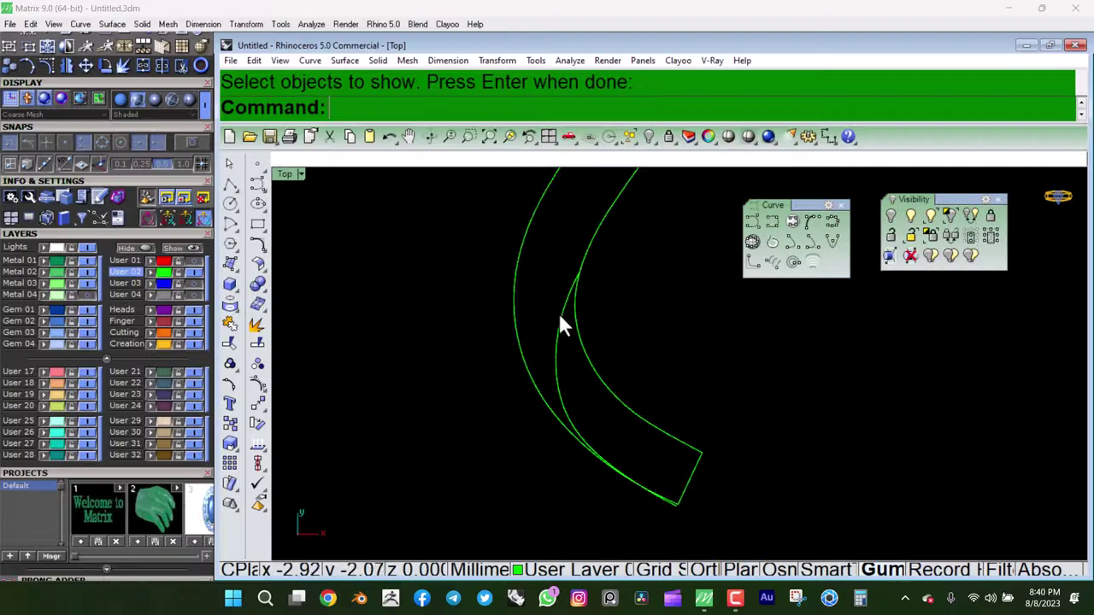
mouse_move(562, 322)
ctrl+shift+right_down()
mouse_move(647, 342)
mouse_move(603, 379)
ctrl+shift+right_up()
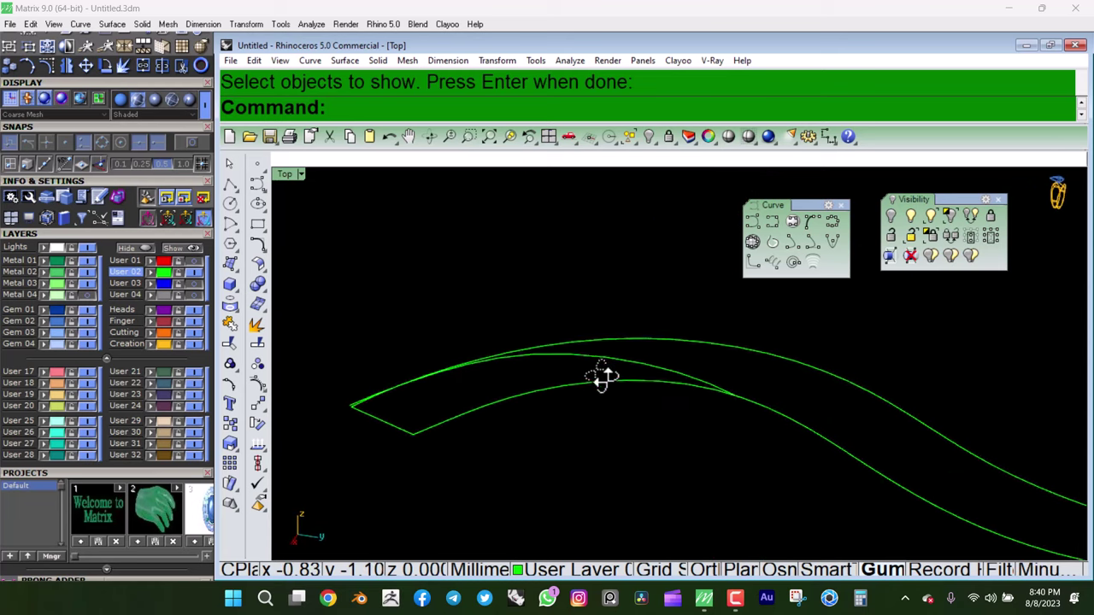
click(635, 361)
mouse_move(733, 378)
ctrl+shift+right_down()
mouse_move(721, 313)
mouse_move(930, 385)
mouse_move(708, 349)
mouse_move(261, 318)
ctrl+shift+right_up()
- Orbit to a tilted view and select the inner curve, checking its control points
click(256, 397)
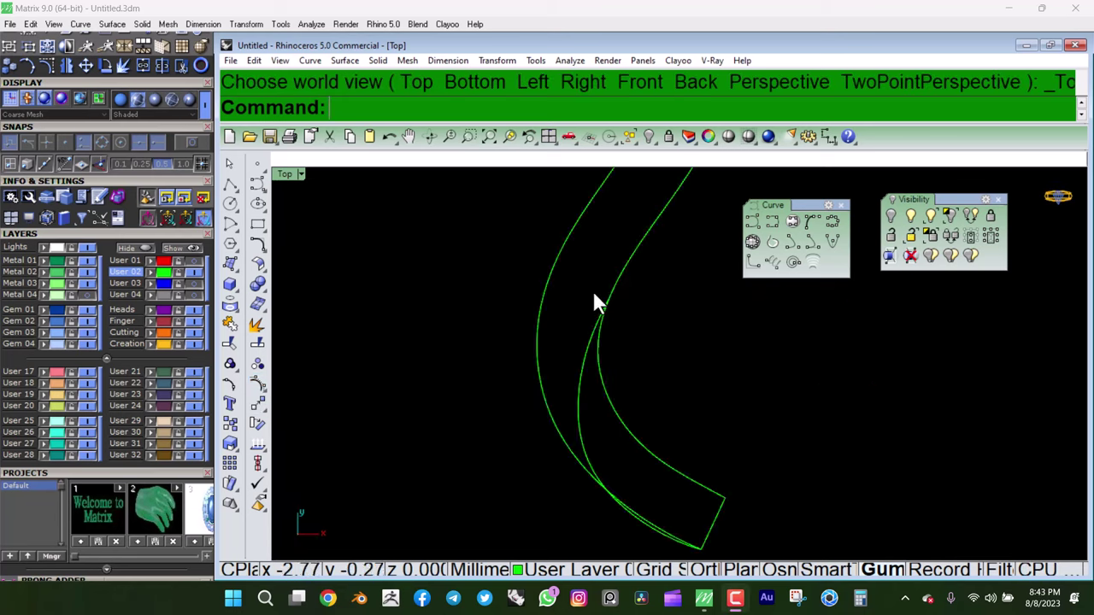
mouse_move(594, 300)
ctrl+shift+right_down()
mouse_move(652, 334)
mouse_move(537, 273)
mouse_move(551, 383)
ctrl+shift+right_up()
click(511, 399)
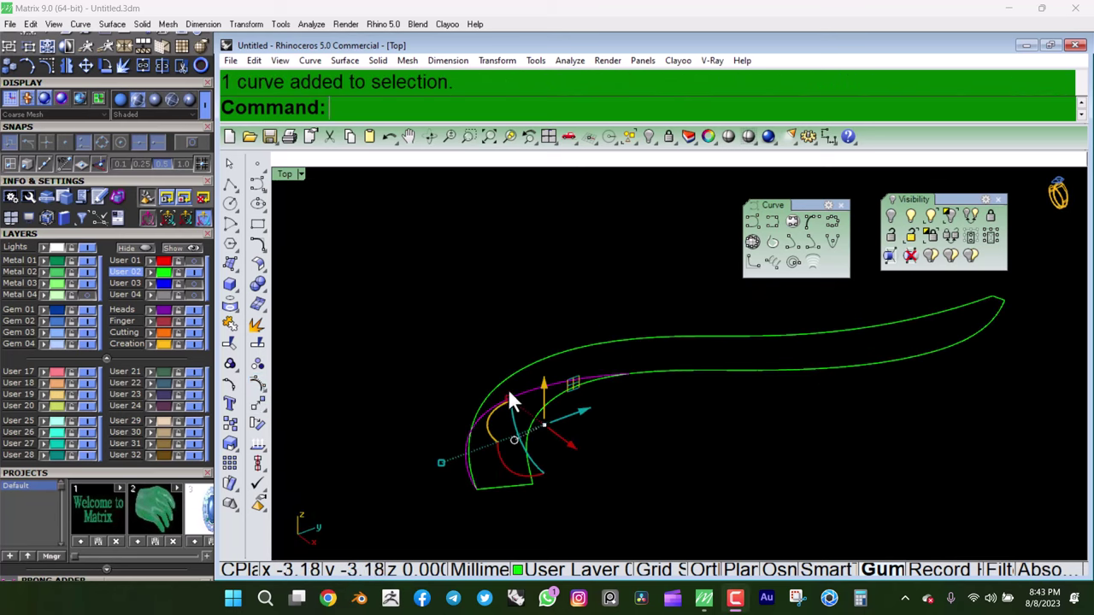
click(258, 385)
mouse_move(818, 391)
ctrl+shift+right_down()
mouse_move(613, 320)
mouse_move(666, 371)
mouse_move(778, 352)
mouse_move(676, 367)
mouse_move(657, 306)
ctrl+shift+right_up()
click(676, 367)
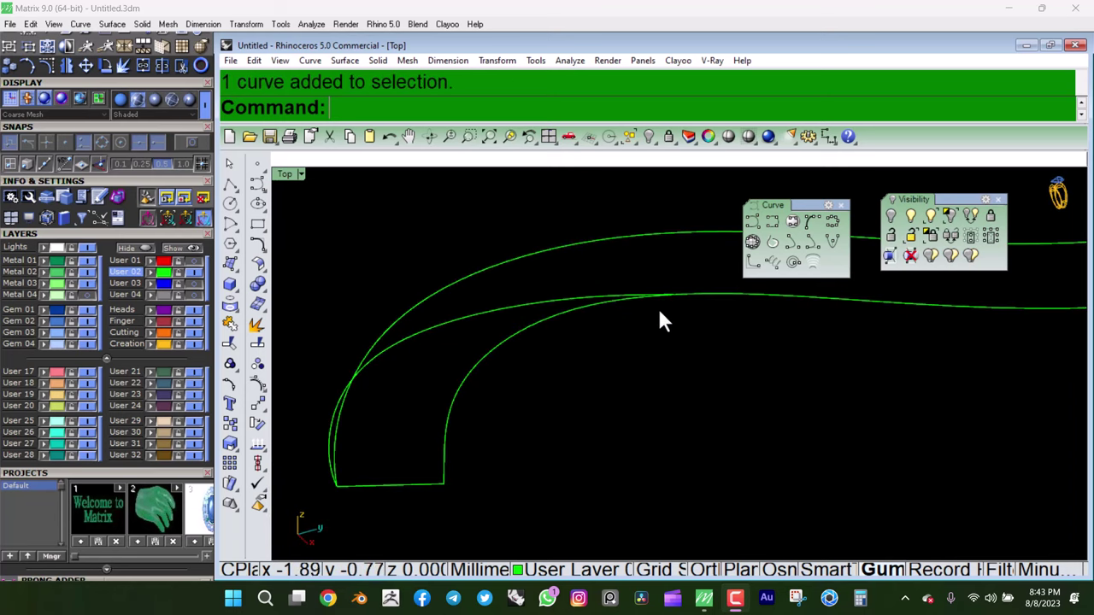
ctrl+shift+right_drag(827, 304, 625, 340)
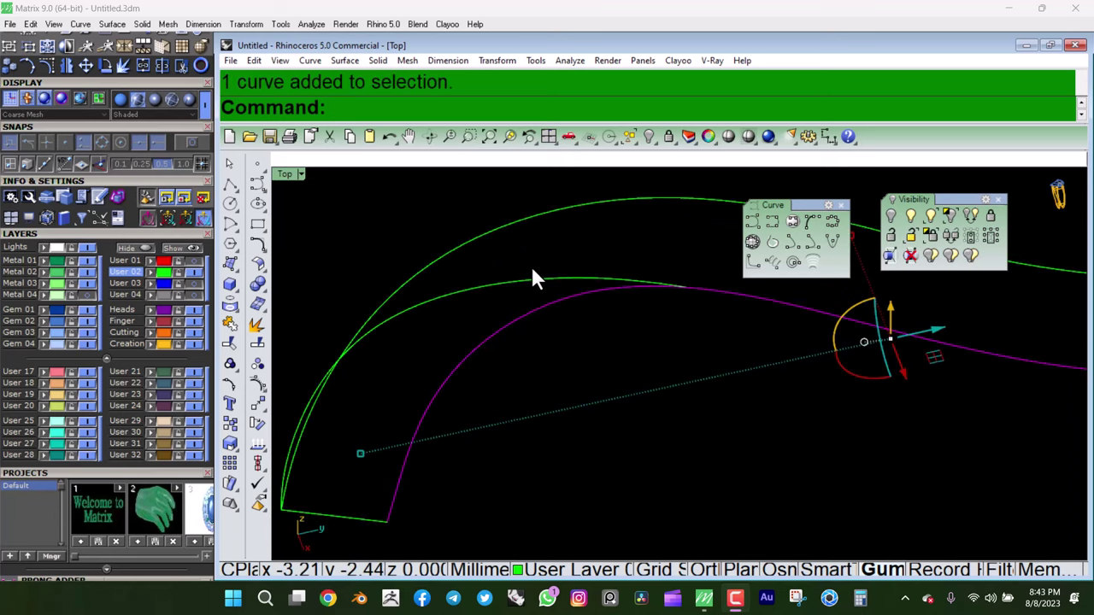
key(Escape)
click(837, 324)
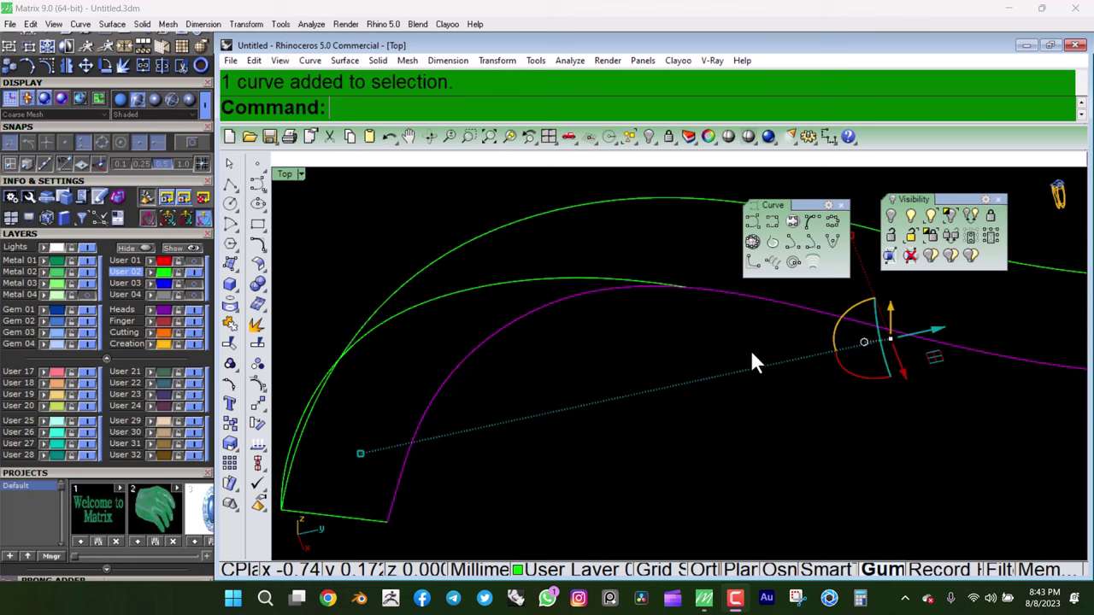
- Split the inner curve at the outer curve and open Rebuild (12 points, degree 3) for the piece
click(257, 347)
click(538, 284)
key(Return)
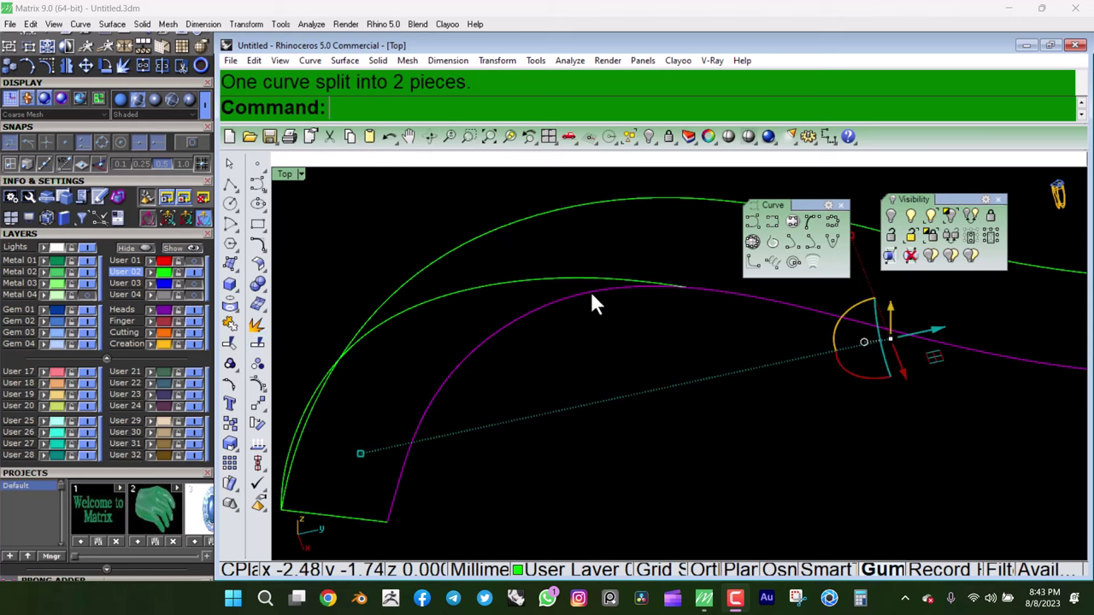
click(590, 290)
mouse_move(774, 326)
ctrl+shift+right_down()
mouse_move(757, 441)
mouse_move(354, 276)
ctrl+shift+right_up()
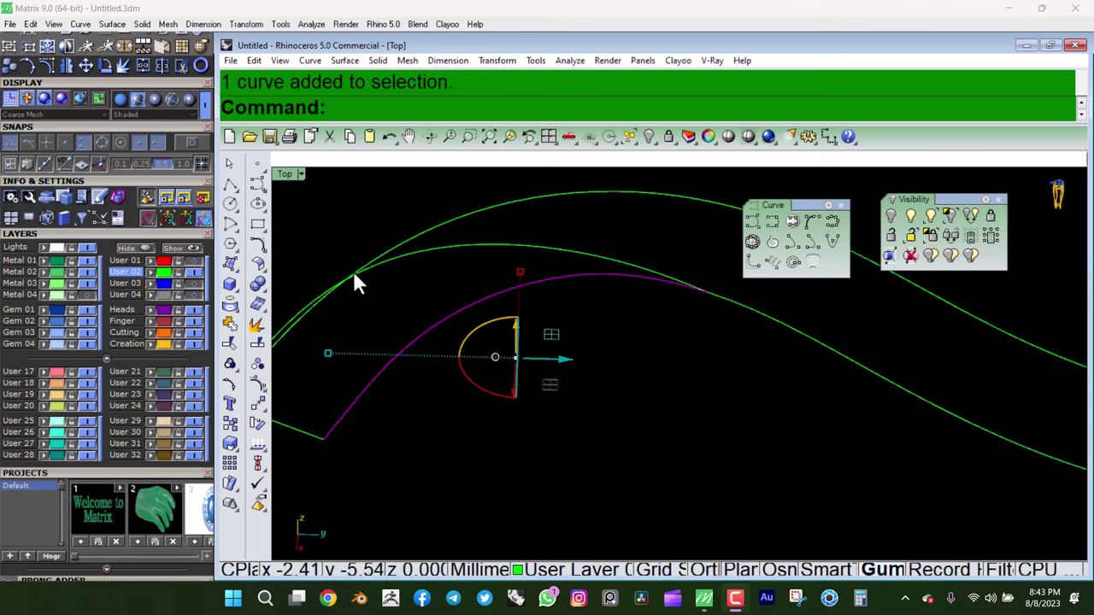
click(257, 363)
ctrl+shift+right_drag(385, 380, 623, 310)
key(Escape)
click(601, 293)
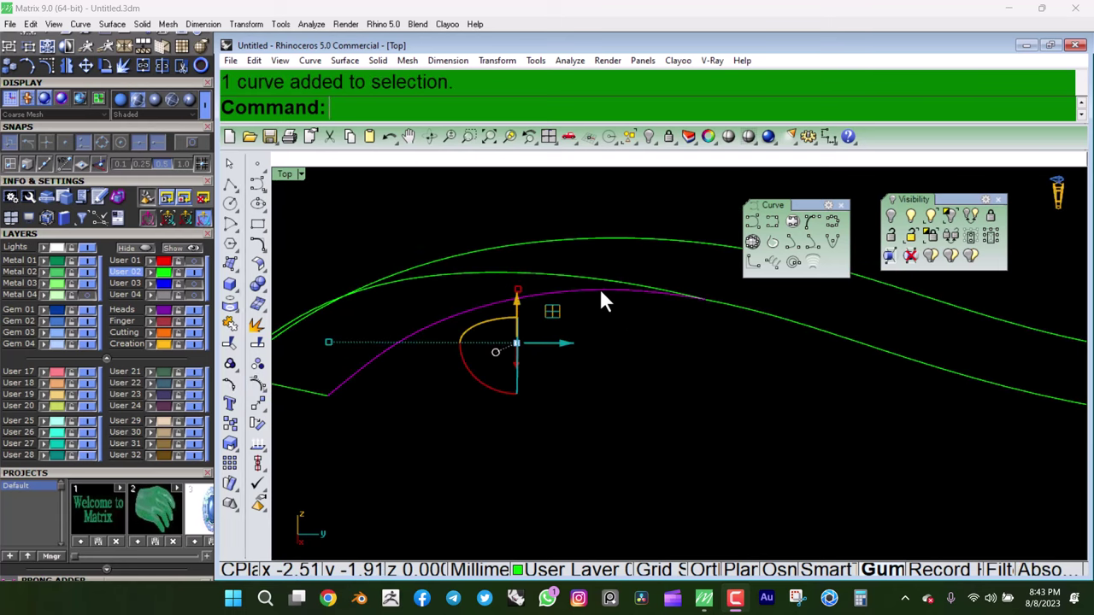
text(Rebuild)
key(Return)
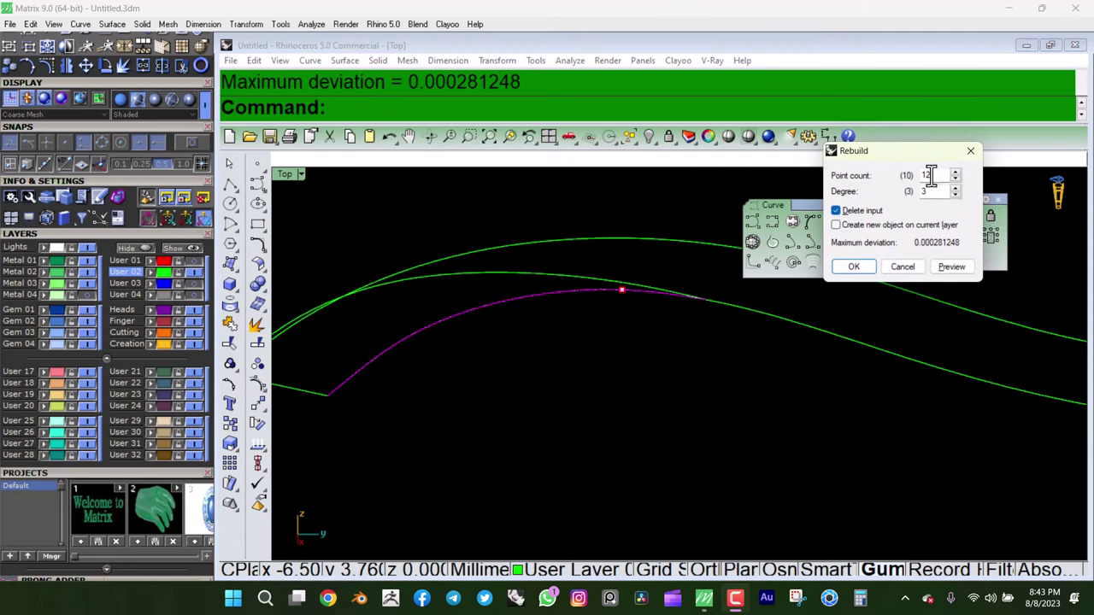
- Confirm the curve rebuild and pull its control points down to reshape the split swirl curve
key(Return)
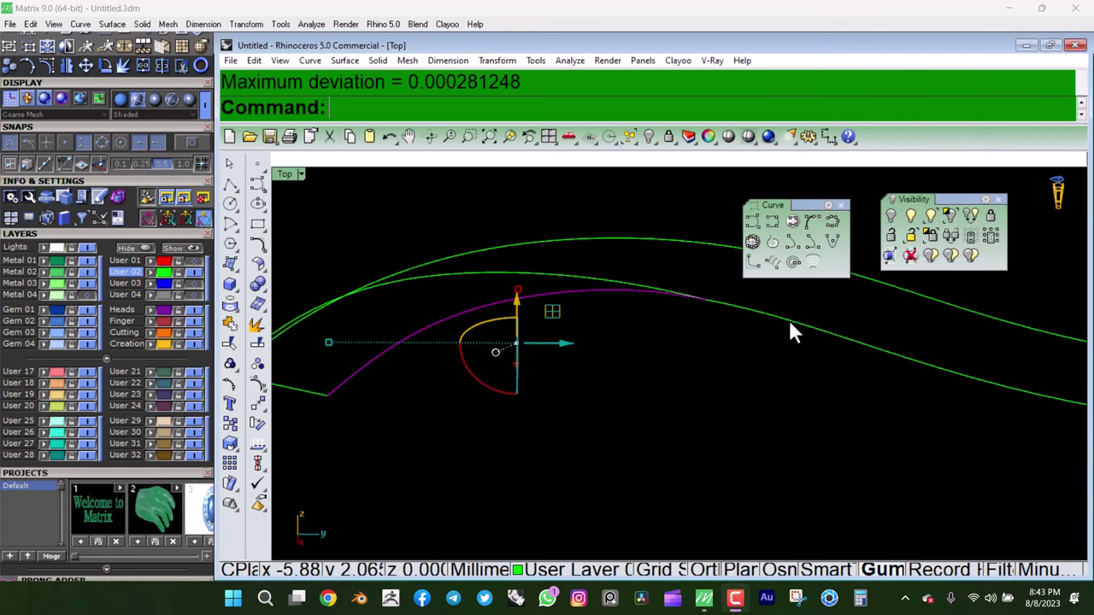
click(258, 384)
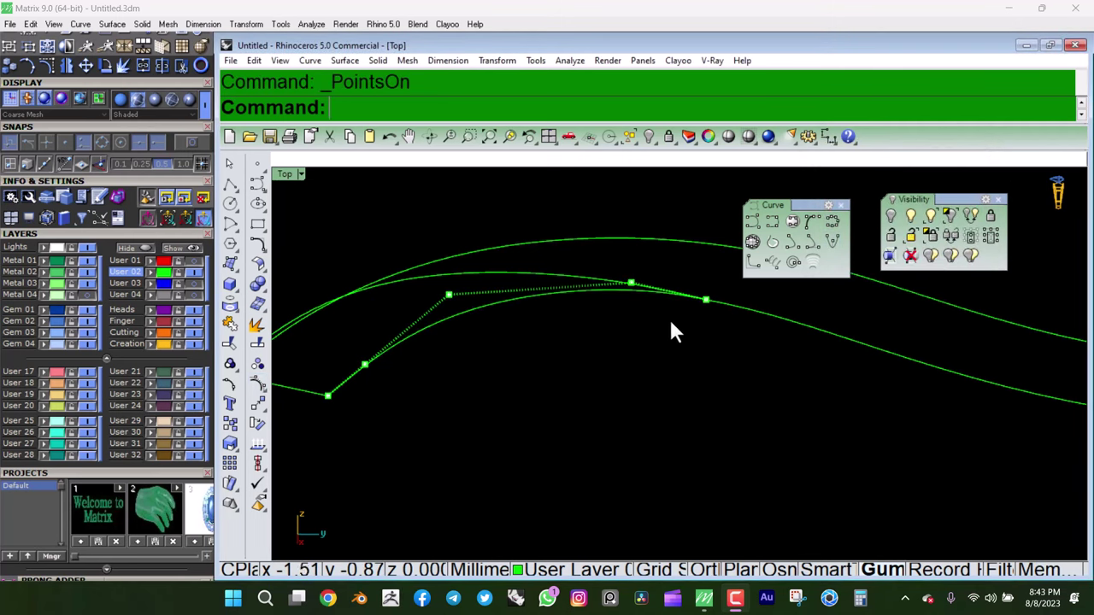
drag(668, 318, 715, 258)
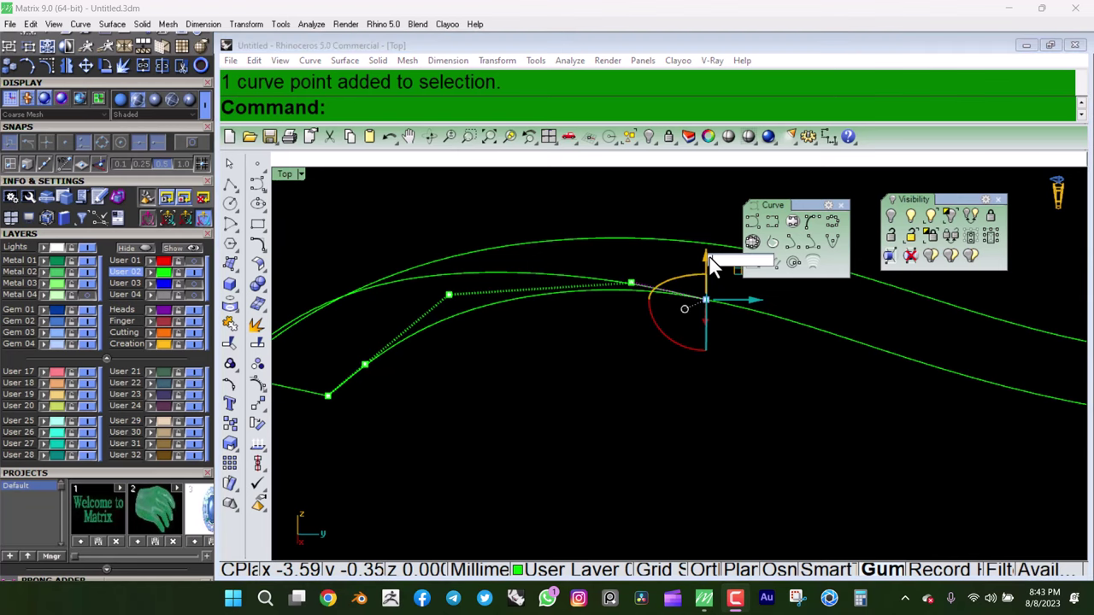
drag(707, 255, 663, 316)
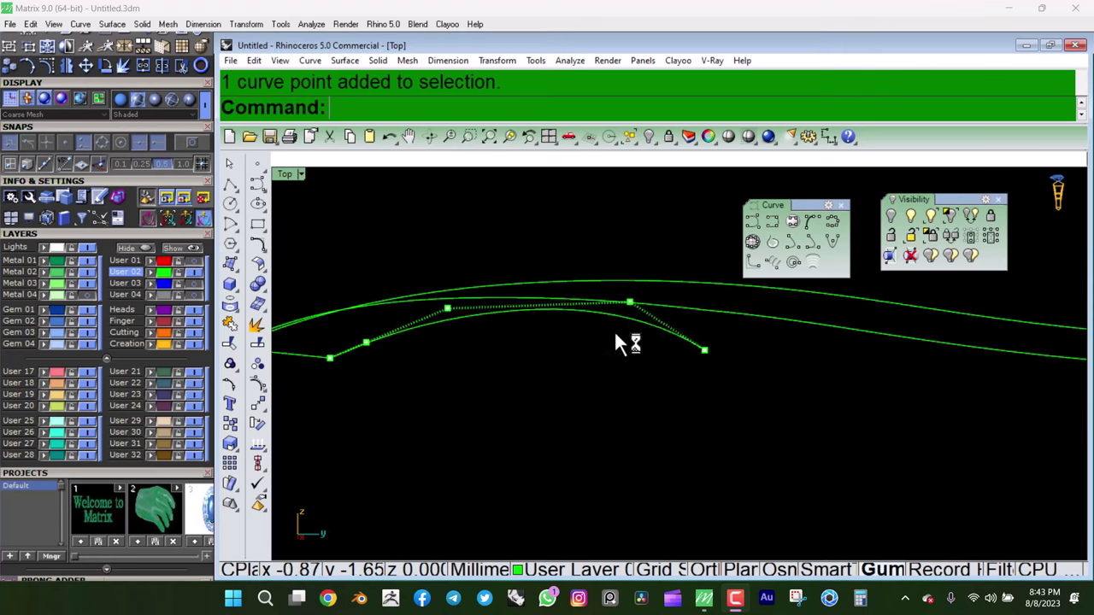
drag(638, 255, 630, 285)
drag(629, 308, 633, 338)
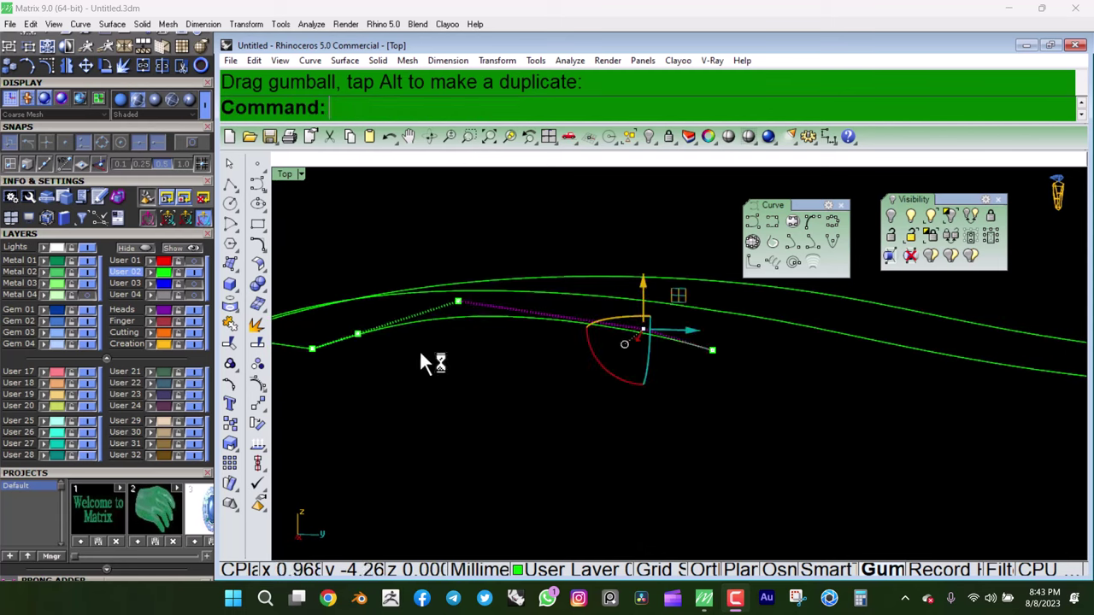
click(456, 293)
drag(458, 256, 438, 299)
- Move three more control points, undoing one stray move, checking the curve shape from several angles
mouse_move(654, 344)
ctrl+shift+right_down()
mouse_move(758, 322)
mouse_move(419, 320)
ctrl+shift+right_up()
click(361, 309)
drag(365, 262, 376, 278)
ctrl+shift+right_drag(376, 279, 579, 281)
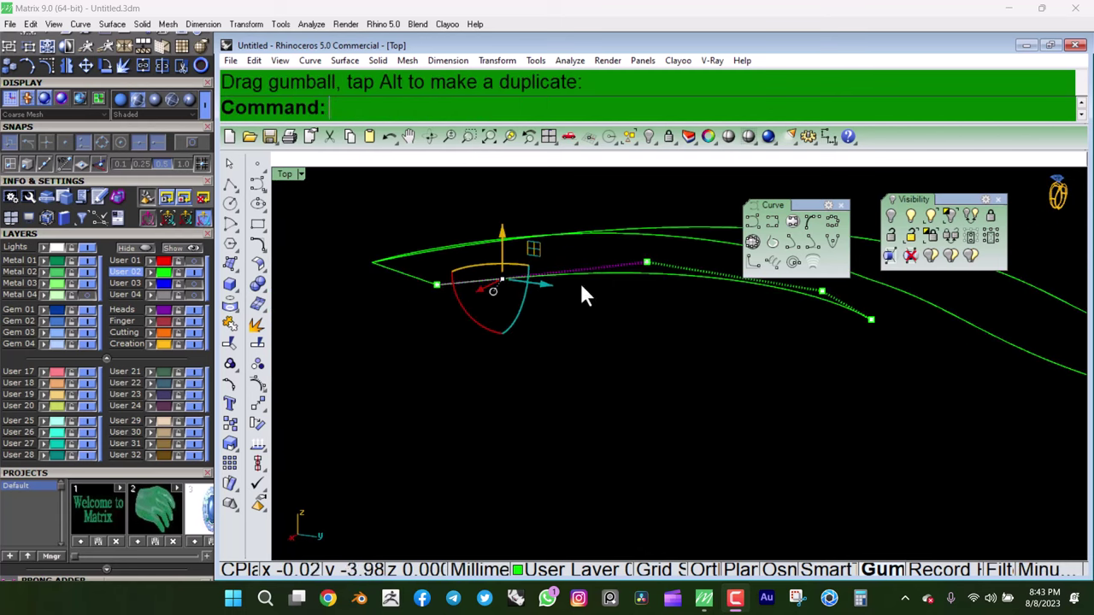
key(ctrl+z)
mouse_move(396, 317)
mouse_down()
mouse_move(520, 244)
mouse_move(472, 275)
mouse_up()
shift+click(647, 262)
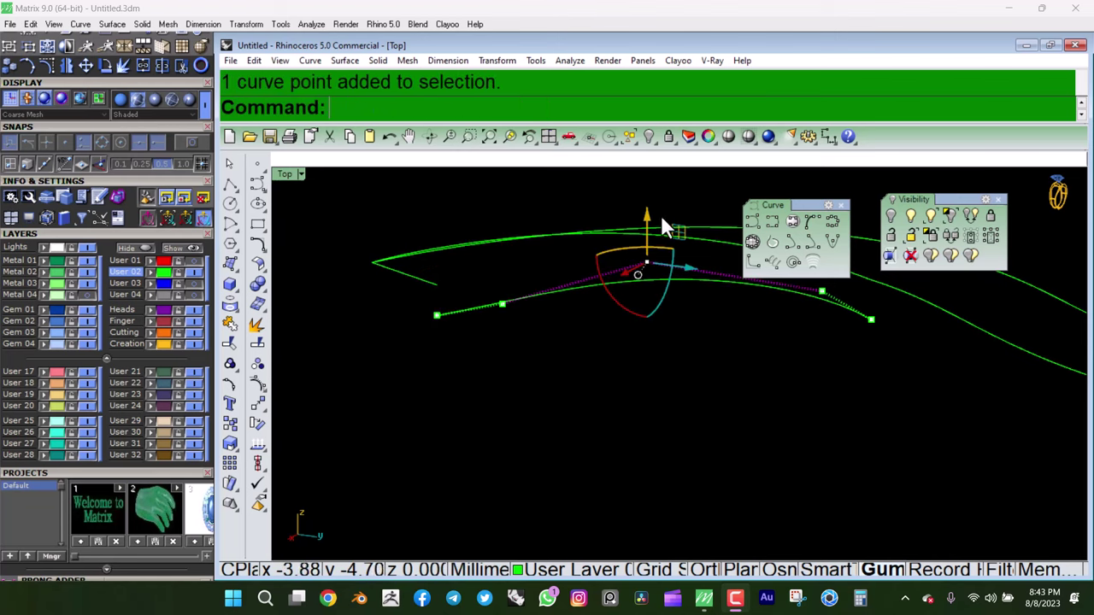
drag(660, 214, 653, 325)
mouse_move(653, 325)
ctrl+shift+right_down()
mouse_move(783, 307)
mouse_move(530, 248)
ctrl+shift+right_up()
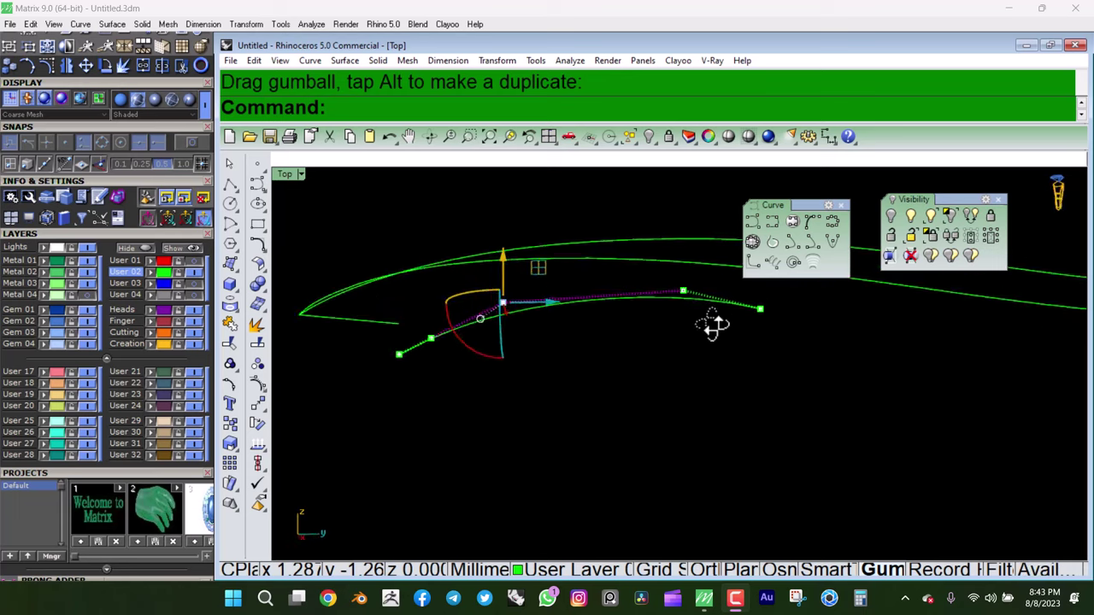
drag(530, 248, 536, 256)
ctrl+shift+right_drag(536, 256, 605, 333)
key(Escape)
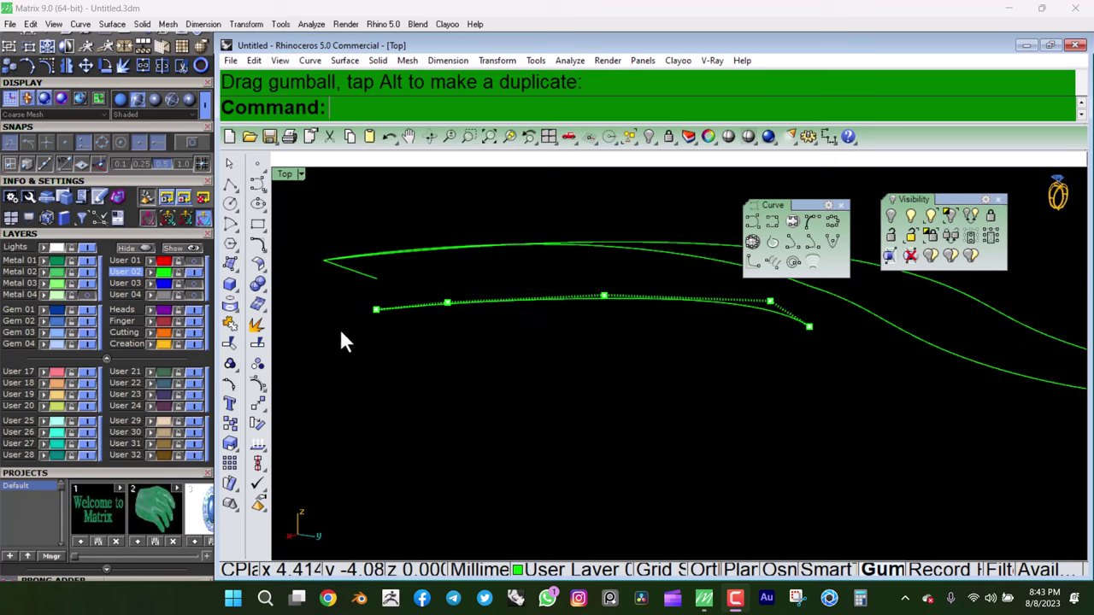
- Lower three control points of the lower curve slightly and adjust one more point
drag(342, 329, 710, 273)
drag(481, 253, 500, 272)
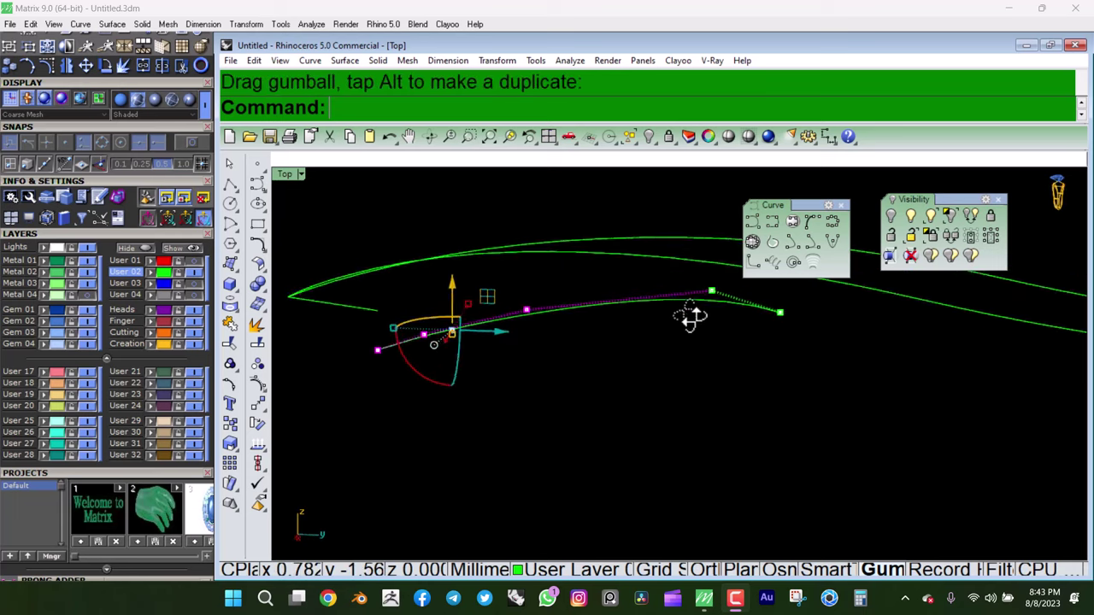
ctrl+shift+right_drag(500, 272, 608, 317)
click(651, 294)
drag(652, 256, 649, 286)
mouse_move(649, 287)
ctrl+shift+right_down()
mouse_move(786, 332)
mouse_move(599, 288)
mouse_move(561, 313)
mouse_move(696, 329)
mouse_move(642, 276)
ctrl+shift+right_up()
- Show the long outer curve's control points and move two of them to smooth it
click(598, 288)
key(F10)
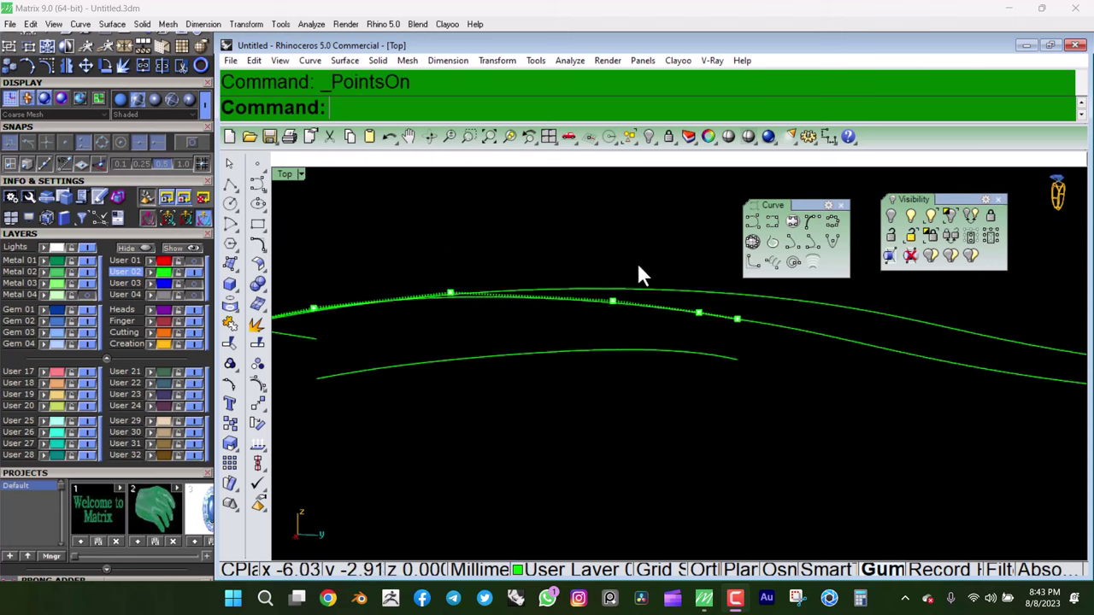
drag(560, 247, 598, 286)
mouse_move(630, 285)
ctrl+shift+right_down()
mouse_move(757, 363)
mouse_move(617, 269)
ctrl+shift+right_up()
drag(617, 272, 630, 256)
drag(367, 257, 453, 353)
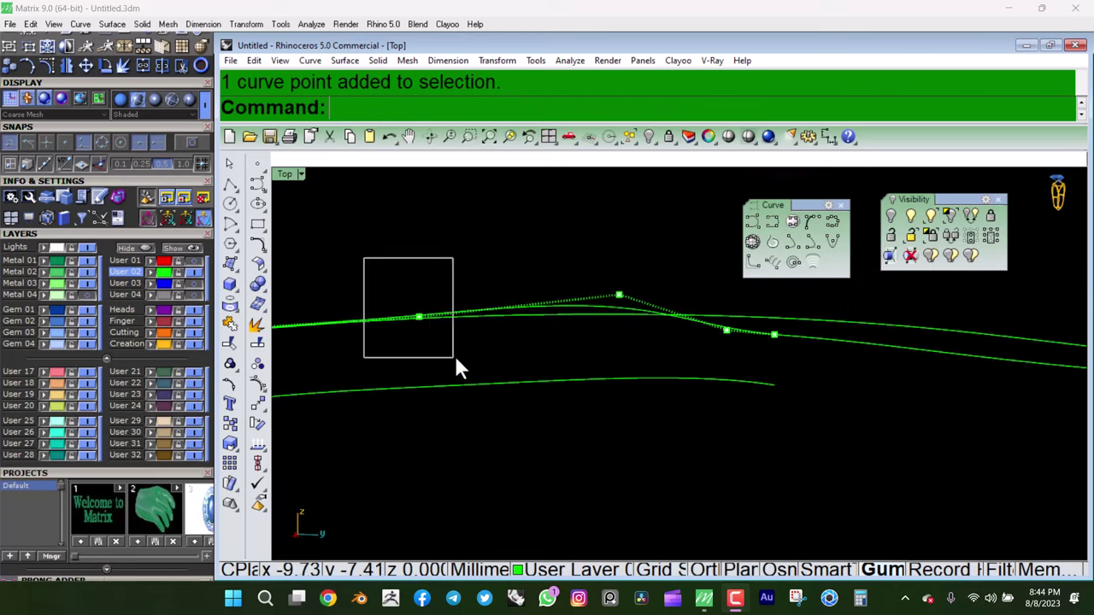
drag(422, 265, 440, 256)
mouse_move(439, 256)
ctrl+shift+right_down()
mouse_move(564, 301)
mouse_move(525, 291)
ctrl+shift+right_up()
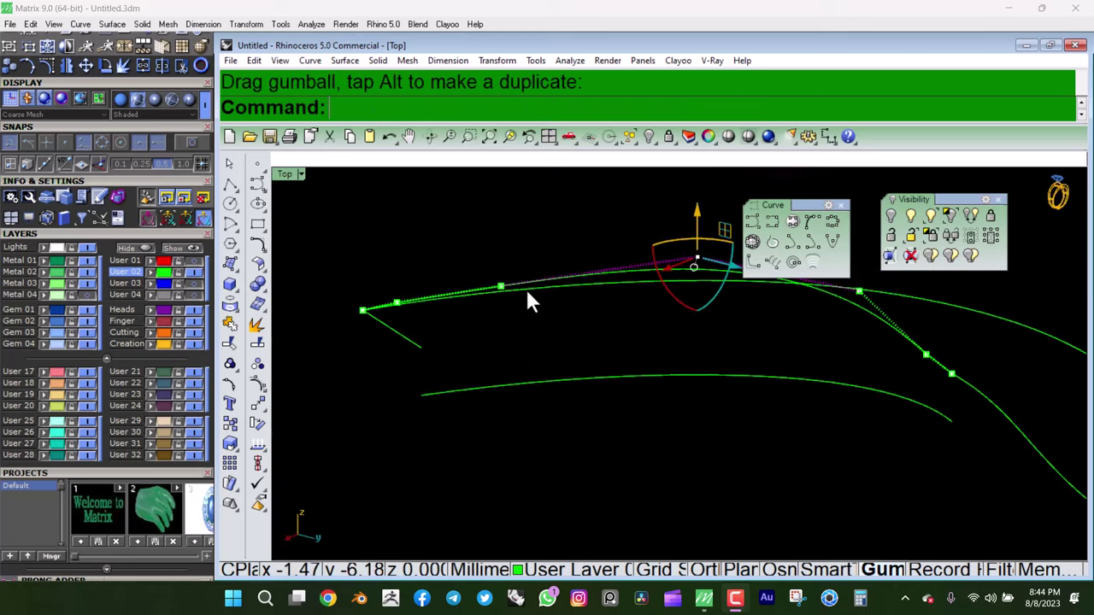
- Adjust the remaining outer-curve points so its end curls into the tip, then start a polyline
click(511, 239)
drag(512, 239, 504, 239)
mouse_move(504, 239)
ctrl+shift+right_down()
mouse_move(582, 295)
mouse_move(556, 248)
ctrl+shift+right_up()
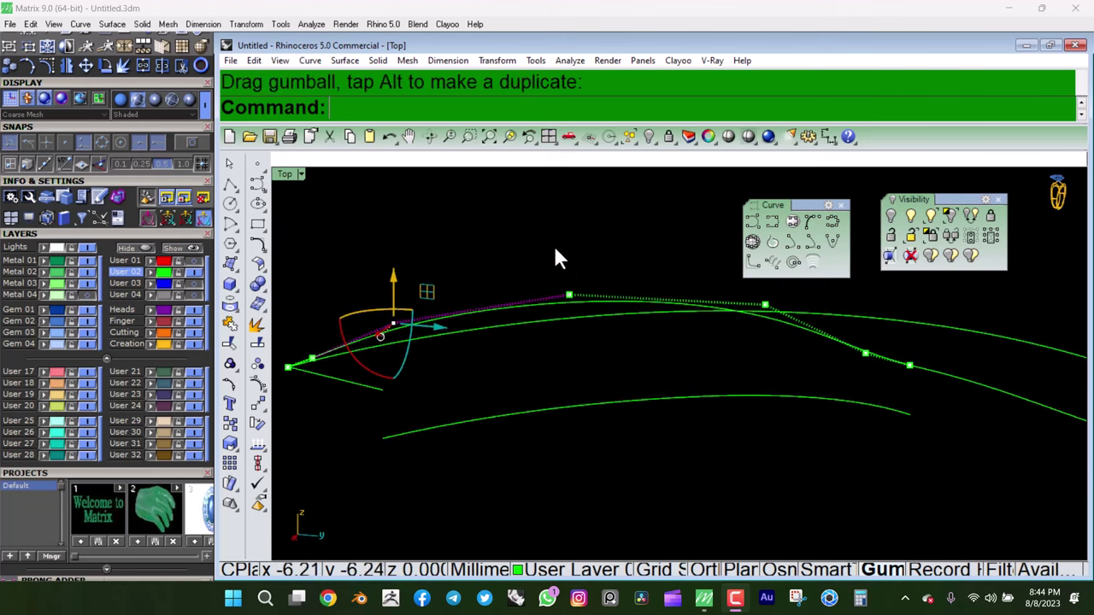
click(567, 255)
drag(567, 254, 579, 258)
ctrl+shift+right_drag(579, 257, 740, 296)
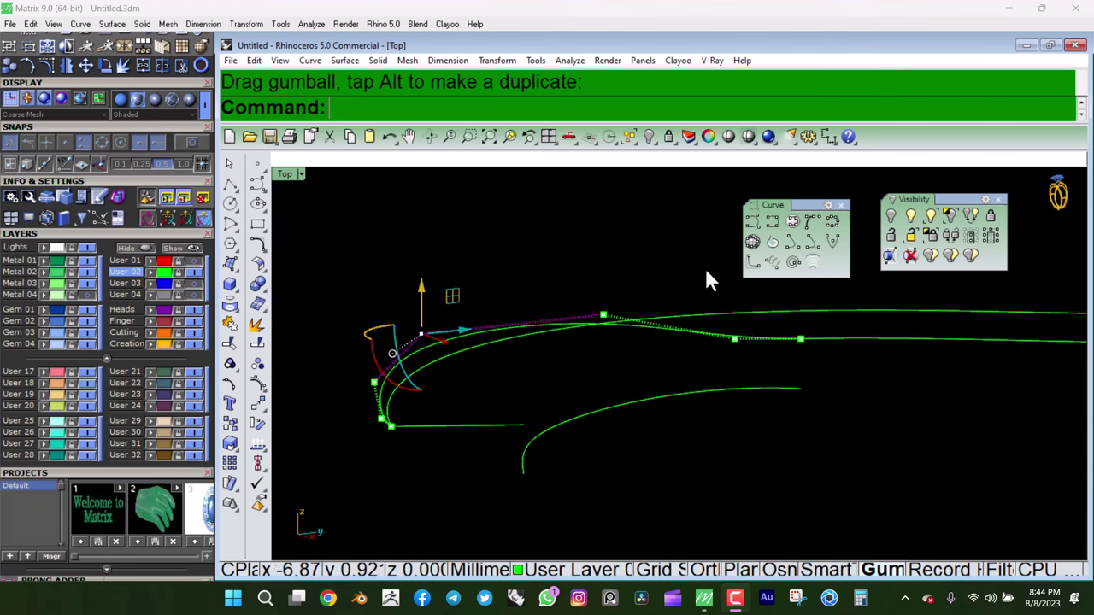
click(734, 339)
drag(734, 339, 733, 328)
ctrl+shift+right_drag(699, 345, 659, 324)
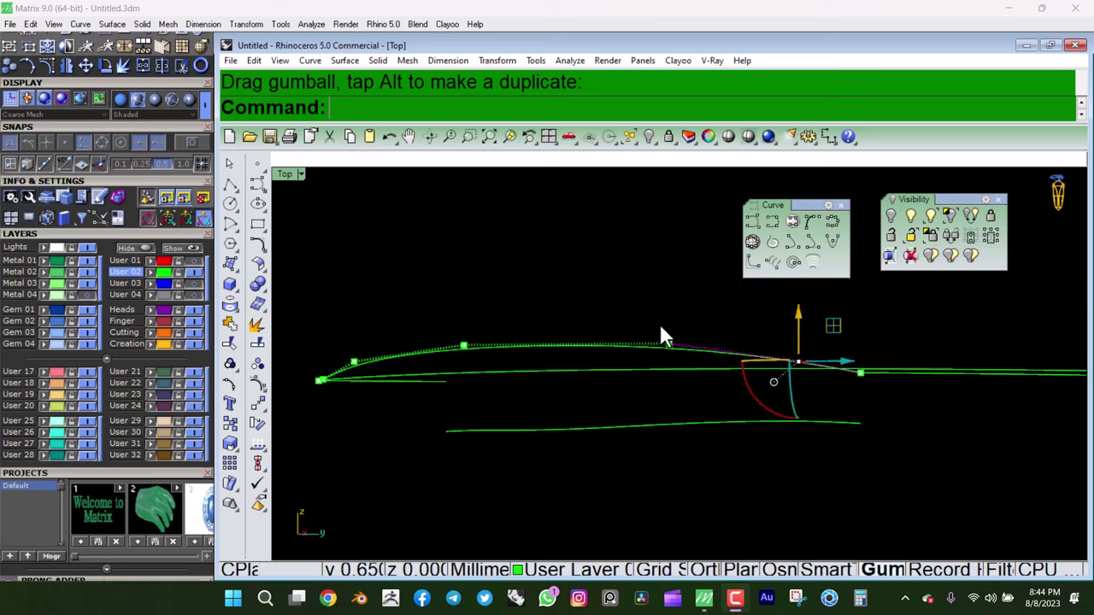
click(675, 304)
drag(675, 303, 701, 317)
mouse_move(701, 317)
ctrl+shift+right_down()
mouse_move(674, 371)
mouse_move(819, 379)
mouse_move(700, 317)
ctrl+shift+right_up()
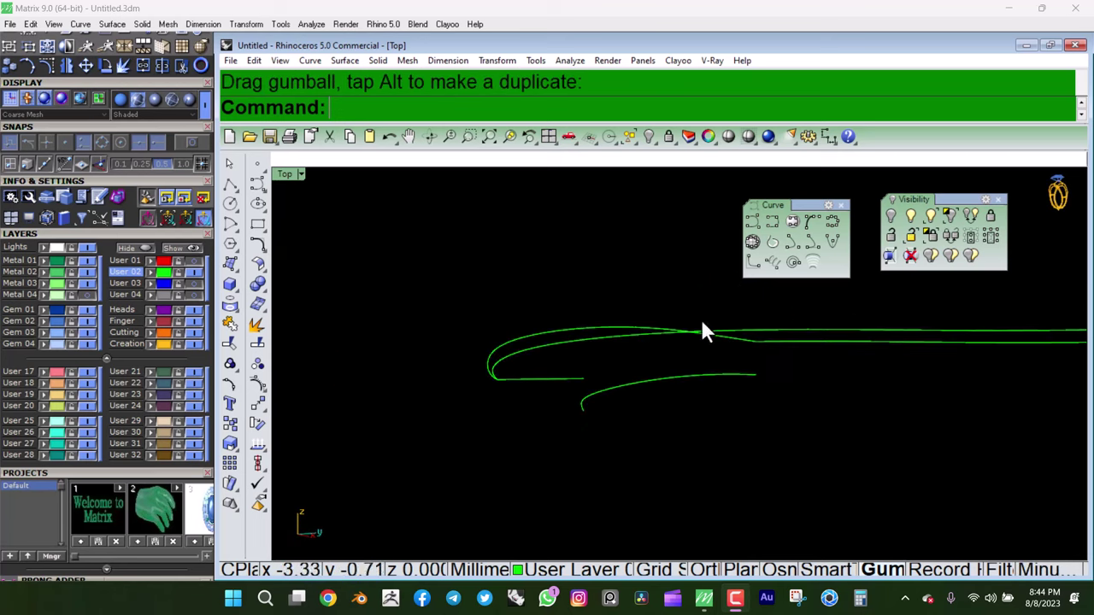
click(229, 184)
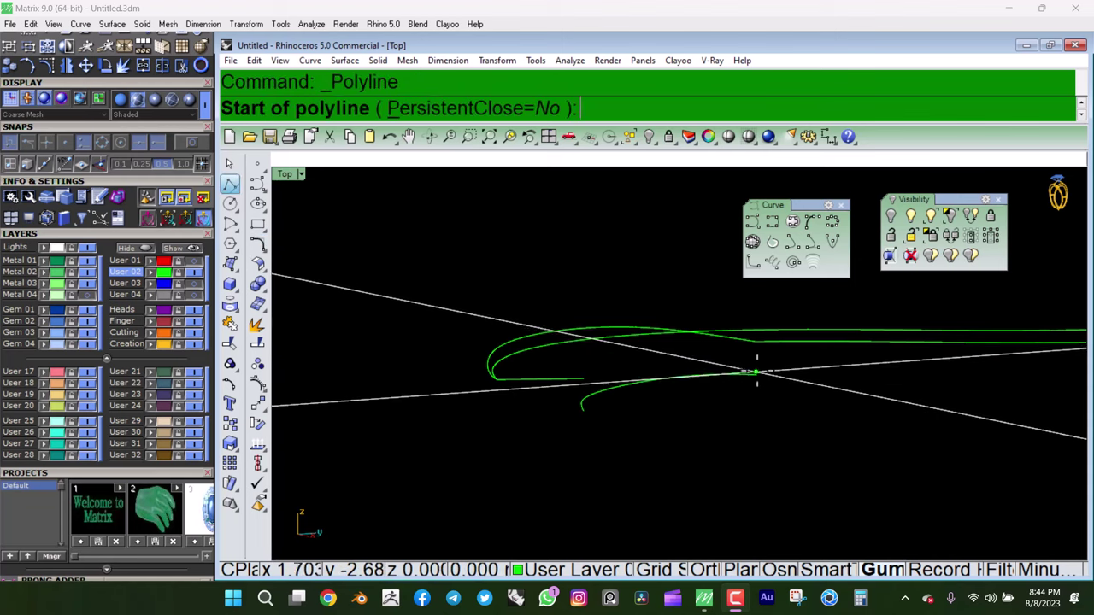
- Draw a short vertical polyline segment at the curve ends, then delete it
click(755, 374)
click(756, 340)
right_click(755, 340)
mouse_move(756, 341)
ctrl+shift+right_down()
mouse_move(465, 376)
mouse_move(774, 320)
mouse_move(852, 324)
mouse_move(923, 410)
mouse_move(630, 379)
mouse_move(481, 337)
mouse_move(522, 330)
mouse_move(743, 377)
mouse_move(723, 383)
mouse_move(703, 317)
mouse_move(556, 298)
mouse_move(721, 317)
mouse_move(799, 305)
mouse_move(791, 367)
ctrl+shift+right_up()
click(470, 357)
key(Delete)
- Join the two swirl curves into one open curve with Ctrl+J
click(774, 384)
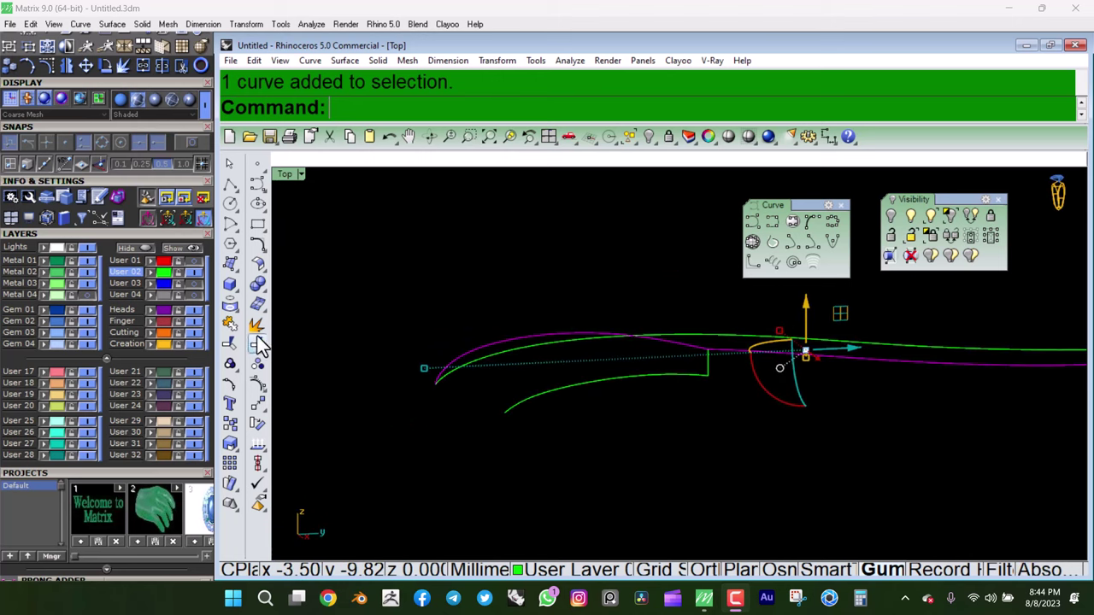
mouse_move(516, 397)
ctrl+shift+right_down()
mouse_move(762, 379)
mouse_move(733, 342)
mouse_move(695, 341)
mouse_move(669, 369)
ctrl+shift+right_up()
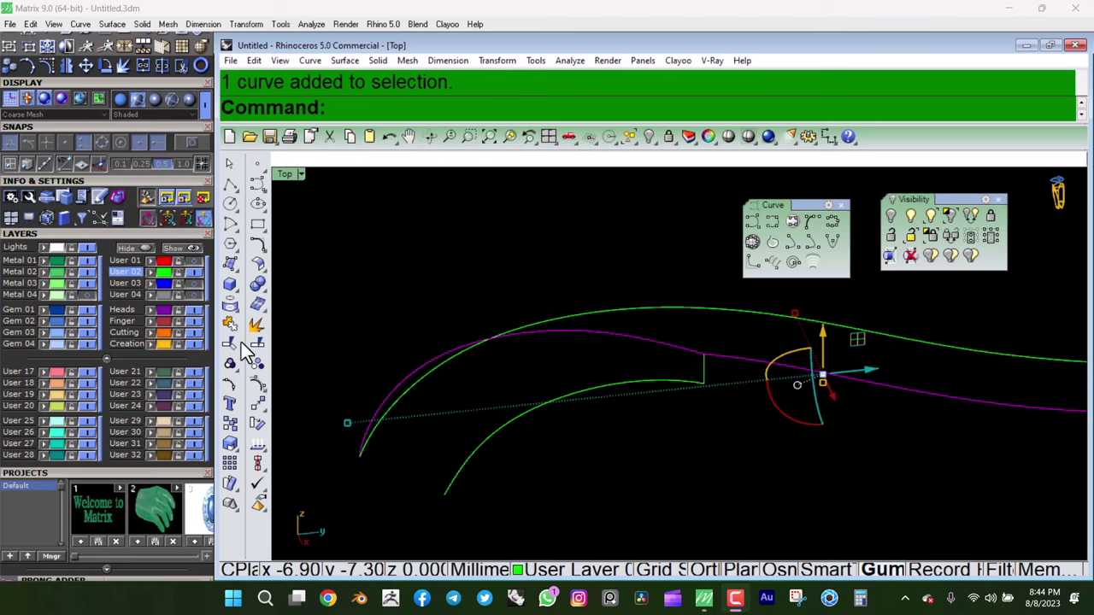
key(ctrl+j)
click(719, 369)
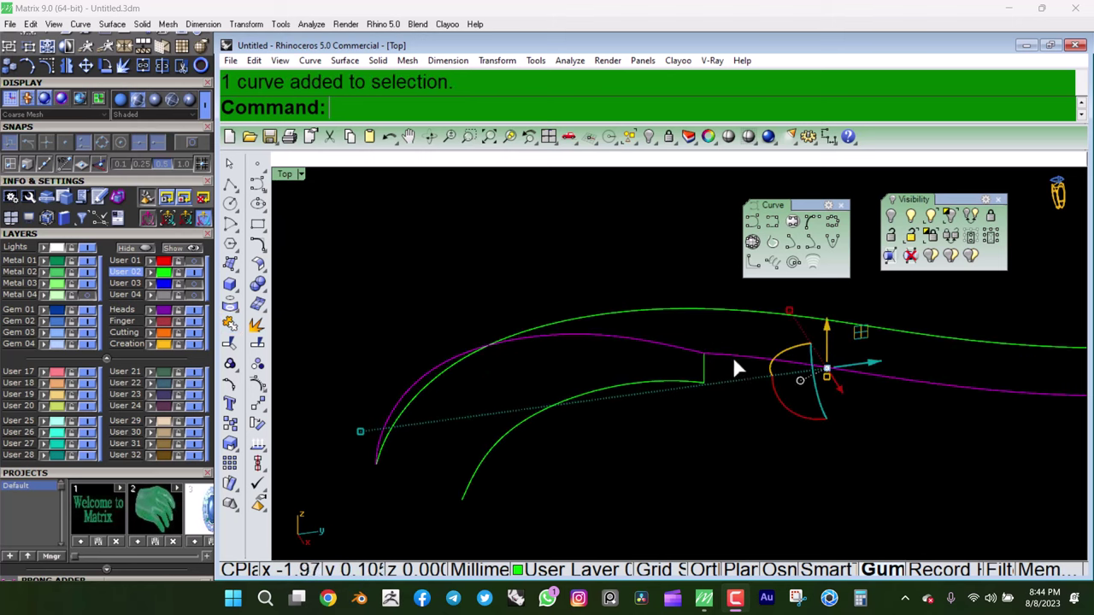
mouse_move(732, 357)
ctrl+shift+right_down()
mouse_move(589, 362)
mouse_move(687, 347)
mouse_move(733, 415)
mouse_move(726, 329)
mouse_move(366, 247)
ctrl+shift+right_up()
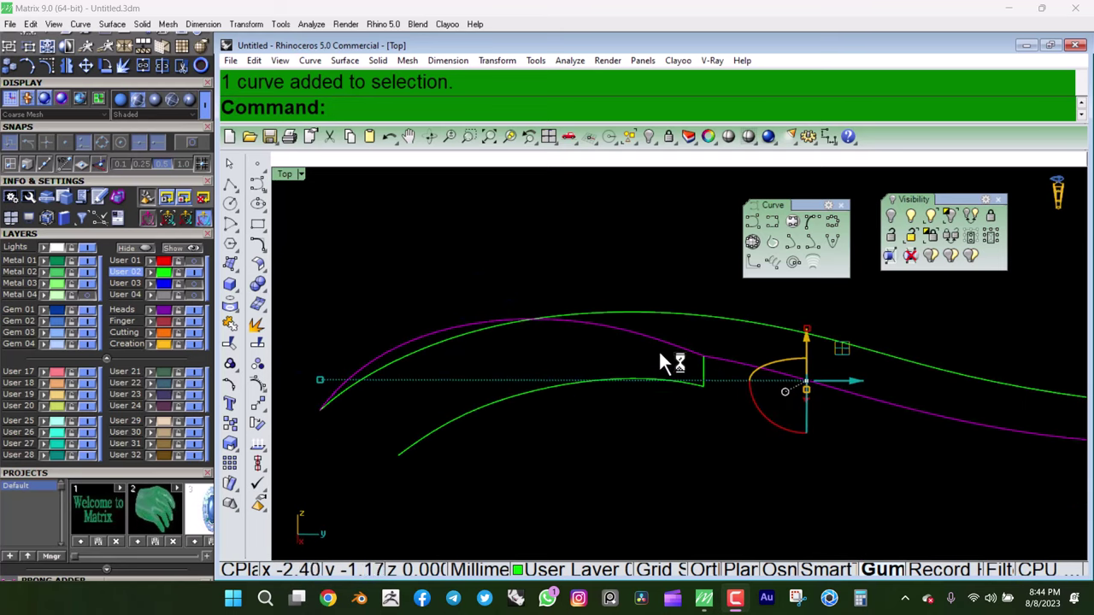
- Run Rebuild on the joined curve, entering 30 points and degree 3
text(rebuild)
key(Return)
text(5)
key(BackSpace)
text(30)
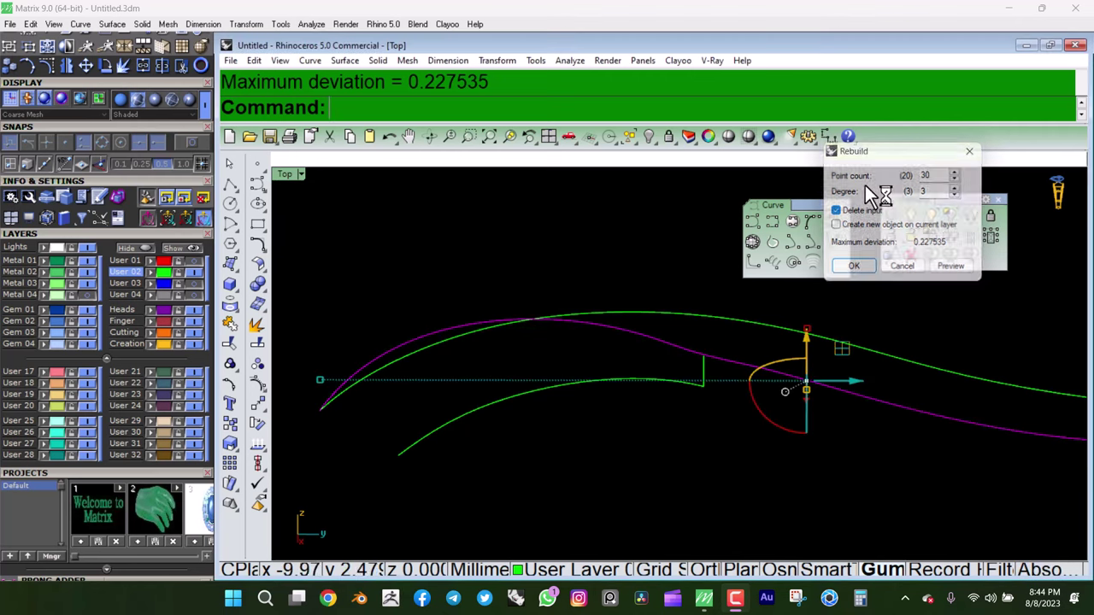
- Confirm the rebuild and drag a control point near the step to smooth the curve
key(Return)
key(F10)
scroll(724, 366, up, 4)
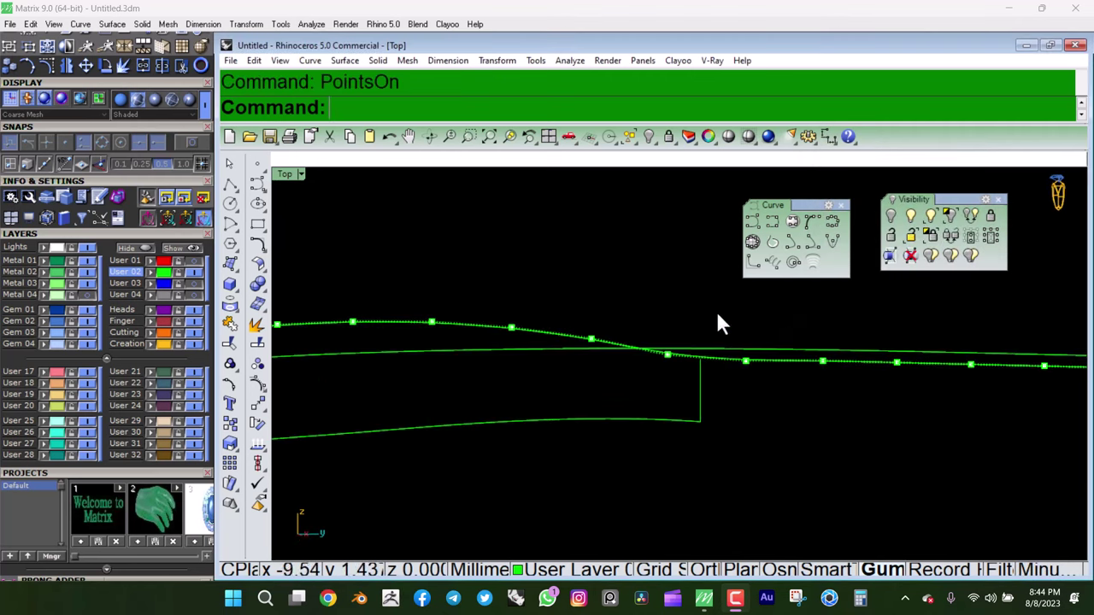
click(666, 357)
mouse_move(681, 320)
mouse_down()
mouse_move(690, 316)
mouse_move(667, 338)
mouse_up()
click(749, 395)
click(735, 359)
key(Escape)
- Nudge two control points of the rebuilt curve slightly and check the result
mouse_move(668, 342)
right_down()
mouse_move(864, 379)
mouse_move(690, 366)
right_up()
key(F10)
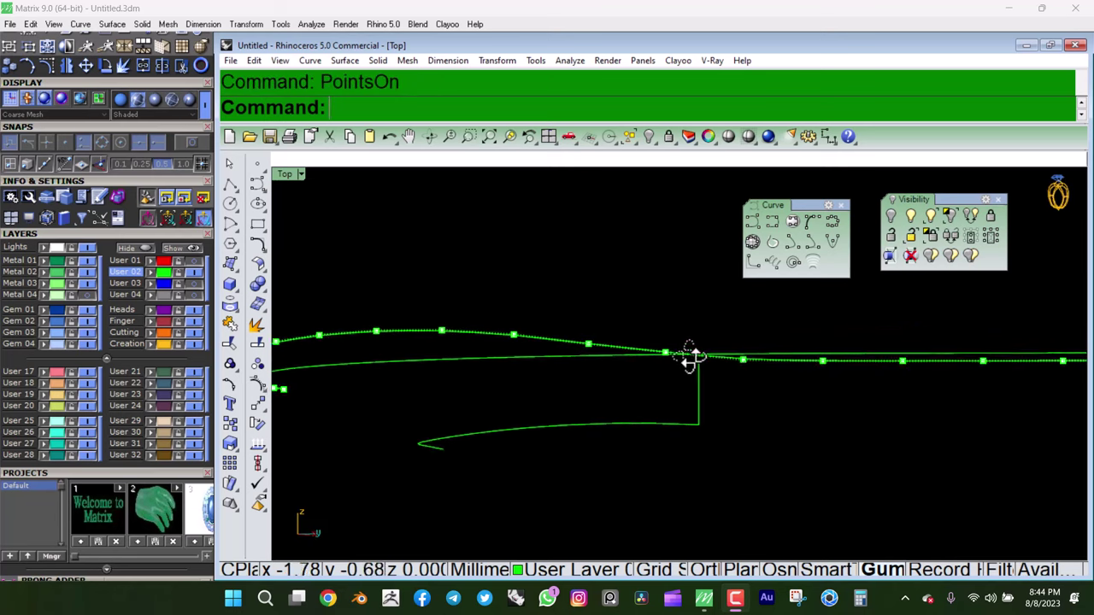
drag(639, 313, 740, 369)
drag(703, 313, 733, 371)
key(Escape)
right_drag(732, 370, 524, 311)
- Shift one more control point of the curve slightly to refine its shape
click(748, 384)
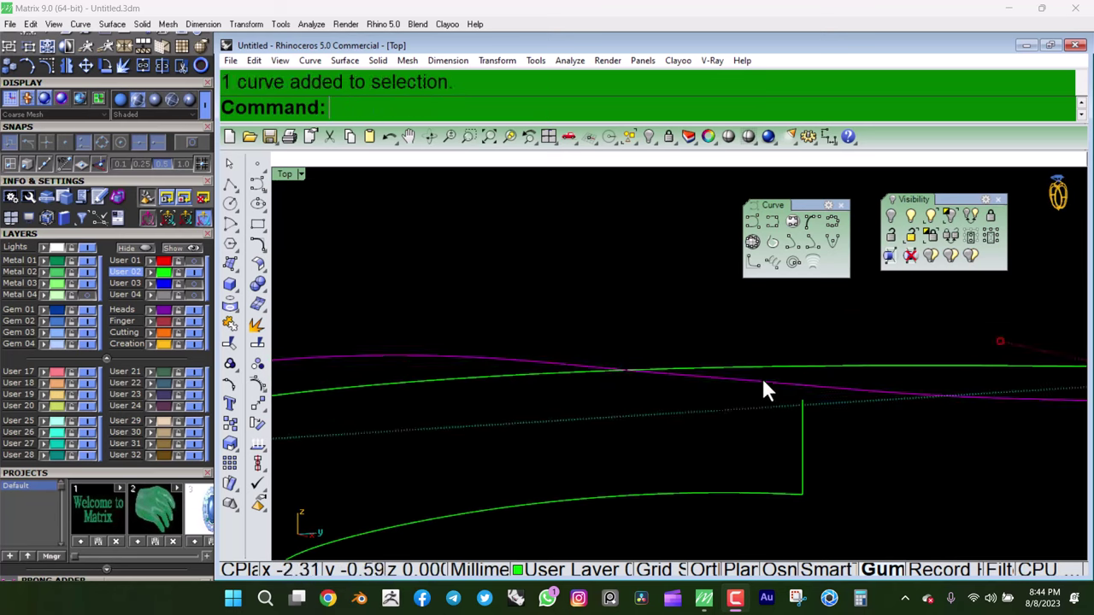
key(F10)
drag(613, 328, 677, 410)
drag(631, 324, 656, 334)
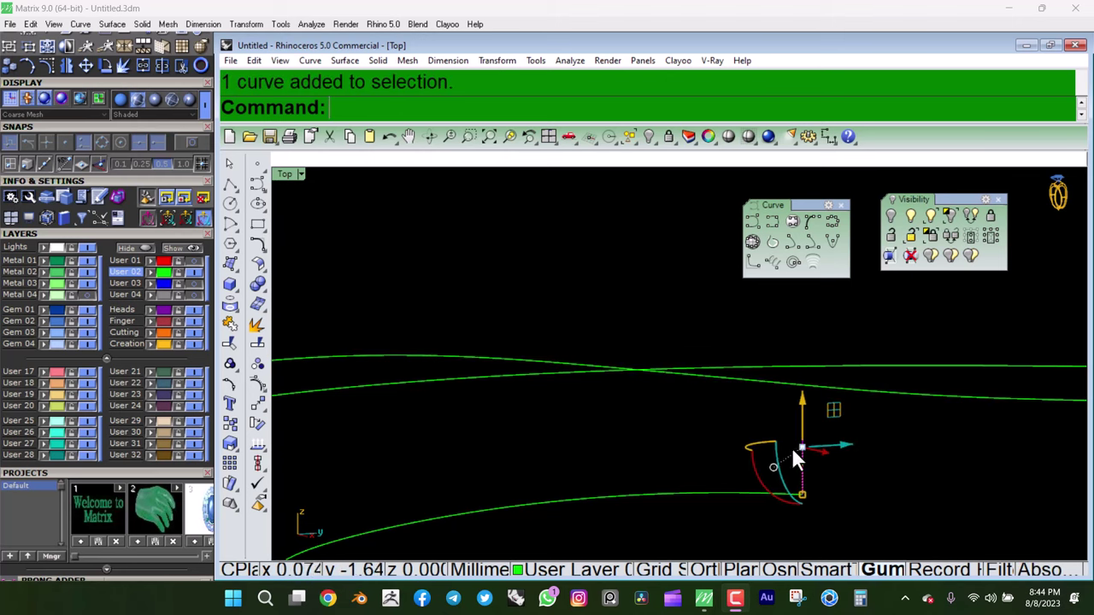
right_drag(791, 445, 744, 411)
key(F10)
- Move the control point at the step upward with the Move command
click(748, 402)
text(m)
key(Return)
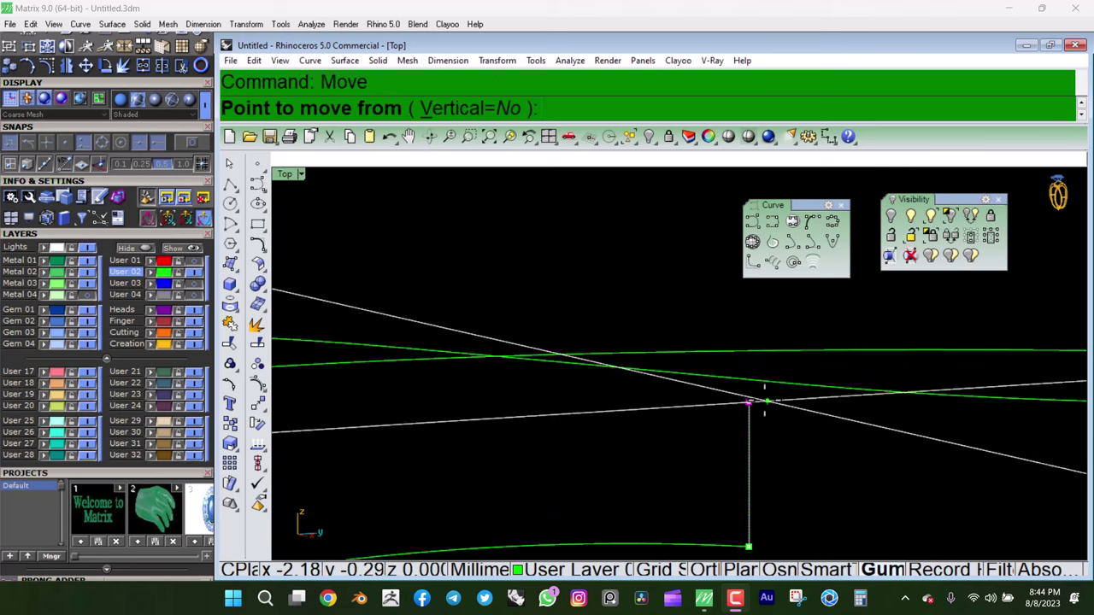
click(745, 389)
click(746, 367)
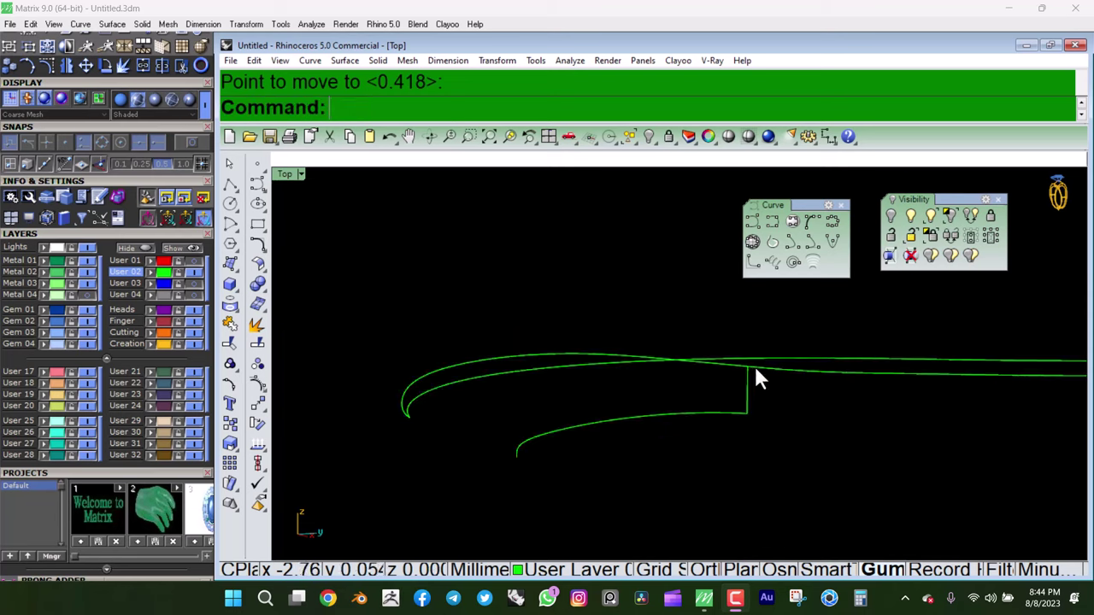
mouse_move(757, 378)
right_down()
mouse_move(898, 434)
mouse_move(947, 422)
mouse_move(716, 414)
right_up()
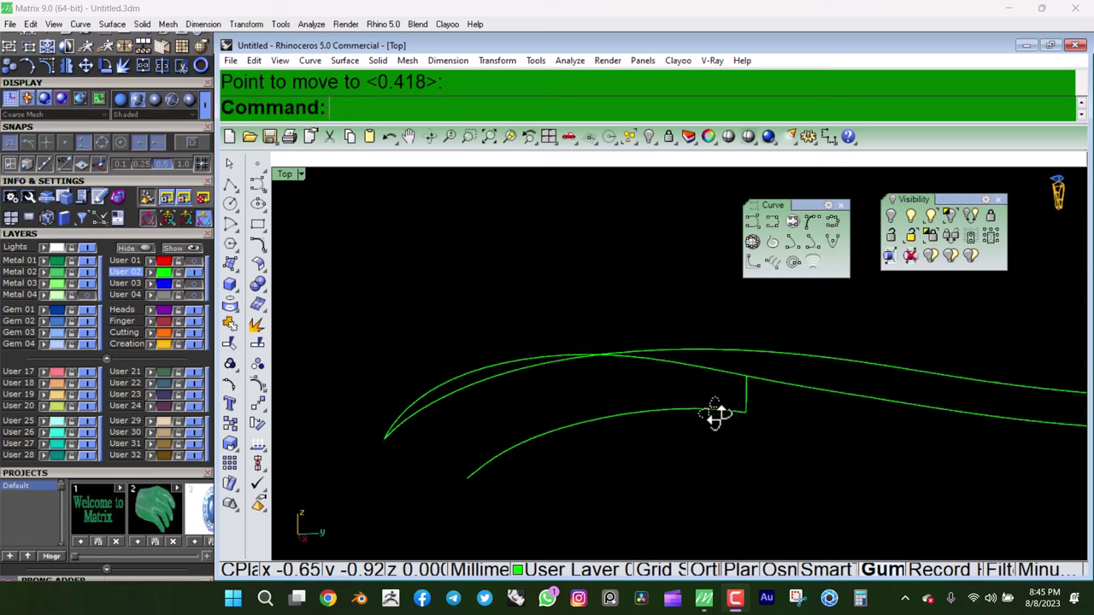
- Turn the view so the curves run vertically and select the curve crossing the other
click(766, 389)
mouse_move(767, 389)
right_down()
mouse_move(757, 476)
mouse_move(703, 427)
mouse_move(752, 462)
mouse_move(581, 439)
mouse_move(634, 420)
mouse_move(619, 412)
mouse_move(641, 438)
right_up()
click(581, 444)
scroll(641, 436, up, 3)
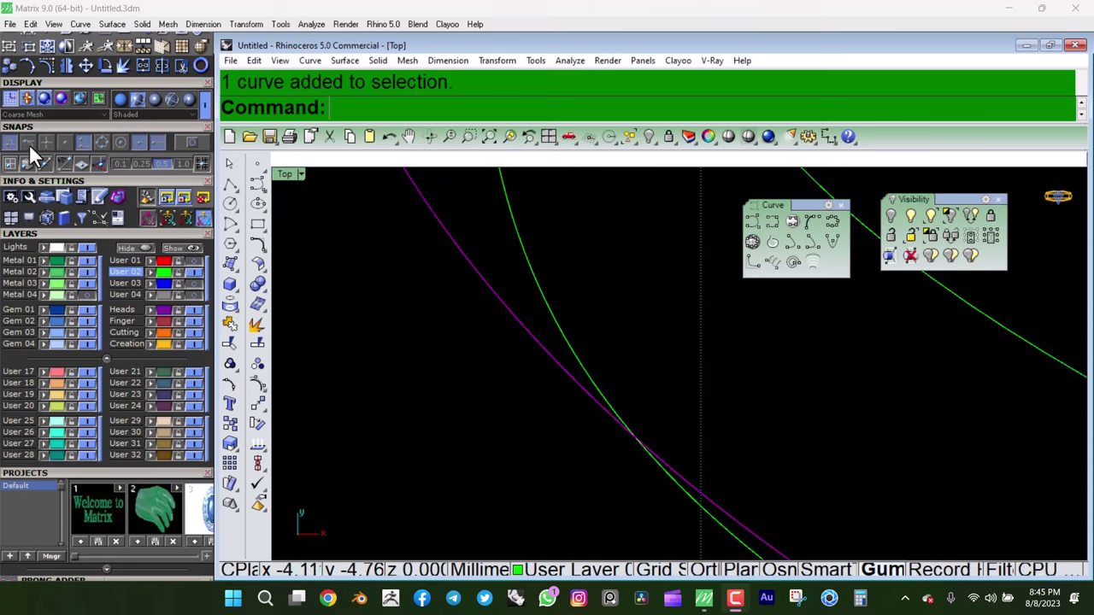
- Turn on Osnap, select the swirl curve, and start Split using the Point option
click(66, 142)
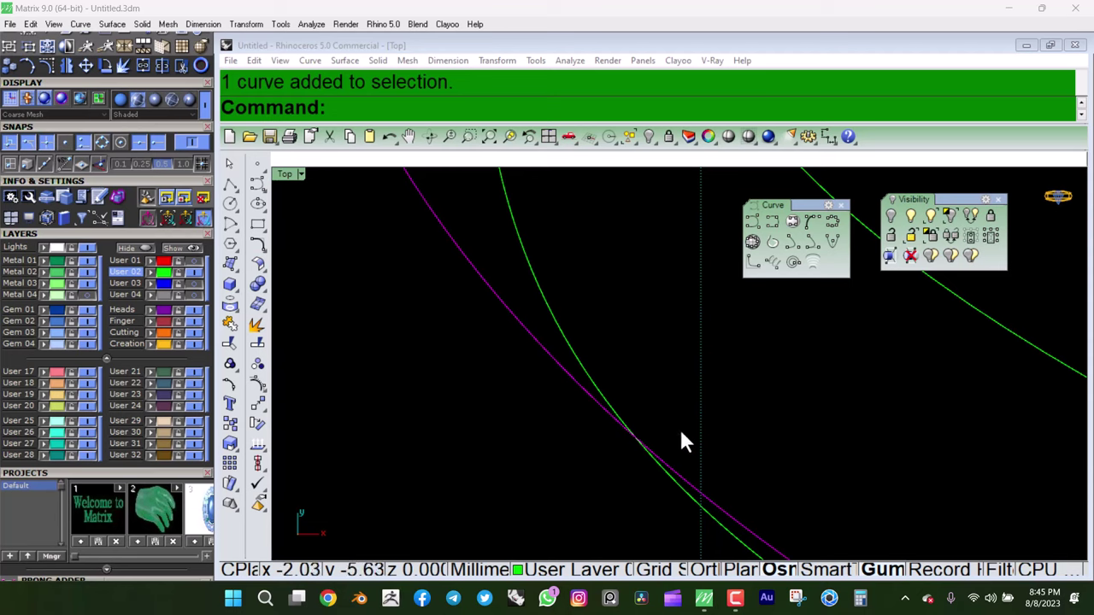
right_drag(681, 442, 632, 359)
scroll(618, 354, down, 1)
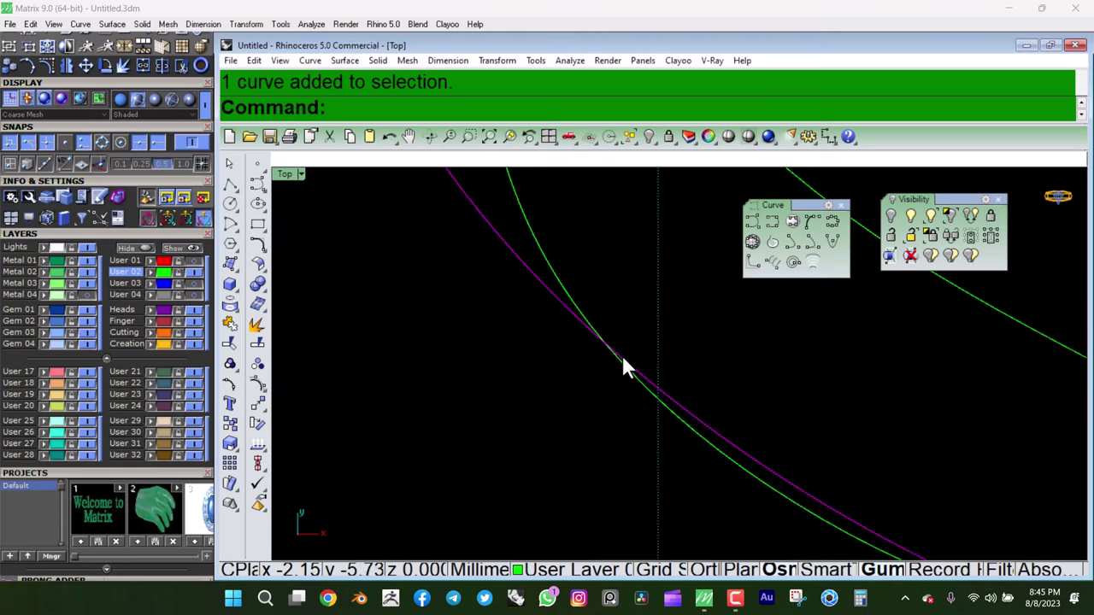
click(571, 313)
click(256, 342)
click(462, 111)
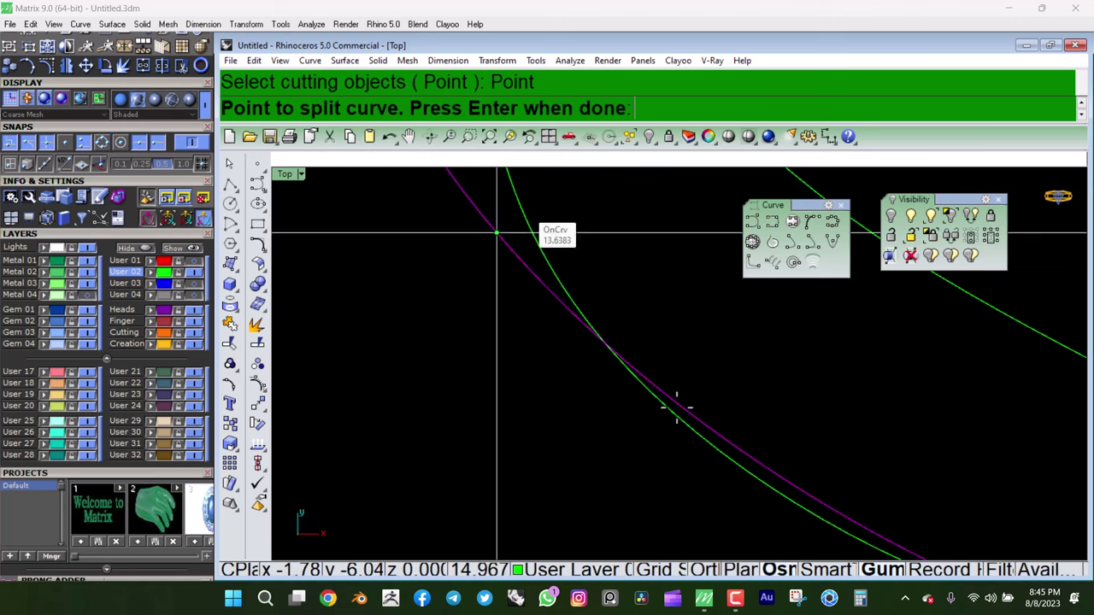
- Split the curve at the intersection and delete the unwanted piece
click(605, 345)
key(Return)
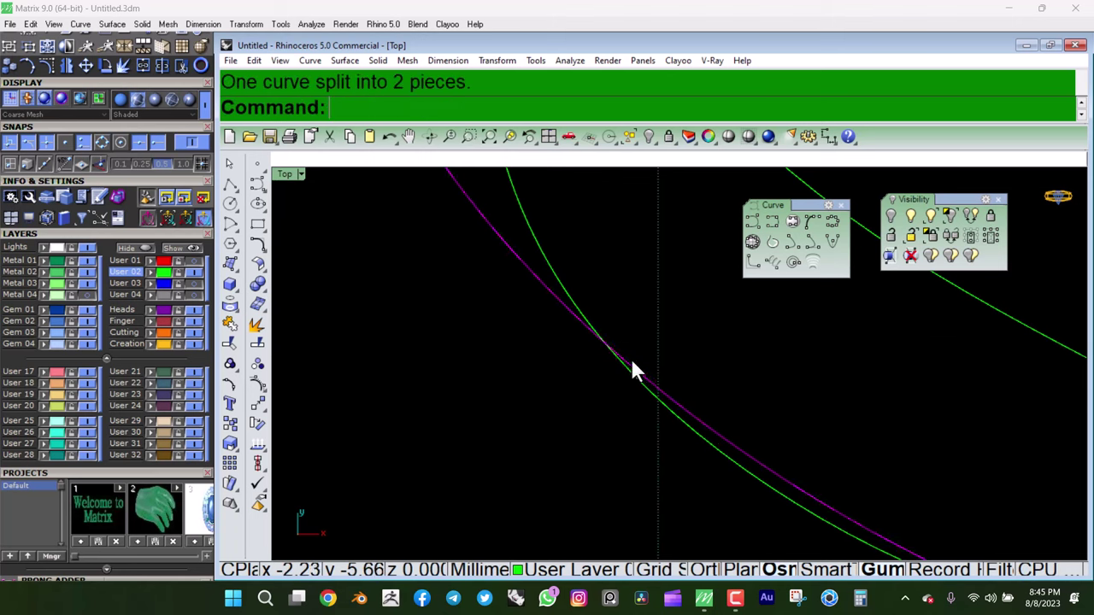
click(630, 366)
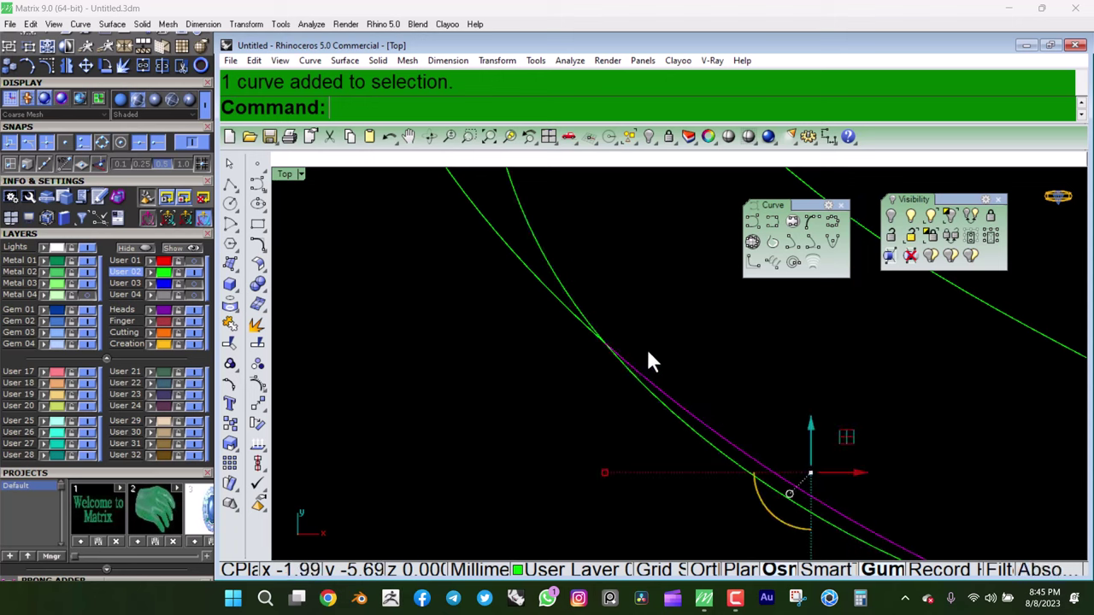
key(Delete)
mouse_move(643, 347)
ctrl+shift+right_down()
mouse_move(609, 349)
mouse_move(678, 265)
mouse_move(774, 220)
mouse_move(875, 200)
mouse_move(812, 335)
ctrl+shift+right_up()
- Show the upper rail's control points and drag its six end points to bend the end
click(717, 370)
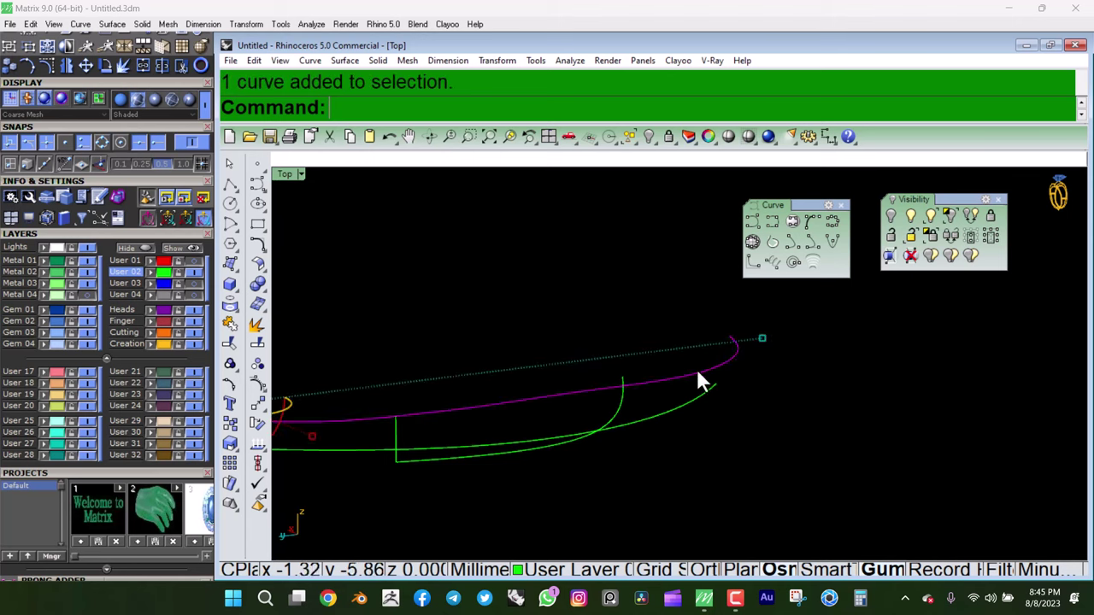
ctrl+shift+right_drag(699, 379, 464, 317)
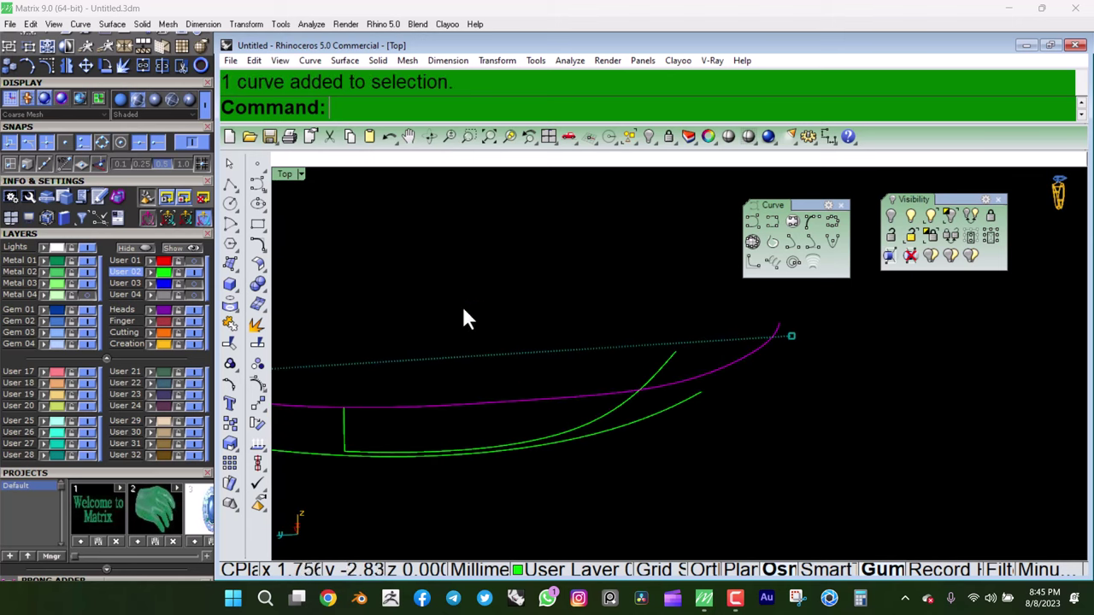
click(256, 367)
mouse_move(740, 361)
ctrl+shift+right_down()
mouse_move(715, 411)
mouse_move(756, 390)
mouse_move(863, 384)
mouse_move(741, 395)
mouse_move(852, 395)
mouse_move(709, 350)
mouse_move(618, 390)
mouse_move(740, 341)
mouse_move(748, 390)
mouse_move(565, 463)
mouse_move(680, 320)
mouse_move(725, 350)
mouse_move(723, 396)
mouse_move(678, 315)
ctrl+shift+right_up()
drag(678, 315, 863, 436)
mouse_move(864, 435)
ctrl+shift+right_down()
mouse_move(1055, 498)
mouse_move(948, 481)
mouse_move(795, 366)
ctrl+shift+right_up()
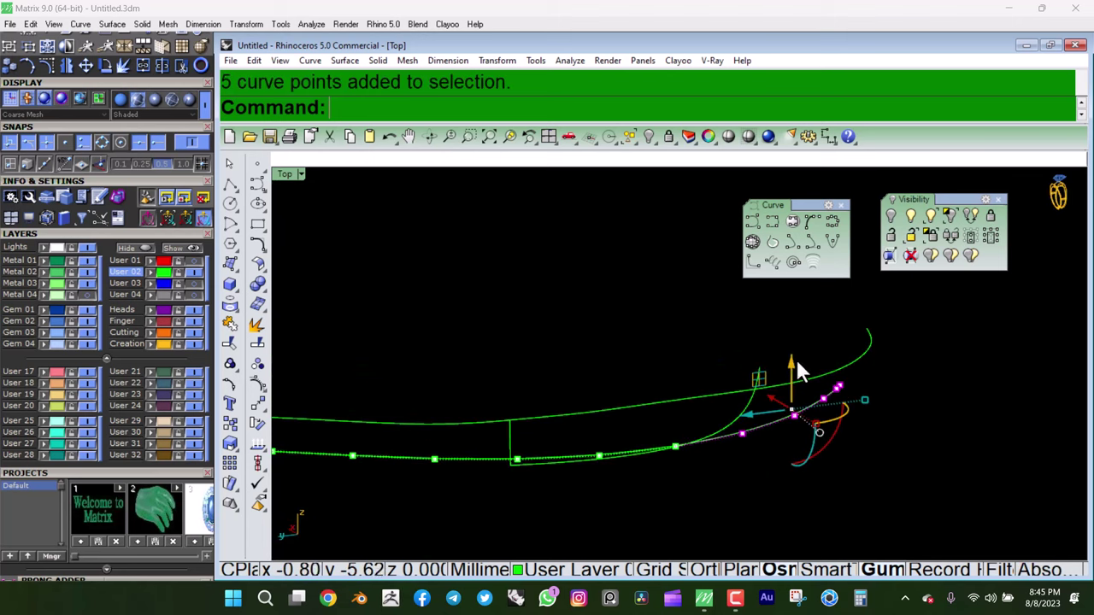
drag(794, 365, 742, 450)
shift+click(717, 455)
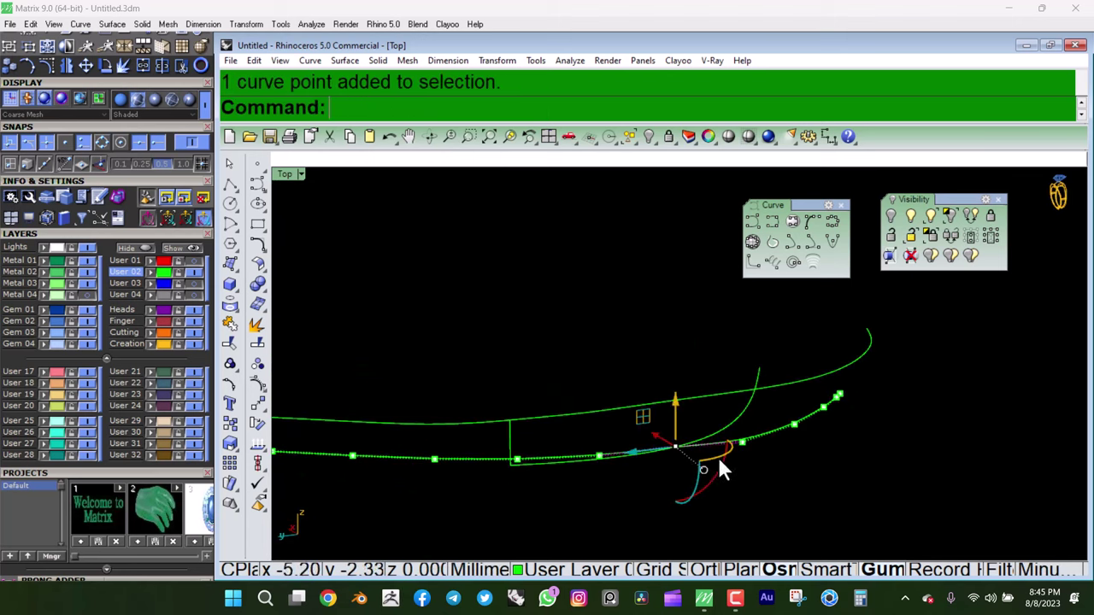
drag(679, 415, 680, 420)
mouse_move(680, 421)
ctrl+shift+right_down()
mouse_move(784, 429)
mouse_move(663, 350)
ctrl+shift+right_up()
key(Escape)
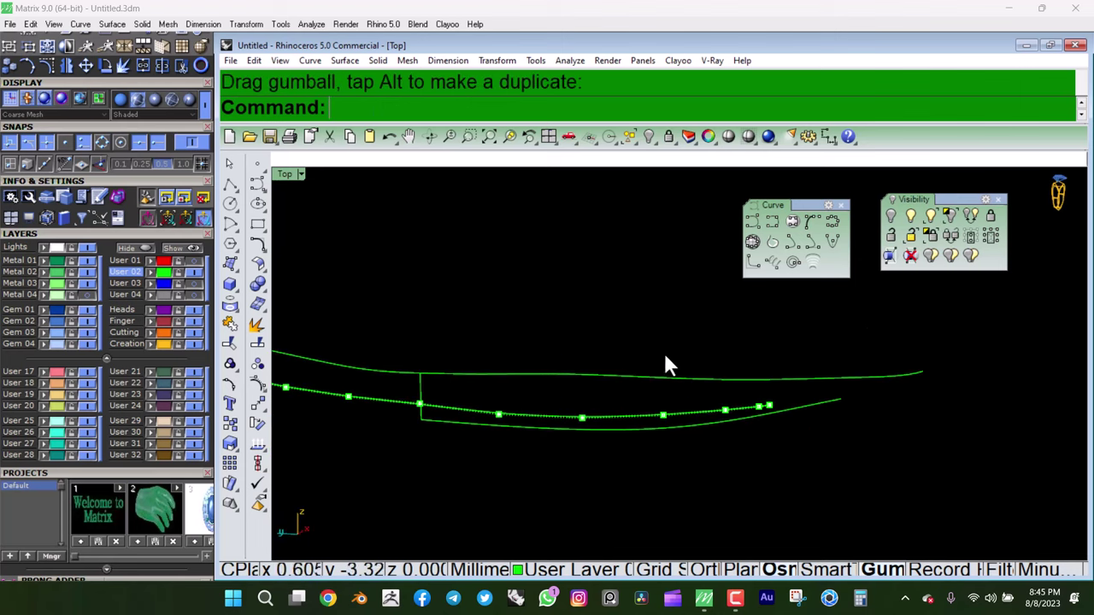
- Lower five control points along the rail slightly and review the curves from another angle
drag(550, 330, 773, 427)
drag(676, 367, 692, 382)
key(Escape)
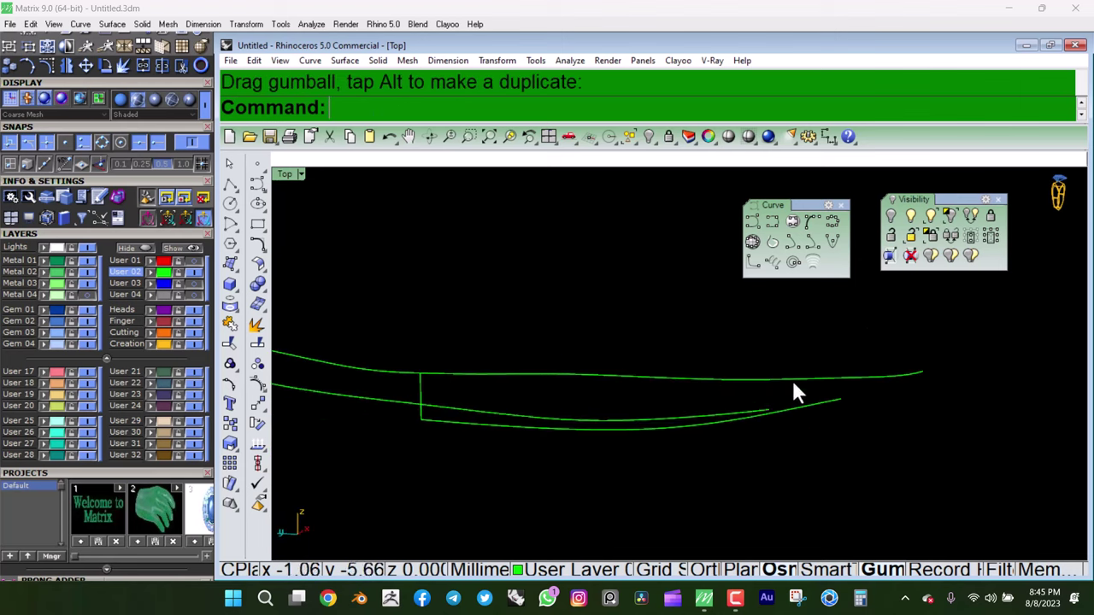
mouse_move(791, 378)
ctrl+shift+right_down()
mouse_move(574, 384)
mouse_move(792, 392)
mouse_move(817, 410)
ctrl+shift+right_up()
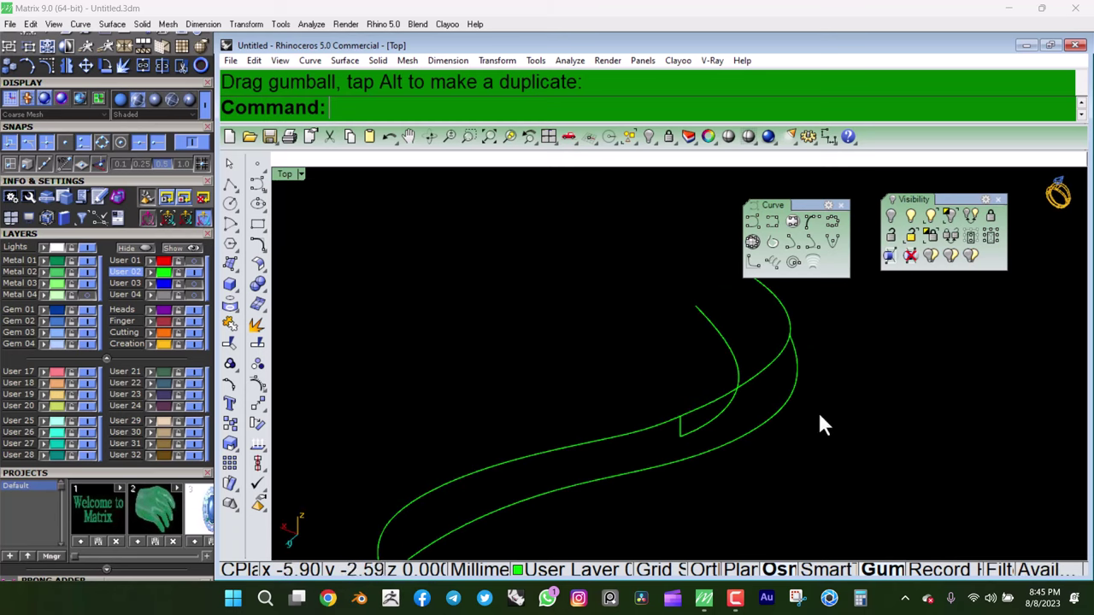
mouse_move(779, 368)
ctrl+shift+right_down()
mouse_move(773, 384)
mouse_move(808, 405)
mouse_move(753, 404)
mouse_move(923, 384)
mouse_move(700, 334)
ctrl+shift+right_up()
key(F10)
key(Escape)
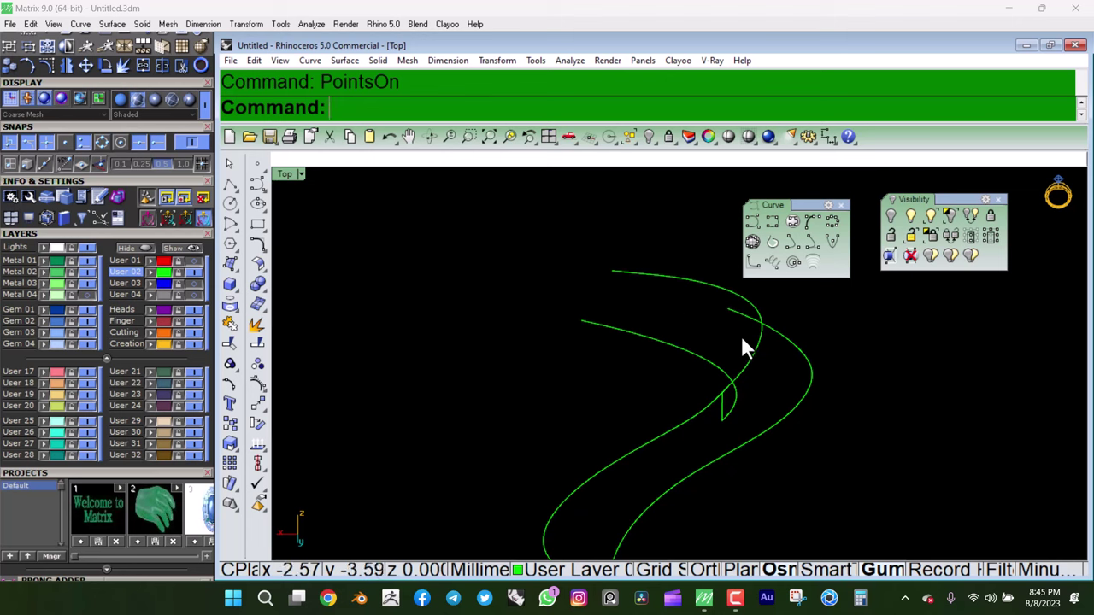
mouse_move(784, 382)
ctrl+shift+right_down()
mouse_move(659, 359)
mouse_move(532, 374)
mouse_move(727, 354)
mouse_move(791, 332)
mouse_move(747, 354)
mouse_move(632, 349)
ctrl+shift+right_up()
- Rebuild the swirl rail curve with the default 20 points and inspect its control points
click(612, 301)
text(Rebuild)
key(Return)
text(20)
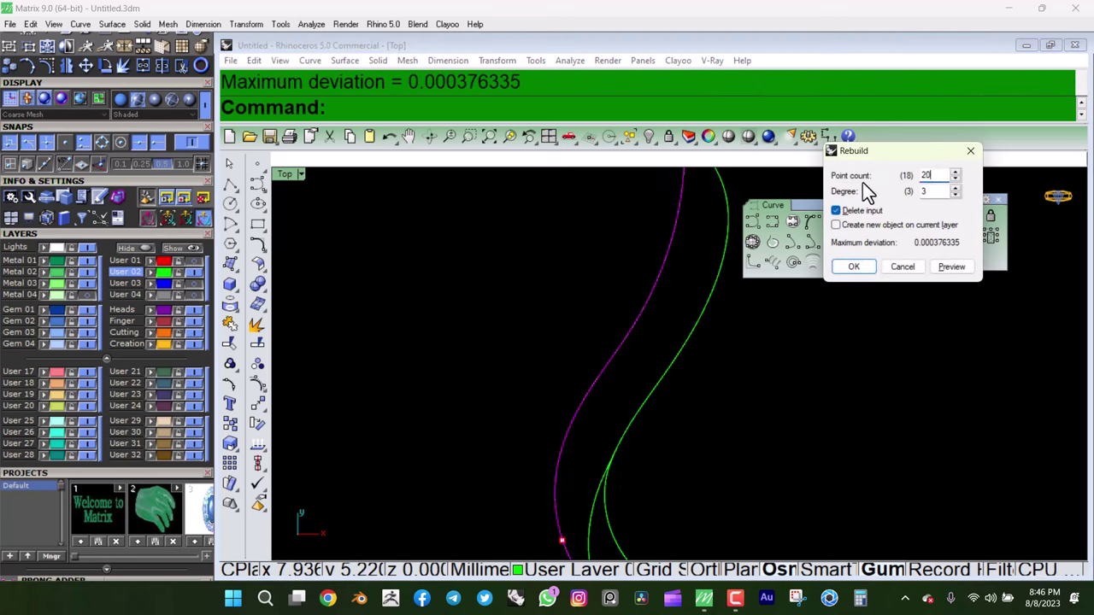
key(Return)
mouse_move(781, 470)
ctrl+shift+right_down()
mouse_move(659, 488)
mouse_move(695, 472)
mouse_move(708, 447)
mouse_move(852, 418)
mouse_move(896, 452)
mouse_move(826, 453)
mouse_move(752, 402)
mouse_move(723, 481)
mouse_move(740, 475)
ctrl+shift+right_up()
key(F10)
key(Escape)
- Rebuild the curve again with 12 control points at degree 3 and show its points
click(703, 518)
text(rebuild)
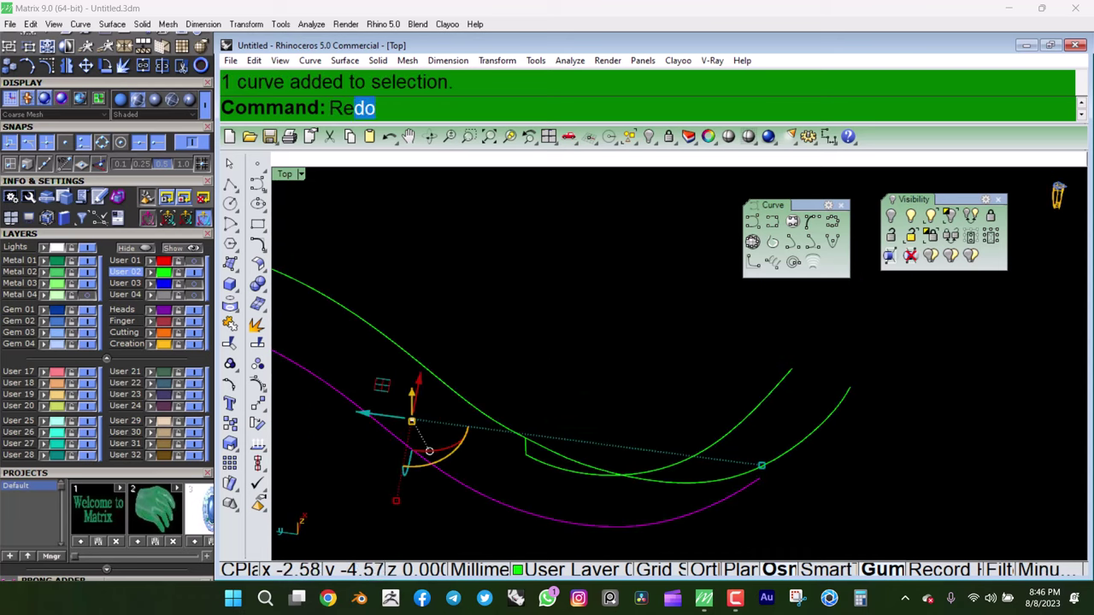
key(Return)
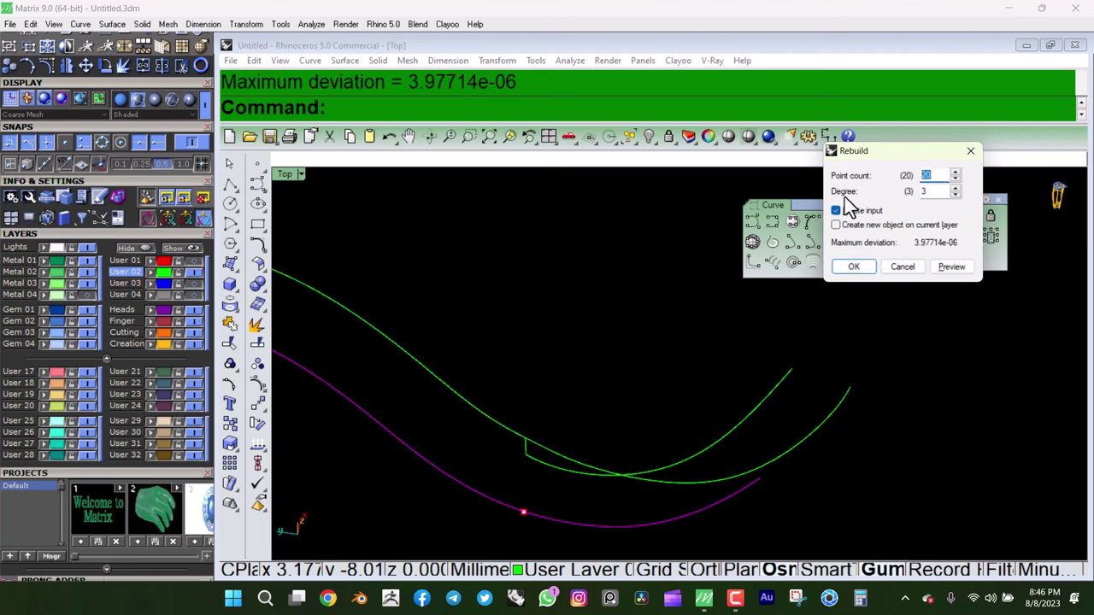
text(12)
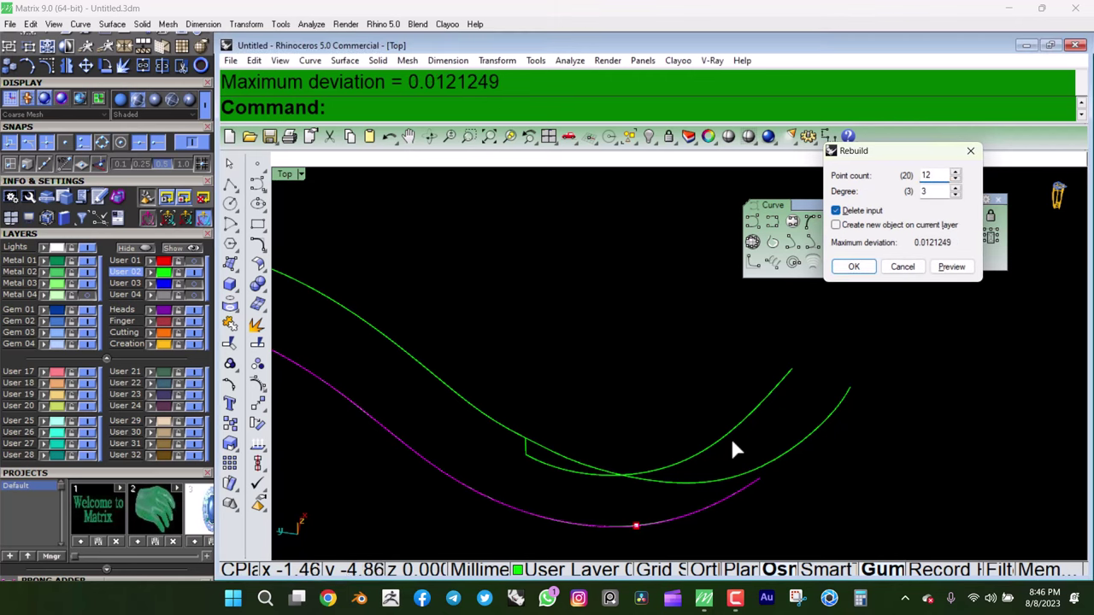
key(Return)
key(F10)
- Nudge four end control points down and shift points along the curve to smooth it
ctrl+shift+right_drag(632, 547, 573, 519)
drag(572, 518, 767, 429)
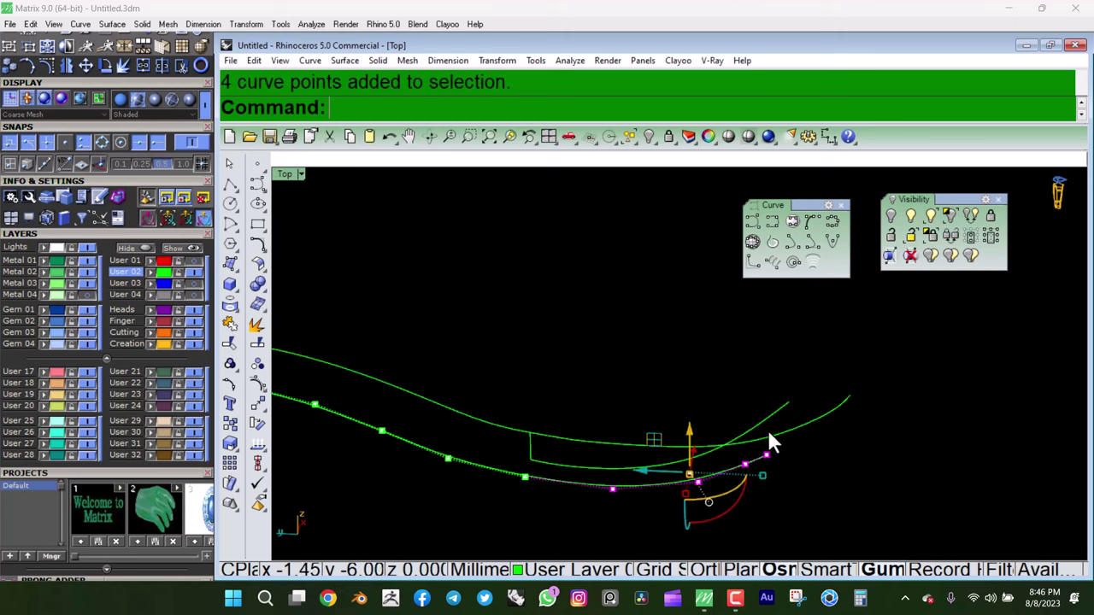
drag(691, 429, 692, 436)
drag(415, 496, 519, 451)
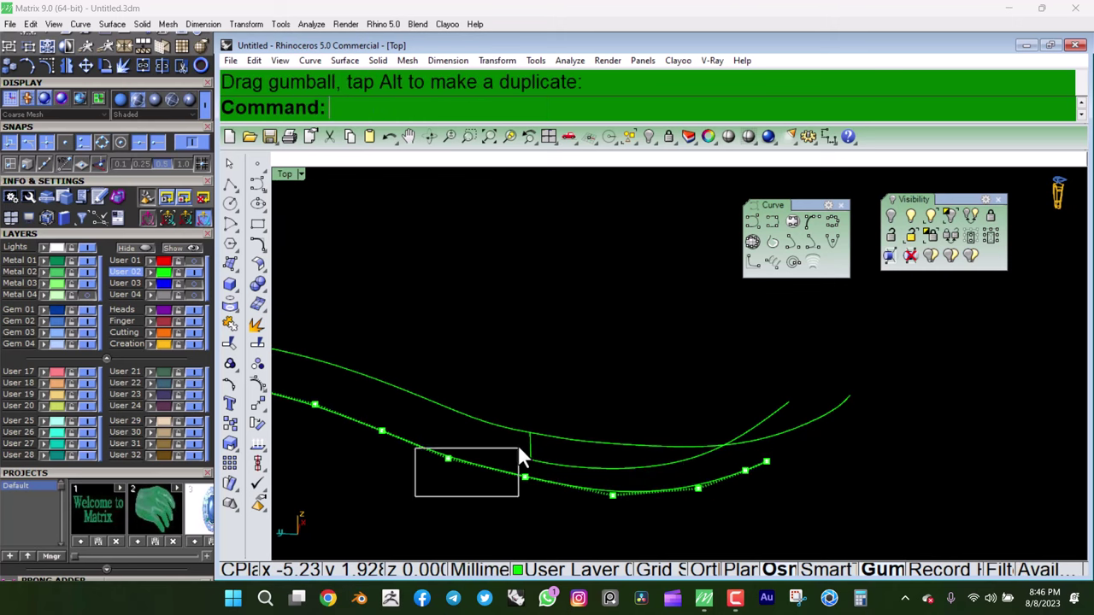
drag(452, 423, 488, 447)
mouse_move(616, 439)
ctrl+shift+right_down()
mouse_move(740, 395)
mouse_move(811, 434)
mouse_move(826, 420)
ctrl+shift+right_up()
- Lower one more control point slightly, hide the points, and select the lower curve
key(F10)
click(822, 410)
drag(826, 405, 813, 408)
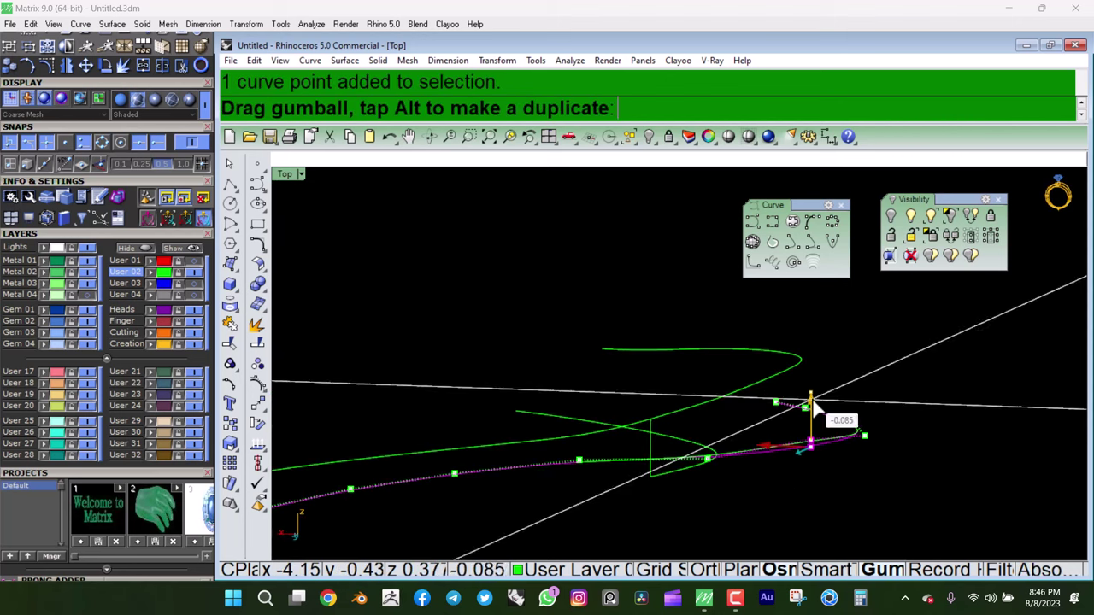
key(F11)
mouse_move(816, 410)
ctrl+shift+right_down()
mouse_move(454, 395)
mouse_move(402, 410)
mouse_move(693, 479)
mouse_move(534, 442)
mouse_move(649, 381)
mouse_move(752, 374)
ctrl+shift+right_up()
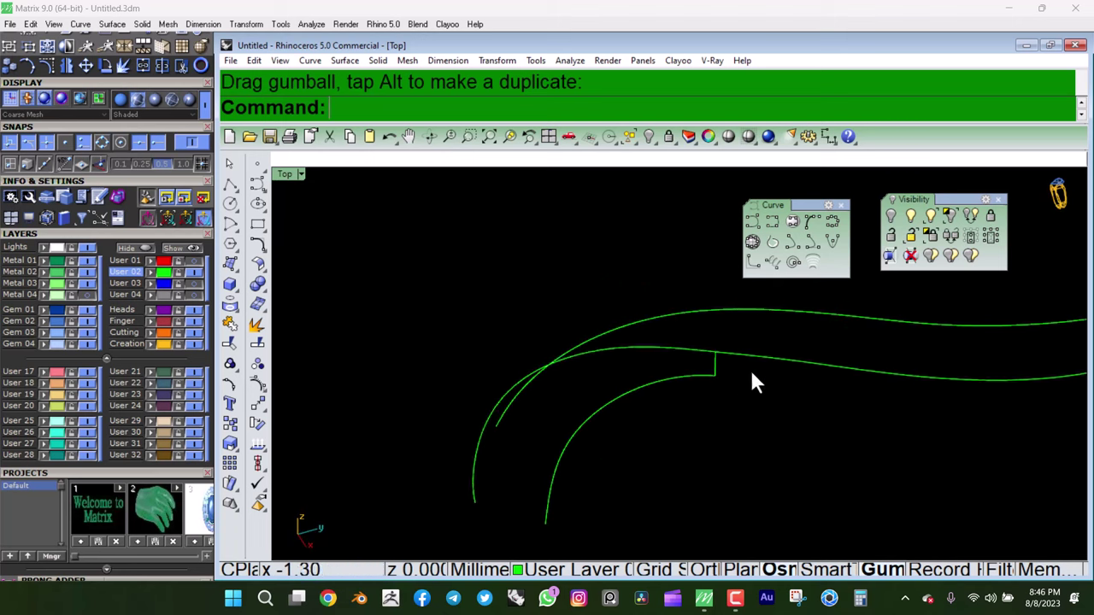
click(751, 363)
mouse_move(687, 357)
ctrl+shift+right_down()
mouse_move(722, 379)
mouse_move(693, 274)
mouse_move(735, 390)
mouse_move(699, 299)
mouse_move(760, 371)
mouse_move(755, 398)
mouse_move(744, 361)
mouse_move(796, 471)
ctrl+shift+right_up()
key(Escape)
click(722, 383)
- Start a polyline and cancel it without drawing anything
click(229, 184)
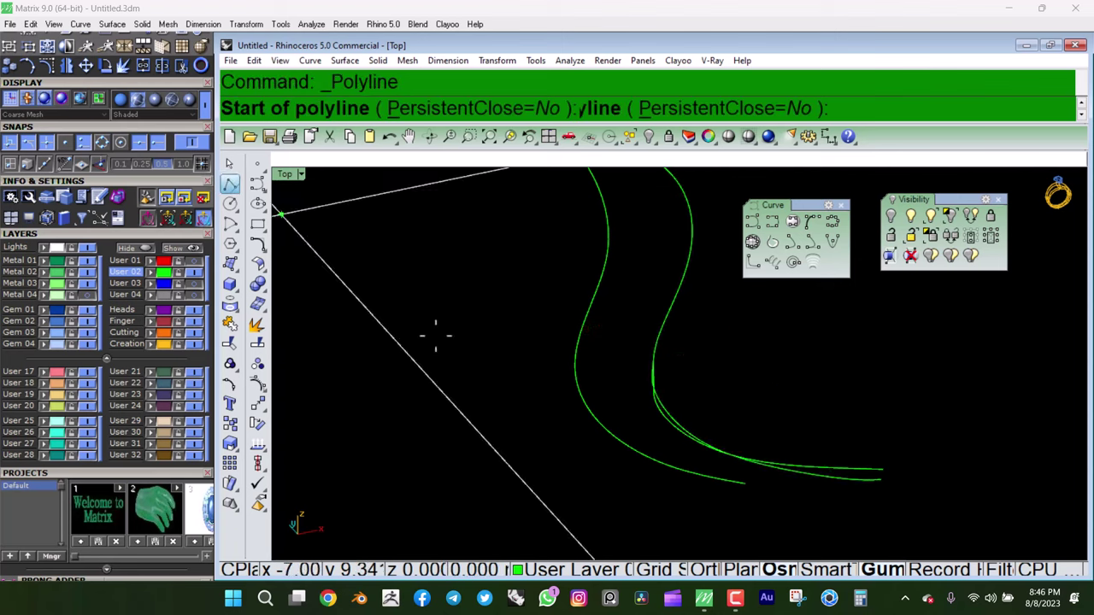
ctrl+shift+right_drag(435, 335, 760, 486)
click(744, 486)
mouse_move(860, 473)
ctrl+shift+right_down()
mouse_move(911, 390)
mouse_move(874, 386)
mouse_move(987, 409)
mouse_move(858, 442)
mouse_move(1028, 422)
mouse_move(845, 430)
mouse_move(440, 385)
mouse_move(926, 467)
mouse_move(886, 419)
mouse_move(740, 451)
mouse_move(783, 439)
mouse_move(784, 410)
mouse_move(725, 413)
ctrl+shift+right_up()
right_click(909, 389)
- Split the long rail curve with the other rail and select the resulting pieces
click(726, 416)
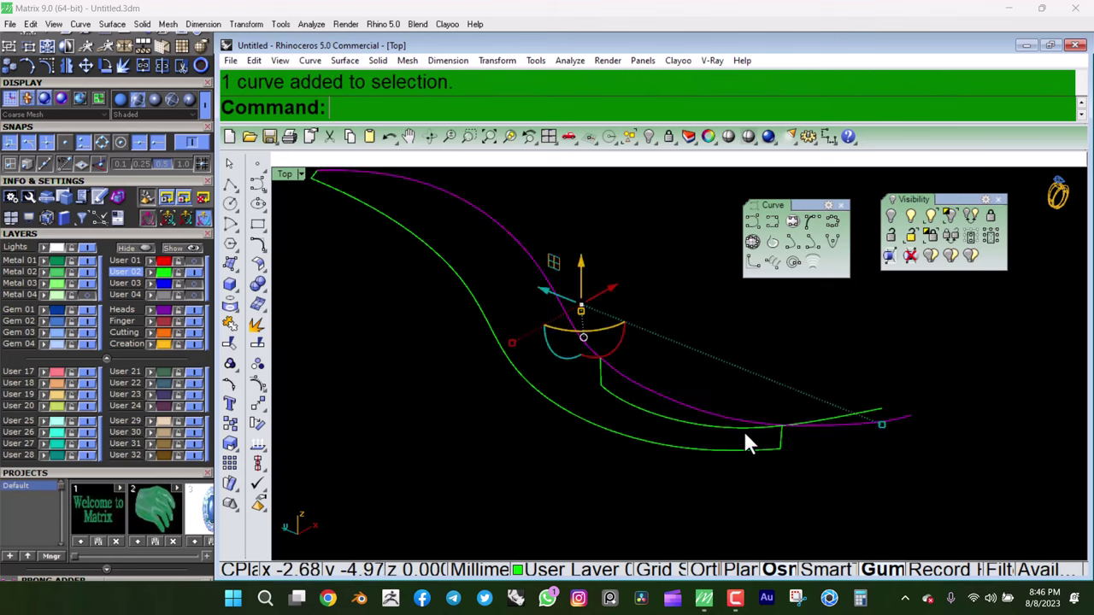
scroll(746, 442, up, 3)
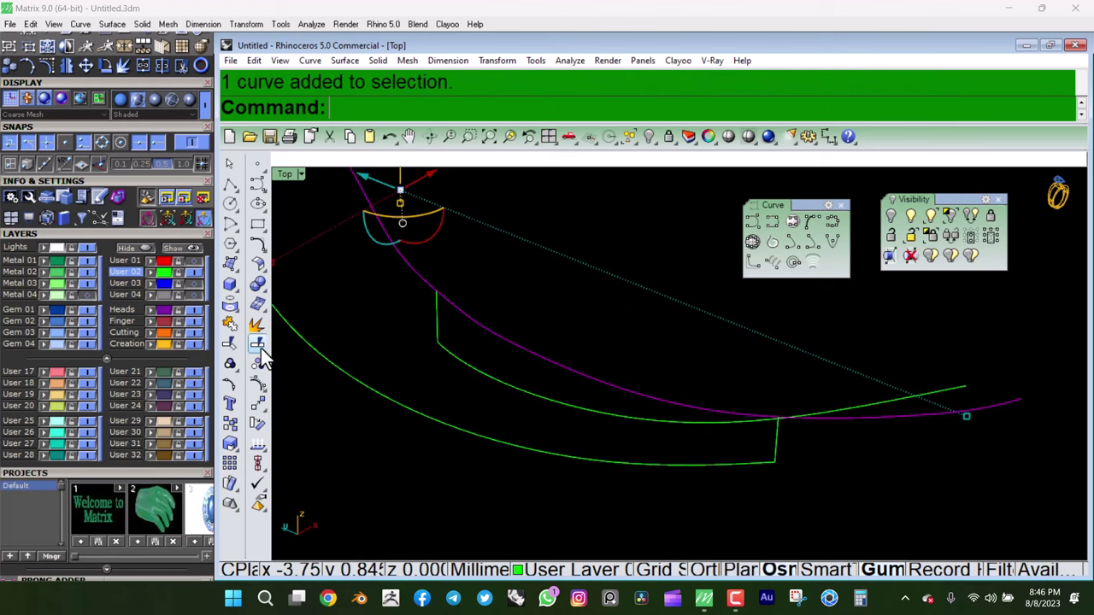
click(260, 349)
click(780, 438)
key(Return)
click(724, 411)
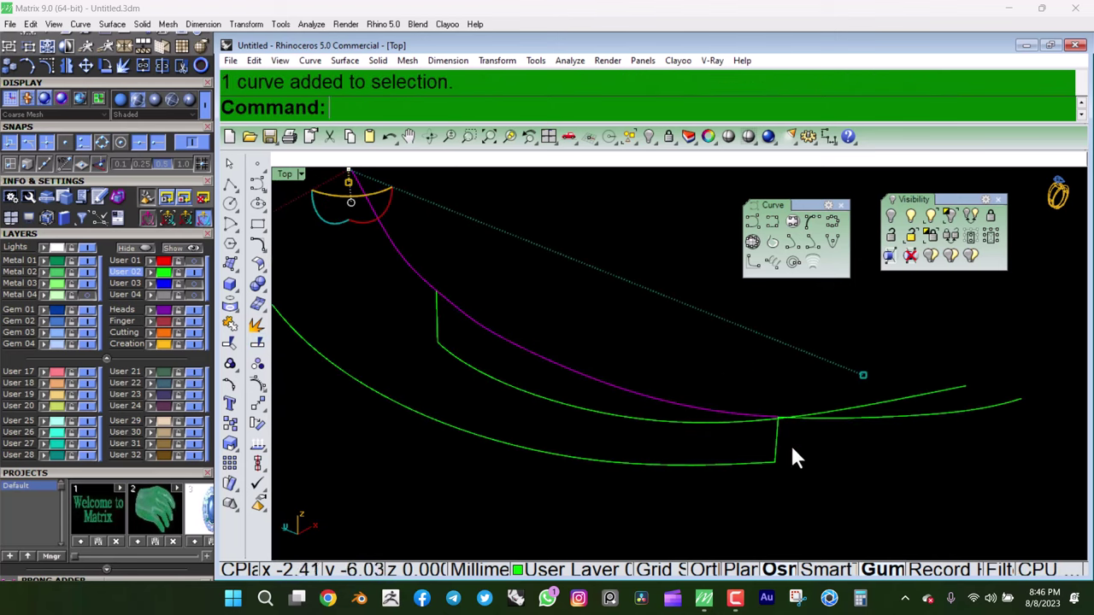
shift+click(667, 465)
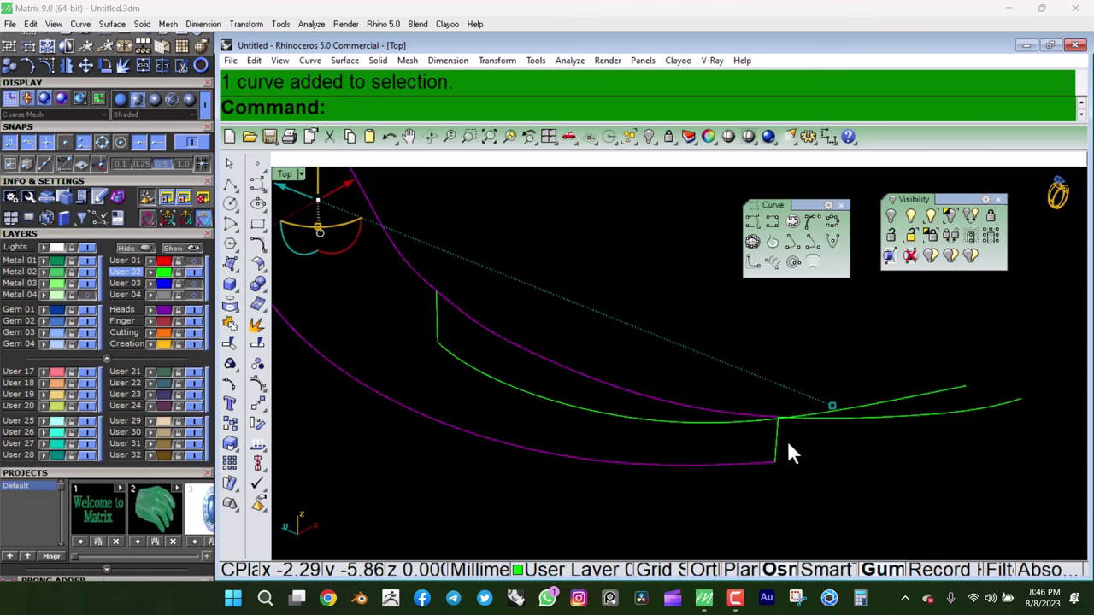
scroll(782, 457, down, 3)
scroll(529, 401, up, 4)
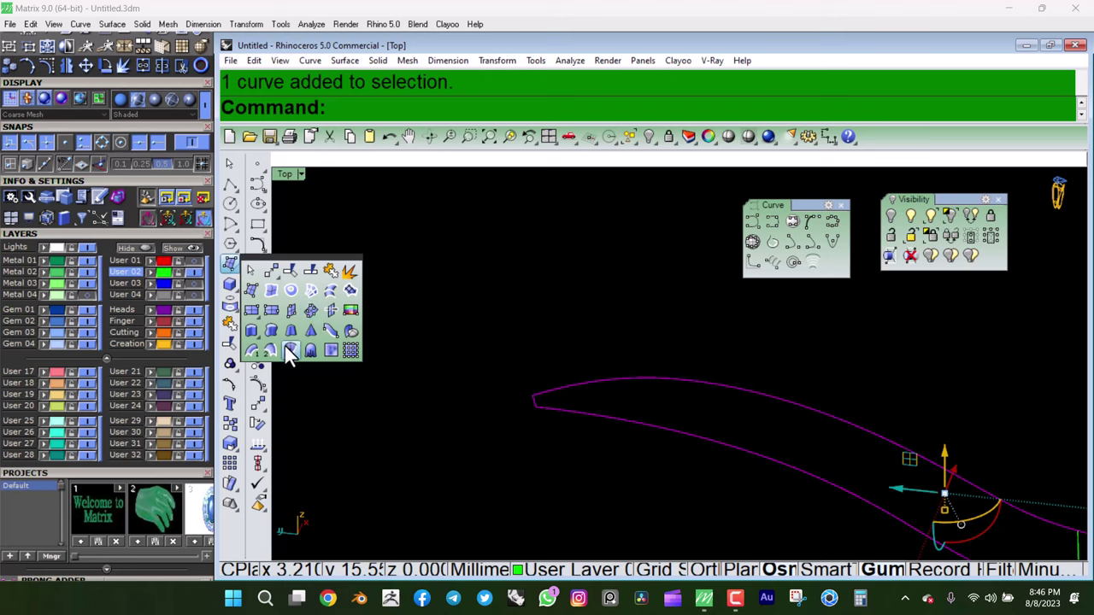
click(289, 354)
scroll(542, 313, down, 3)
key(Escape)
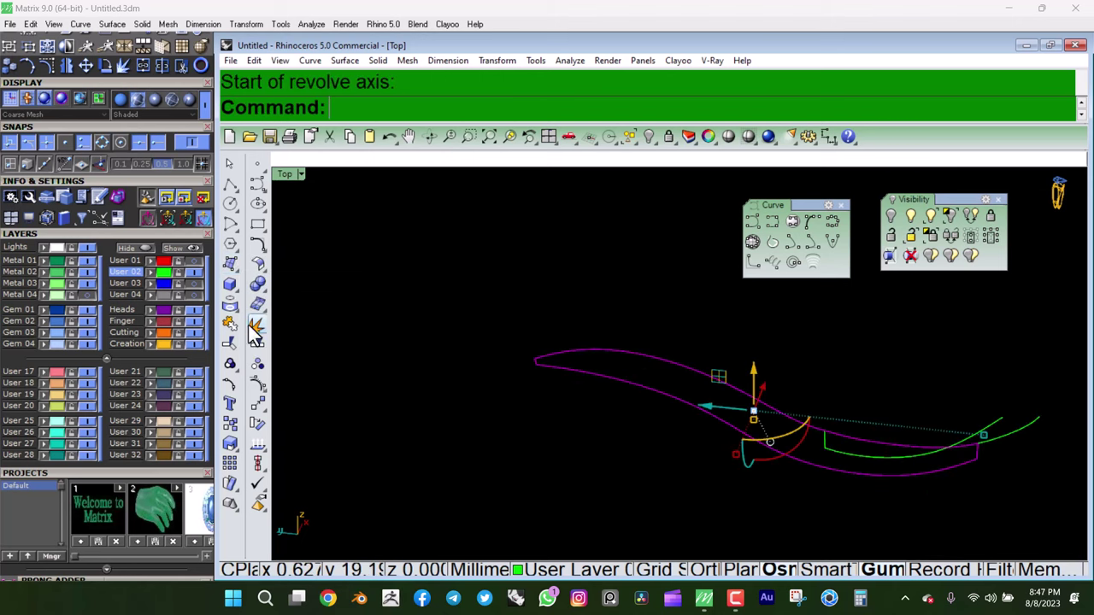
click(229, 264)
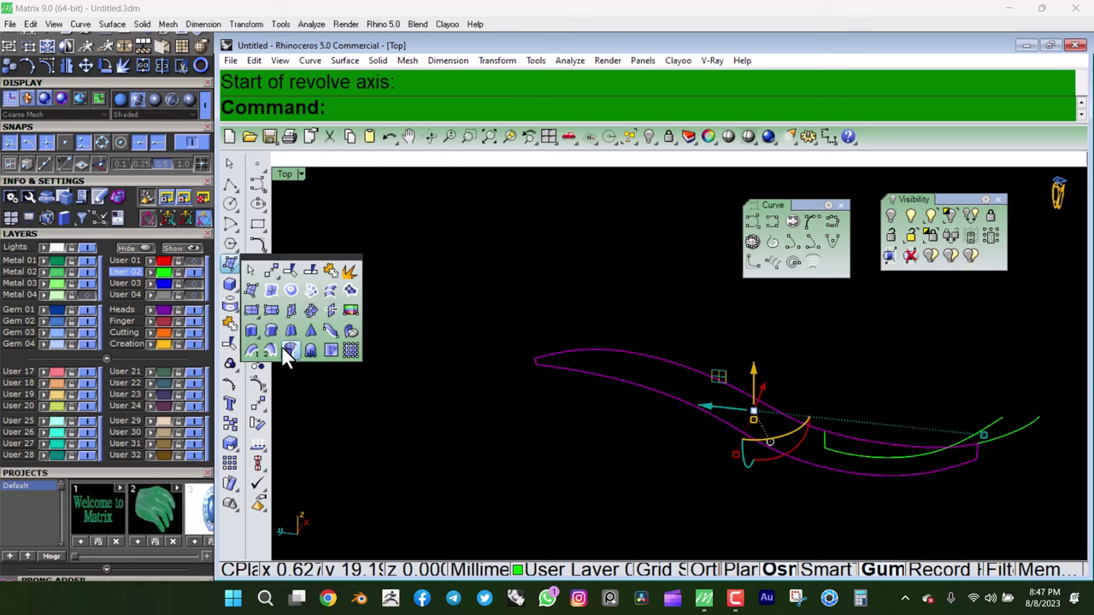
click(286, 352)
click(932, 489)
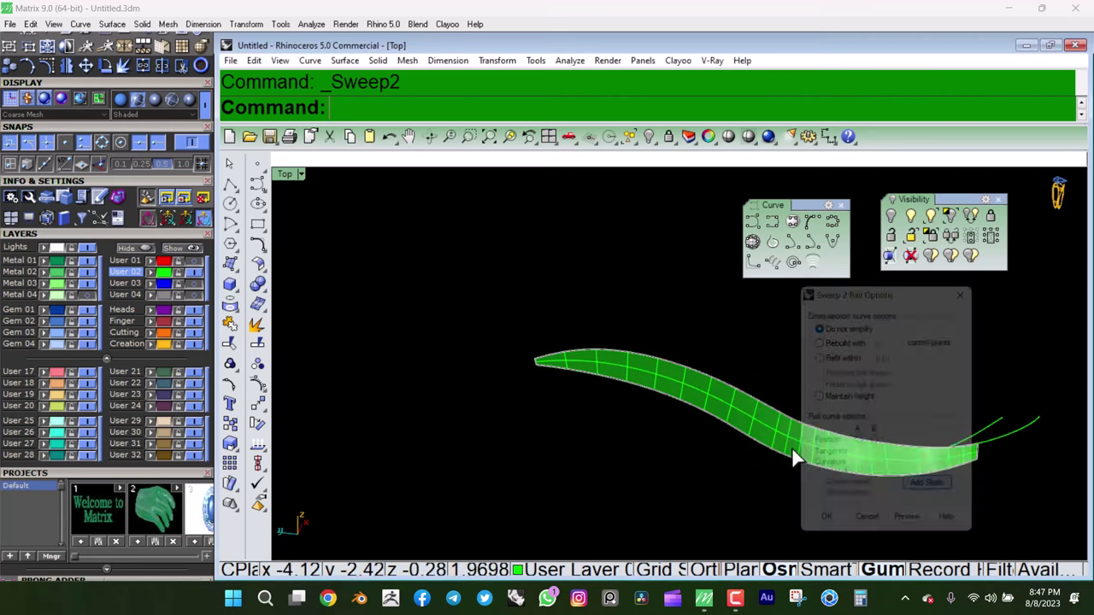
click(695, 417)
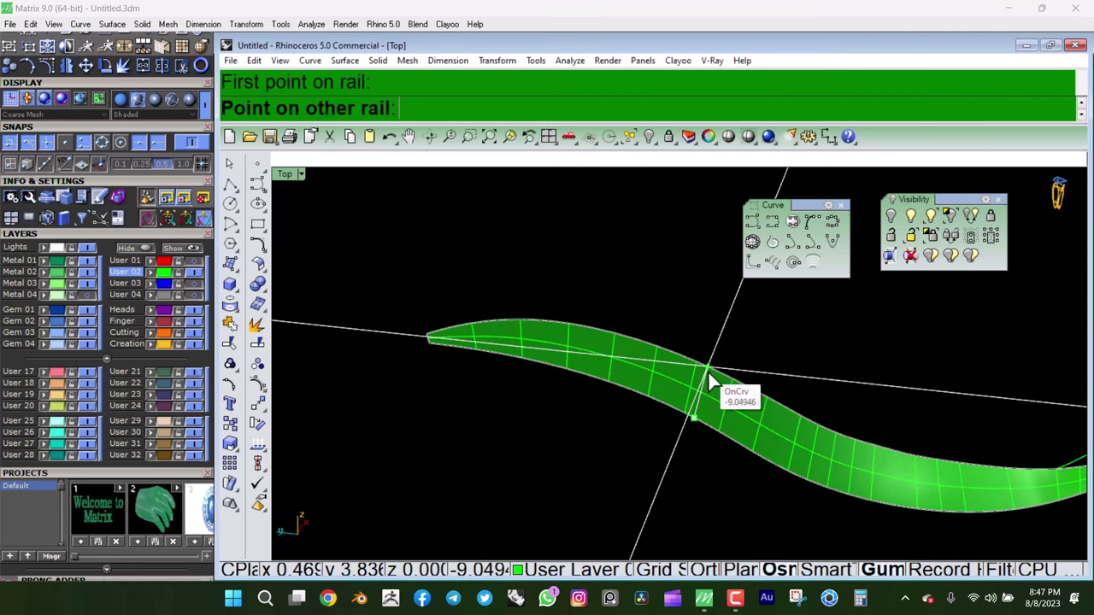
click(710, 373)
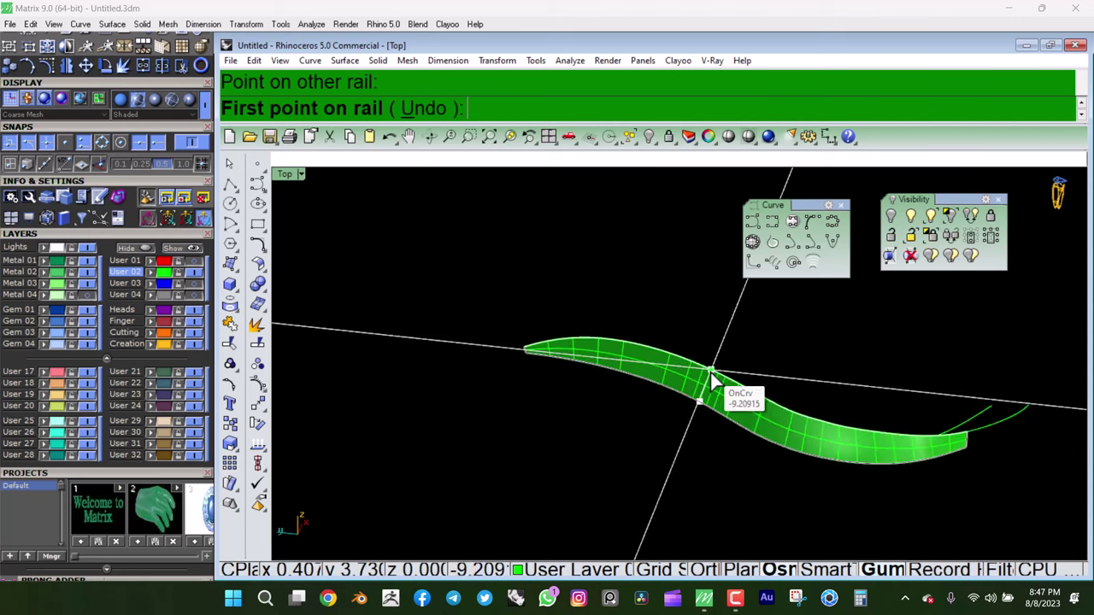
click(784, 468)
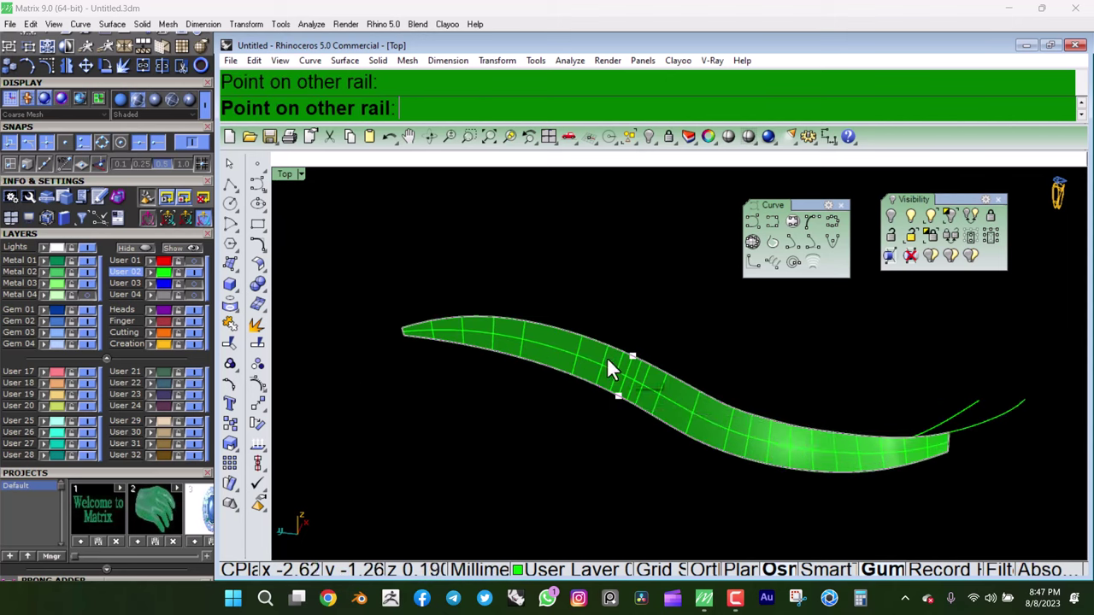
key(Escape)
scroll(607, 358, up, 3)
right_drag(622, 361, 827, 345)
- Rebuild the end arc with 4 control points and show its points
scroll(504, 342, up, 2)
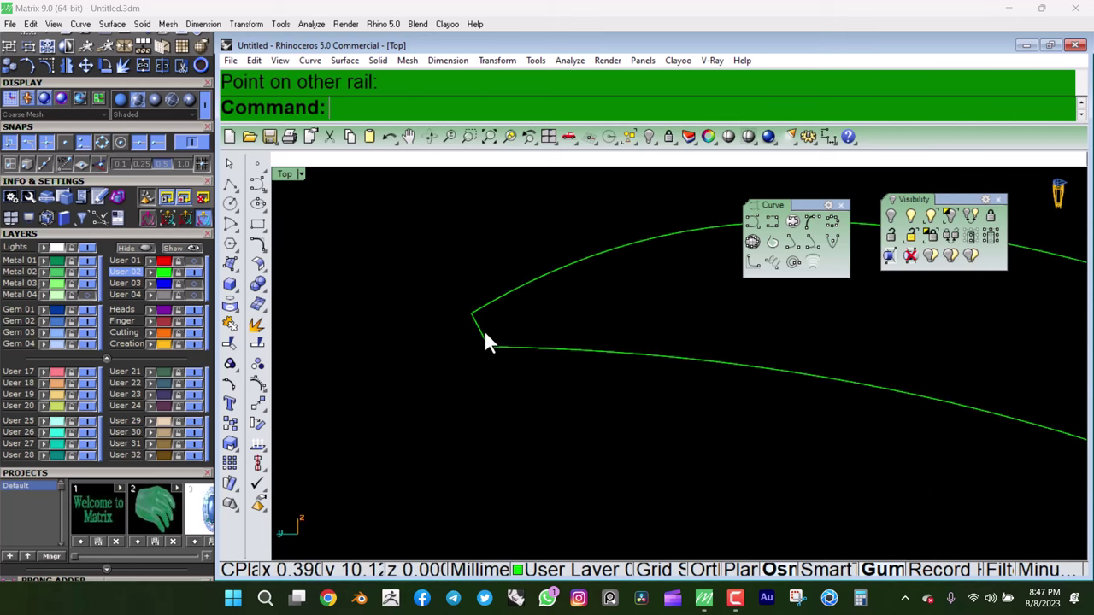
text(Rebuild)
key(Return)
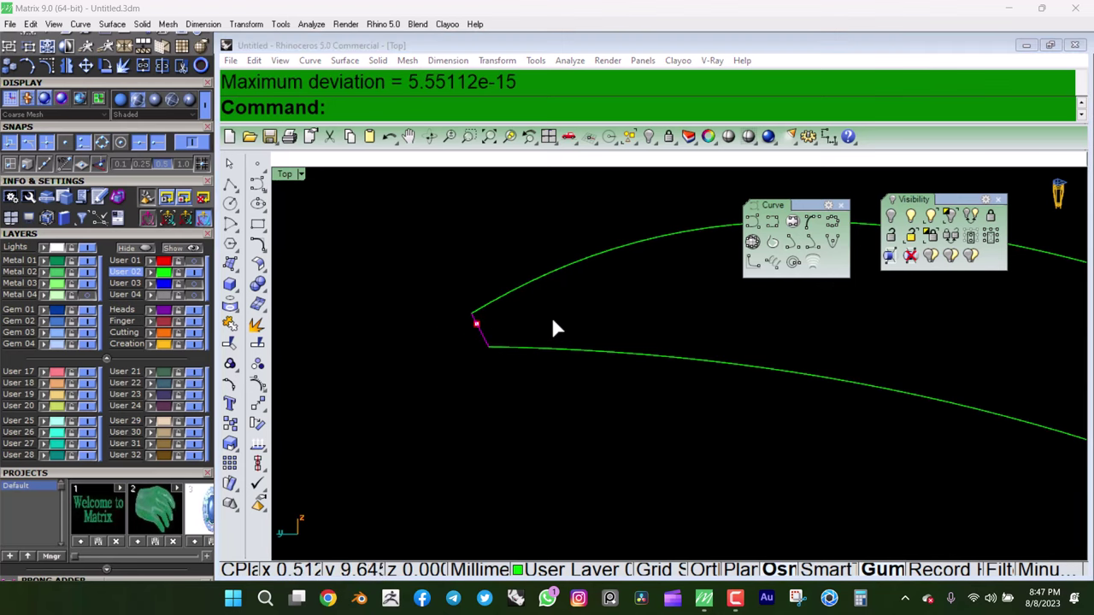
text(4)
key(Return)
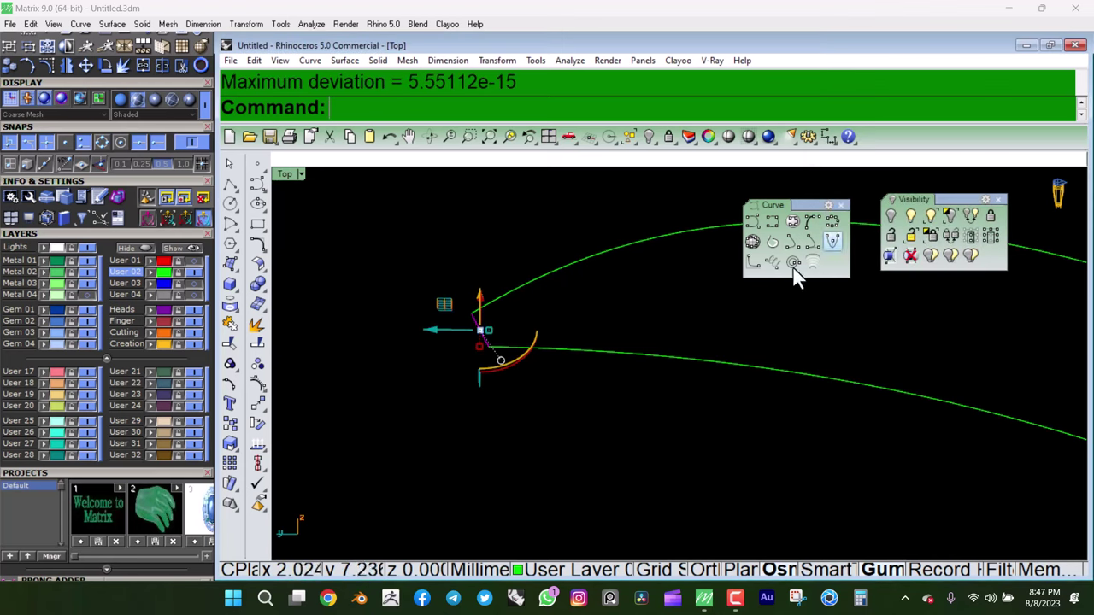
key(F10)
scroll(399, 338, up, 2)
scroll(606, 254, down, 3)
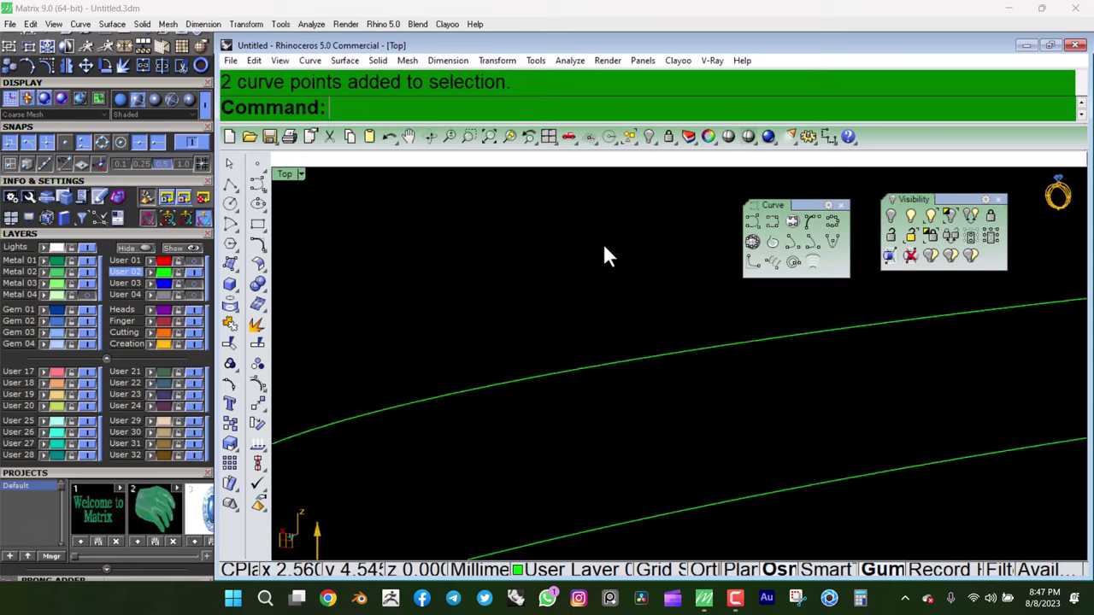
scroll(556, 357, up, 3)
- Raise the arc's middle control points slightly and rebuild it into a smooth curve
drag(567, 388, 566, 367)
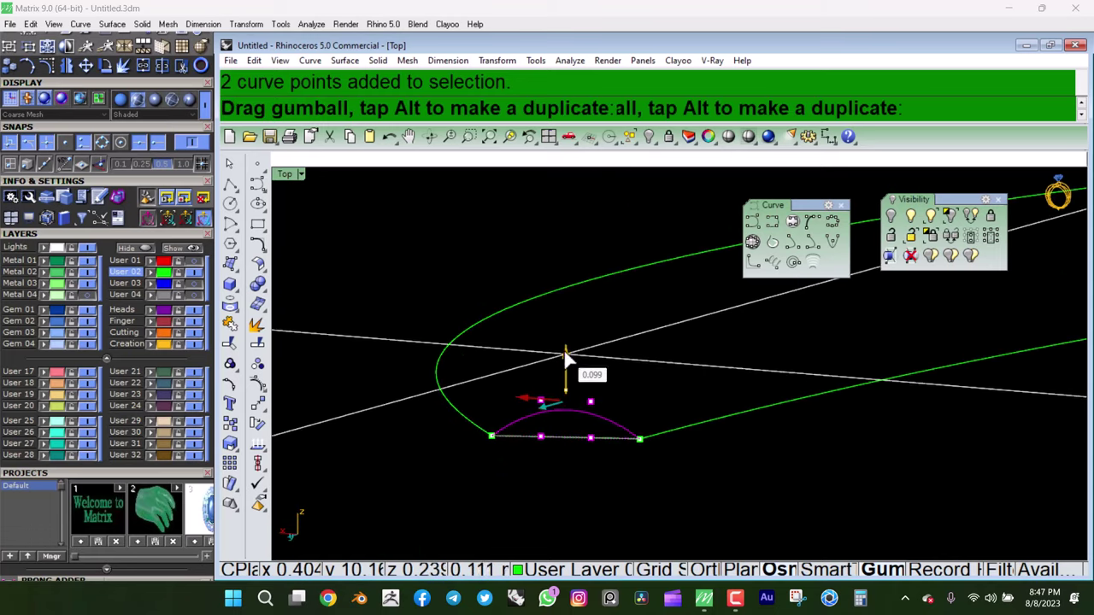
click(601, 421)
right_click(611, 423)
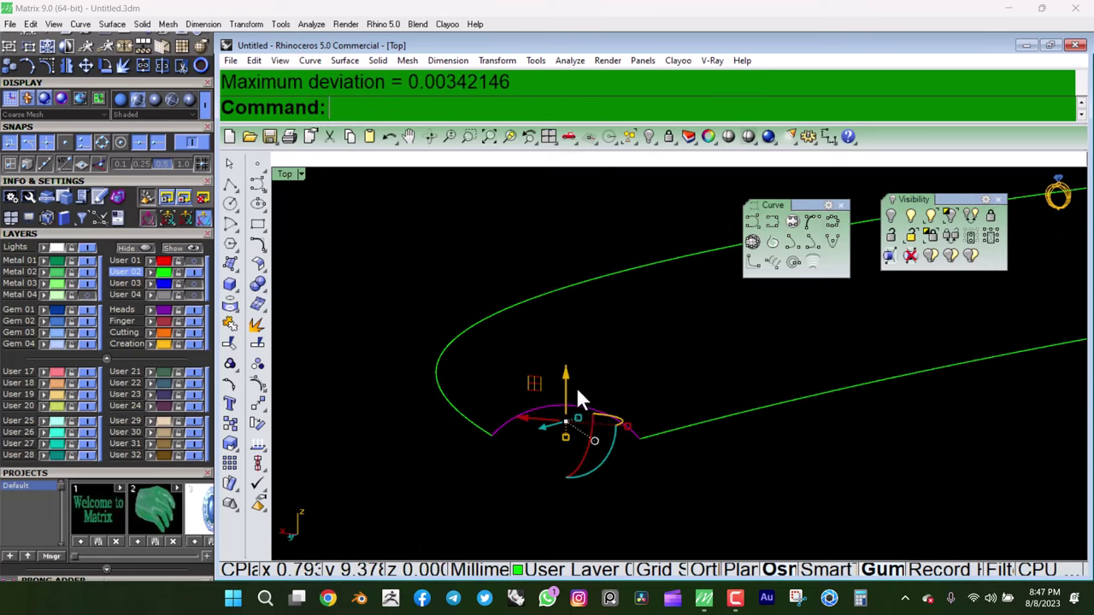
scroll(532, 385, up, 3)
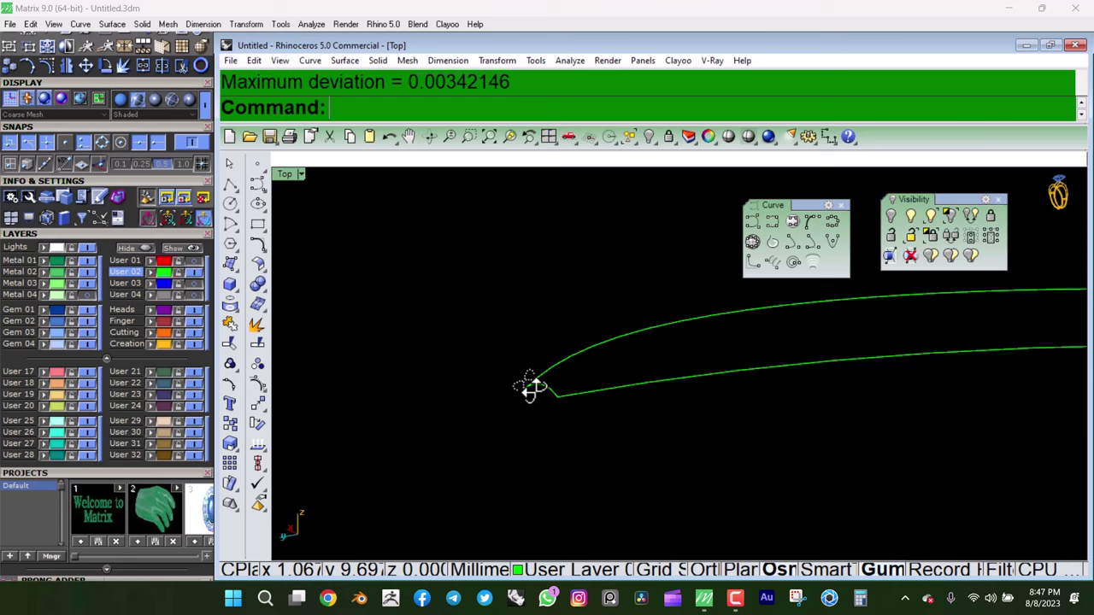
- Start a Revolve on the profile curves, then cancel it
click(236, 270)
click(281, 350)
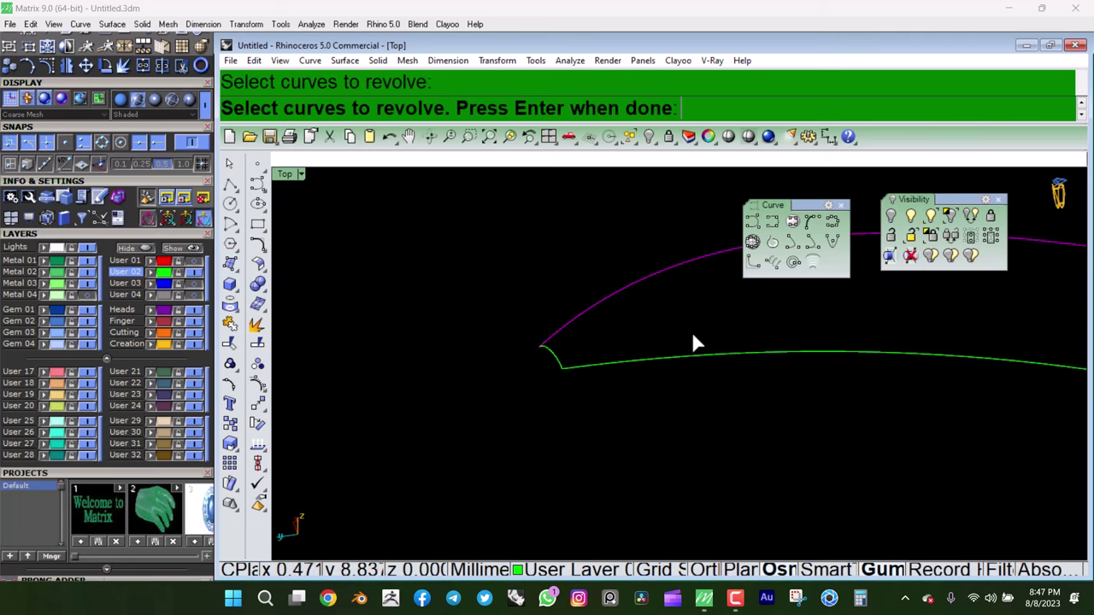
scroll(555, 364, down, 3)
scroll(780, 398, down, 2)
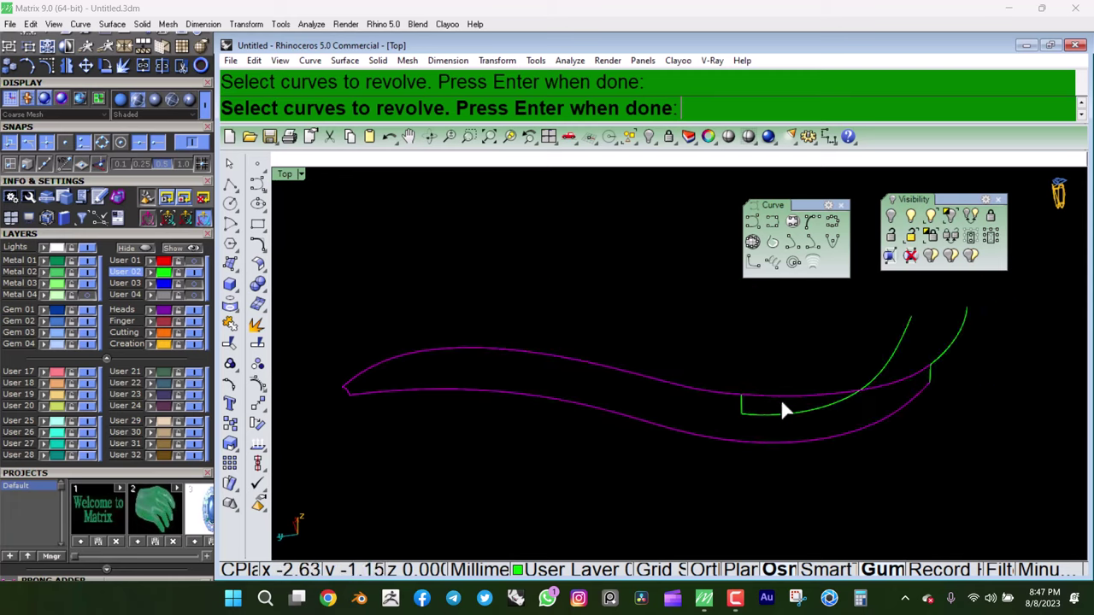
scroll(903, 397, up, 3)
scroll(866, 400, up, 1)
key(Return)
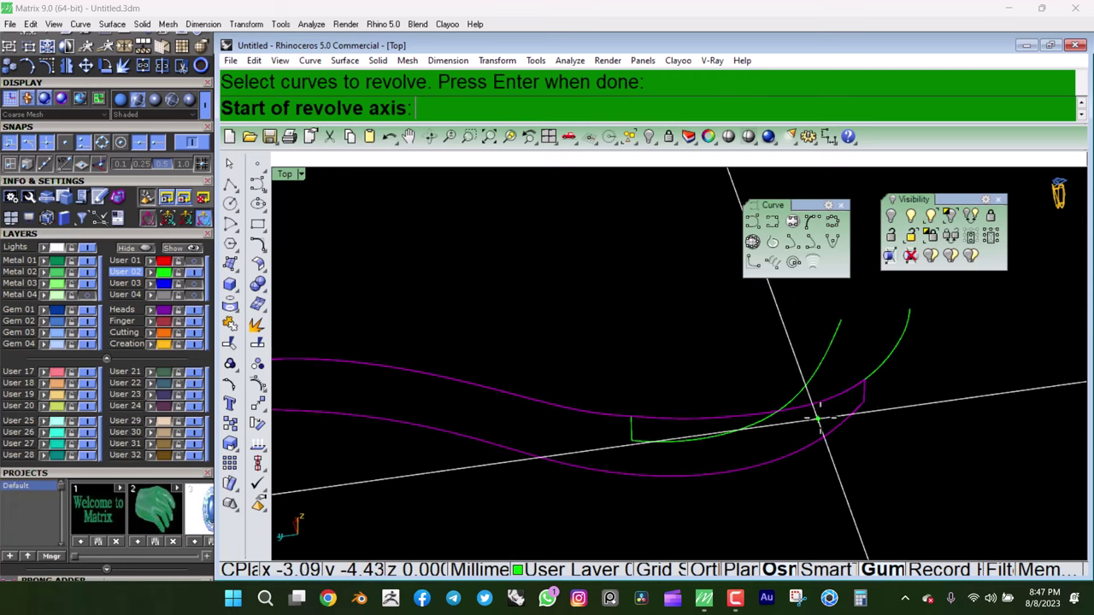
key(Escape)
right_drag(442, 438, 563, 369)
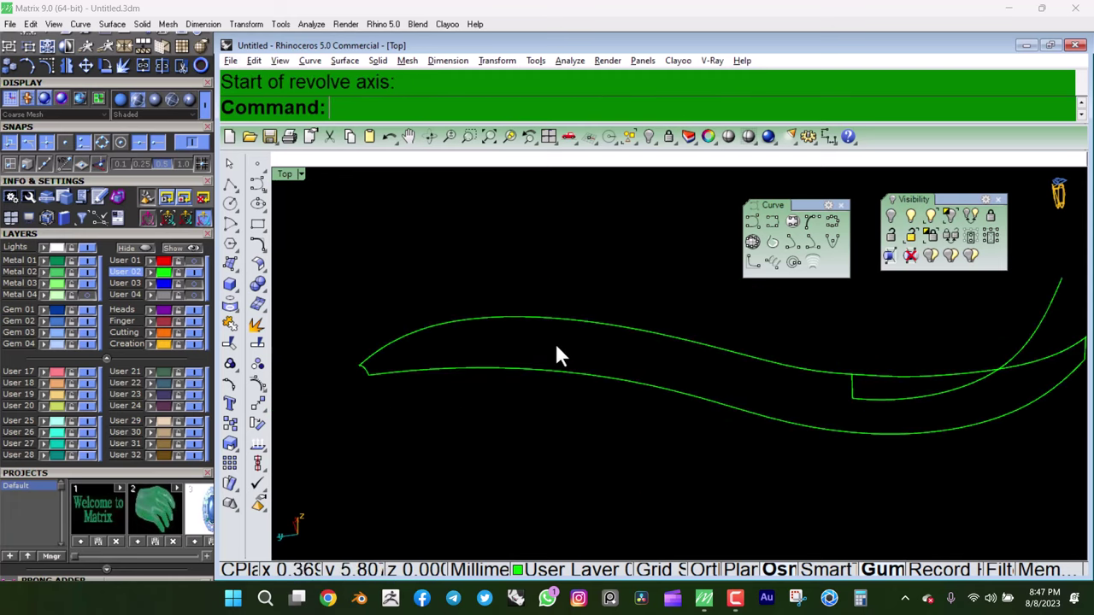
click(566, 355)
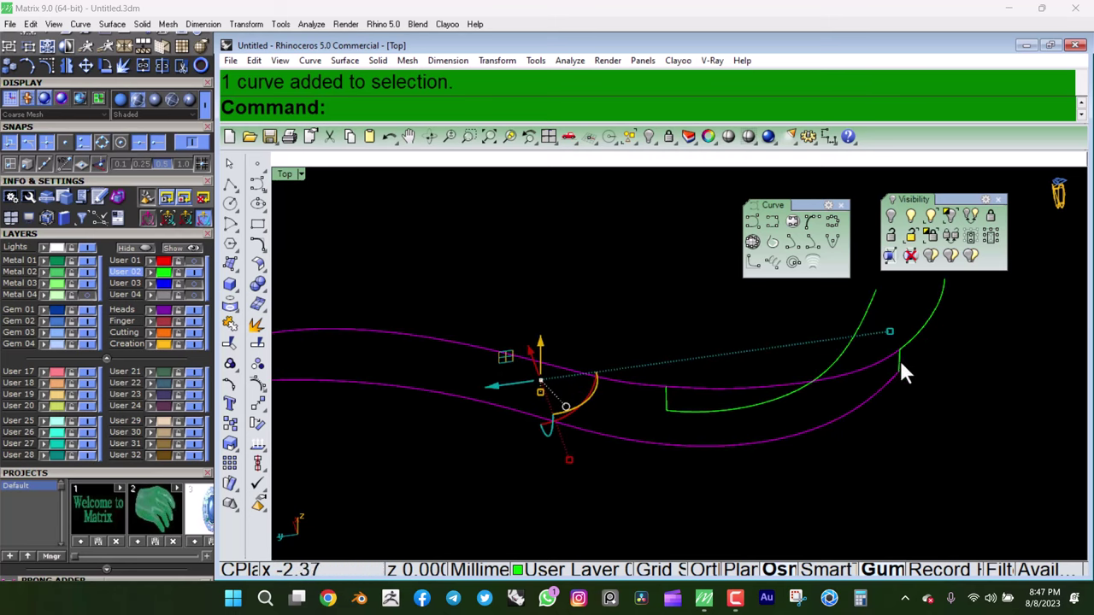
- Sweep a twisted surface between the two long rails, adding two section point pairs
click(238, 273)
click(270, 351)
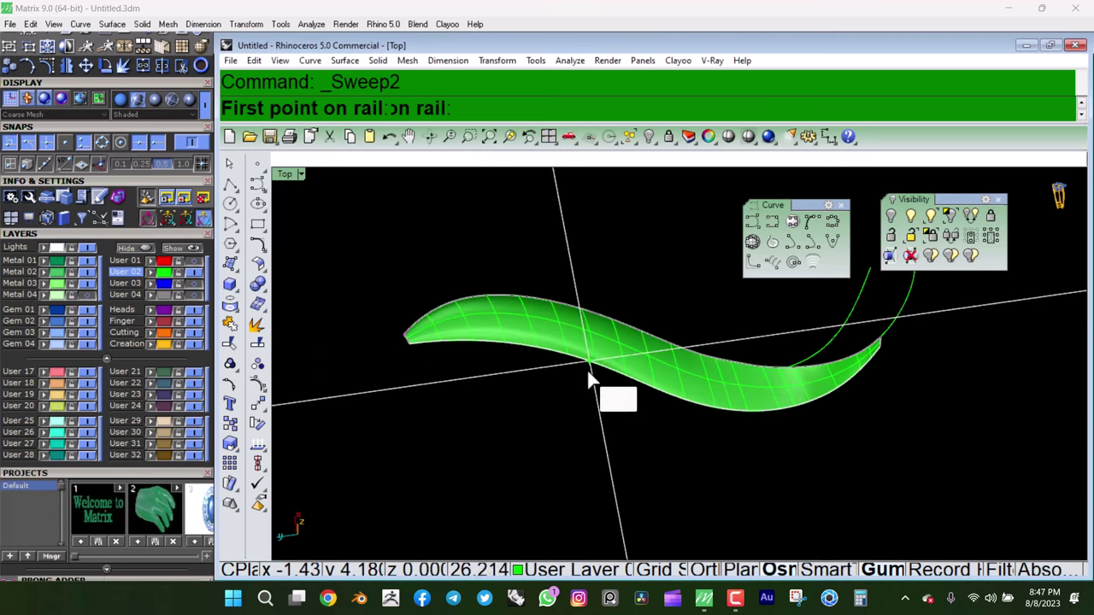
click(588, 363)
click(601, 325)
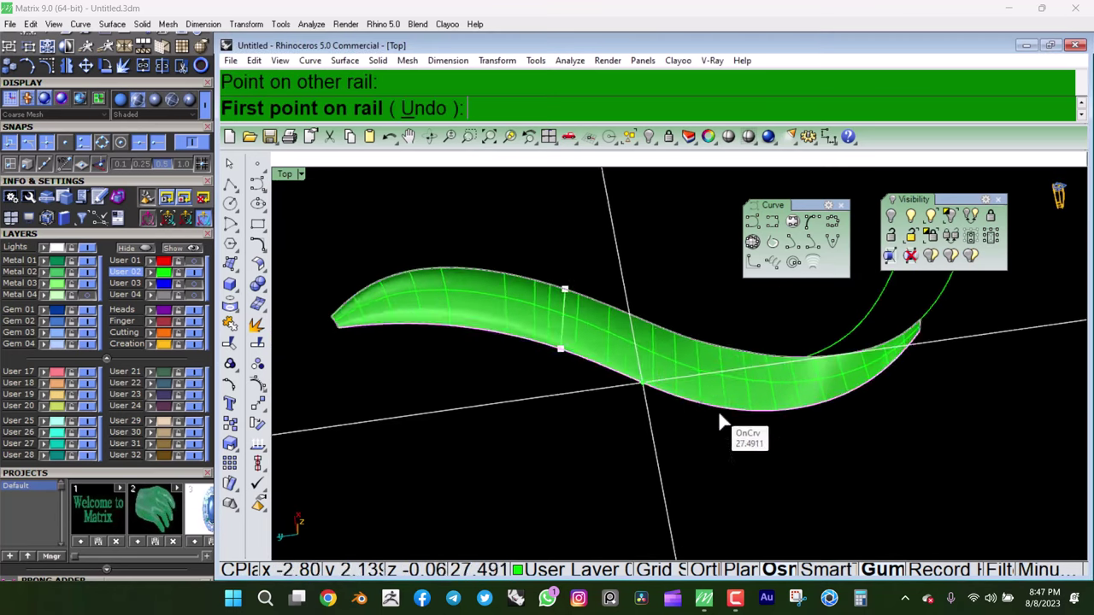
scroll(718, 415, up, 2)
click(712, 407)
click(713, 335)
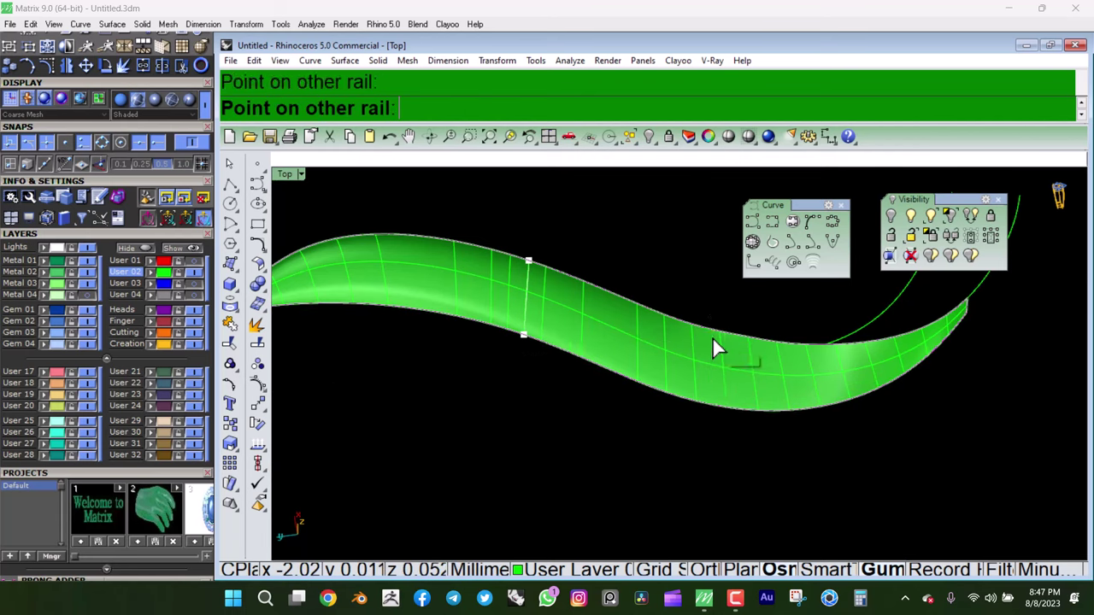
key(Return)
click(826, 523)
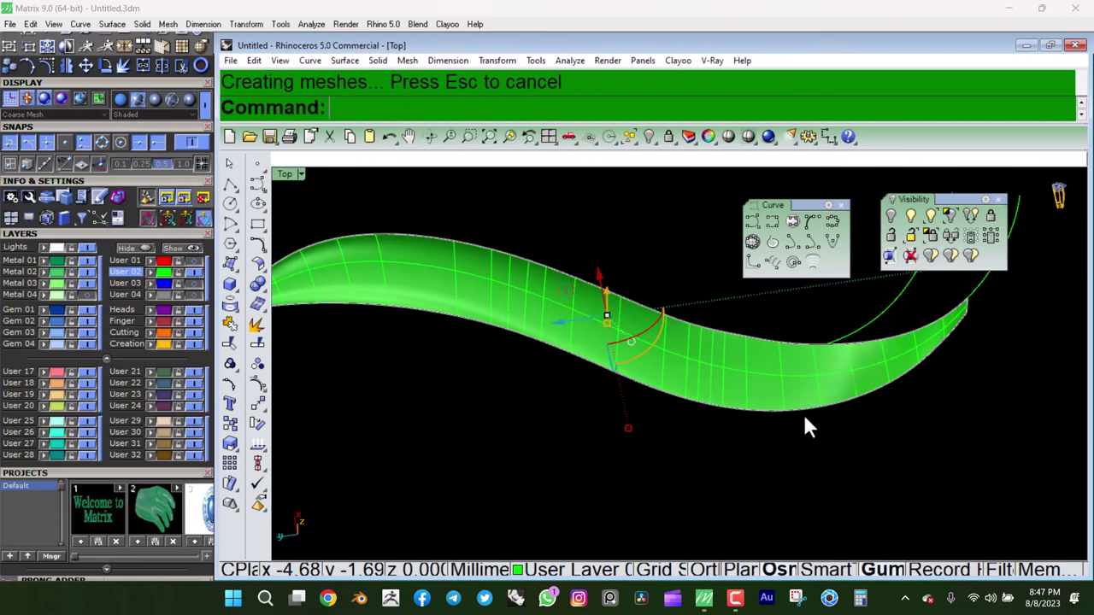
- Orbit around the new swept surface to inspect it from a horizontal angle
mouse_move(802, 412)
ctrl+shift+right_down()
mouse_move(489, 299)
mouse_move(632, 447)
ctrl+shift+right_up()
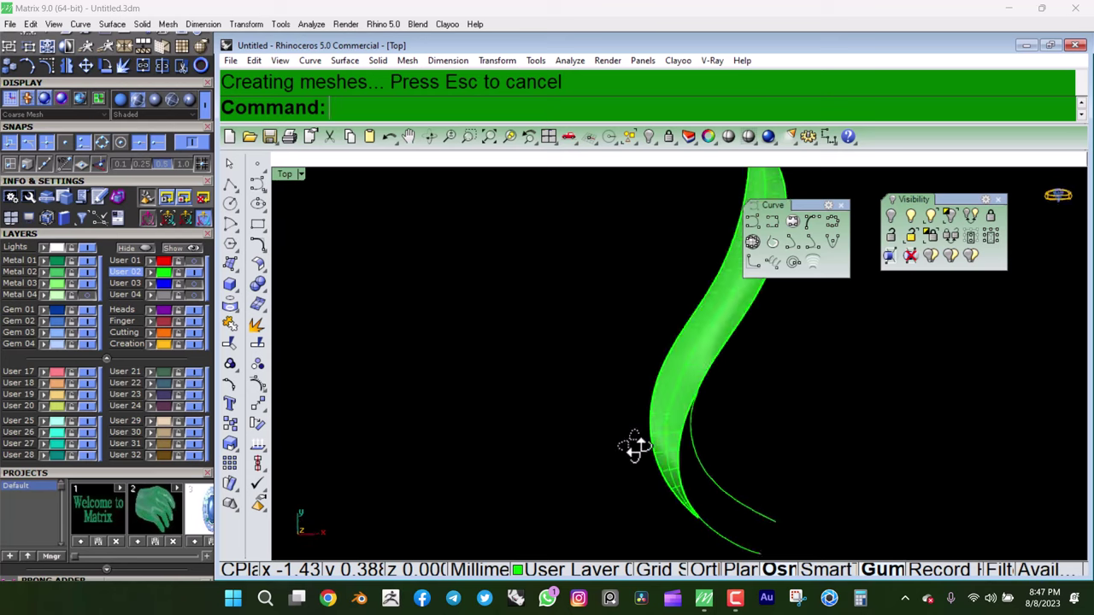
ctrl+shift+right_drag(684, 343, 643, 391)
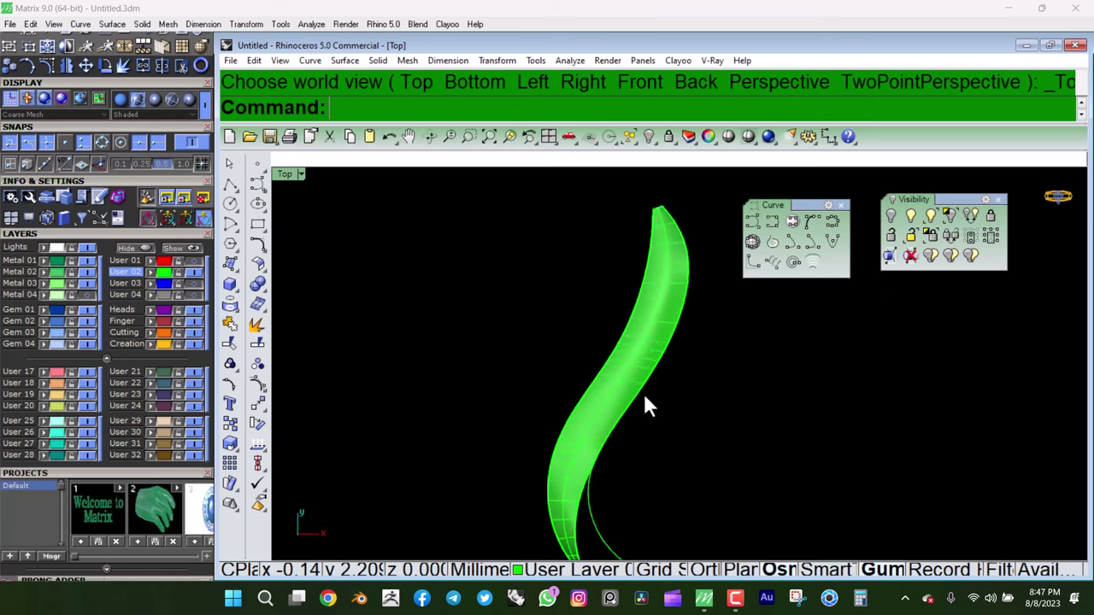
scroll(650, 342, up, 3)
click(663, 280)
click(419, 346)
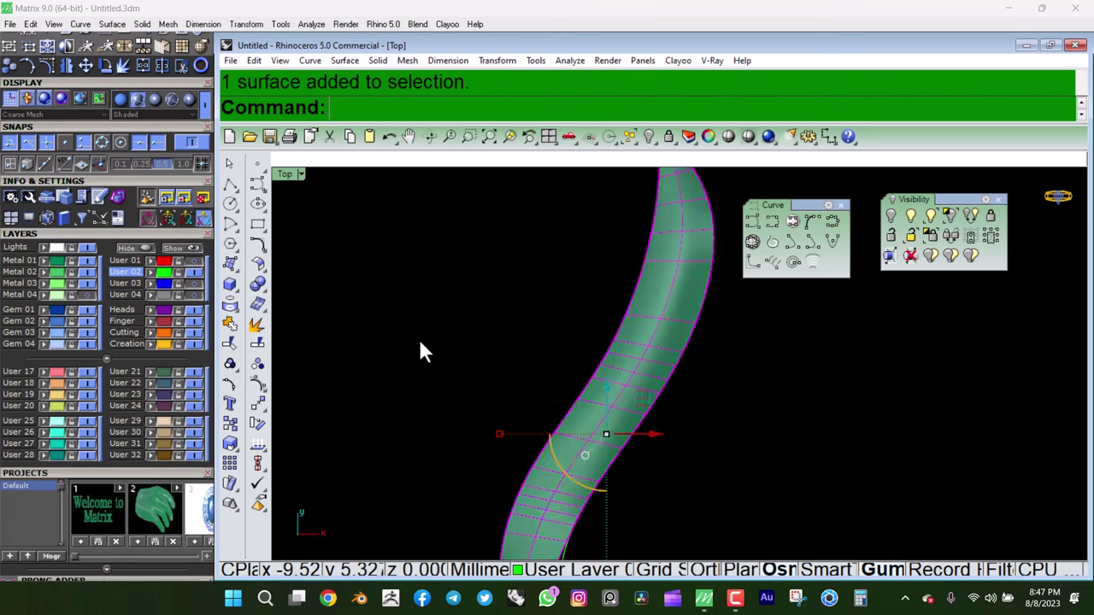
ctrl+shift+right_drag(420, 346, 532, 346)
scroll(675, 389, up, 2)
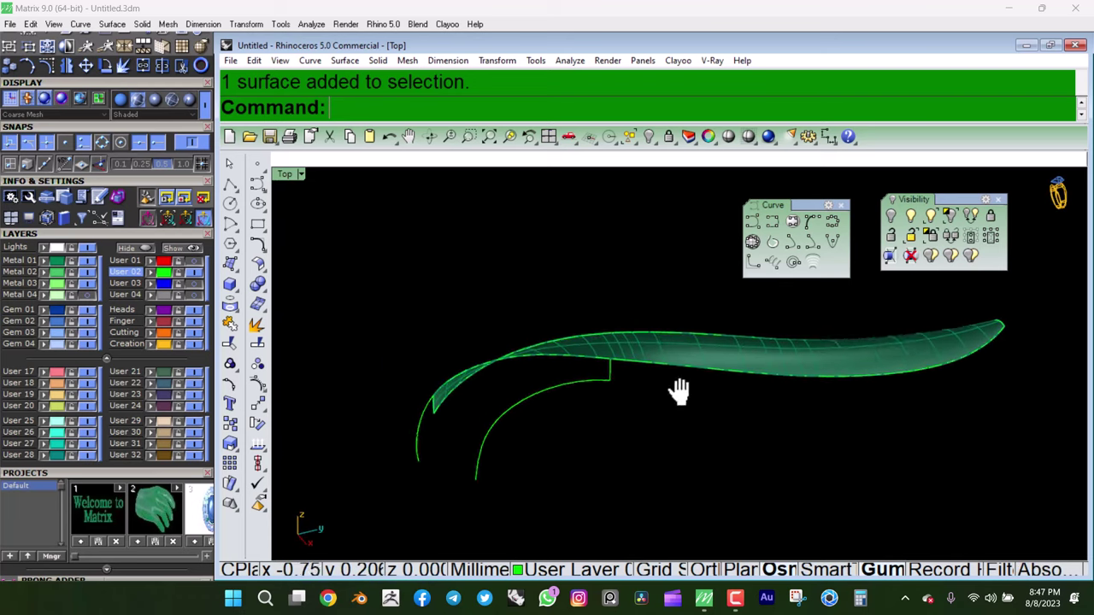
scroll(670, 385, up, 2)
- Split the edge curve under the surface with the cutting curve into two pieces
click(709, 392)
click(748, 424)
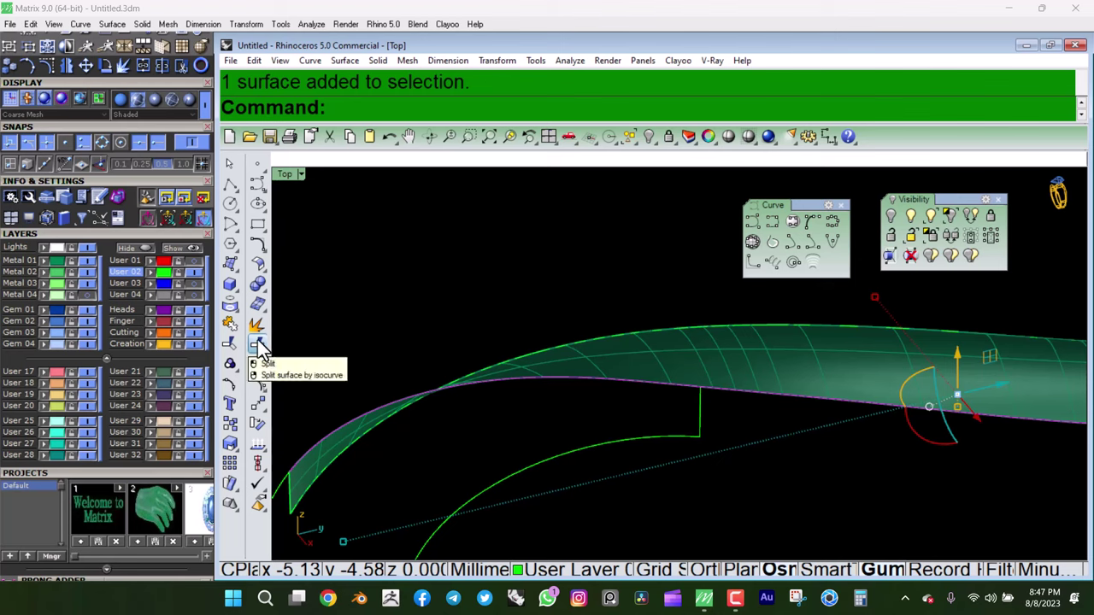
click(259, 346)
click(685, 420)
key(Return)
click(686, 385)
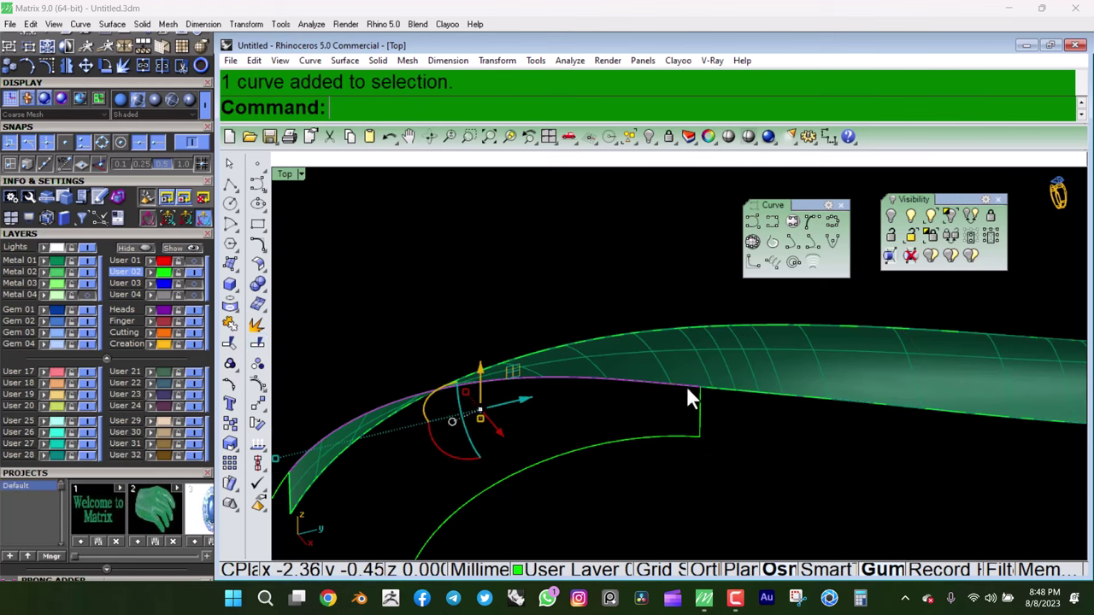
key(Return)
click(685, 420)
- Reorient the view, clear the selection, and select a curve to connect
mouse_move(662, 397)
right_down()
mouse_move(451, 335)
mouse_move(588, 352)
mouse_move(629, 479)
mouse_move(693, 445)
mouse_move(733, 451)
mouse_move(299, 331)
right_up()
key(Escape)
click(693, 444)
mouse_move(622, 410)
right_down()
mouse_move(520, 447)
mouse_move(604, 289)
right_up()
key(Escape)
click(425, 410)
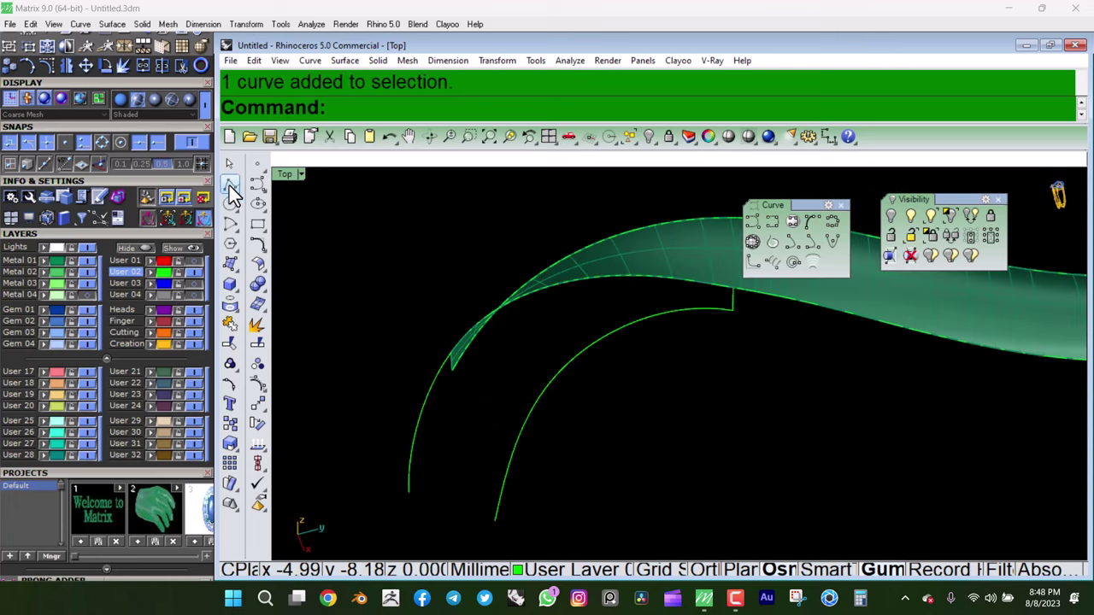
- Draw a straight polyline connecting the two open curve ends
click(230, 185)
click(408, 493)
click(496, 519)
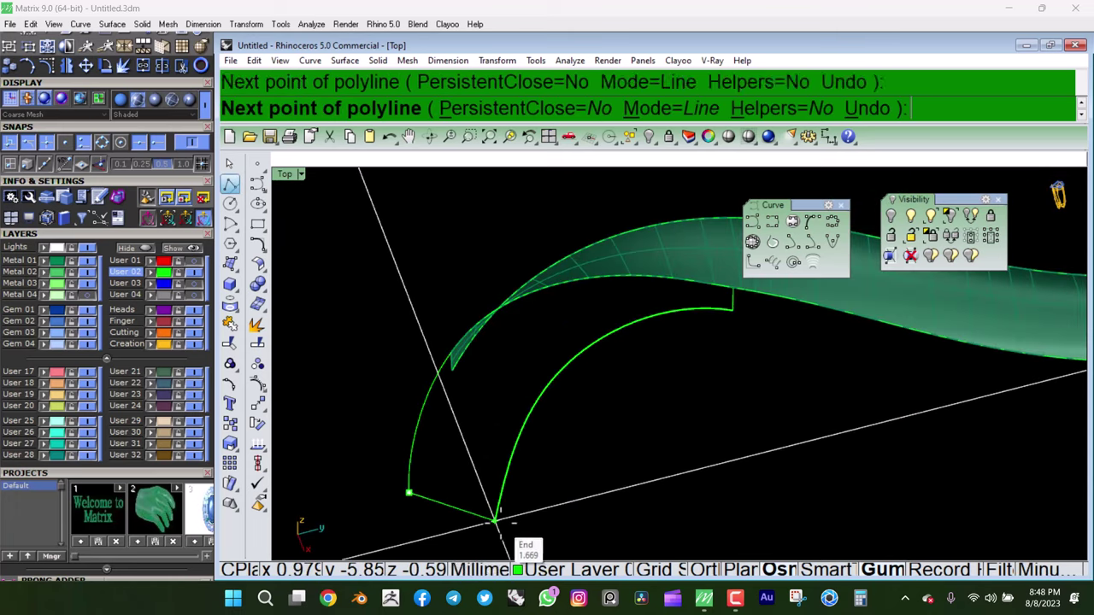
key(Return)
mouse_move(500, 517)
right_down()
mouse_move(644, 397)
mouse_move(552, 352)
right_up()
- Sweep a second surface along the curved arm section with Sweep 2 Rails
click(539, 313)
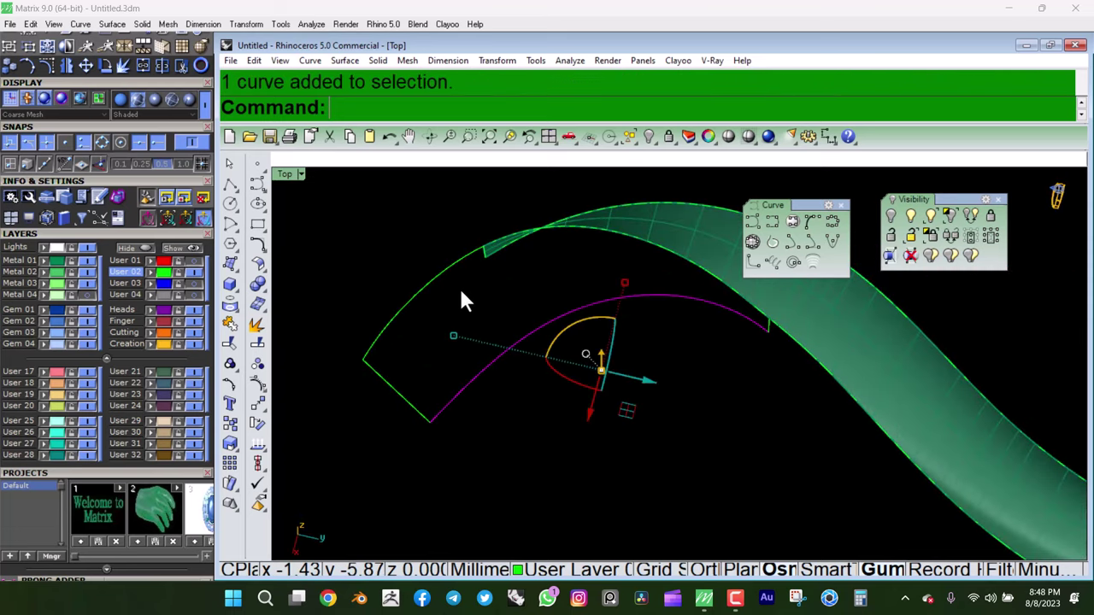
right_drag(628, 347, 770, 313)
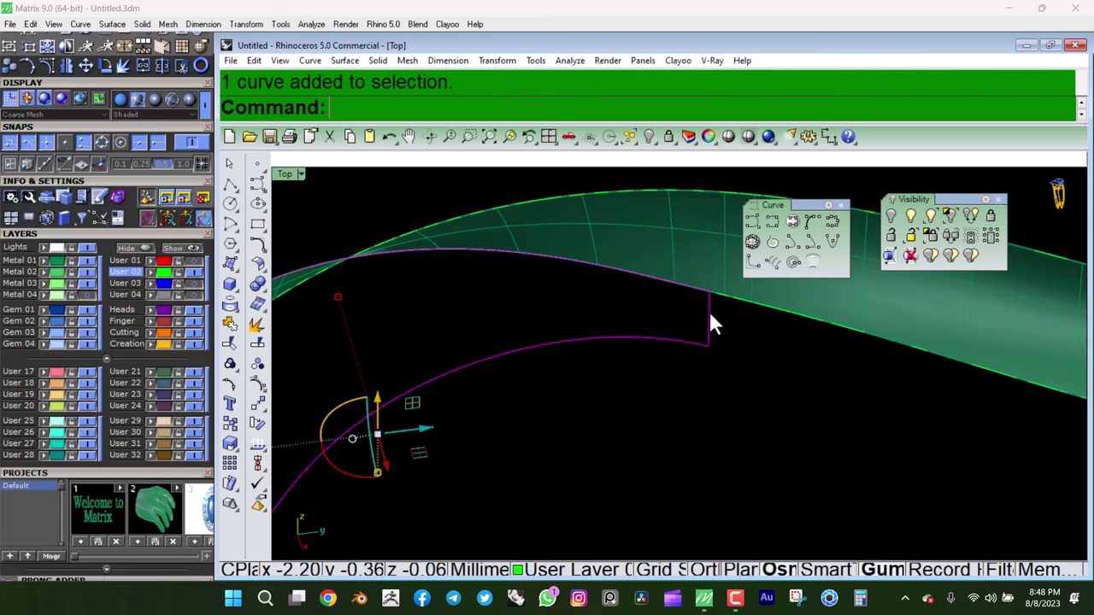
click(236, 269)
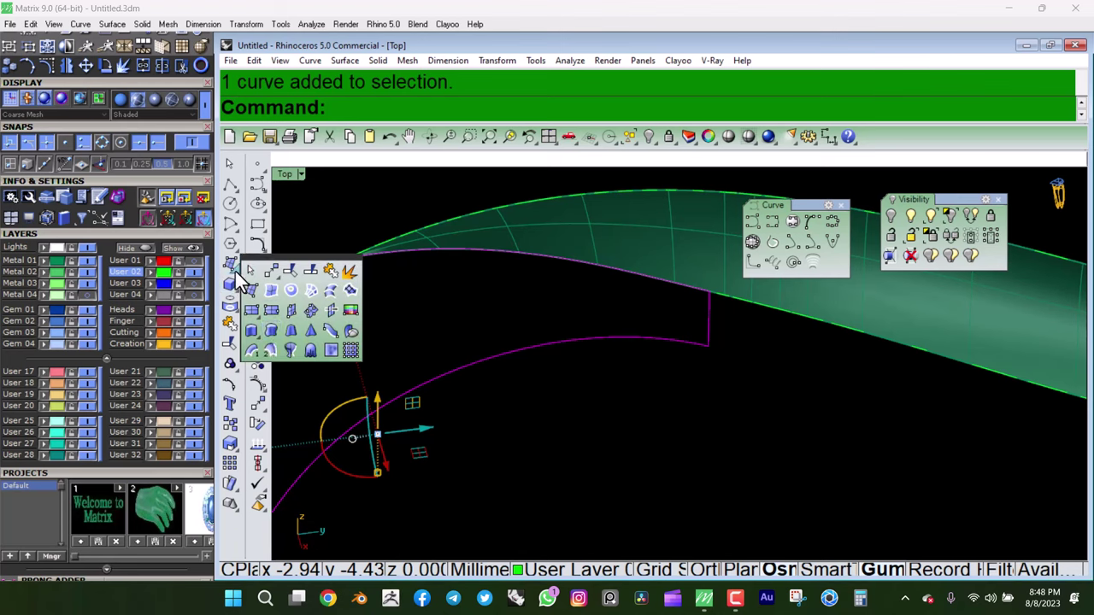
click(268, 345)
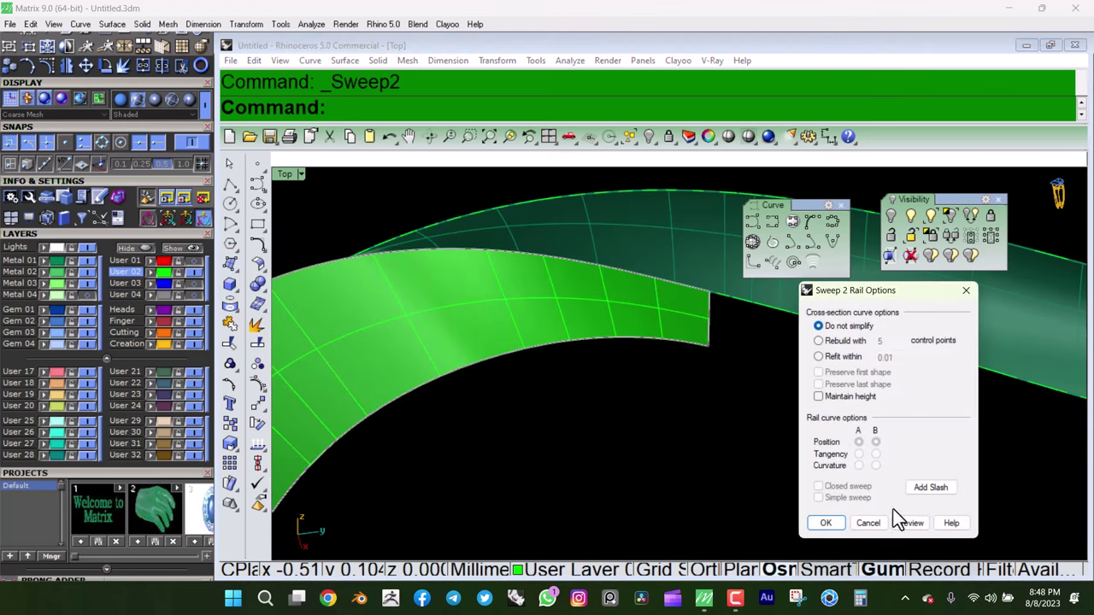
click(826, 523)
mouse_move(698, 378)
right_down()
mouse_move(887, 342)
mouse_move(736, 424)
mouse_move(693, 361)
mouse_move(731, 348)
mouse_move(620, 378)
mouse_move(450, 339)
mouse_move(846, 361)
mouse_move(947, 347)
mouse_move(726, 361)
mouse_move(764, 447)
mouse_move(938, 357)
right_up()
- Orbit around the new surface and select the arm's edge curve
scroll(825, 393, up, 5)
scroll(824, 466, up, 3)
scroll(815, 478, up, 3)
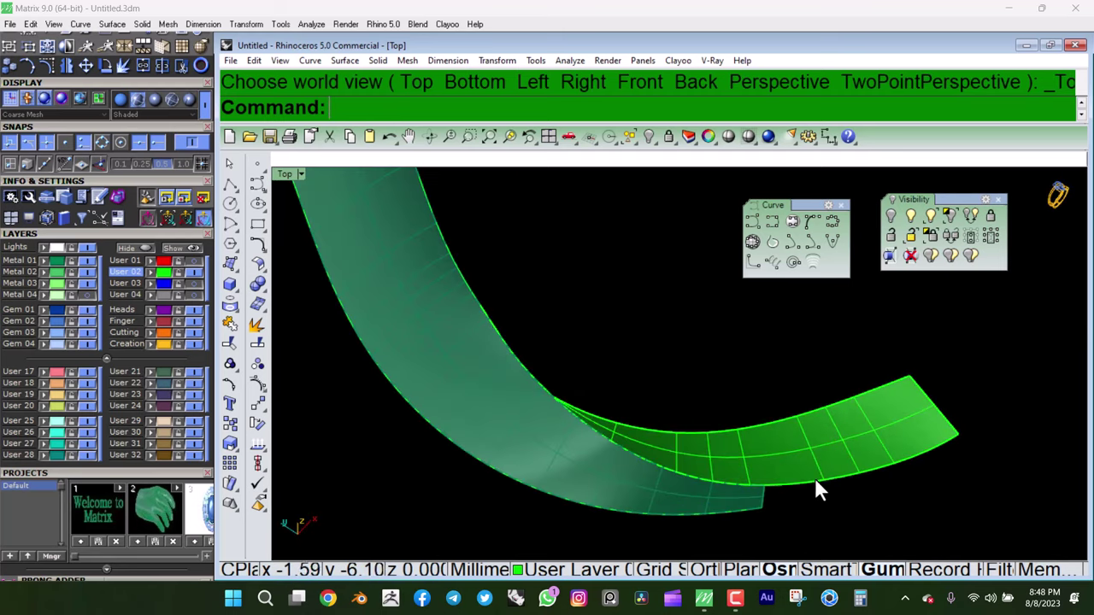
click(813, 477)
mouse_move(809, 477)
right_down()
mouse_move(879, 390)
mouse_move(993, 431)
mouse_move(862, 361)
mouse_move(362, 359)
mouse_move(750, 403)
mouse_move(745, 374)
mouse_move(764, 435)
mouse_move(403, 364)
mouse_move(729, 379)
mouse_move(589, 401)
mouse_move(624, 412)
mouse_move(630, 386)
mouse_move(477, 335)
right_up()
click(602, 400)
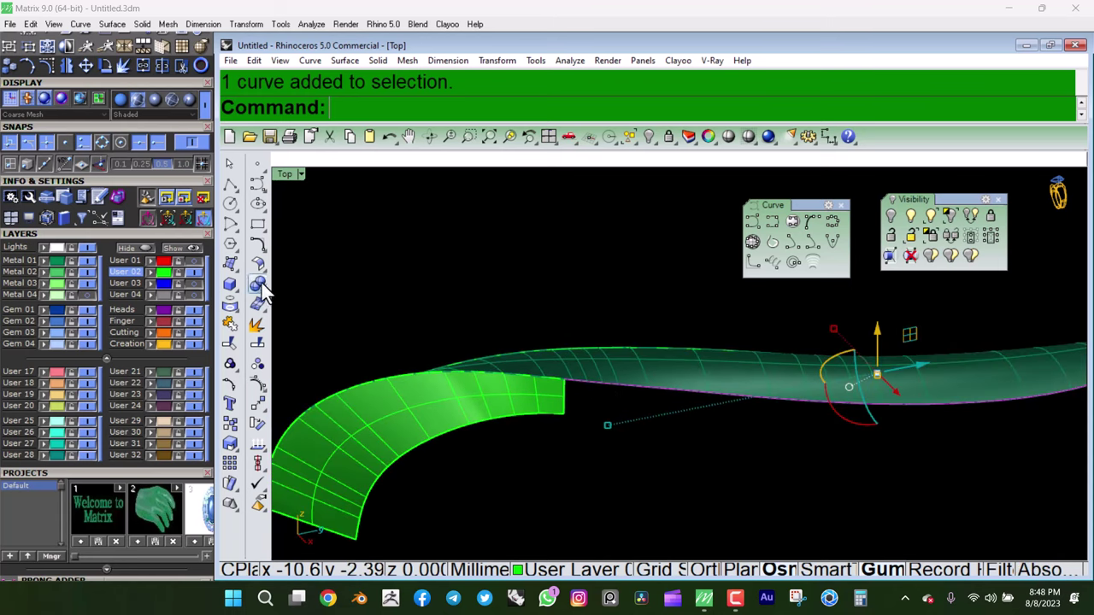
- Copy the selected curve from its end to the surface's corner
click(229, 424)
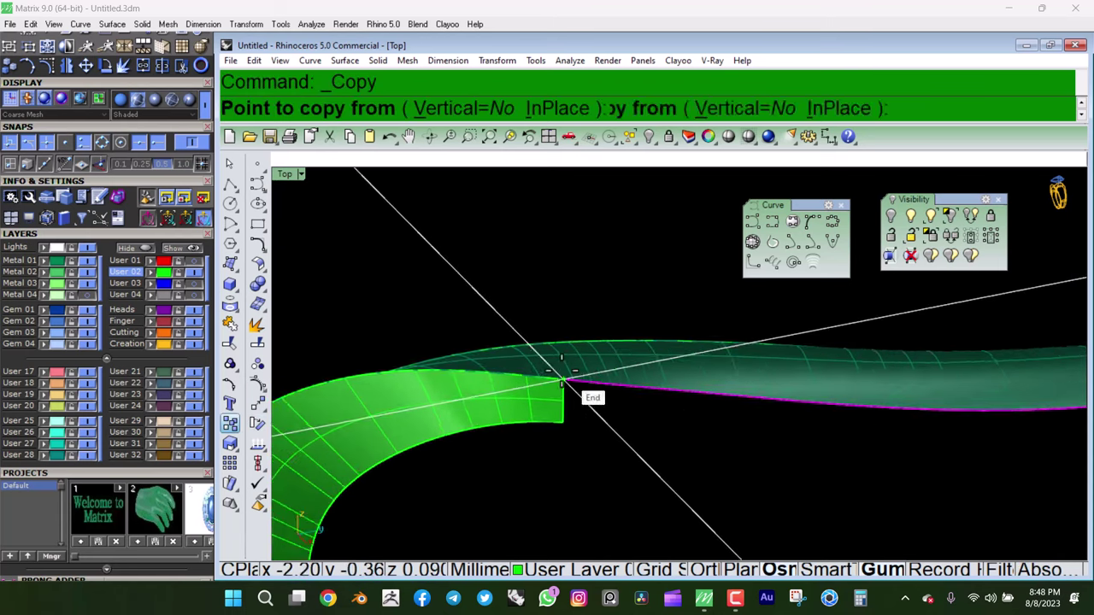
click(563, 377)
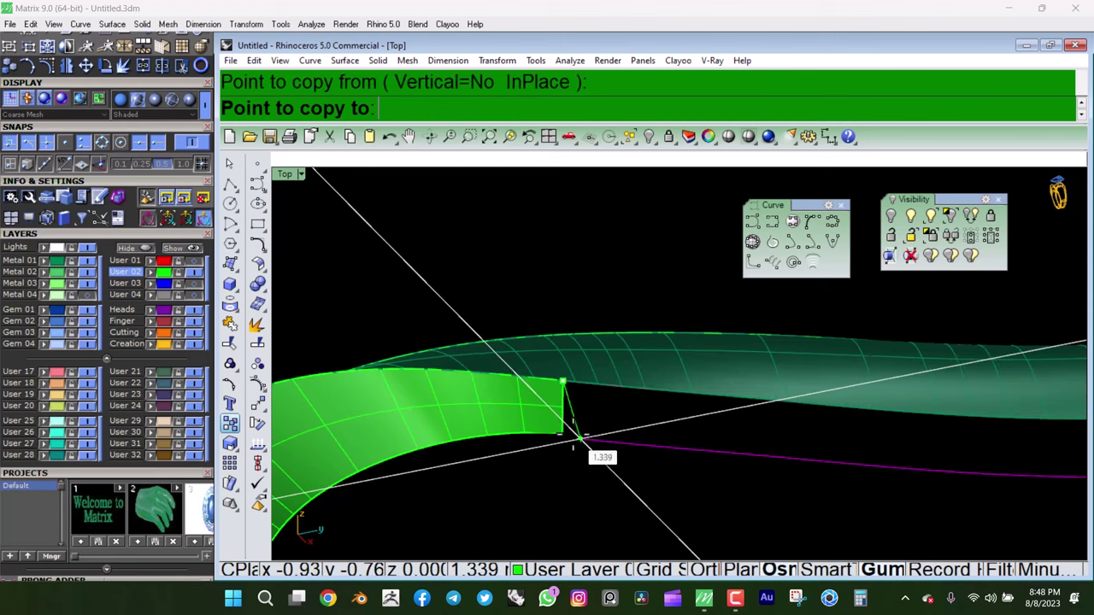
click(571, 434)
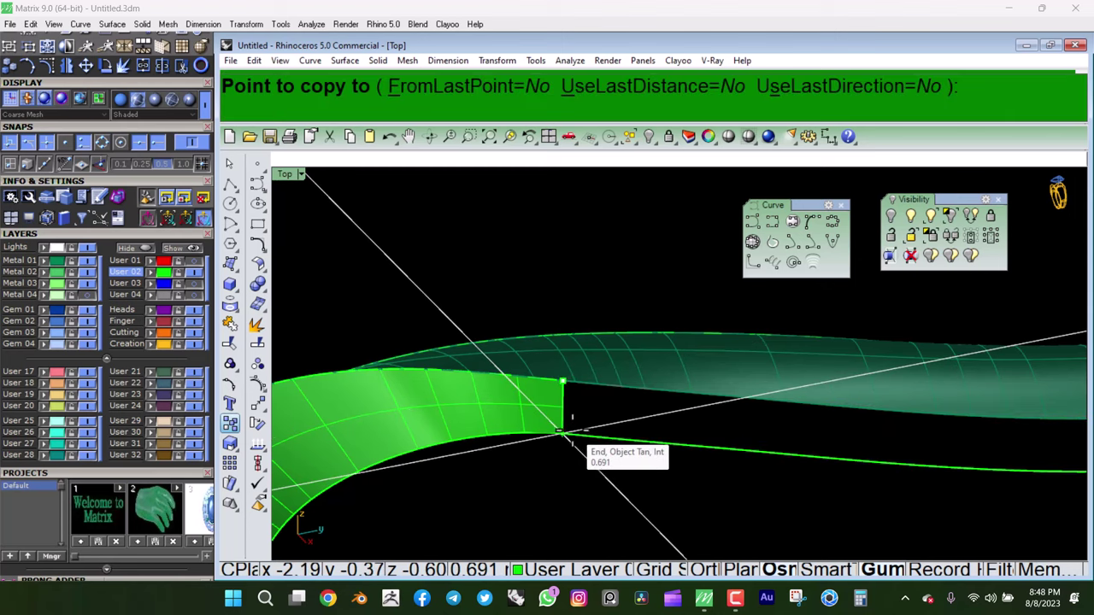
key(Return)
right_drag(603, 436, 750, 396)
click(740, 421)
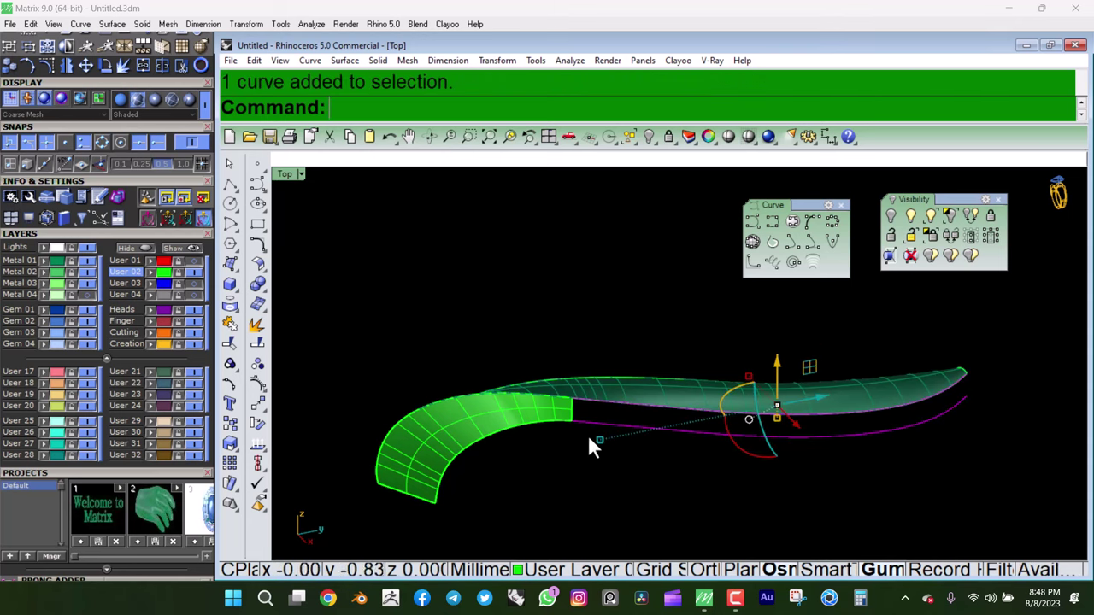
right_drag(589, 440, 684, 419)
- Draw a short closing line from the surface edge's end to the lower curve's end
click(229, 184)
right_drag(335, 236, 699, 397)
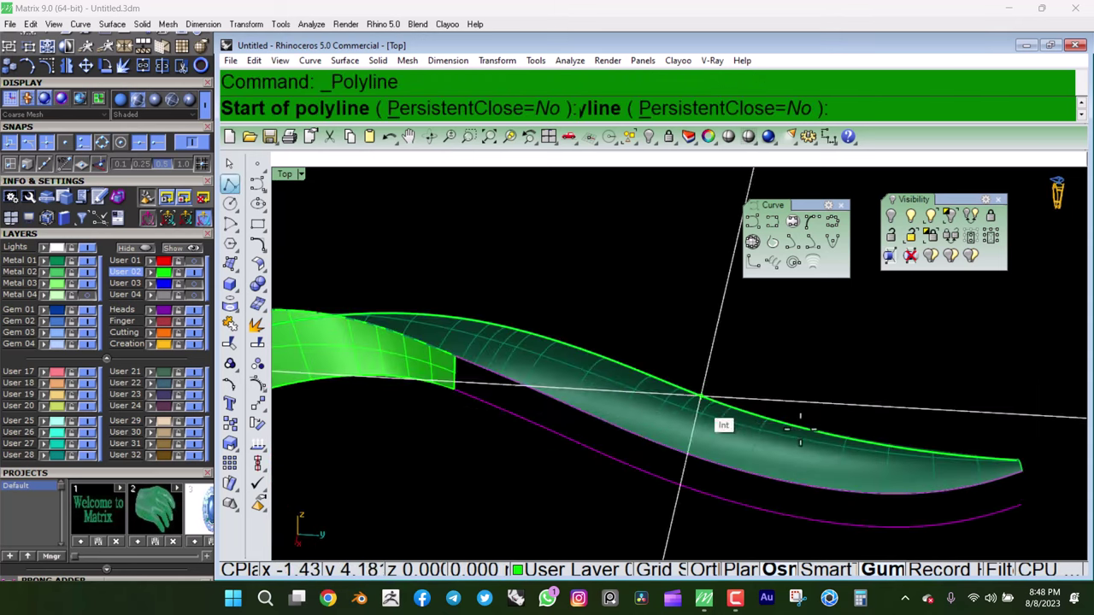
right_drag(800, 429, 507, 339)
scroll(761, 427, up, 3)
click(751, 394)
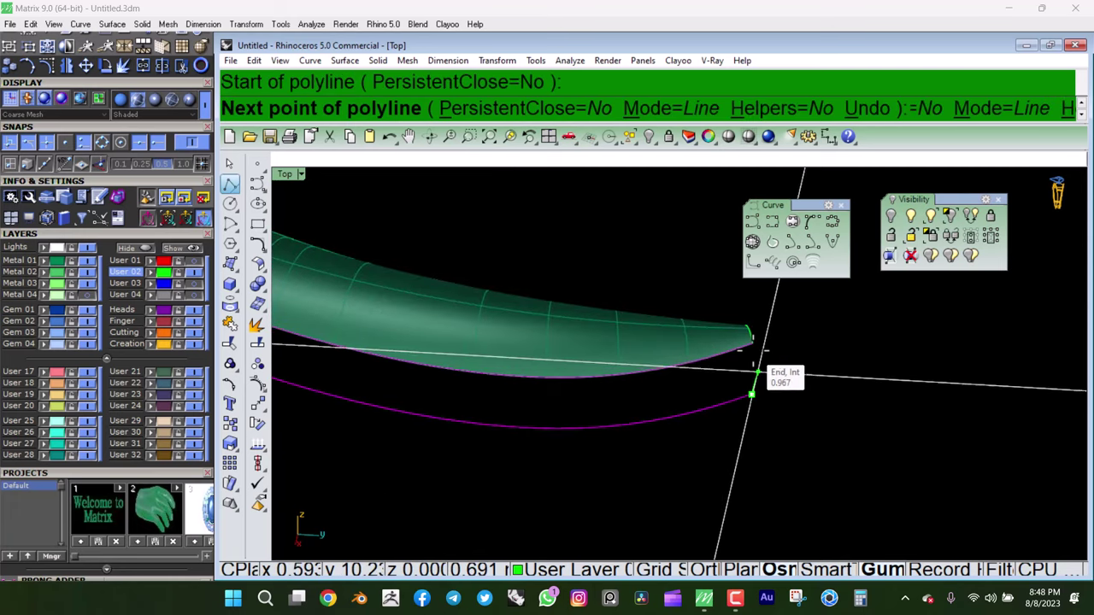
click(755, 371)
right_click(754, 361)
click(753, 359)
- Sweep a side wall between the band surface edge and the lower rail curve
scroll(684, 376, down, 3)
right_drag(629, 394, 664, 428)
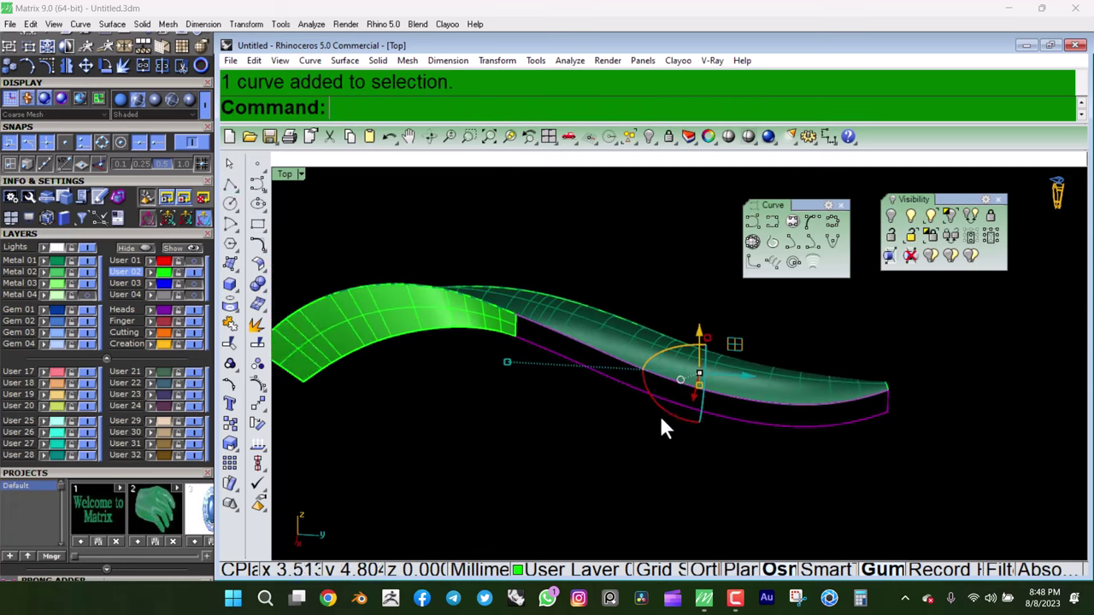
scroll(564, 385, up, 2)
click(453, 340)
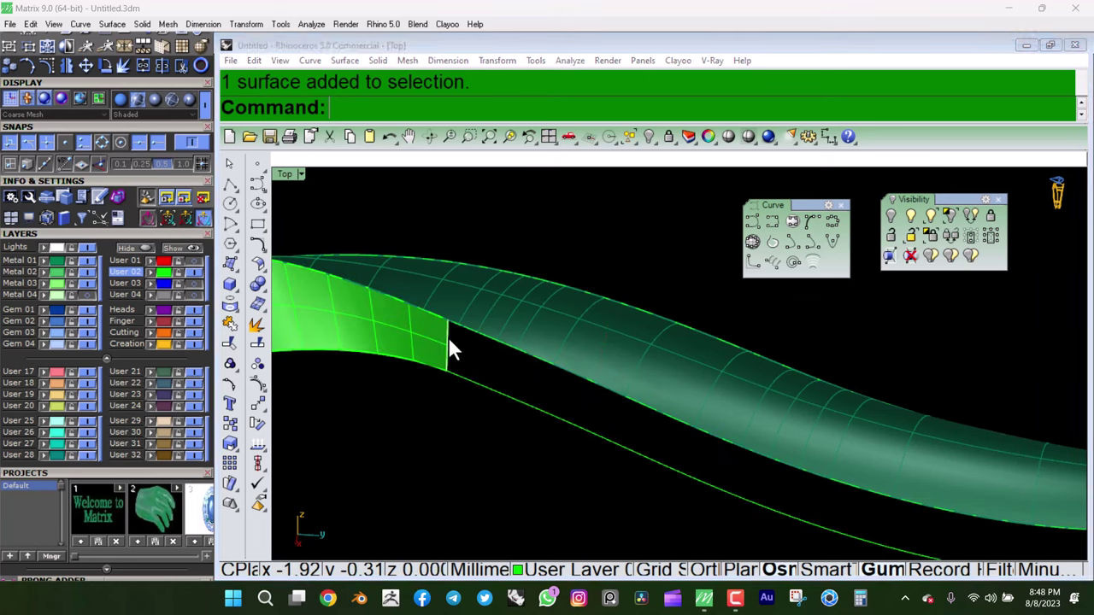
click(452, 342)
right_drag(626, 430, 945, 486)
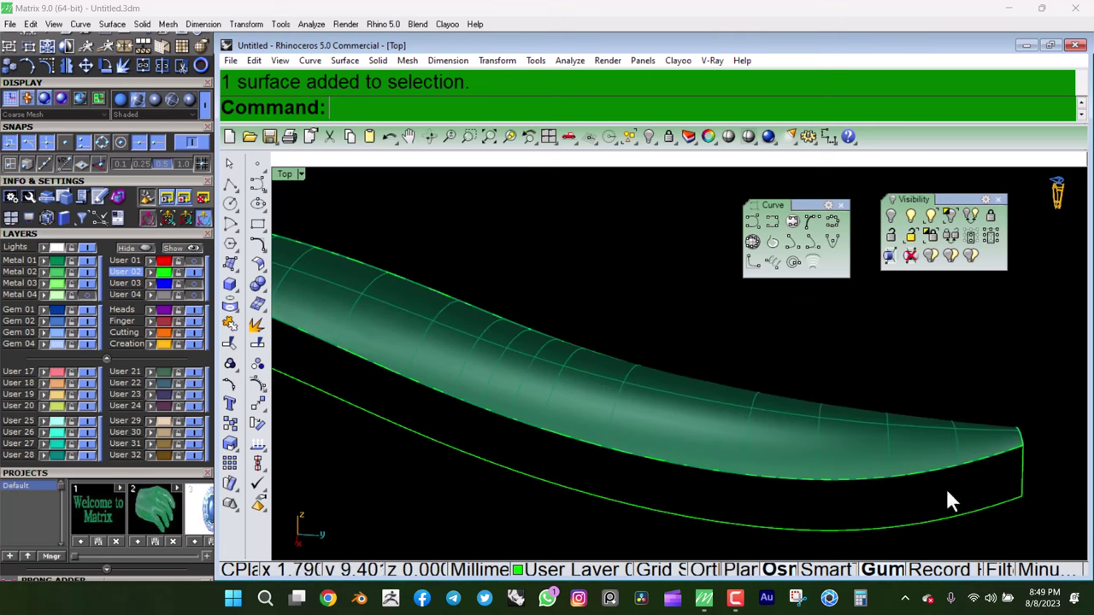
click(1024, 475)
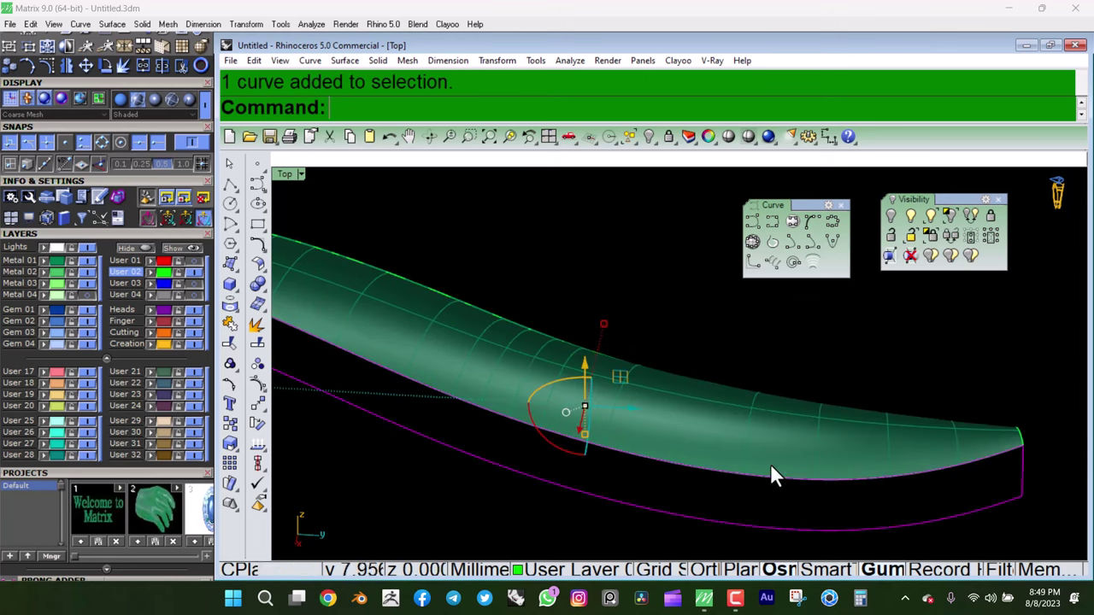
click(240, 267)
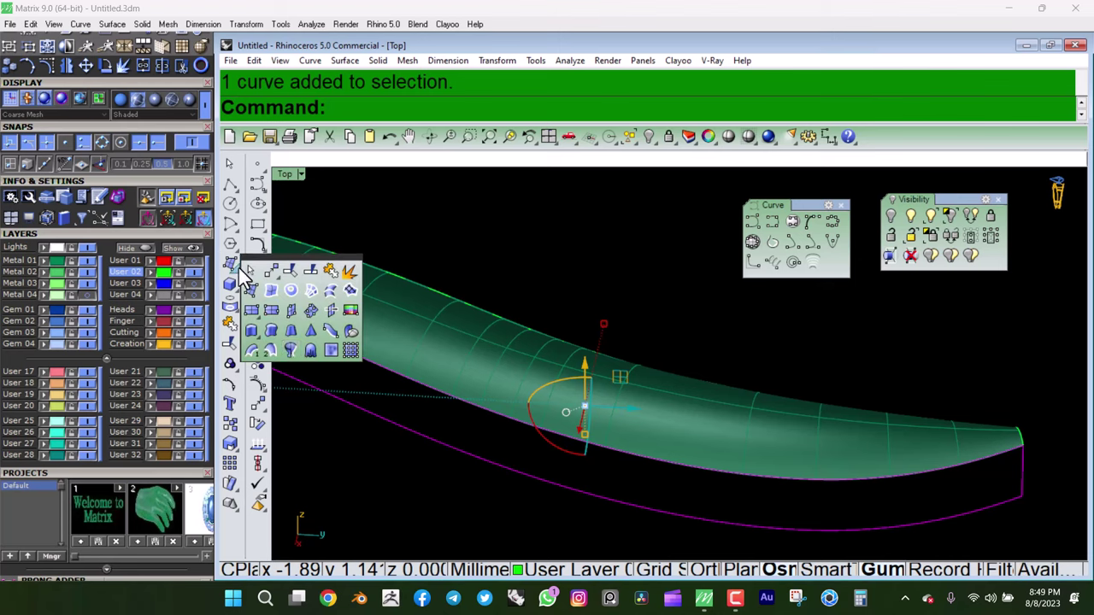
click(270, 351)
key(Return)
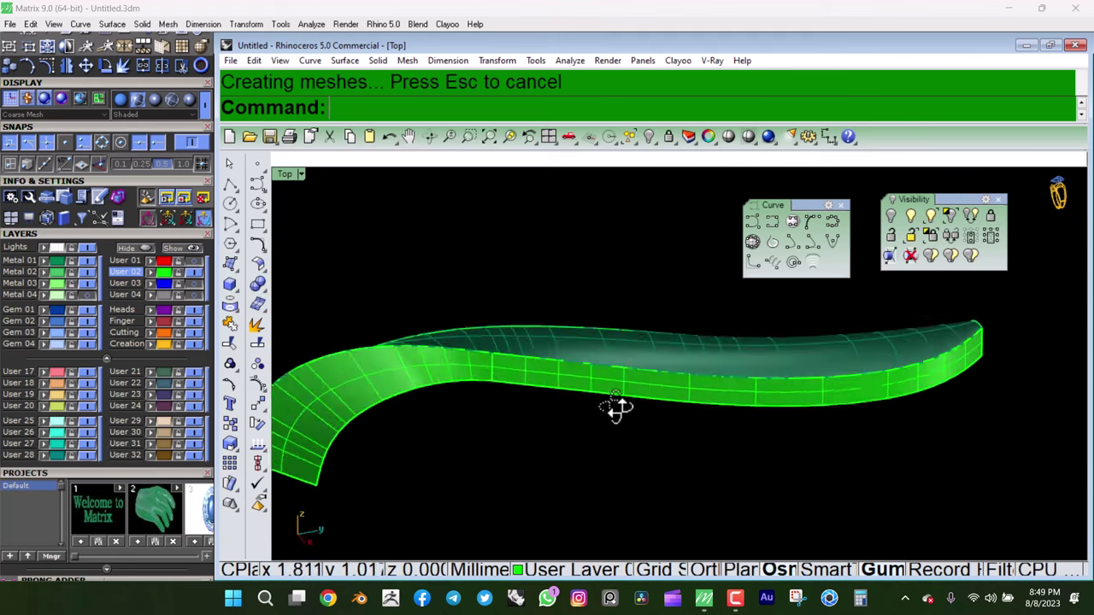
- Split the right surface strip at the swept surface's edge
mouse_move(617, 408)
right_down()
mouse_move(627, 391)
mouse_move(422, 373)
mouse_move(666, 332)
mouse_move(803, 352)
mouse_move(830, 391)
mouse_move(867, 412)
right_up()
click(867, 413)
click(903, 450)
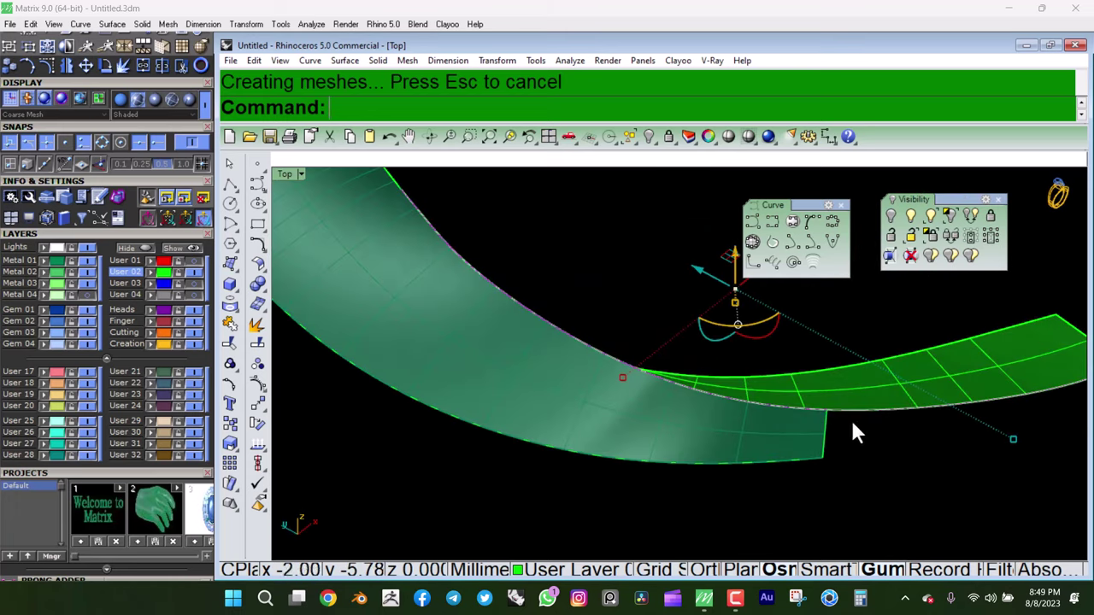
click(263, 342)
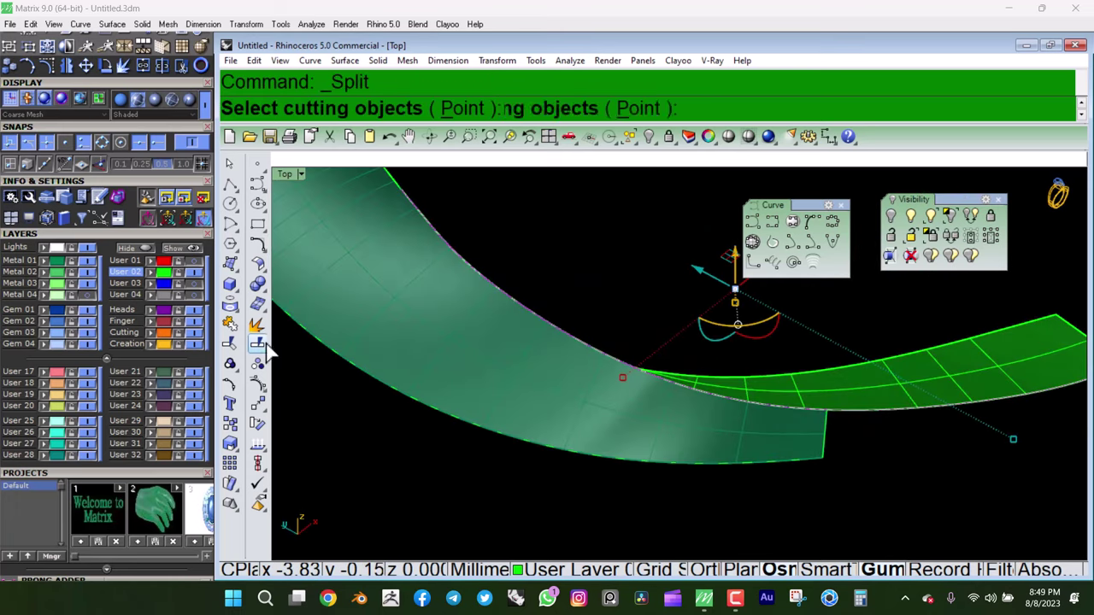
click(829, 427)
key(Return)
- Copy one split curve piece from the surface corner to the curve's end
click(851, 411)
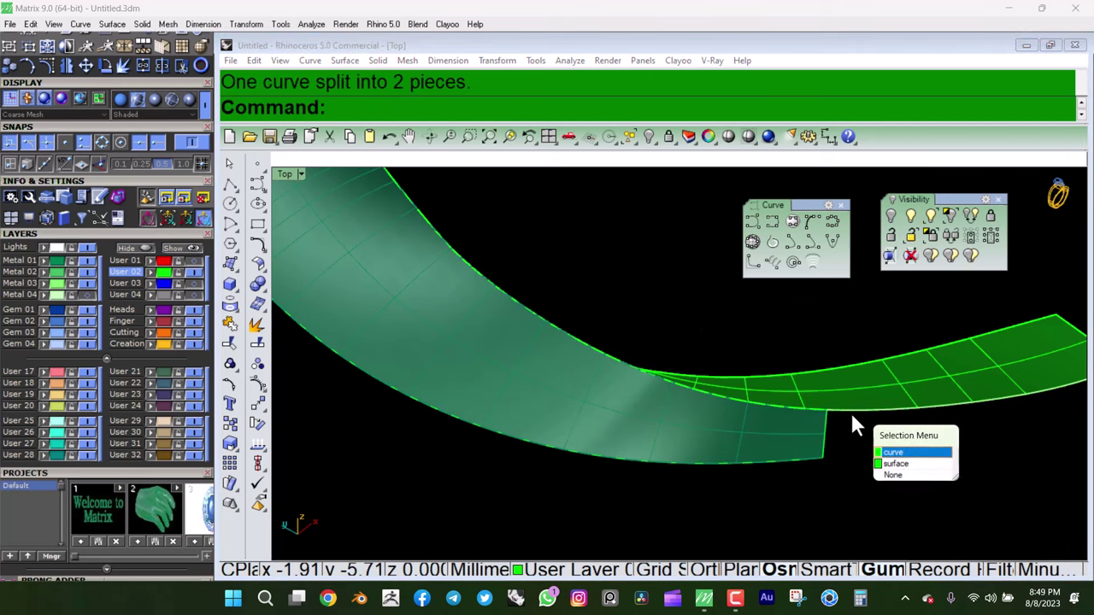
right_drag(854, 425, 757, 415)
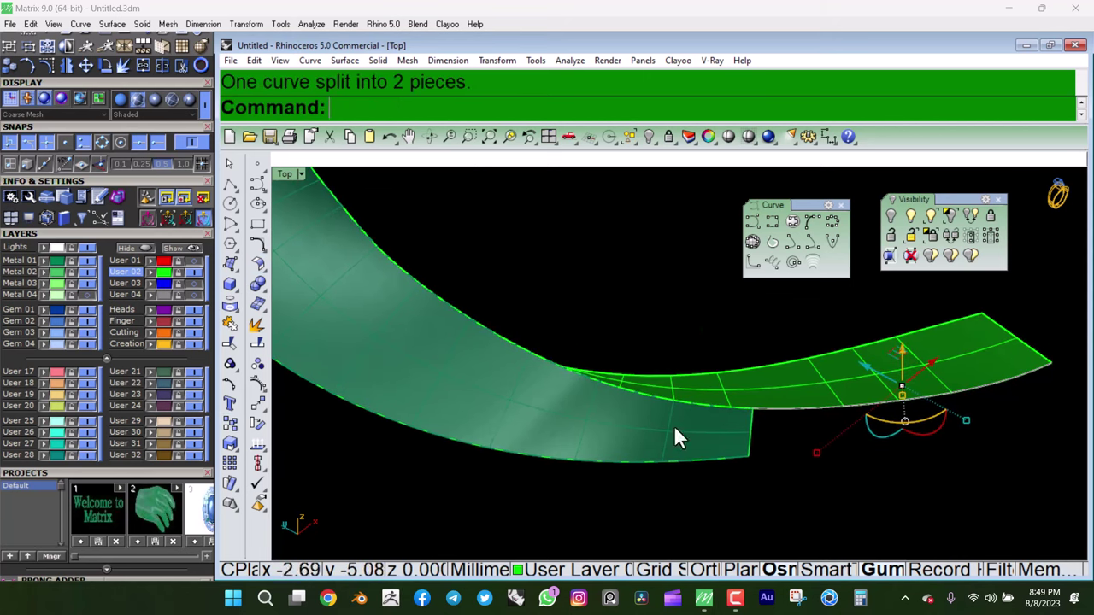
click(244, 421)
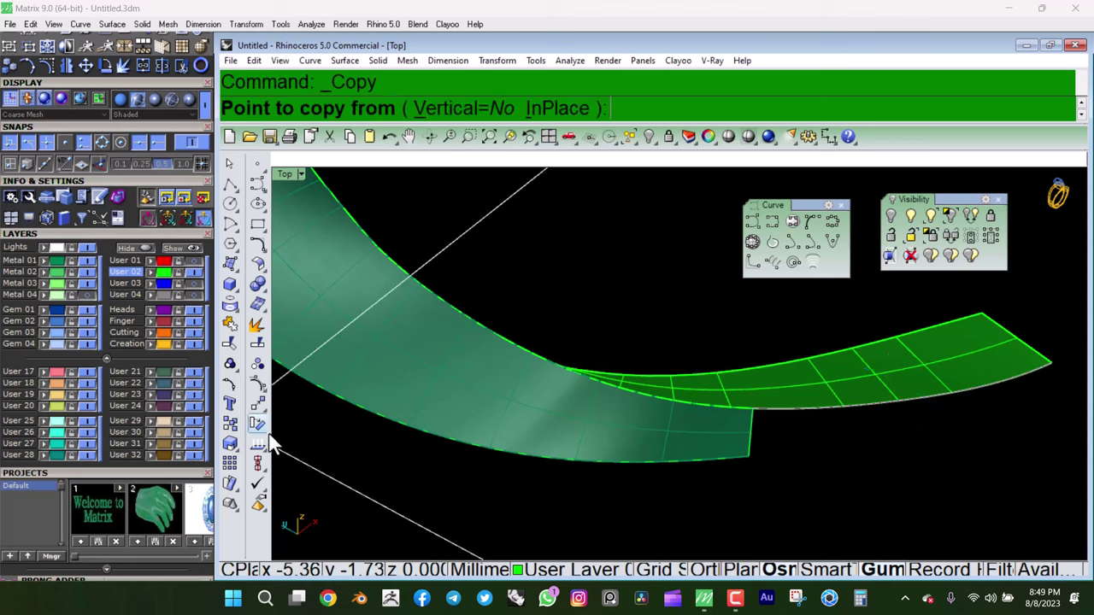
click(752, 411)
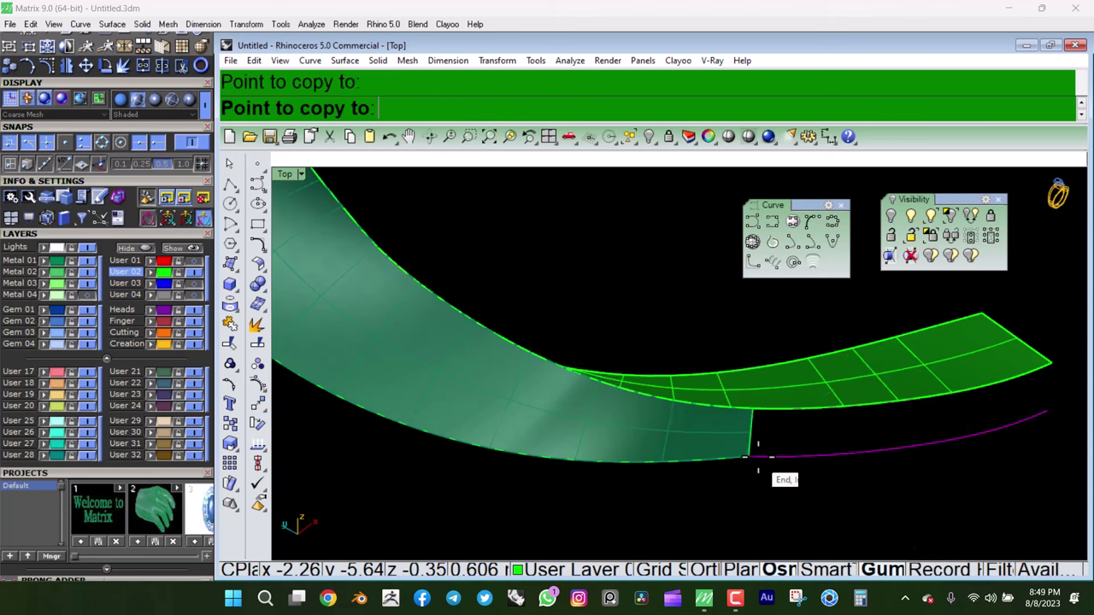
click(758, 460)
right_click(775, 419)
- Loft a surface between the copied curve and the lower curve to fill the side gap
click(811, 453)
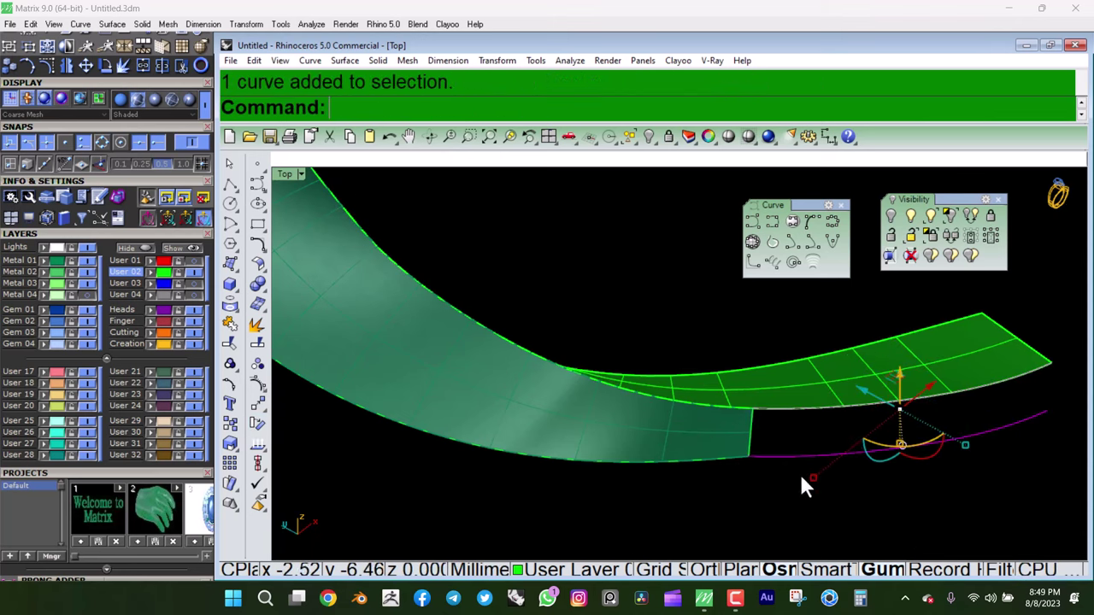
right_drag(801, 484, 878, 427)
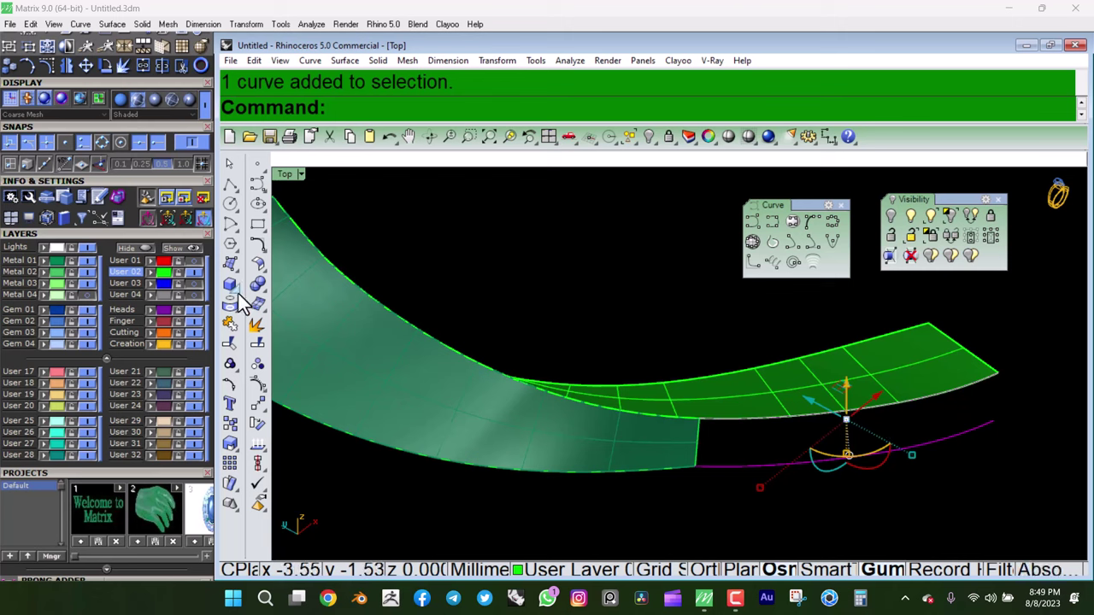
click(233, 269)
click(333, 306)
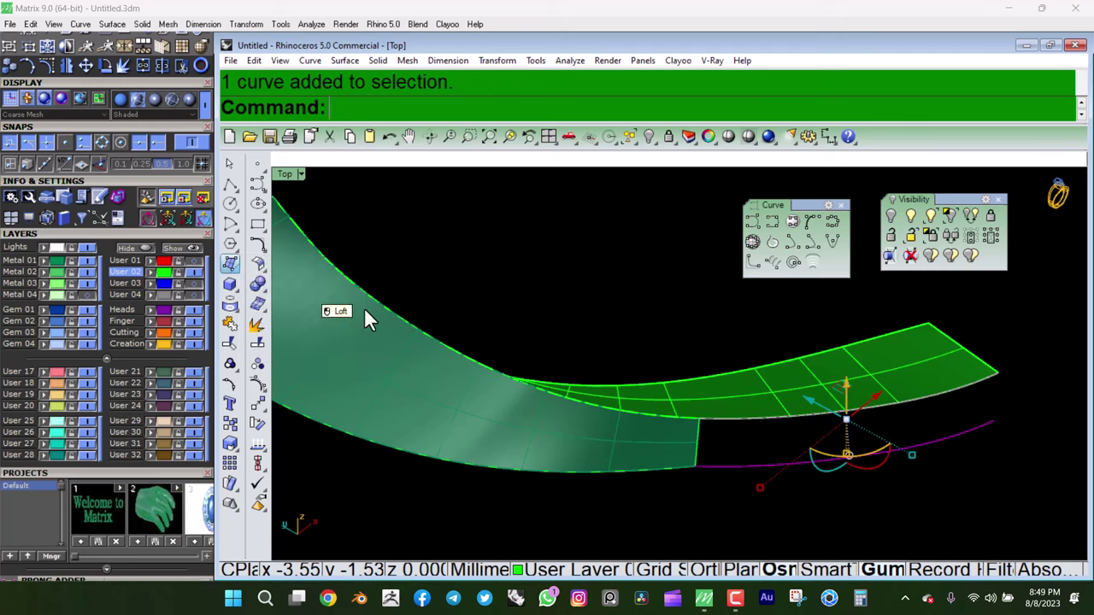
key(Return)
key(Return)
mouse_move(673, 395)
right_down()
mouse_move(758, 408)
mouse_move(1054, 408)
right_up()
key(ctrl+a)
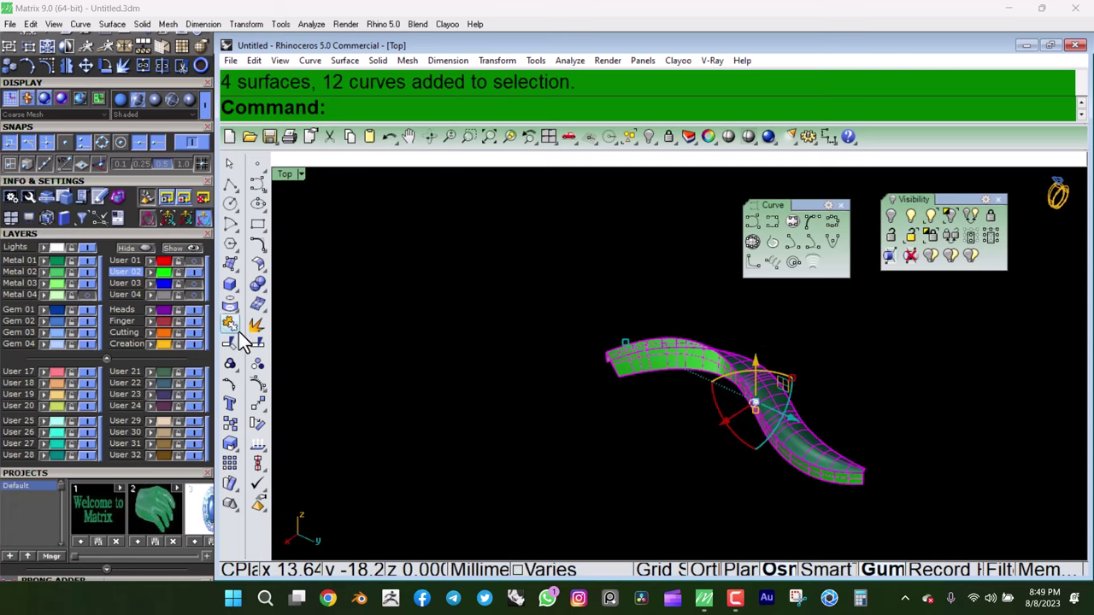
- Join all the side surfaces into one polysurface band and orbit to inspect it
click(230, 332)
mouse_move(812, 385)
right_down()
mouse_move(769, 500)
mouse_move(750, 387)
right_up()
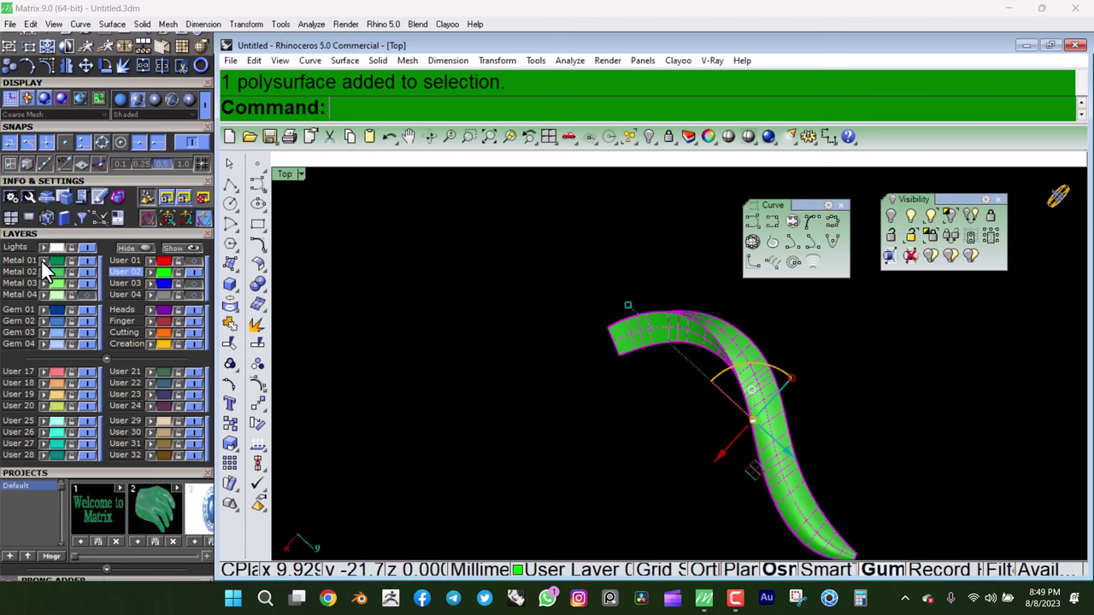
key(Escape)
mouse_move(855, 427)
right_down()
mouse_move(923, 439)
mouse_move(723, 420)
mouse_move(684, 383)
mouse_move(748, 333)
mouse_move(757, 525)
mouse_move(579, 370)
mouse_move(564, 330)
mouse_move(749, 319)
mouse_move(715, 296)
mouse_move(695, 364)
mouse_move(783, 370)
mouse_move(712, 410)
mouse_move(683, 402)
right_up()
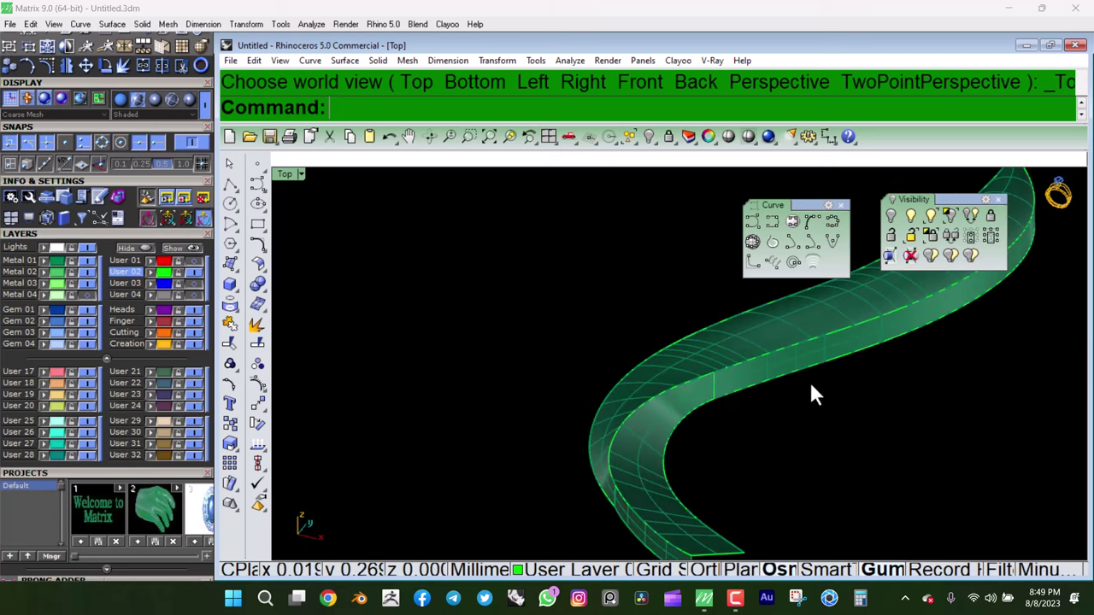
mouse_move(813, 395)
right_down()
mouse_move(740, 411)
mouse_move(700, 395)
mouse_move(643, 463)
mouse_move(630, 386)
mouse_move(454, 319)
mouse_move(481, 371)
mouse_move(444, 350)
mouse_move(601, 384)
mouse_move(757, 374)
mouse_move(952, 390)
mouse_move(726, 427)
mouse_move(891, 177)
right_up()
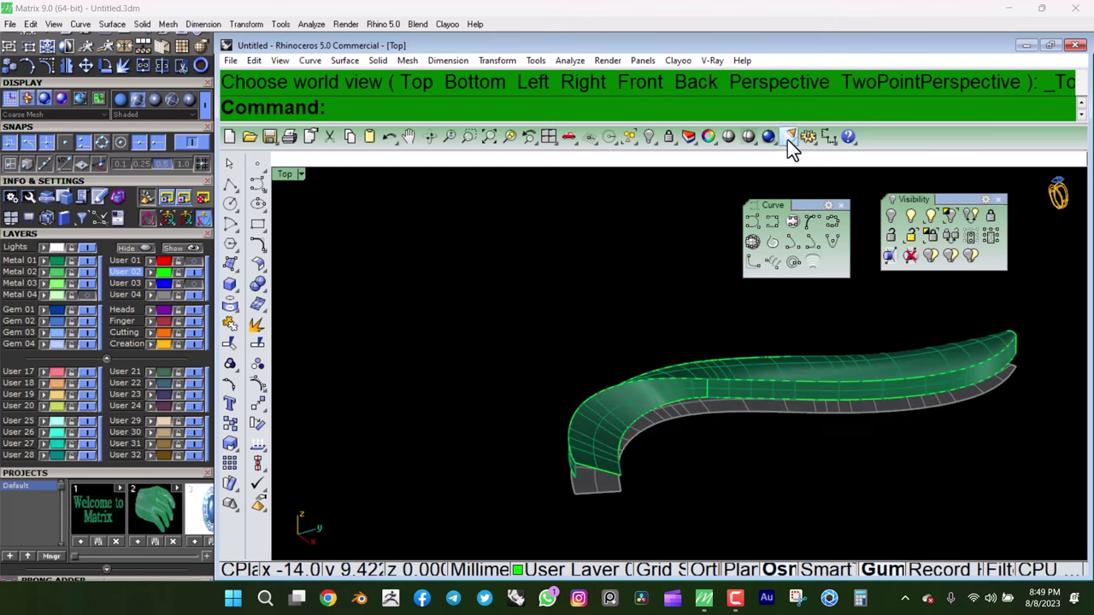
- Select and remove the three leftover curves, then check the band over the gray base from several angles
click(636, 143)
click(710, 221)
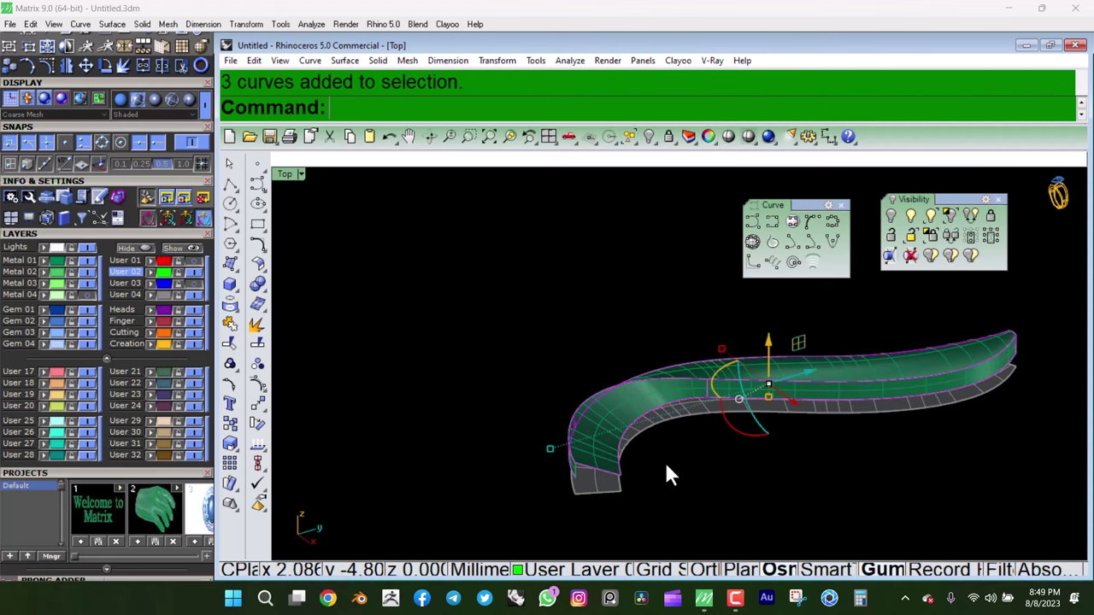
mouse_move(733, 494)
right_down()
mouse_move(401, 459)
mouse_move(559, 481)
mouse_move(656, 396)
mouse_move(704, 415)
mouse_move(579, 422)
mouse_move(787, 400)
mouse_move(923, 403)
mouse_move(516, 433)
mouse_move(739, 374)
mouse_move(860, 325)
mouse_move(883, 410)
mouse_move(696, 439)
mouse_move(777, 551)
mouse_move(654, 378)
right_up()
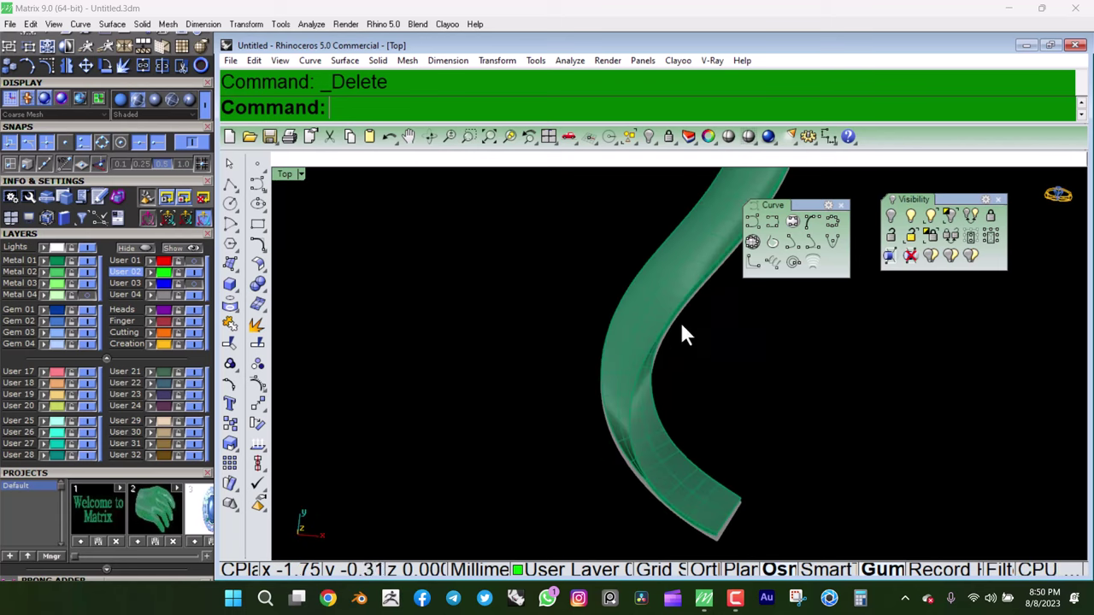
mouse_move(681, 324)
right_down()
mouse_move(628, 445)
mouse_move(789, 385)
mouse_move(740, 439)
mouse_move(466, 362)
mouse_move(722, 311)
right_up()
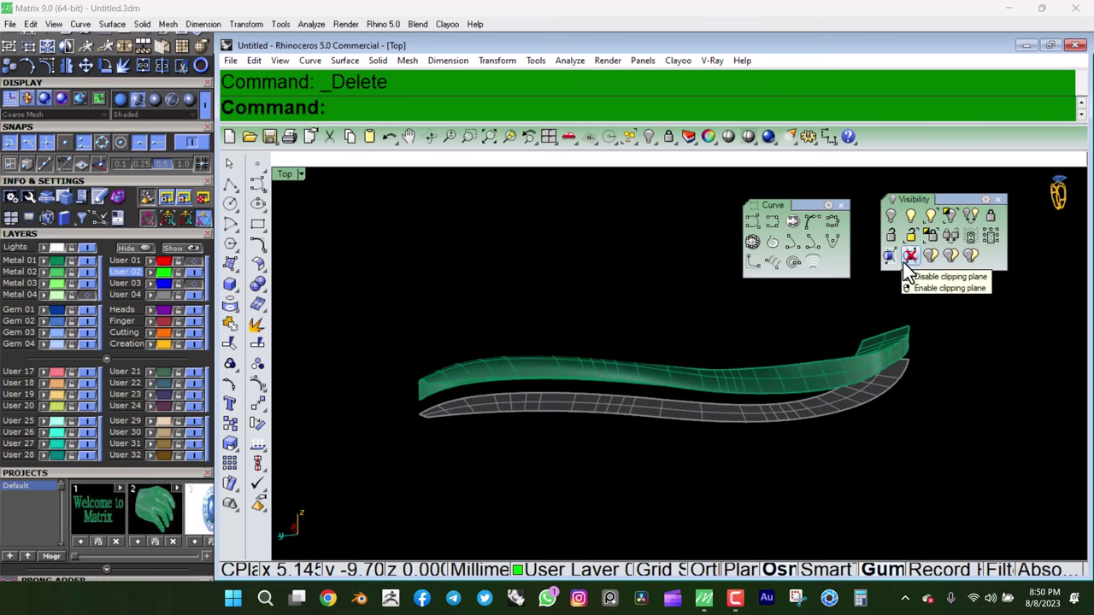
mouse_move(633, 362)
right_down()
mouse_move(879, 407)
mouse_move(1038, 411)
right_up()
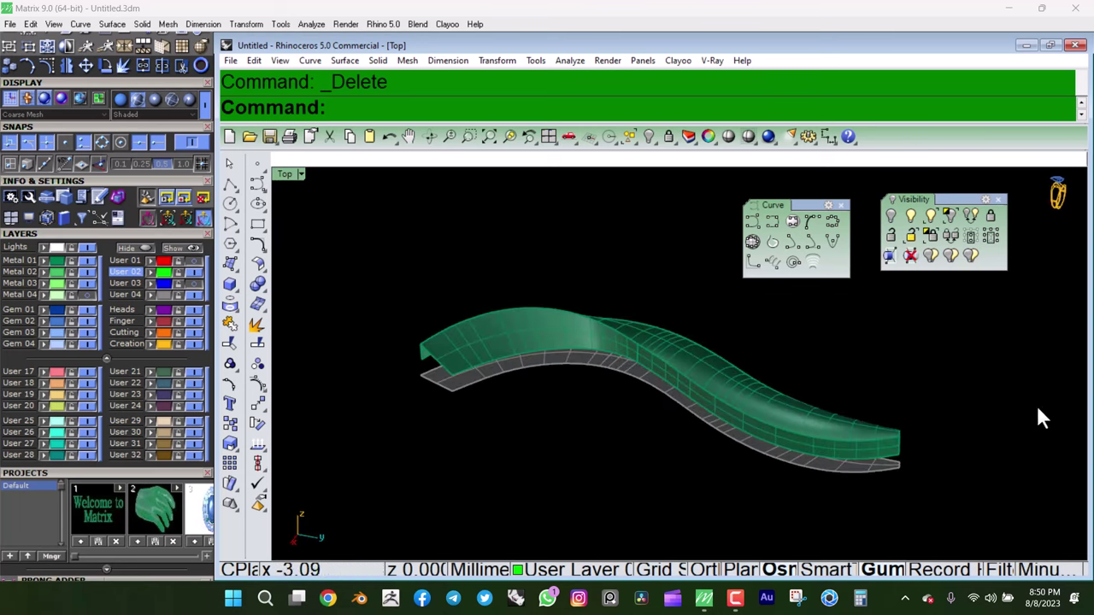
mouse_move(646, 371)
right_down()
mouse_move(808, 346)
mouse_move(776, 408)
mouse_move(658, 391)
mouse_move(730, 378)
mouse_move(854, 396)
mouse_move(665, 403)
right_up()
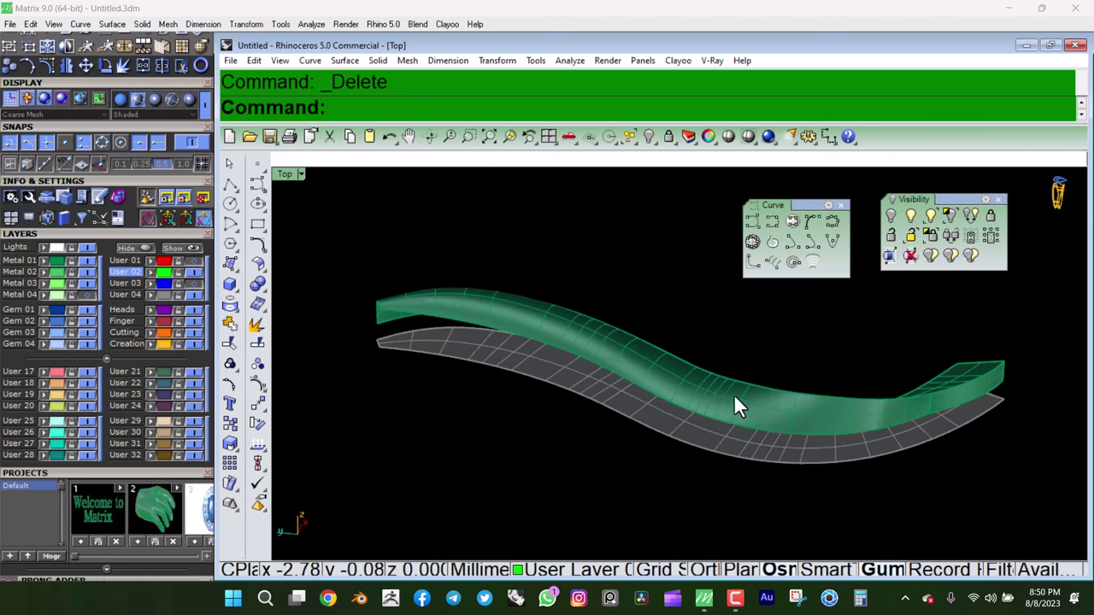
right_drag(733, 393, 658, 350)
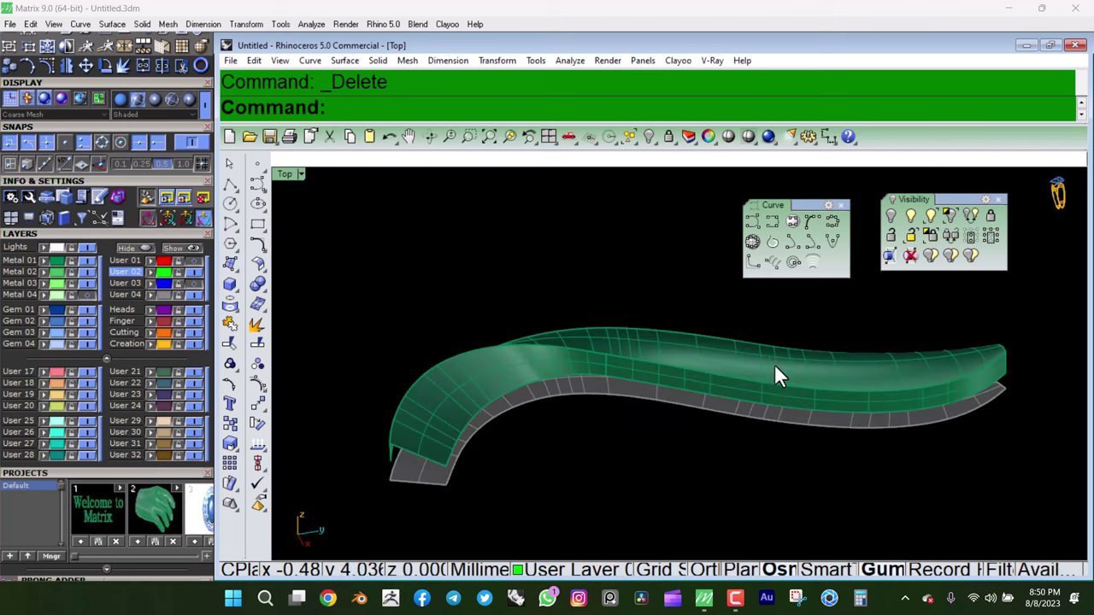
mouse_move(776, 374)
right_down()
mouse_move(634, 361)
mouse_move(749, 403)
right_up()
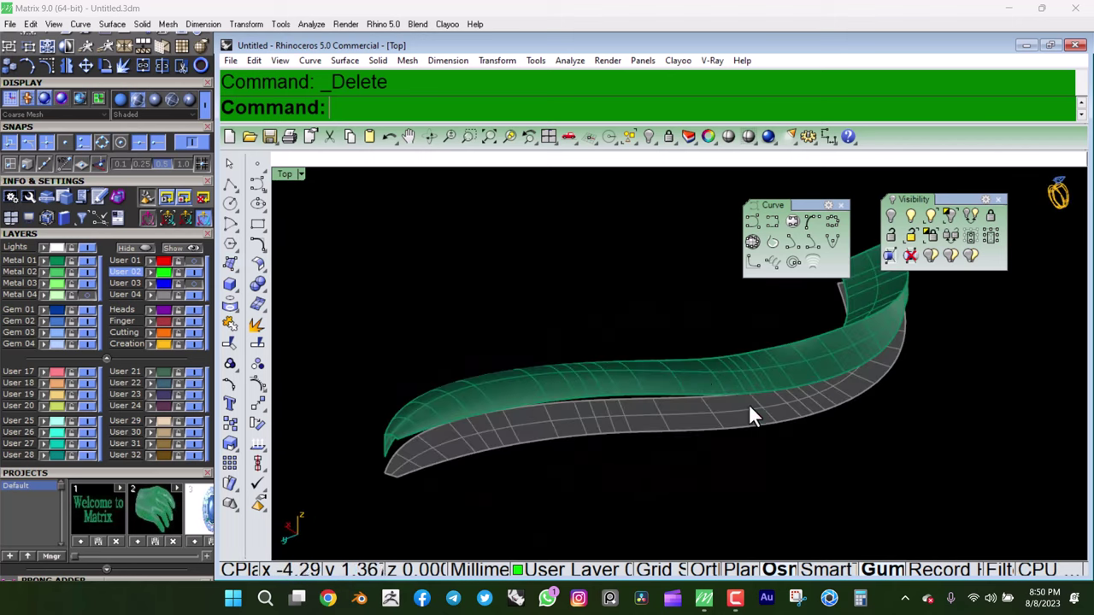
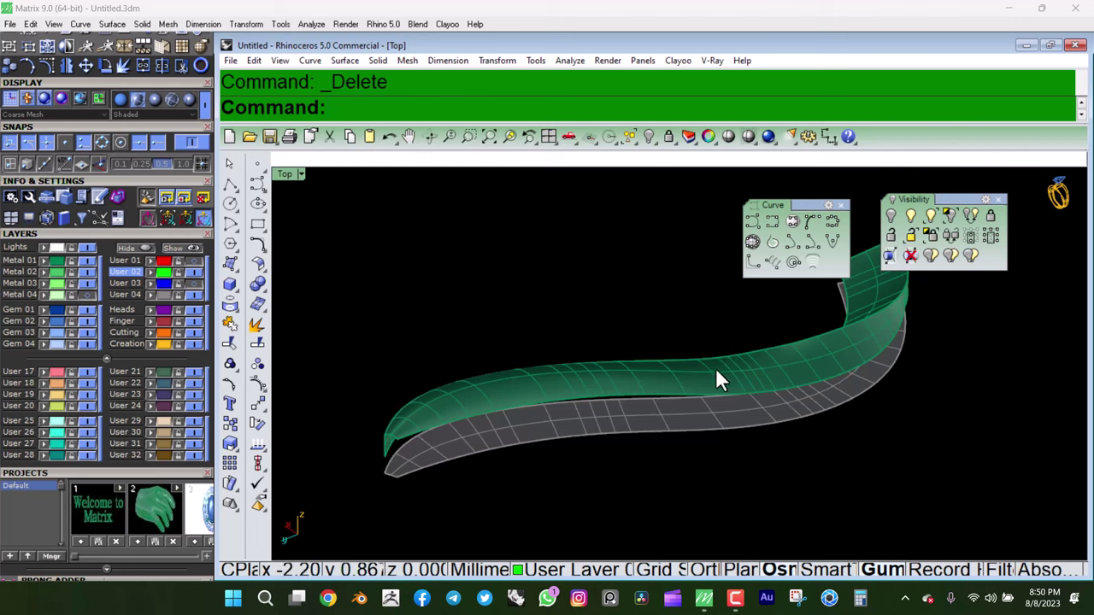
- Copy the lower band surface's border as a curve with DupBorder
mouse_move(716, 378)
right_down()
mouse_move(519, 337)
mouse_move(744, 370)
mouse_move(749, 390)
right_up()
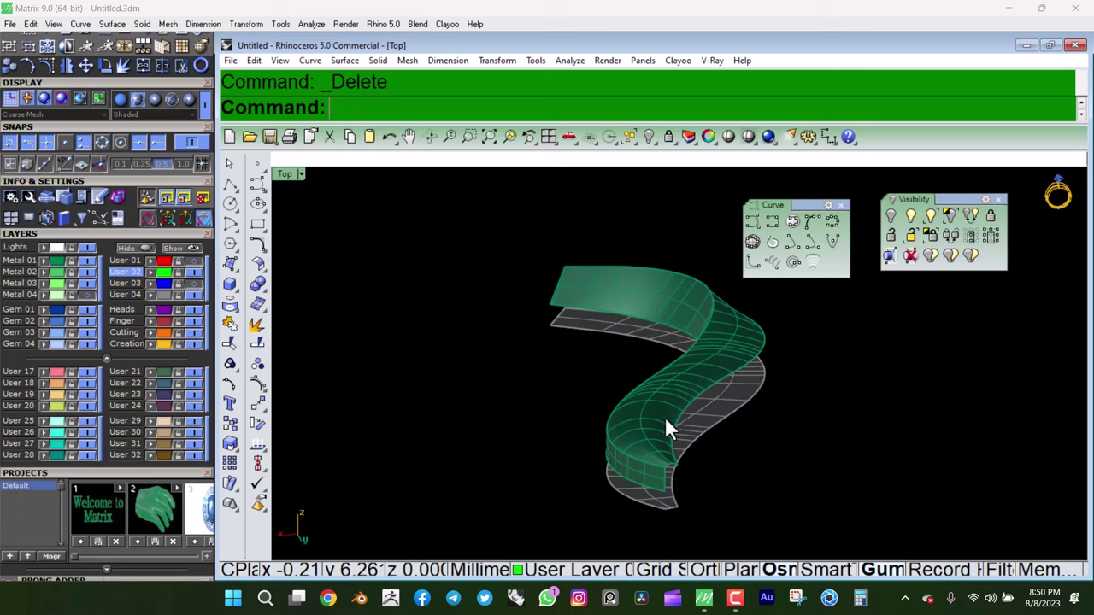
right_drag(667, 430, 603, 418)
mouse_move(313, 325)
right_down()
mouse_move(682, 367)
mouse_move(676, 417)
right_up()
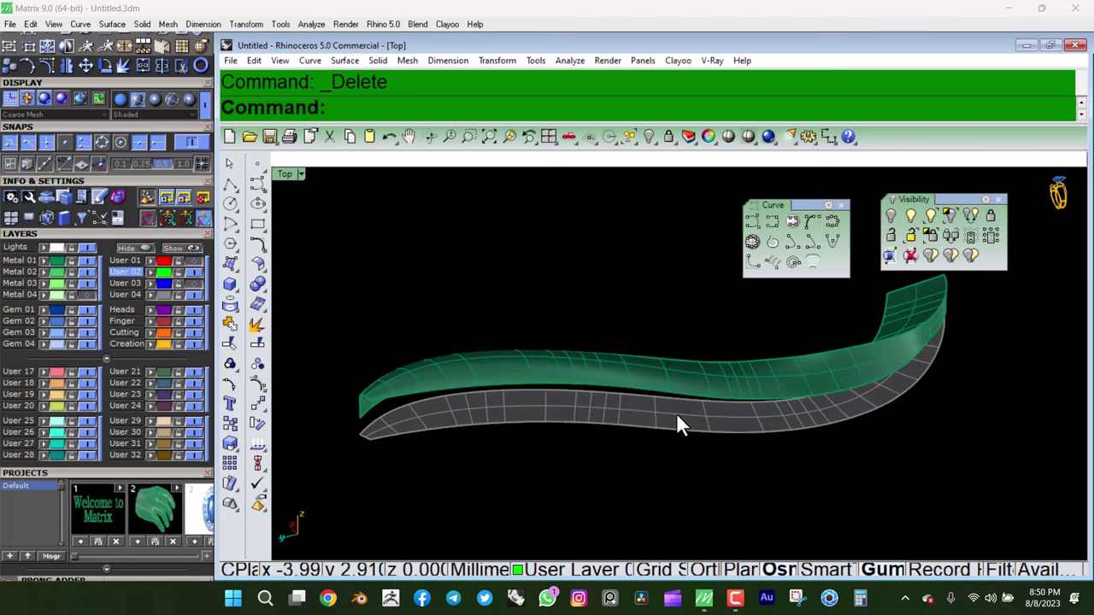
click(513, 410)
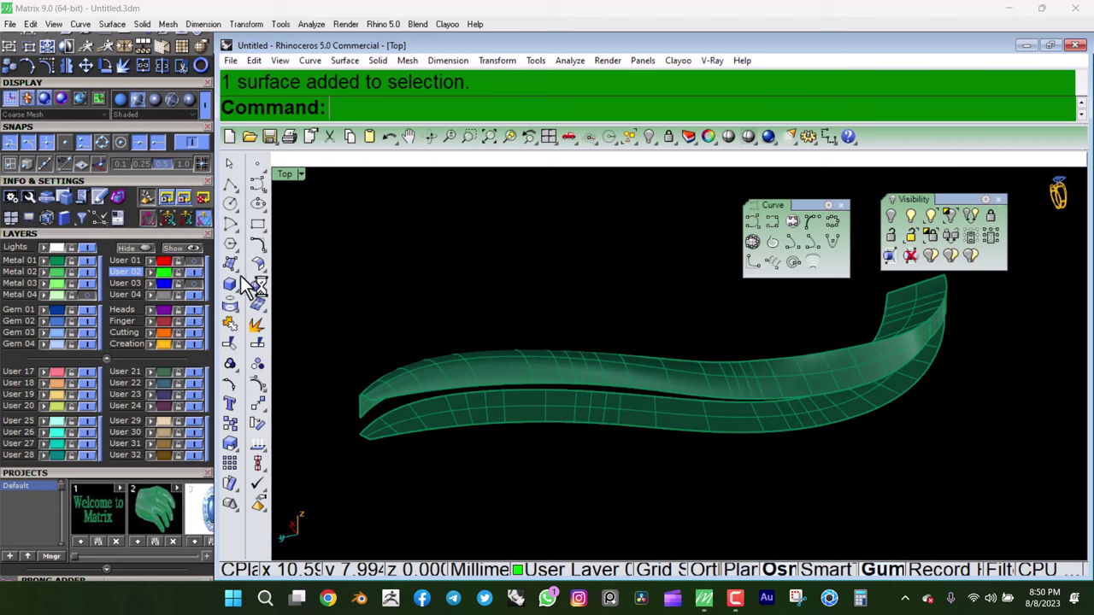
click(229, 304)
click(289, 313)
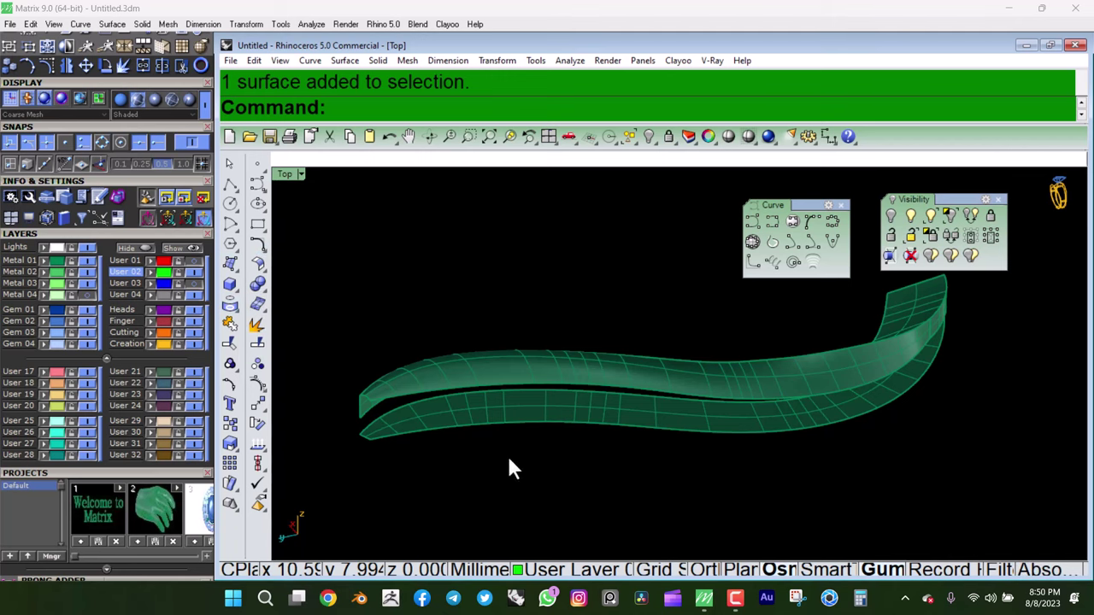
click(500, 422)
key(Return)
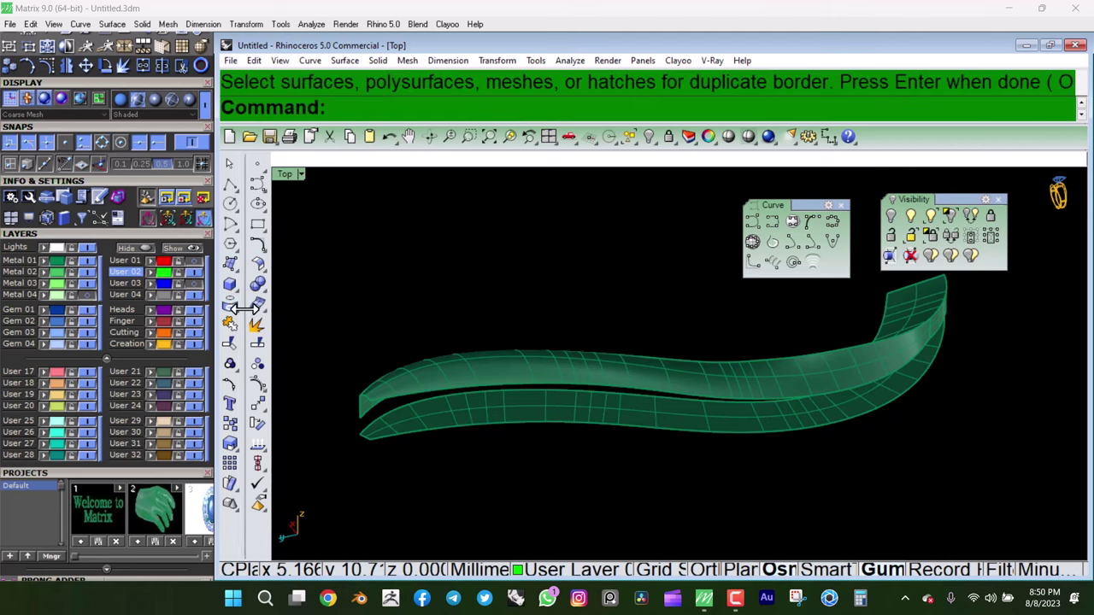
- Duplicate the upper and lower band edges as curves and try joining them
click(229, 303)
click(331, 333)
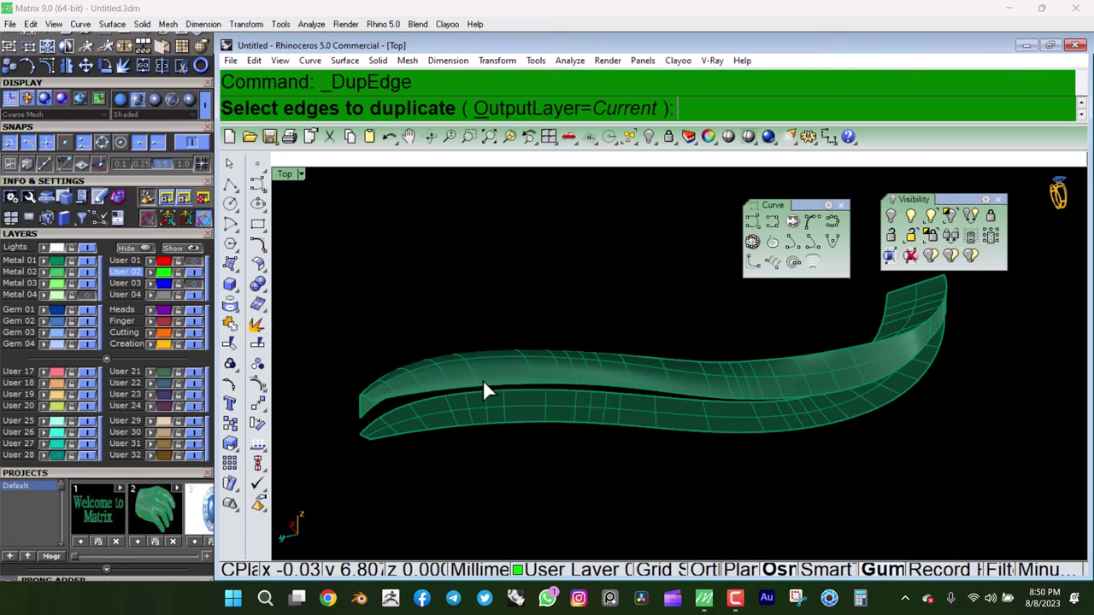
click(489, 413)
click(484, 420)
mouse_move(483, 420)
ctrl+shift+right_down()
mouse_move(678, 425)
mouse_move(800, 452)
ctrl+shift+right_up()
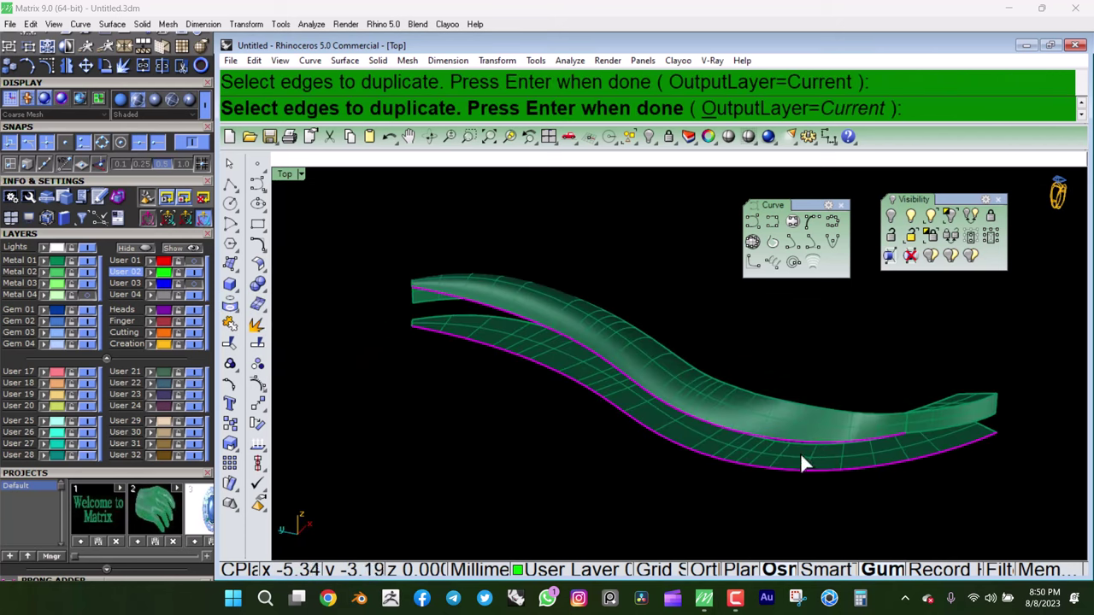
scroll(935, 427, up, 3)
key(Return)
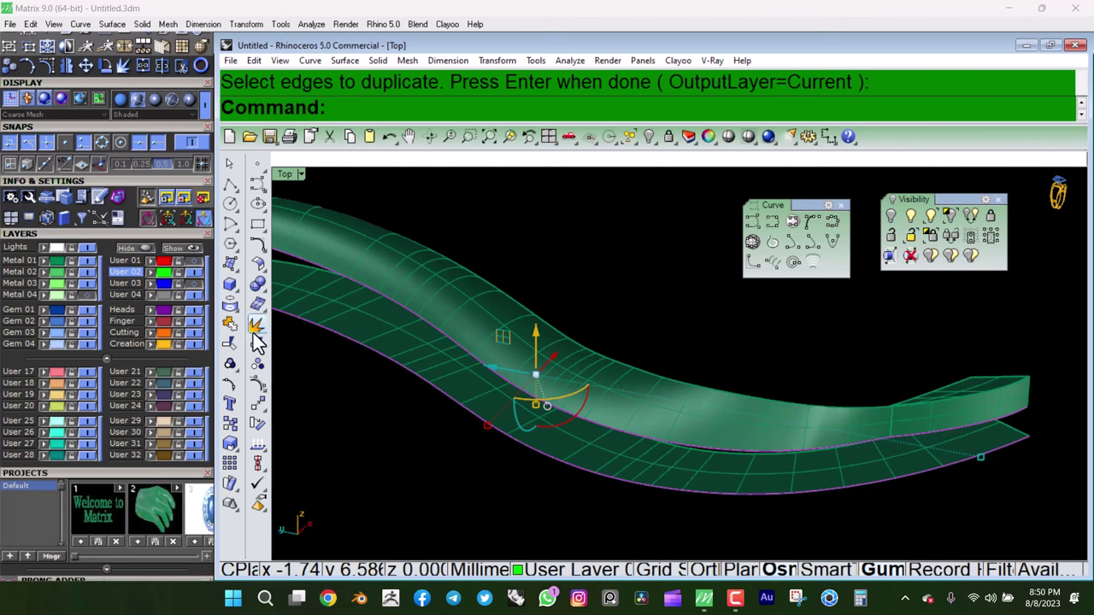
click(229, 343)
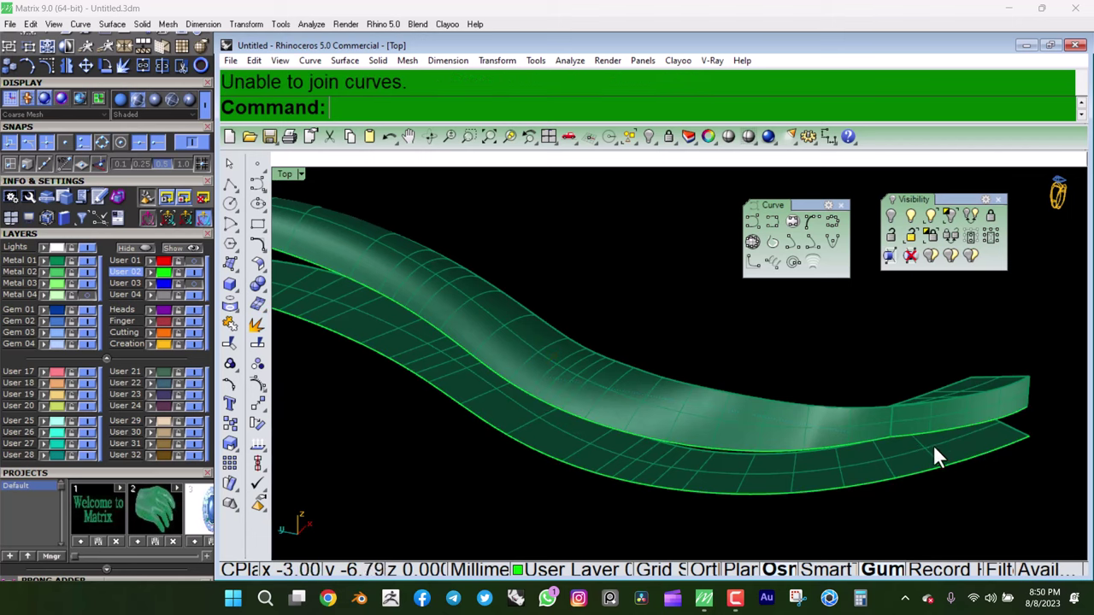
- Draw a vertical polyline joining the lower and upper band corners at the left end
click(229, 184)
click(1025, 436)
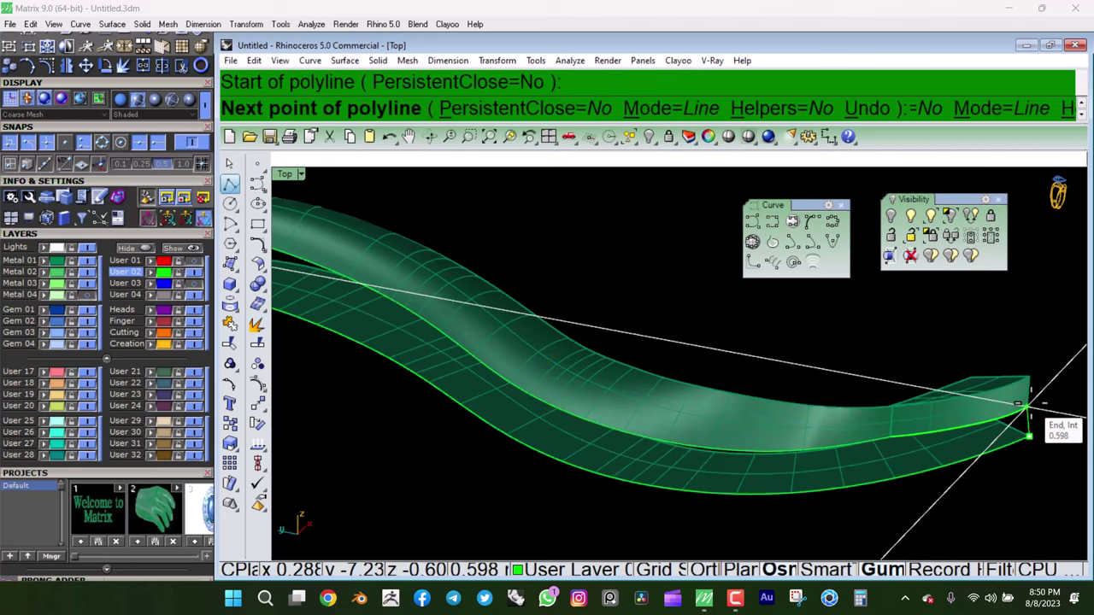
key(Return)
mouse_move(1038, 402)
ctrl+shift+right_down()
mouse_move(928, 440)
mouse_move(376, 450)
ctrl+shift+right_up()
key(Return)
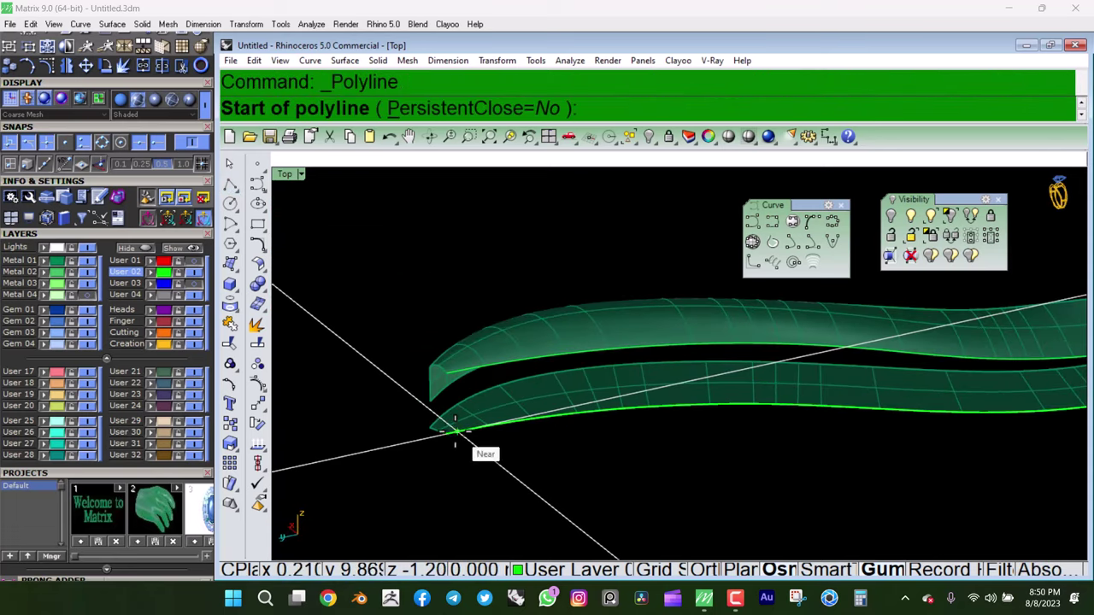
click(446, 434)
click(448, 373)
key(Return)
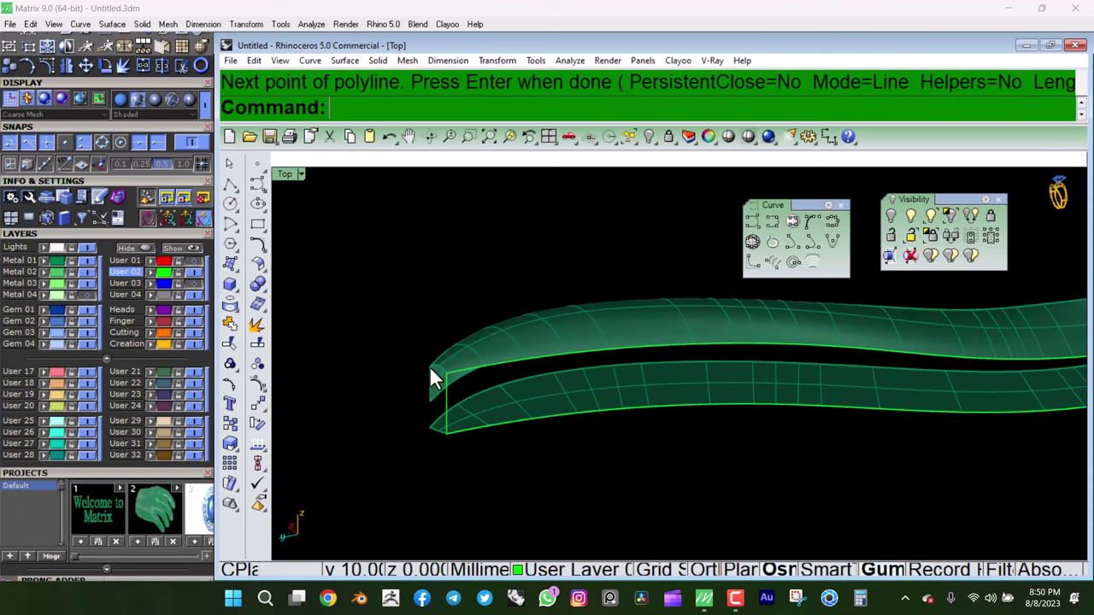
- Cancel a trial Drape surface and start a two-rail sweep
click(229, 263)
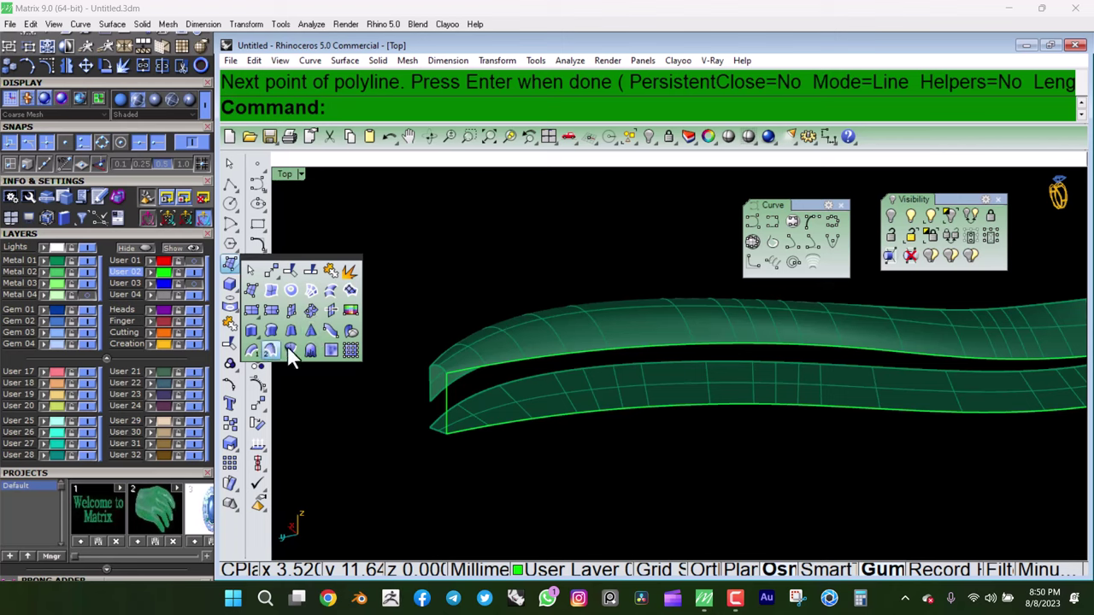
click(289, 350)
key(Escape)
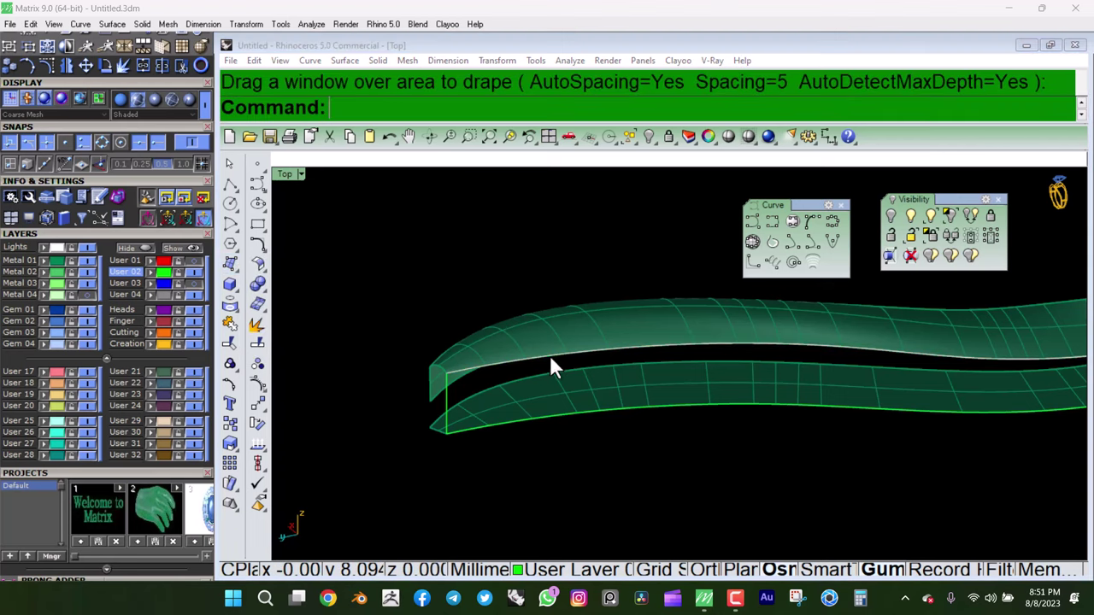
click(551, 363)
click(229, 263)
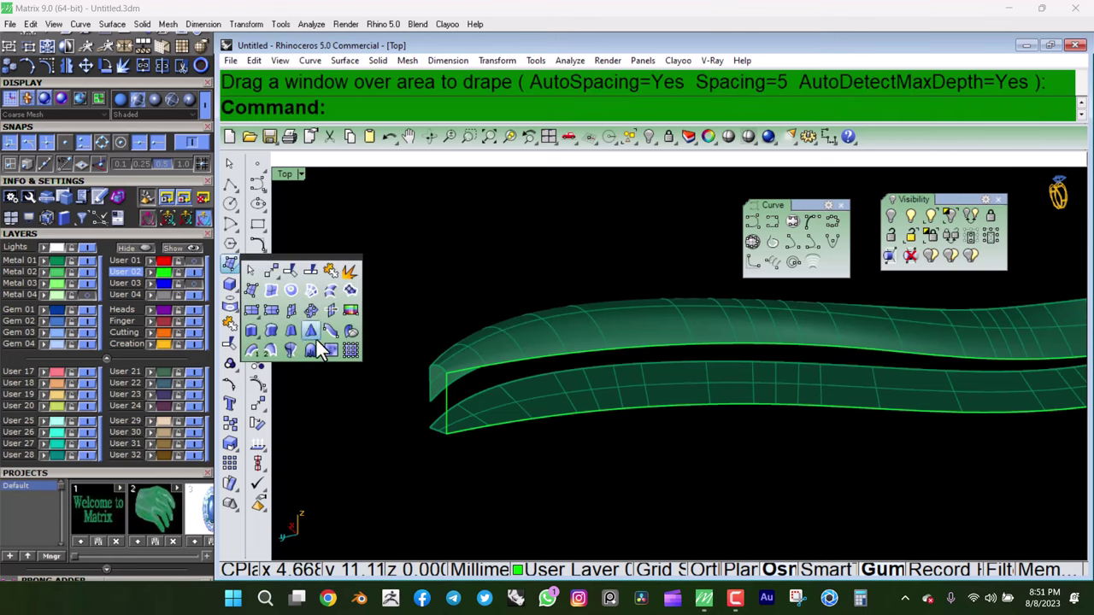
click(270, 350)
- Build the two-rail sweep side wall between the upper and lower band edges
click(528, 359)
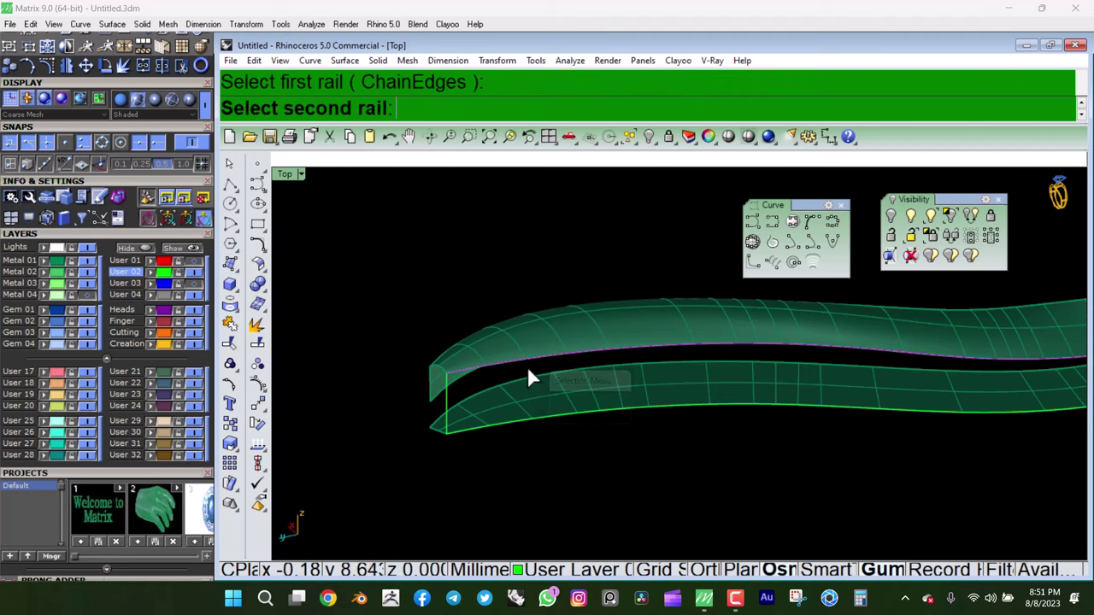
click(518, 422)
click(560, 451)
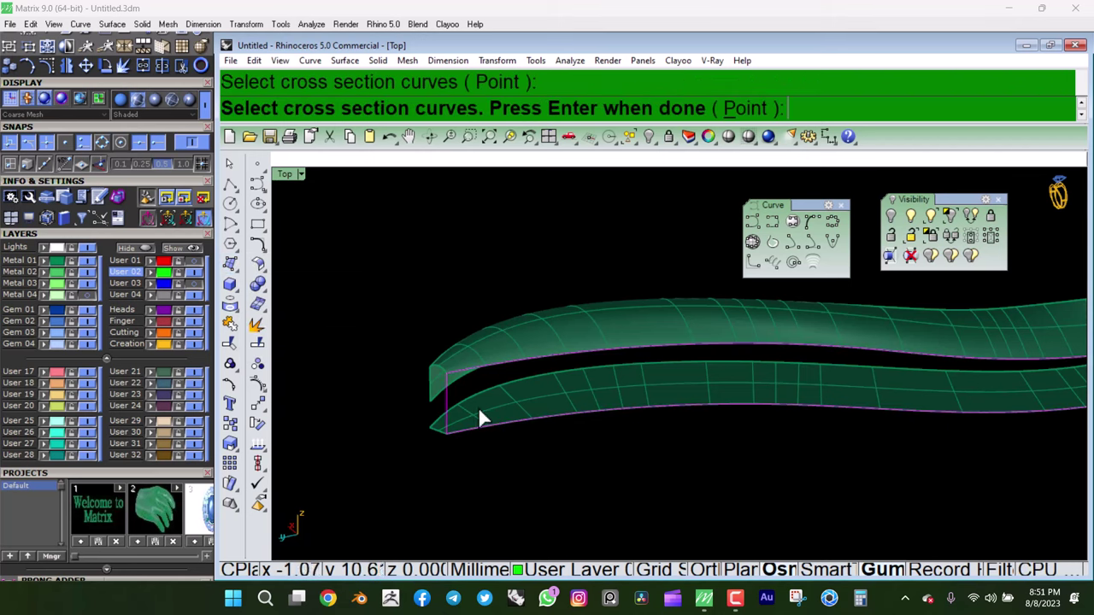
mouse_move(477, 417)
right_down()
mouse_move(752, 469)
mouse_move(629, 455)
mouse_move(836, 398)
mouse_move(806, 423)
right_up()
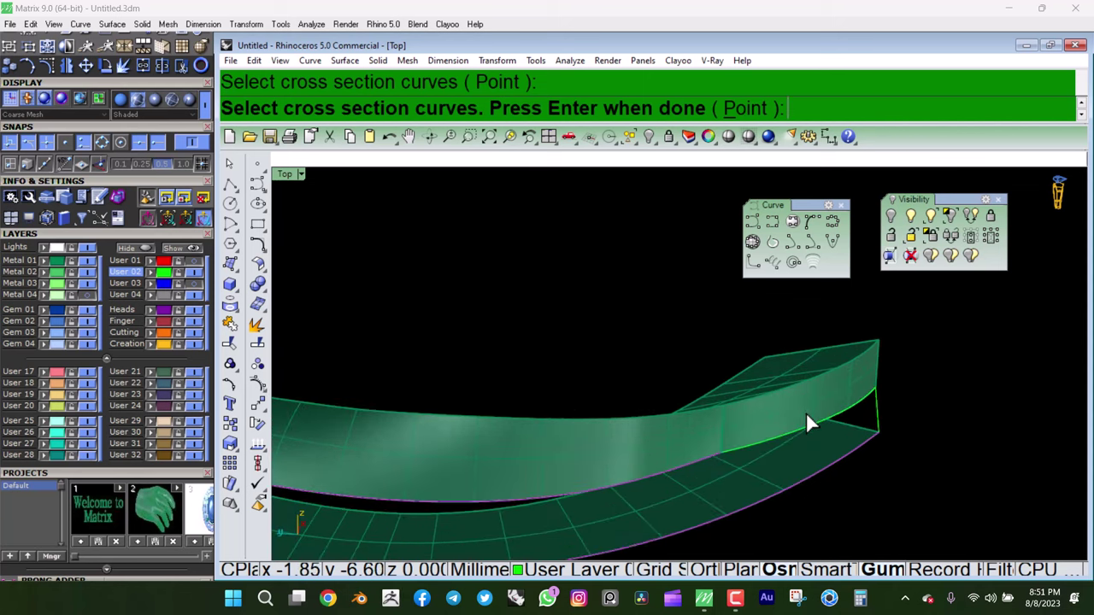
key(Escape)
click(761, 439)
mouse_move(742, 442)
right_down()
mouse_move(705, 454)
mouse_move(806, 478)
mouse_move(744, 446)
mouse_move(698, 484)
right_up()
click(704, 455)
scroll(716, 452, up, 5)
scroll(726, 419, down, 5)
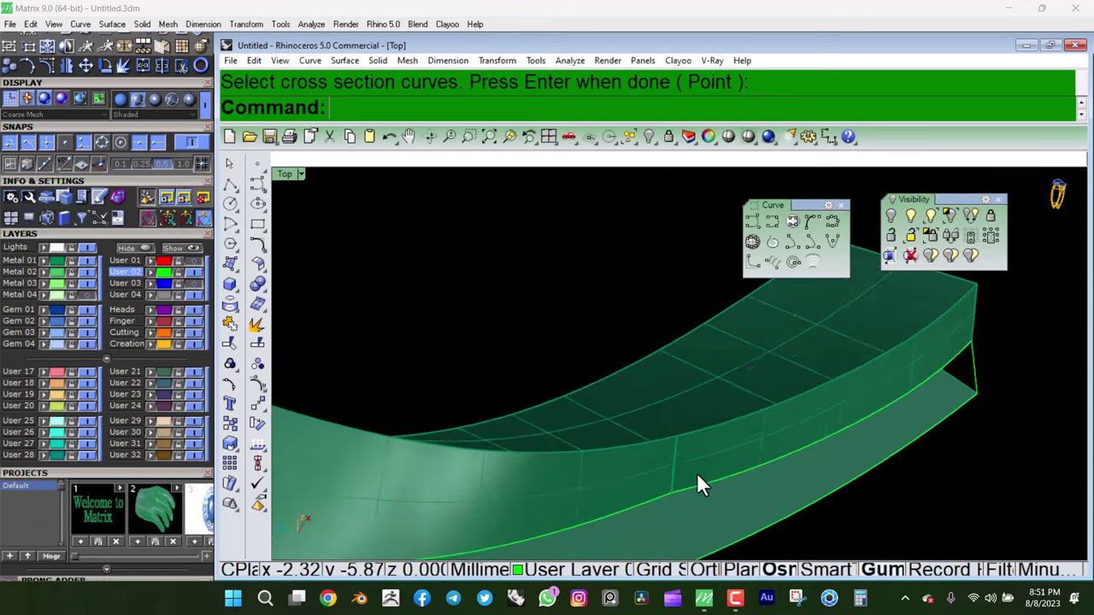
- Explode the swept polysurface into separate surfaces
click(696, 478)
scroll(676, 457, up, 3)
mouse_move(667, 446)
right_down()
mouse_move(696, 423)
mouse_move(694, 395)
right_up()
scroll(684, 419, down, 3)
click(257, 343)
click(257, 343)
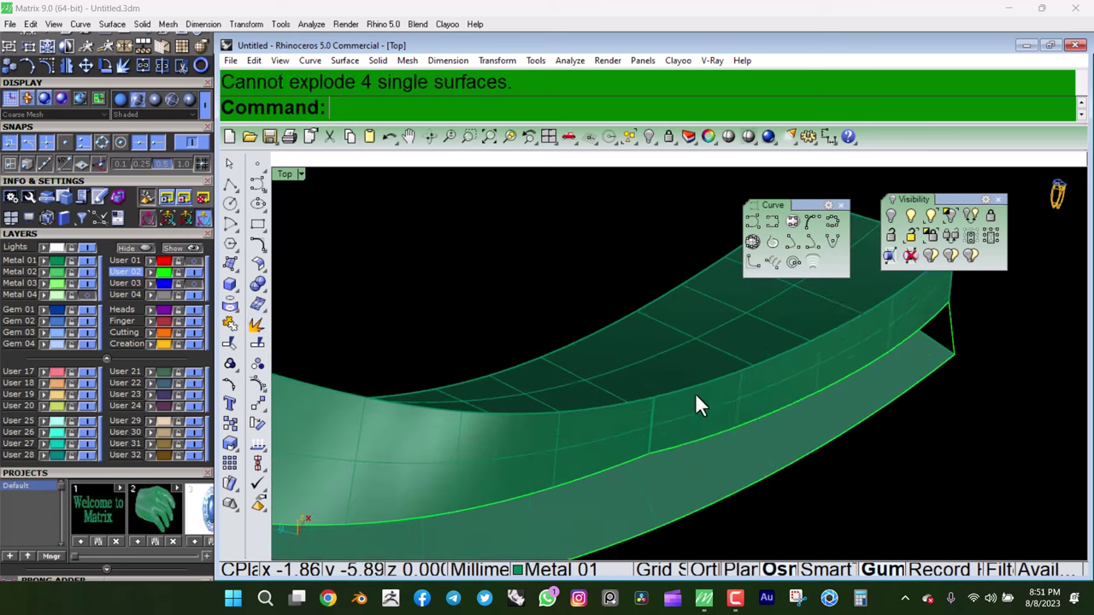
- Delete the two surplus surface pieces left from the exploded sweep
click(697, 397)
key(Delete)
scroll(650, 432, up, 3)
scroll(619, 470, up, 2)
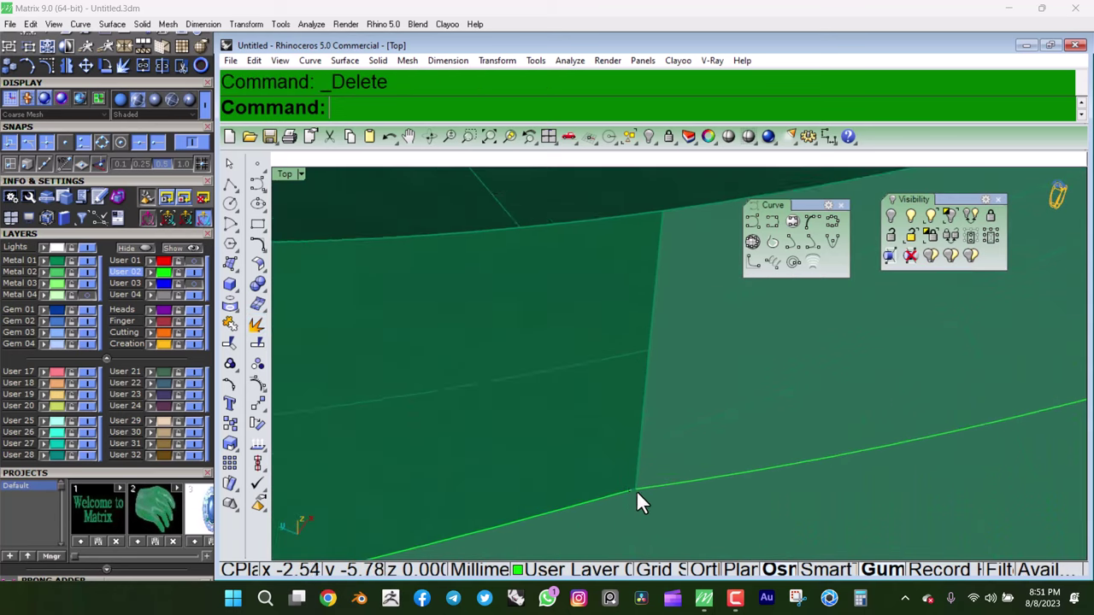
click(624, 496)
scroll(598, 419, down, 2)
scroll(581, 411, down, 2)
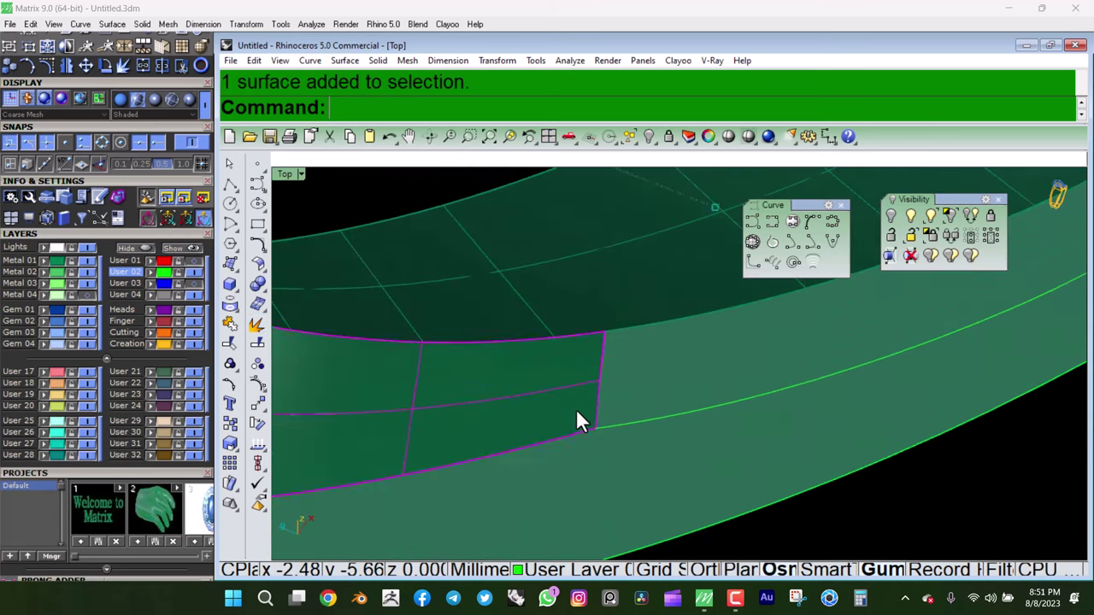
key(Escape)
right_drag(577, 411, 695, 385)
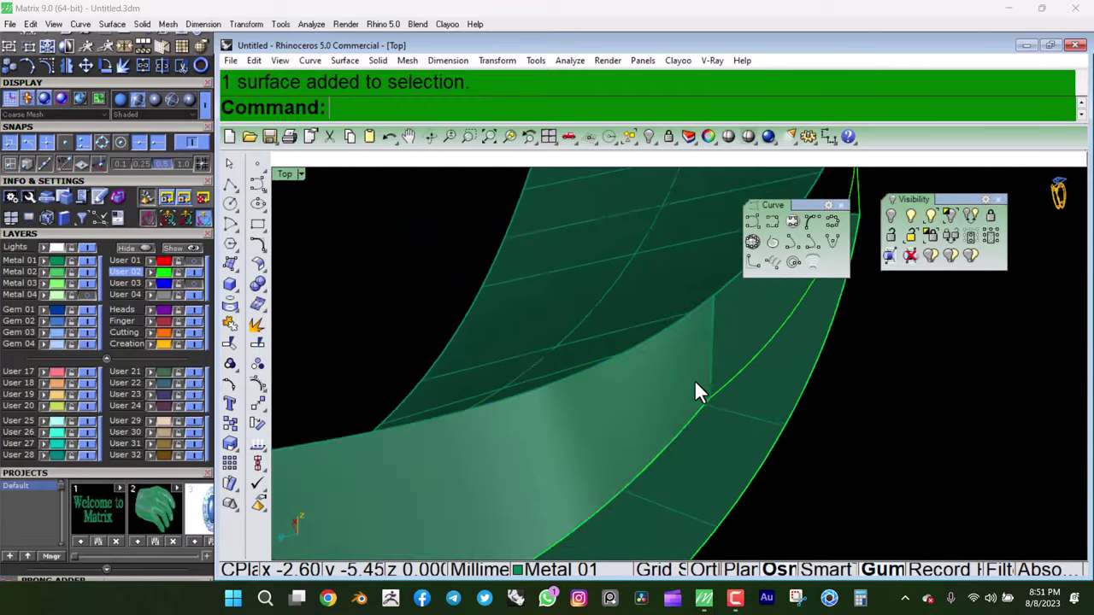
scroll(694, 392, down, 3)
click(597, 398)
key(Delete)
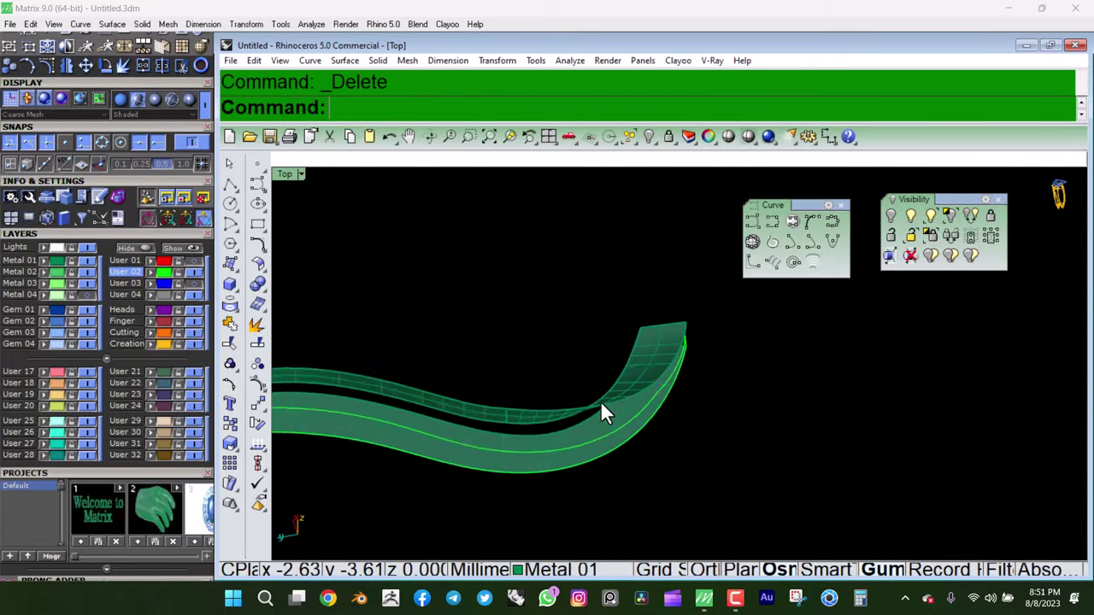
mouse_move(600, 400)
right_down()
mouse_move(664, 388)
mouse_move(686, 359)
right_up()
- Restore the last deleted surface and select the edge curves at the band's left end
key(ctrl+z)
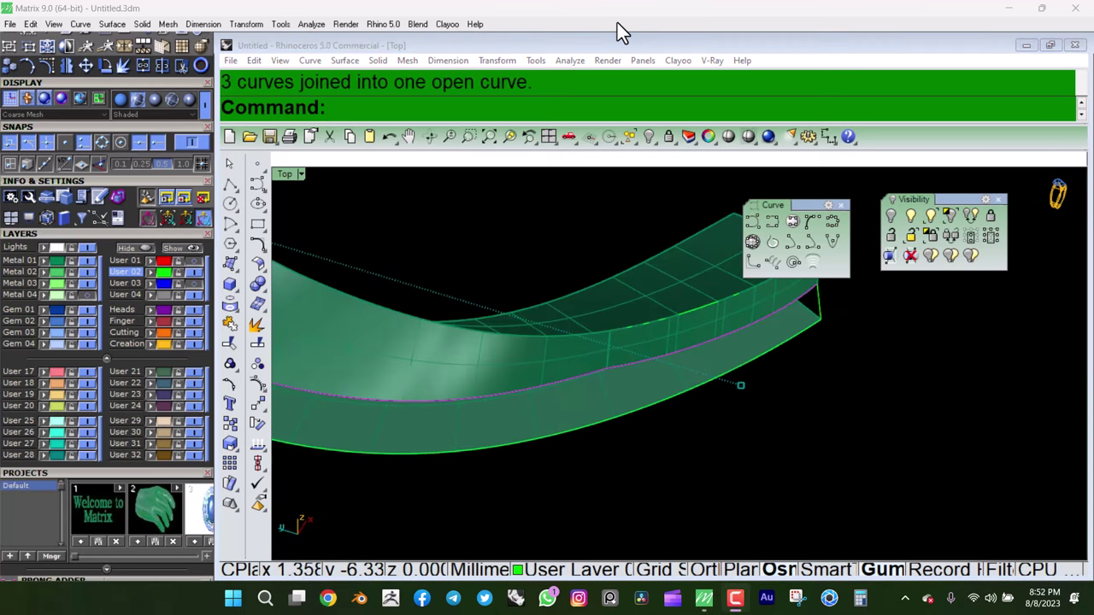
mouse_move(542, 300)
right_down()
mouse_move(561, 385)
mouse_move(664, 410)
mouse_move(686, 456)
mouse_move(821, 402)
right_up()
scroll(371, 420, up, 3)
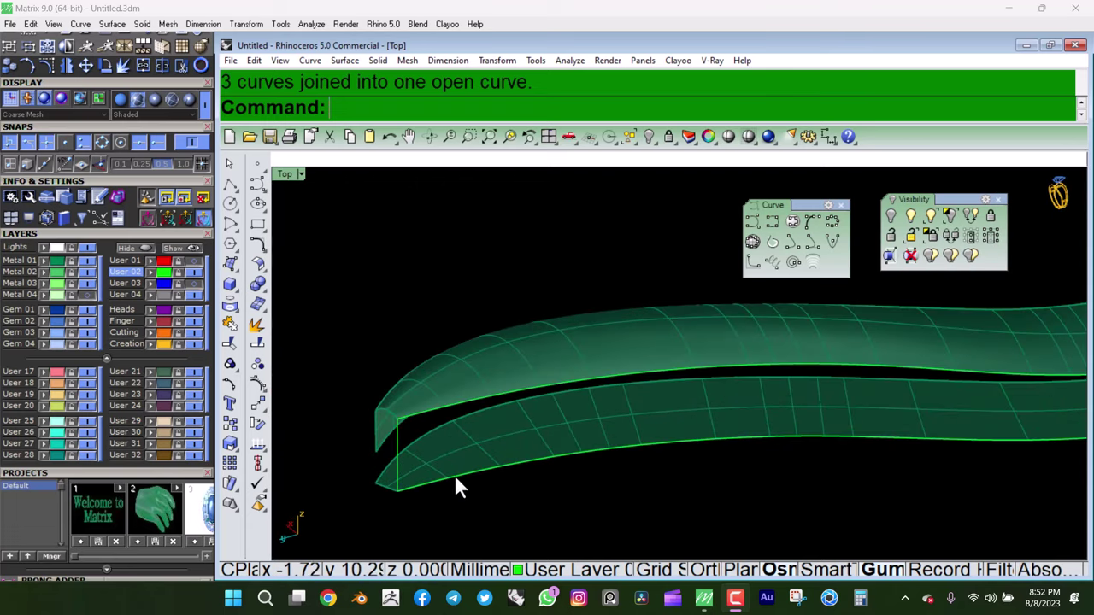
click(452, 477)
click(452, 414)
click(435, 406)
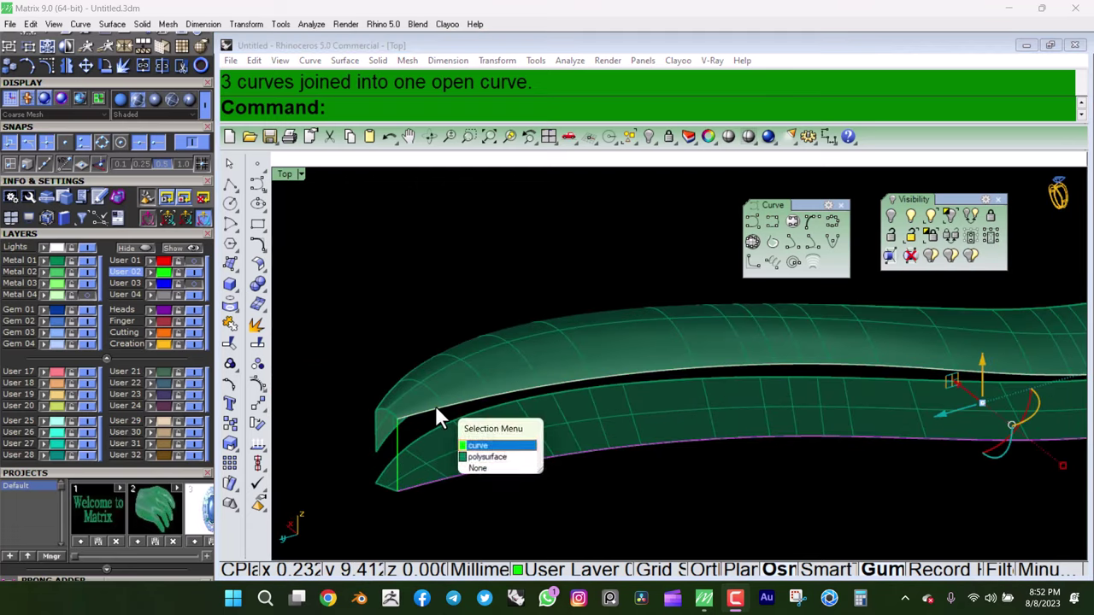
click(478, 445)
scroll(393, 432, down, 5)
right_drag(378, 416, 717, 441)
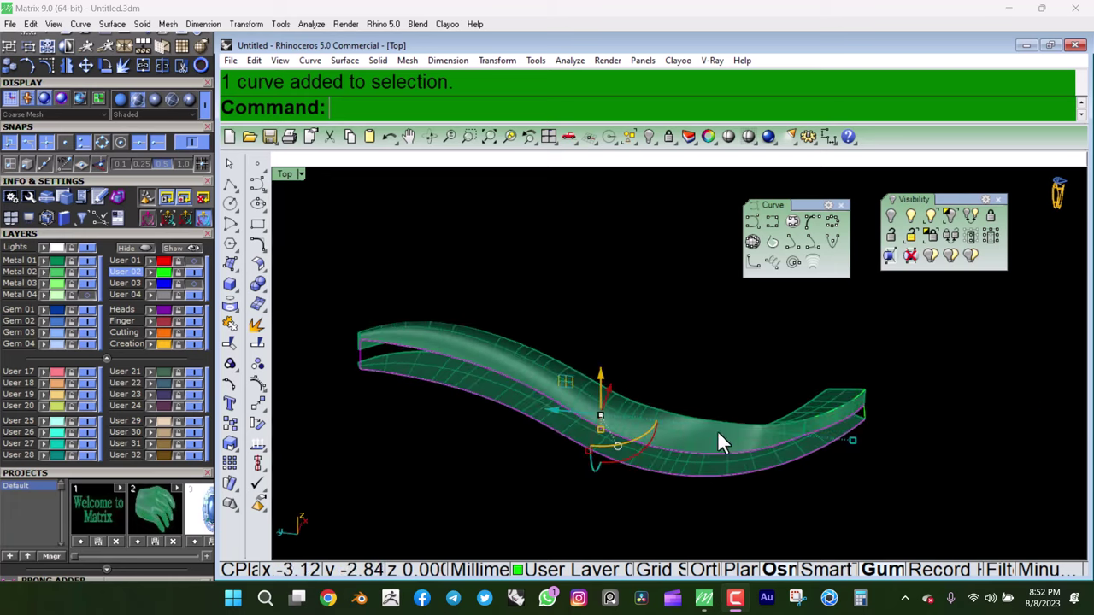
scroll(1016, 388, up, 3)
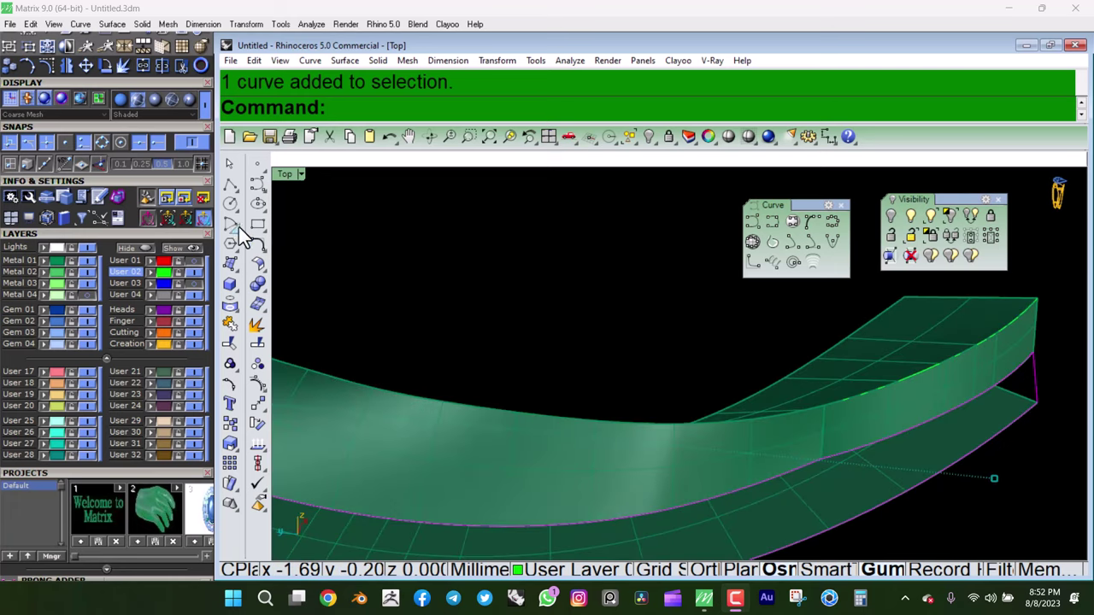
- Build a second two-rail sweep forming the ribbon's other side wall
click(232, 282)
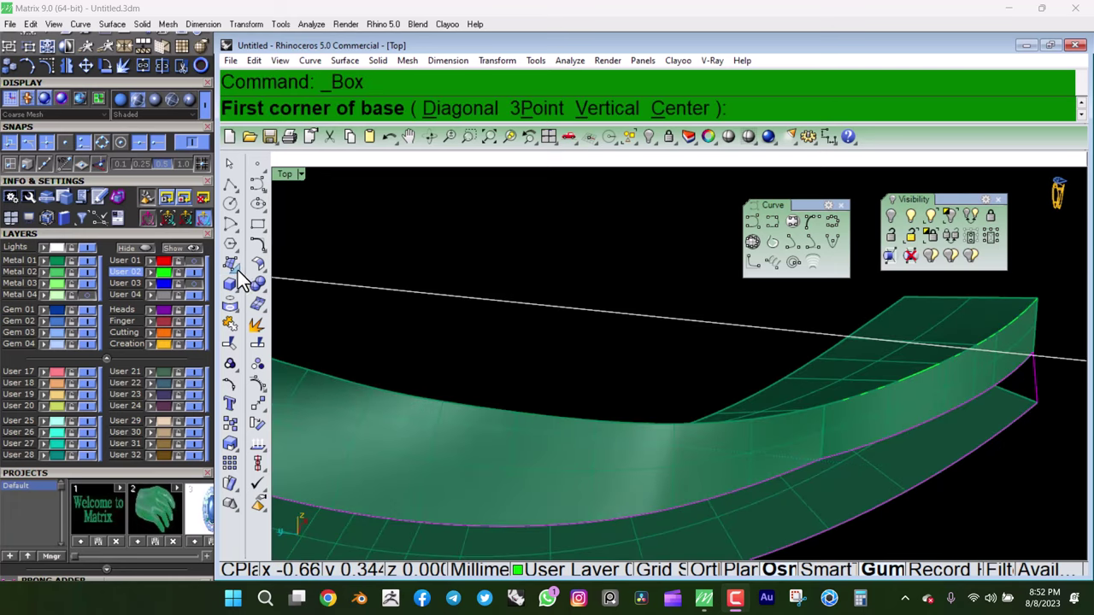
click(241, 278)
click(276, 351)
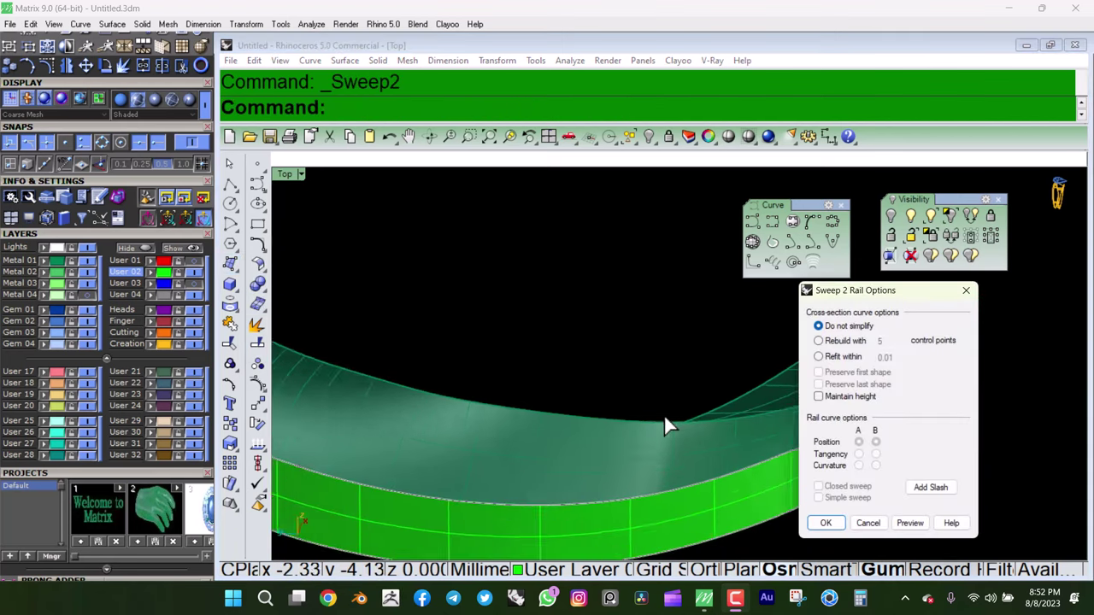
key(Return)
mouse_move(598, 403)
right_down()
mouse_move(452, 352)
mouse_move(366, 344)
mouse_move(625, 410)
mouse_move(610, 366)
mouse_move(603, 411)
mouse_move(510, 367)
right_up()
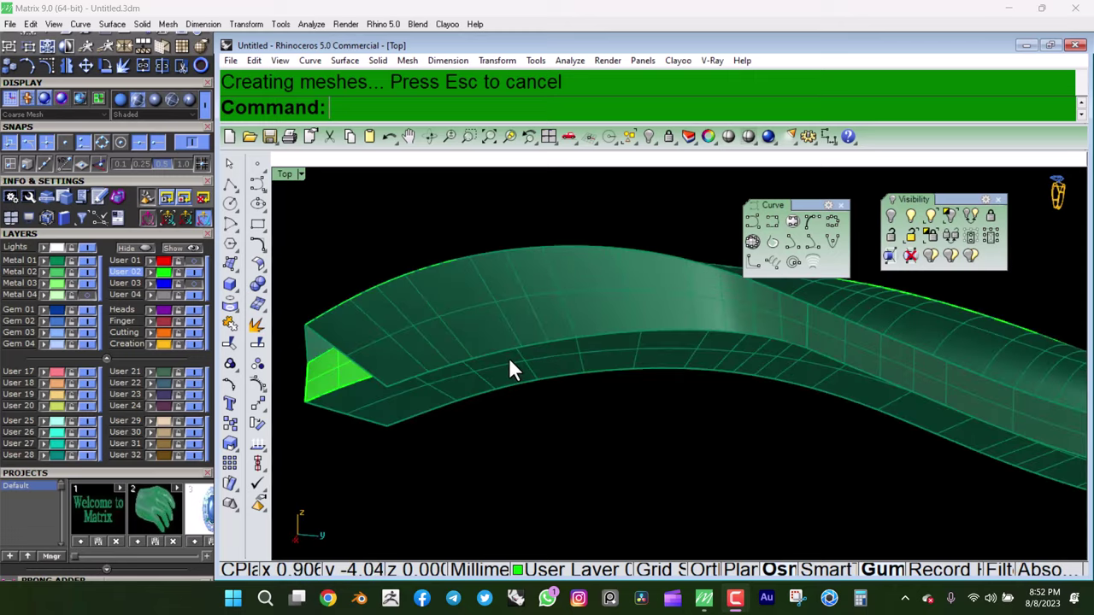
click(233, 311)
click(304, 335)
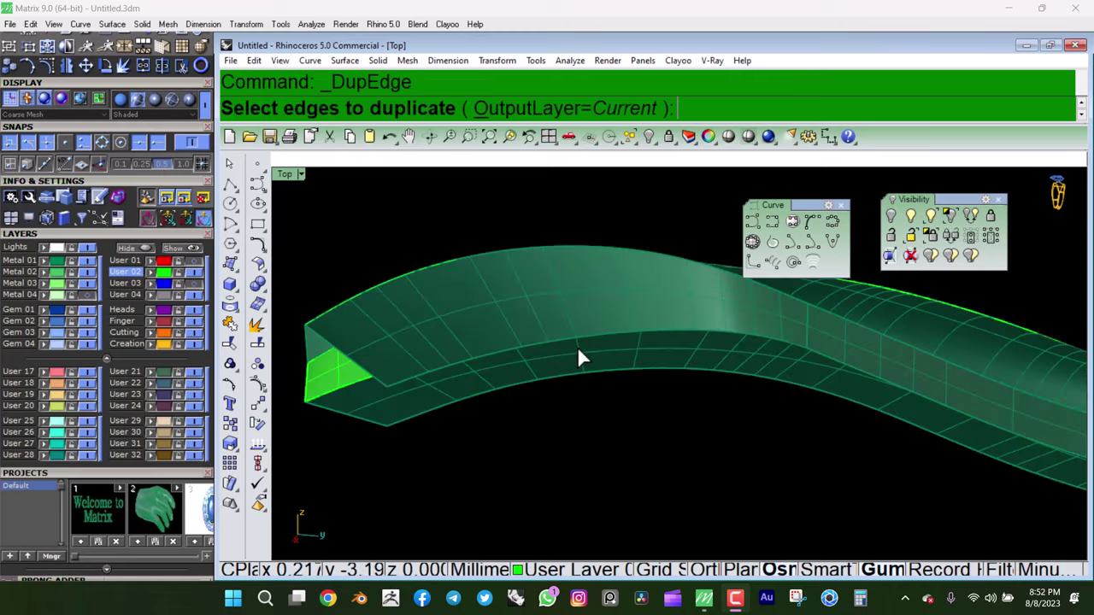
- Copy the band's two lower edges as curves
click(582, 377)
click(825, 352)
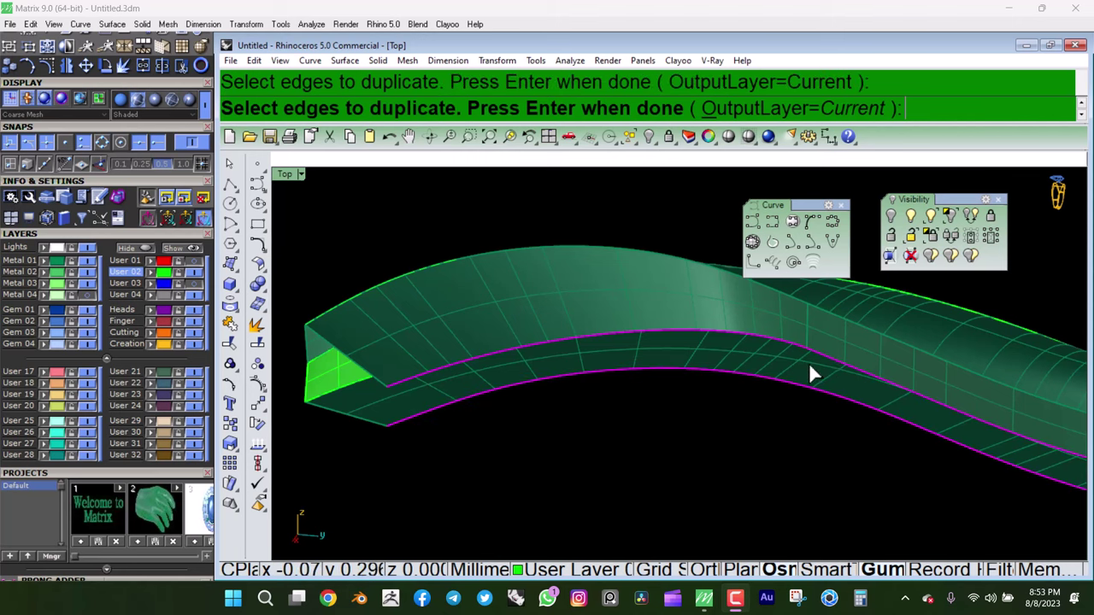
right_drag(812, 374, 701, 379)
key(Return)
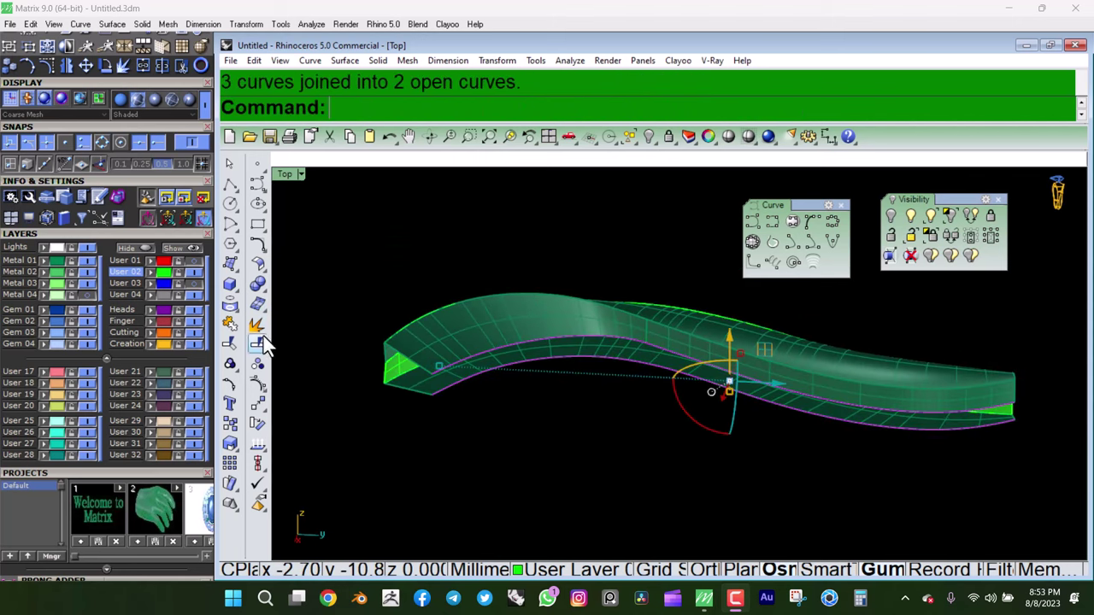
scroll(700, 360, up, 3)
click(705, 364)
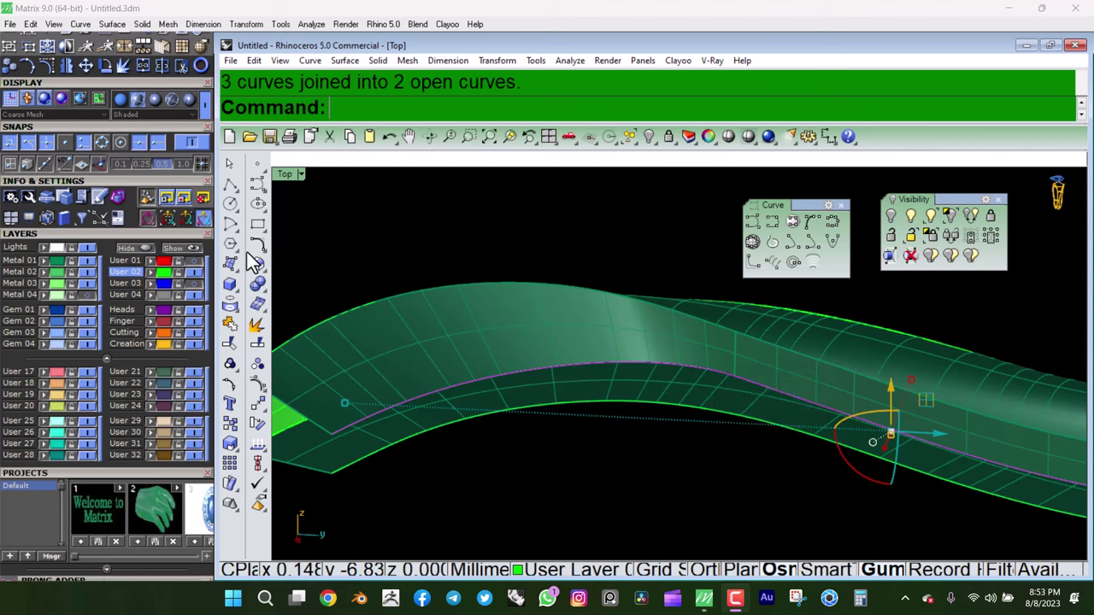
key(Escape)
- Draw a vertical polyline across the band's left end
click(230, 183)
scroll(378, 427, up, 2)
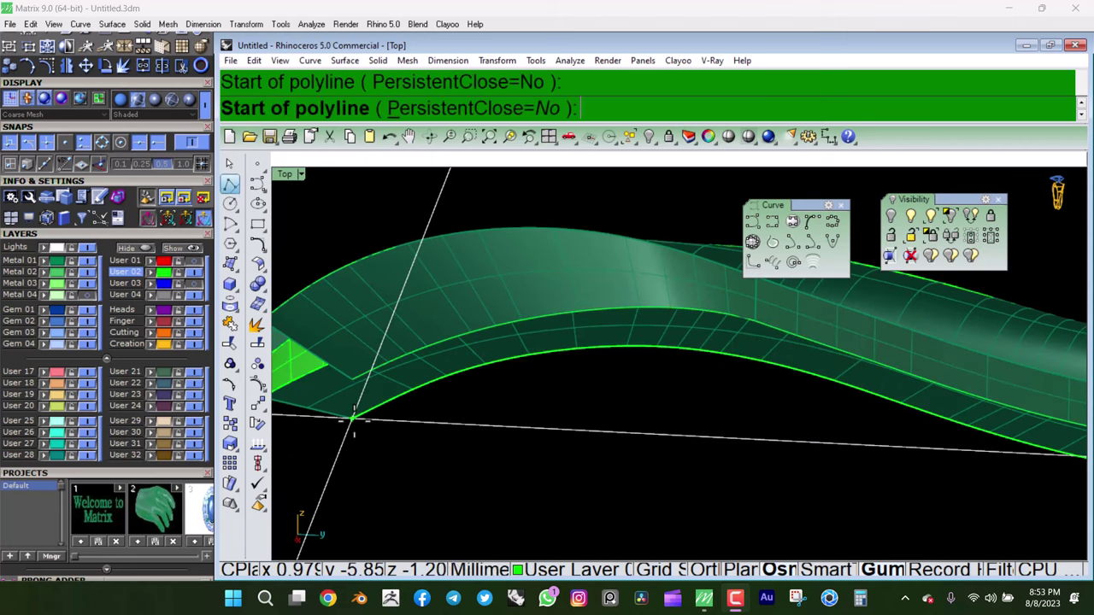
click(354, 418)
click(355, 387)
key(Return)
mouse_move(368, 389)
right_down()
mouse_move(516, 422)
mouse_move(785, 450)
right_up()
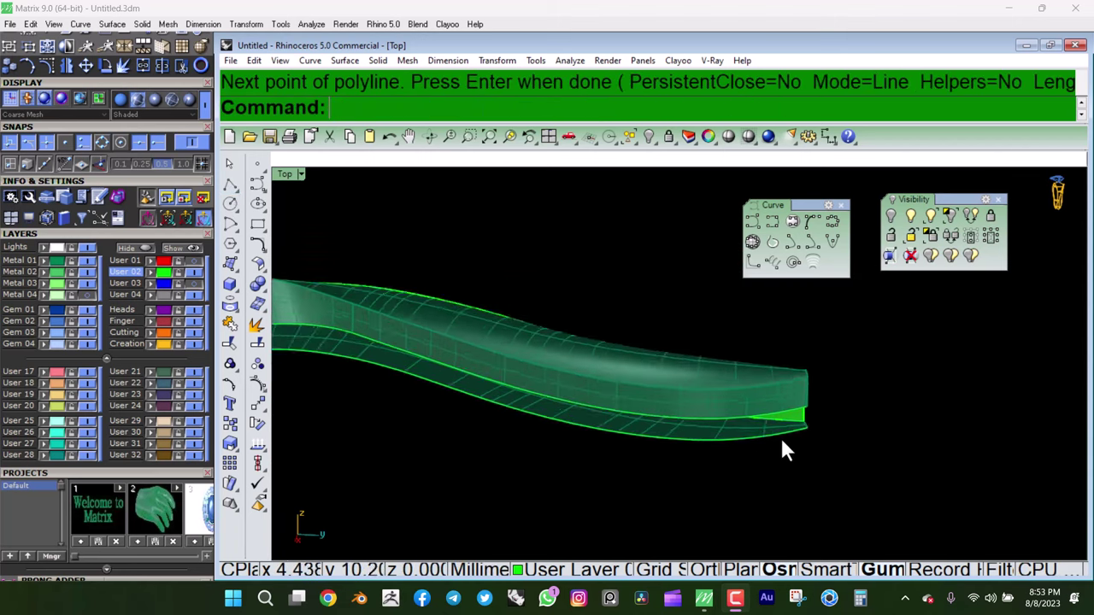
scroll(781, 441, up, 2)
- Draw the closing vertical line from bottom to upper edge at the band's other end
key(Return)
click(819, 415)
key(Escape)
scroll(771, 444, up, 3)
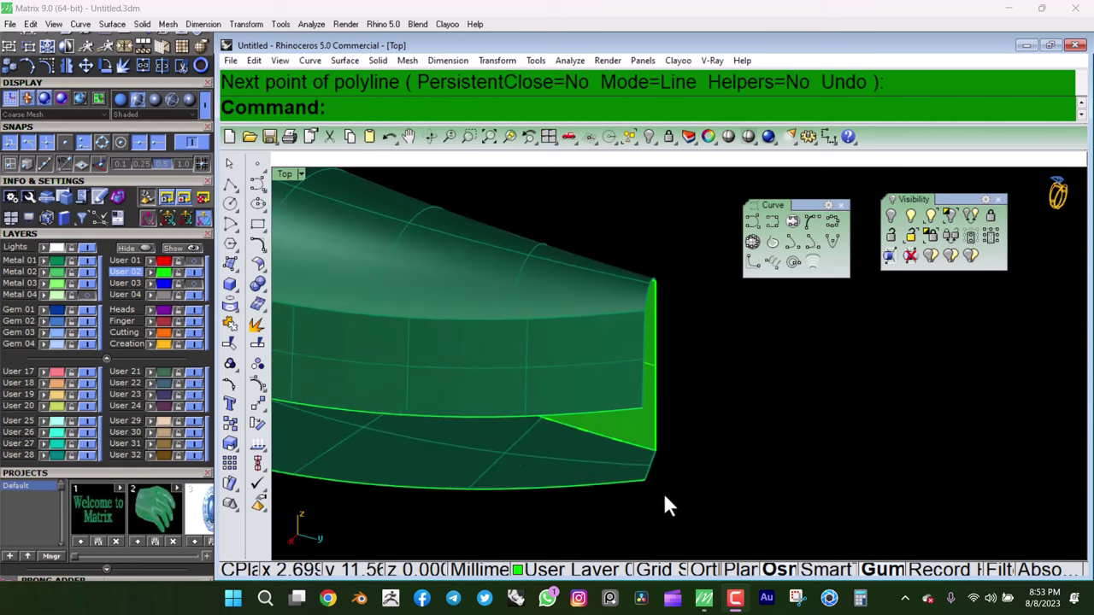
key(Return)
click(644, 479)
click(639, 408)
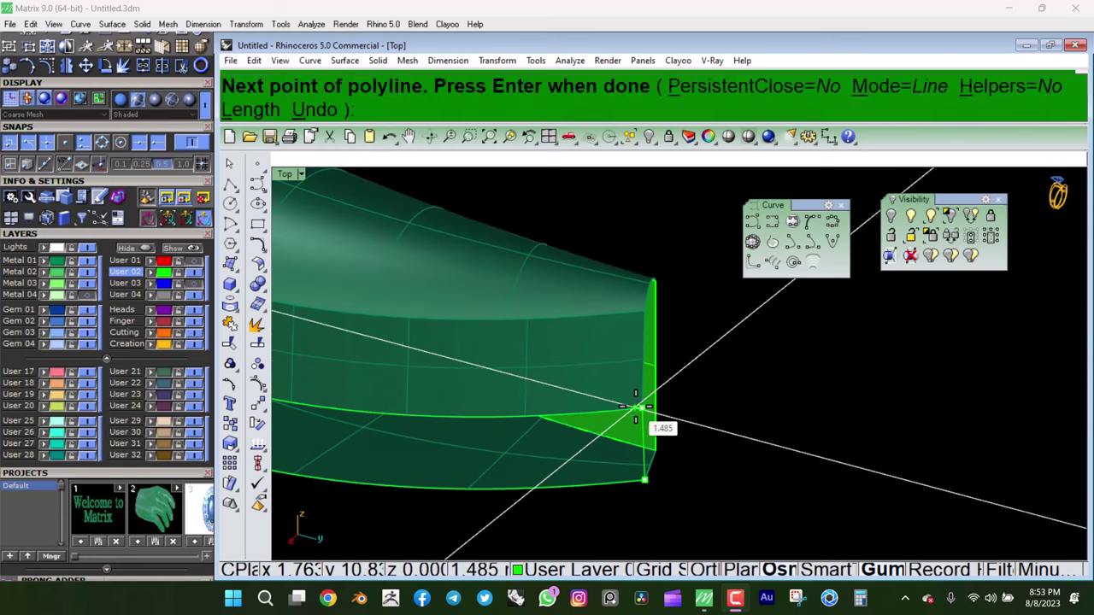
key(Return)
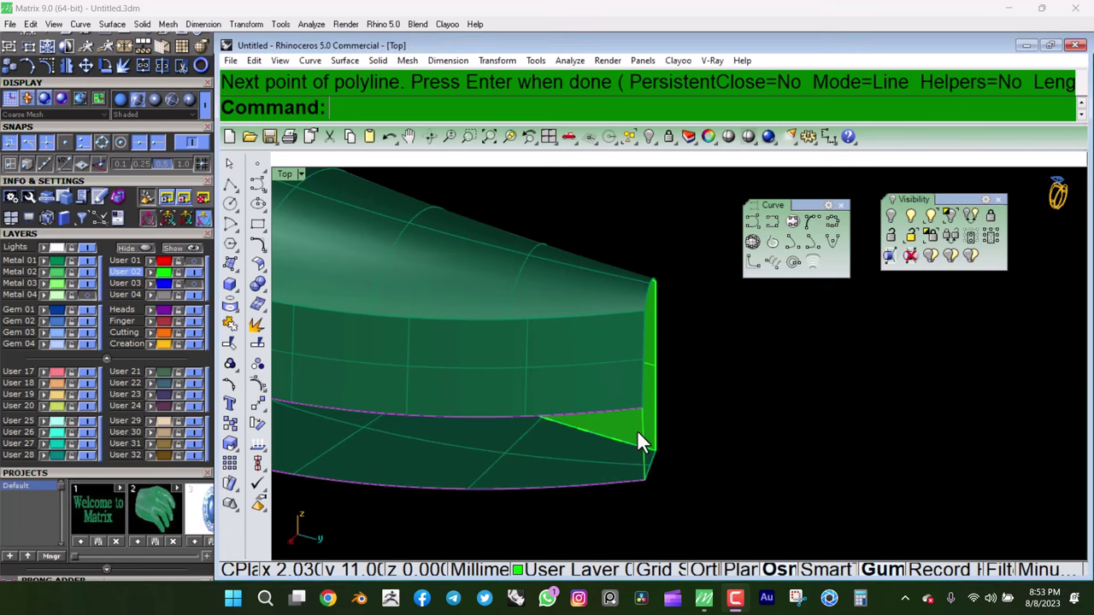
- Sweep a two-rail surface along the copied edges to fill the remaining face
click(643, 441)
scroll(643, 440, down, 4)
scroll(547, 357, up, 4)
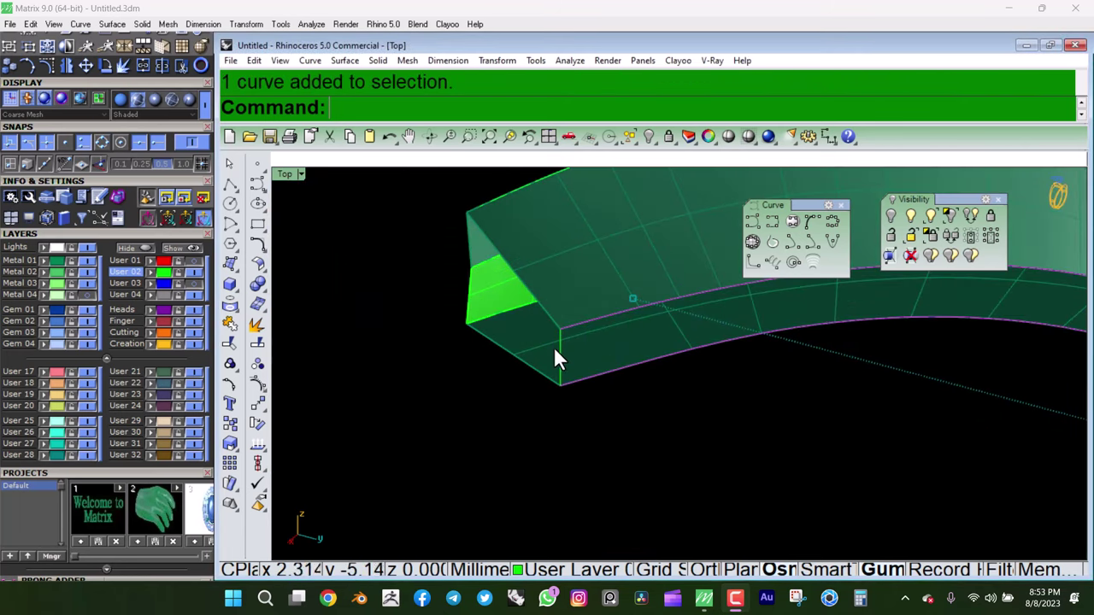
click(229, 283)
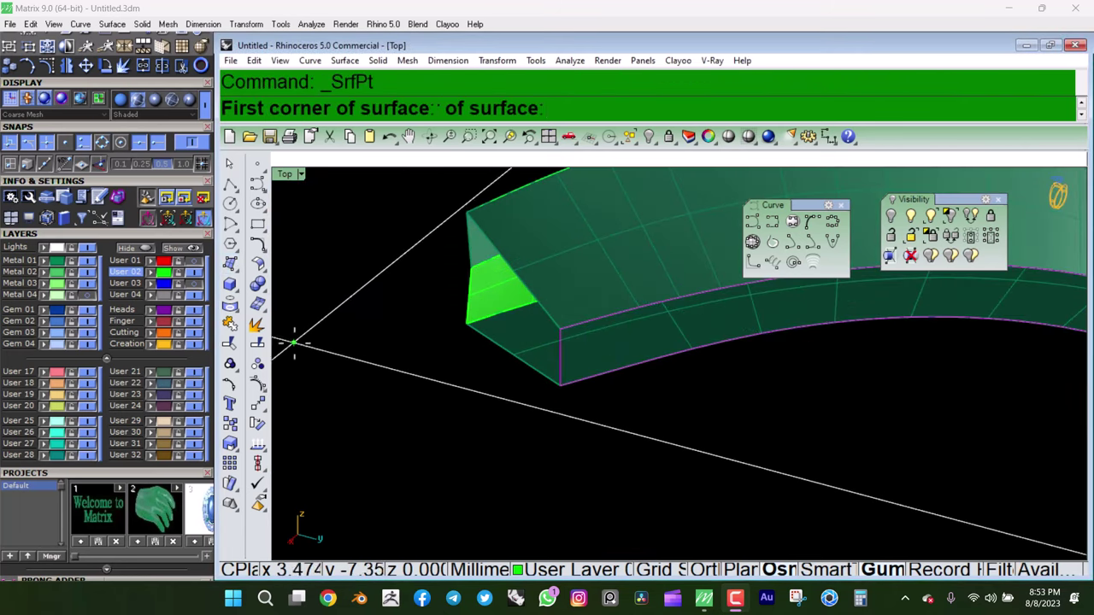
click(229, 265)
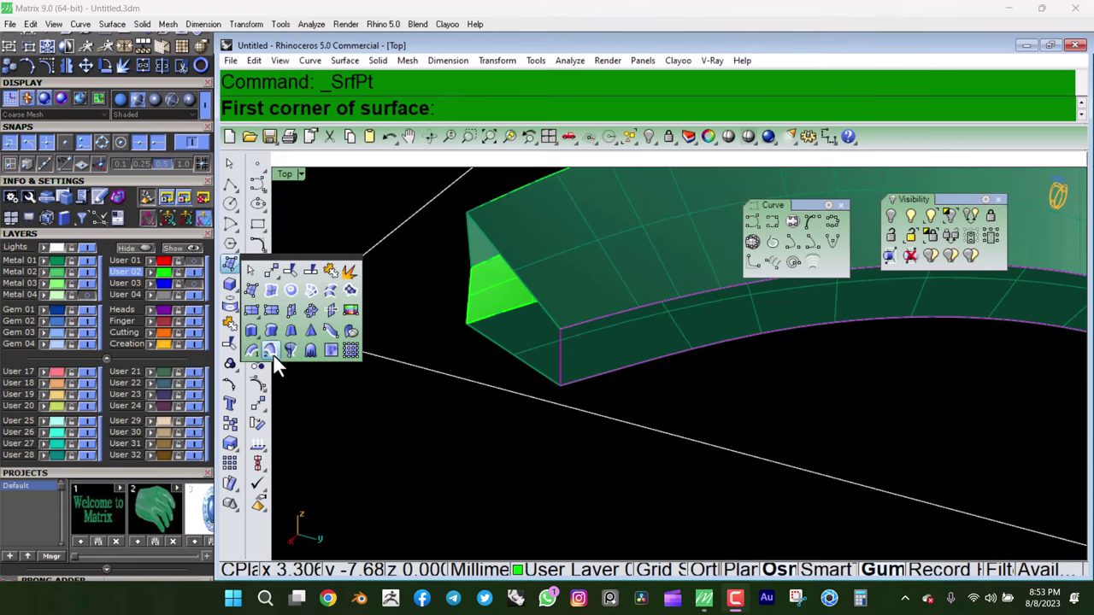
click(270, 350)
key(Return)
- Select all and join the band's surfaces into one polysurface
scroll(671, 393, down, 3)
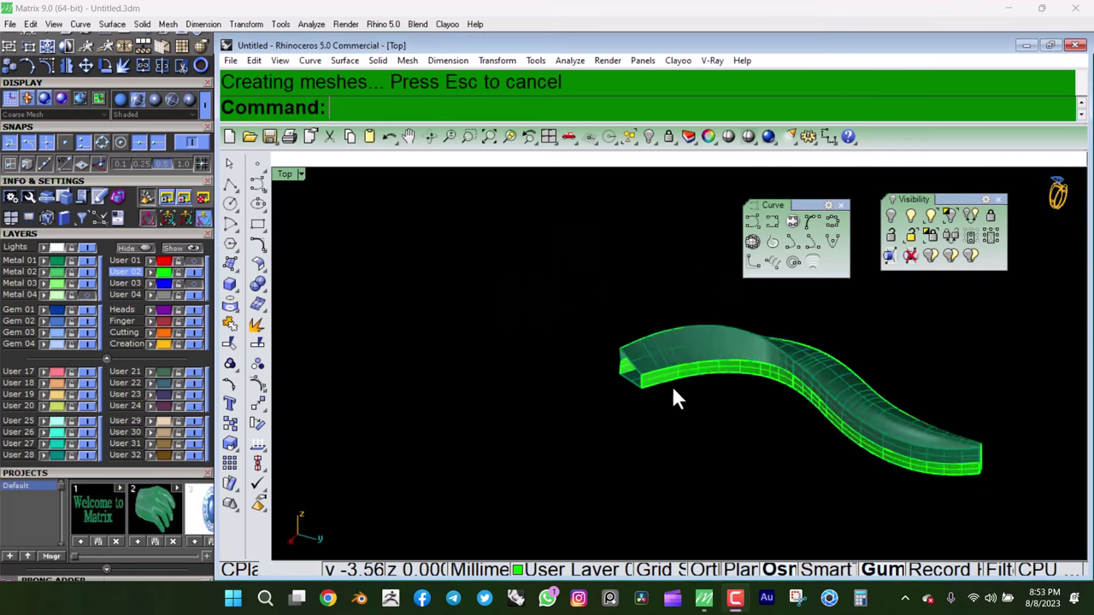
key(ctrl+a)
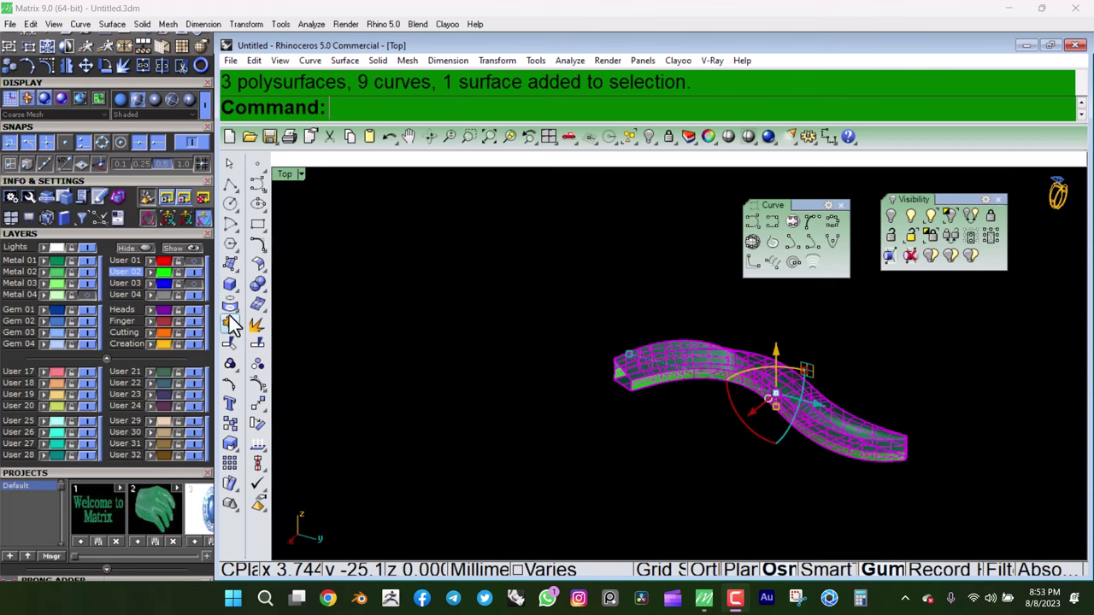
click(231, 325)
scroll(708, 495, up, 3)
mouse_move(708, 496)
right_down()
mouse_move(385, 384)
mouse_move(405, 371)
right_up()
scroll(691, 378, up, 3)
scroll(547, 384, up, 2)
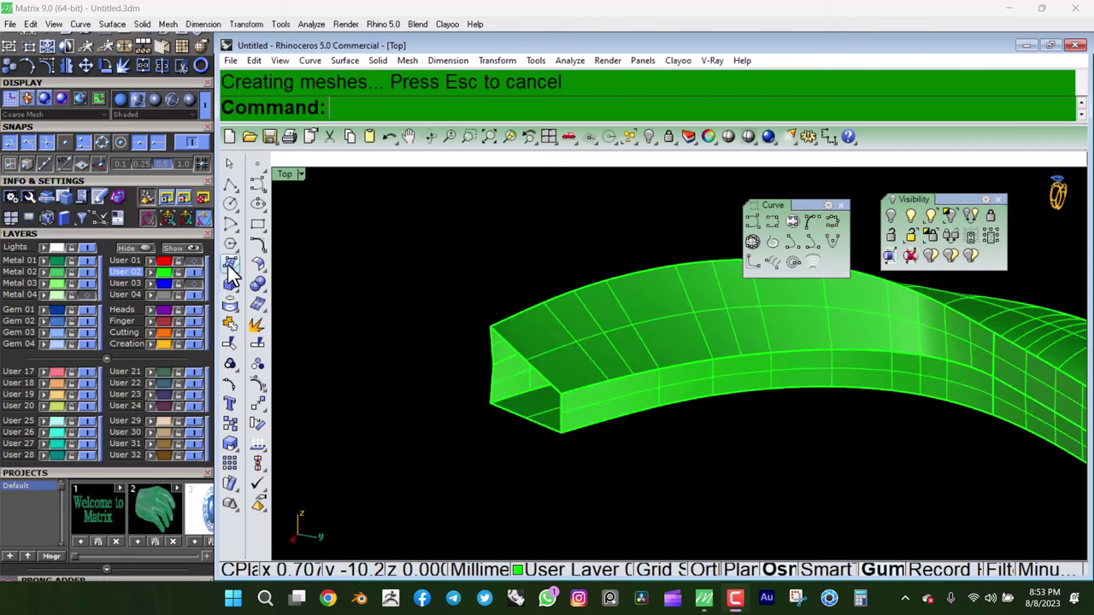
- Copy the edge at the band's open end as a curve and cancel a trial Revolve
click(229, 304)
click(291, 338)
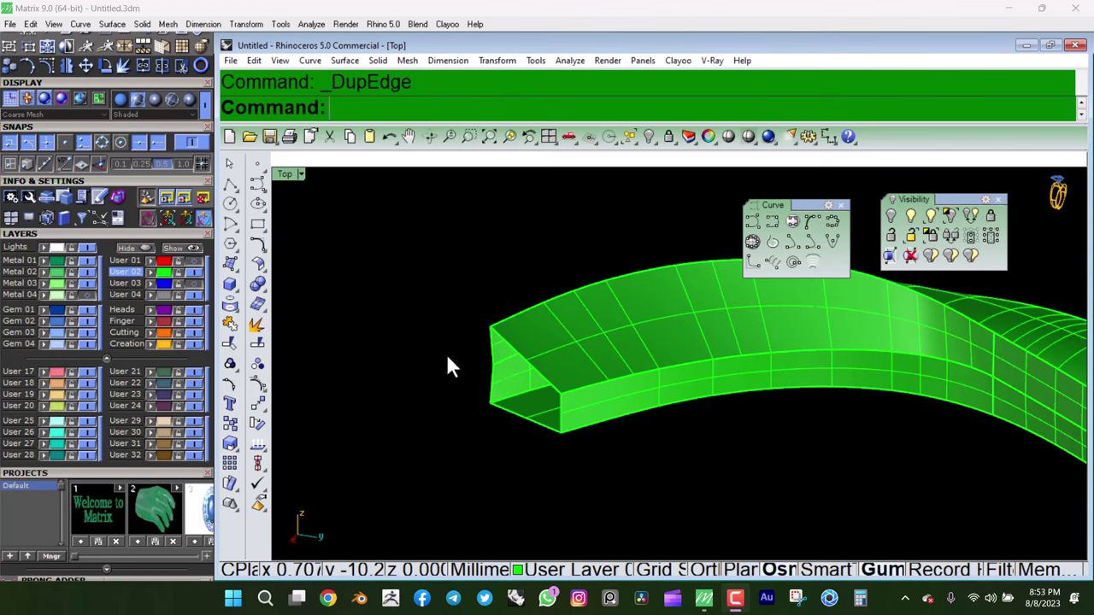
click(491, 376)
key(Return)
click(230, 264)
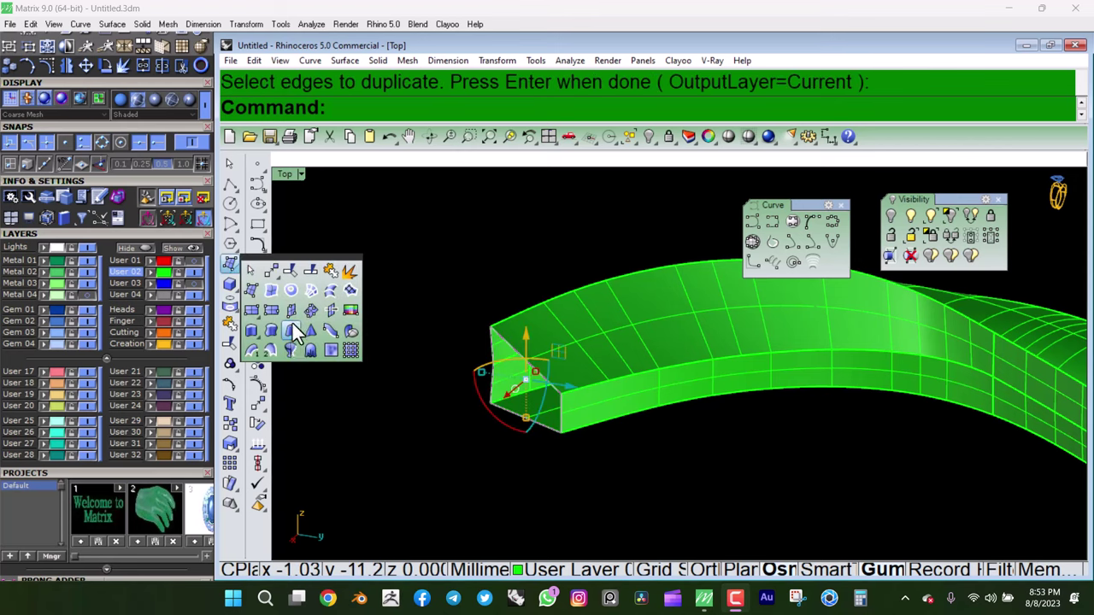
click(289, 352)
key(Escape)
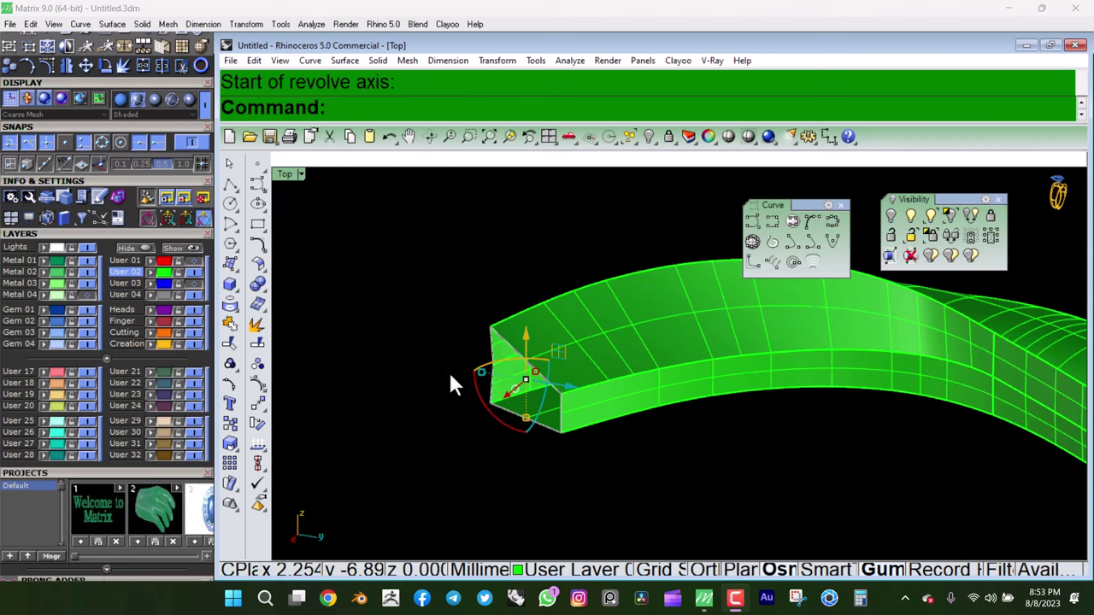
- Patch a surface across the band's end, inspect it, then undo the patch
click(229, 265)
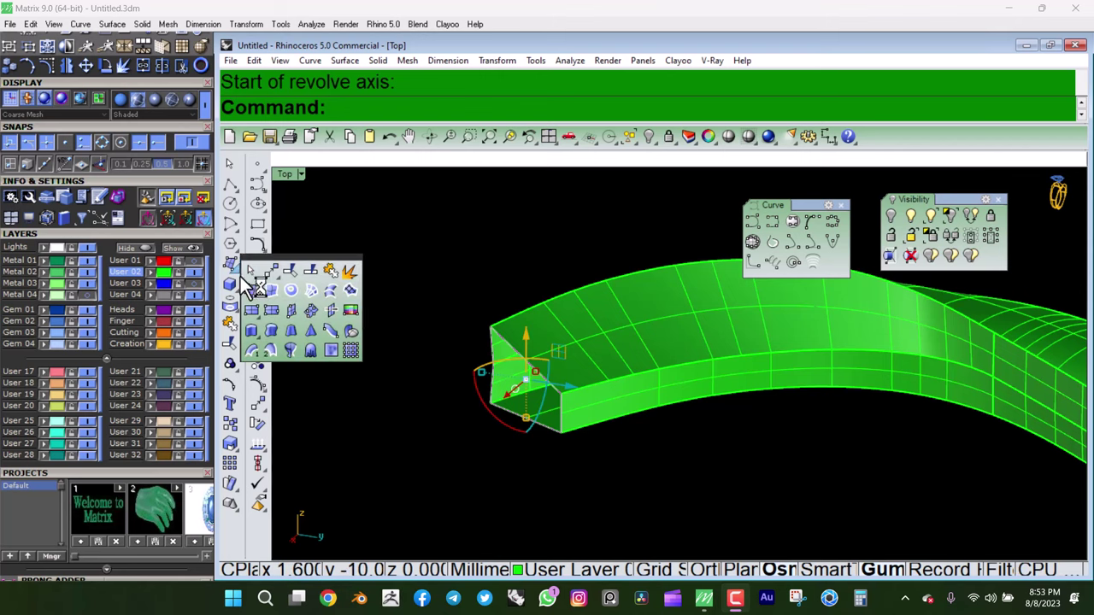
click(360, 306)
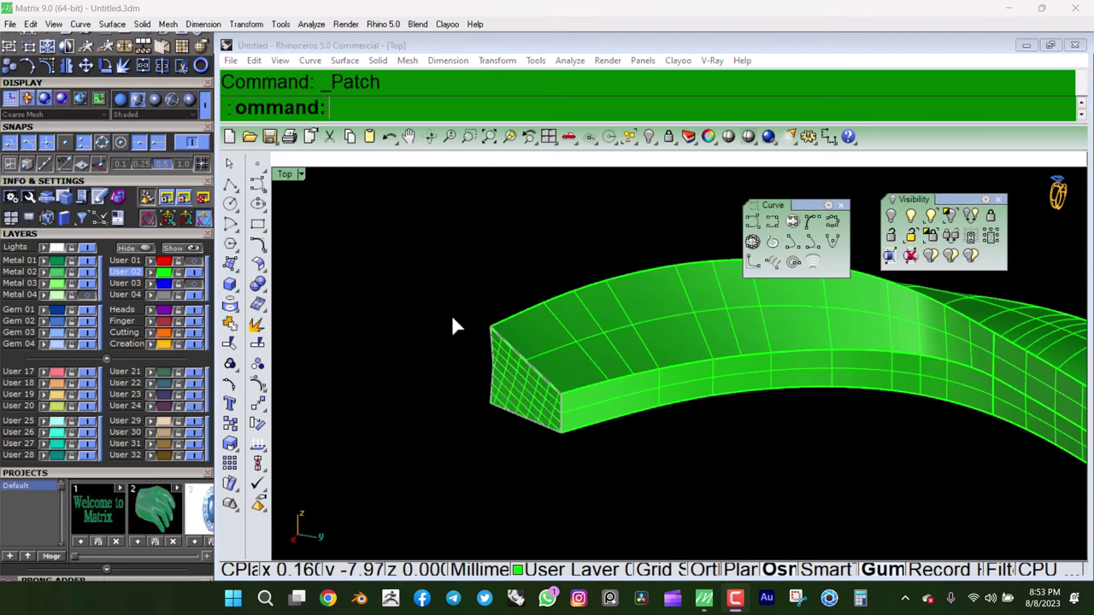
scroll(536, 351, up, 4)
scroll(478, 338, up, 3)
scroll(402, 342, up, 2)
click(394, 365)
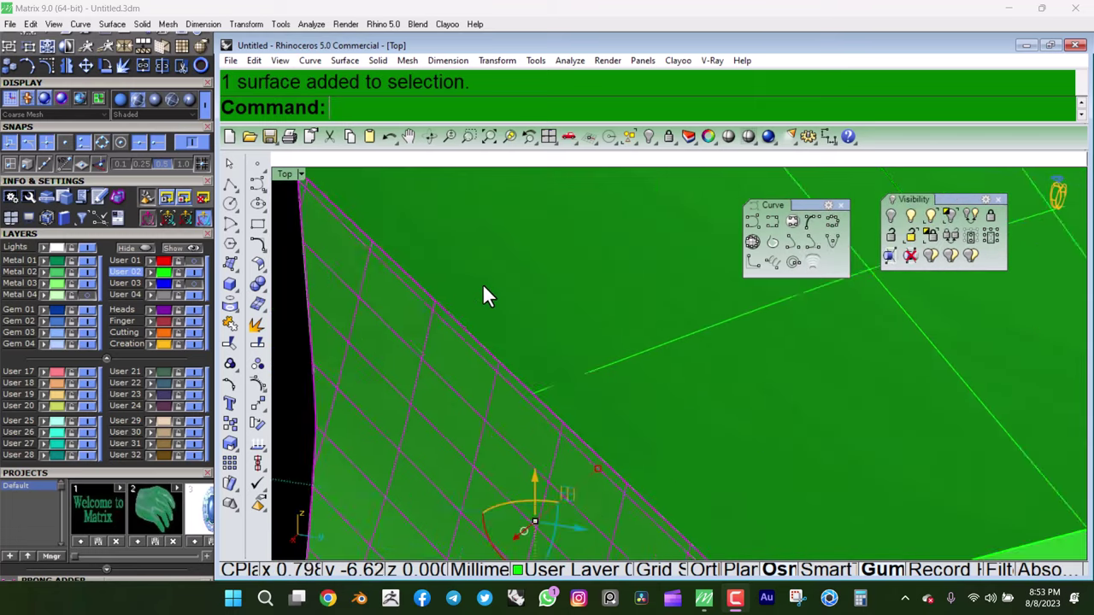
scroll(453, 303, down, 3)
scroll(547, 334, down, 4)
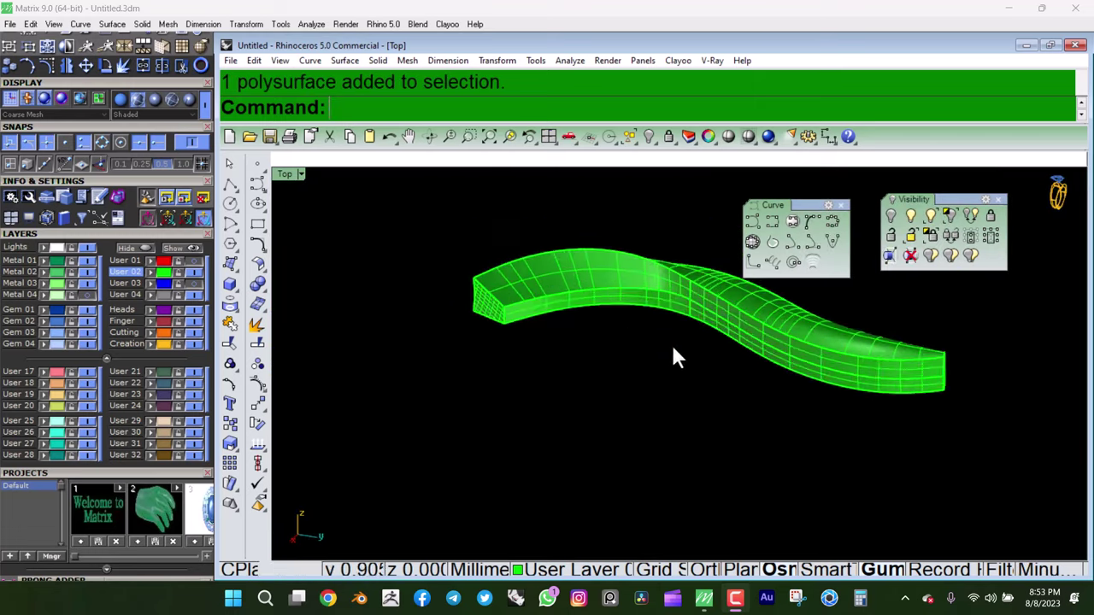
scroll(421, 323, up, 1)
key(ctrl+z)
scroll(422, 323, up, 2)
scroll(416, 323, up, 3)
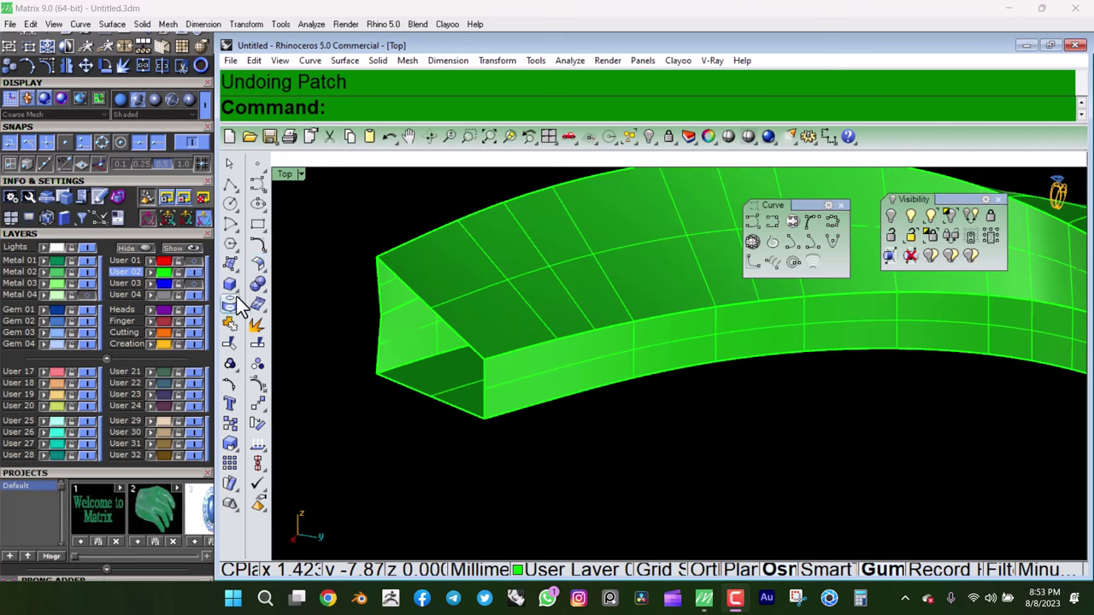
- Delete the old curves around the band's open end
click(439, 317)
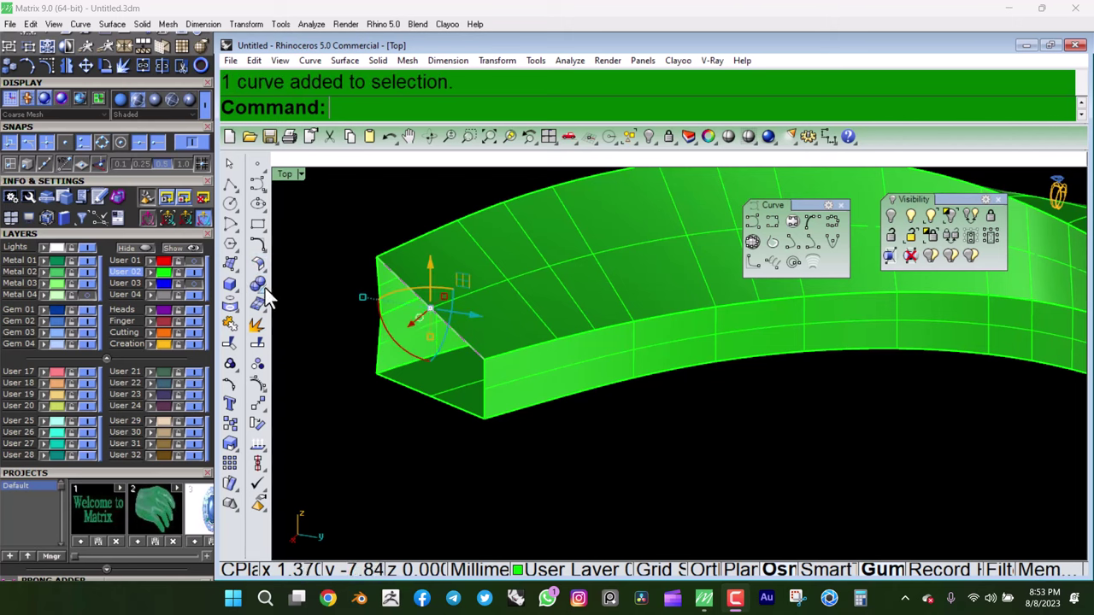
drag(331, 272, 544, 525)
key(Delete)
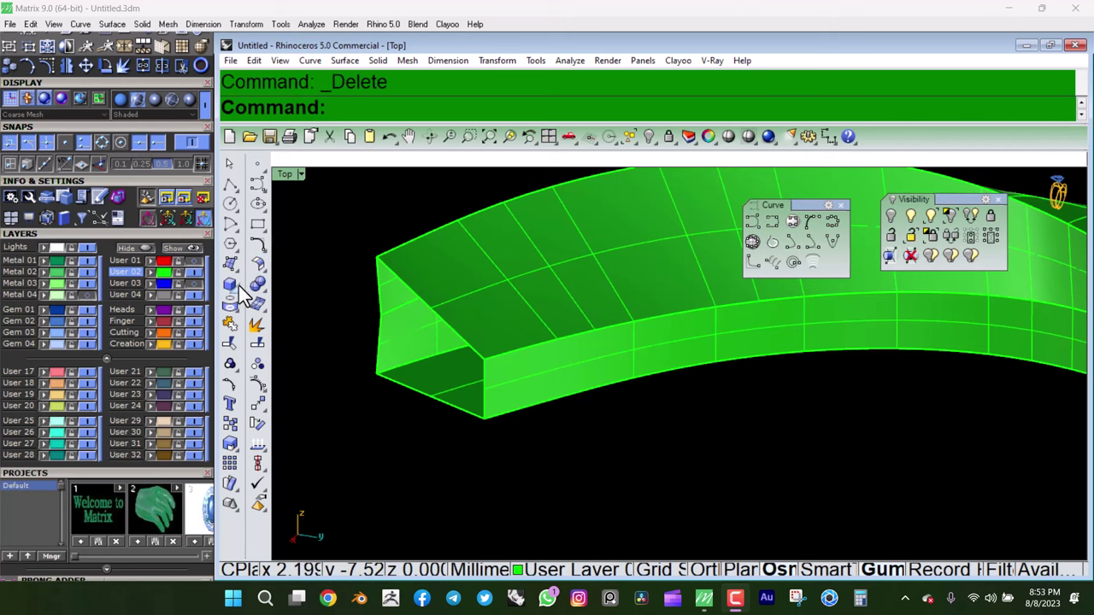
- Start revolving the band's end edges, then cancel the revolve
click(237, 286)
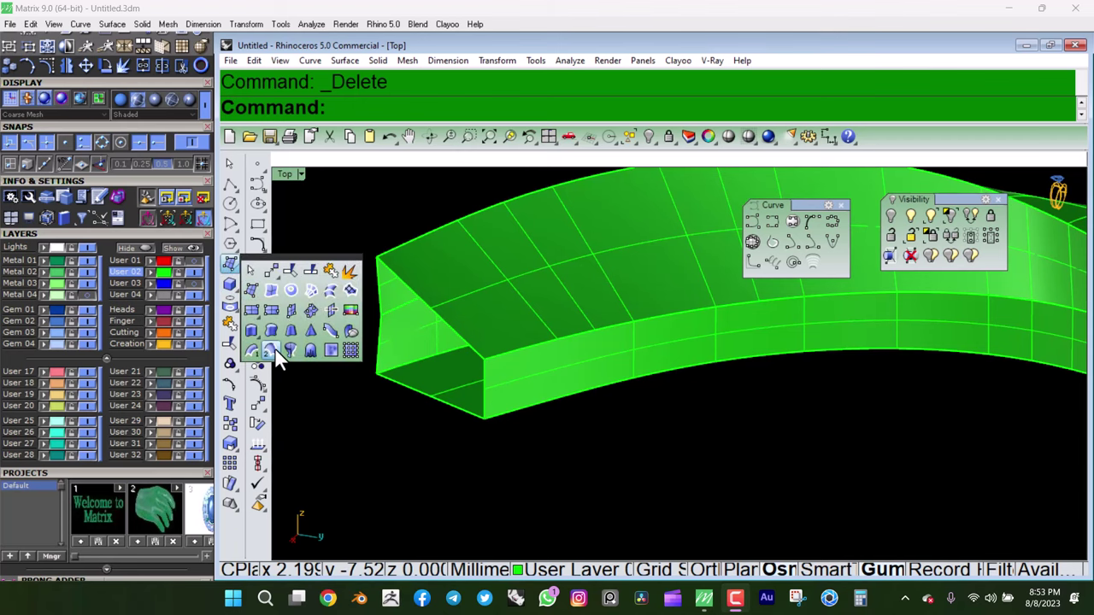
click(275, 349)
click(429, 316)
click(425, 393)
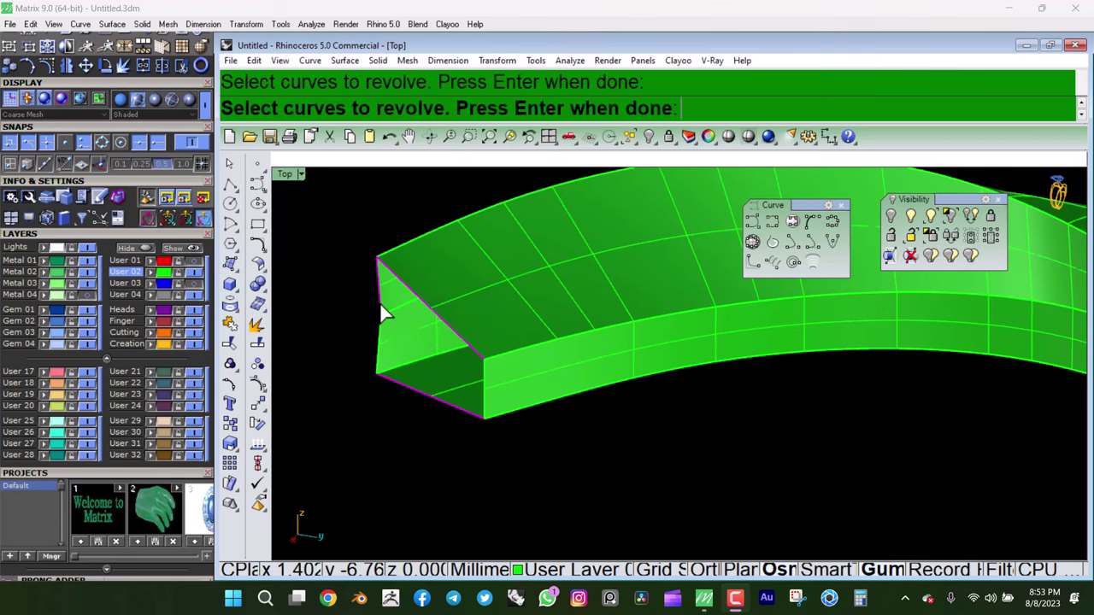
key(Escape)
scroll(380, 302, up, 2)
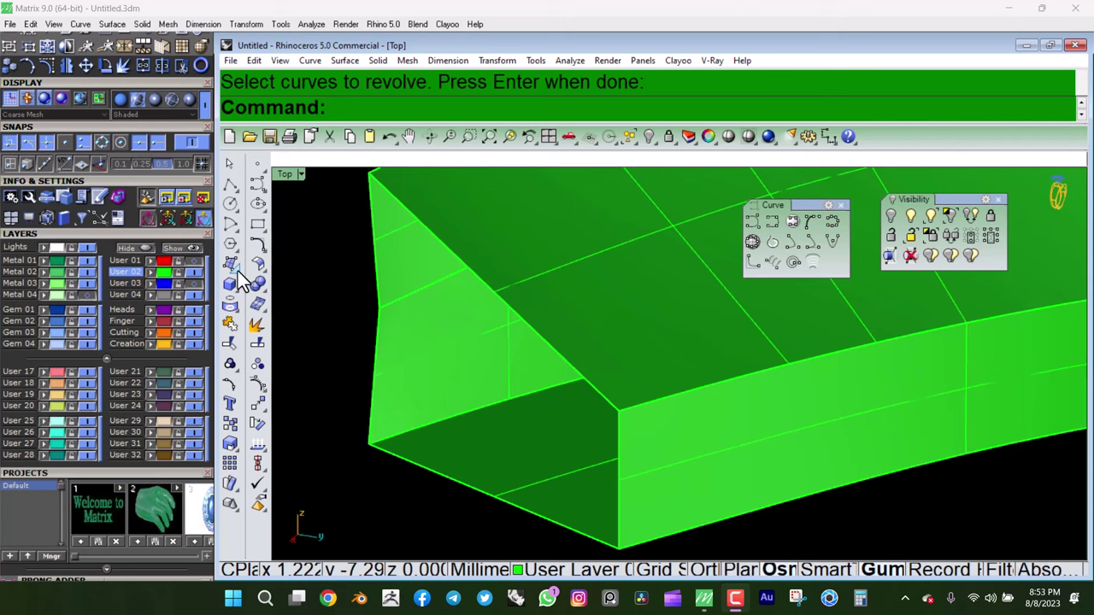
- Duplicate the left, diagonal and right vertical edges at the band's open end with DupEdge
click(230, 286)
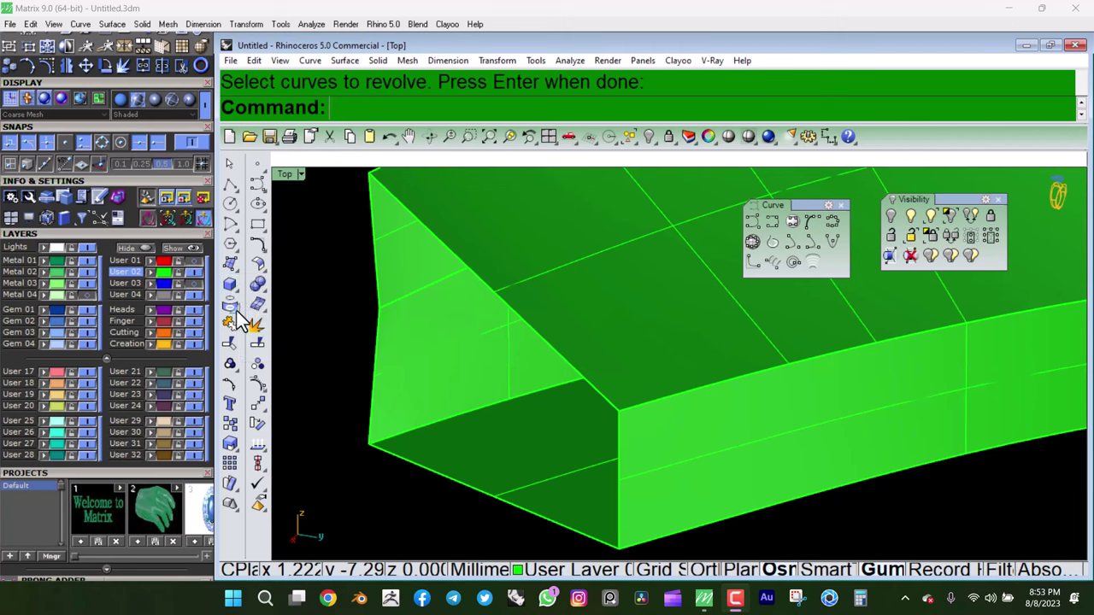
click(229, 305)
click(303, 333)
click(382, 295)
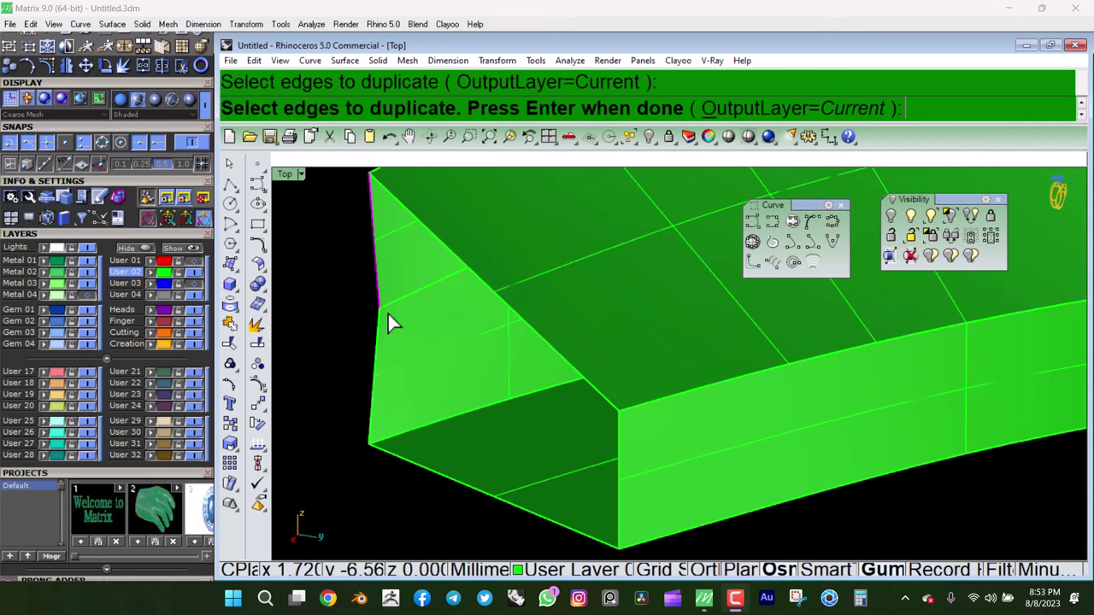
scroll(385, 322, down, 3)
click(519, 390)
click(485, 341)
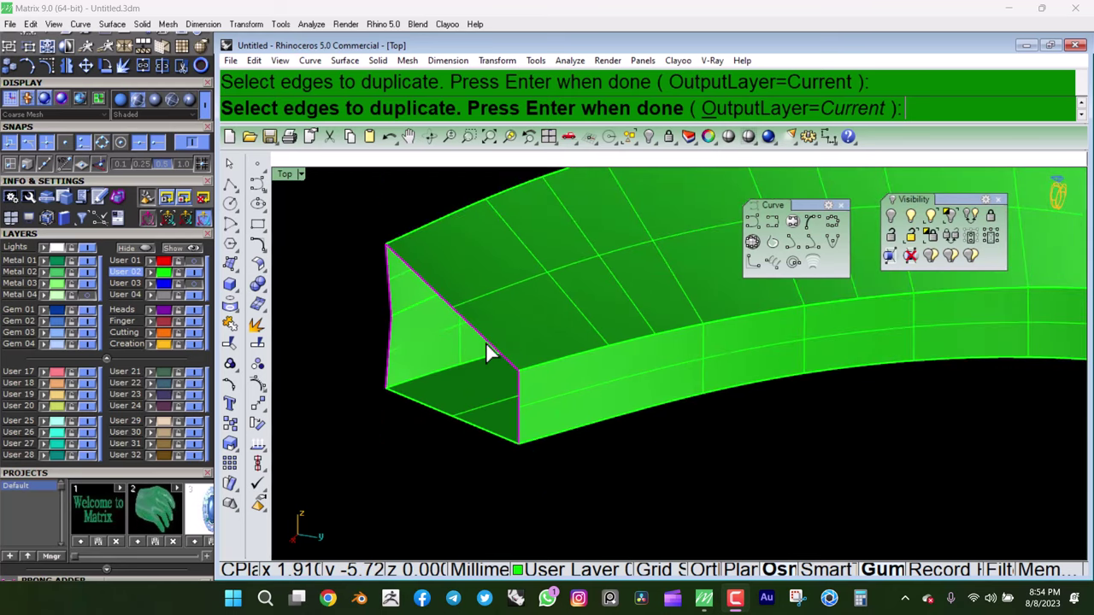
click(434, 410)
key(Return)
- Join the copied end-edge curves into one open profile curve
drag(330, 267, 413, 381)
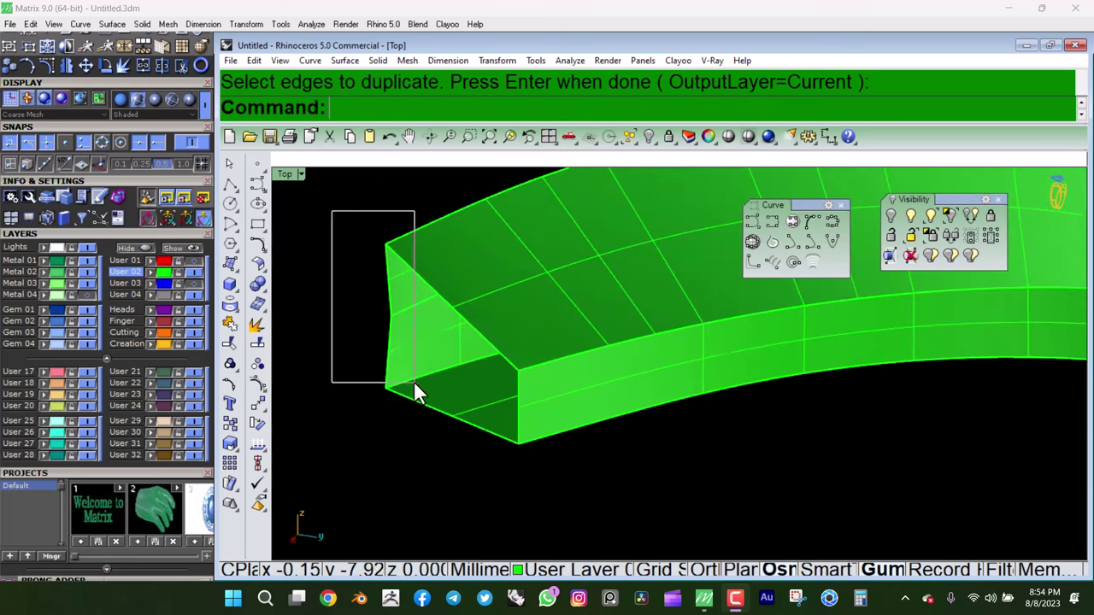
right_drag(411, 347, 423, 380)
click(229, 323)
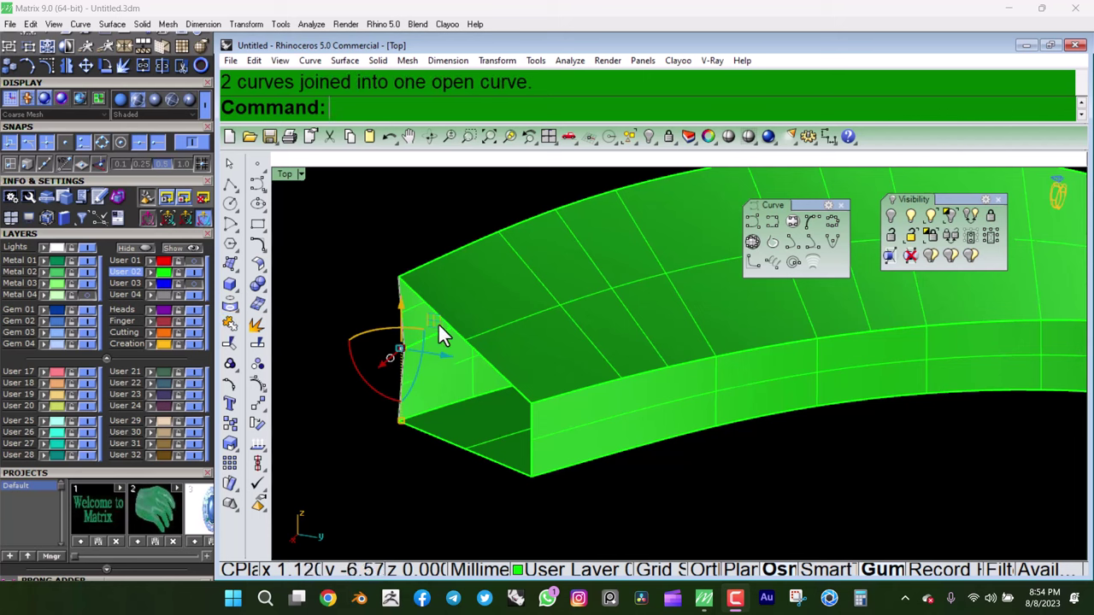
click(233, 266)
click(240, 273)
- Try a two-rail sweep on the band's end edges, cancel it, and select the end edge curve
click(276, 350)
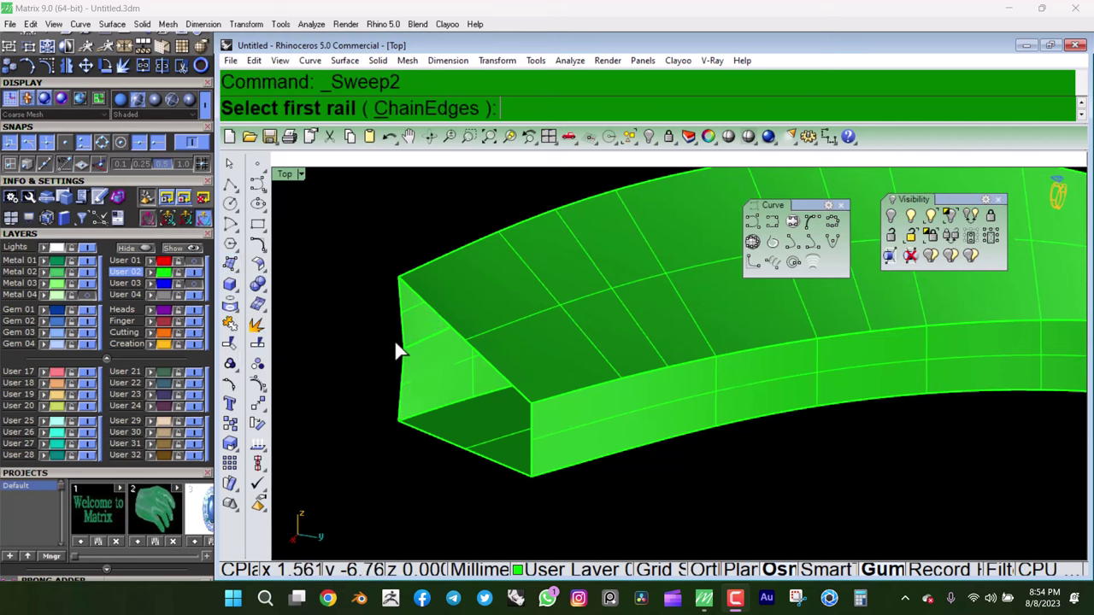
click(399, 314)
click(452, 351)
click(534, 434)
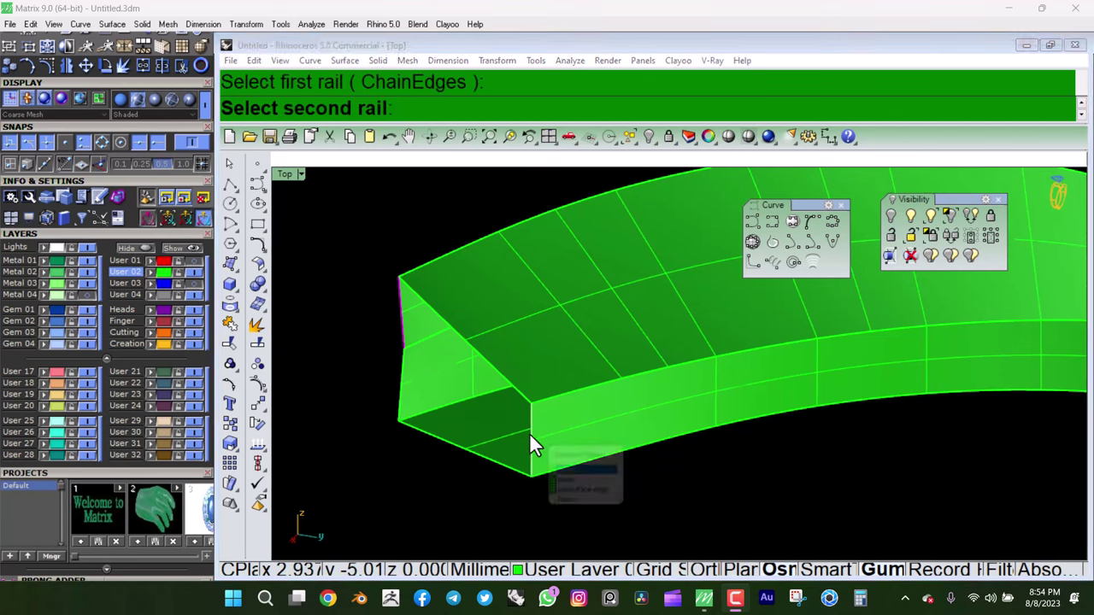
key(Escape)
scroll(411, 346, up, 3)
click(417, 329)
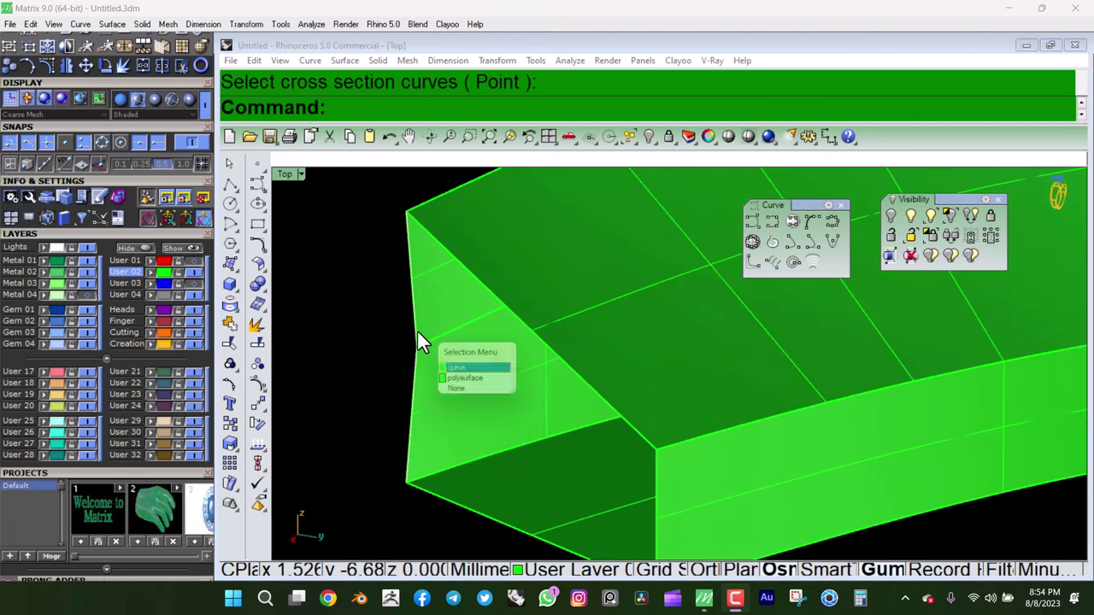
click(462, 369)
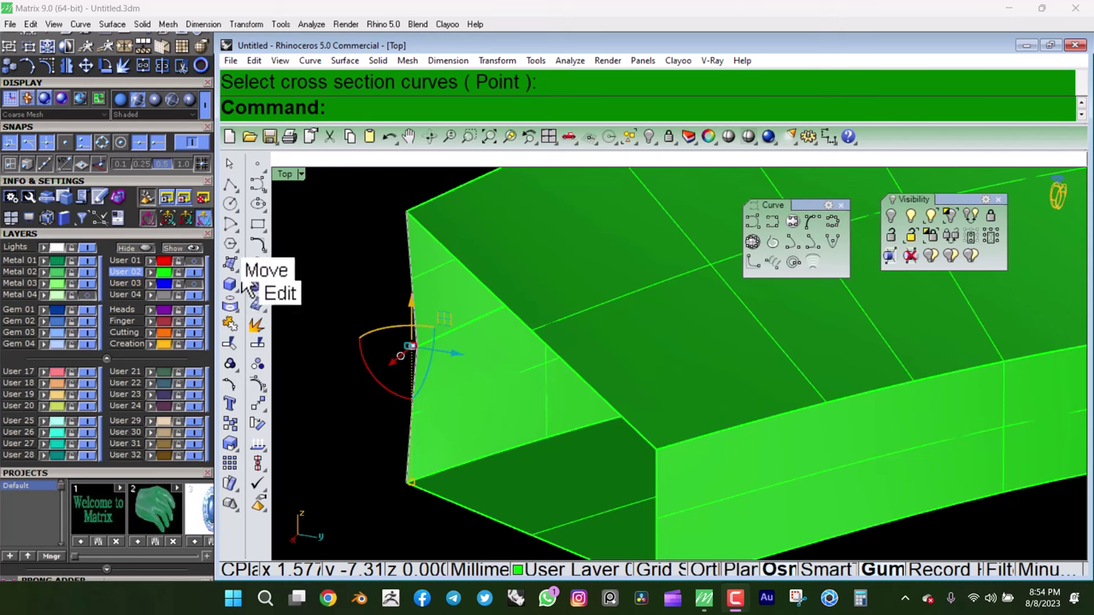
- Pick the band's end edges as the two rails for a Sweep2
click(247, 282)
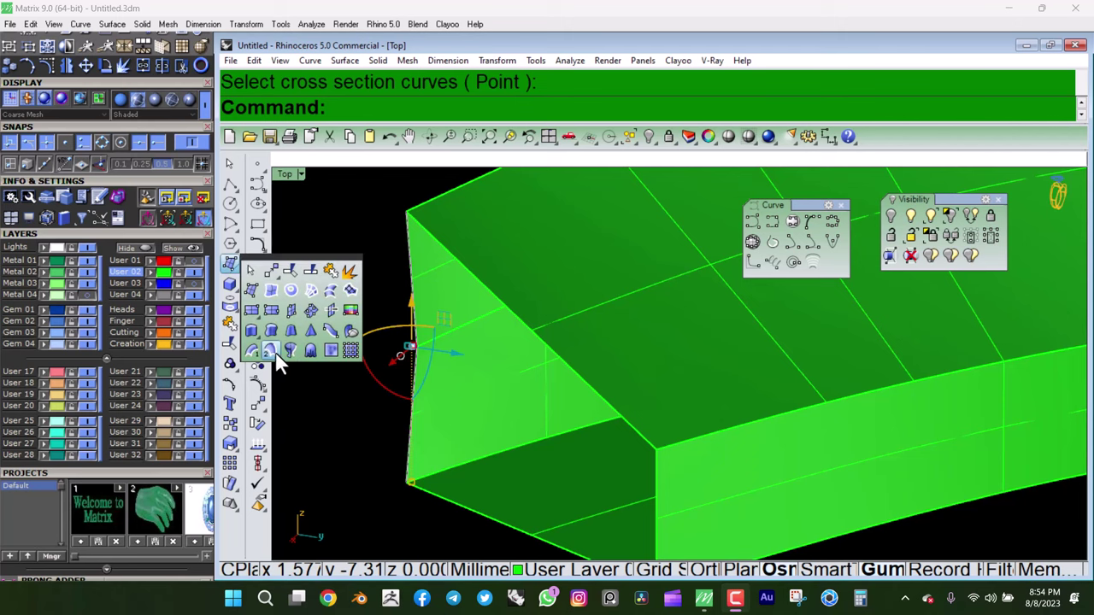
click(276, 362)
click(654, 482)
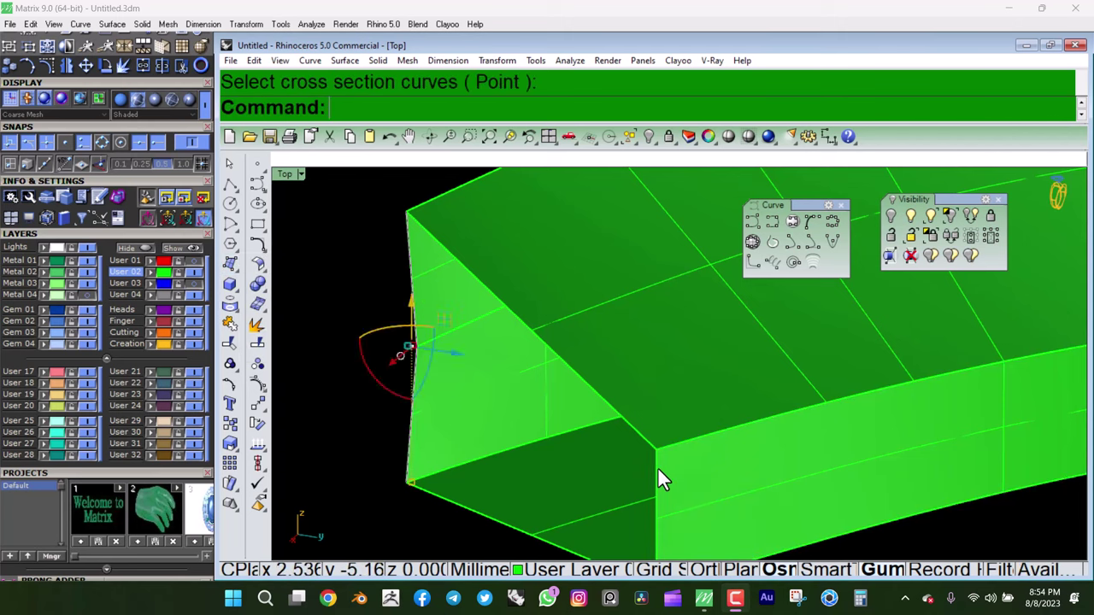
click(658, 466)
scroll(612, 419, down, 2)
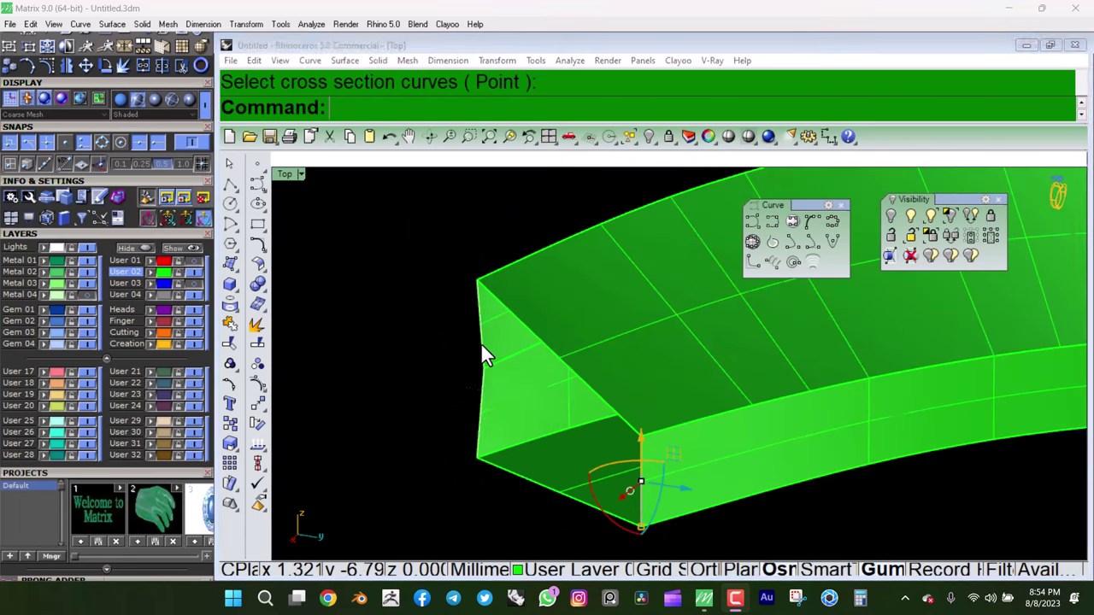
click(482, 349)
click(509, 327)
click(556, 351)
click(513, 466)
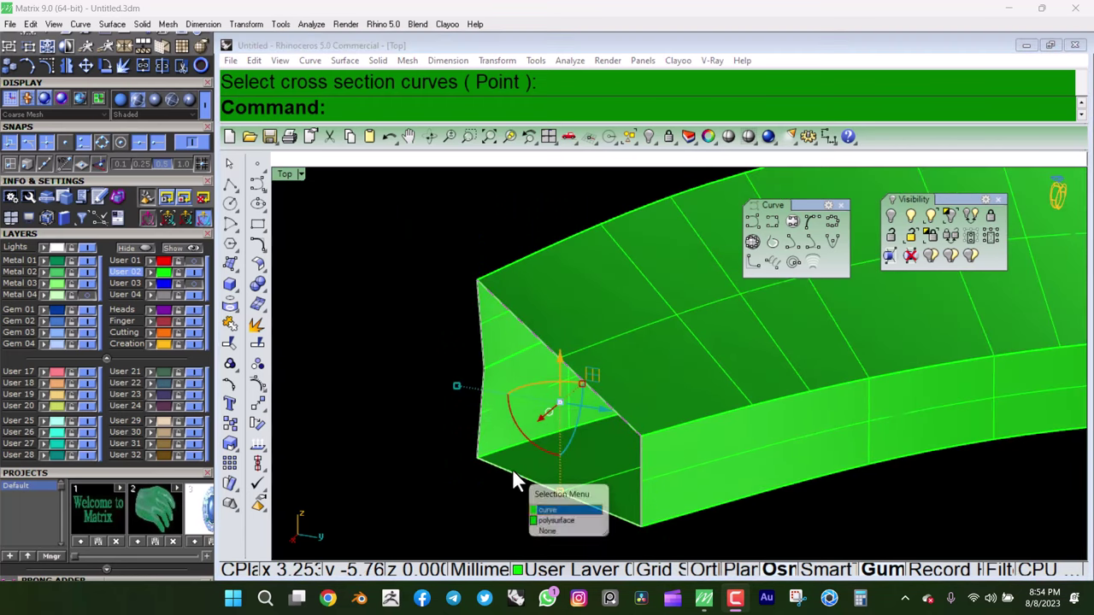
click(555, 508)
- Run Sweep2 with the chosen edges and accept the default options to surface the open end
click(231, 282)
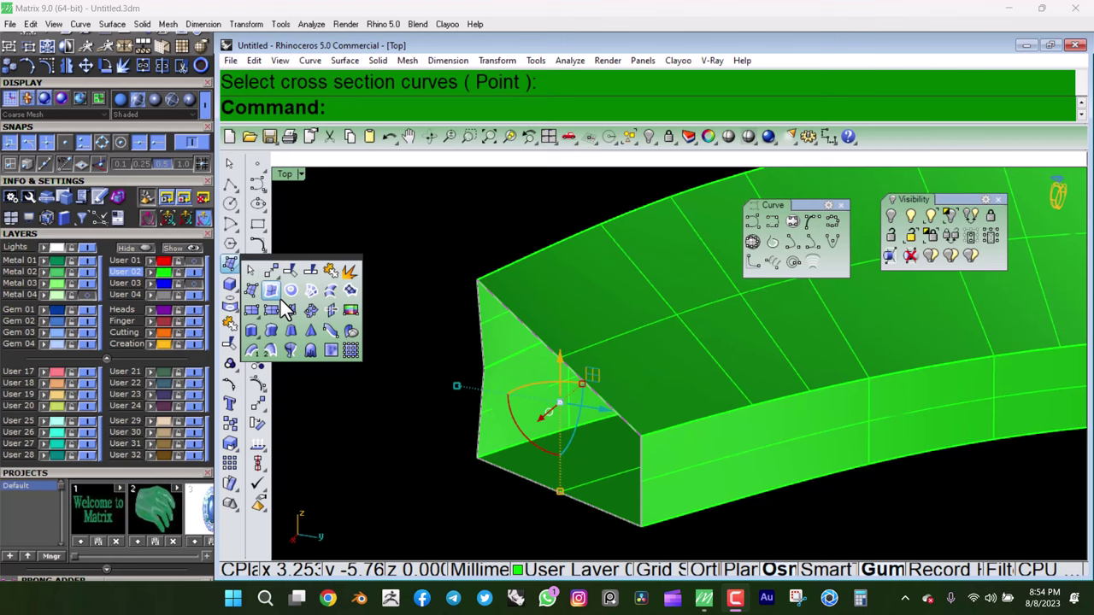
click(279, 345)
key(Return)
scroll(568, 382, down, 2)
scroll(635, 398, down, 2)
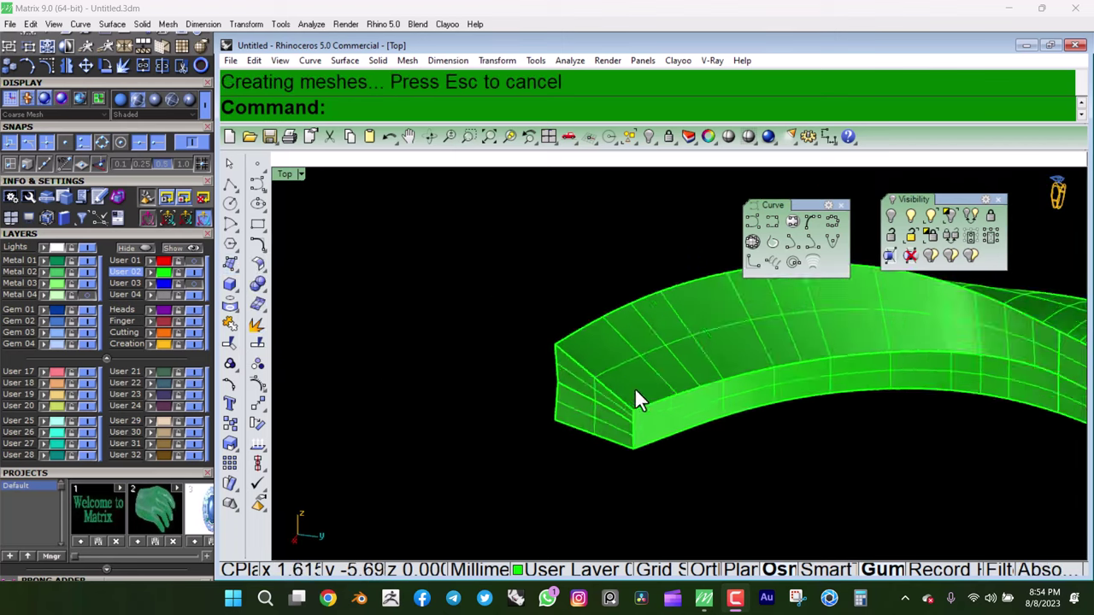
scroll(969, 447, down, 2)
right_drag(969, 447, 836, 457)
scroll(656, 440, up, 3)
- Try a two-rail sweep at the band's other end, then cancel it
scroll(639, 324, up, 1)
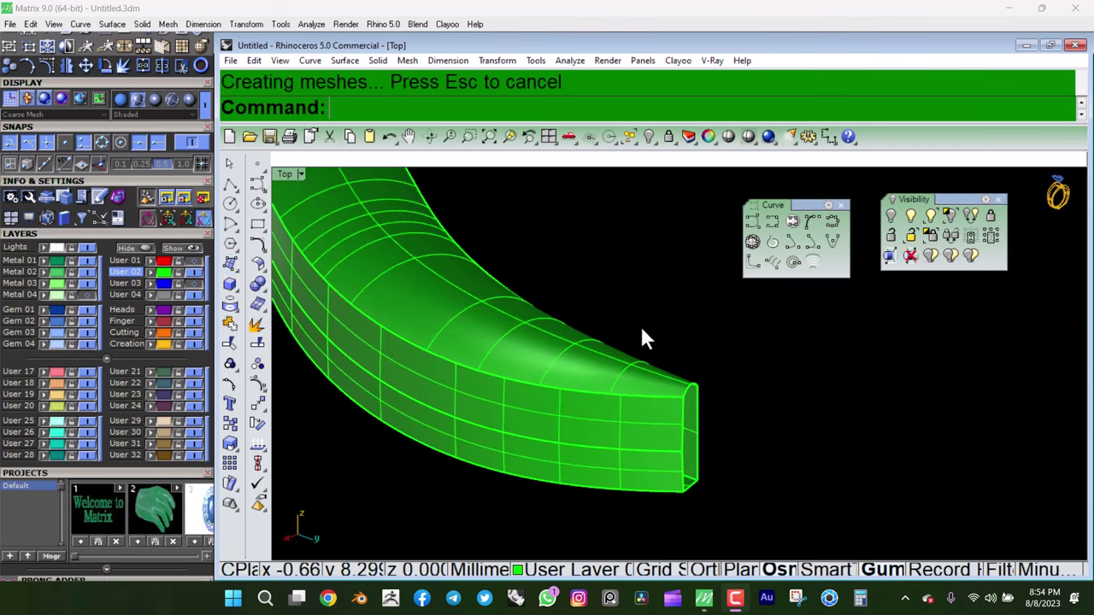
click(231, 269)
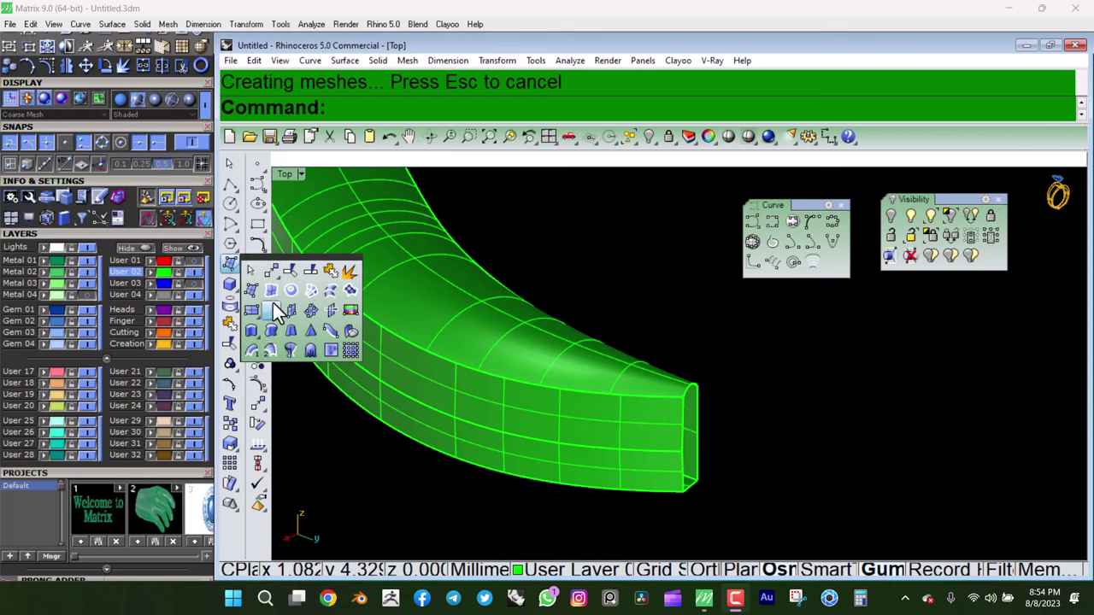
click(277, 366)
click(675, 346)
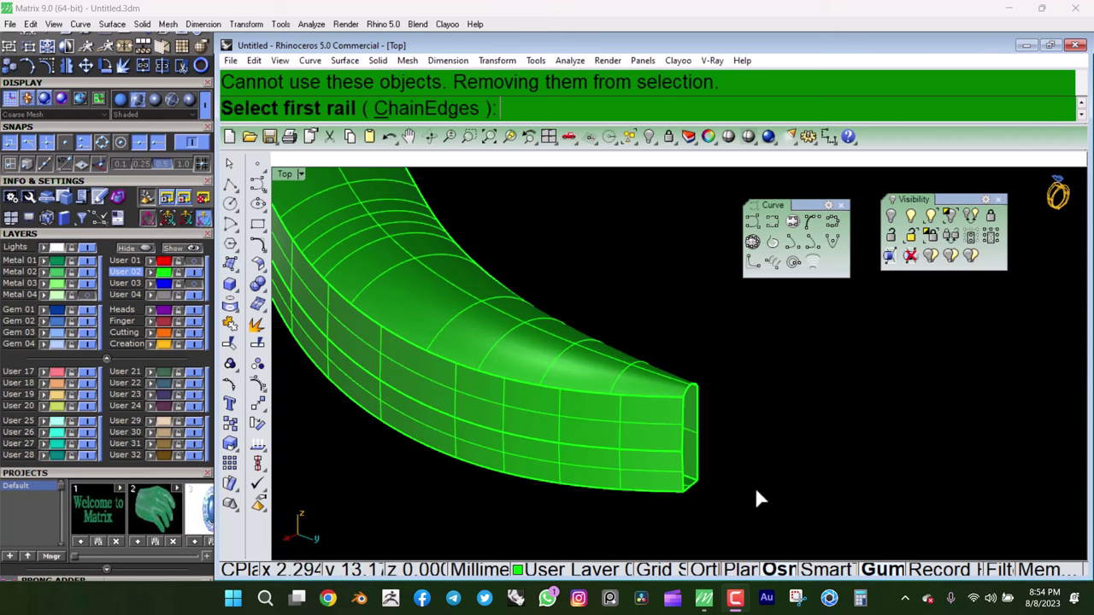
right_click(672, 431)
right_click(703, 444)
scroll(703, 441, up, 1)
click(676, 438)
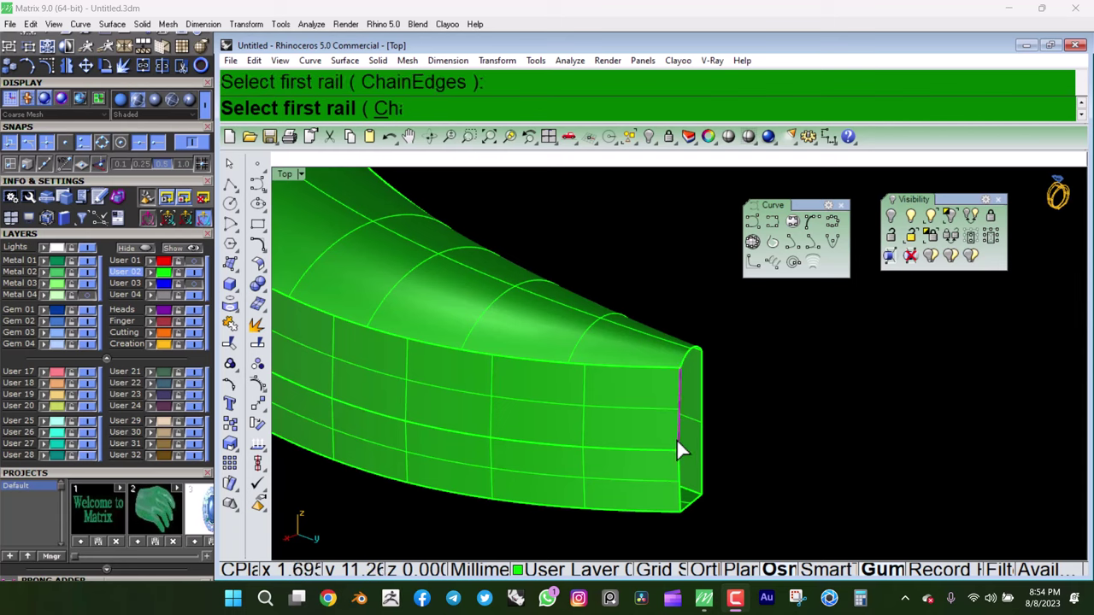
scroll(676, 438, up, 1)
key(Escape)
- Duplicate the vertical edge and the adjacent edge at the band's other end
click(231, 304)
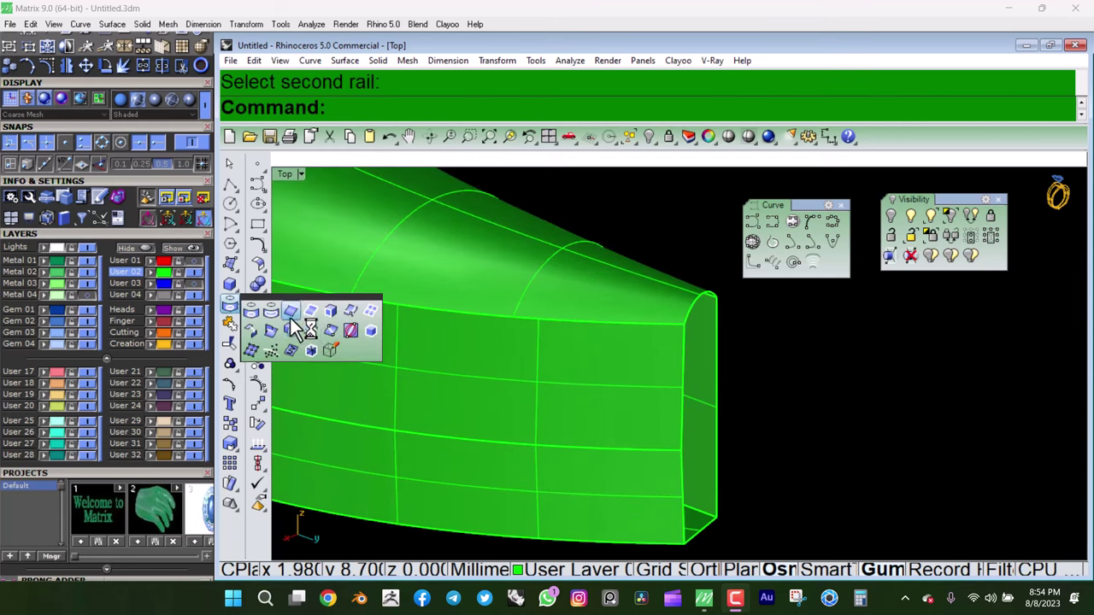
click(293, 318)
click(683, 400)
click(688, 466)
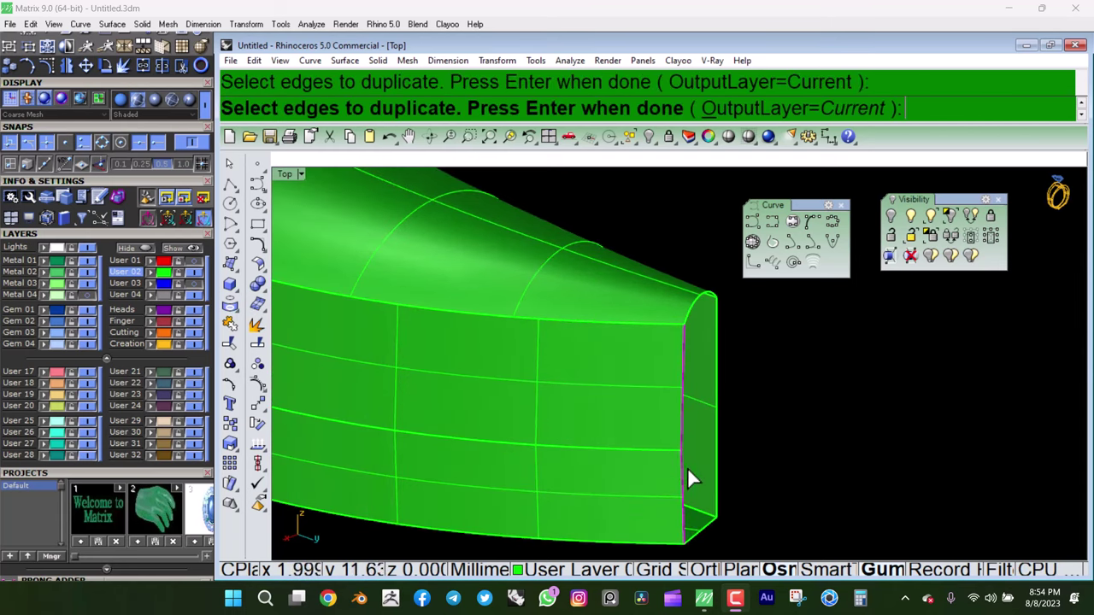
key(Return)
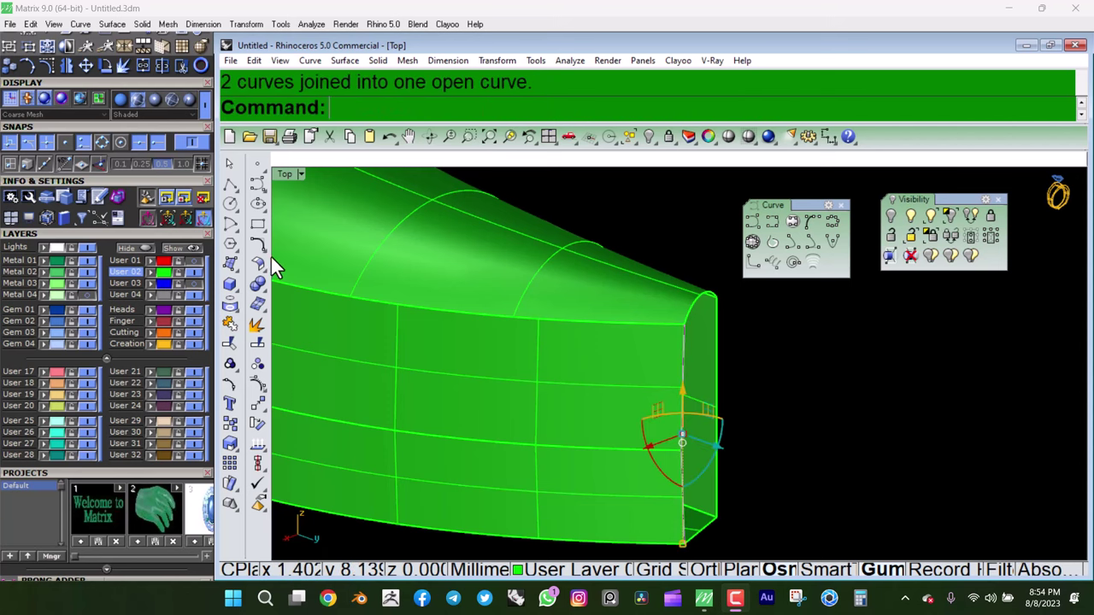
- Sweep2 along the band's end edges using the copied curve as cross-section
click(231, 263)
click(270, 350)
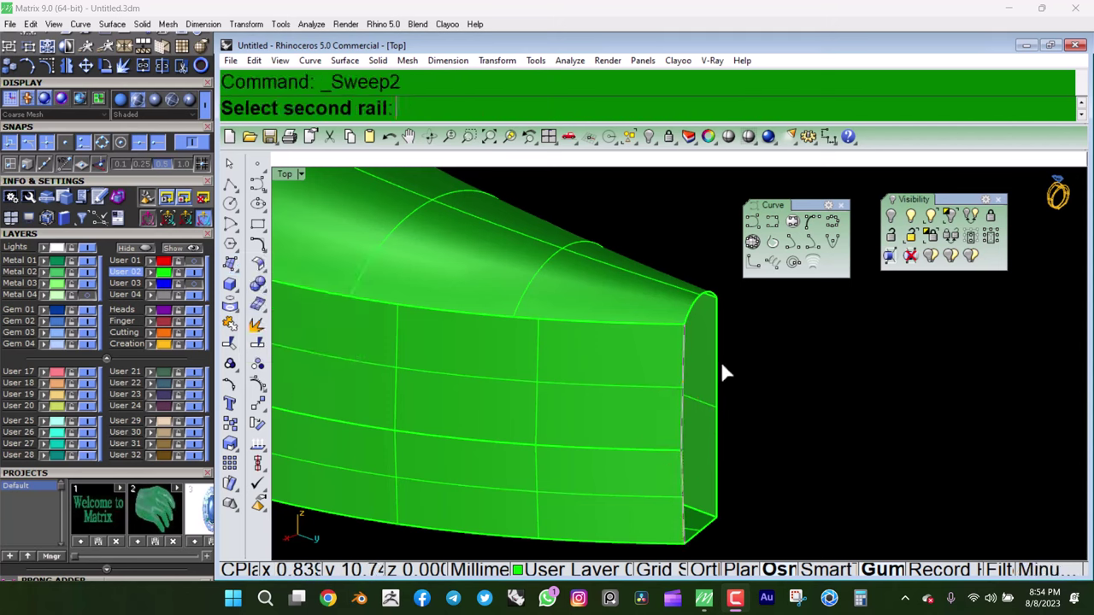
click(718, 362)
click(773, 416)
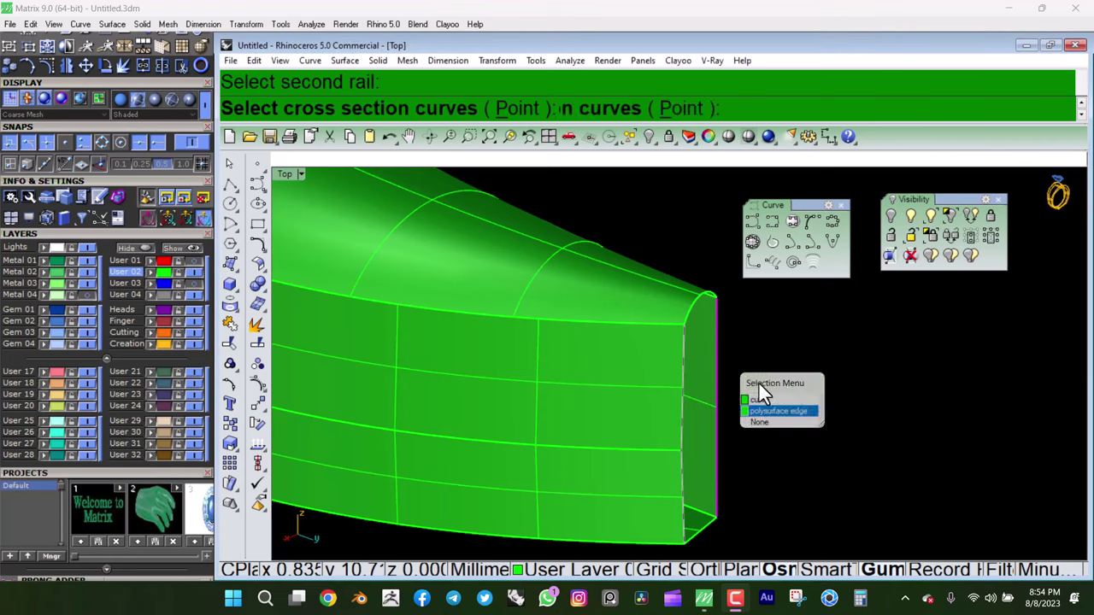
click(697, 308)
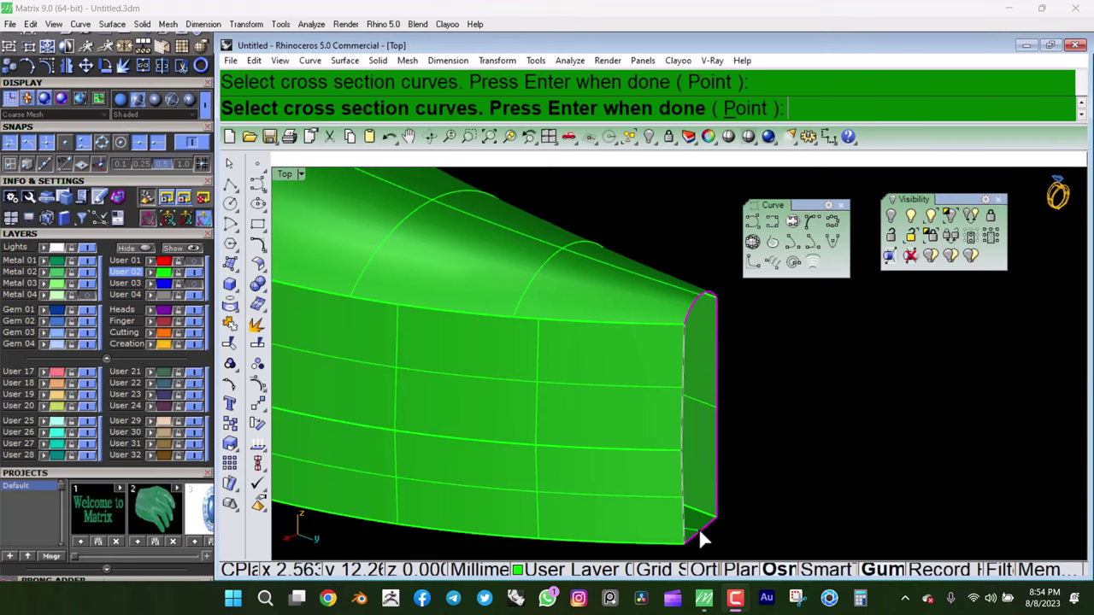
key(Return)
key(Return)
scroll(716, 415, down, 3)
scroll(511, 342, down, 3)
- Clear the selection, put just the band on the Metal 01 layer, and reselect it
key(ctrl+a)
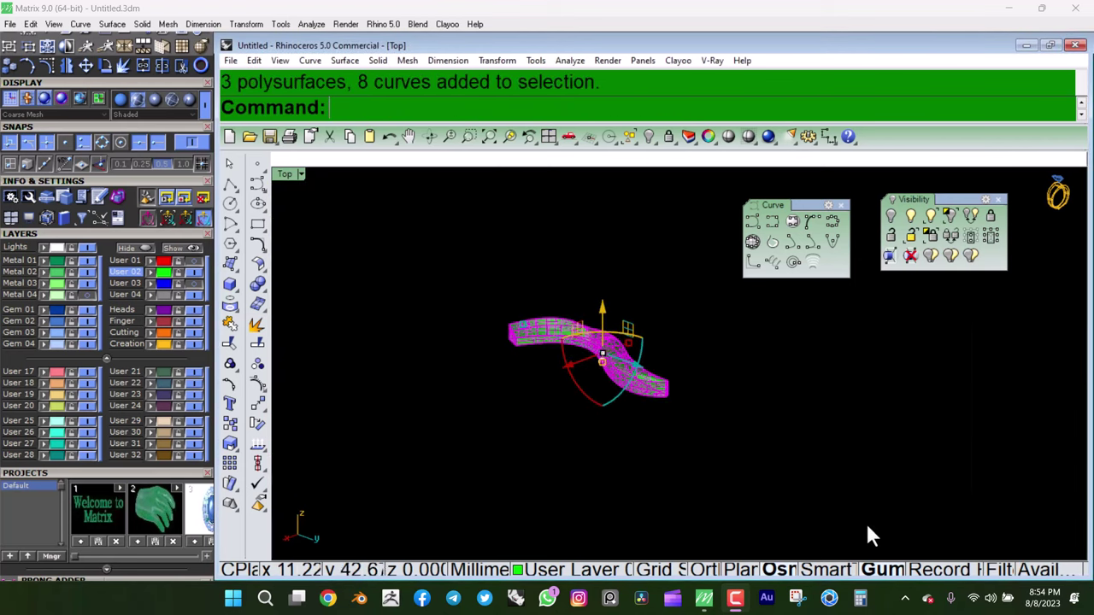
key(Escape)
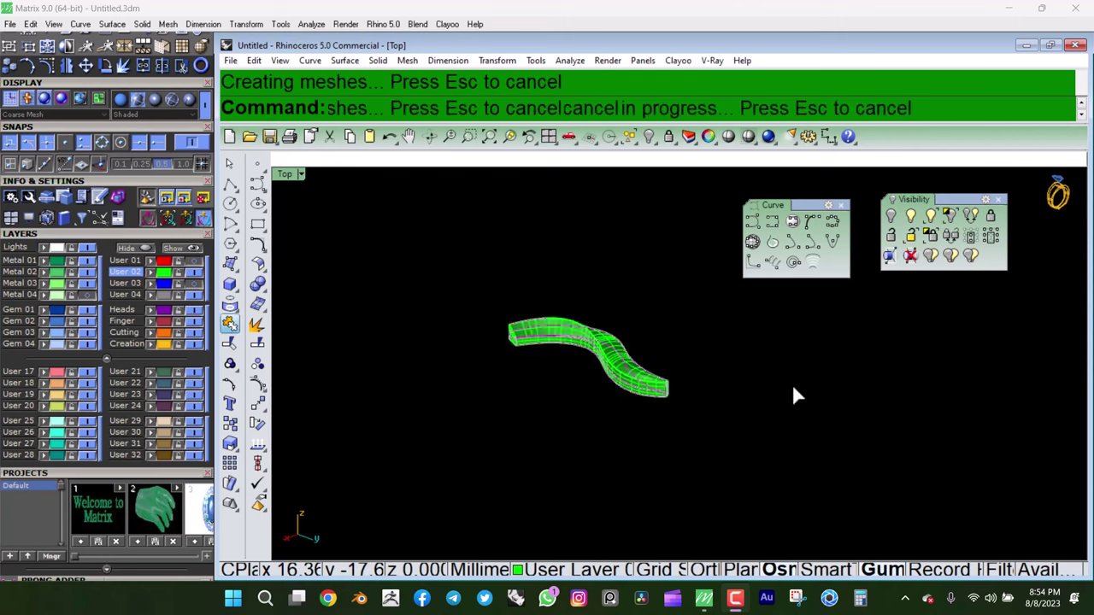
scroll(536, 354, up, 3)
click(536, 353)
click(58, 260)
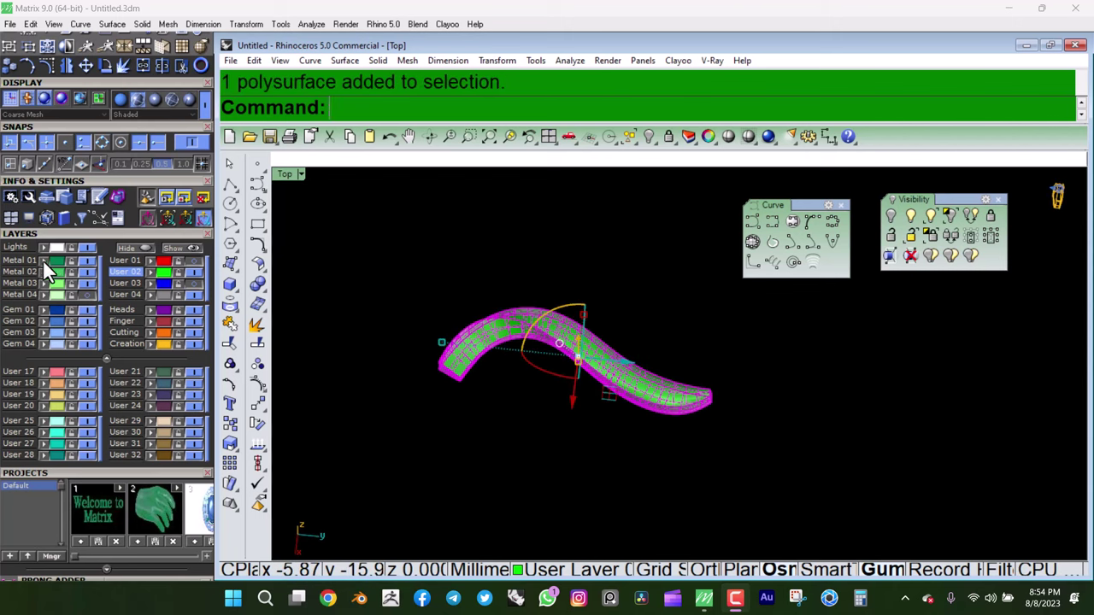
click(677, 361)
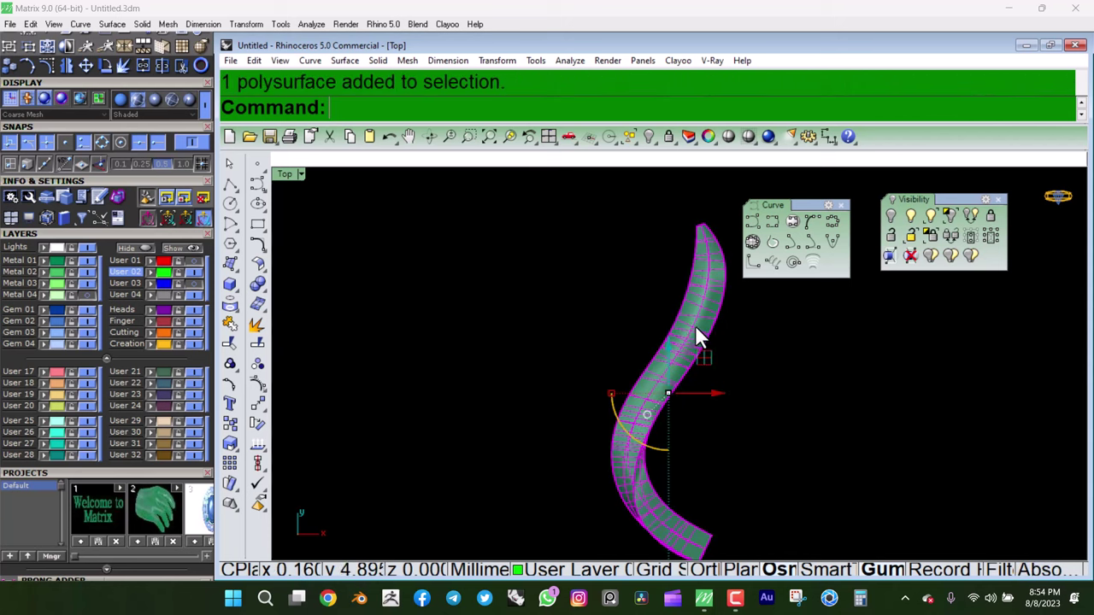
- Show the band's naked edges, then delete its leftover curves
click(571, 61)
mouse_move(597, 253)
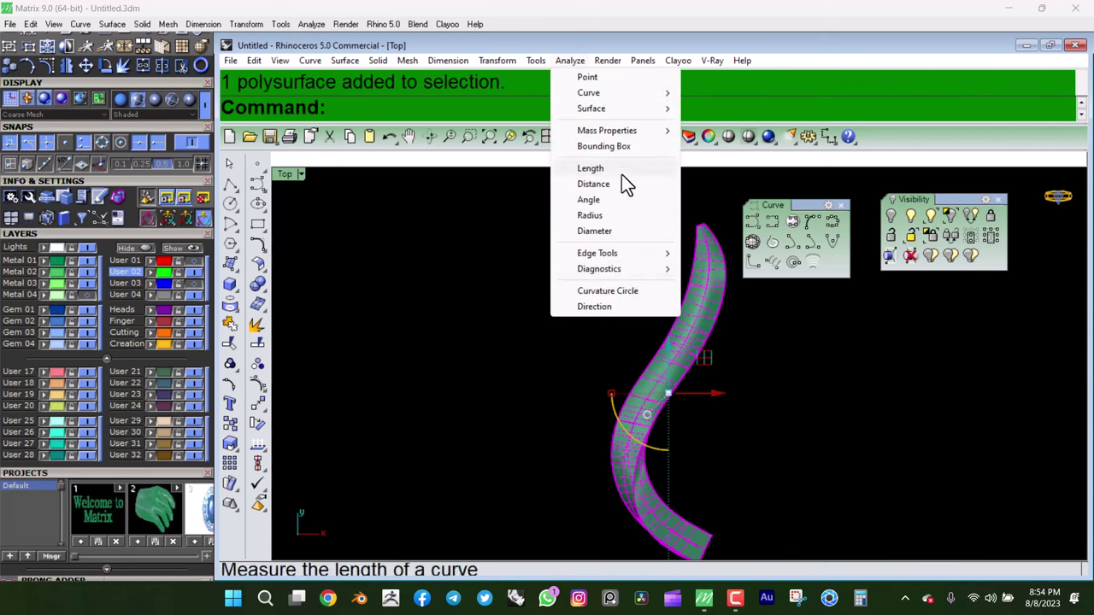
click(710, 254)
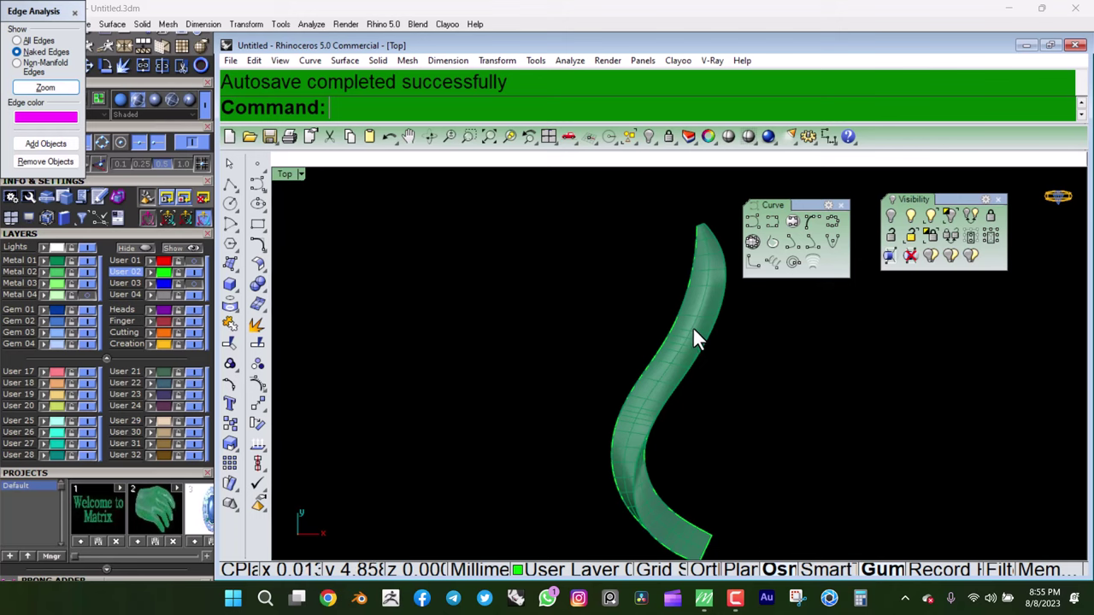
ctrl+shift+right_drag(692, 326, 702, 352)
click(603, 328)
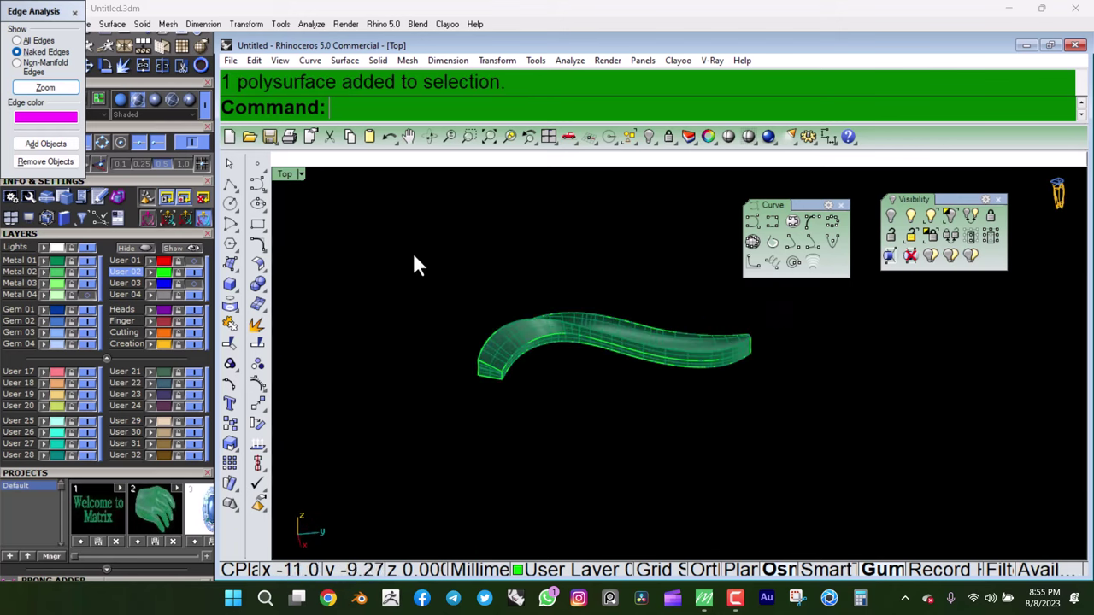
ctrl+click(652, 326)
key(Delete)
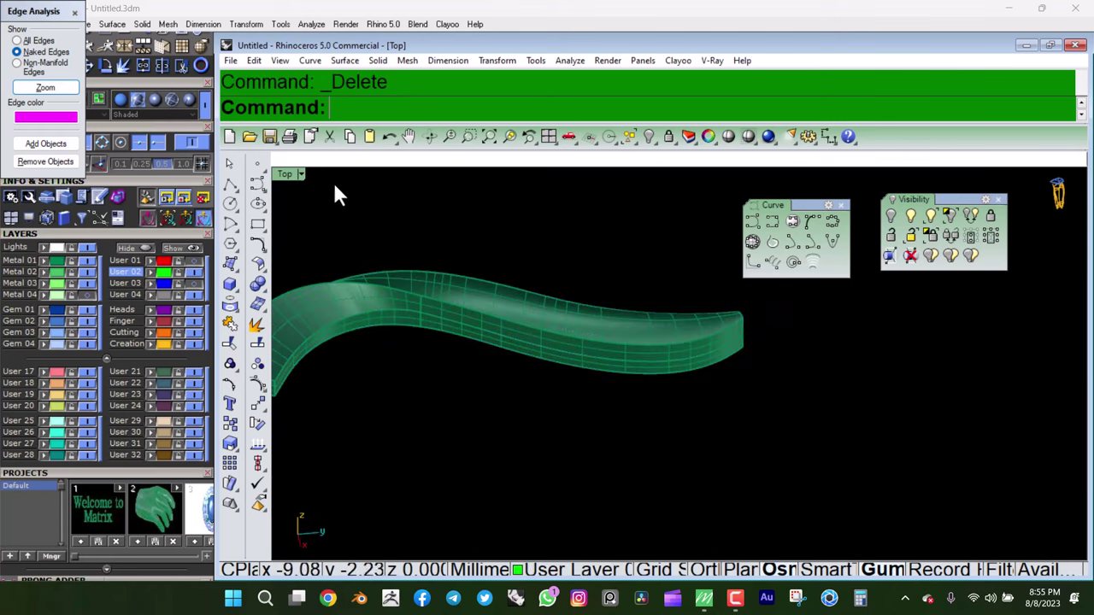
- Switch the viewport to Plastic display, orbit around the band, and show the pendant reference picture
click(282, 173)
click(360, 328)
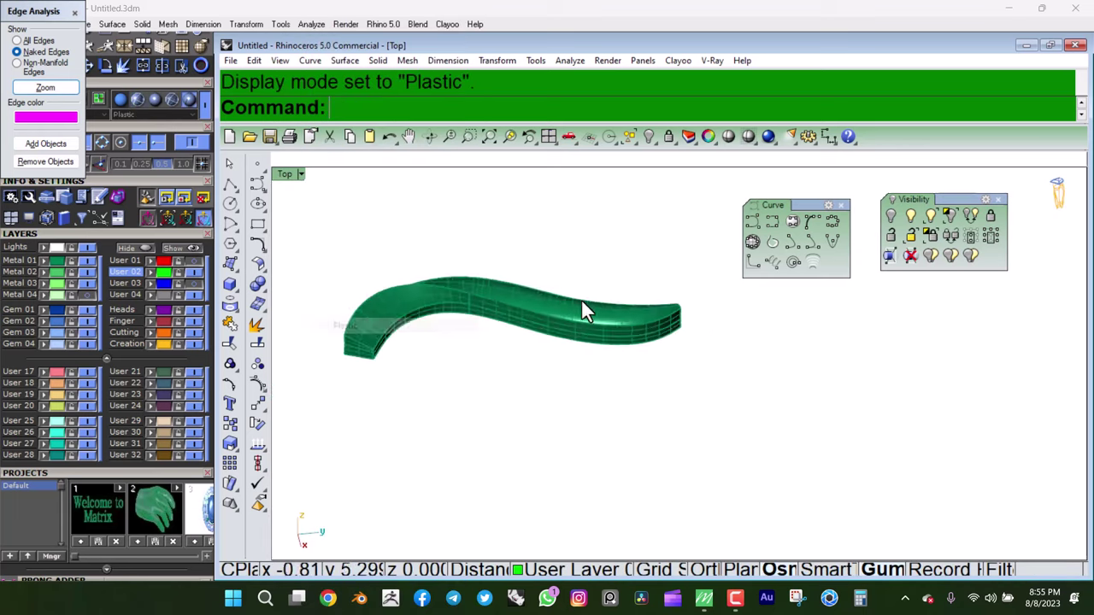
mouse_move(581, 299)
ctrl+shift+right_down()
mouse_move(620, 313)
mouse_move(606, 371)
mouse_move(480, 321)
mouse_move(504, 258)
mouse_move(430, 302)
mouse_move(316, 298)
mouse_move(499, 318)
mouse_move(717, 308)
mouse_move(488, 351)
mouse_move(769, 369)
mouse_move(752, 439)
mouse_move(434, 371)
mouse_move(683, 373)
mouse_move(766, 391)
mouse_move(496, 328)
mouse_move(713, 374)
mouse_move(541, 341)
mouse_move(526, 318)
mouse_move(647, 385)
mouse_move(740, 350)
mouse_move(704, 547)
mouse_move(715, 398)
mouse_move(823, 273)
mouse_move(911, 217)
mouse_move(879, 353)
mouse_move(889, 342)
mouse_move(1009, 390)
mouse_move(886, 444)
mouse_move(659, 415)
mouse_move(799, 370)
mouse_move(855, 402)
mouse_move(752, 541)
mouse_move(481, 422)
mouse_move(511, 400)
ctrl+shift+right_up()
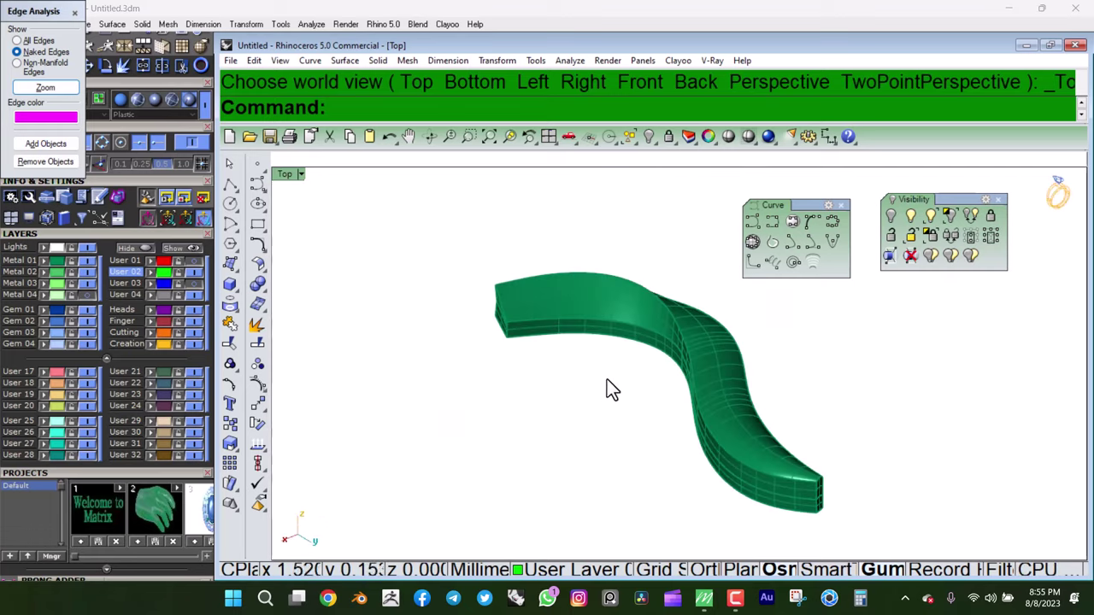
mouse_move(691, 376)
ctrl+shift+right_down()
mouse_move(696, 367)
mouse_move(538, 349)
mouse_move(679, 454)
mouse_move(647, 373)
mouse_move(740, 390)
mouse_move(701, 407)
ctrl+shift+right_up()
ctrl+shift+right_drag(301, 246, 602, 333)
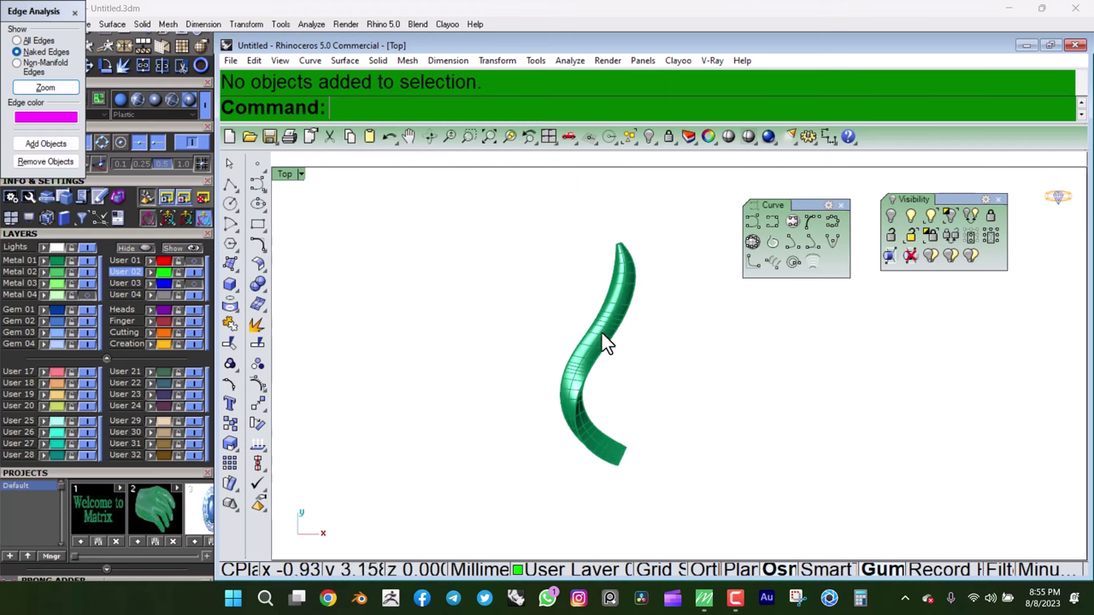
click(83, 292)
- Slide the pendant picture sideways along X, then undo the move
scroll(698, 336, up, 2)
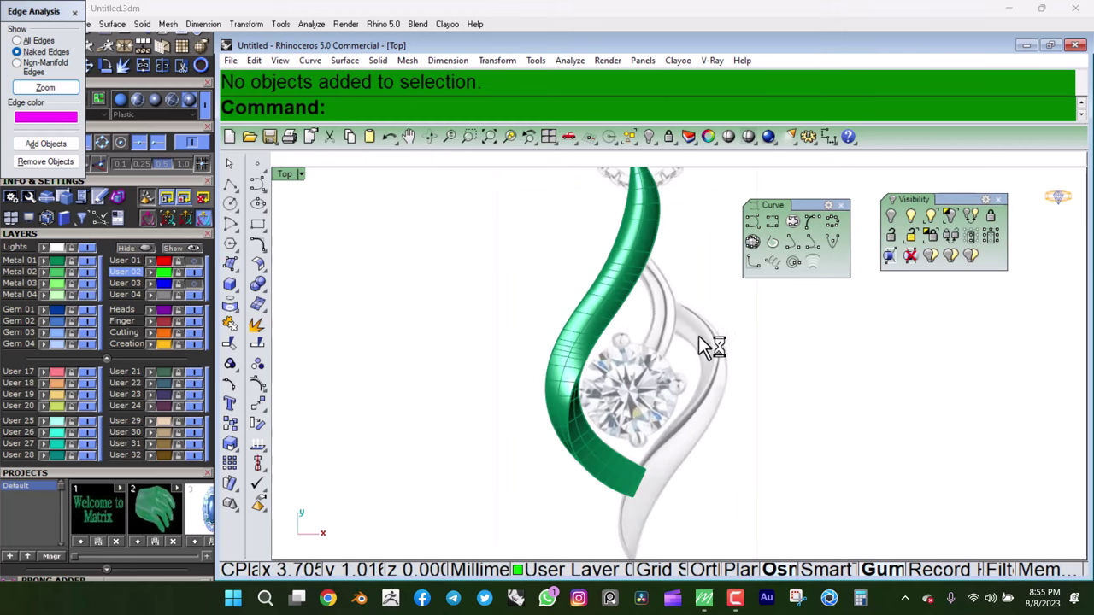
click(623, 403)
drag(630, 422, 714, 417)
scroll(599, 406, up, 2)
scroll(663, 479, up, 1)
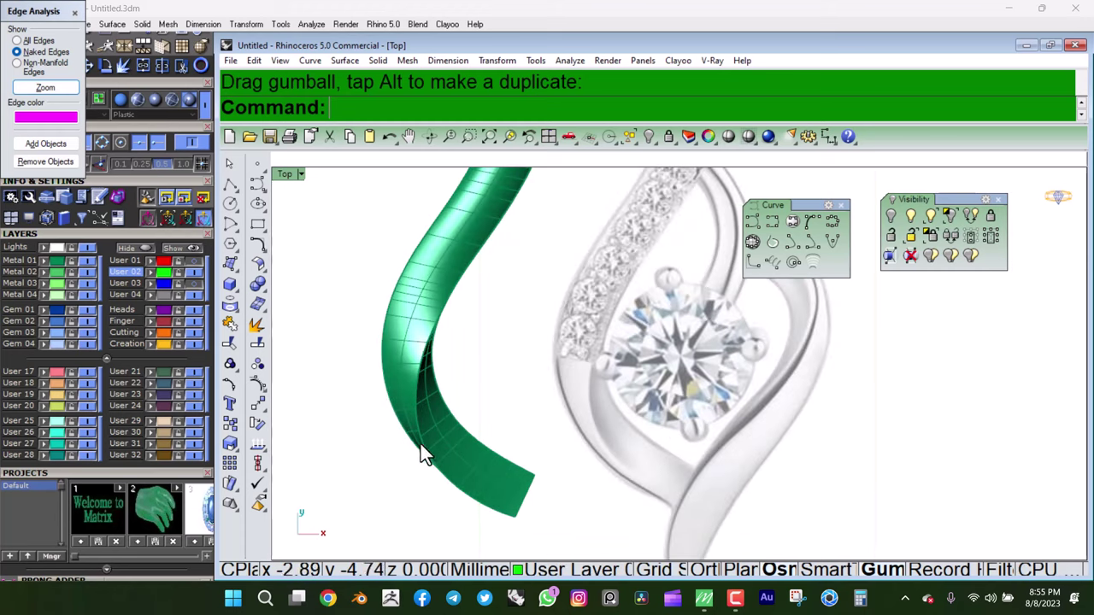
scroll(423, 437, up, 1)
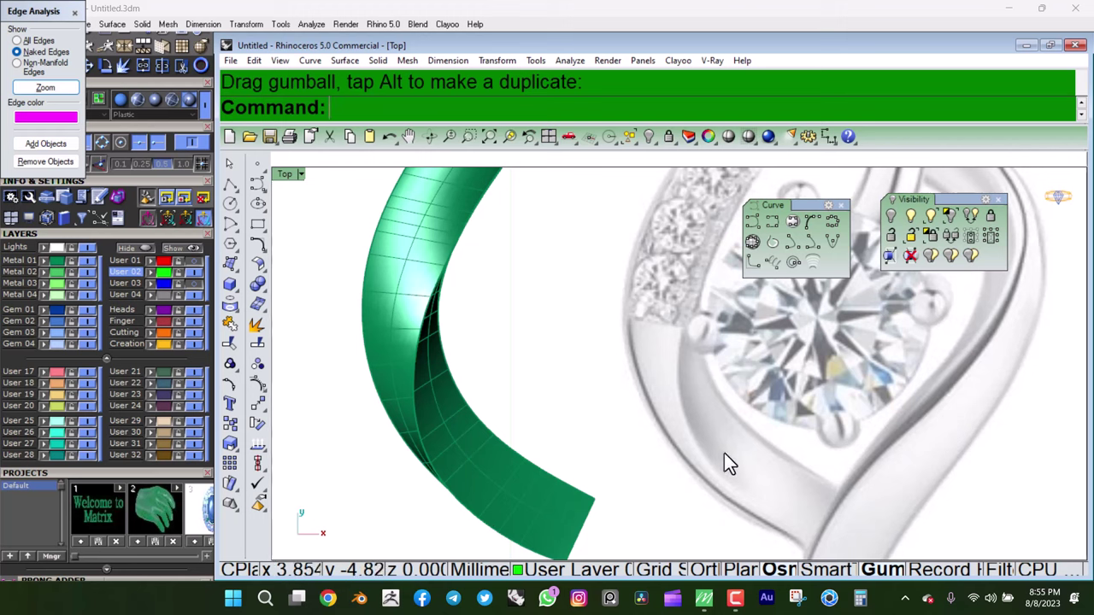
scroll(752, 510, down, 1)
scroll(684, 475, down, 1)
scroll(696, 385, up, 1)
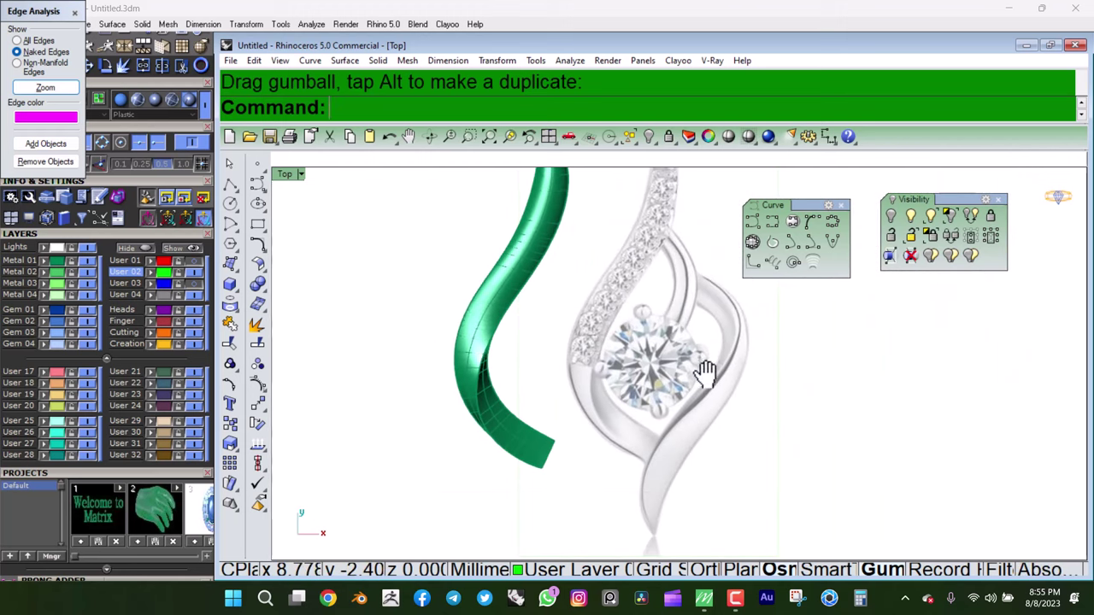
scroll(692, 415, up, 1)
scroll(645, 360, down, 1)
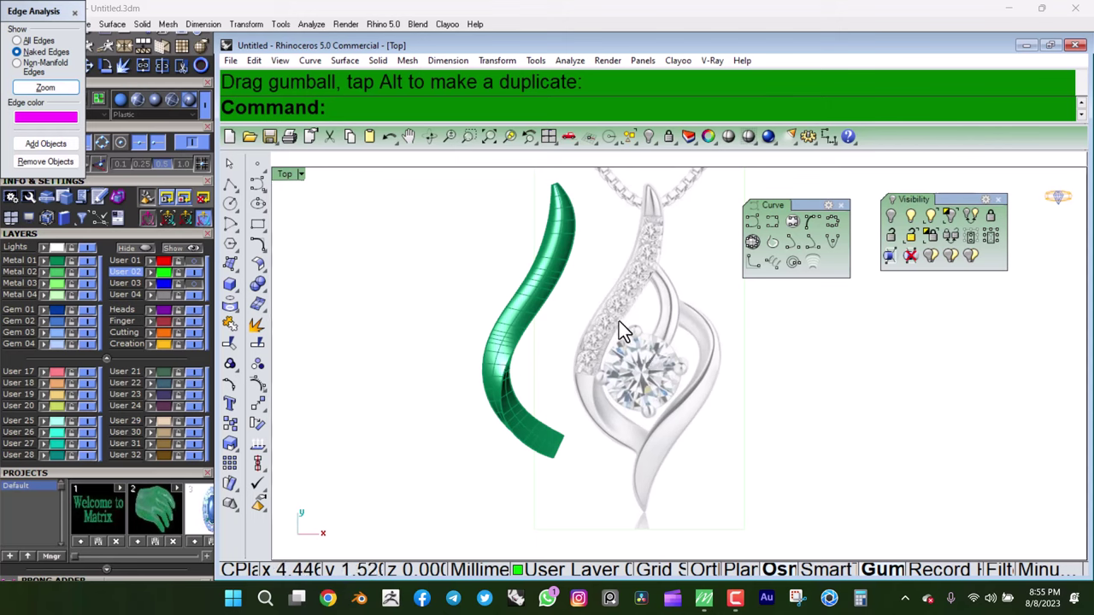
key(ctrl+z)
scroll(729, 351, up, 2)
scroll(561, 283, up, 2)
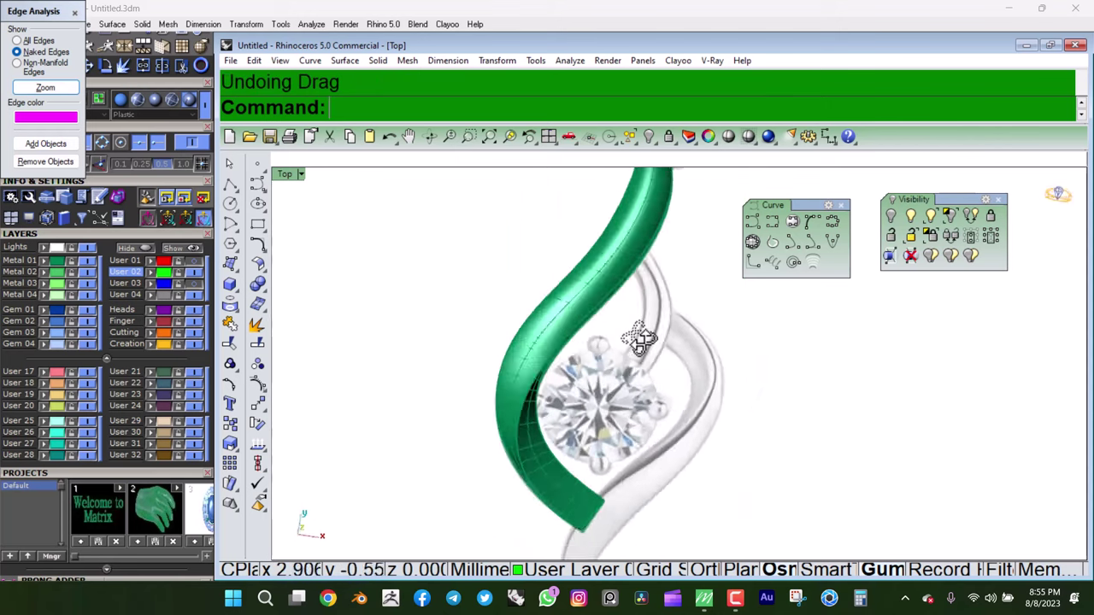
- Reveal hidden objects, show the top view in Shaded display, and select the green band
mouse_move(598, 324)
ctrl+shift+right_down()
mouse_move(627, 285)
mouse_move(901, 473)
ctrl+shift+right_up()
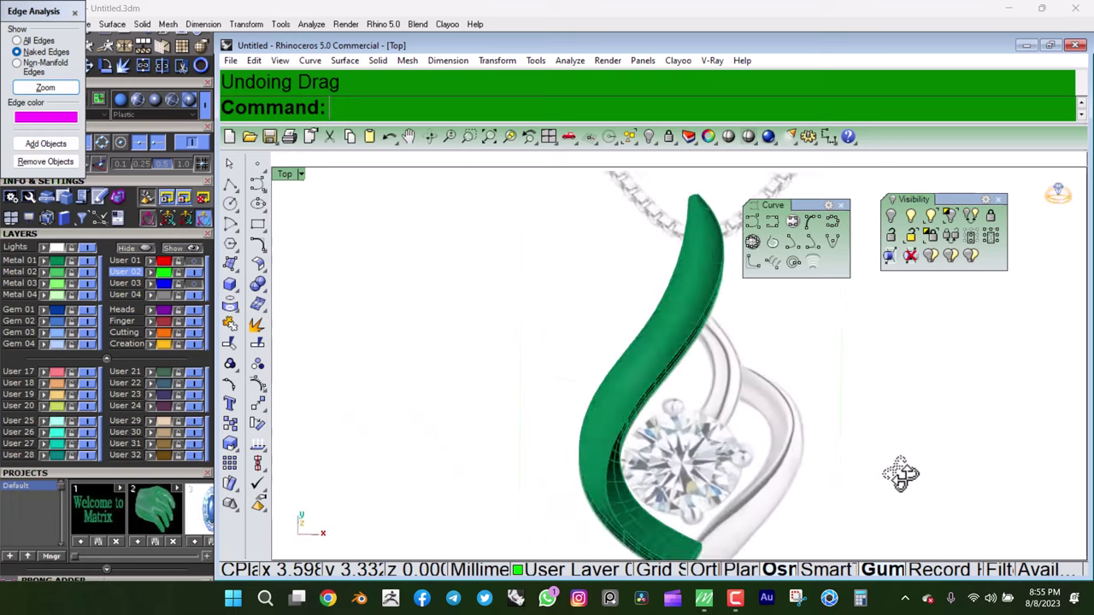
key(ctrl+F1)
right_drag(723, 412, 647, 351)
key(ctrl+alt+h)
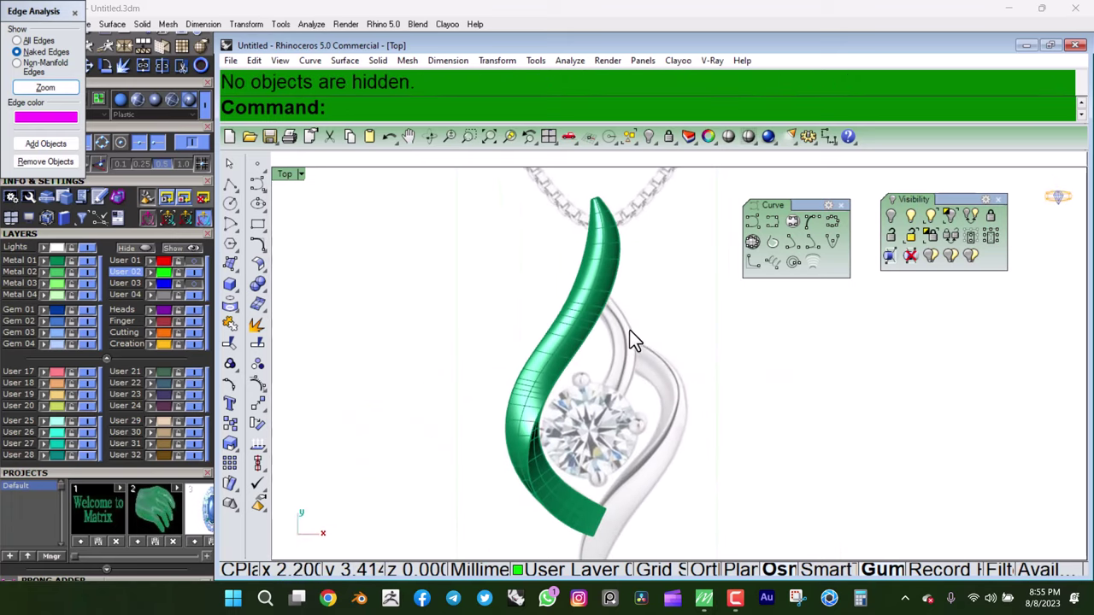
key(ctrl+alt+s)
key(ctrl+alt+h)
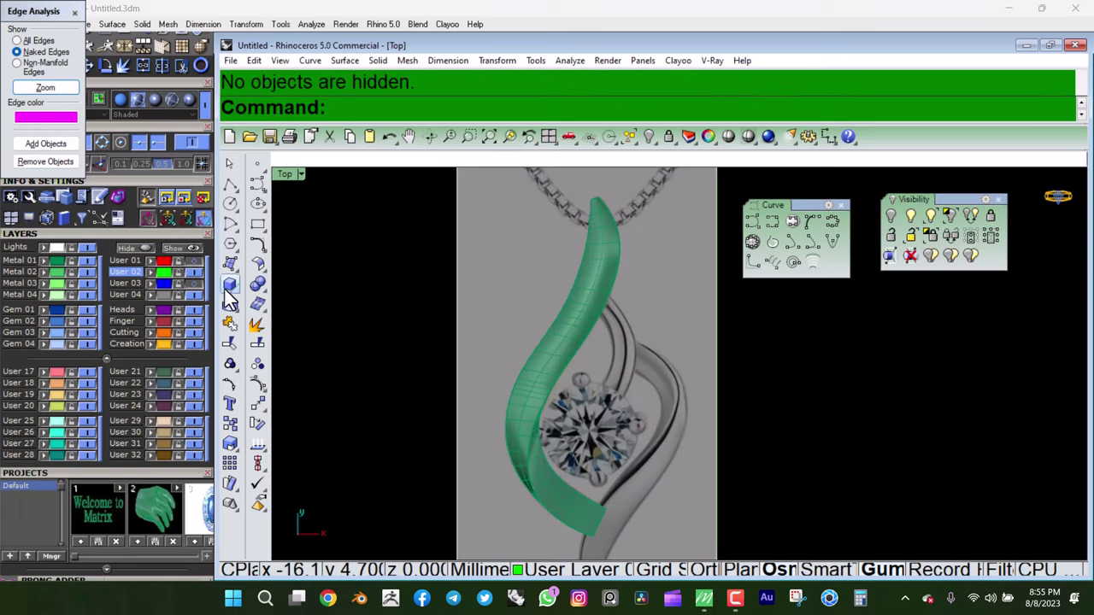
mouse_move(571, 401)
ctrl+shift+right_down()
mouse_move(701, 415)
mouse_move(606, 317)
mouse_move(614, 295)
mouse_move(786, 427)
ctrl+shift+right_up()
key(ctrl+shift+t)
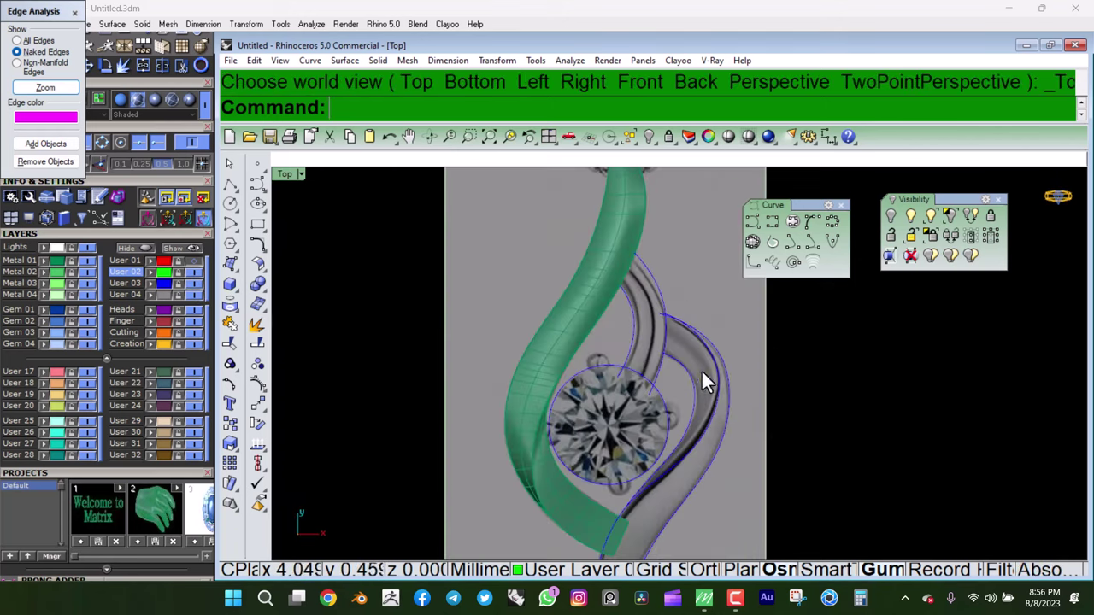
scroll(615, 338, up, 4)
scroll(666, 346, up, 2)
scroll(675, 393, down, 3)
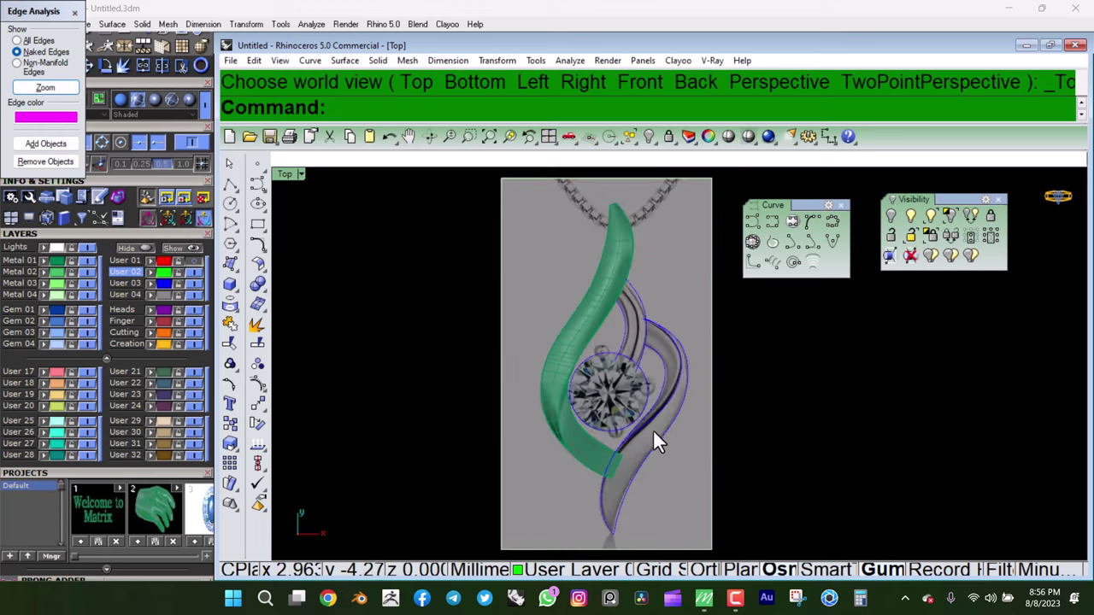
scroll(632, 341, up, 2)
click(611, 227)
- Hide the green band, and hide the Metal 04 layer holding the background picture
key(ctrl+h)
right_drag(679, 258, 651, 366)
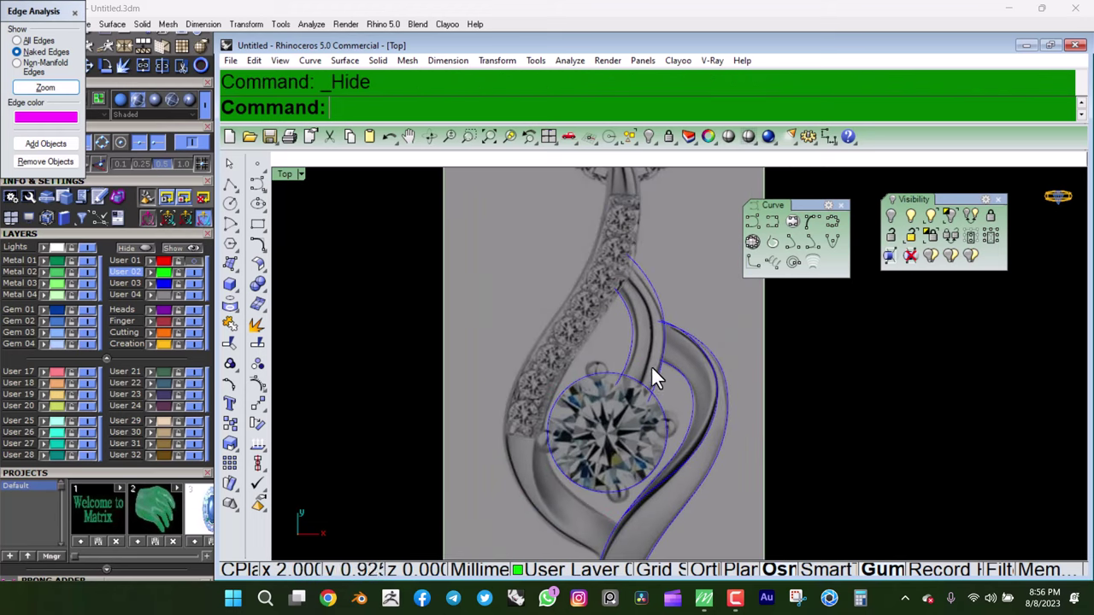
scroll(655, 311, up, 2)
drag(641, 297, 664, 317)
key(ctrl+z)
click(697, 243)
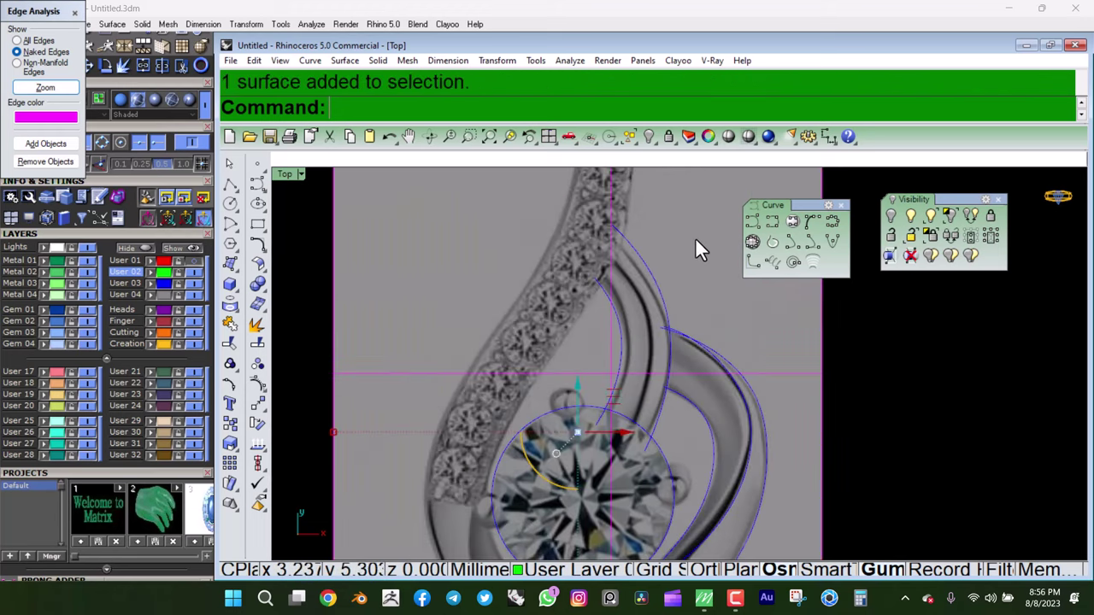
click(87, 294)
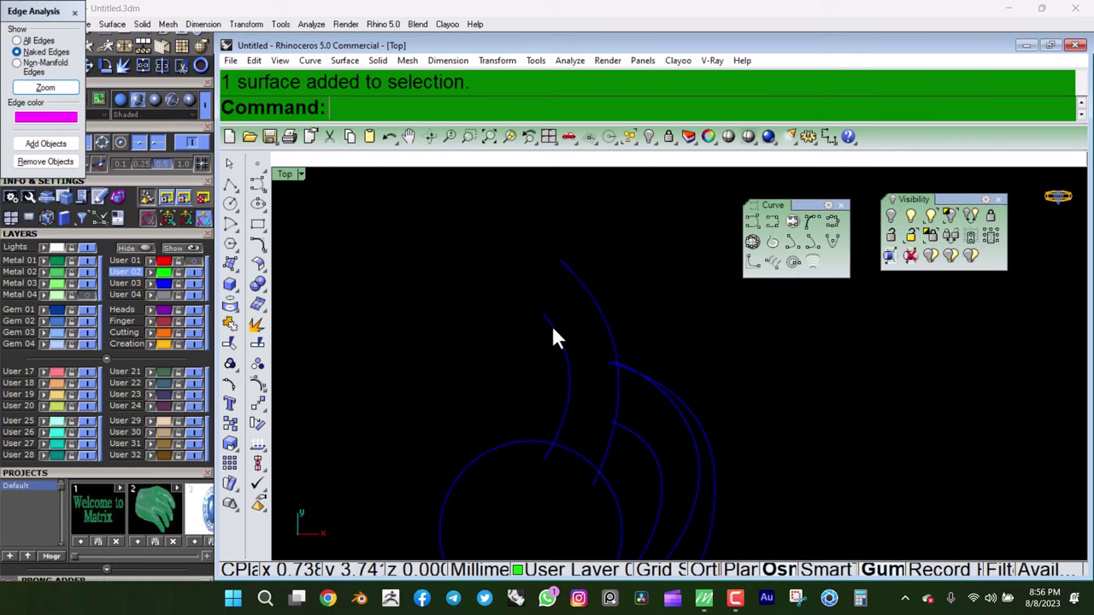
- Select the two arcs and loft a surface between them
mouse_move(611, 243)
mouse_down()
mouse_move(558, 311)
mouse_move(532, 307)
mouse_up()
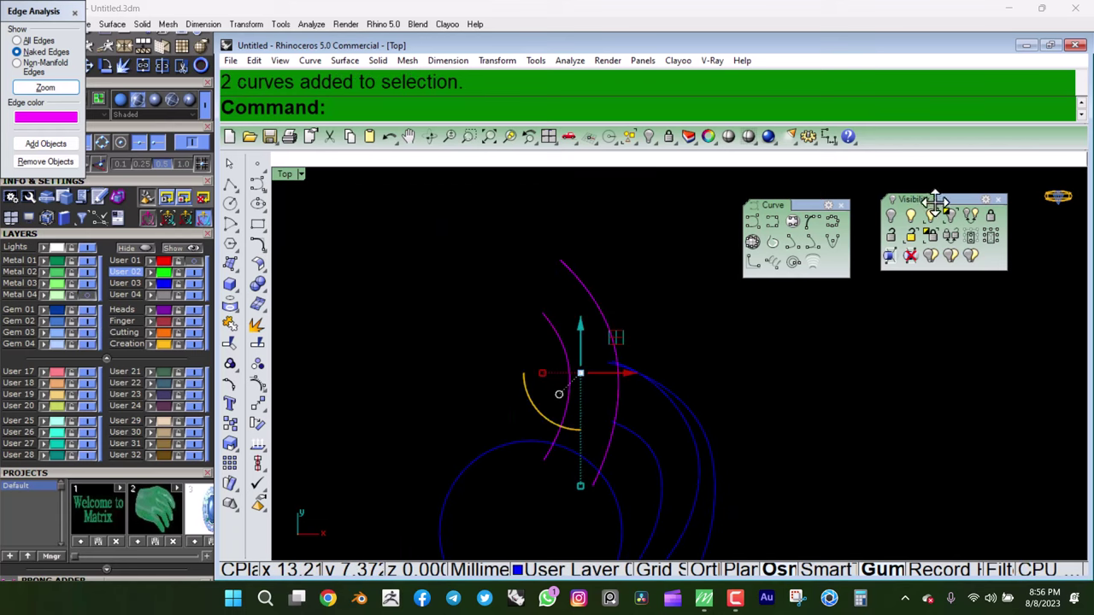
click(602, 266)
drag(602, 265, 617, 248)
right_drag(617, 248, 505, 293)
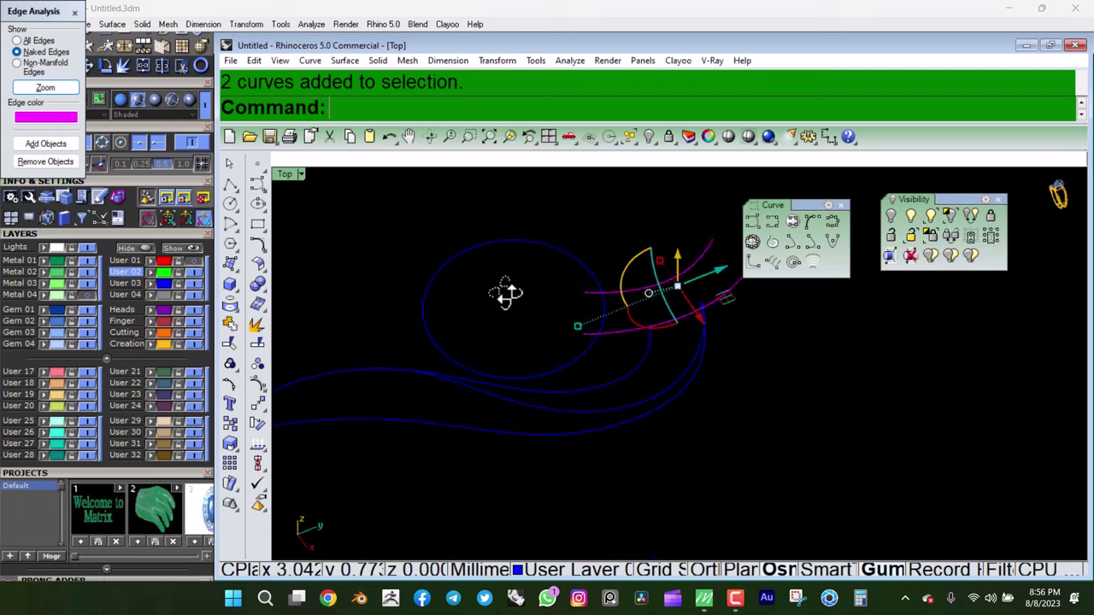
click(556, 274)
click(644, 215)
shift+click(640, 276)
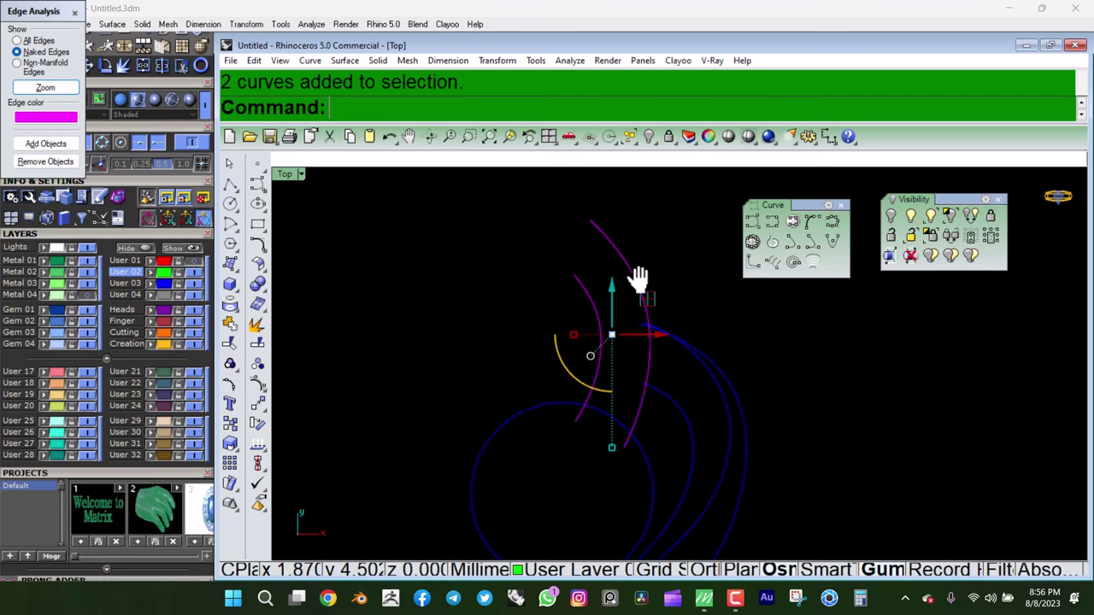
mouse_move(640, 276)
right_down()
mouse_move(678, 361)
mouse_move(632, 341)
right_up()
click(230, 263)
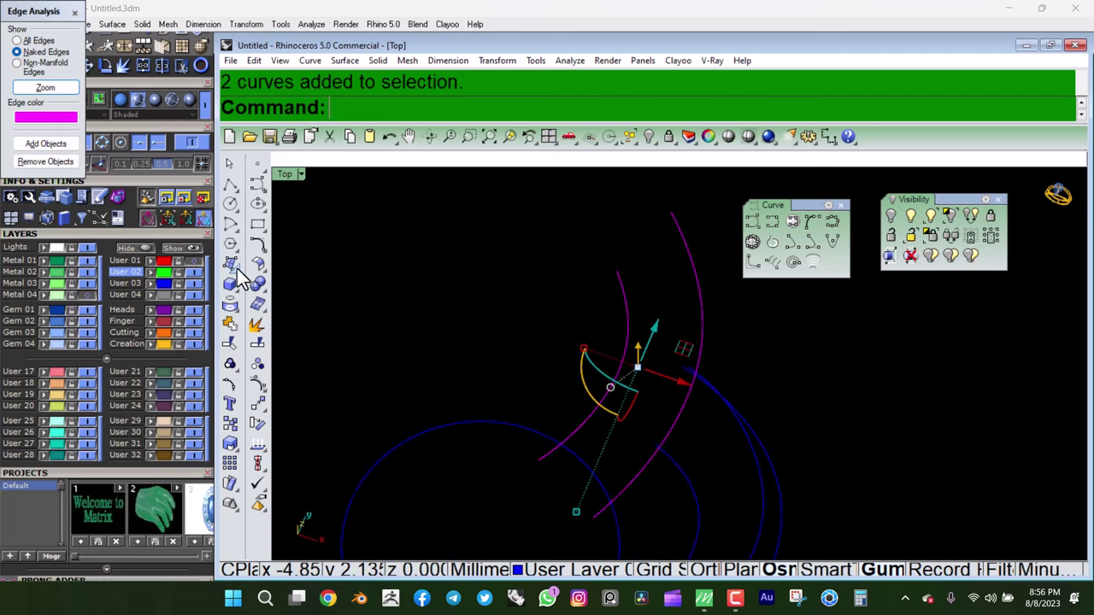
click(330, 291)
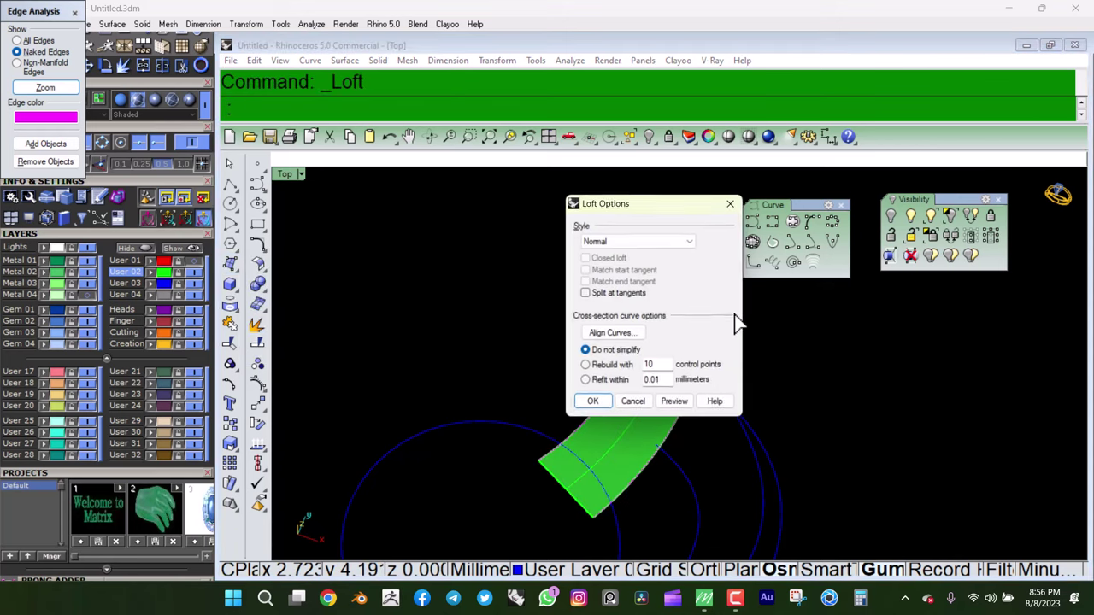
key(Return)
- Turn on the lofted surface's control points
click(675, 309)
click(257, 384)
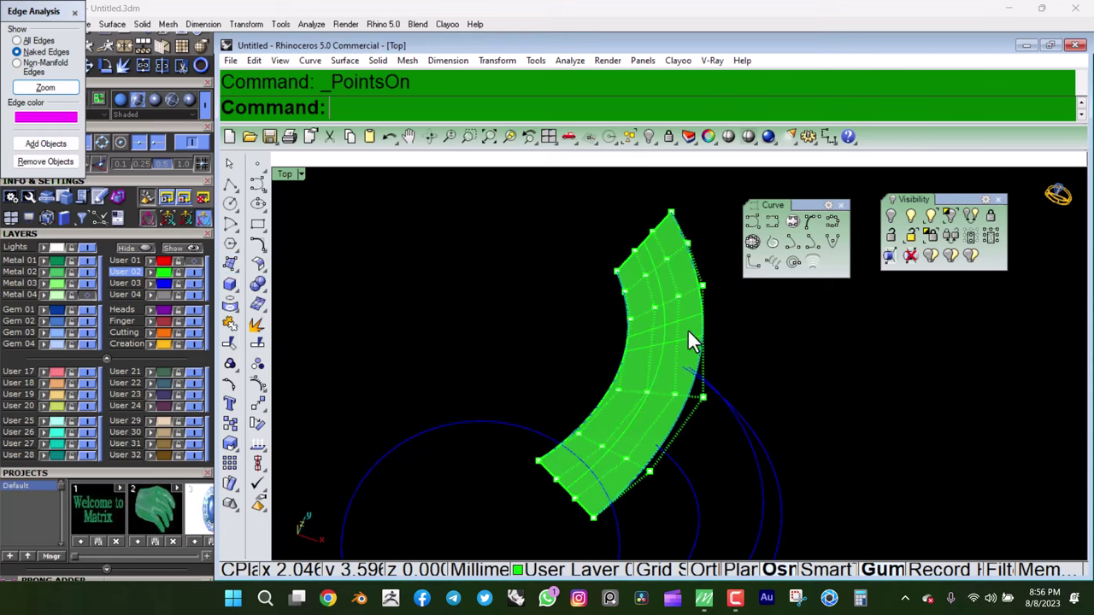
scroll(551, 247, up, 2)
scroll(661, 244, down, 1)
- Window-select two control points, then extend the selection with SelU and SelV
drag(578, 261, 650, 325)
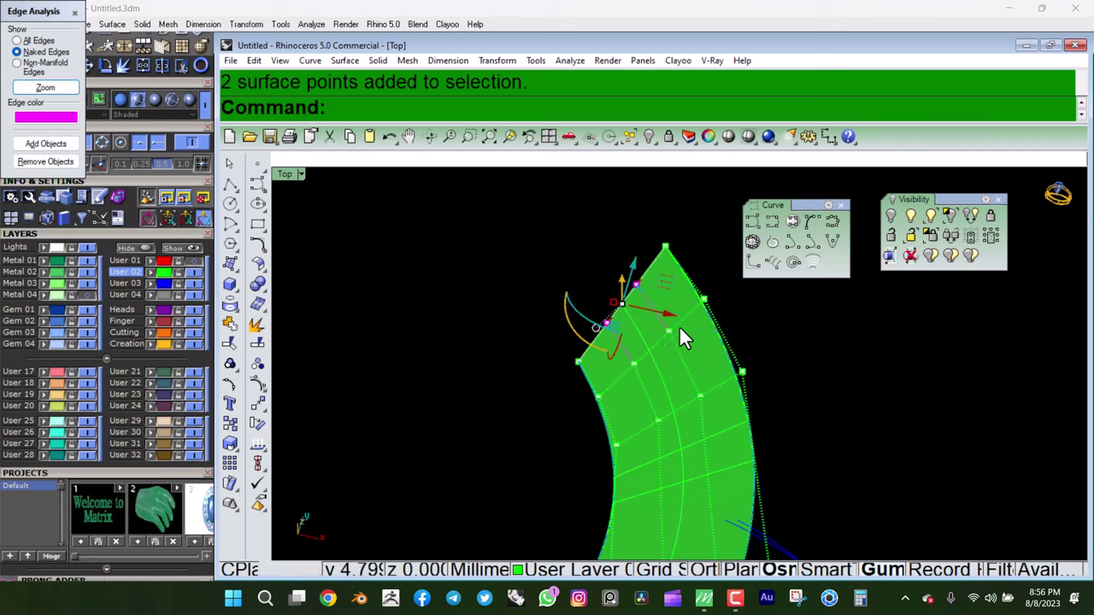
right_drag(678, 325, 634, 286)
text(se)
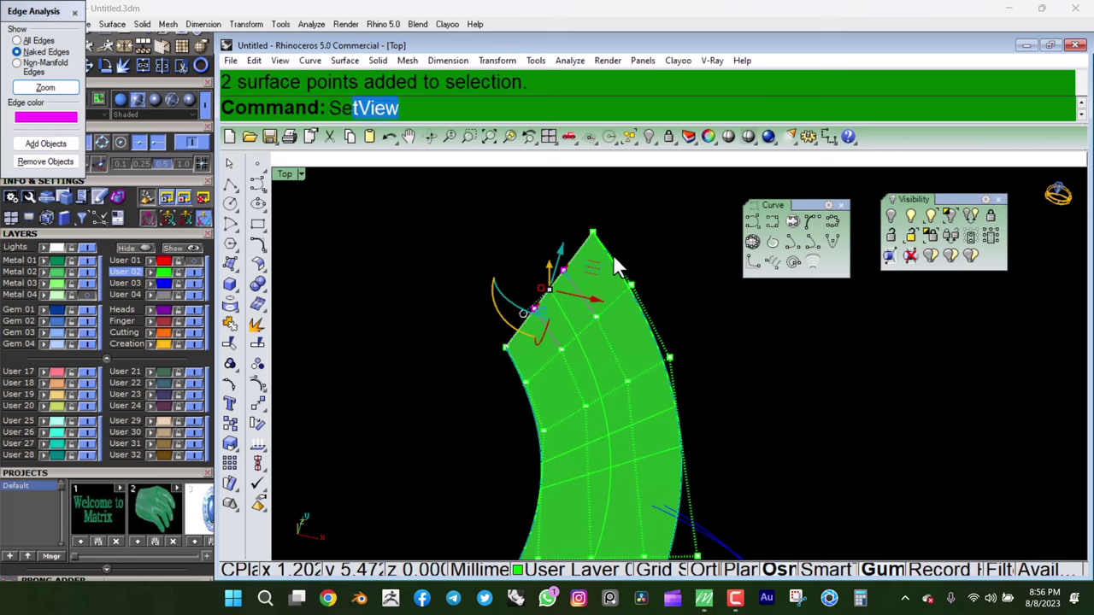
text(l)
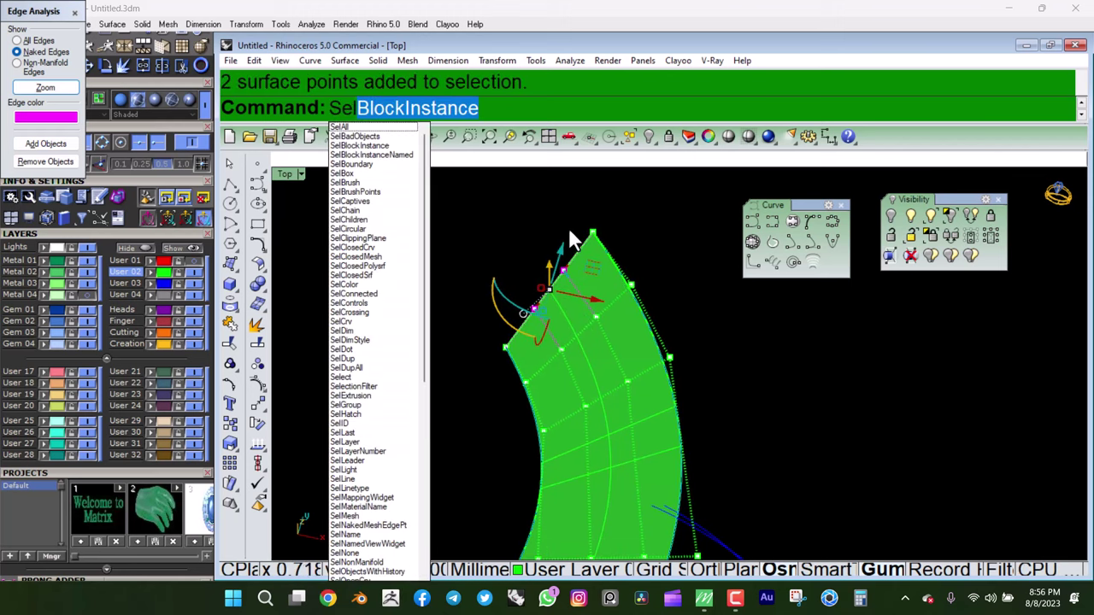
text(u)
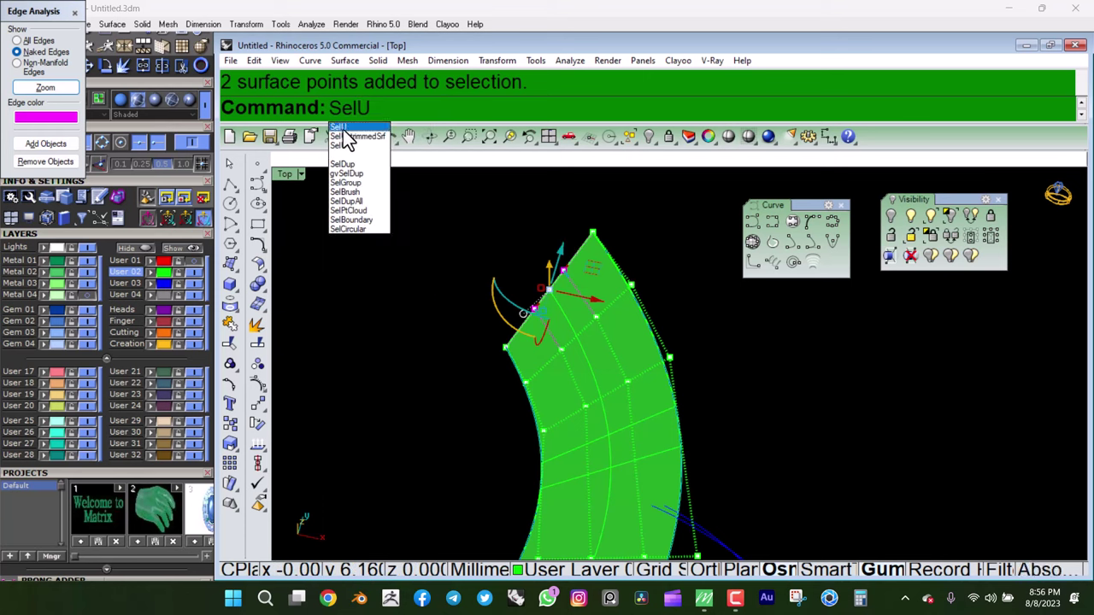
key(Return)
drag(516, 230, 570, 309)
text(se)
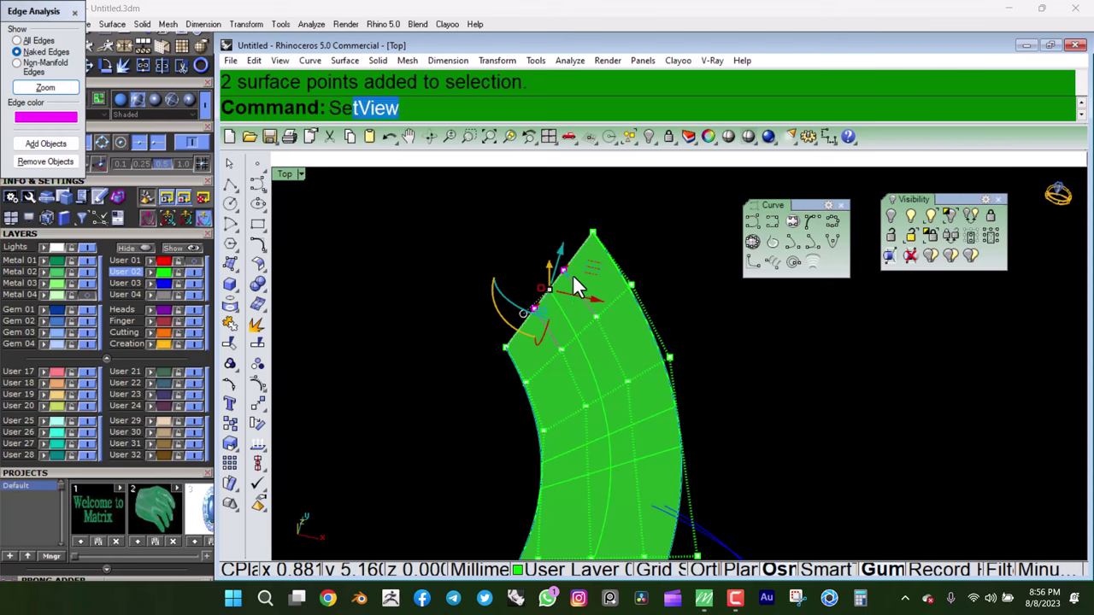
text(lv)
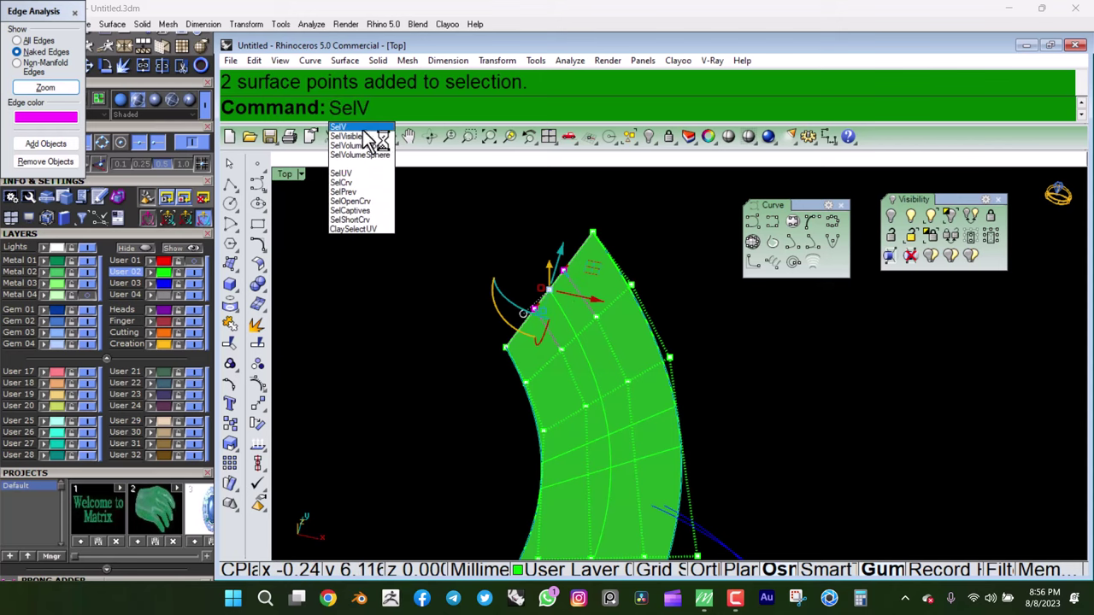
key(Return)
right_drag(556, 248, 564, 221)
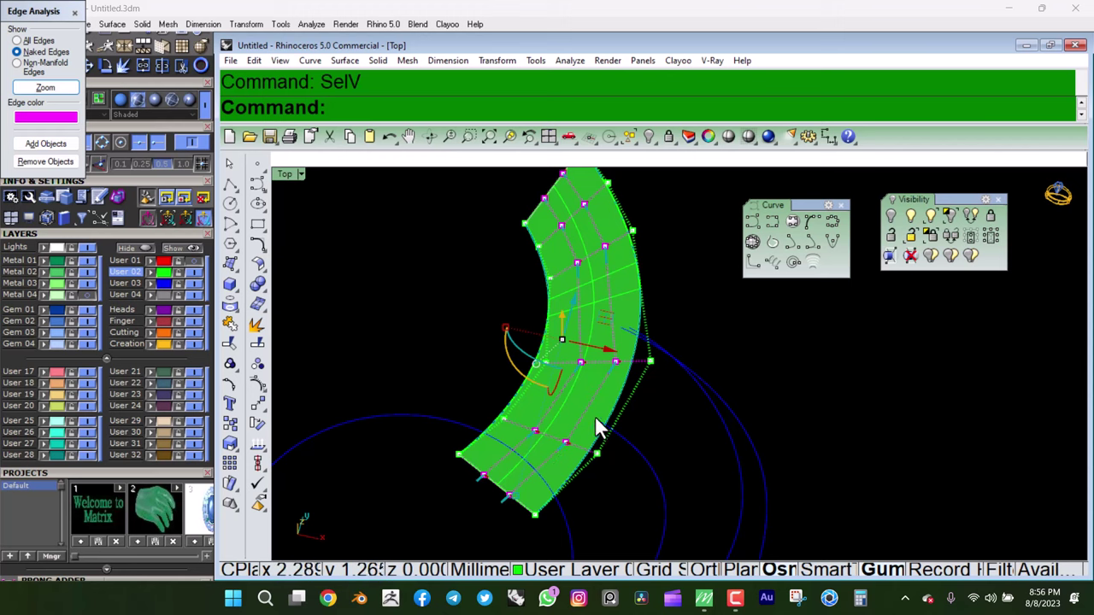
- Lift the selected control points with the gumball Z arrow to arch the band, then select the surface
right_drag(599, 427, 581, 376)
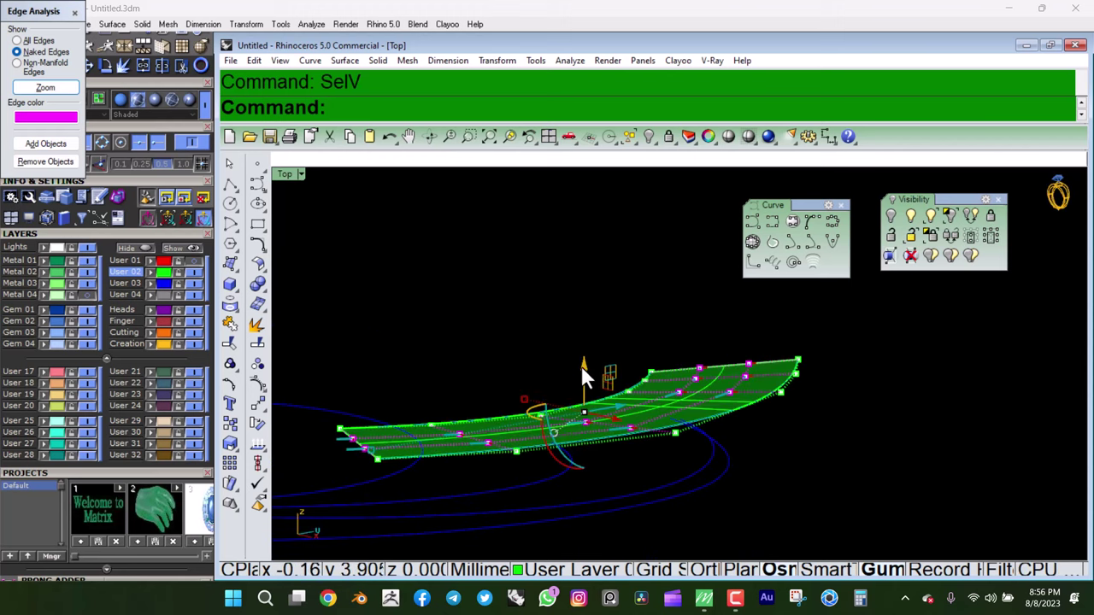
mouse_move(581, 368)
mouse_down()
mouse_move(592, 315)
mouse_move(614, 355)
mouse_up()
drag(582, 311, 610, 324)
mouse_move(610, 325)
right_down()
mouse_move(697, 342)
mouse_move(749, 331)
right_up()
drag(606, 328, 614, 326)
right_drag(615, 326, 652, 277)
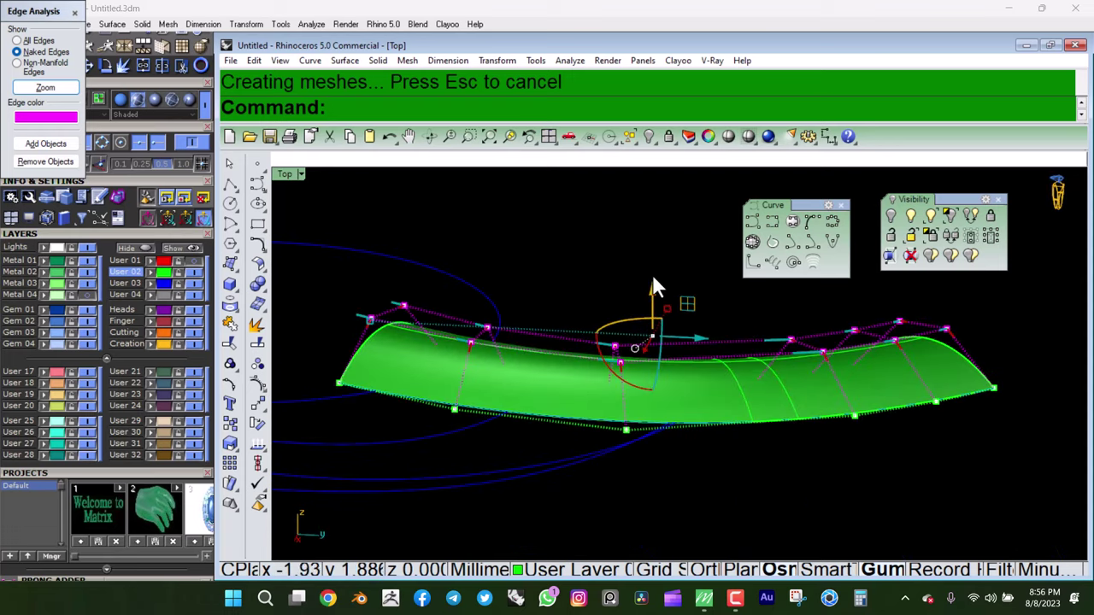
drag(652, 282, 652, 290)
mouse_move(652, 291)
right_down()
mouse_move(655, 342)
mouse_move(496, 330)
mouse_move(723, 378)
right_up()
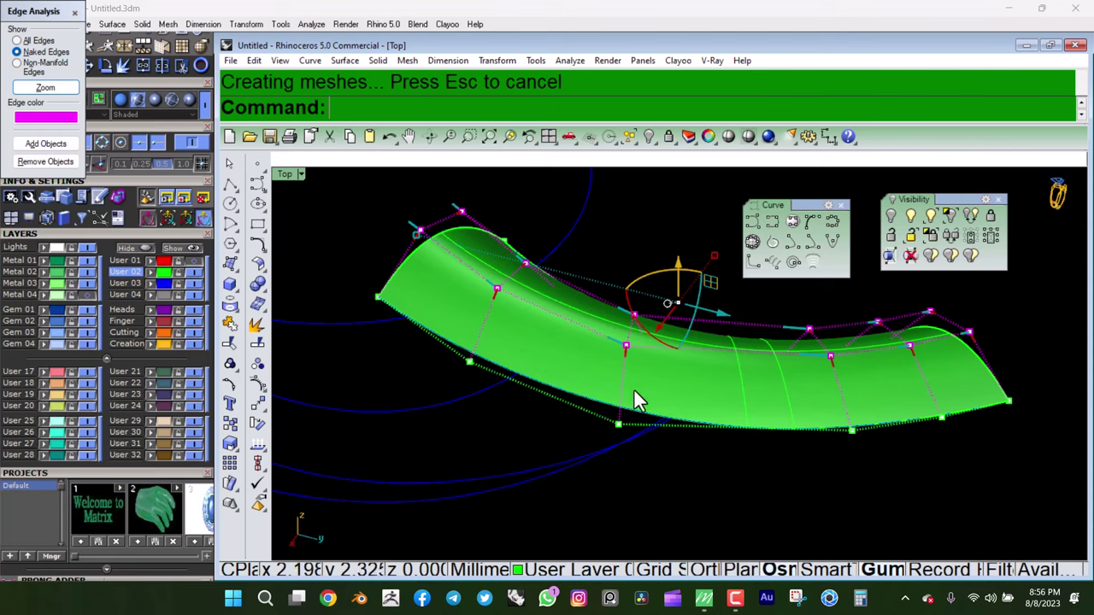
mouse_move(634, 399)
right_down()
mouse_move(696, 350)
mouse_move(655, 402)
mouse_move(604, 322)
mouse_move(609, 266)
mouse_move(597, 334)
mouse_move(624, 354)
mouse_move(652, 313)
mouse_move(520, 325)
mouse_move(543, 344)
mouse_move(630, 366)
mouse_move(642, 330)
mouse_move(676, 310)
mouse_move(667, 343)
mouse_move(632, 350)
right_up()
click(610, 286)
- Extrude the arched surface into a taller 0.8-thick solid and delete the original surface
click(229, 265)
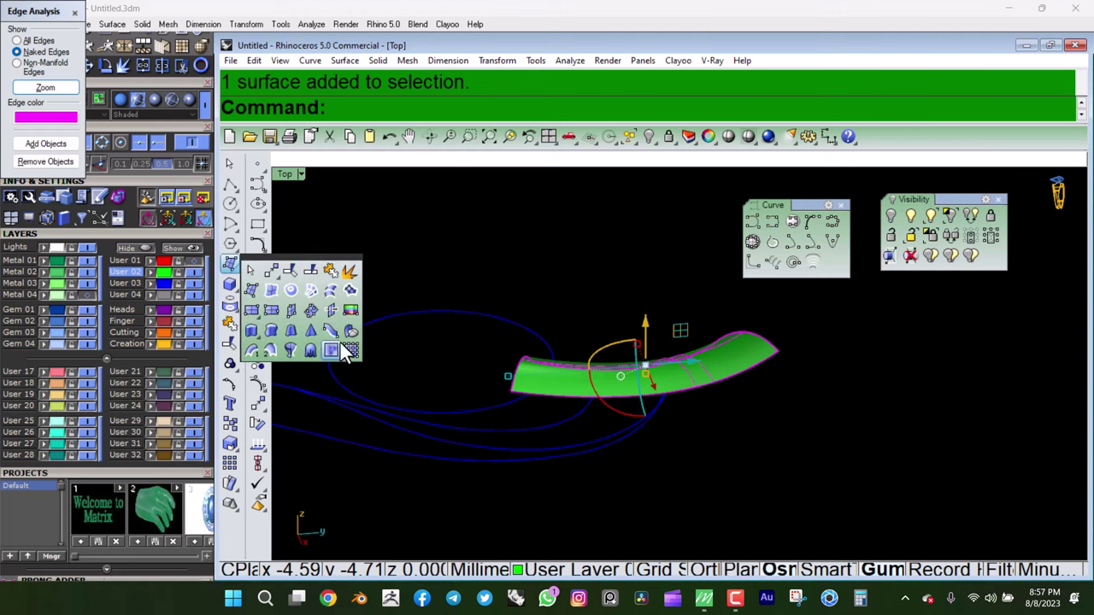
click(229, 284)
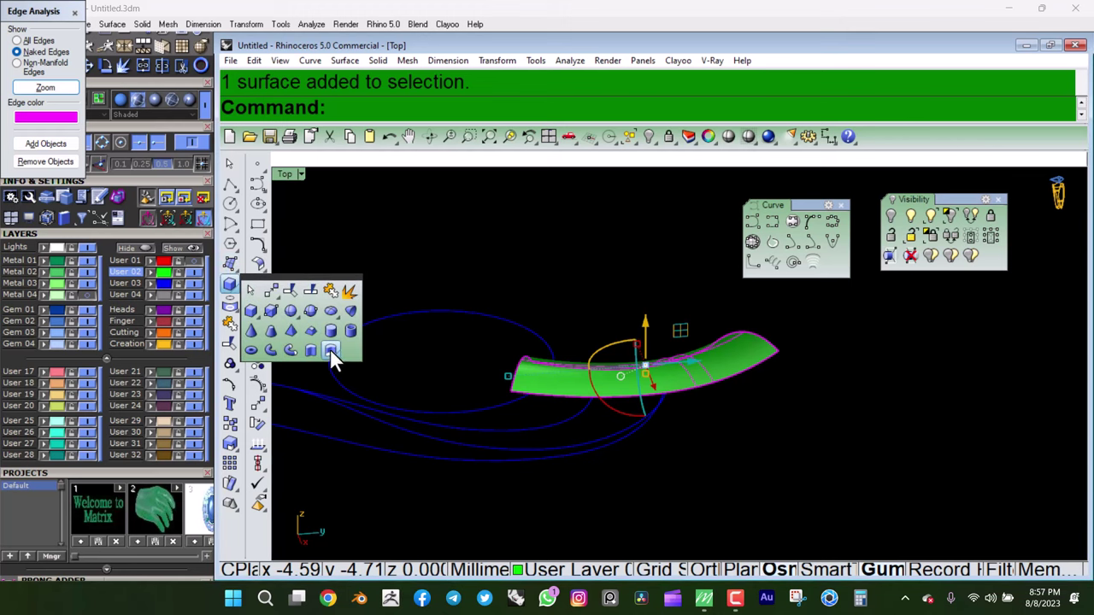
click(332, 350)
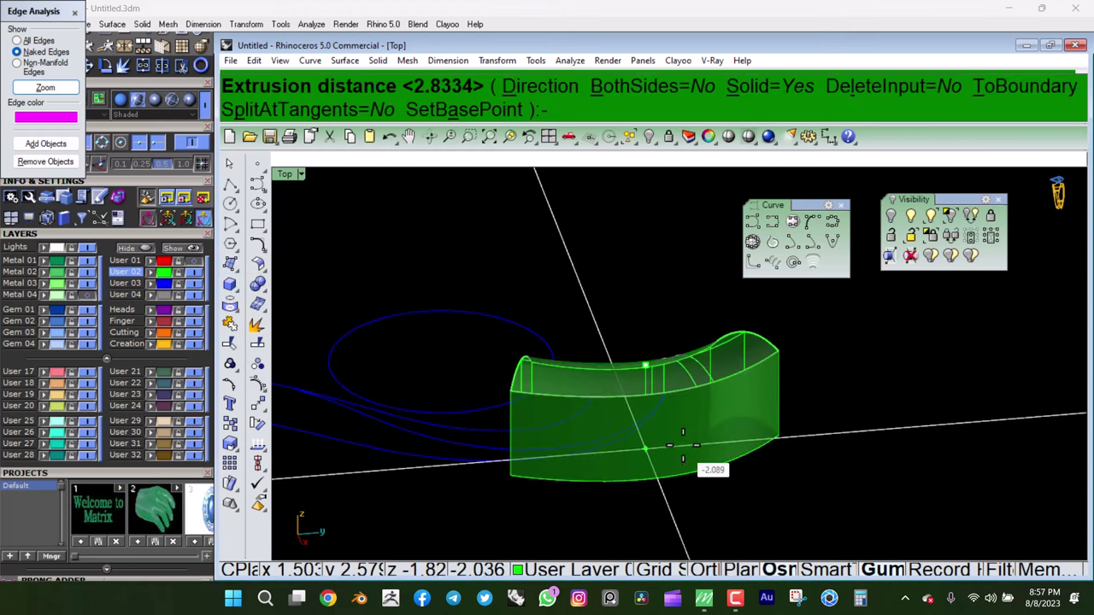
click(682, 444)
key(Delete)
mouse_move(691, 417)
right_down()
mouse_move(607, 243)
mouse_move(610, 505)
mouse_move(752, 393)
mouse_move(940, 398)
mouse_move(690, 436)
right_up()
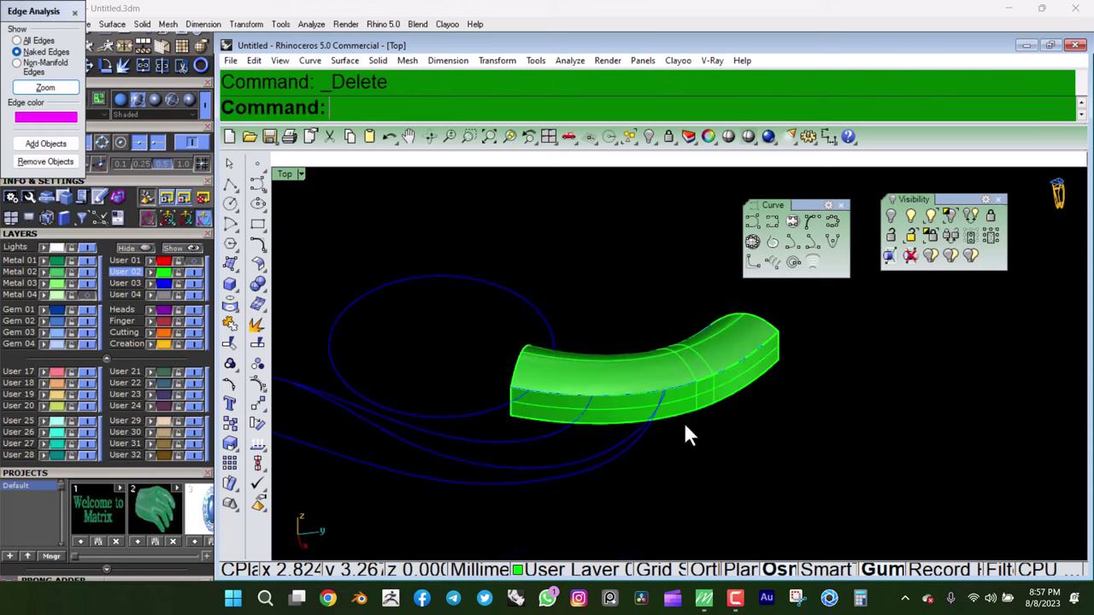
mouse_move(498, 242)
right_down()
mouse_move(732, 444)
mouse_move(752, 420)
right_up()
key(ctrl+z)
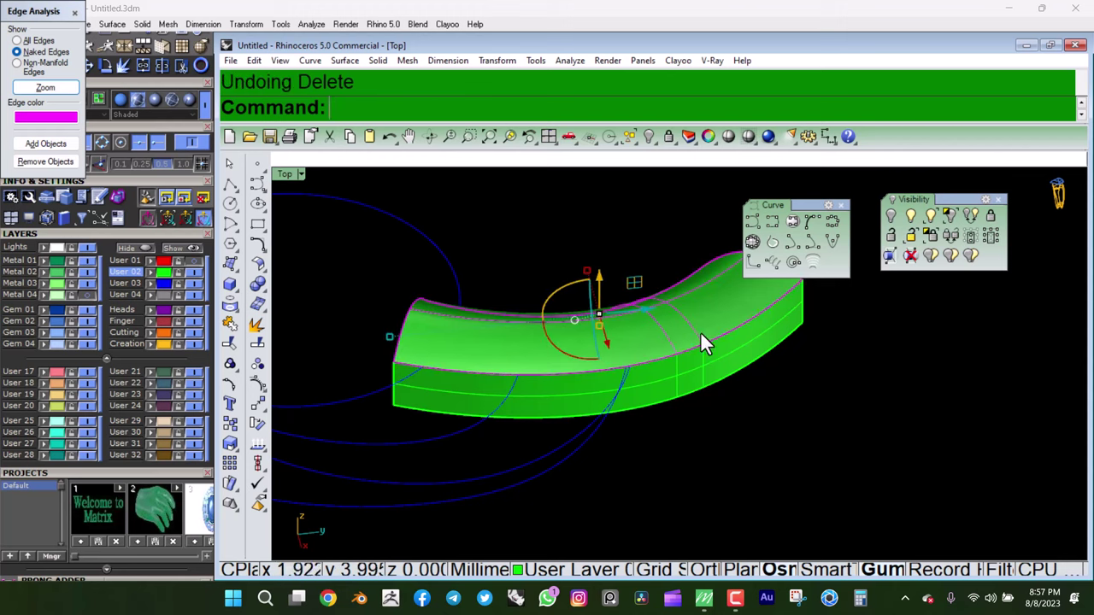
key(ctrl+z)
key(Return)
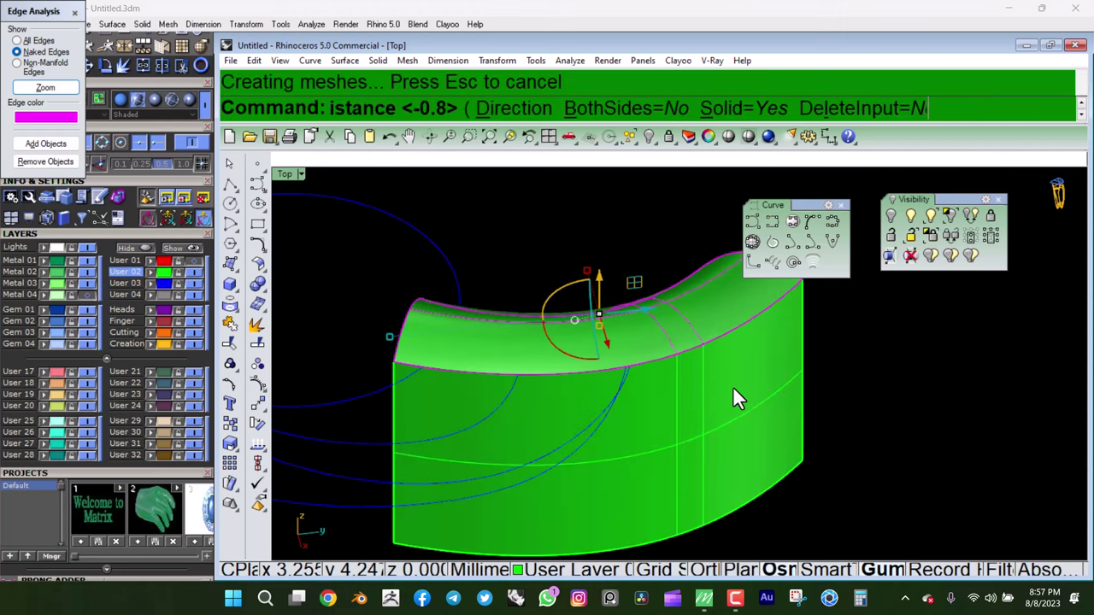
key(Return)
key(Delete)
right_drag(739, 418, 627, 188)
mouse_move(664, 308)
right_down()
mouse_move(551, 598)
mouse_move(547, 222)
mouse_move(605, 193)
mouse_move(671, 402)
mouse_move(598, 379)
mouse_move(679, 376)
right_up()
- In Front view, draw a horizontal line across the top of the solid
key(ctrl+F2)
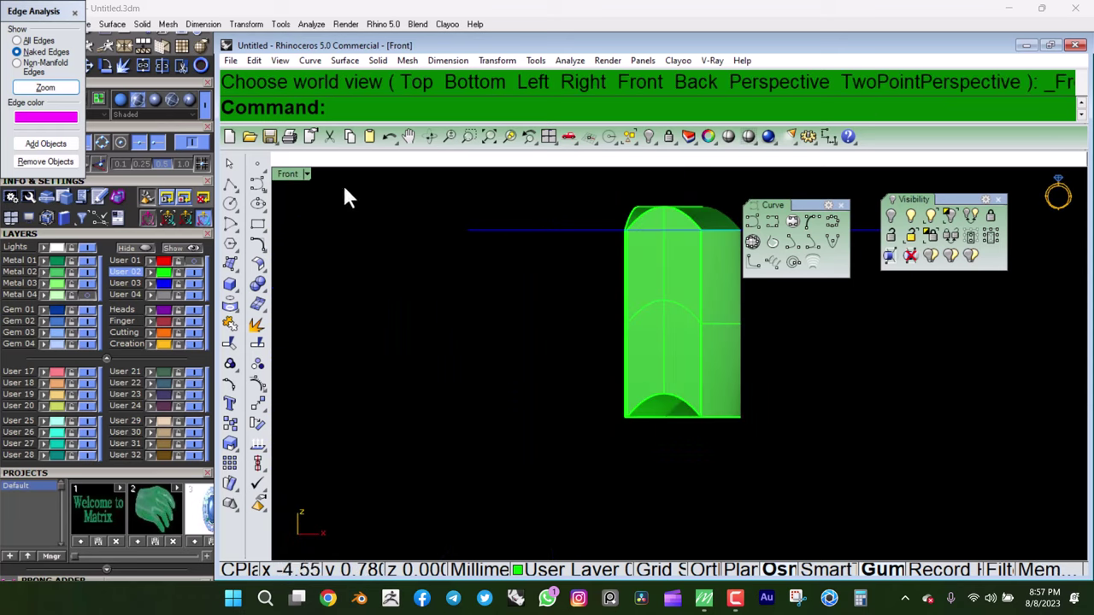
click(229, 185)
right_drag(643, 305, 557, 403)
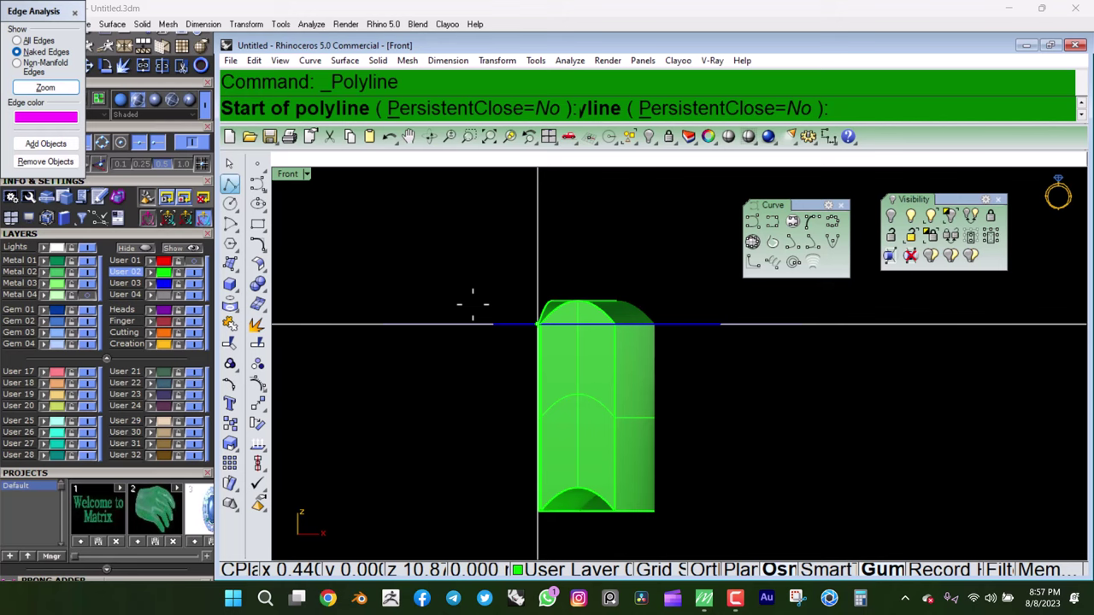
click(427, 299)
click(934, 299)
key(Return)
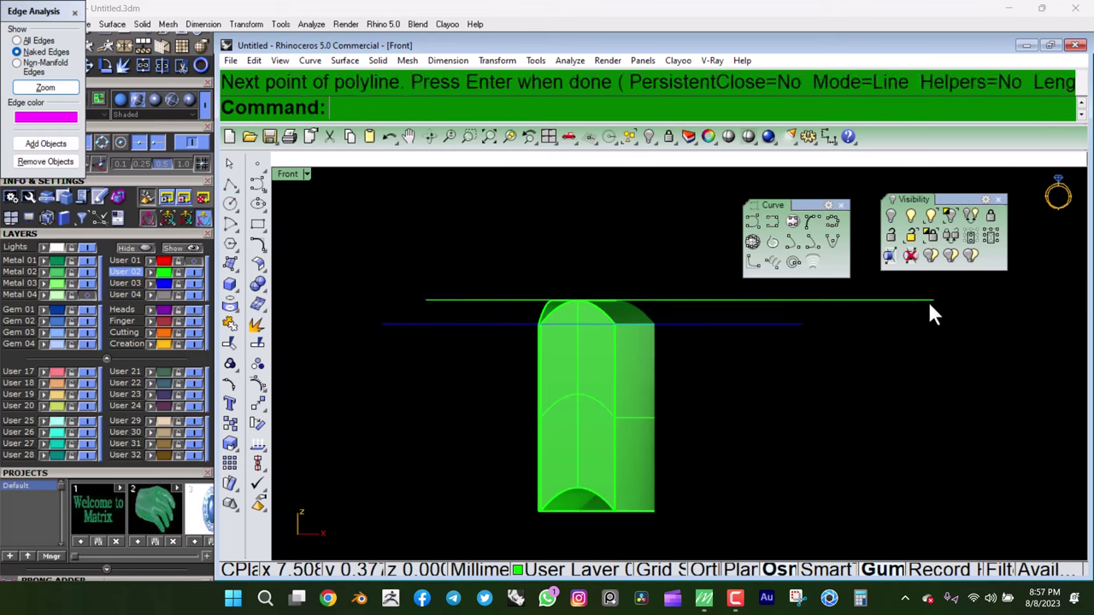
- Move the horizontal line lower across the solid
click(722, 299)
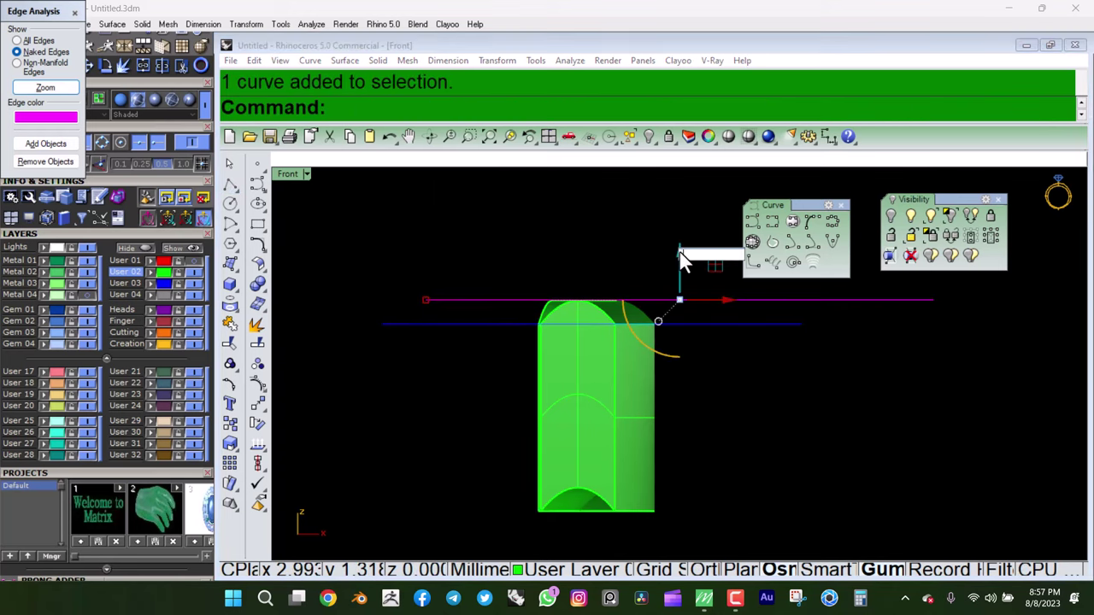
key(alt+Down)
scroll(664, 362, up, 1)
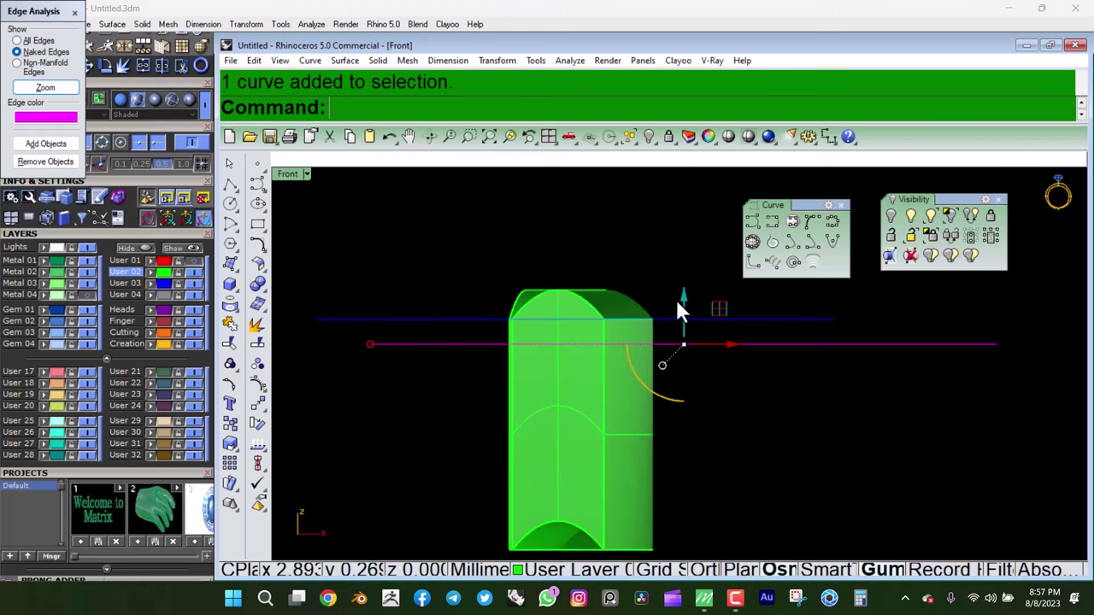
drag(681, 306, 687, 322)
- Wire-cut the solid with the line, keeping the thin arched band, then delete the line
click(542, 357)
text(wi)
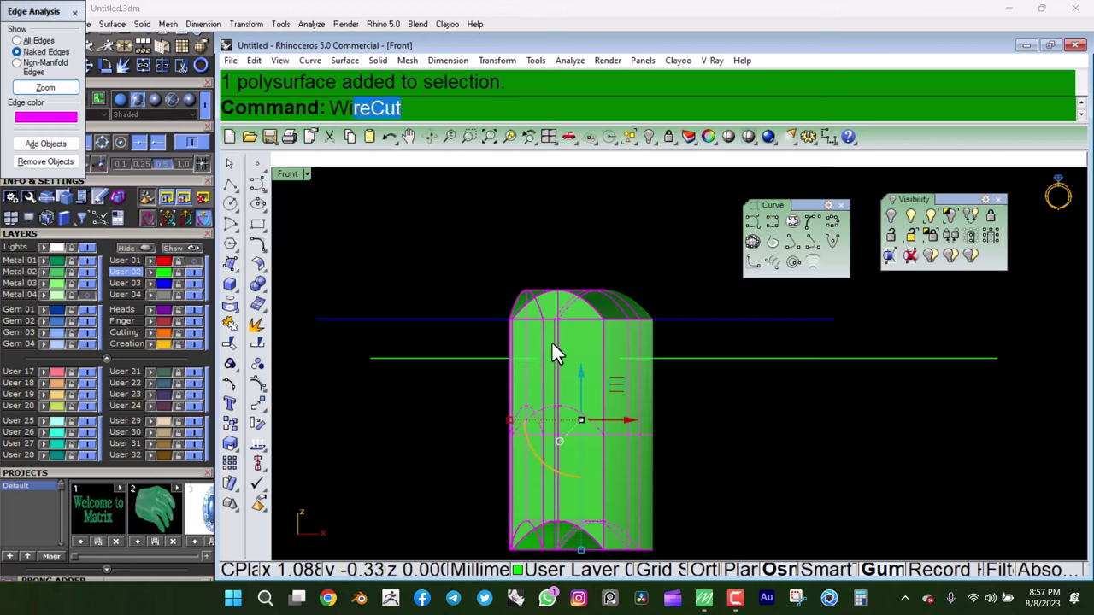
key(Return)
click(769, 358)
key(Return)
click(629, 334)
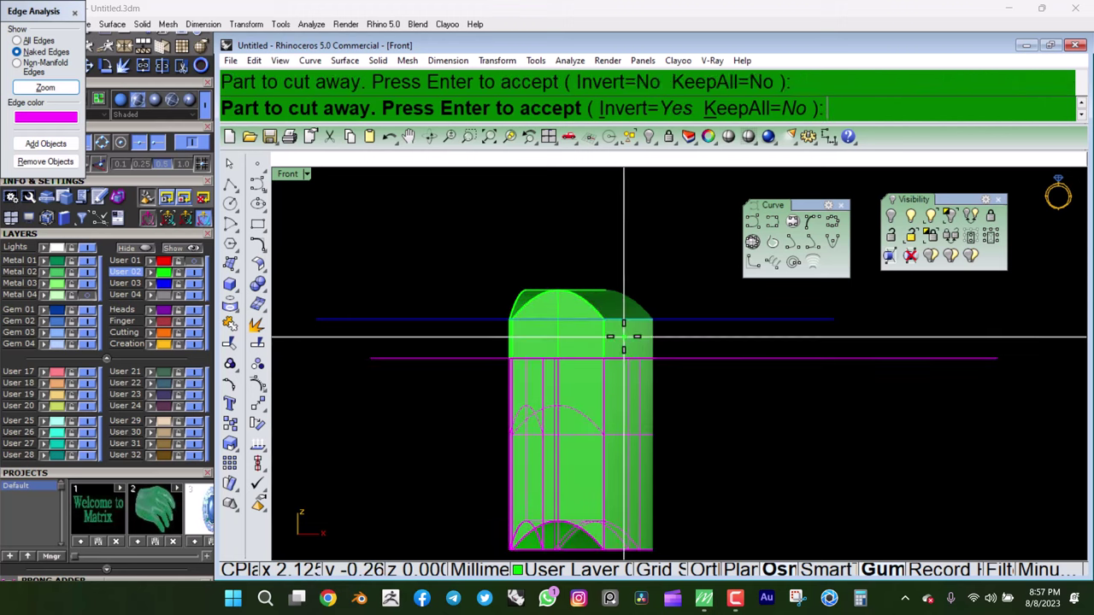
key(Return)
click(812, 359)
key(Delete)
- Inspect the trimmed arched band from several angles and select it
mouse_move(622, 348)
ctrl+shift+right_down()
mouse_move(663, 313)
mouse_move(624, 334)
mouse_move(586, 188)
mouse_move(706, 469)
mouse_move(669, 408)
mouse_move(420, 476)
mouse_move(420, 286)
ctrl+shift+right_up()
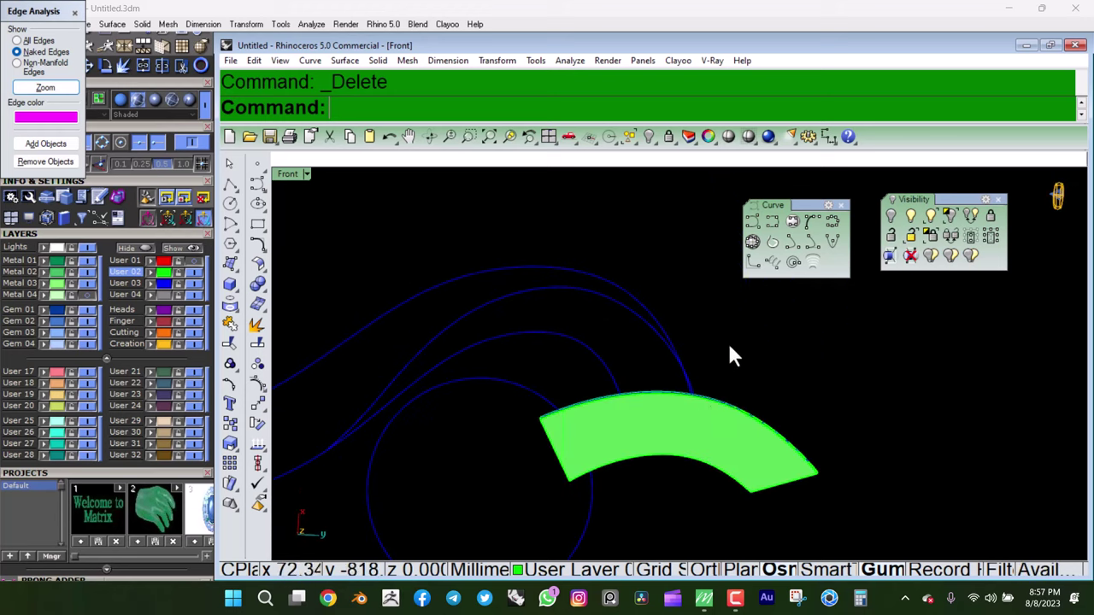
mouse_move(727, 354)
ctrl+shift+right_down()
mouse_move(714, 534)
mouse_move(726, 227)
mouse_move(644, 466)
mouse_move(736, 402)
mouse_move(737, 207)
mouse_move(769, 515)
mouse_move(745, 147)
ctrl+shift+right_up()
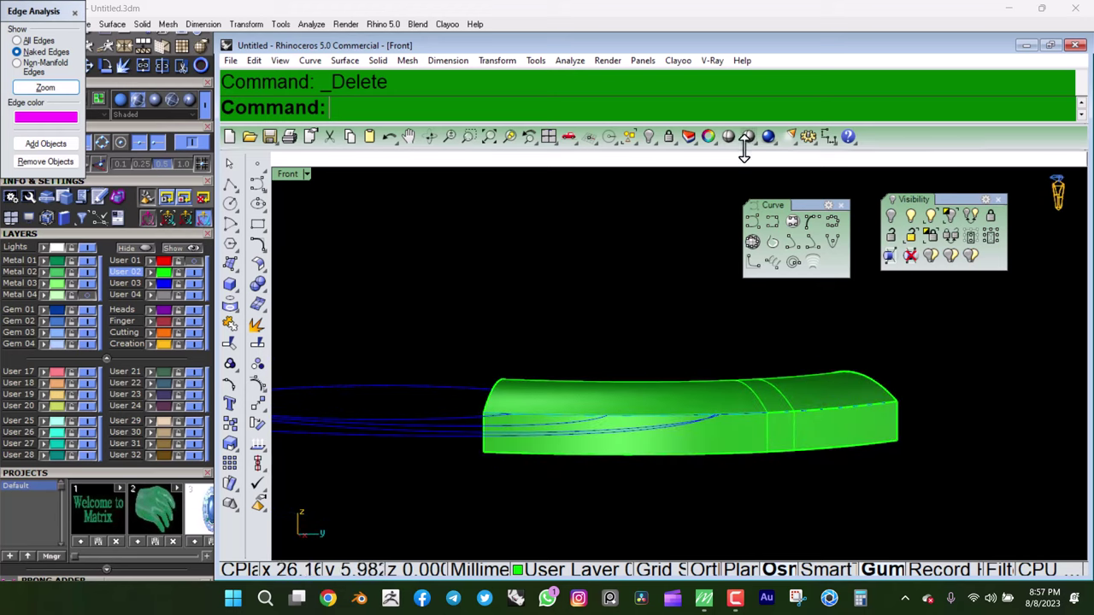
mouse_move(647, 428)
ctrl+shift+right_down()
mouse_move(923, 415)
mouse_move(693, 476)
mouse_move(608, 362)
mouse_move(614, 179)
mouse_move(626, 470)
mouse_move(617, 421)
ctrl+shift+right_up()
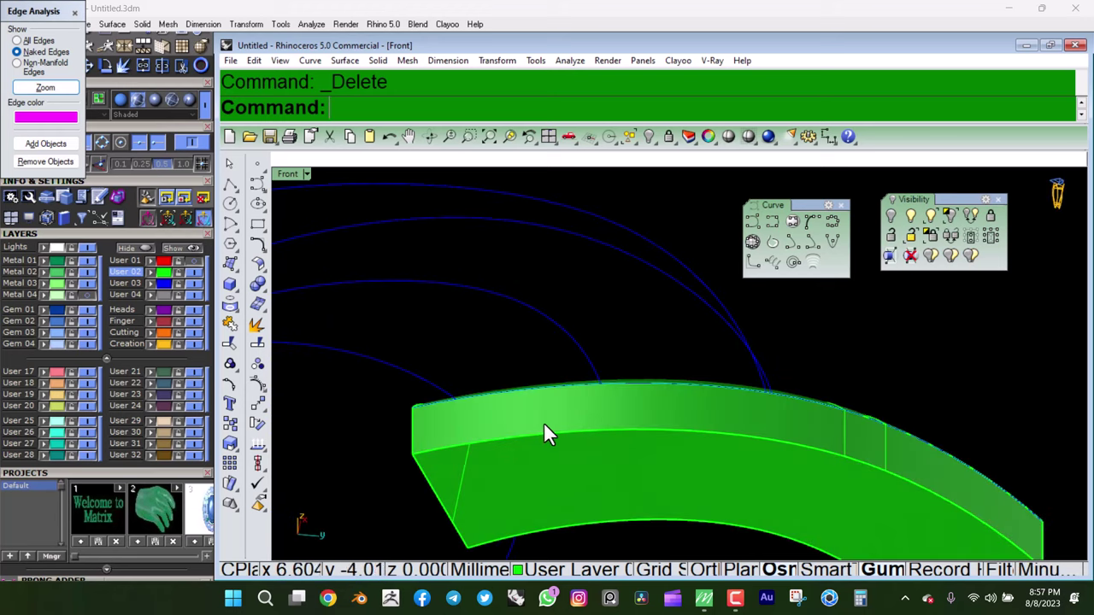
mouse_move(544, 423)
ctrl+shift+right_down()
mouse_move(749, 381)
mouse_move(867, 515)
mouse_move(943, 525)
mouse_move(676, 518)
mouse_move(818, 382)
mouse_move(598, 379)
mouse_move(780, 463)
ctrl+shift+right_up()
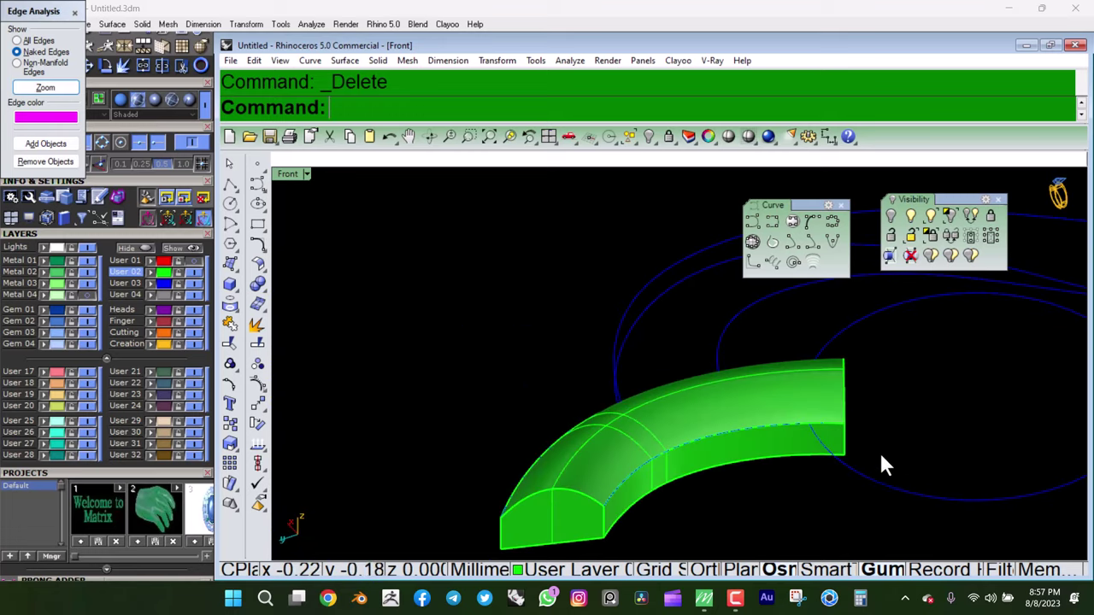
mouse_move(743, 314)
ctrl+shift+right_down()
mouse_move(835, 442)
mouse_move(717, 398)
mouse_move(732, 385)
mouse_move(717, 329)
mouse_move(716, 241)
mouse_move(786, 349)
mouse_move(947, 378)
mouse_move(690, 380)
mouse_move(735, 390)
mouse_move(772, 378)
mouse_move(689, 373)
mouse_move(690, 423)
ctrl+shift+right_up()
click(714, 411)
- In Top view, unhide the S-shaped pendant band
key(ctrl+F1)
key(ctrl+shift+h)
click(655, 326)
key(Return)
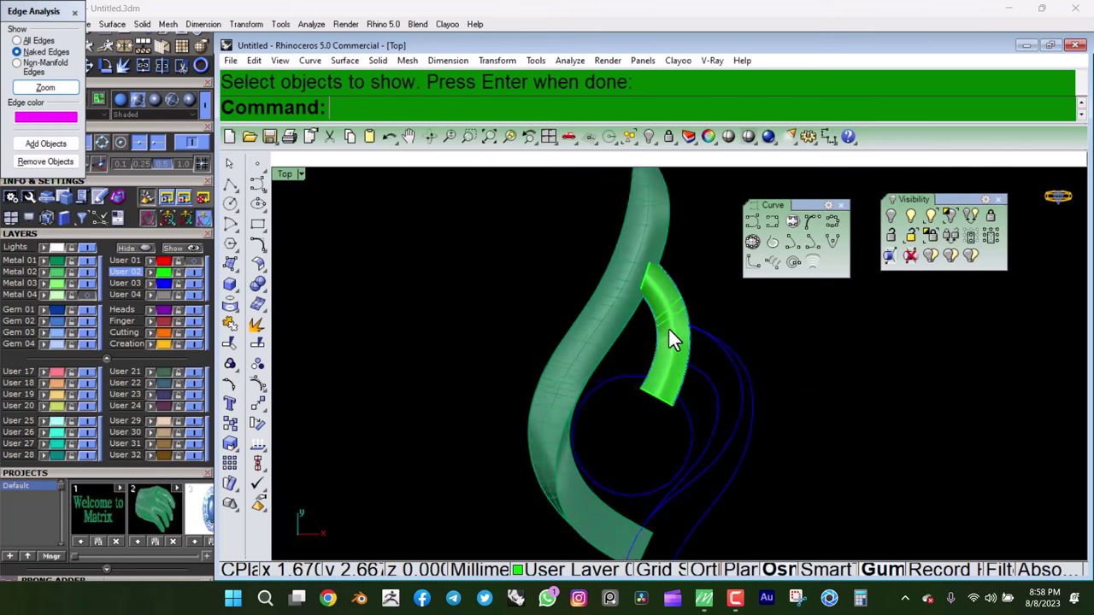
- Lower the small arched band with the gumball so it sits beside the S band
click(668, 327)
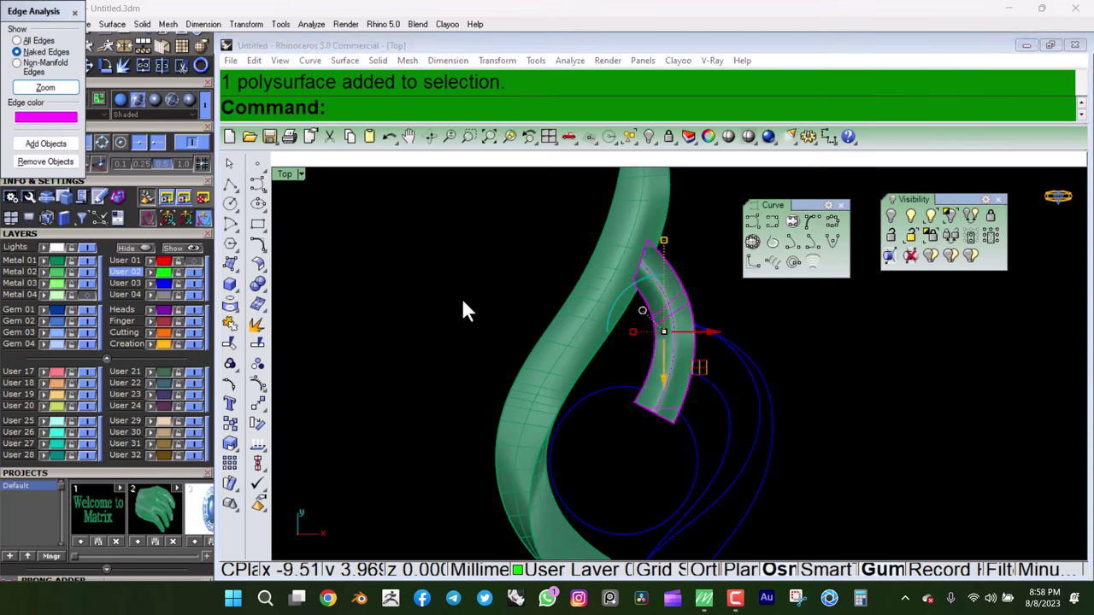
right_drag(464, 311, 658, 296)
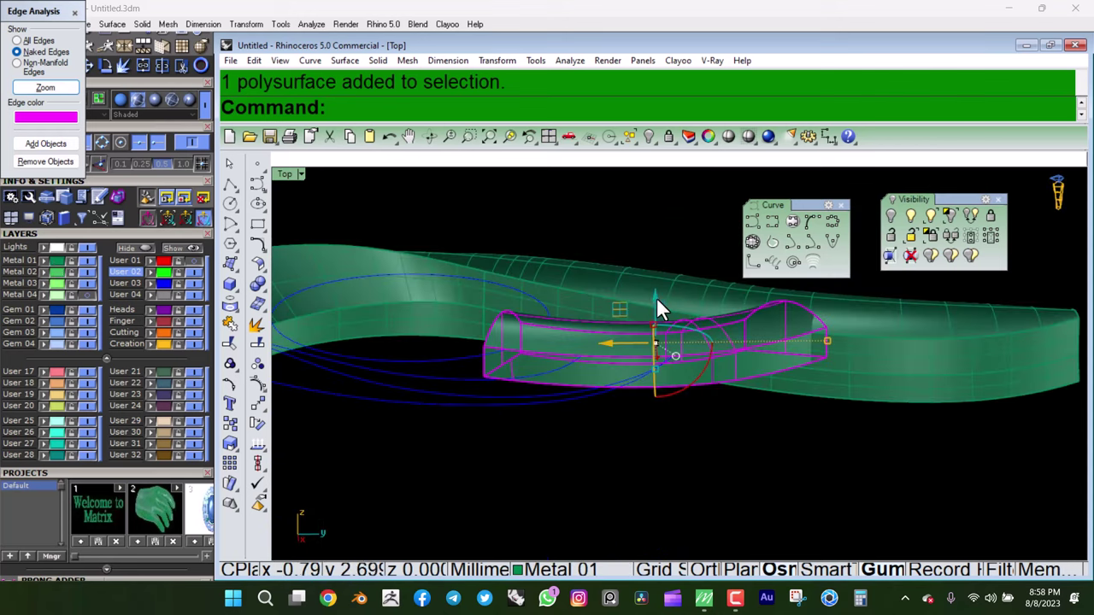
drag(657, 297, 655, 337)
mouse_move(655, 337)
right_down()
mouse_move(716, 371)
mouse_move(615, 359)
mouse_move(761, 370)
mouse_move(720, 393)
mouse_move(743, 321)
mouse_move(664, 300)
right_up()
key(Escape)
scroll(706, 352, up, 3)
right_drag(708, 363, 679, 262)
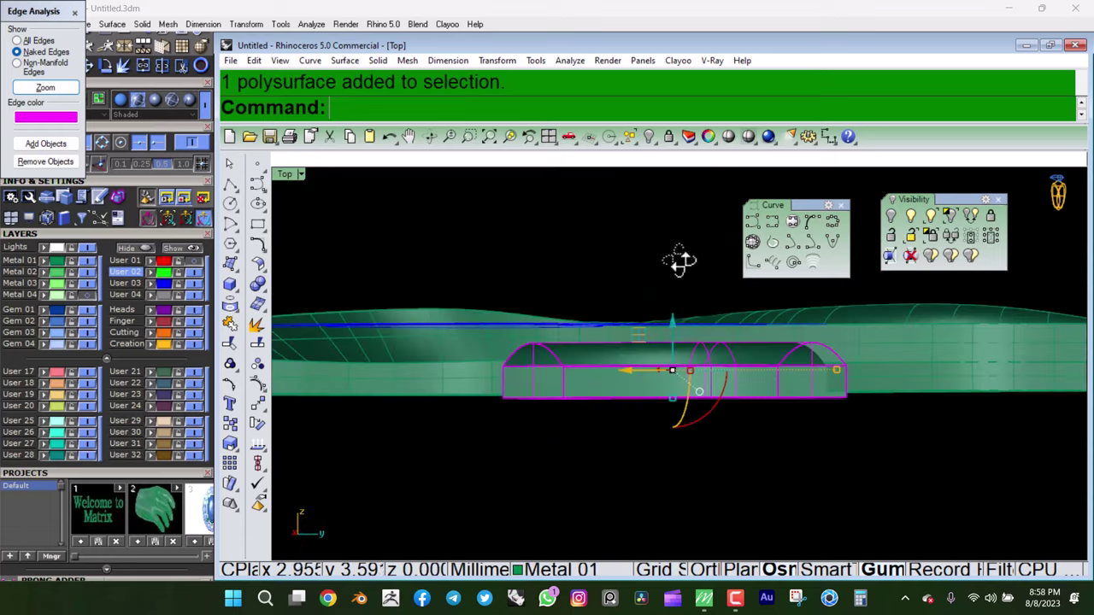
drag(674, 330, 676, 334)
mouse_move(676, 334)
right_down()
mouse_move(801, 395)
mouse_move(984, 390)
mouse_move(806, 390)
mouse_move(618, 414)
right_up()
mouse_move(670, 361)
right_down()
mouse_move(547, 356)
mouse_move(686, 325)
mouse_move(786, 334)
mouse_move(666, 384)
right_up()
right_click(676, 334)
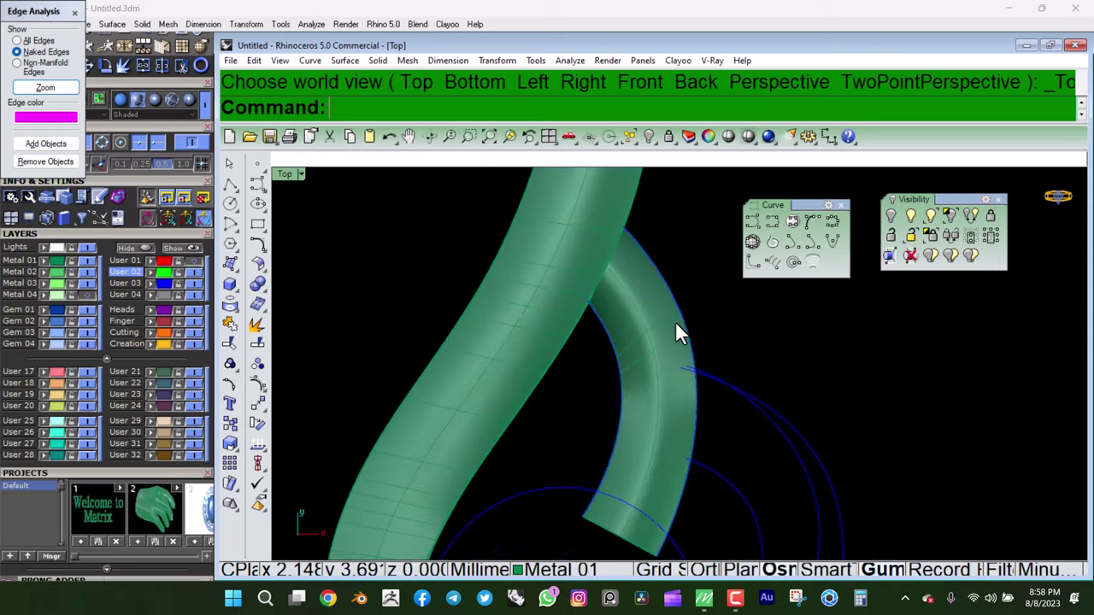
- Zoom to extents and select the arched band
text(zx)
key(Return)
scroll(667, 324, up, 2)
scroll(650, 323, up, 2)
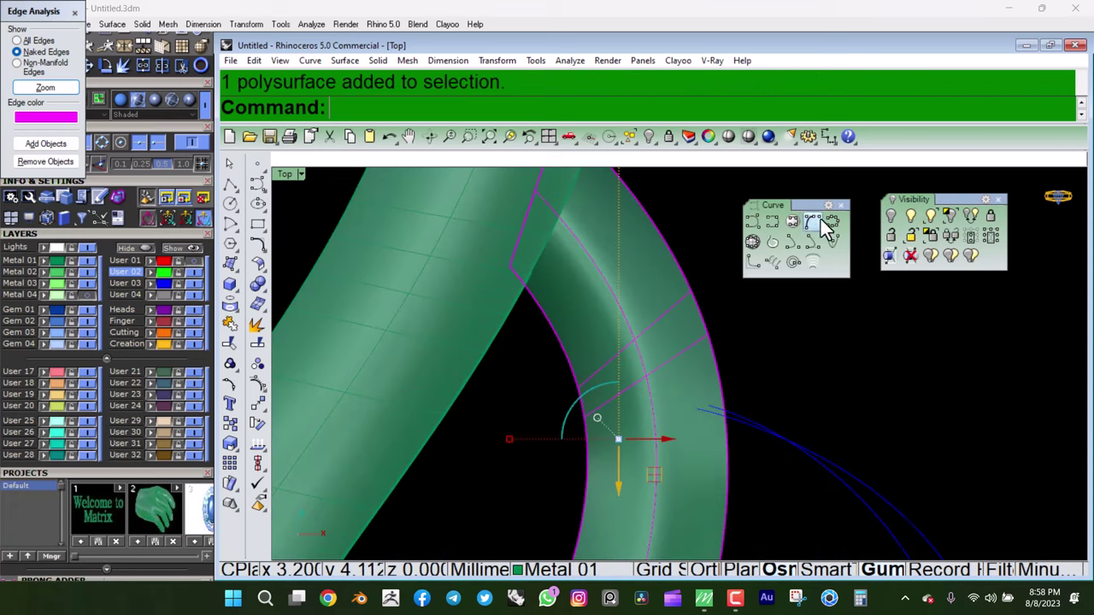
click(949, 219)
key(ctrl+z)
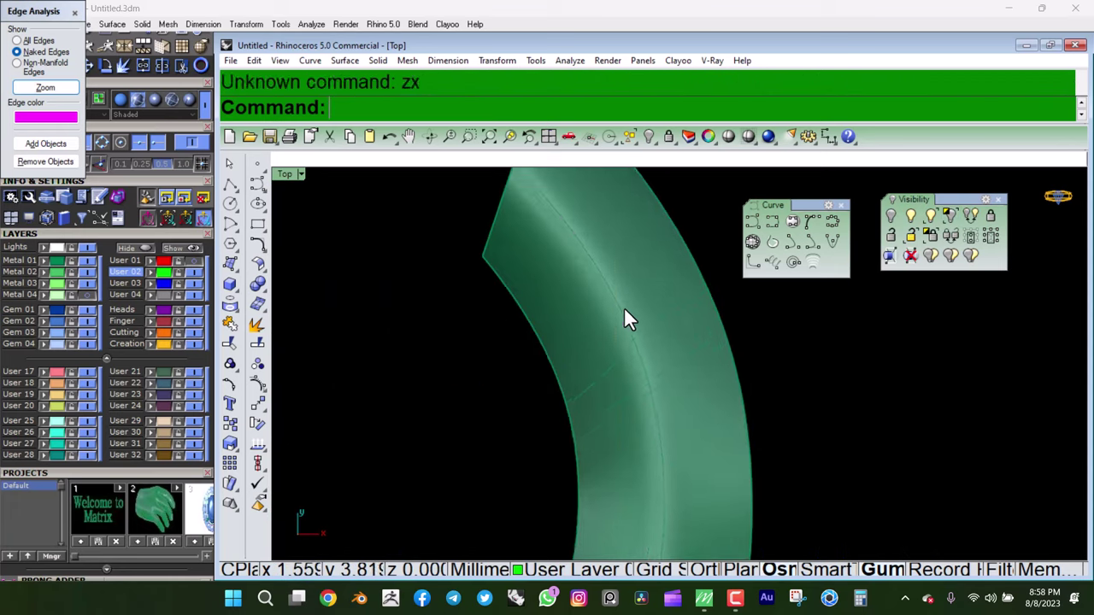
click(612, 332)
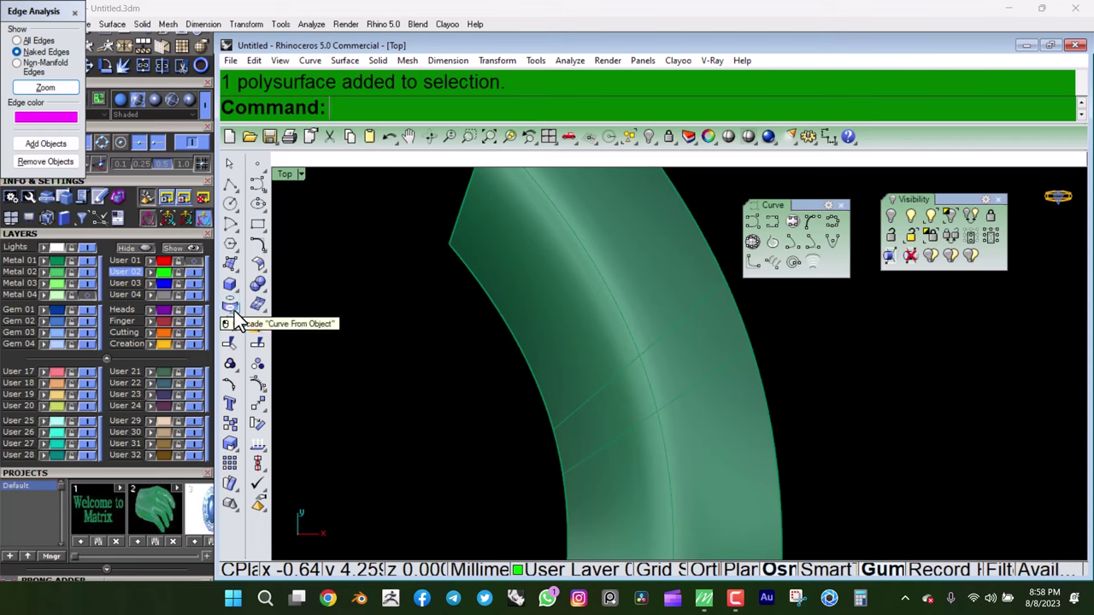
- Extract the isocurve running along the middle of the arched band
click(641, 352)
text(t)
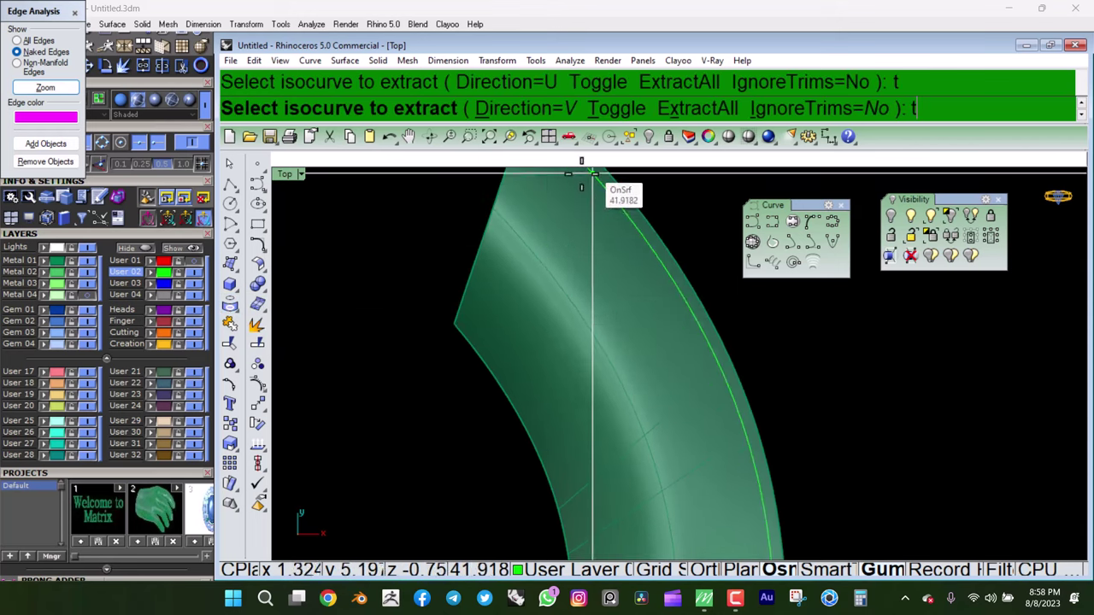
key(BackSpace)
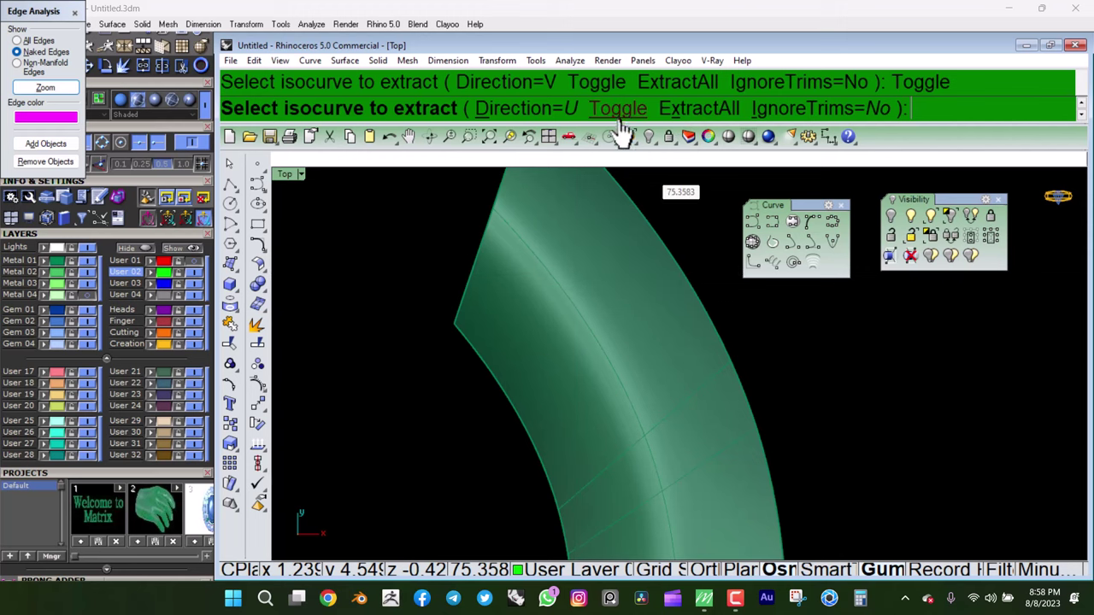
click(493, 210)
key(Return)
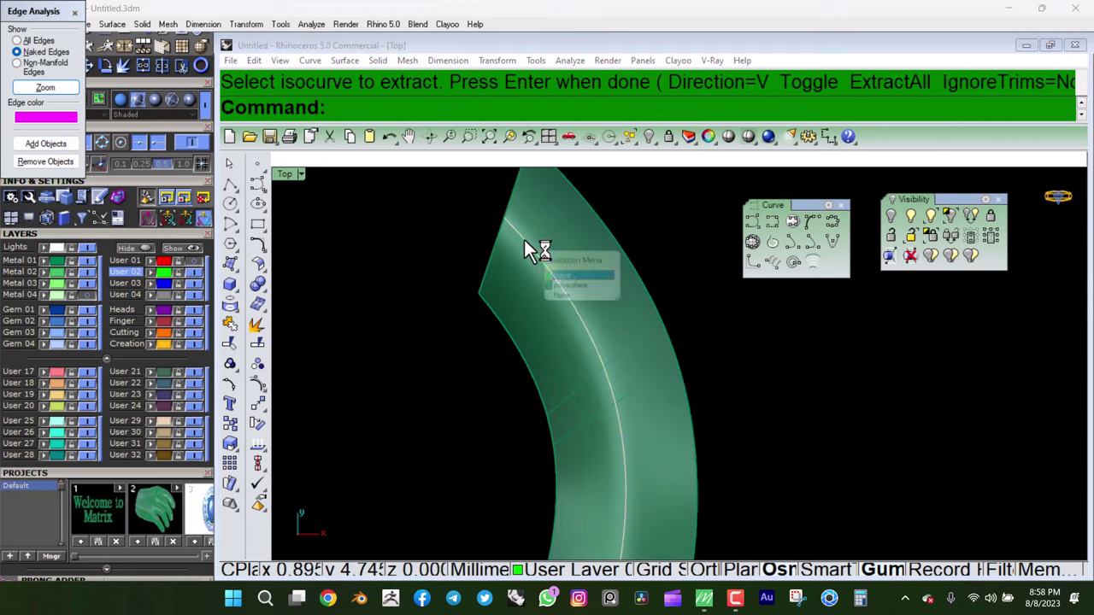
- Rebuild the extracted curve to 4 points, degree 3
text(Rebuild)
key(Return)
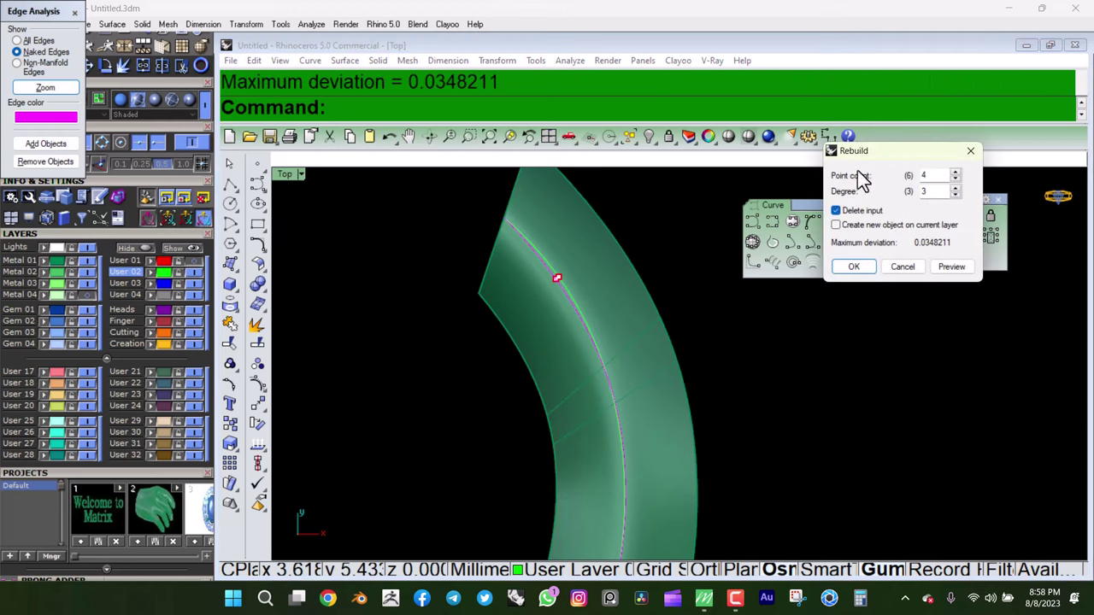
key(Return)
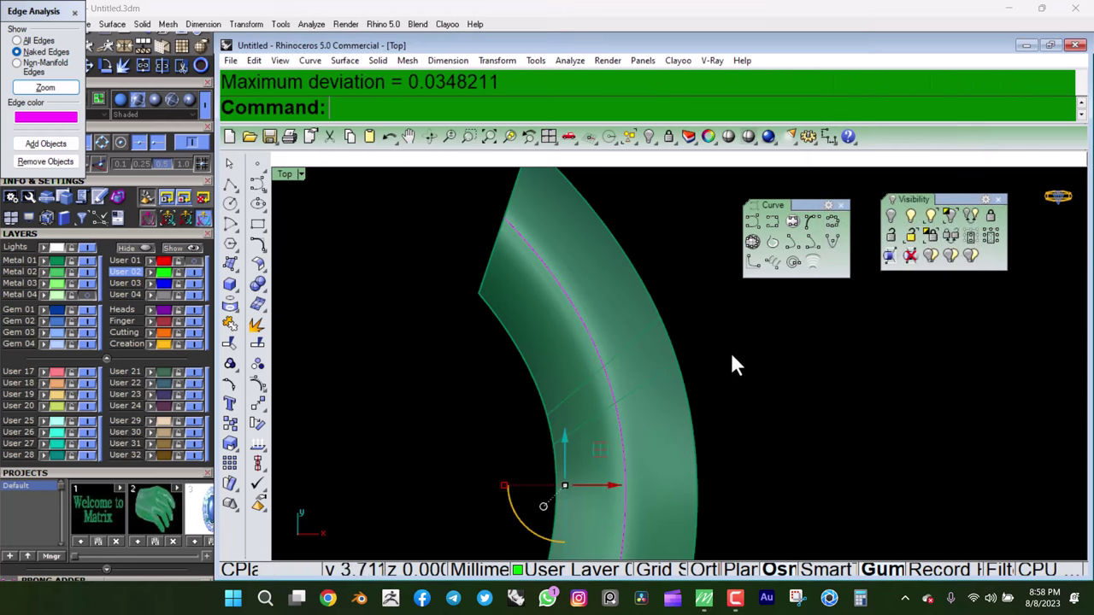
ctrl+shift+right_drag(730, 350, 684, 346)
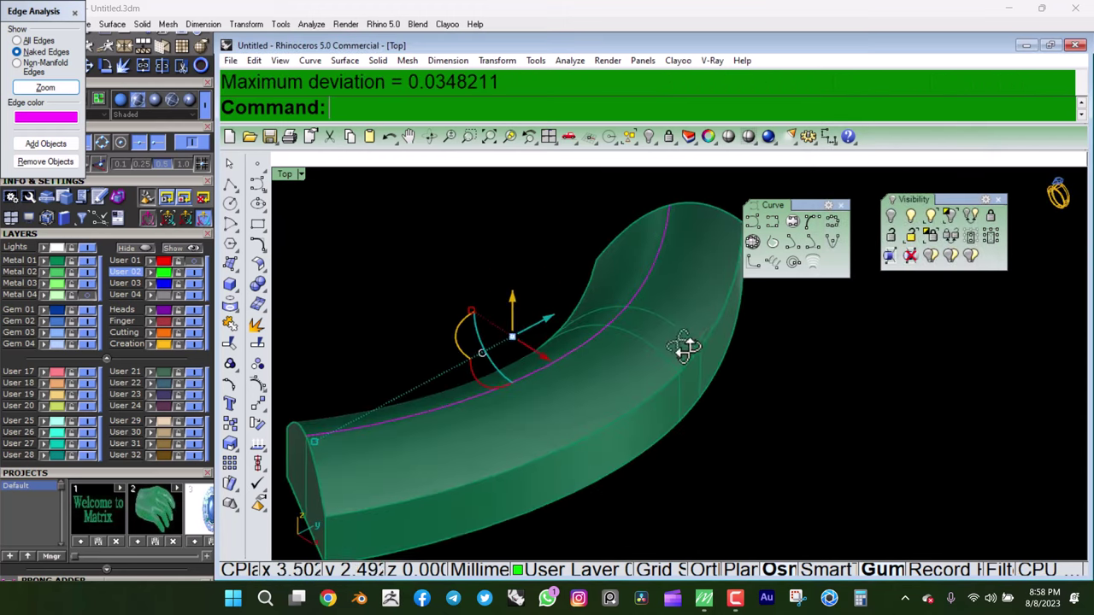
- Select the arched band polysurface, abandoning an initial cage-creation attempt
key(Escape)
click(668, 301)
key(Escape)
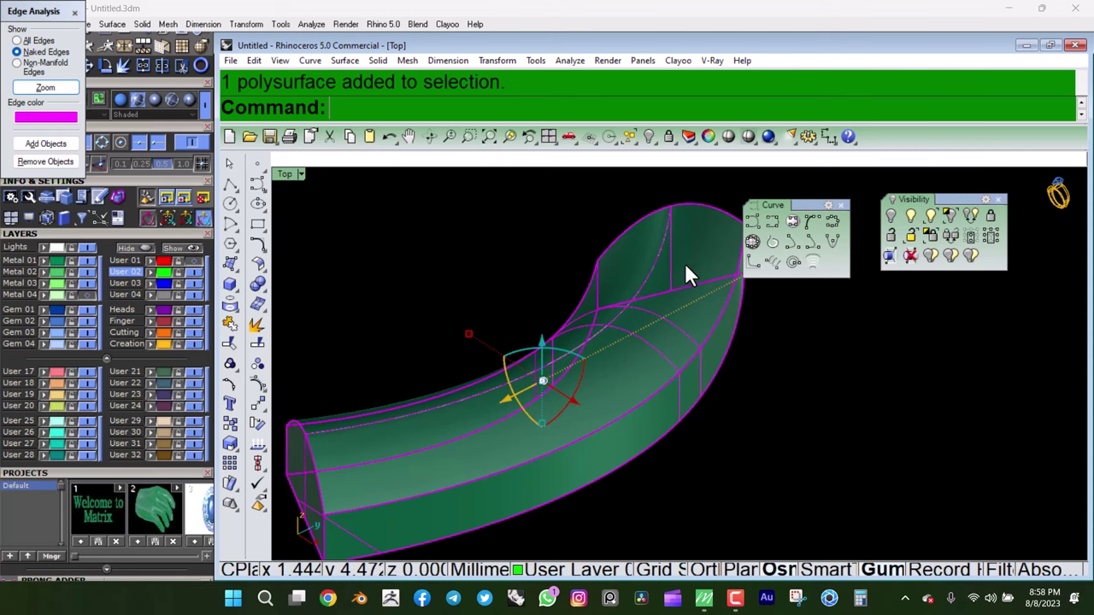
key(Escape)
click(675, 282)
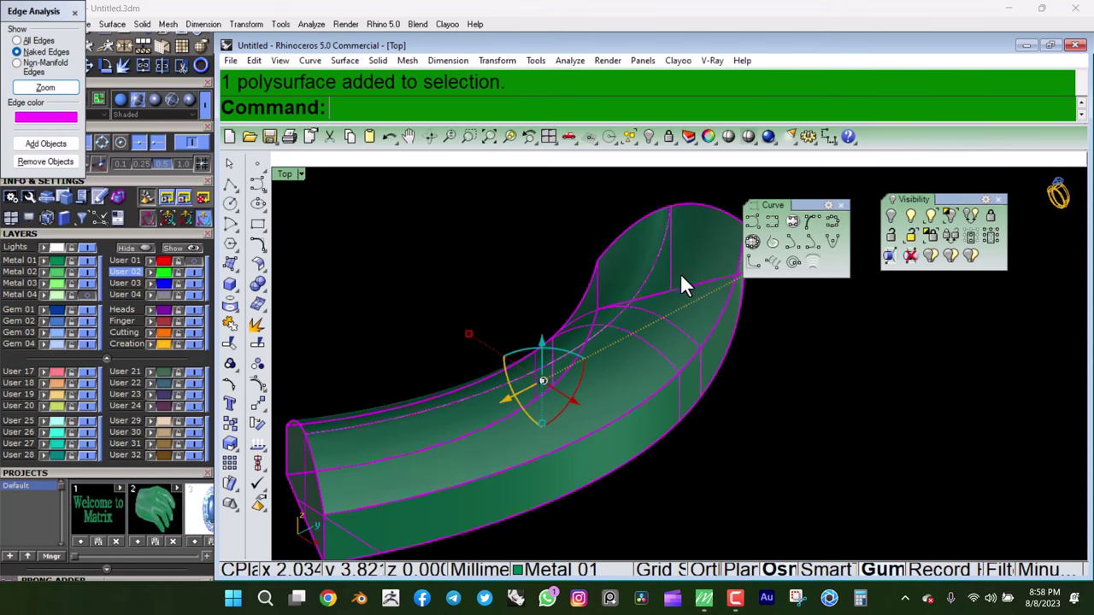
click(501, 64)
mouse_move(524, 441)
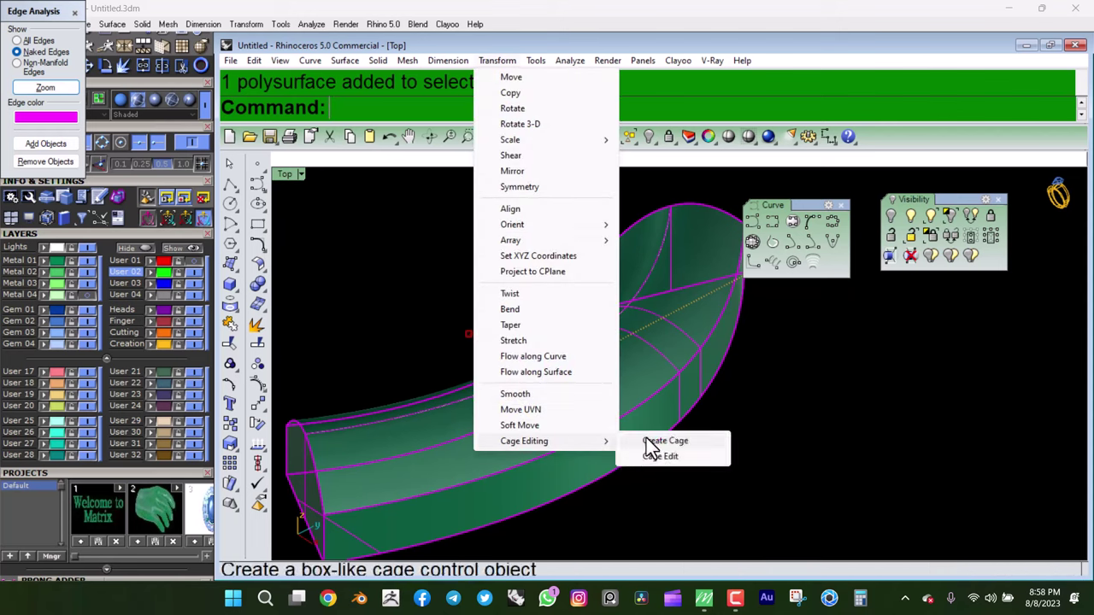
click(647, 441)
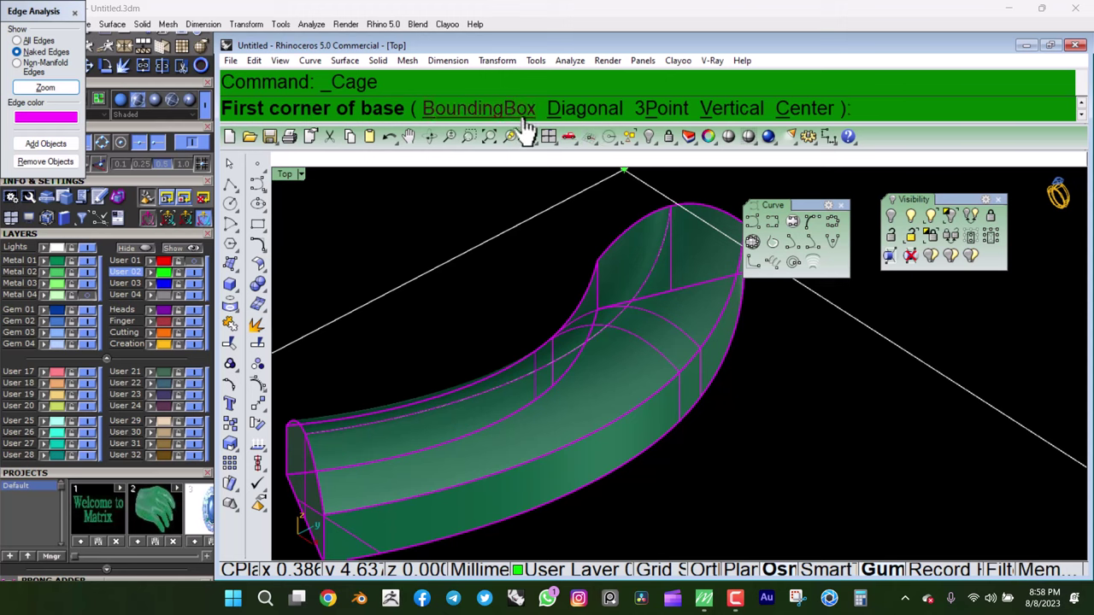
key(Escape)
- Cage-edit the band using the rebuilt curve as the control, with Global editing
click(656, 352)
key(alt+r)
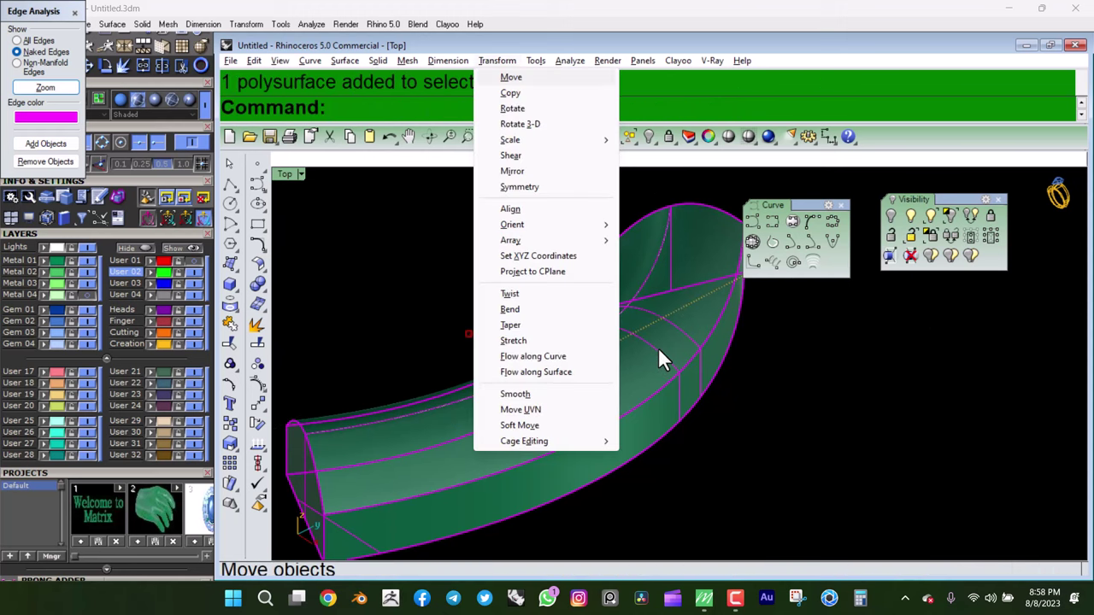
key(Up)
key(Return)
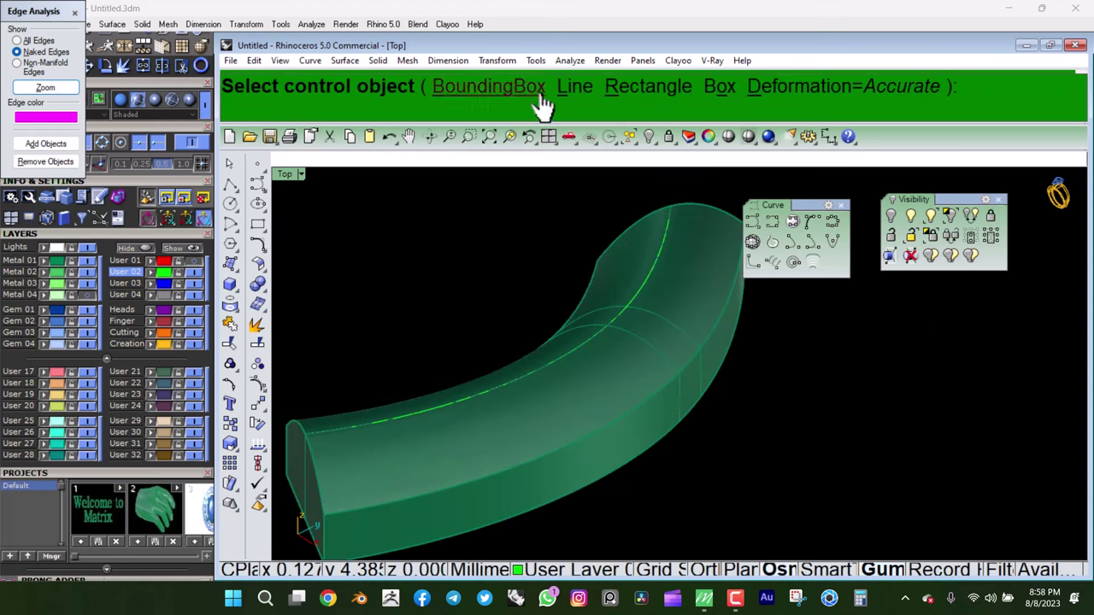
click(658, 253)
key(Return)
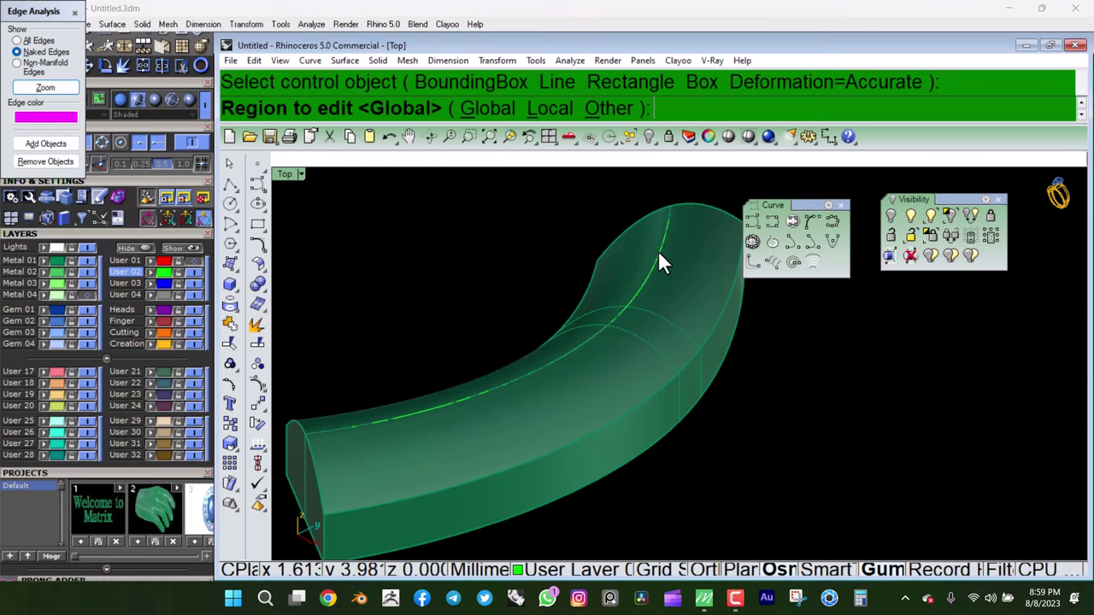
key(Return)
- Raise the cage points at the band's far end to lift it upward
mouse_move(679, 366)
right_down()
mouse_move(679, 393)
mouse_move(547, 298)
mouse_move(676, 364)
mouse_move(453, 327)
right_up()
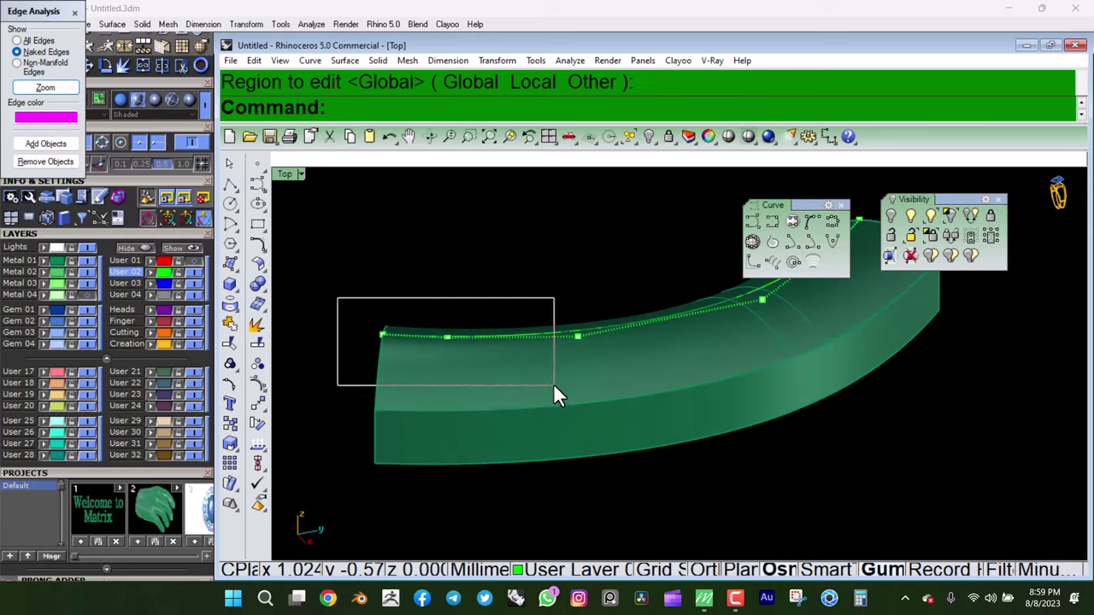
right_drag(477, 369, 405, 301)
drag(484, 373, 485, 373)
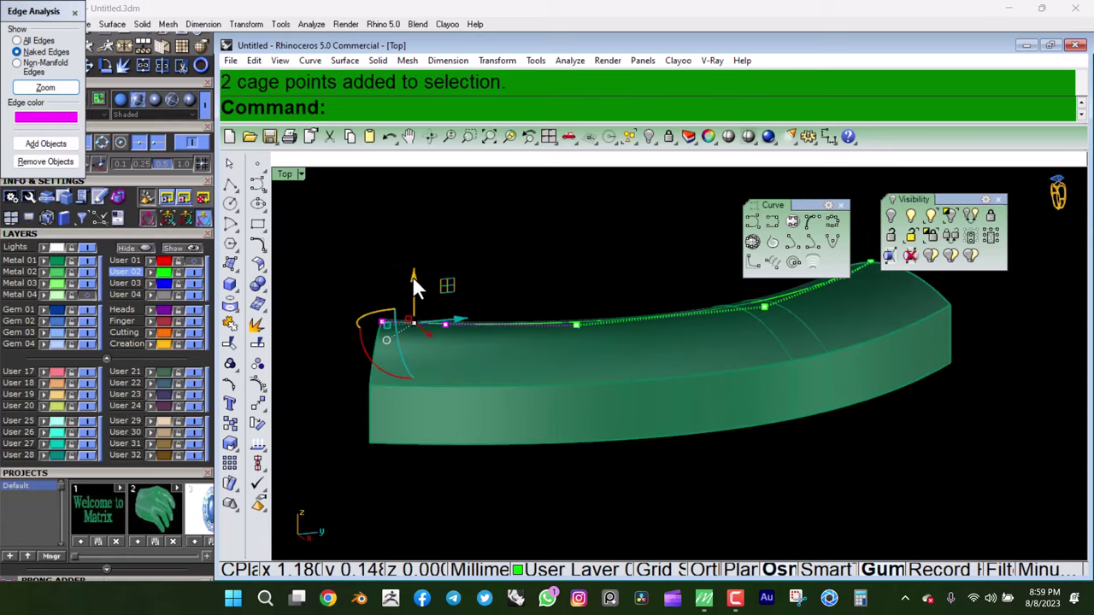
mouse_move(411, 273)
mouse_down()
mouse_move(422, 233)
mouse_move(425, 242)
mouse_up()
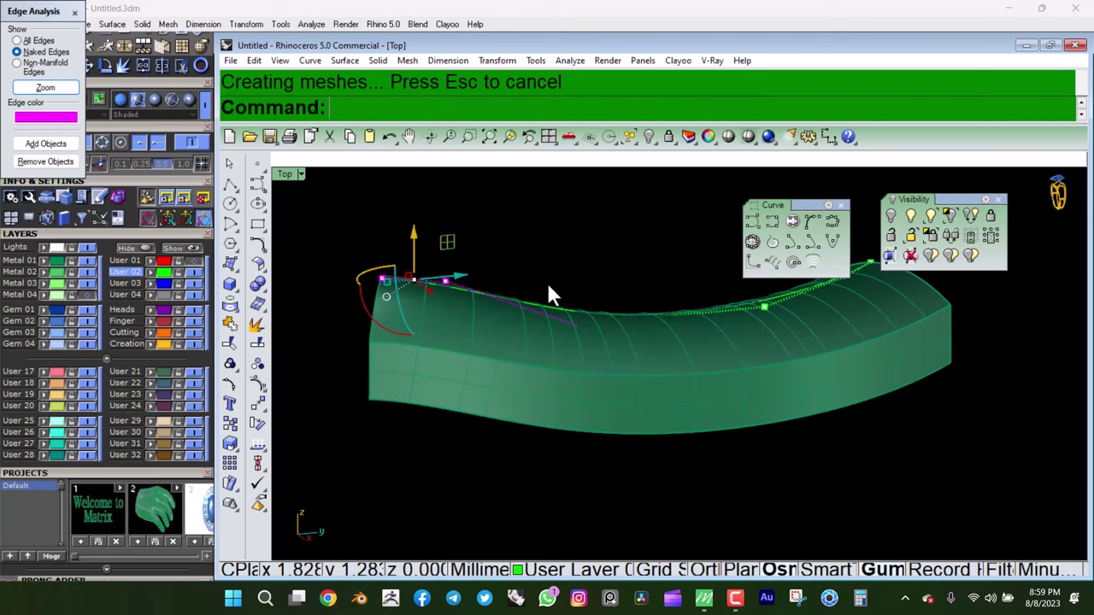
drag(575, 281, 590, 267)
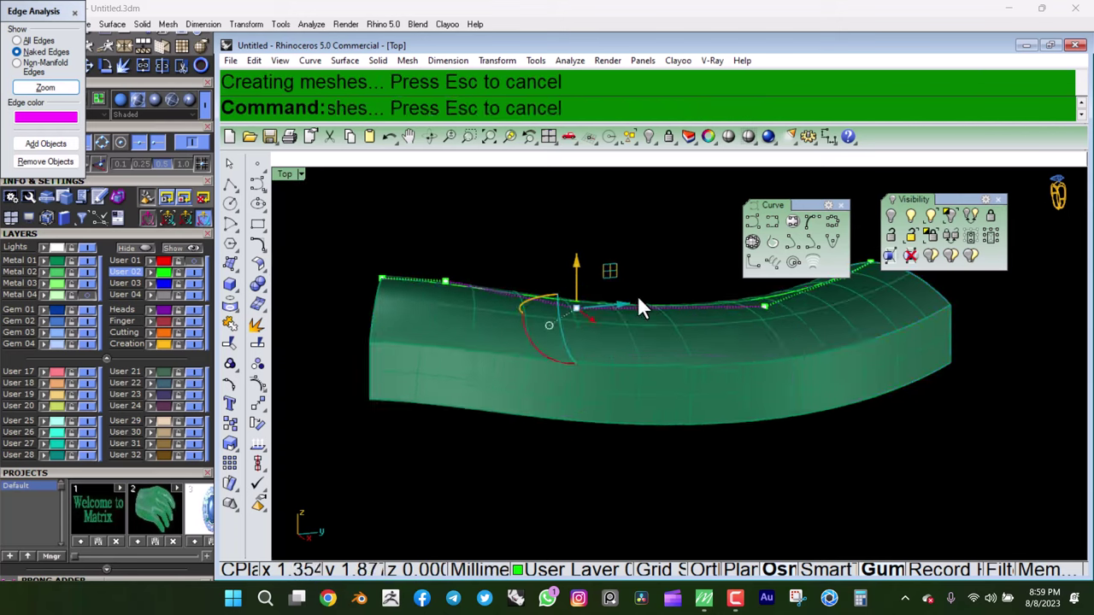
mouse_move(639, 305)
right_down()
mouse_move(504, 288)
mouse_move(579, 256)
right_up()
drag(579, 257, 589, 254)
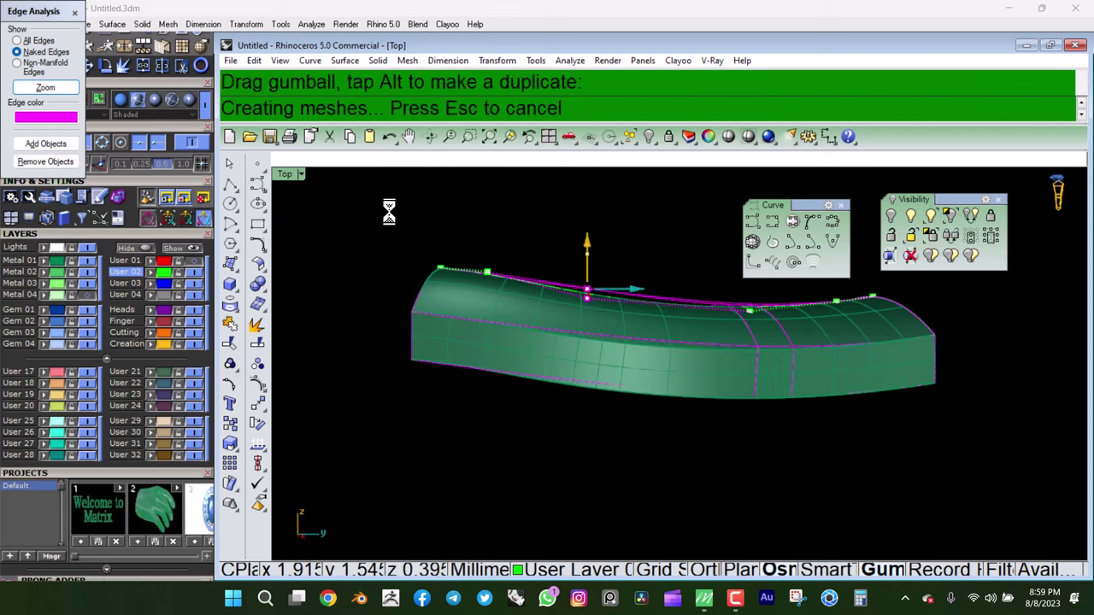
- Lift the middle and near-end cage points to form a gentle wave
shift+click(562, 275)
drag(530, 235, 530, 232)
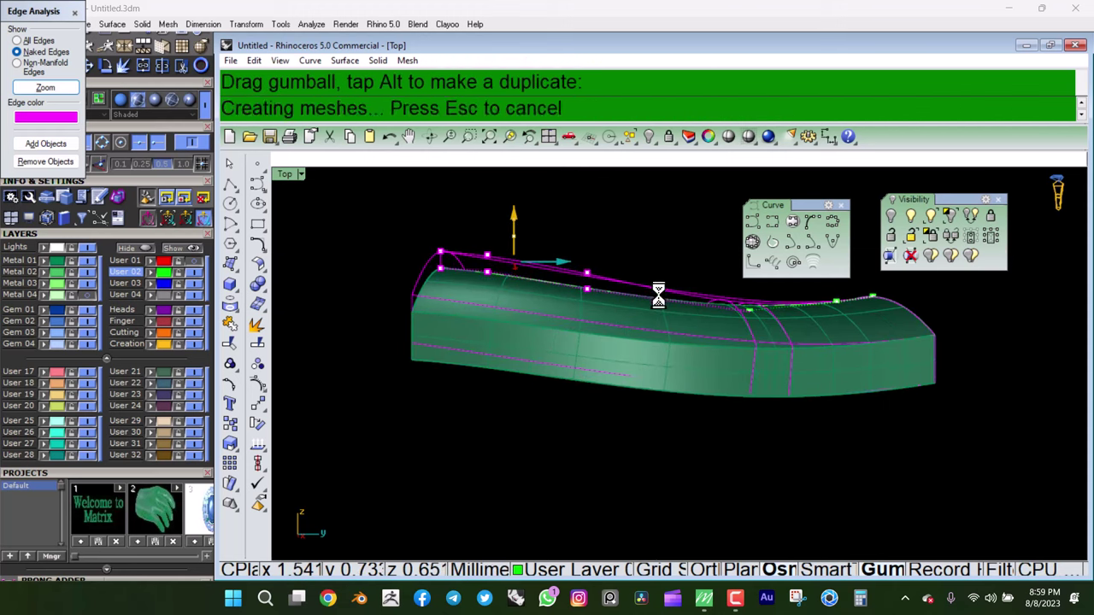
right_drag(654, 288, 577, 305)
drag(545, 295, 543, 286)
key(Escape)
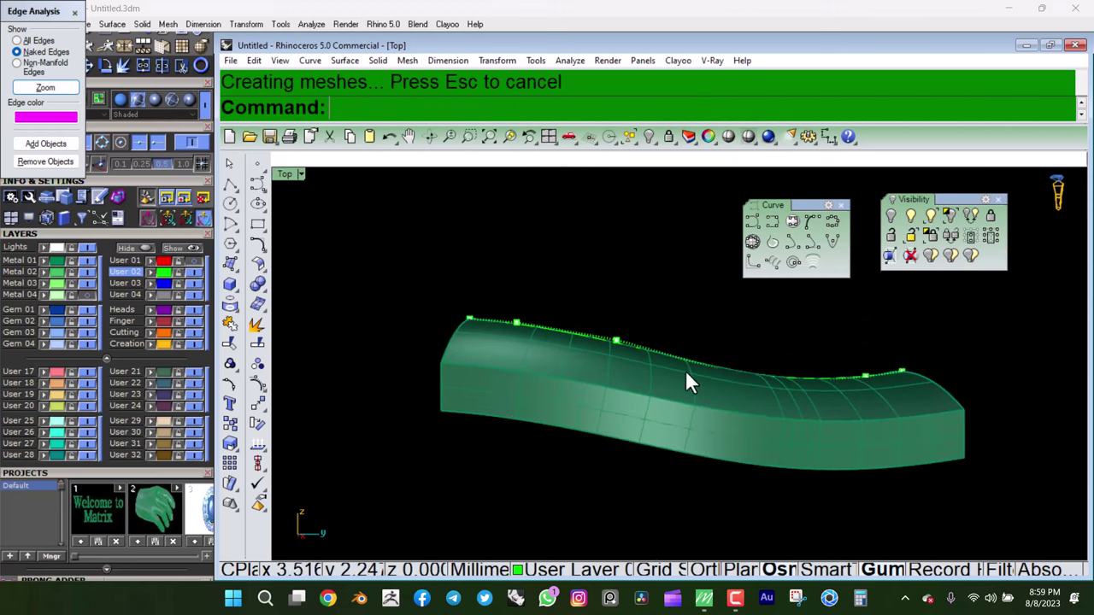
mouse_move(686, 370)
right_down()
mouse_move(510, 362)
mouse_move(671, 372)
right_up()
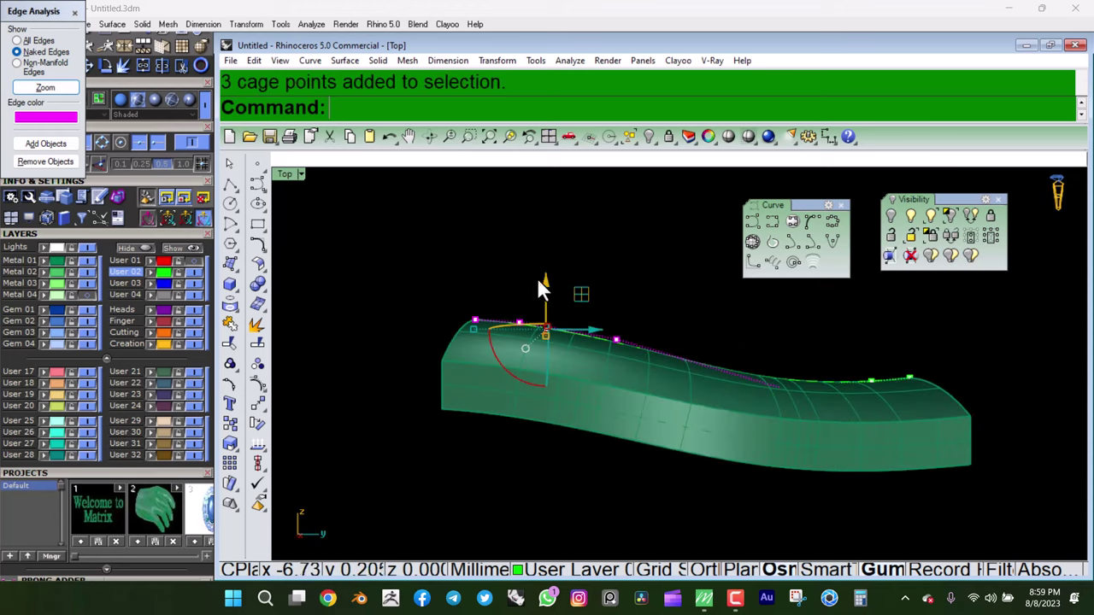
drag(541, 288, 552, 276)
key(Escape)
- Delete the cage control curve and show the hidden guide curves
mouse_move(635, 354)
right_down()
mouse_move(475, 389)
mouse_move(500, 381)
mouse_move(762, 490)
right_up()
click(603, 340)
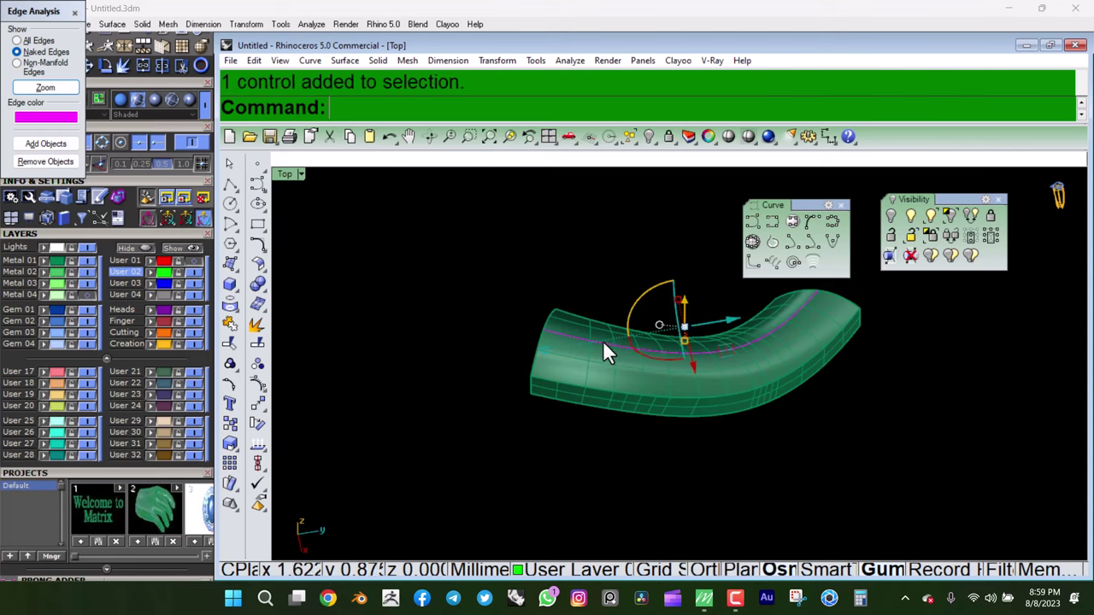
key(Delete)
right_click(652, 360)
mouse_move(652, 359)
right_down()
mouse_move(649, 324)
mouse_move(552, 247)
mouse_move(398, 259)
mouse_move(724, 280)
mouse_move(828, 258)
mouse_move(925, 264)
mouse_move(903, 293)
mouse_move(622, 287)
mouse_move(525, 303)
mouse_move(654, 391)
mouse_move(805, 326)
mouse_move(781, 364)
mouse_move(632, 332)
mouse_move(757, 368)
mouse_move(643, 341)
mouse_move(657, 430)
mouse_move(699, 400)
right_up()
mouse_move(576, 313)
right_down()
mouse_move(345, 248)
mouse_move(554, 276)
mouse_move(742, 265)
mouse_move(786, 236)
mouse_move(869, 384)
mouse_move(723, 398)
mouse_move(590, 320)
mouse_move(584, 264)
mouse_move(674, 256)
mouse_move(706, 285)
mouse_move(621, 393)
mouse_move(606, 384)
mouse_move(628, 276)
mouse_move(925, 337)
mouse_move(1045, 312)
mouse_move(1008, 313)
mouse_move(918, 379)
mouse_move(733, 433)
mouse_move(893, 376)
mouse_move(764, 398)
mouse_move(772, 367)
mouse_move(699, 392)
right_up()
scroll(699, 391, up, 2)
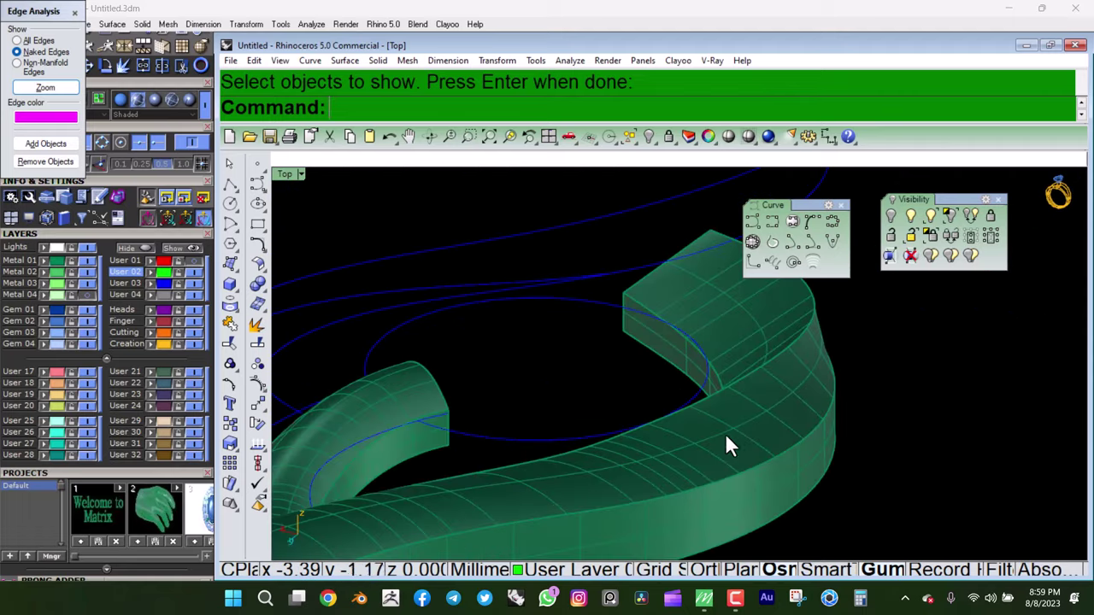
mouse_move(745, 437)
right_down()
mouse_move(674, 452)
mouse_move(406, 396)
right_up()
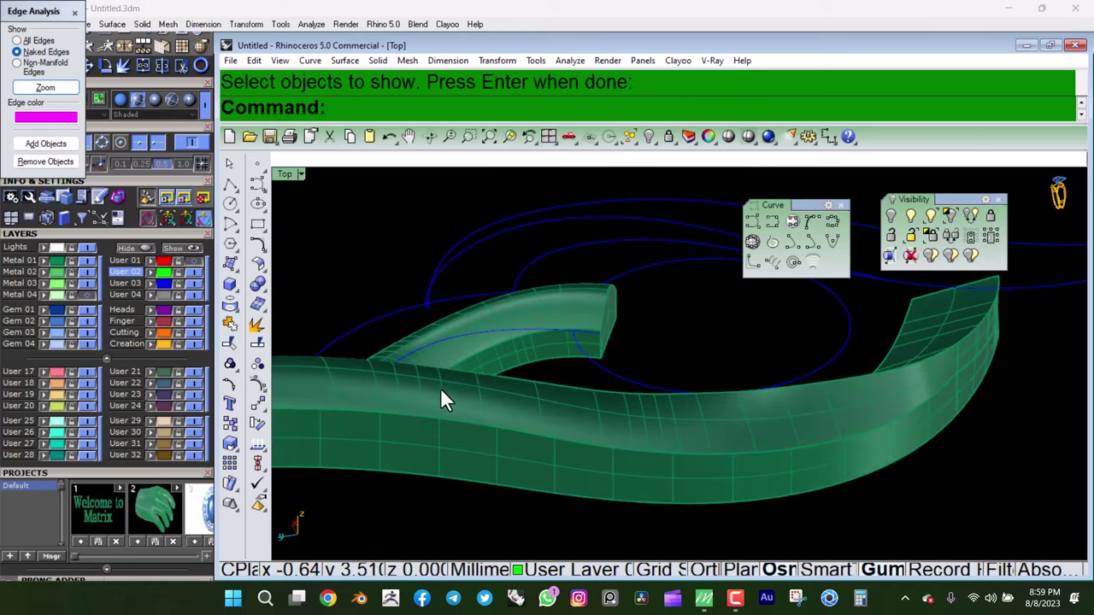
mouse_move(786, 417)
right_down()
mouse_move(942, 342)
mouse_move(954, 371)
mouse_move(850, 379)
mouse_move(852, 447)
mouse_move(969, 391)
mouse_move(623, 444)
mouse_move(420, 433)
mouse_move(617, 408)
mouse_move(611, 366)
mouse_move(385, 415)
mouse_move(661, 376)
mouse_move(635, 407)
mouse_move(662, 425)
mouse_move(634, 390)
mouse_move(651, 365)
mouse_move(637, 306)
mouse_move(654, 390)
mouse_move(515, 286)
mouse_move(723, 347)
mouse_move(645, 325)
mouse_move(522, 351)
mouse_move(712, 381)
mouse_move(958, 393)
mouse_move(913, 485)
mouse_move(483, 334)
mouse_move(930, 466)
mouse_move(779, 384)
mouse_move(778, 357)
right_up()
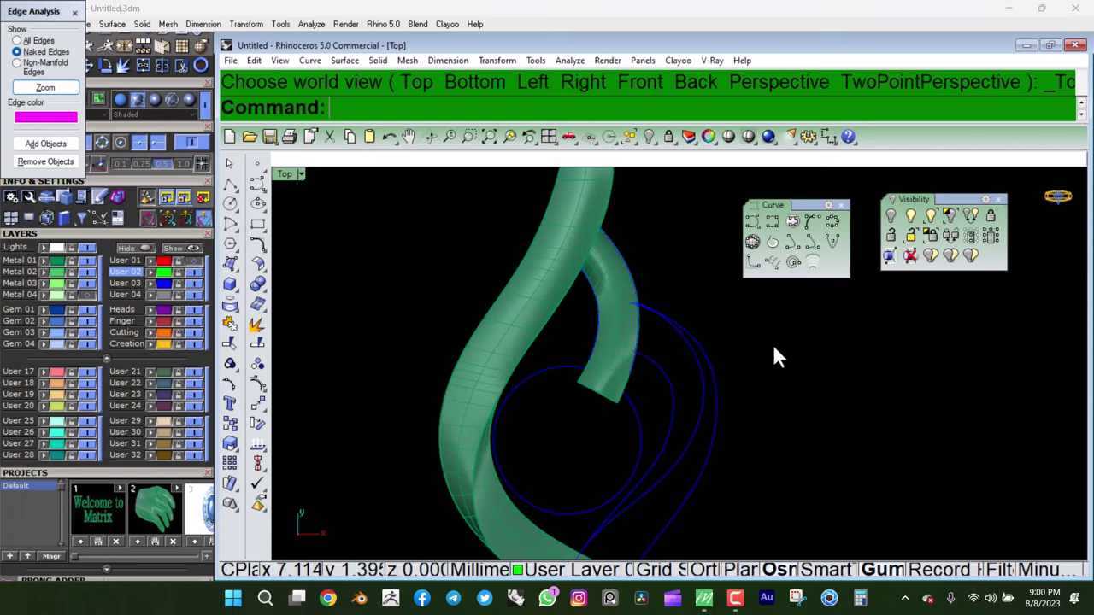
scroll(656, 411, down, 2)
key(Escape)
mouse_move(617, 315)
right_down()
mouse_move(627, 337)
mouse_move(609, 337)
mouse_move(611, 293)
mouse_move(694, 311)
mouse_move(574, 326)
right_up()
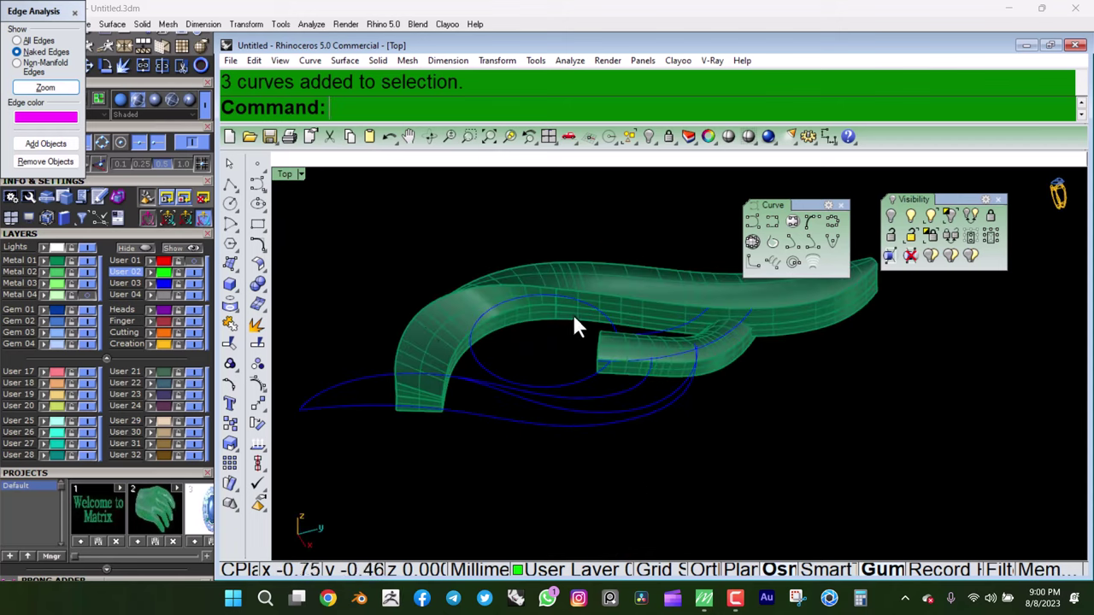
mouse_move(716, 288)
right_down()
mouse_move(786, 357)
mouse_move(743, 420)
mouse_move(696, 386)
mouse_move(916, 277)
mouse_move(849, 437)
mouse_move(652, 345)
mouse_move(696, 359)
mouse_move(703, 456)
mouse_move(733, 407)
mouse_move(603, 379)
mouse_move(382, 425)
mouse_move(687, 428)
mouse_move(705, 394)
right_up()
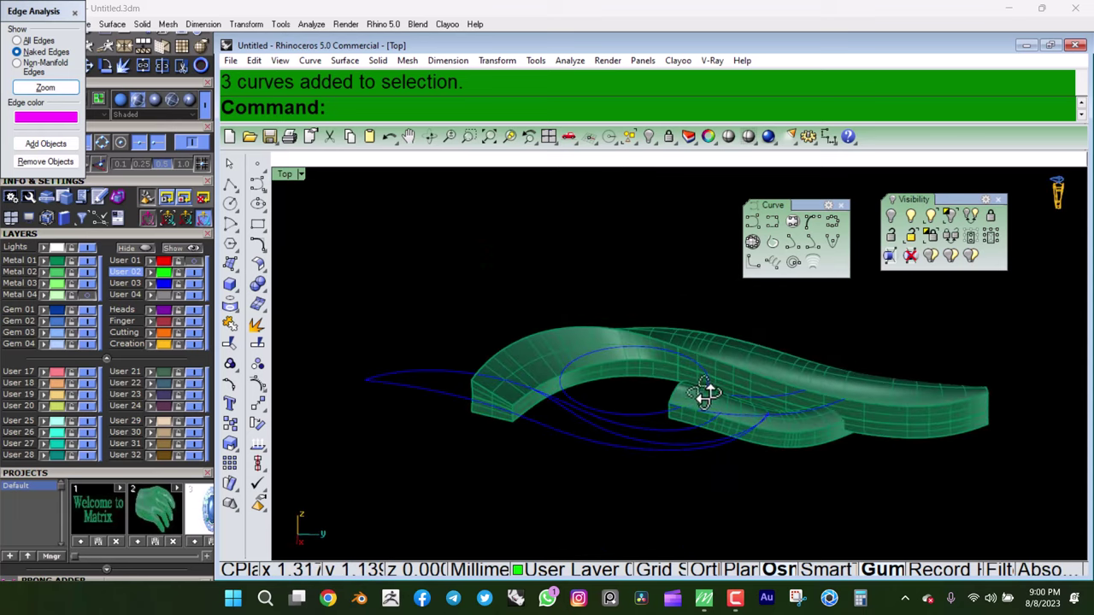